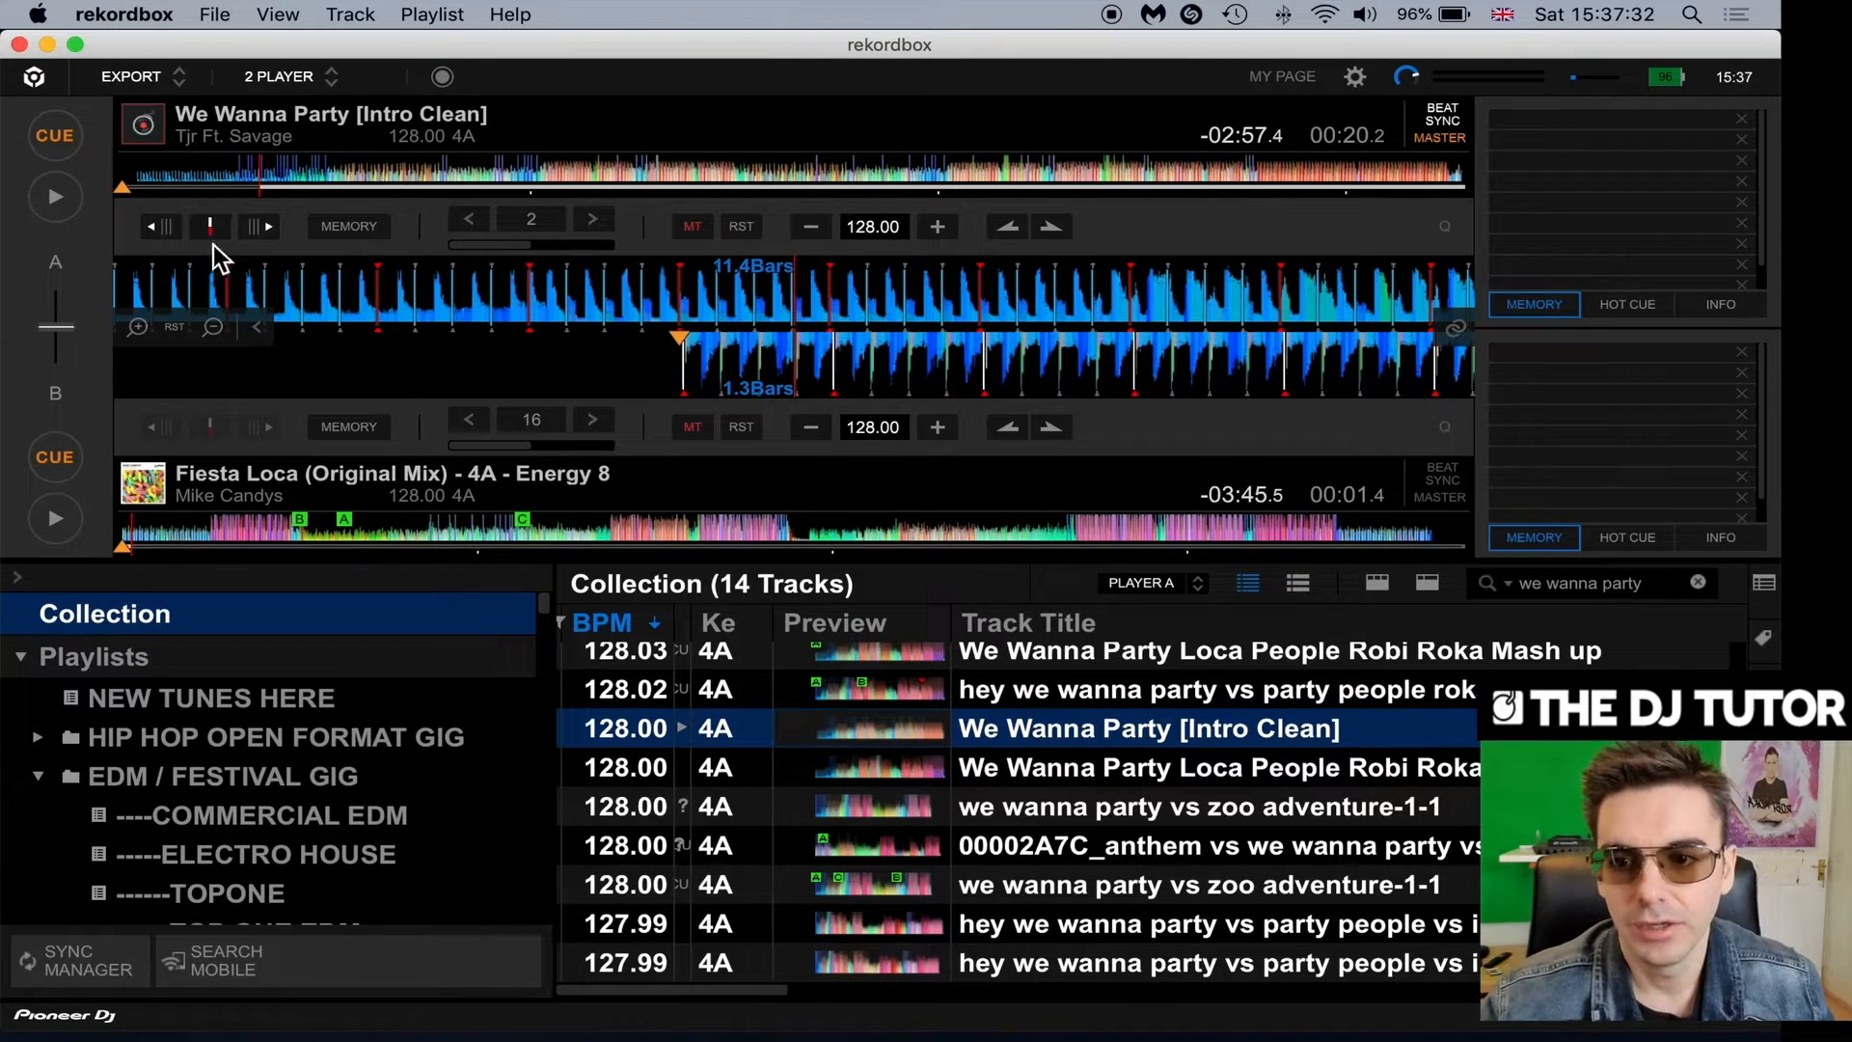
Play We Wanna Party [Intro Clean] on player A, skipping ahead through the build-up, and pause it at the drop near 01:02.7.
click(57, 193)
click(382, 173)
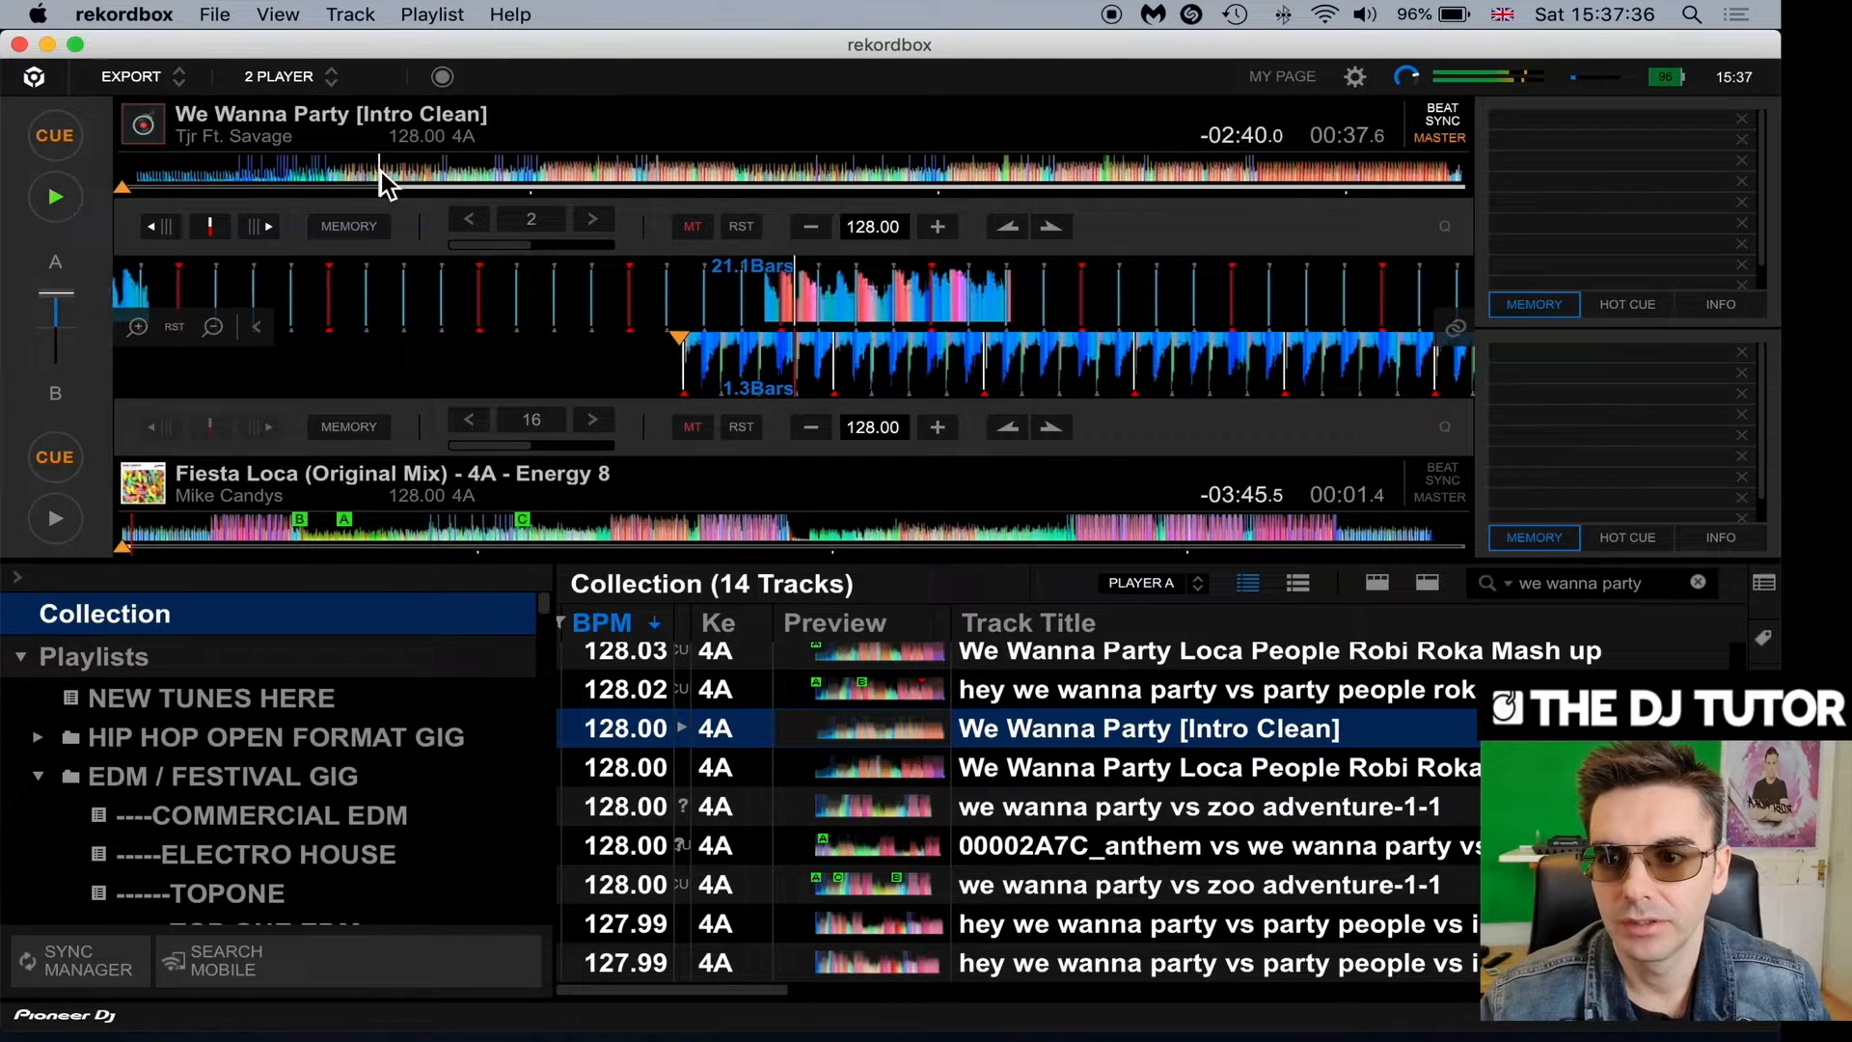
click(457, 178)
click(510, 176)
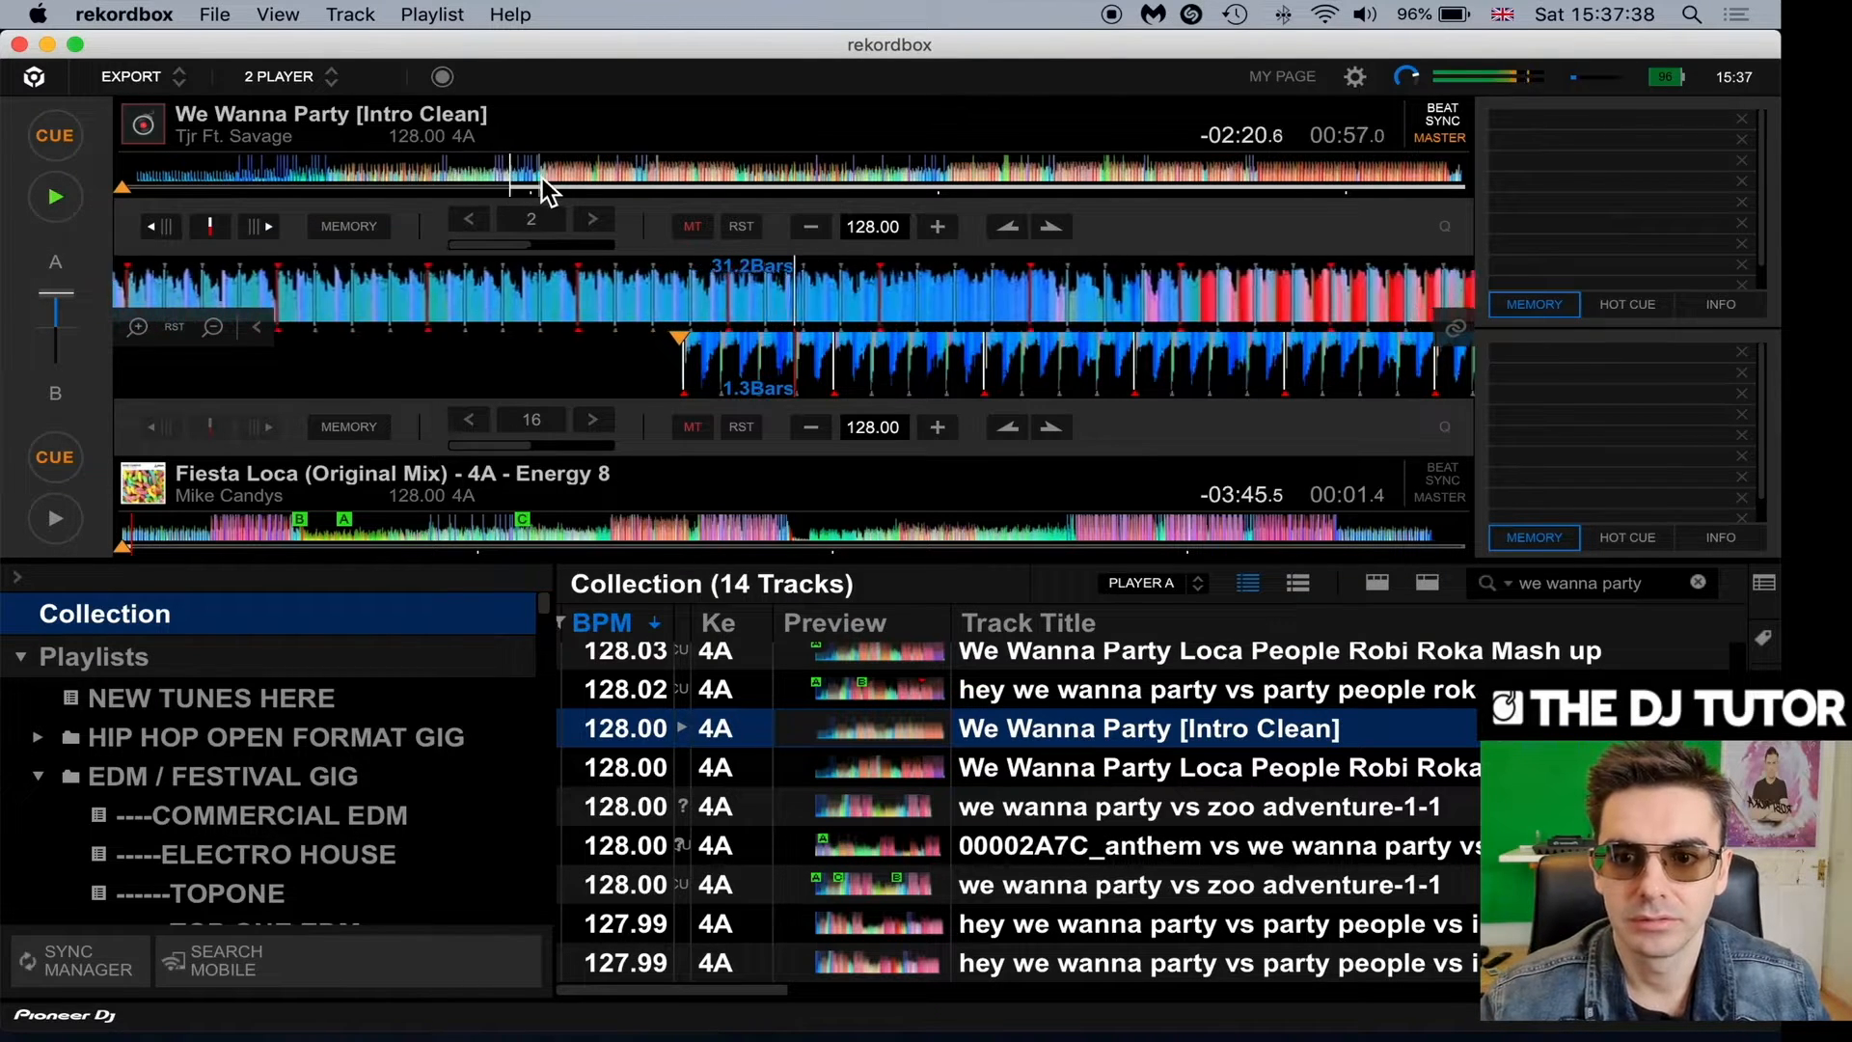
click(542, 177)
click(58, 198)
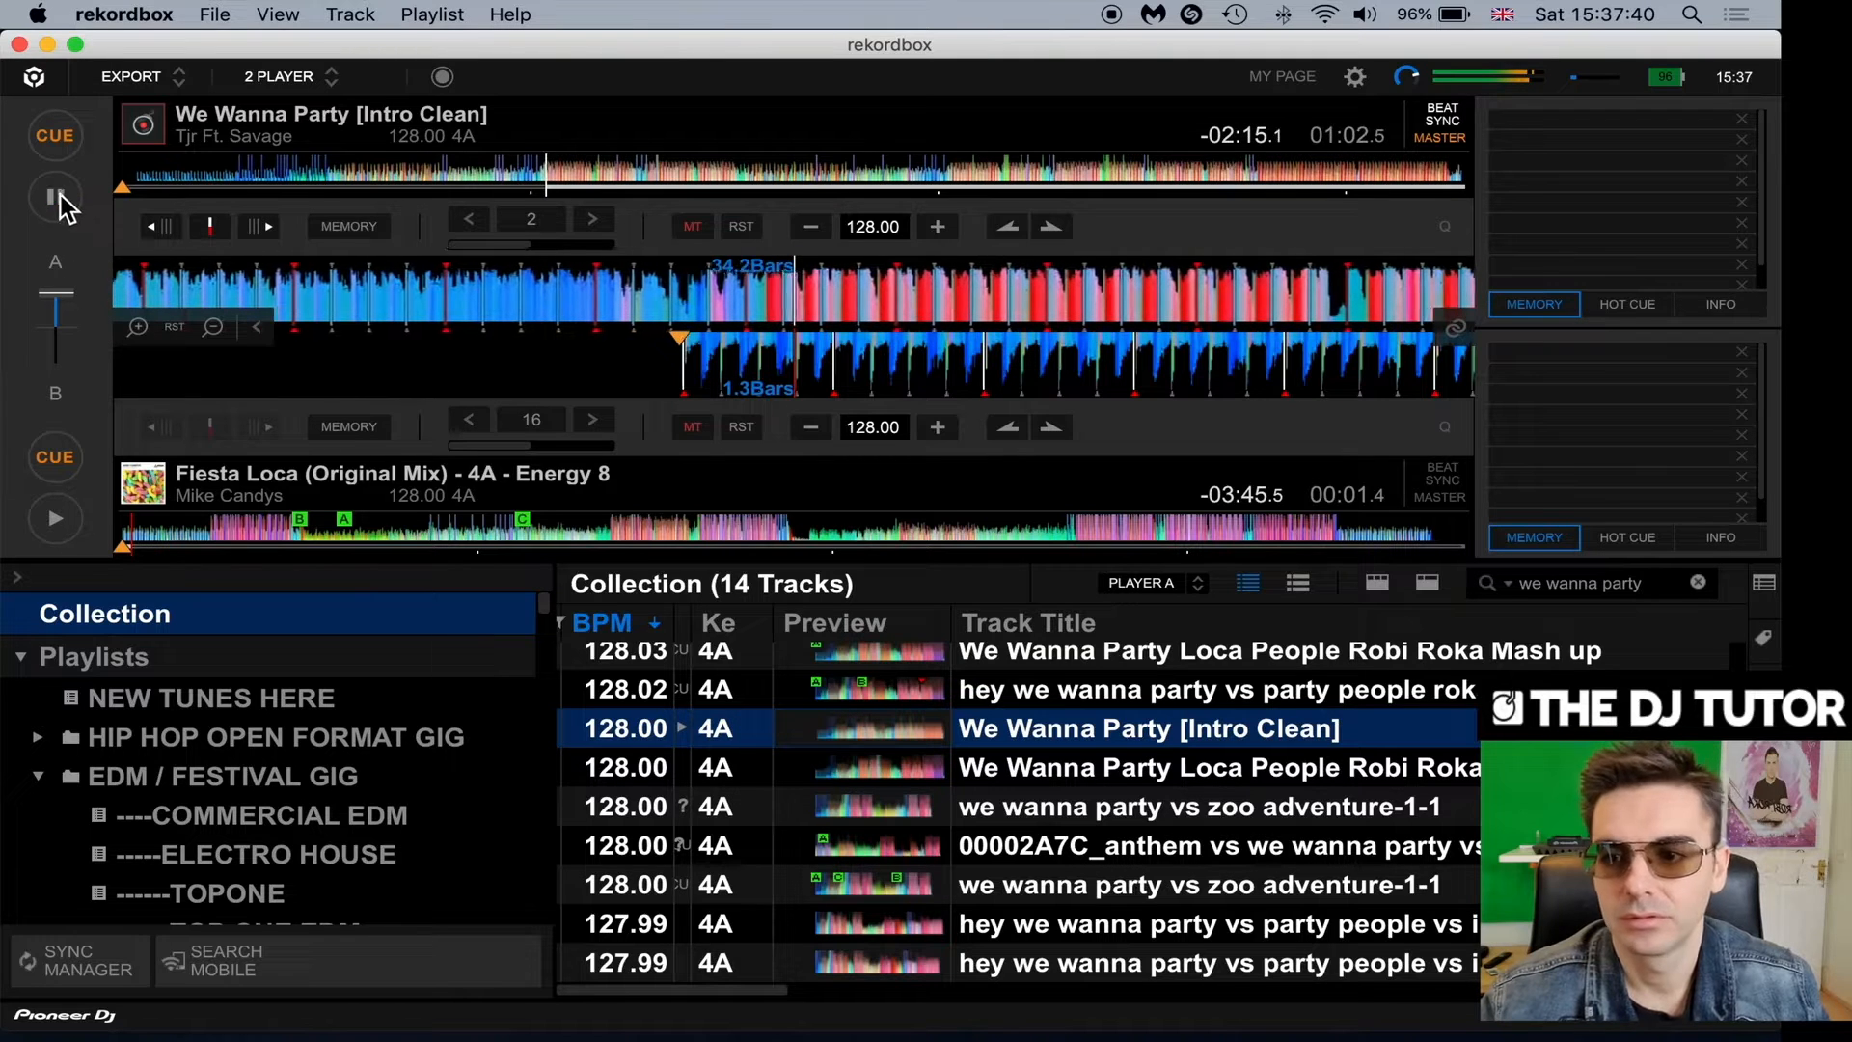
click(58, 199)
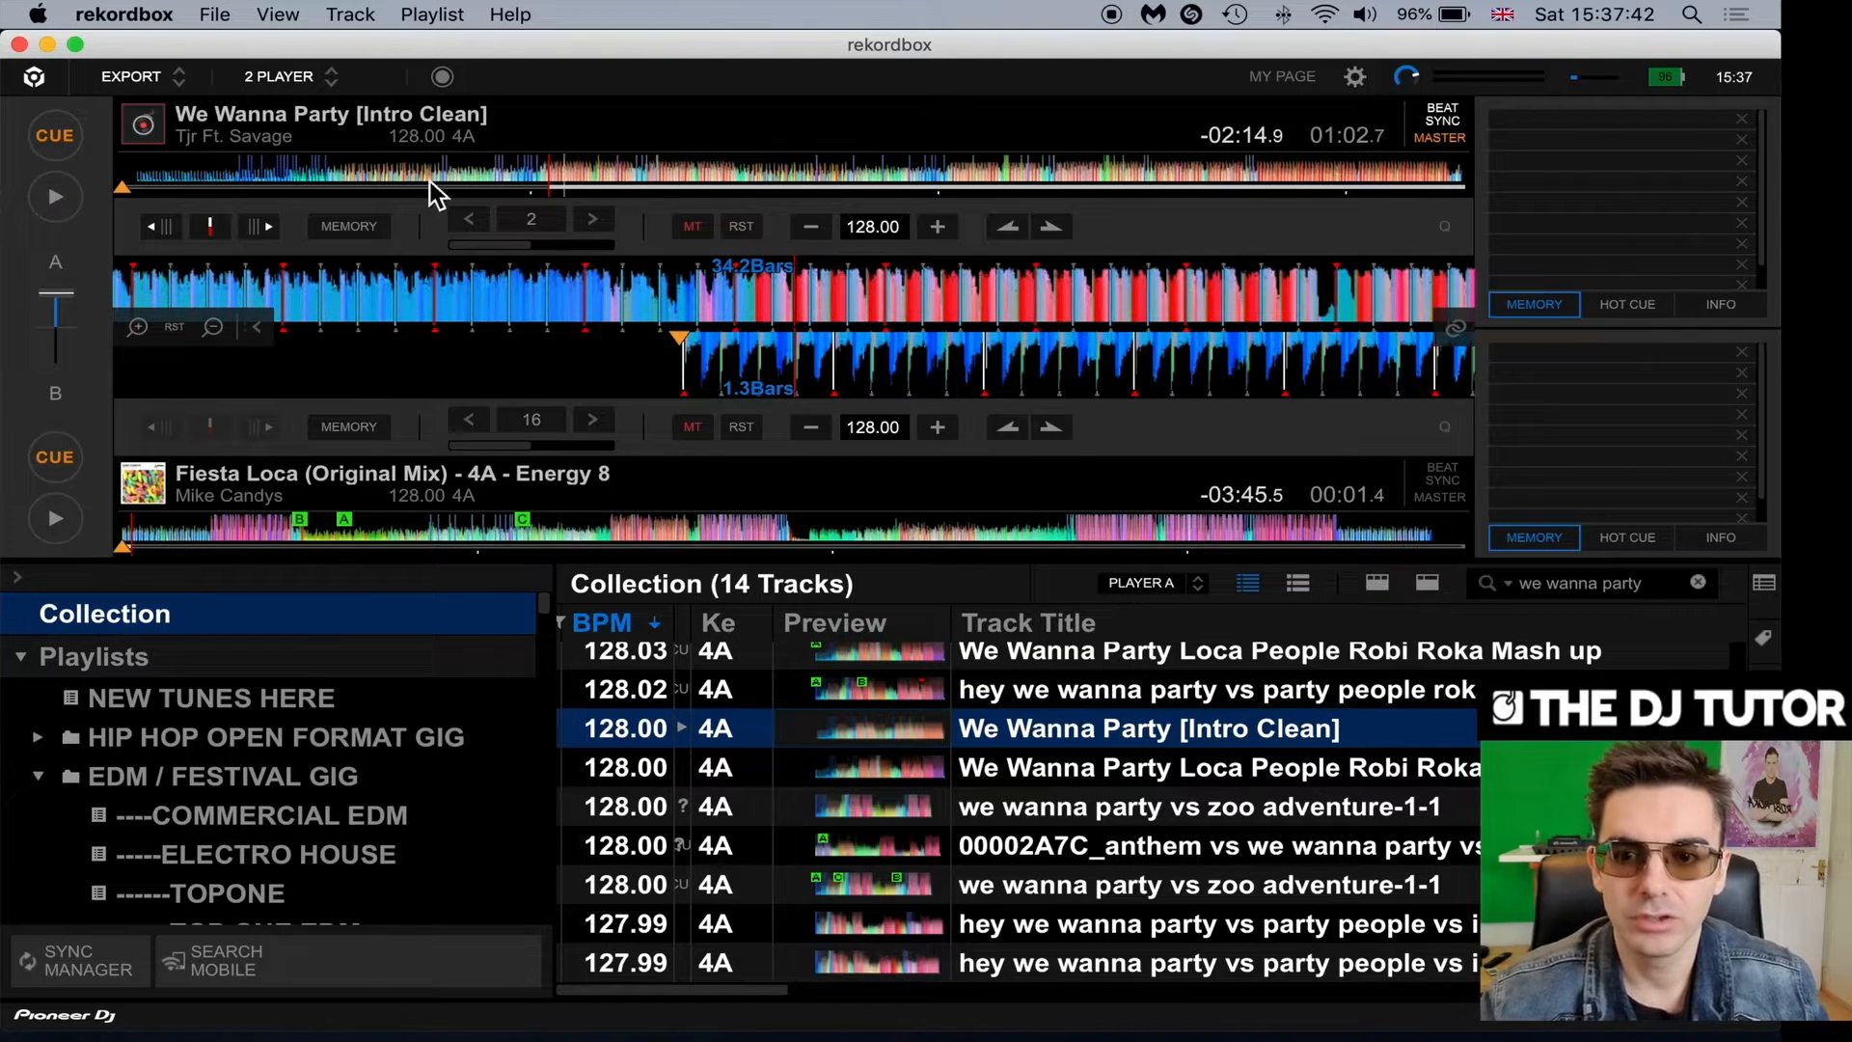
Fade over to player B and preview Fiesta Loca from its build-up at about 01:18 into the drop.
click(551, 534)
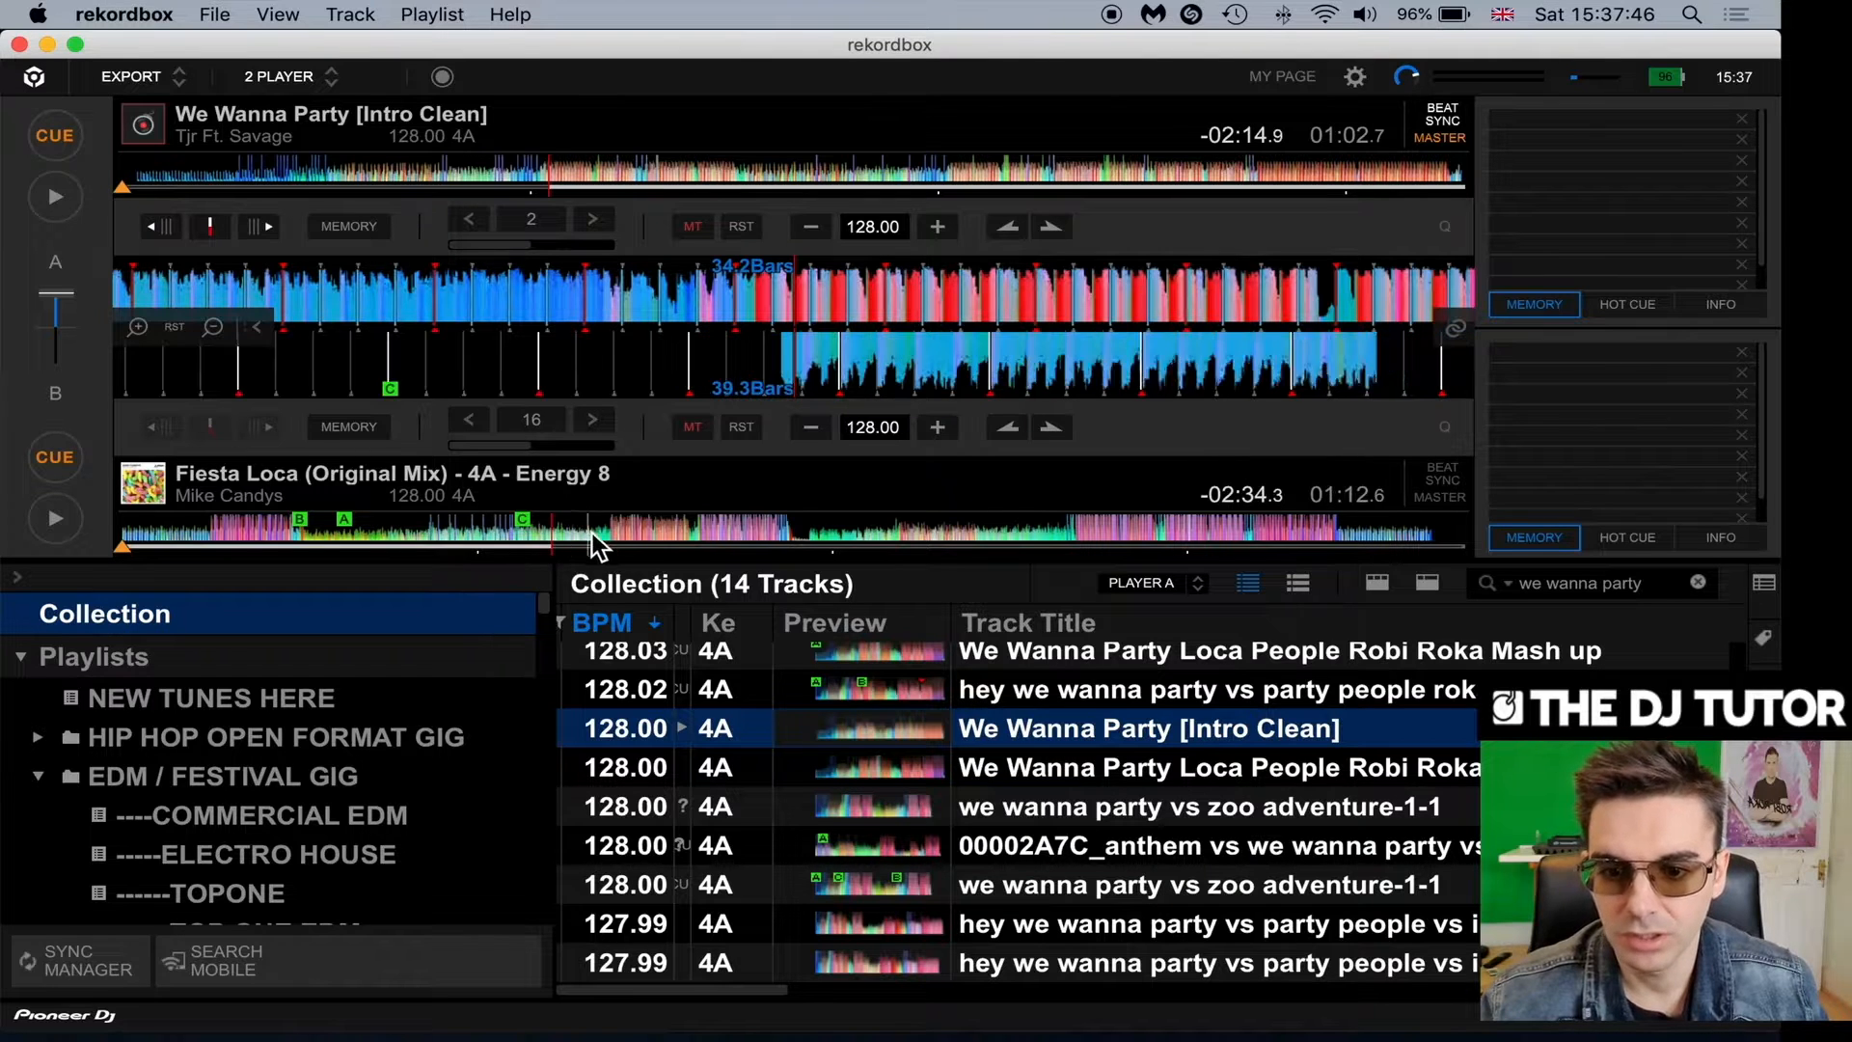
click(588, 534)
drag(55, 292, 62, 349)
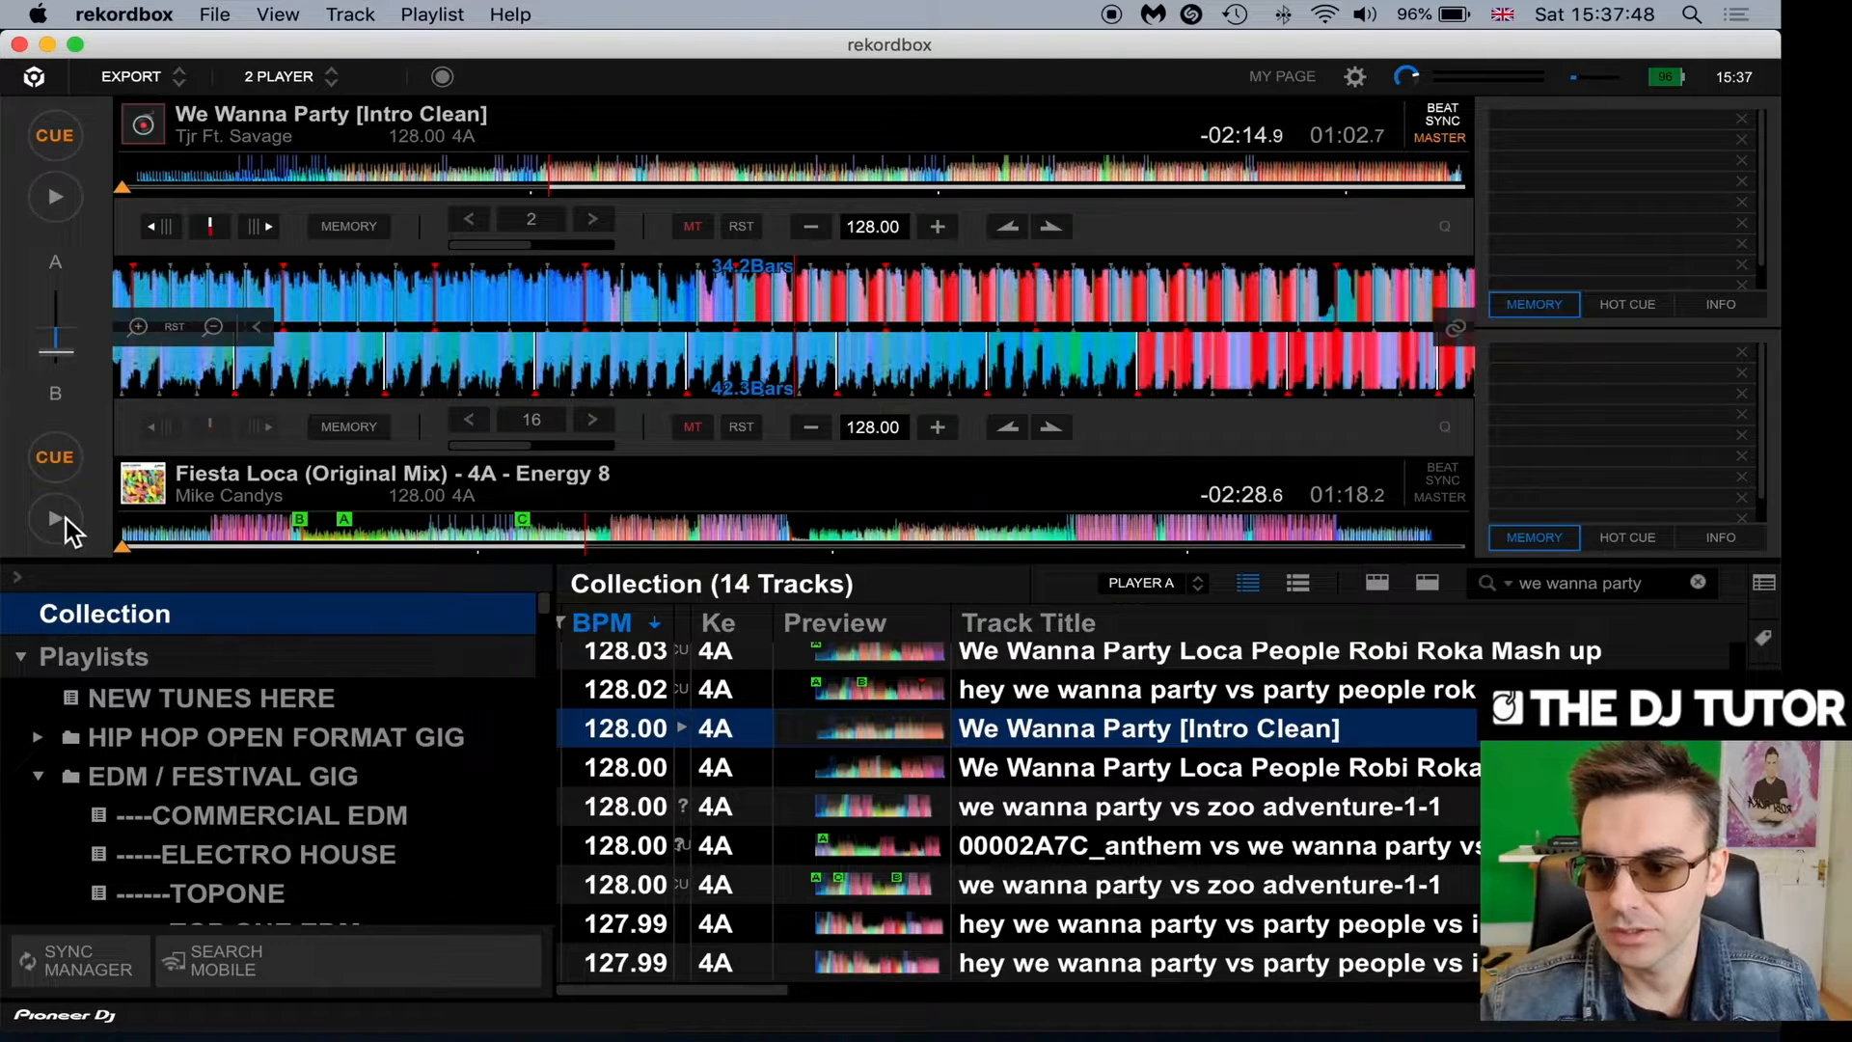
click(58, 520)
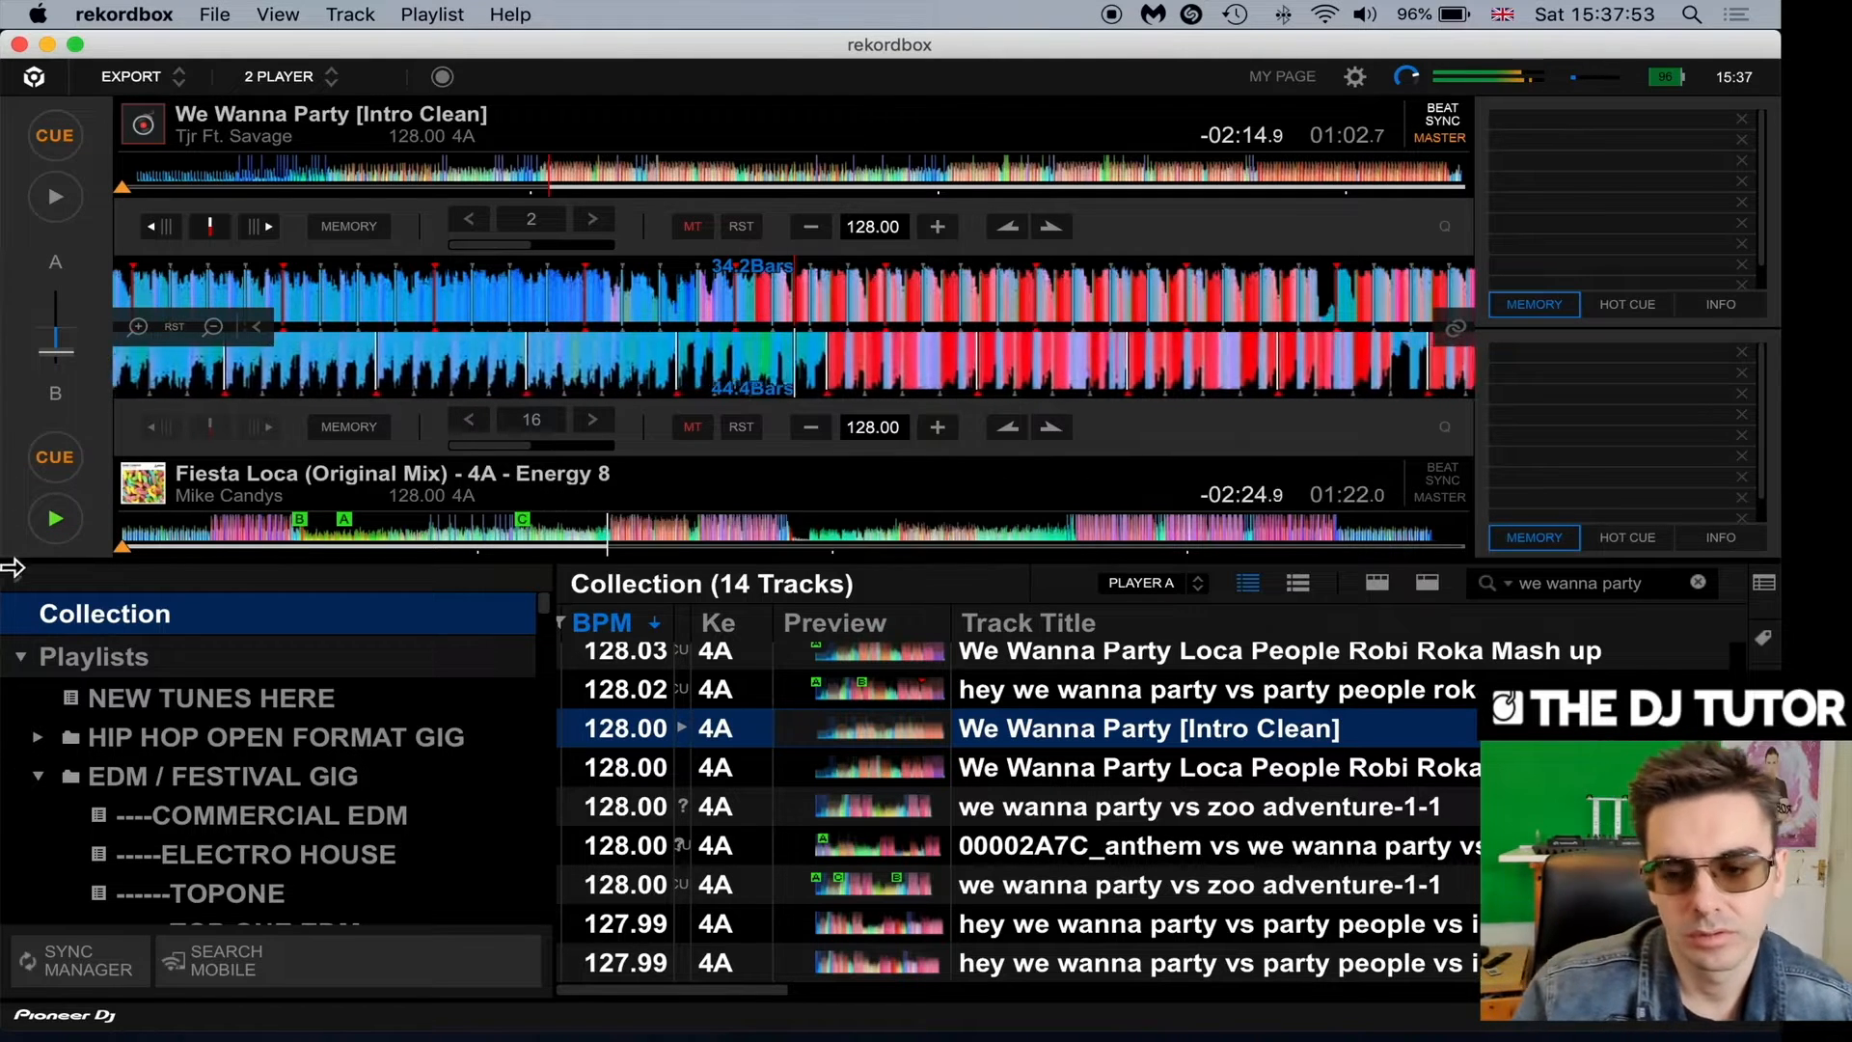
click(58, 526)
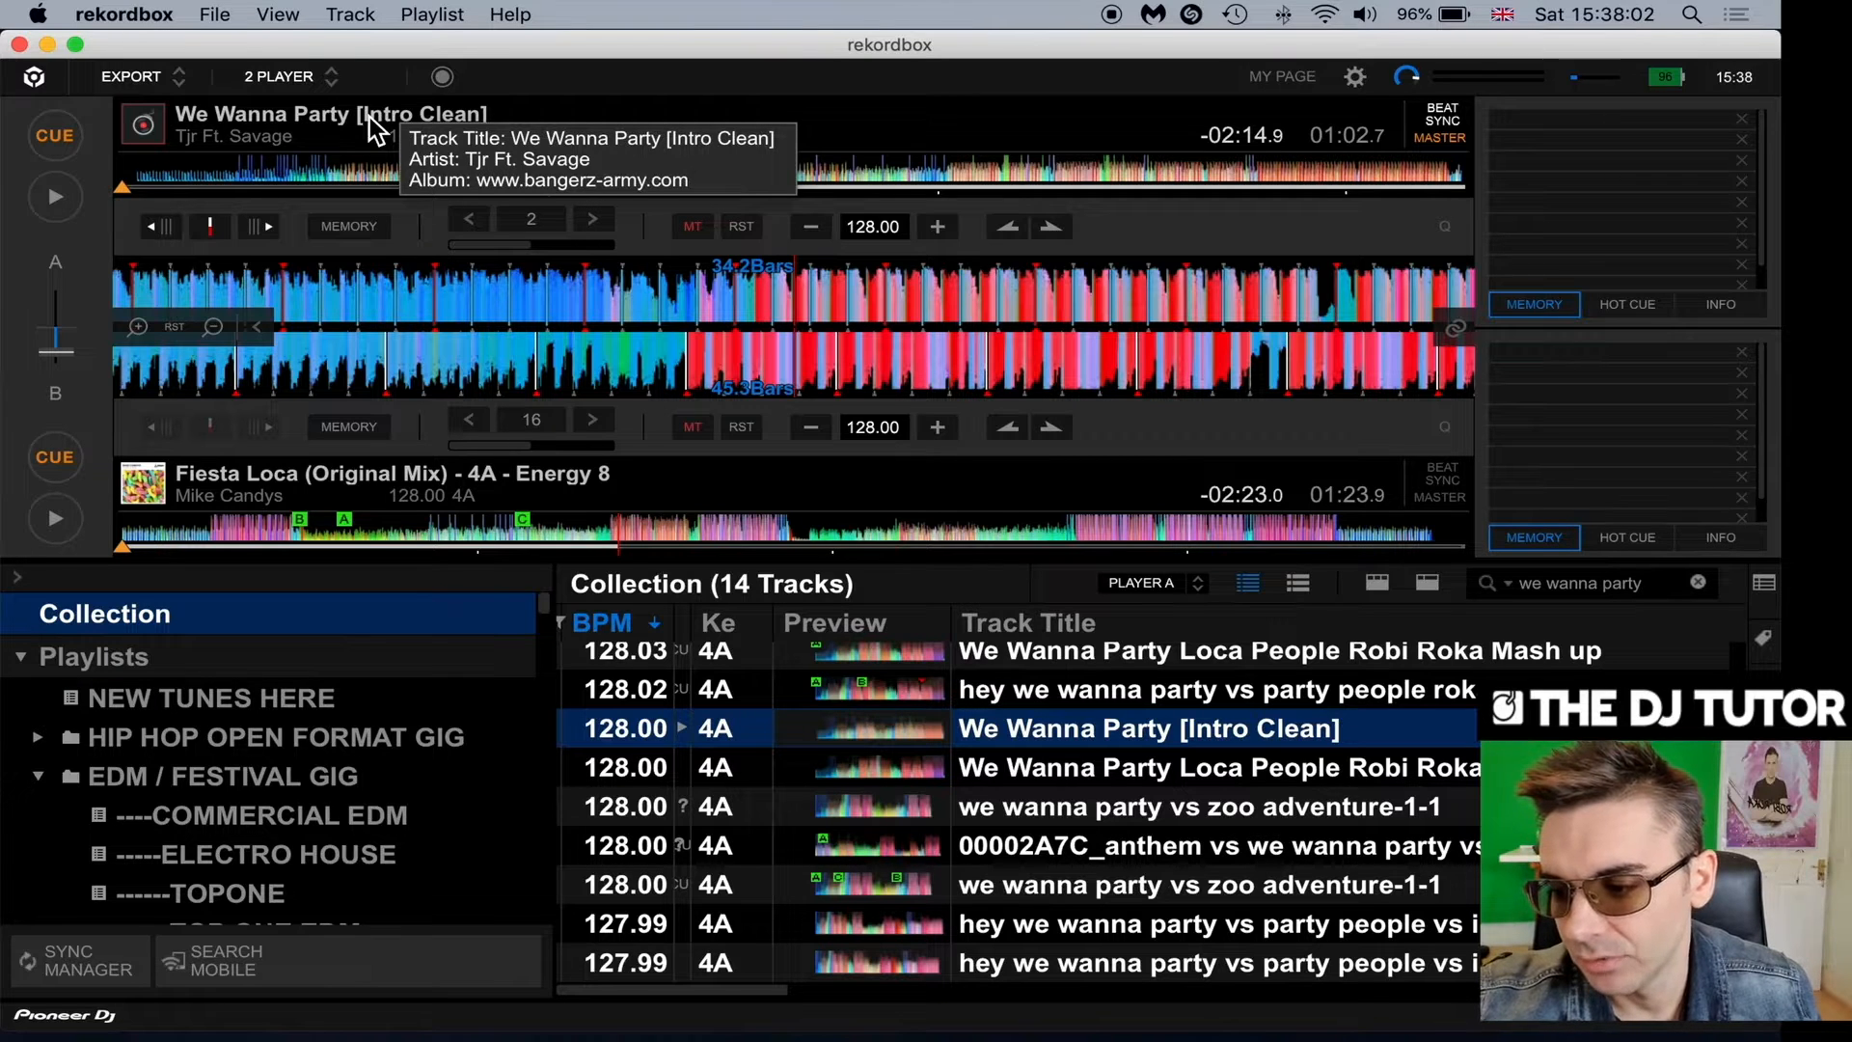
Raise the computer's sound volume.
key(XF86AudioRaiseVolume)
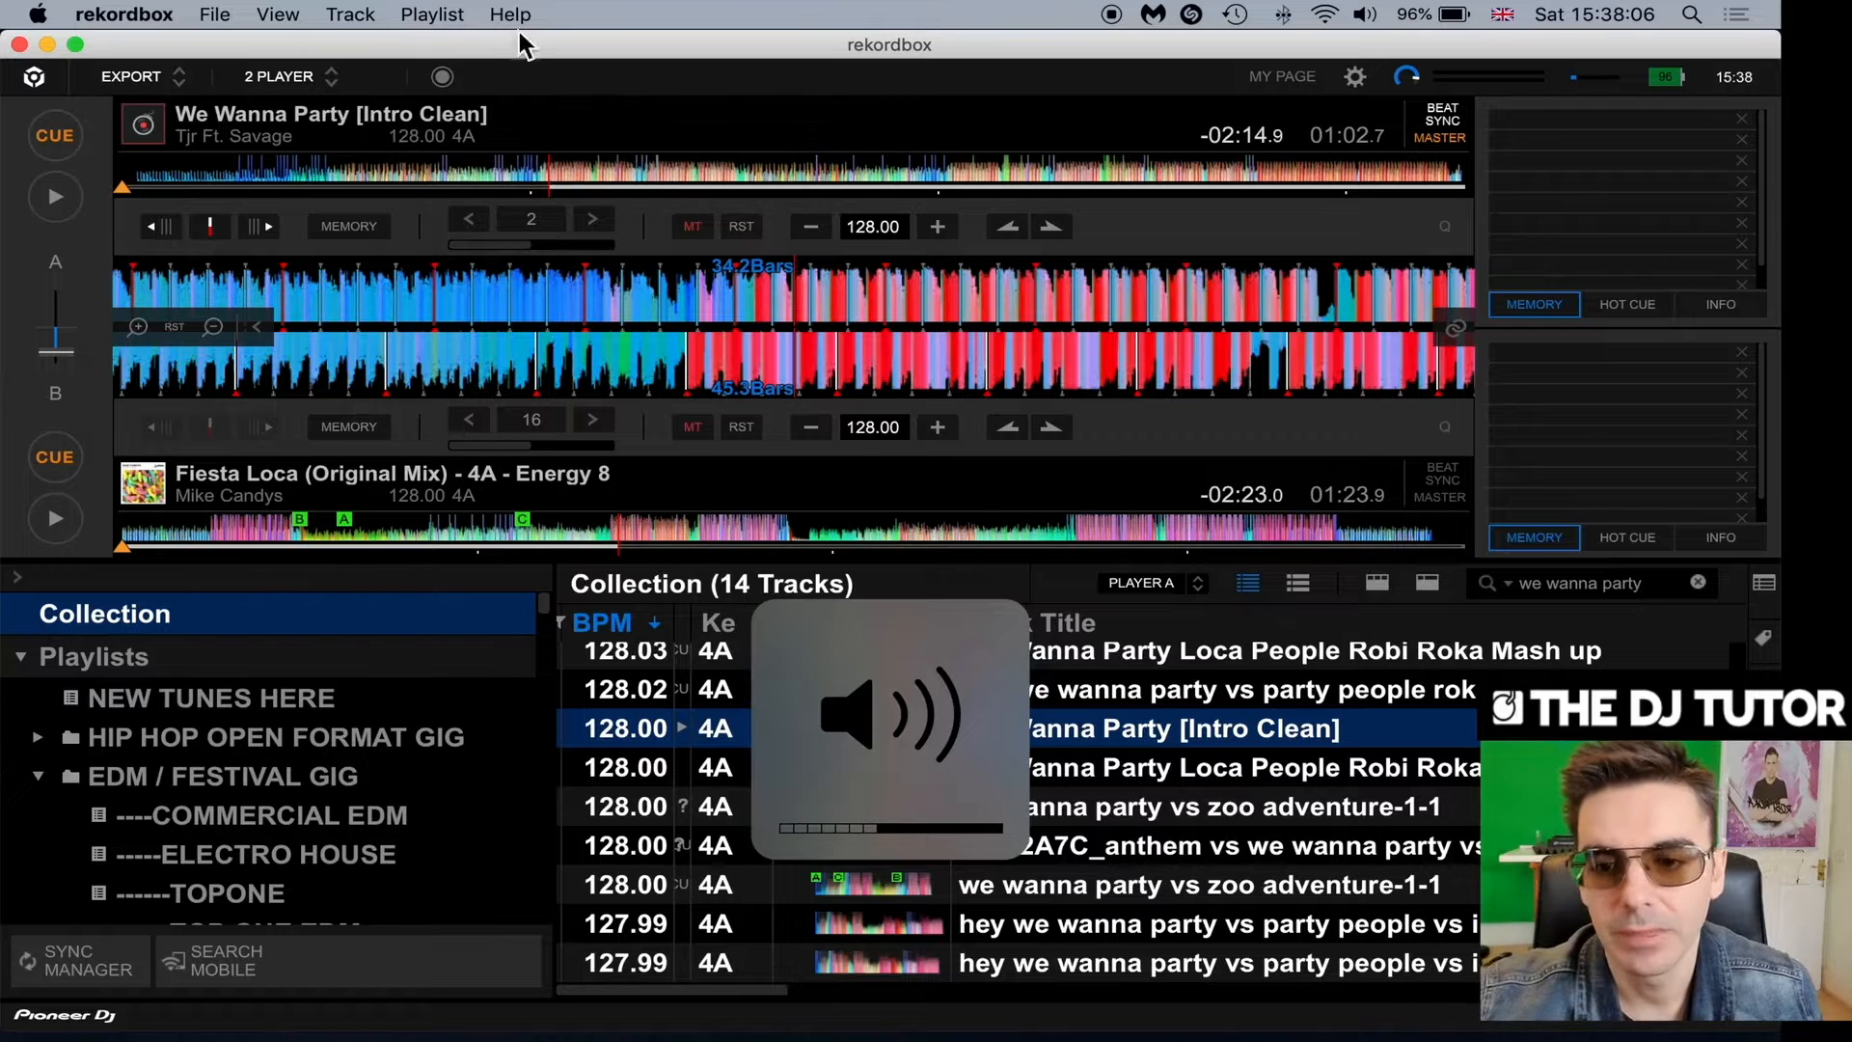
drag(526, 54, 530, 55)
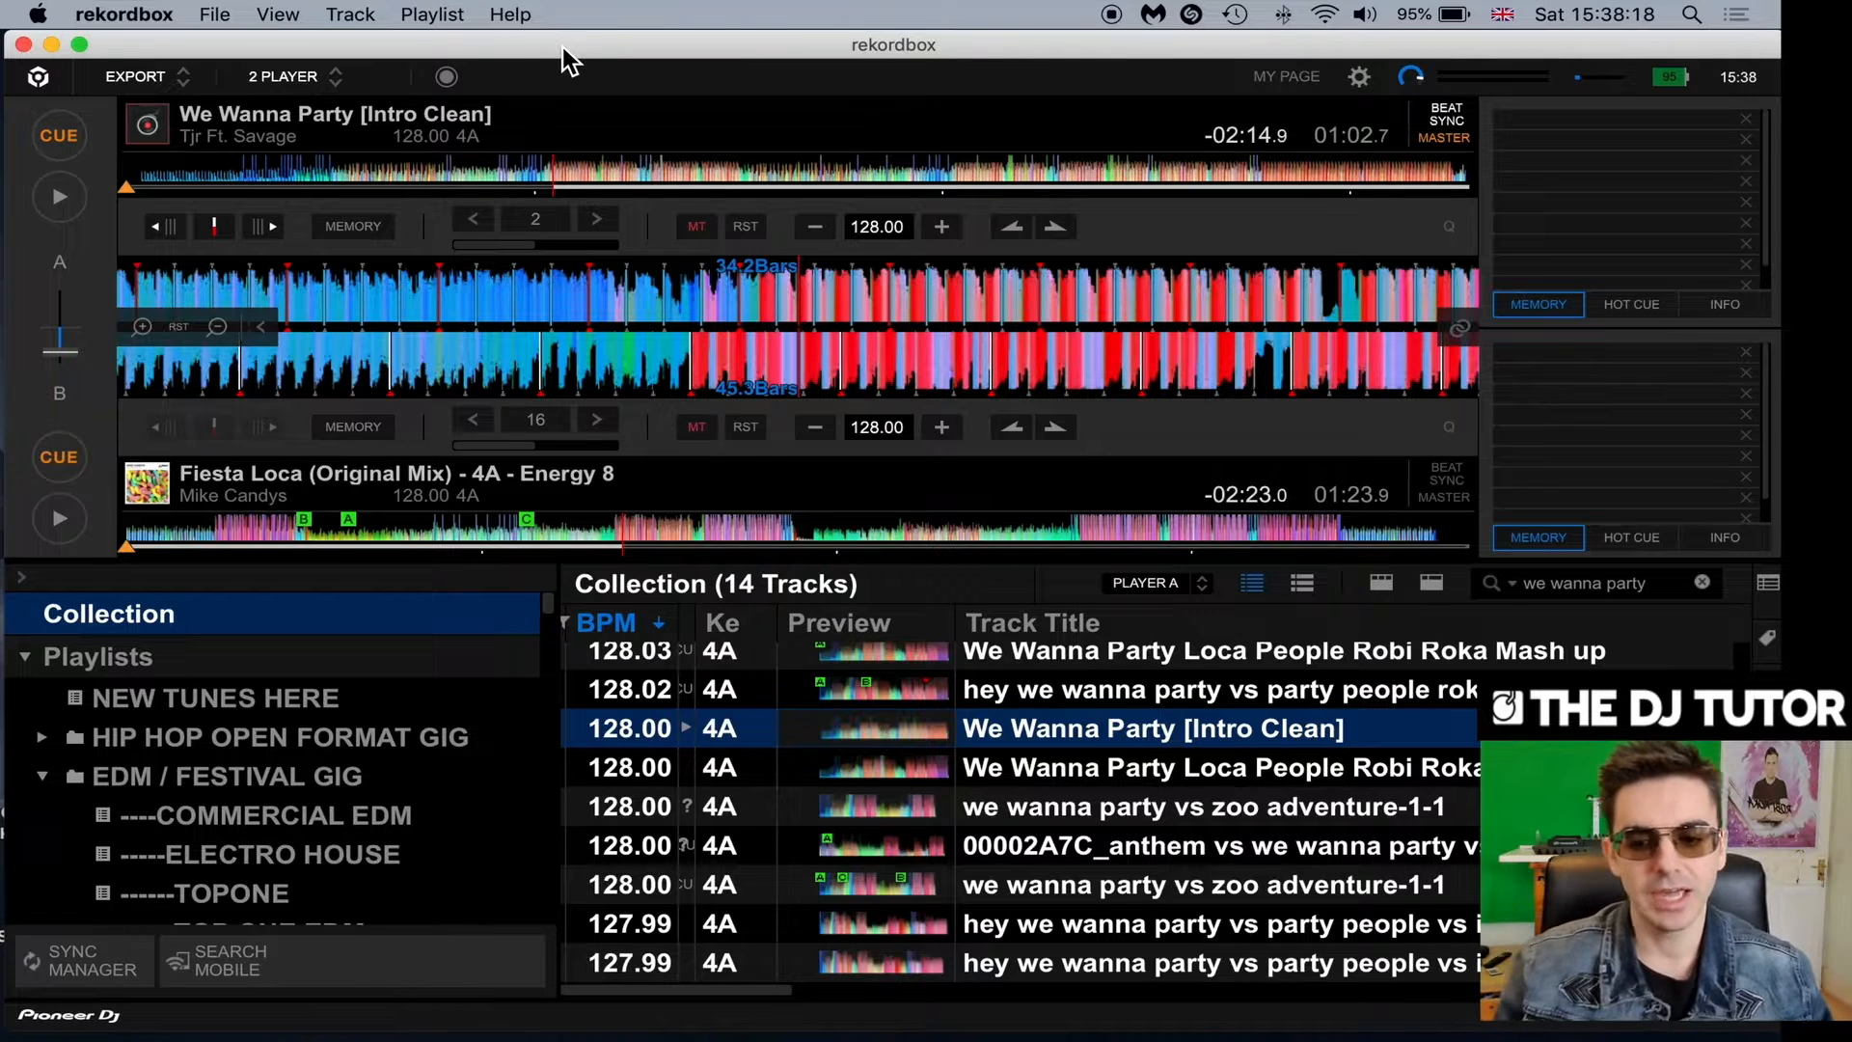
drag(636, 48, 639, 48)
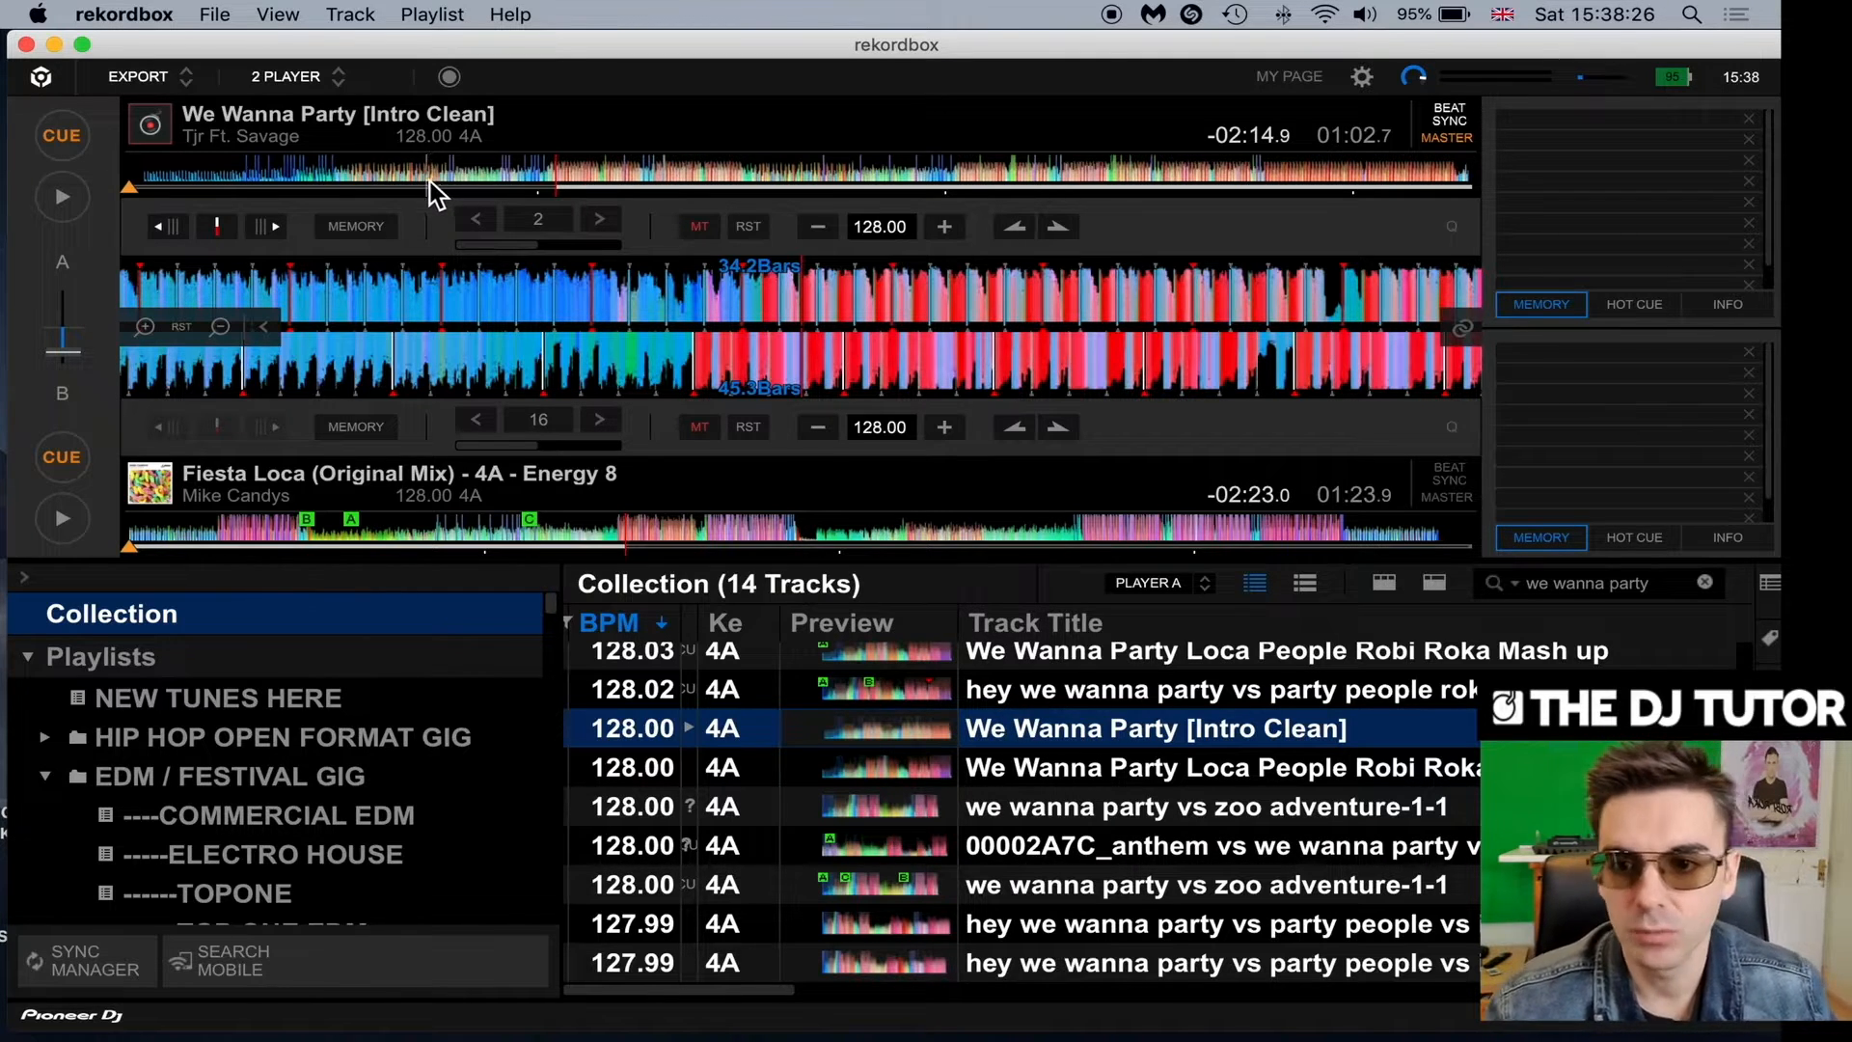
Fade back to player A, preview the section before the build-up, and set a cue point at about 00:46.9.
drag(64, 348, 68, 289)
drag(418, 37, 422, 39)
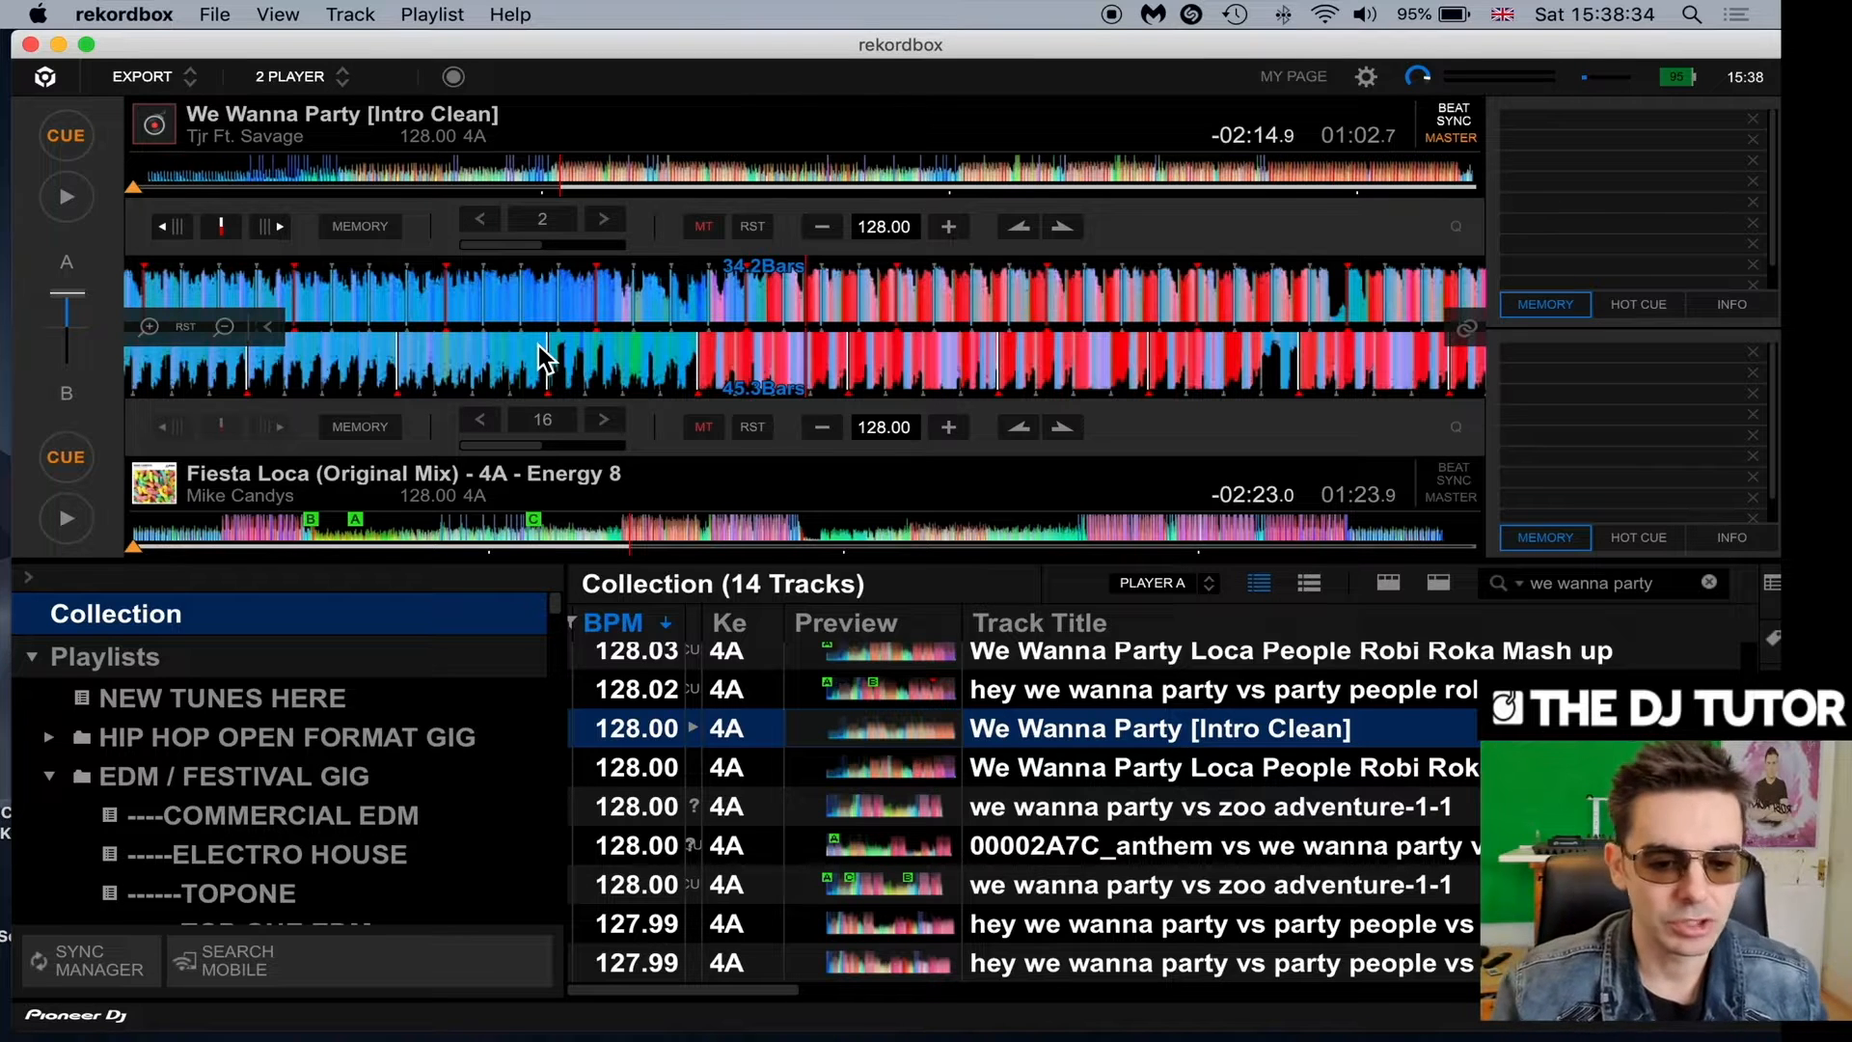
click(431, 183)
click(66, 197)
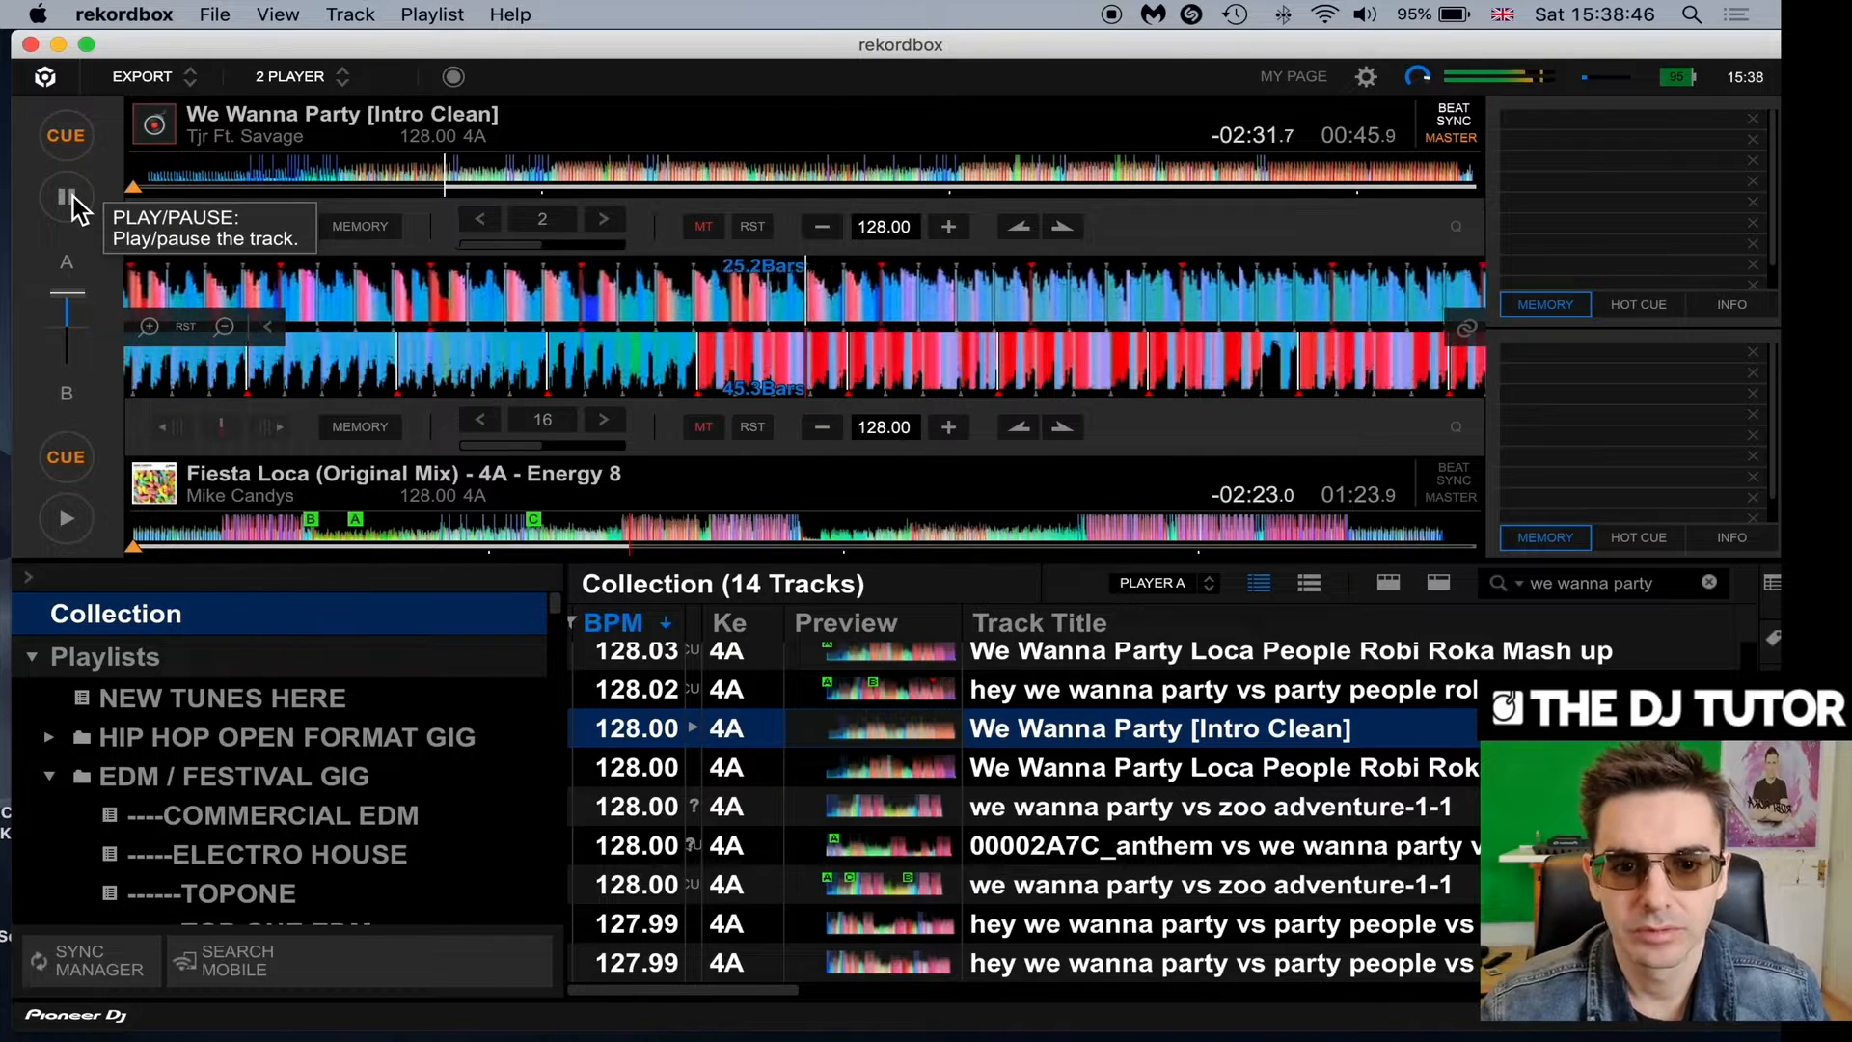
click(73, 194)
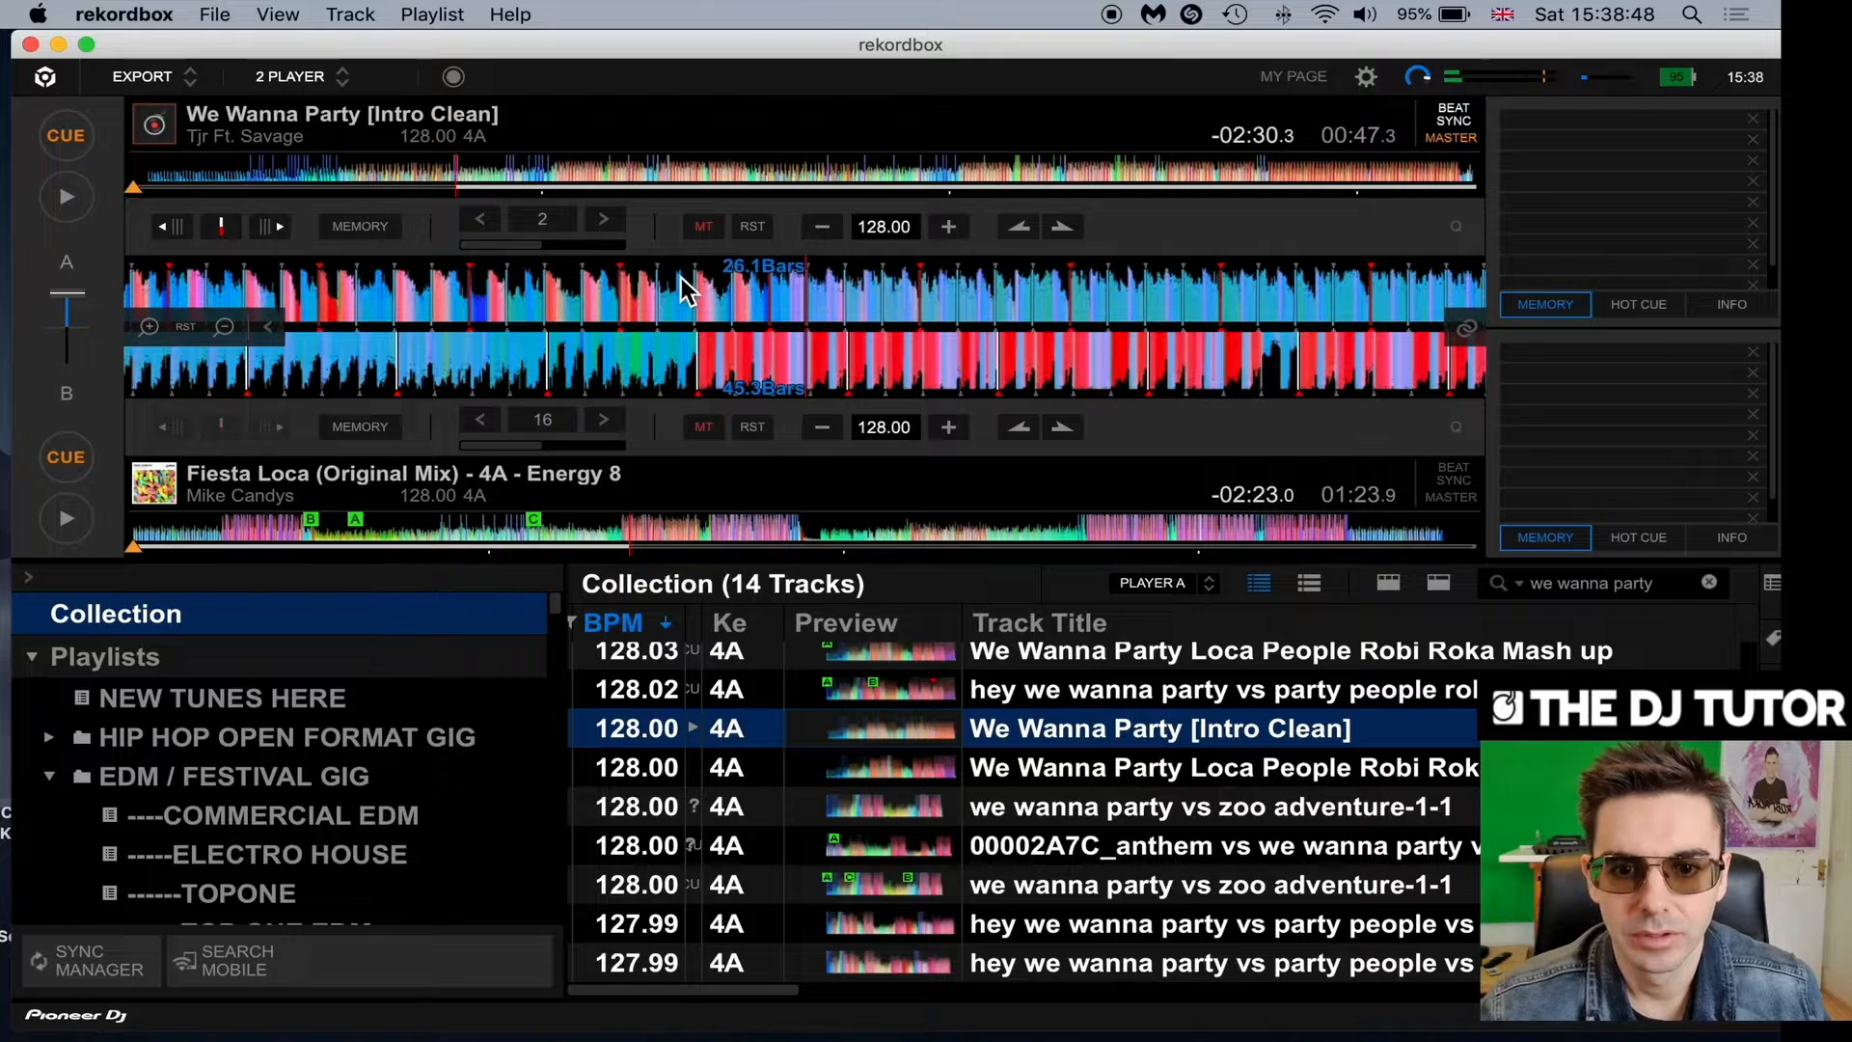
drag(680, 278, 716, 281)
click(69, 137)
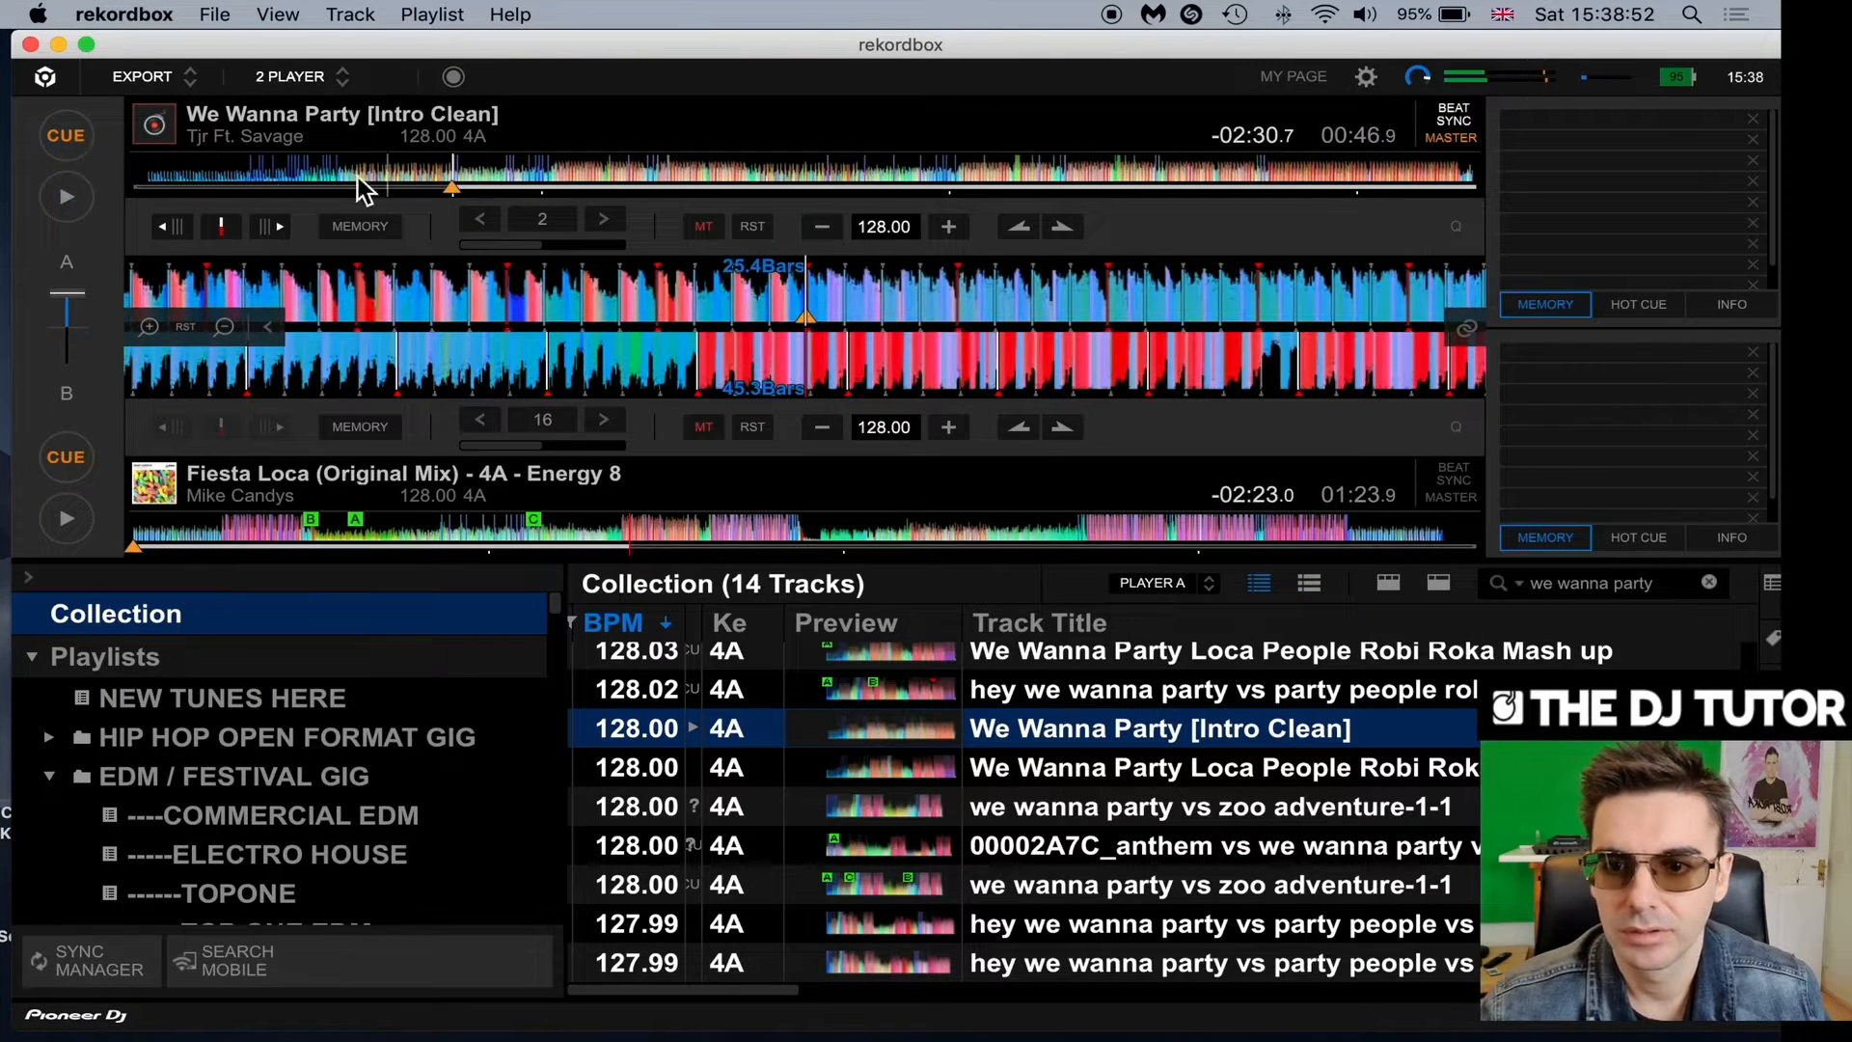
Return player A to the track's start and line the playhead up with the first kick at about 00:02.2.
click(148, 178)
click(61, 199)
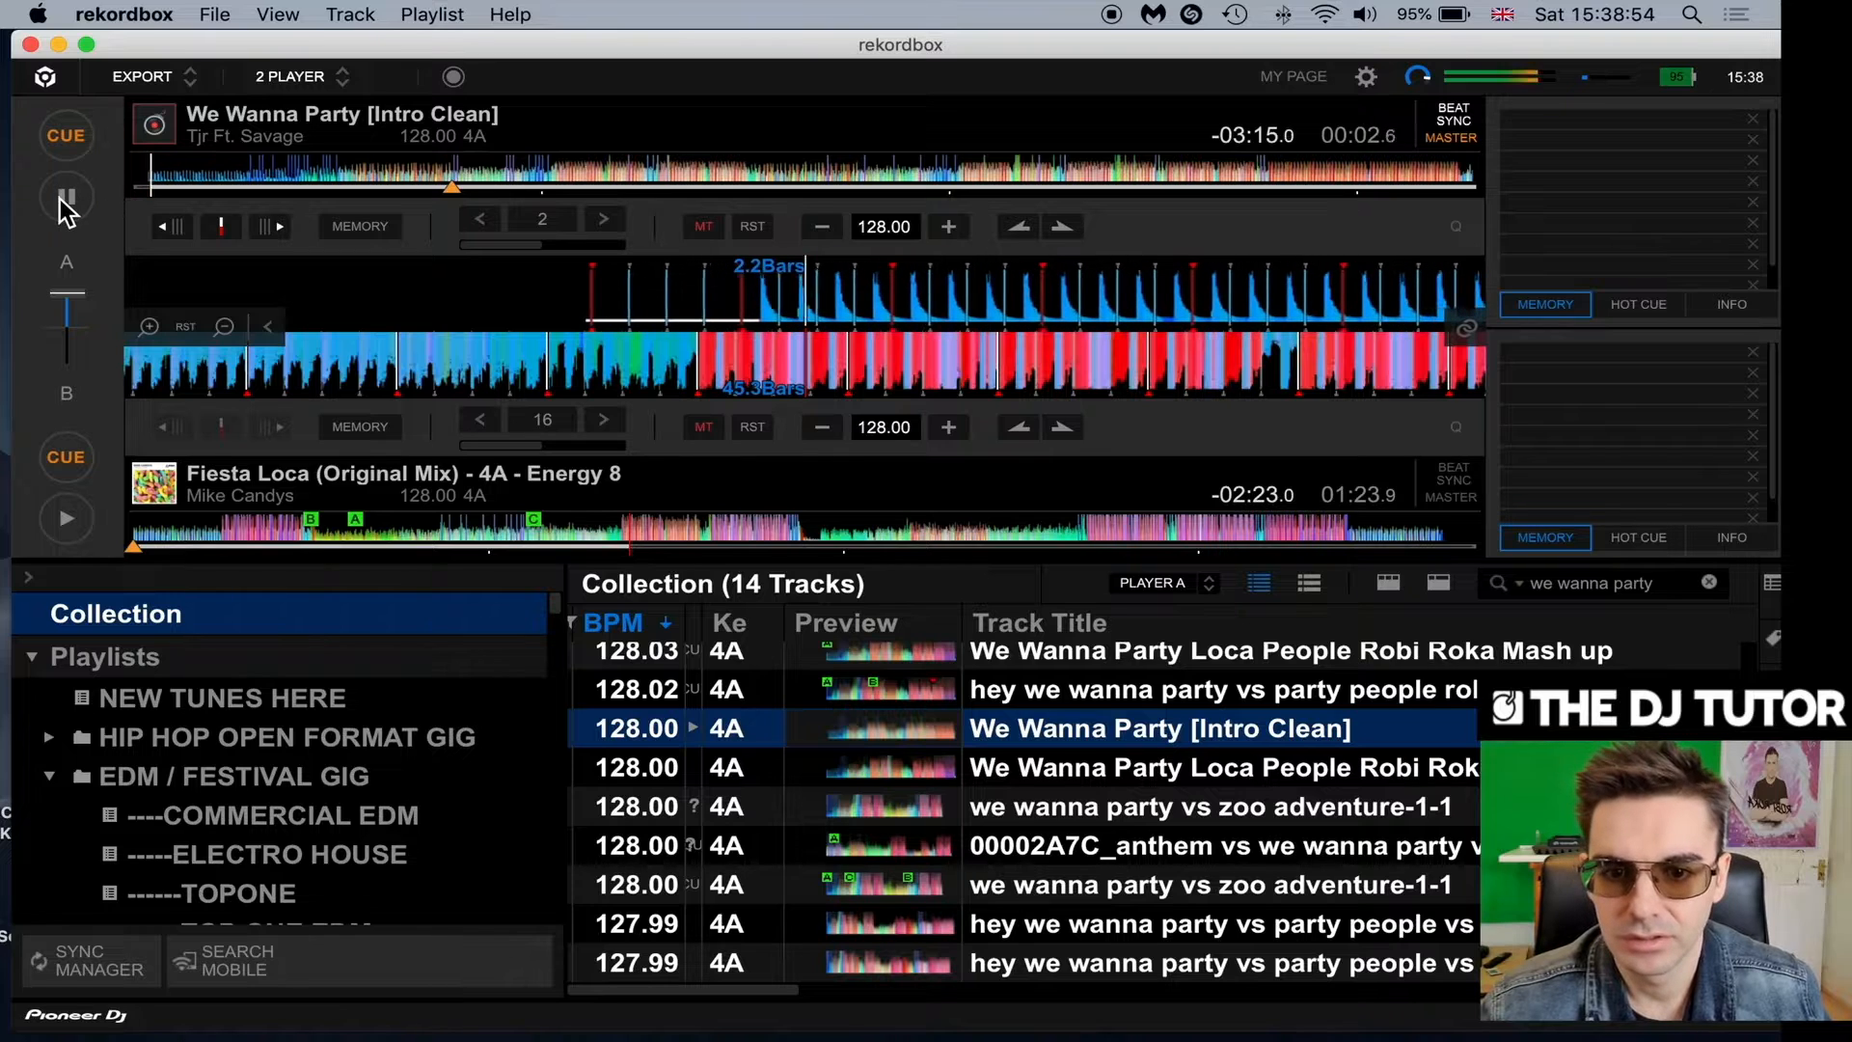
click(61, 199)
drag(168, 290, 557, 271)
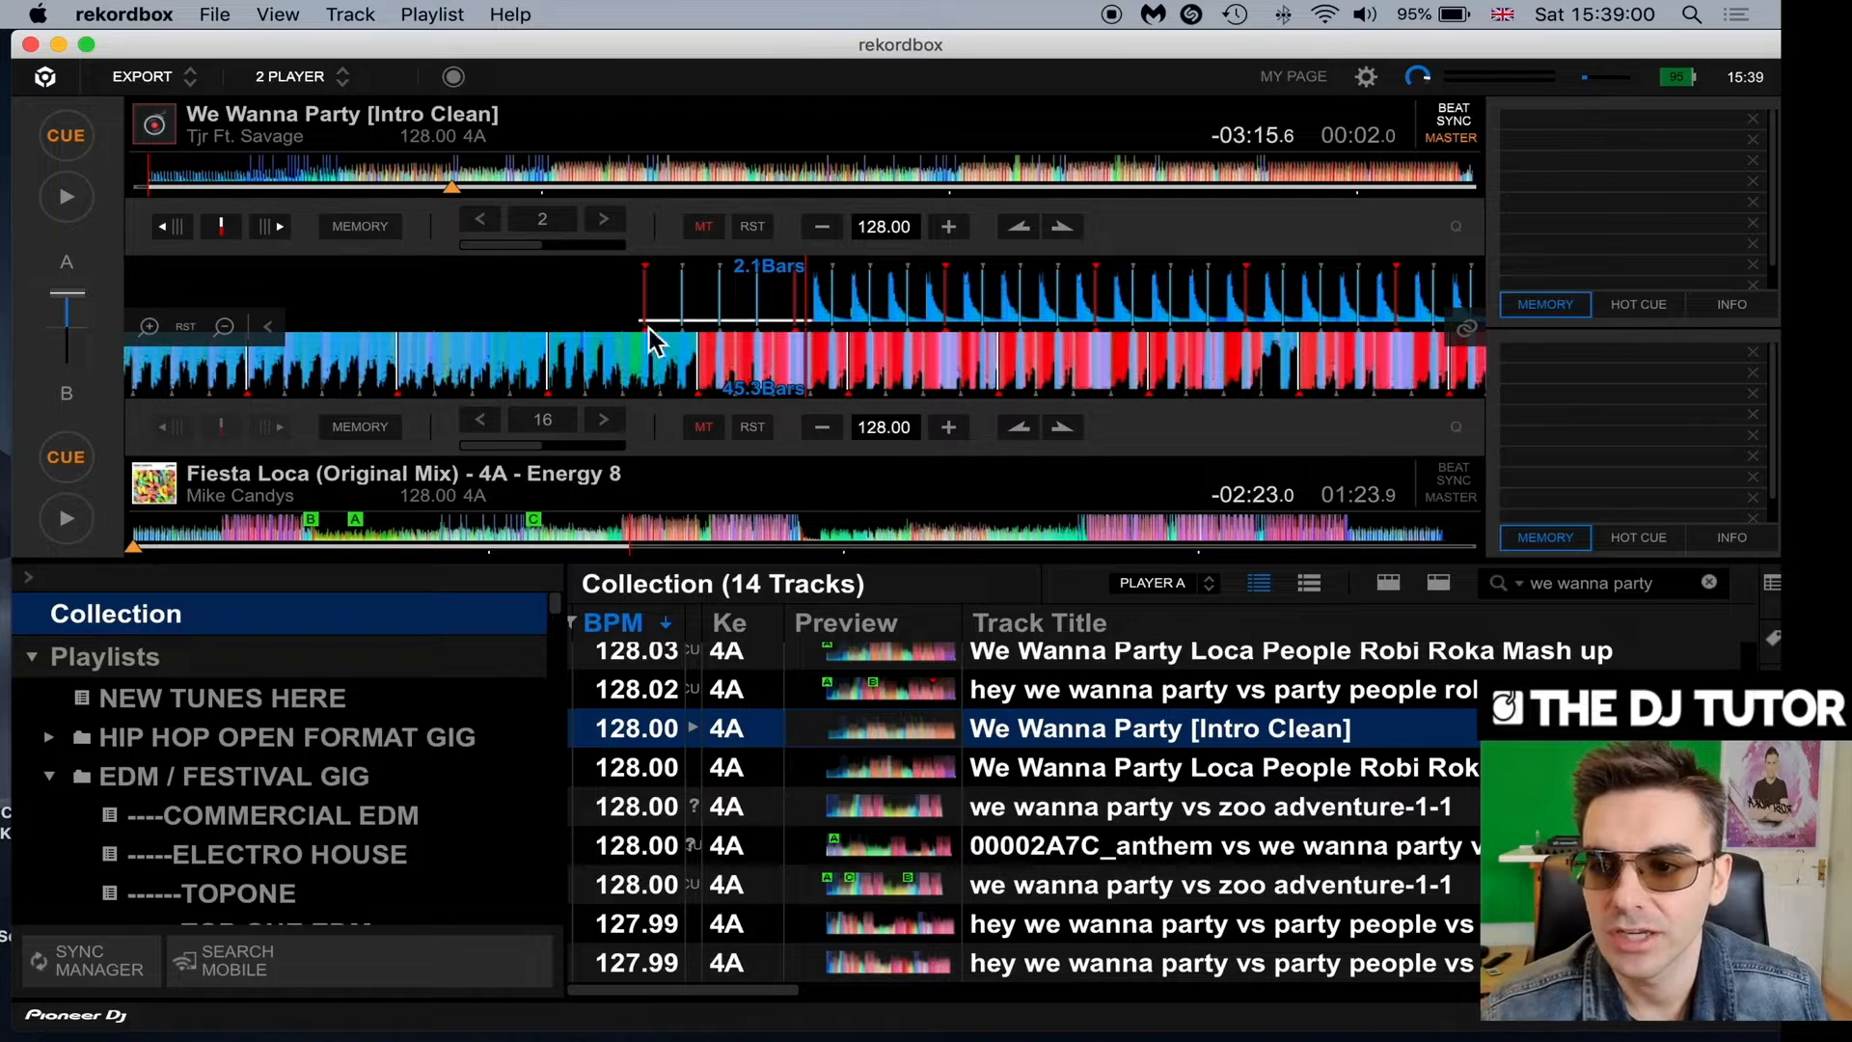
drag(554, 286, 592, 292)
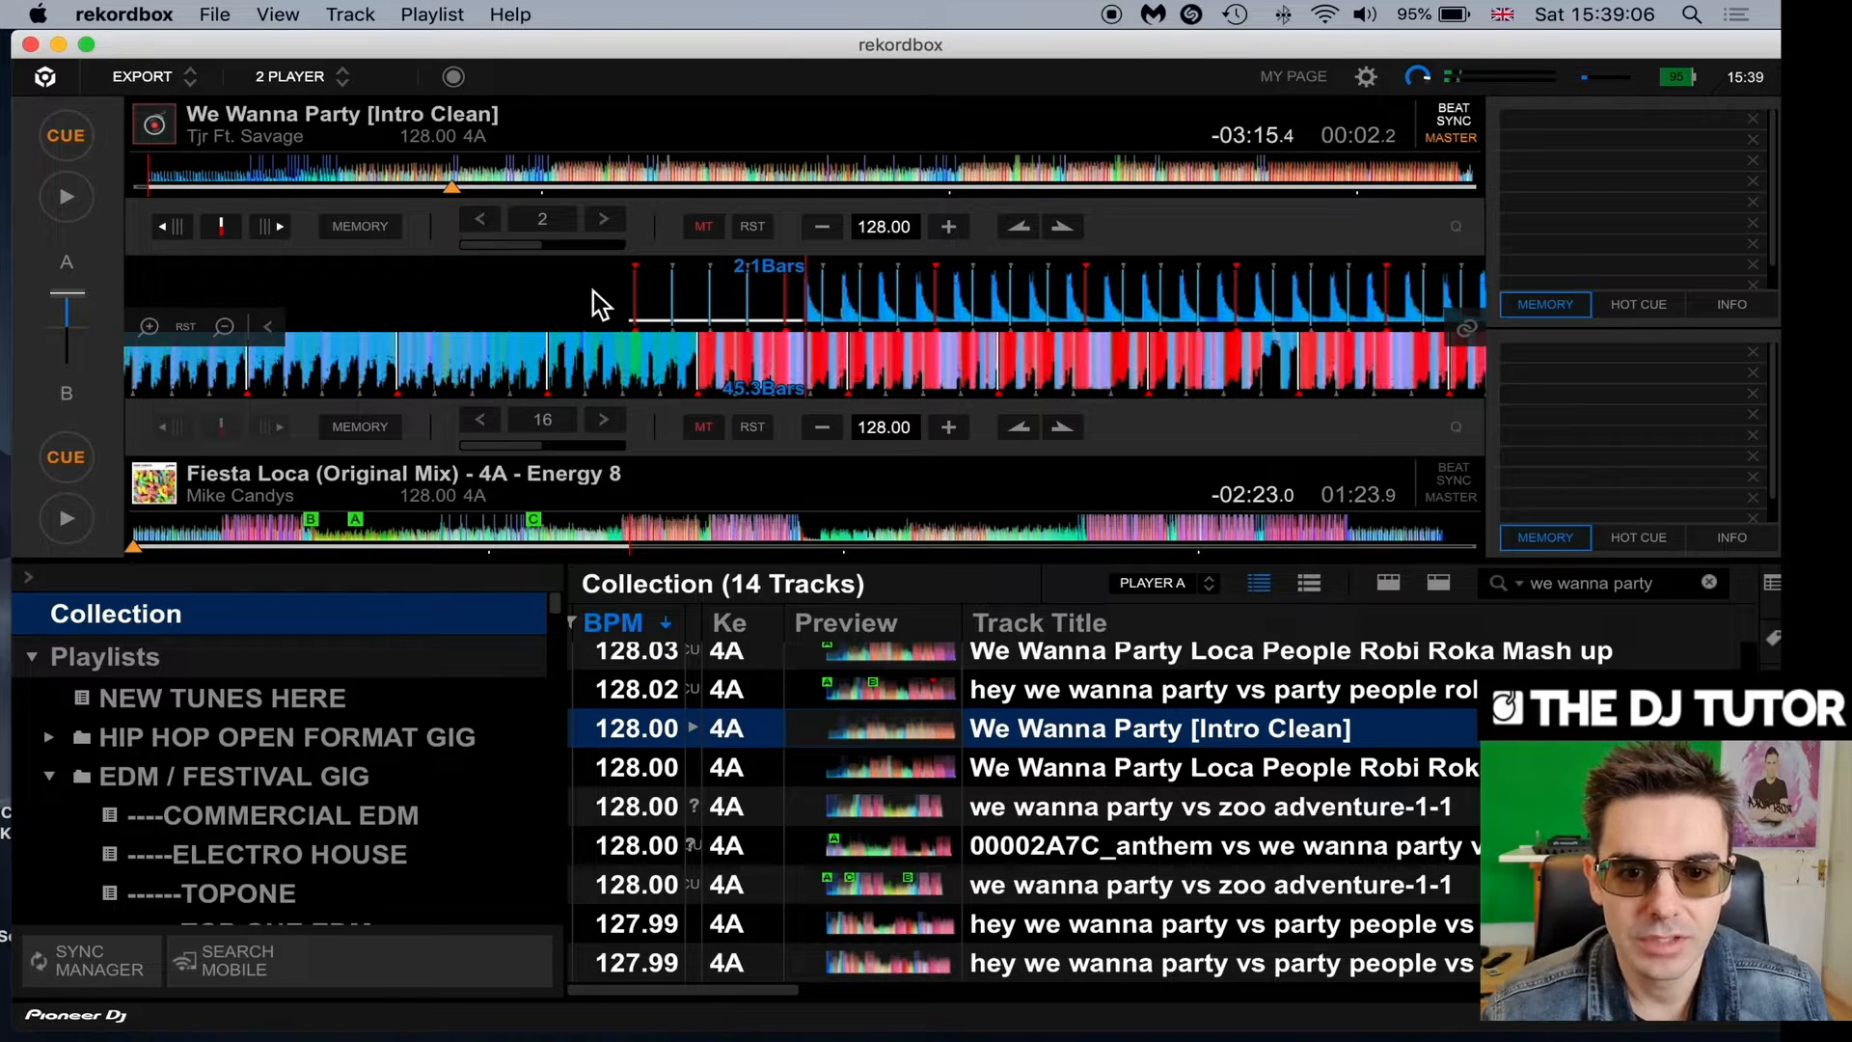
Switch to the 1 PLAYER layout and, in grid editing, set the bar's first beat on the opening kick at 00:02.1.
click(282, 75)
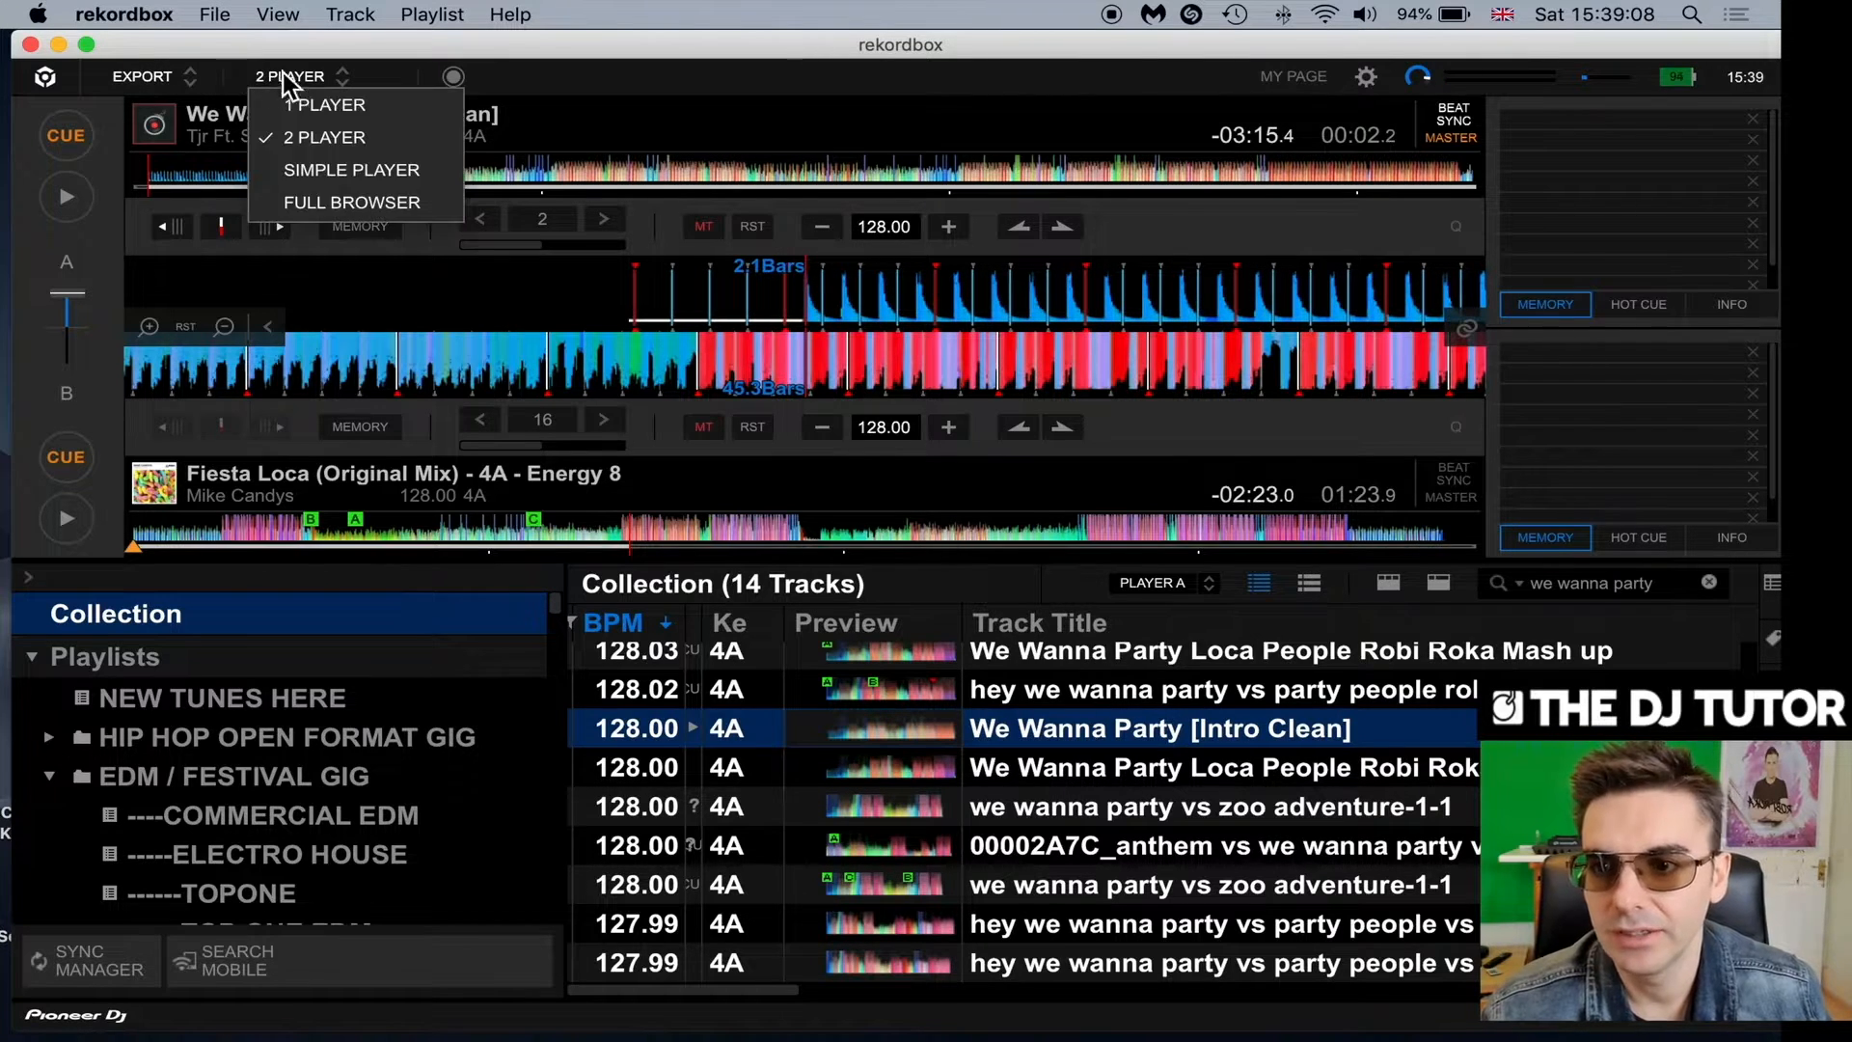
click(307, 102)
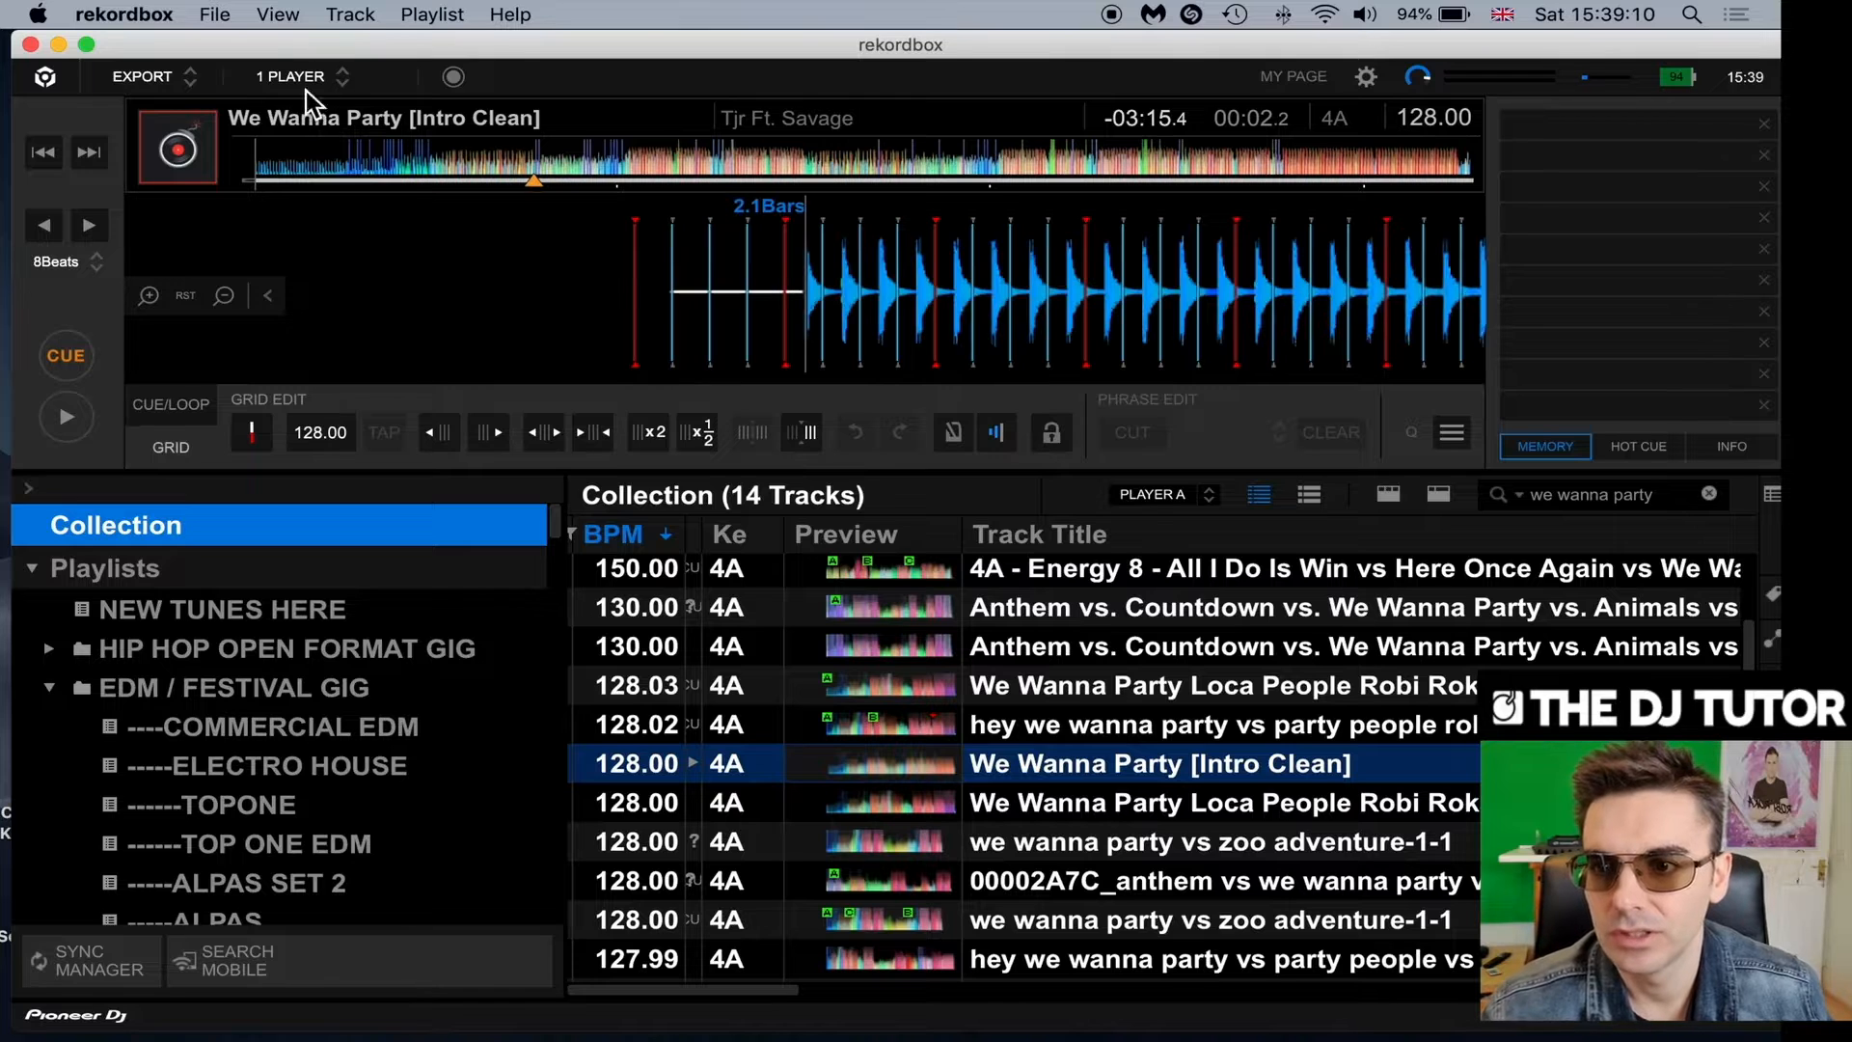
click(191, 449)
drag(473, 309, 477, 307)
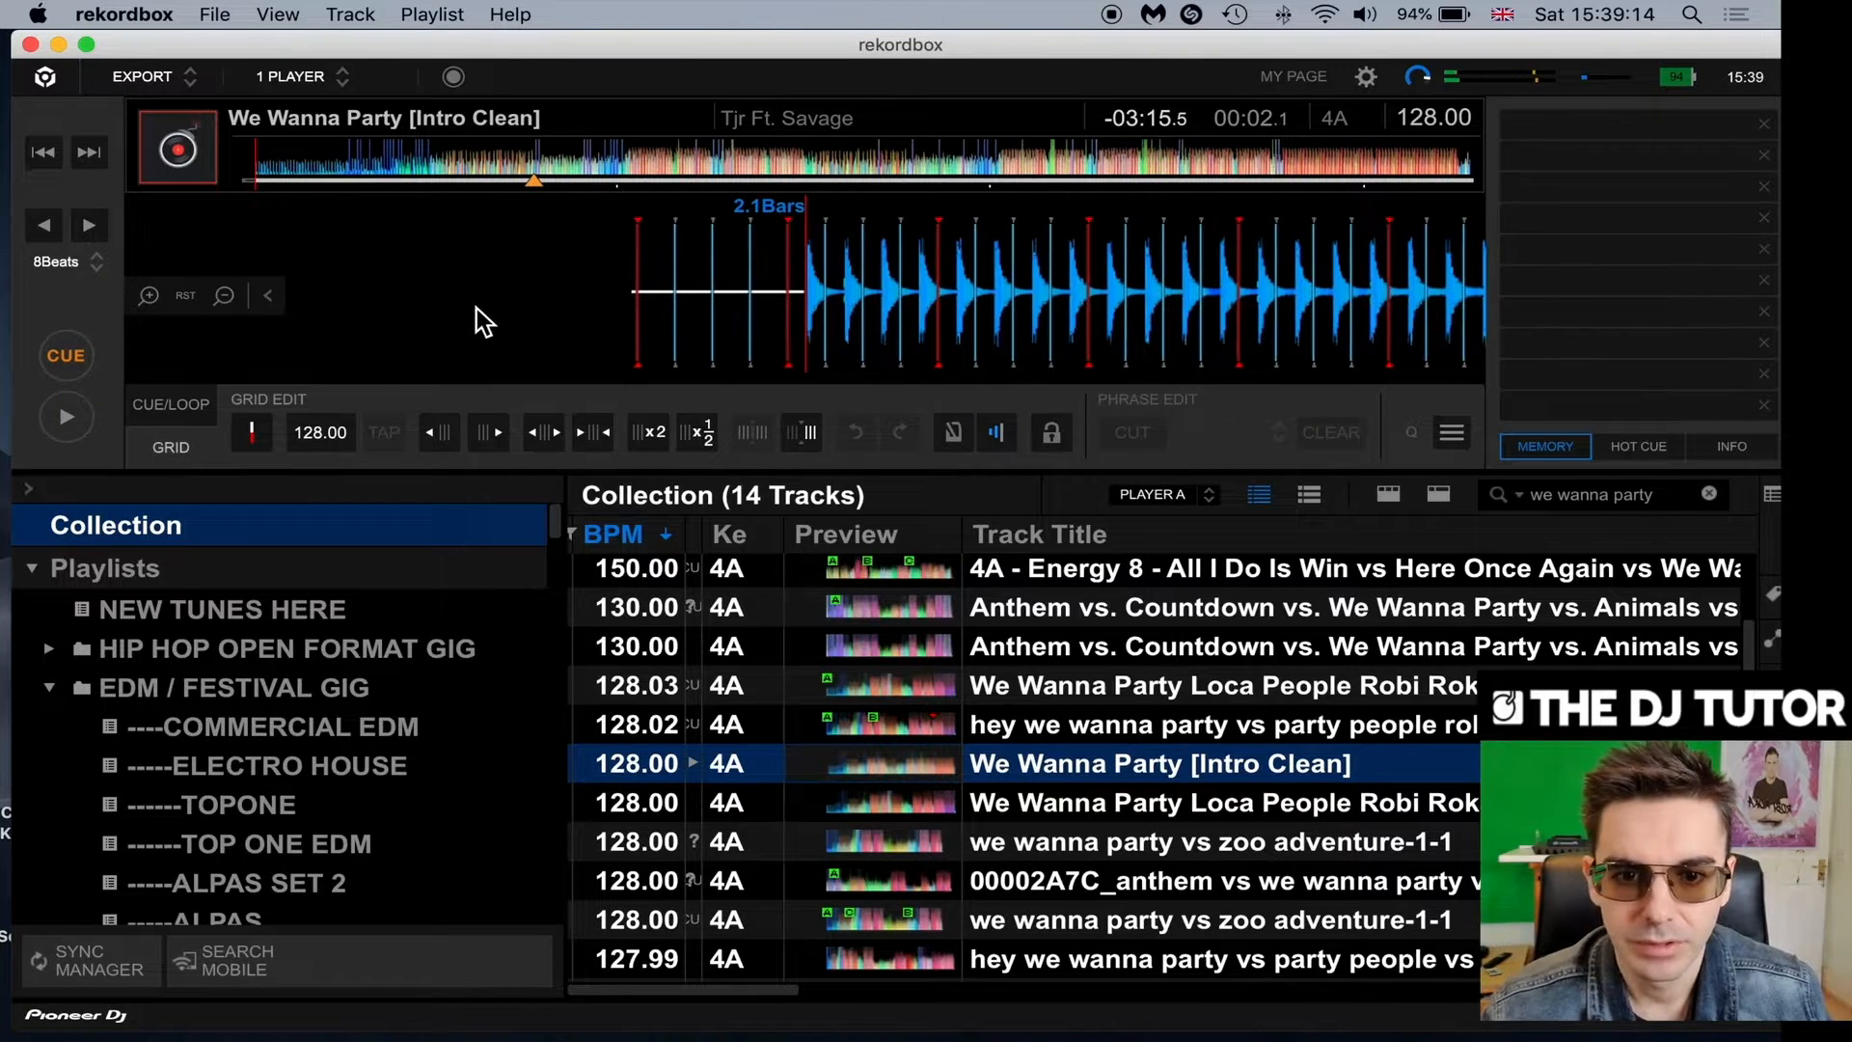
click(254, 433)
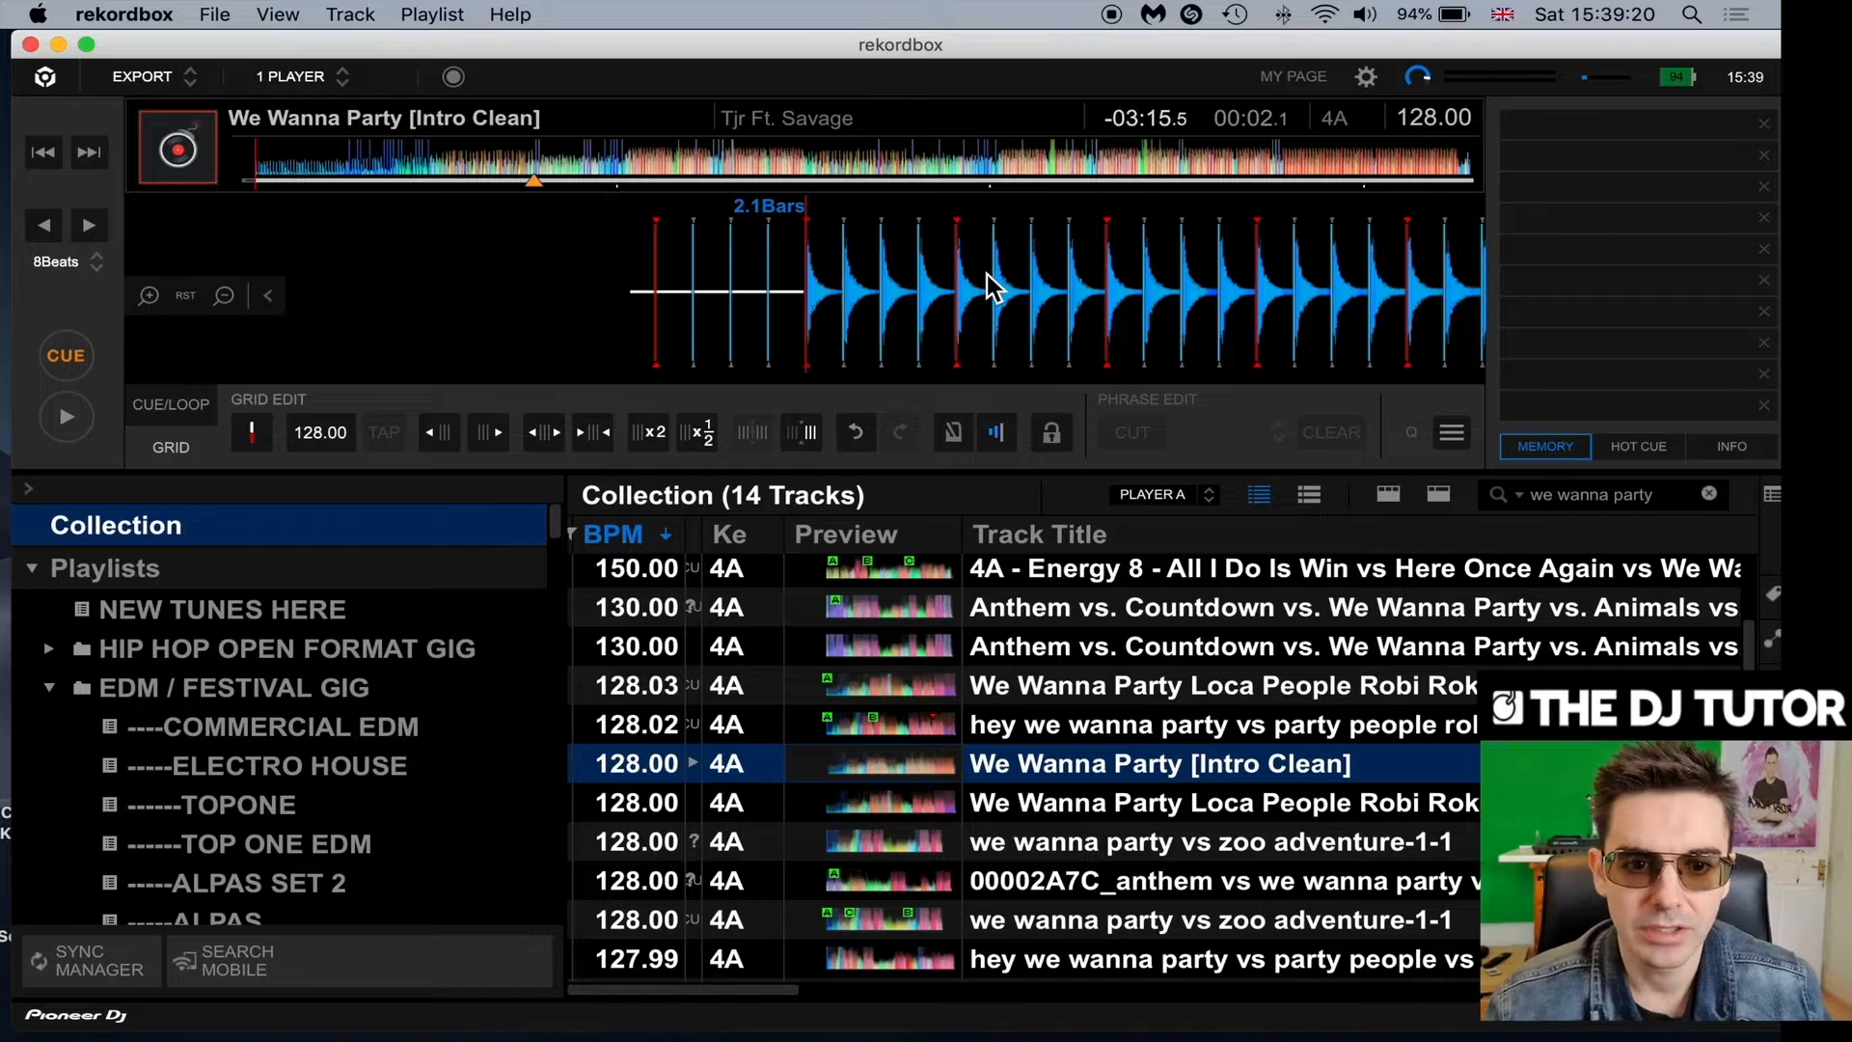
Check the corrected beat grid against the drop and set the cue point there at 01:02.1.
click(619, 178)
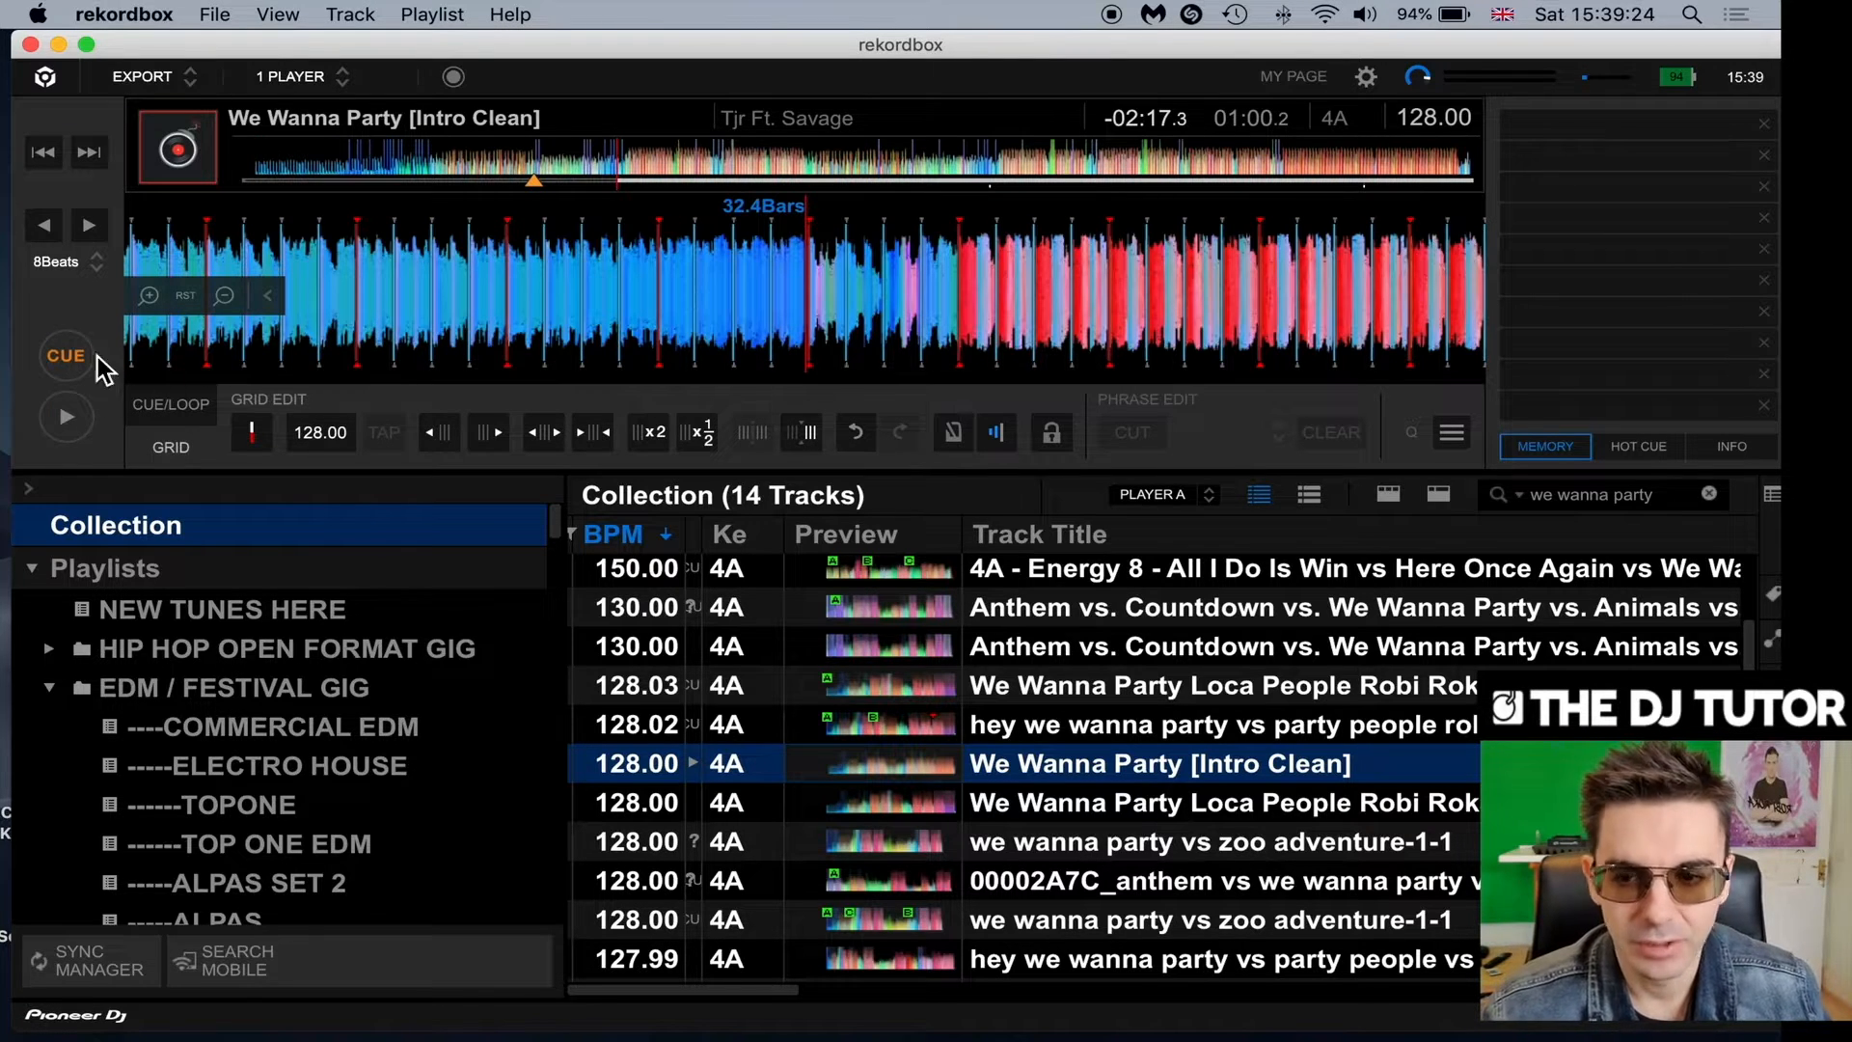
click(73, 416)
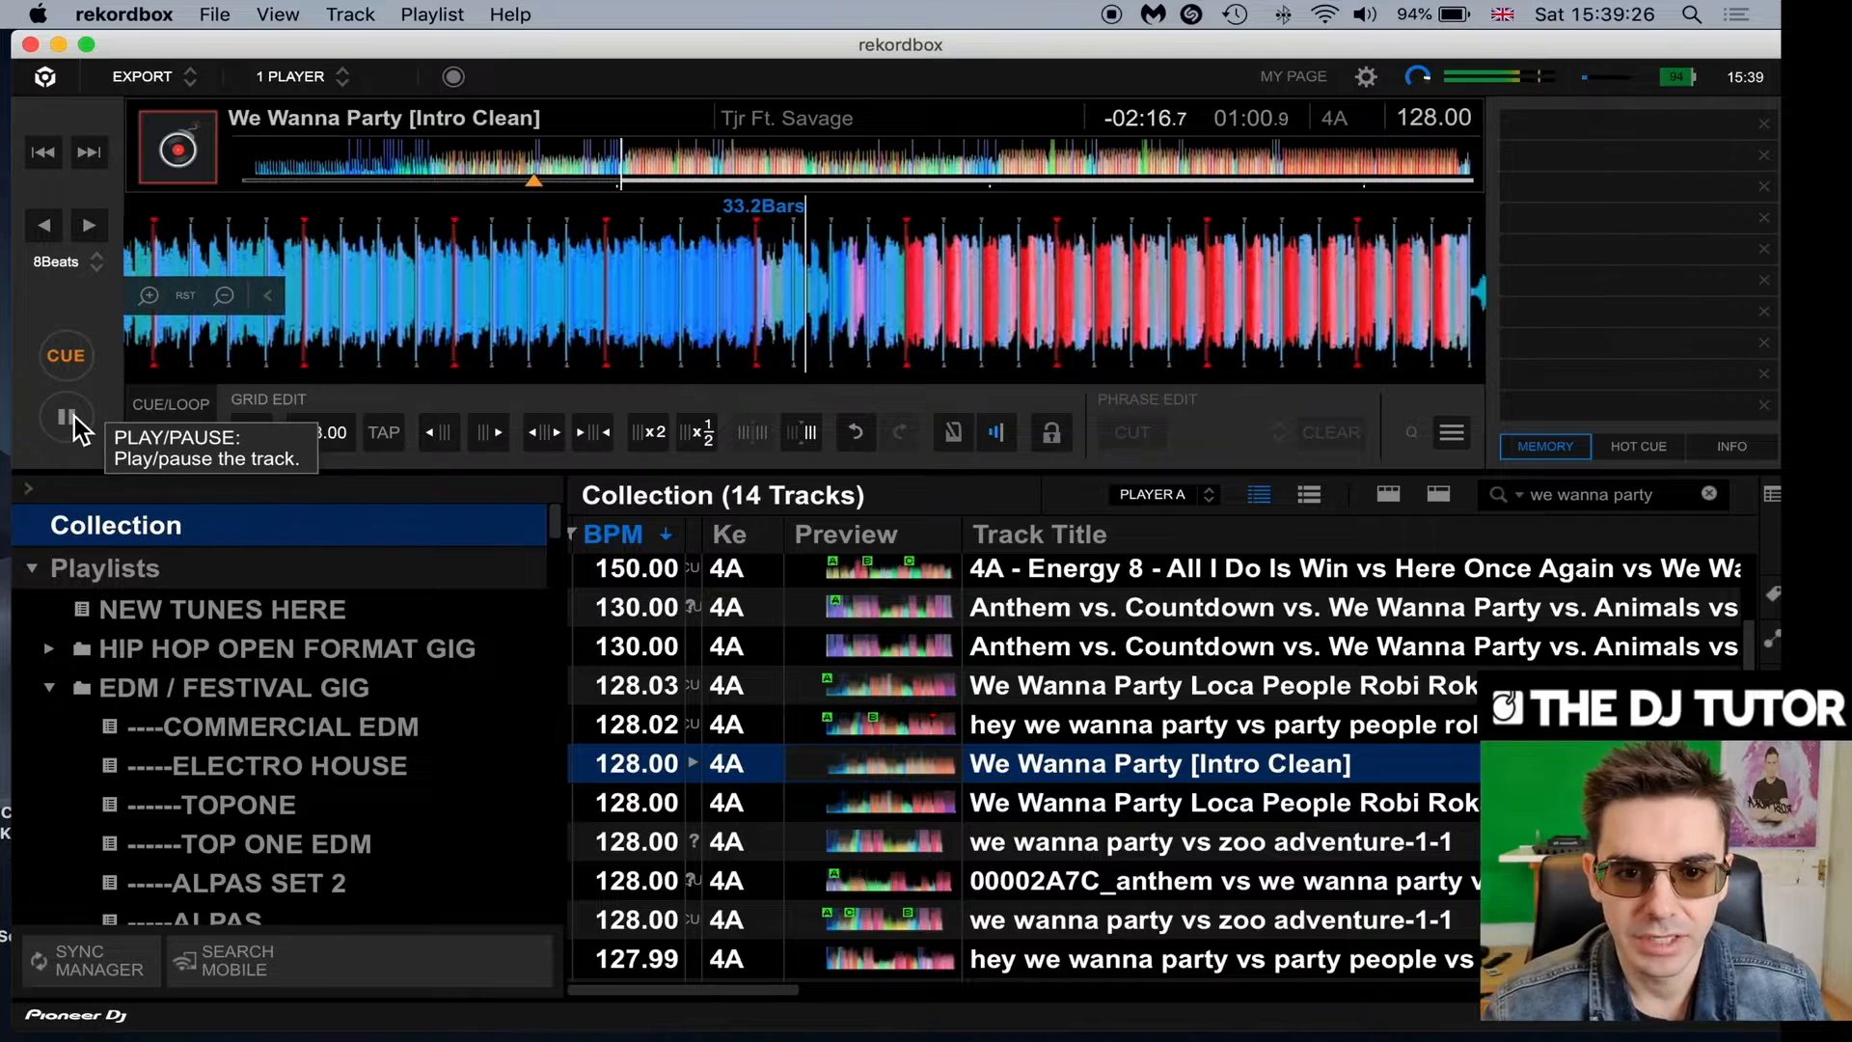
click(74, 415)
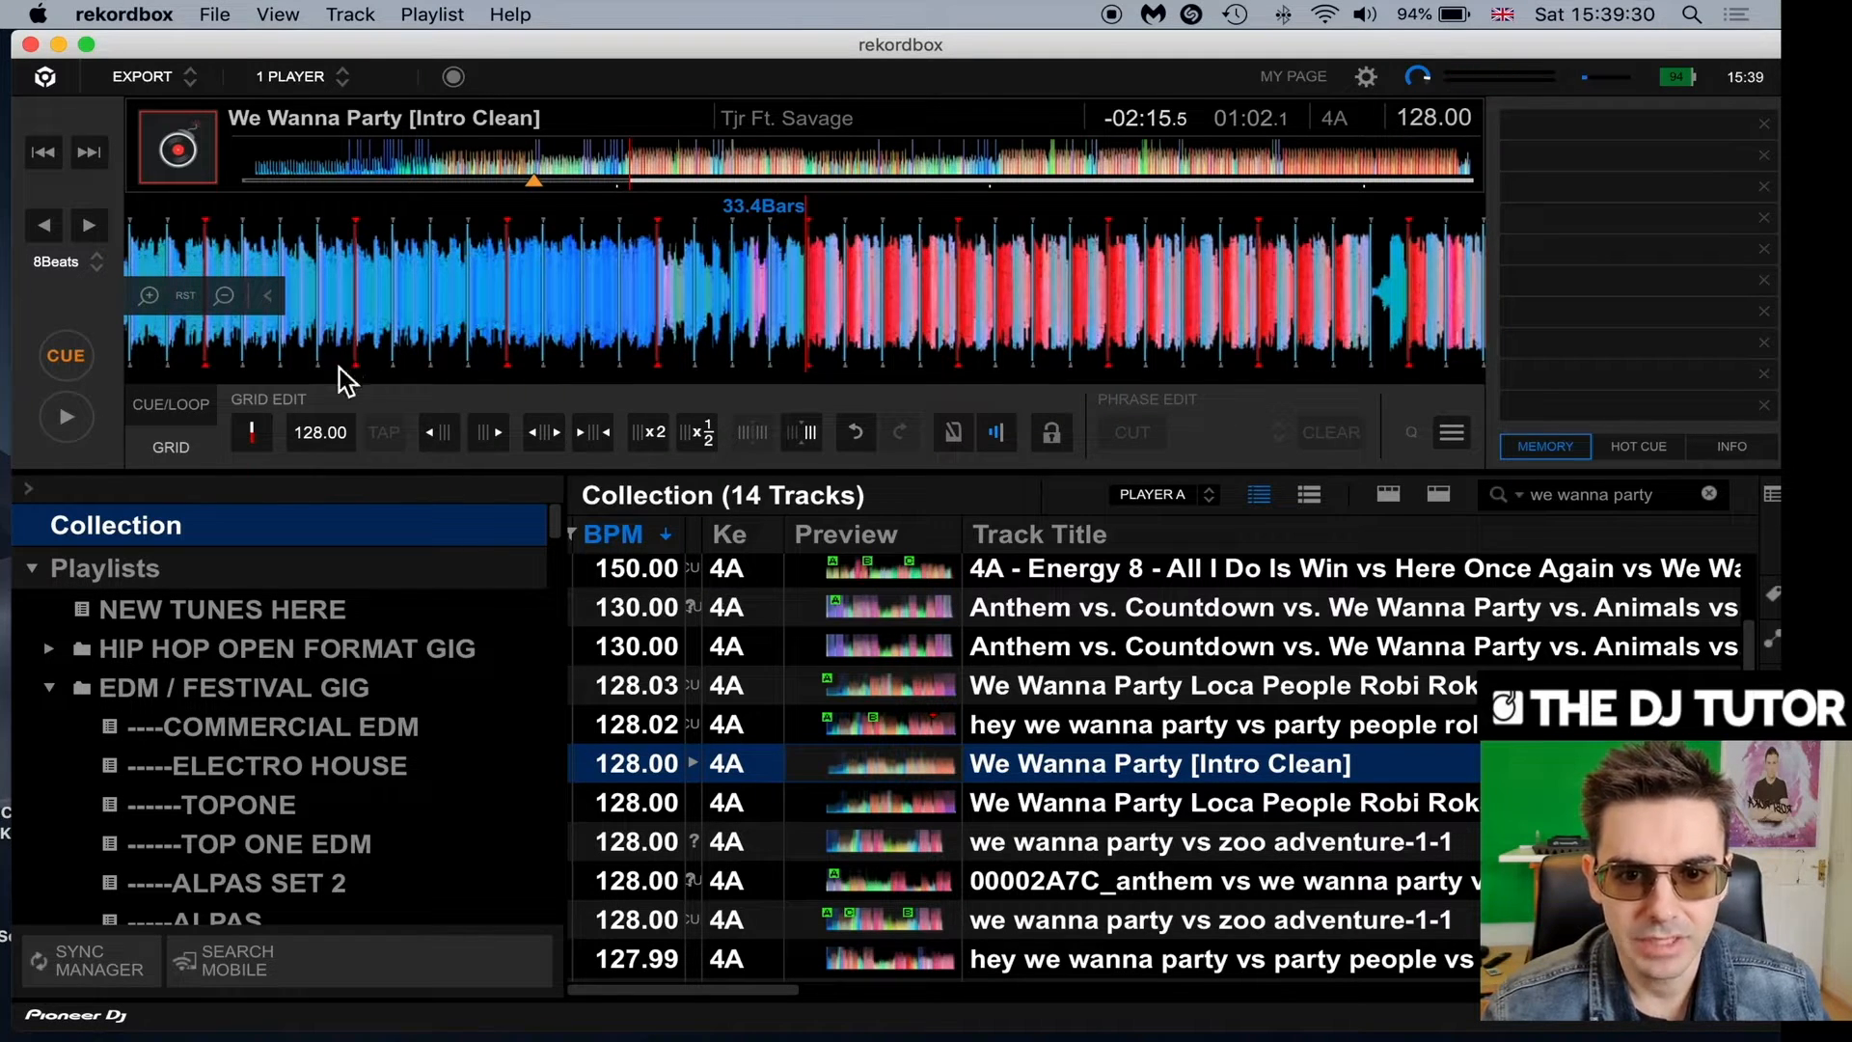
click(80, 353)
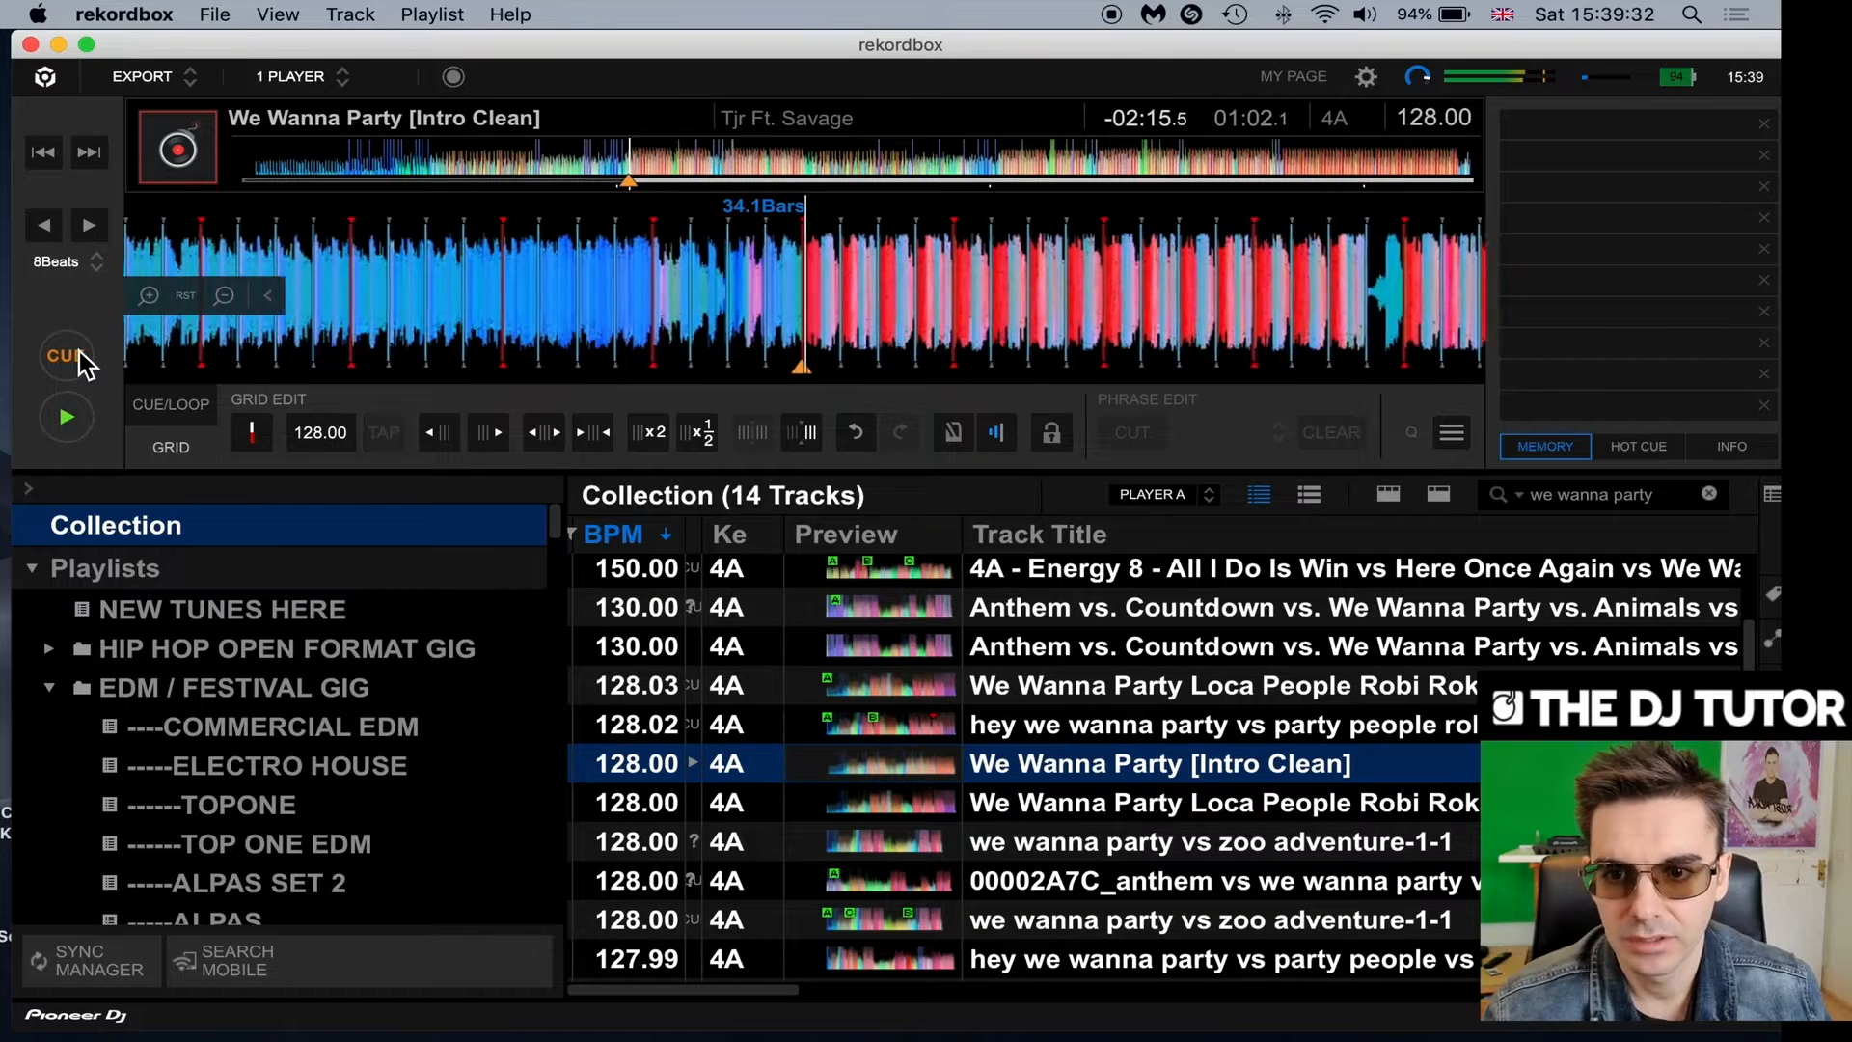
Return to the opening kick and store hot cue A there at 00:02.1.
click(257, 177)
click(79, 415)
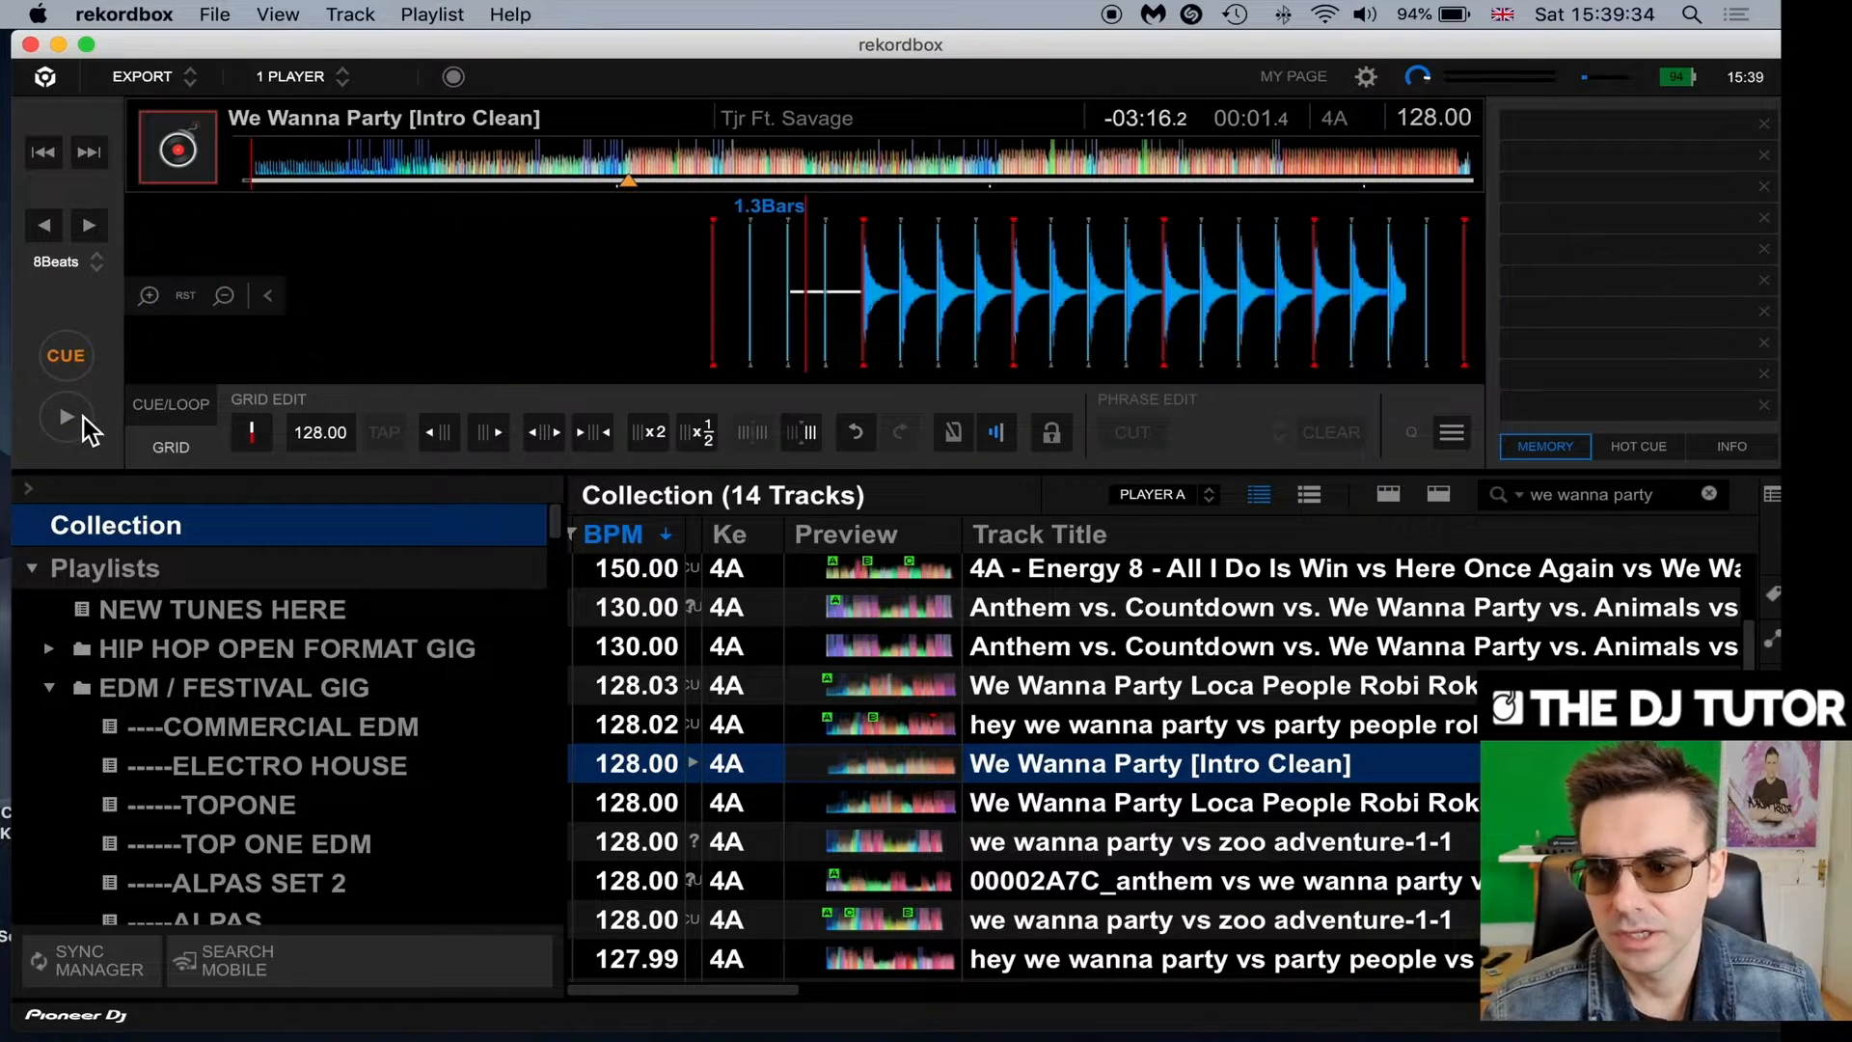
click(79, 415)
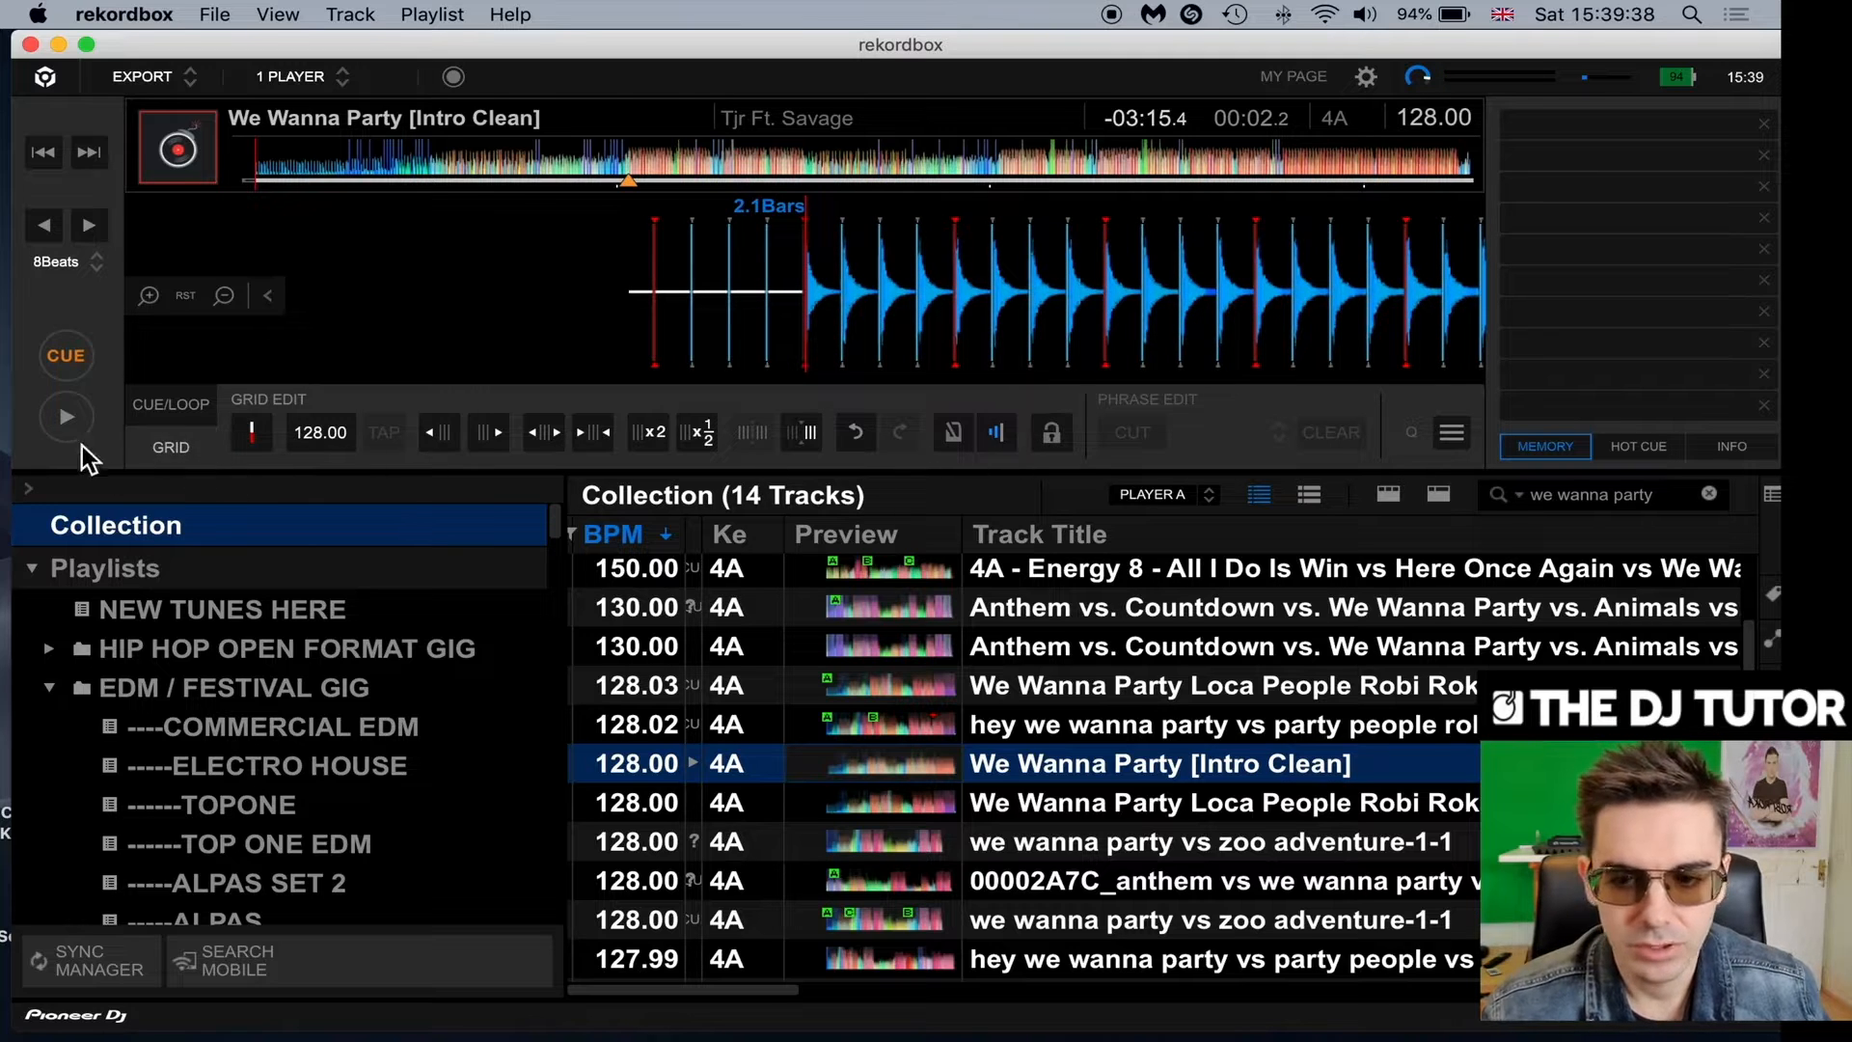
click(170, 409)
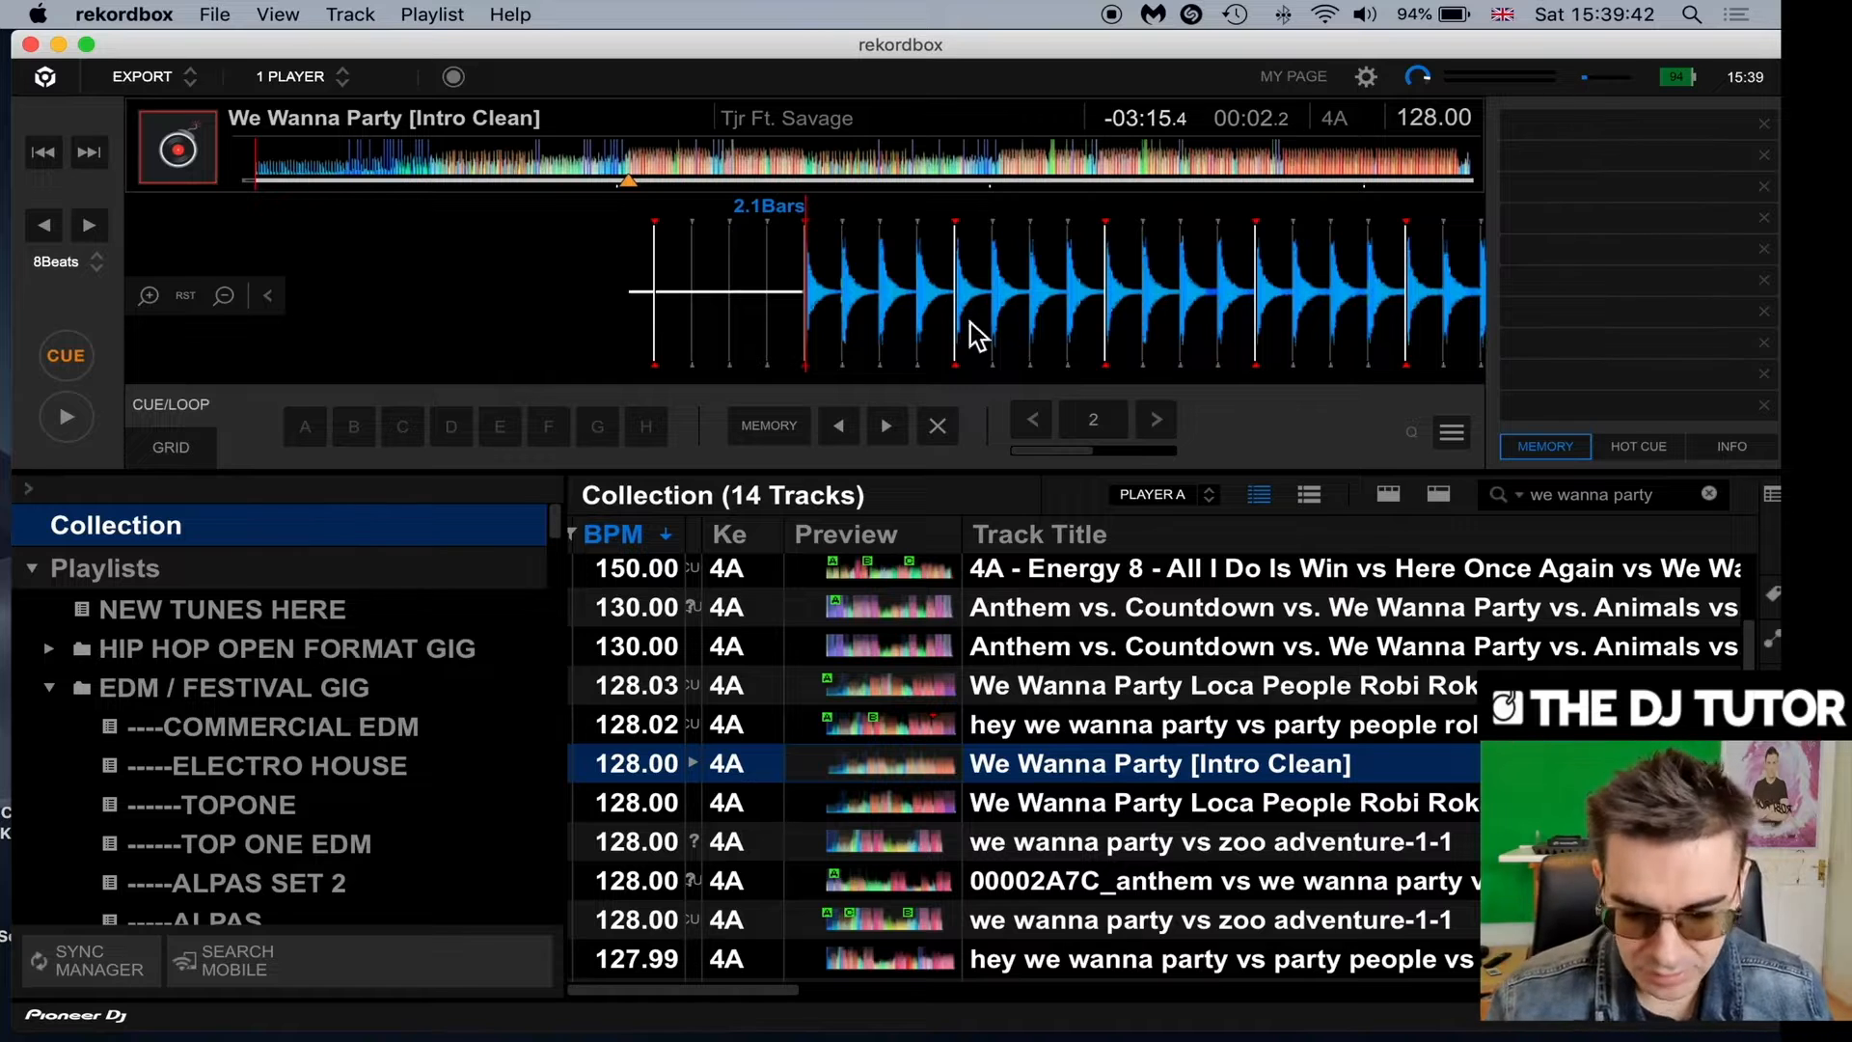
drag(789, 298, 795, 300)
key(1)
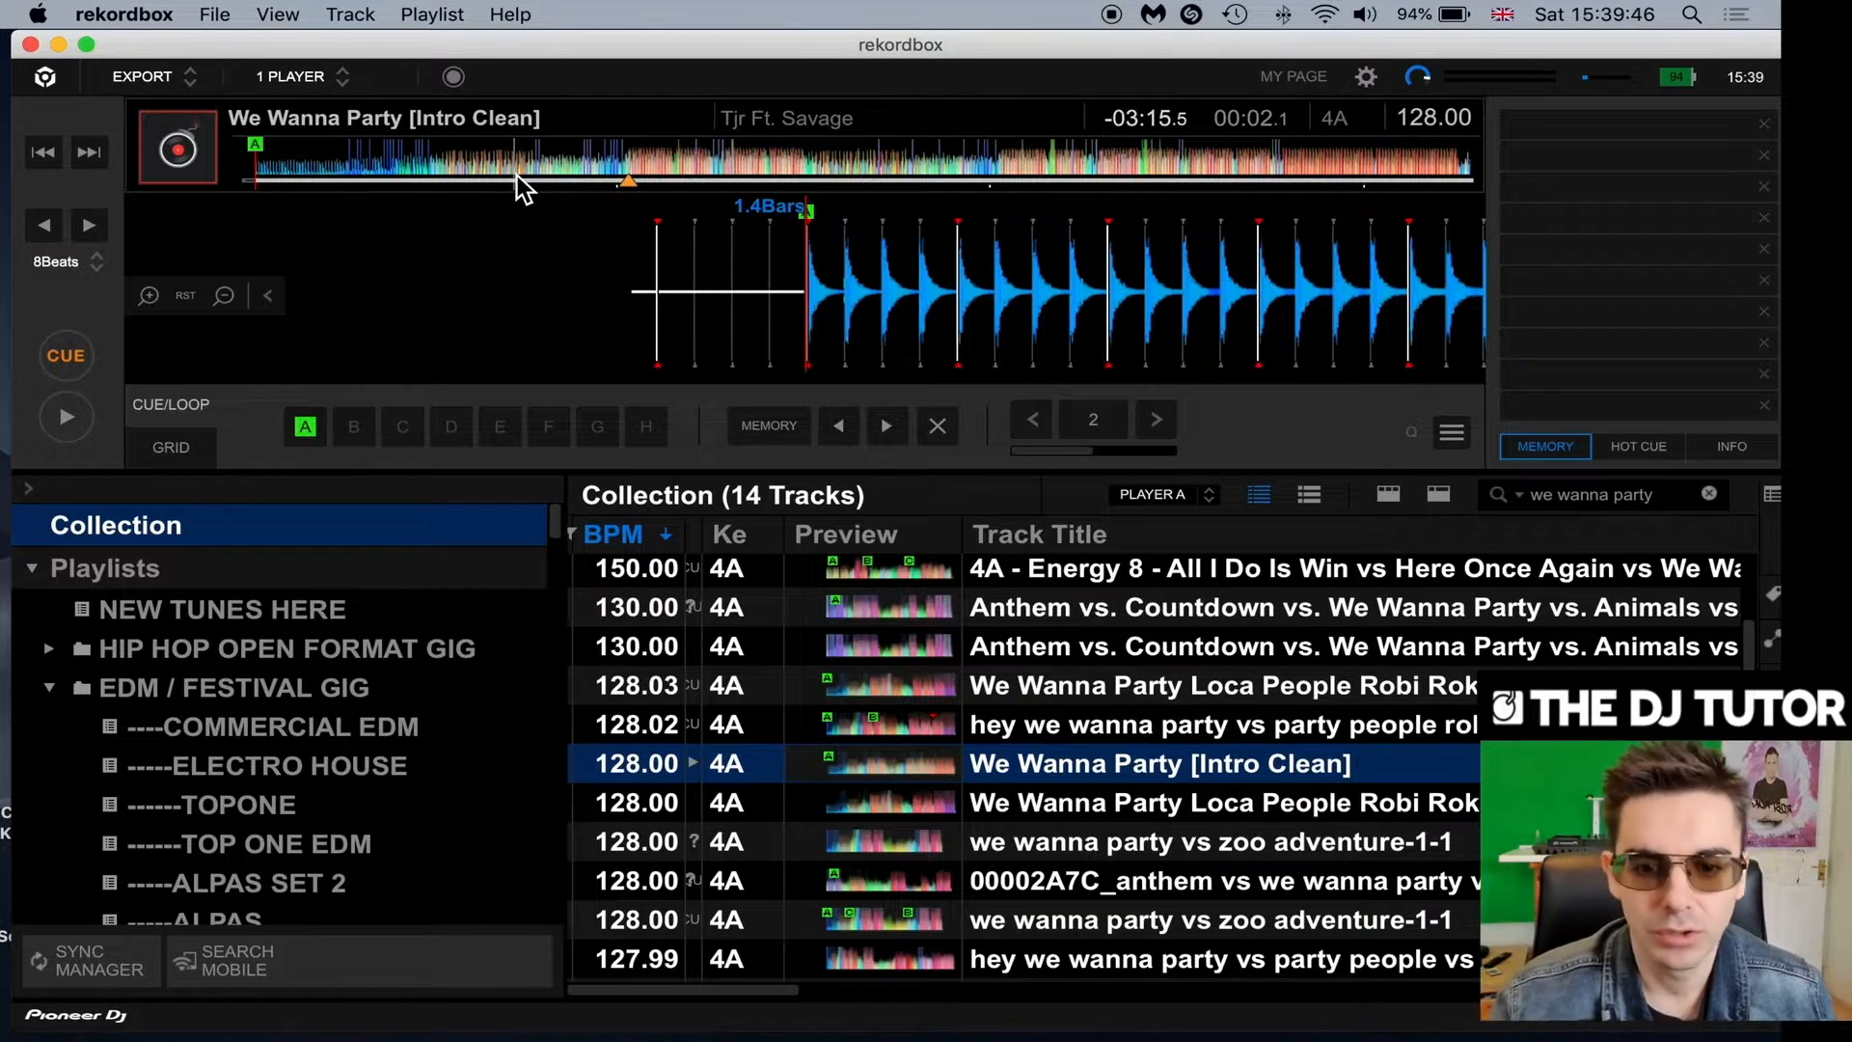
click(286, 77)
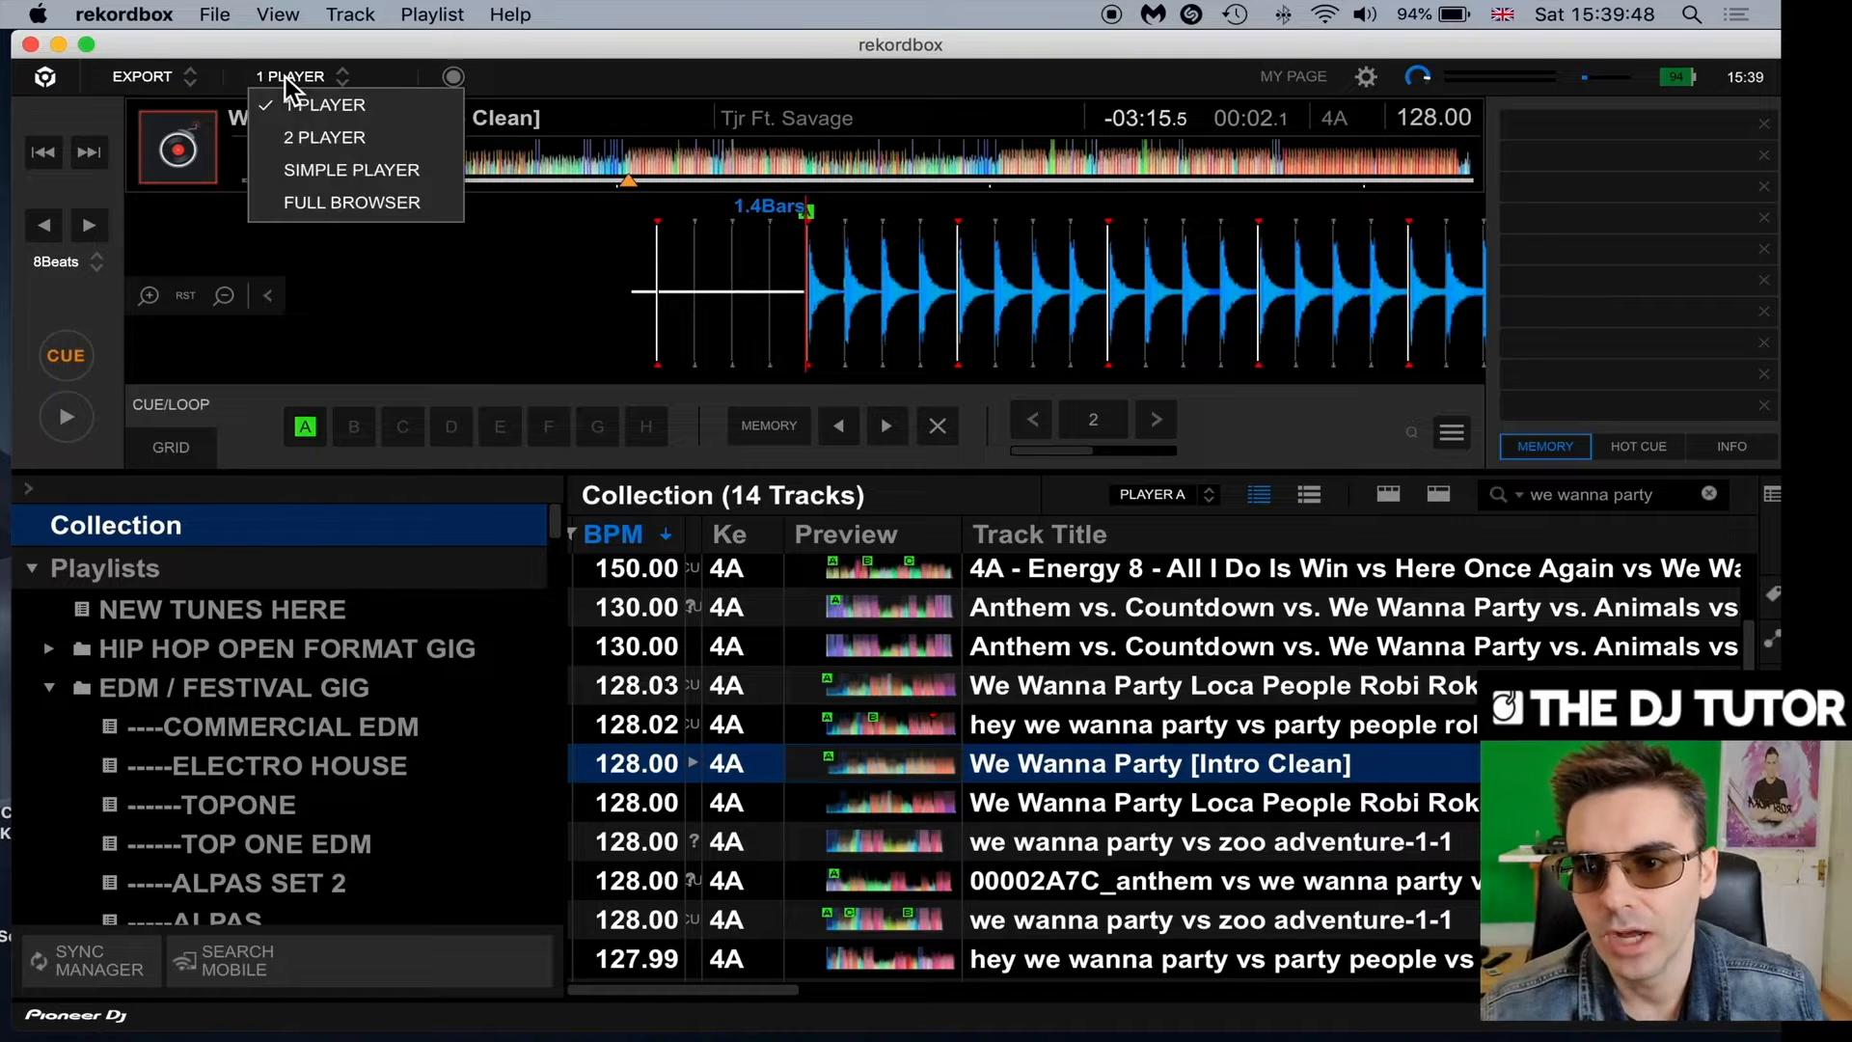
click(323, 43)
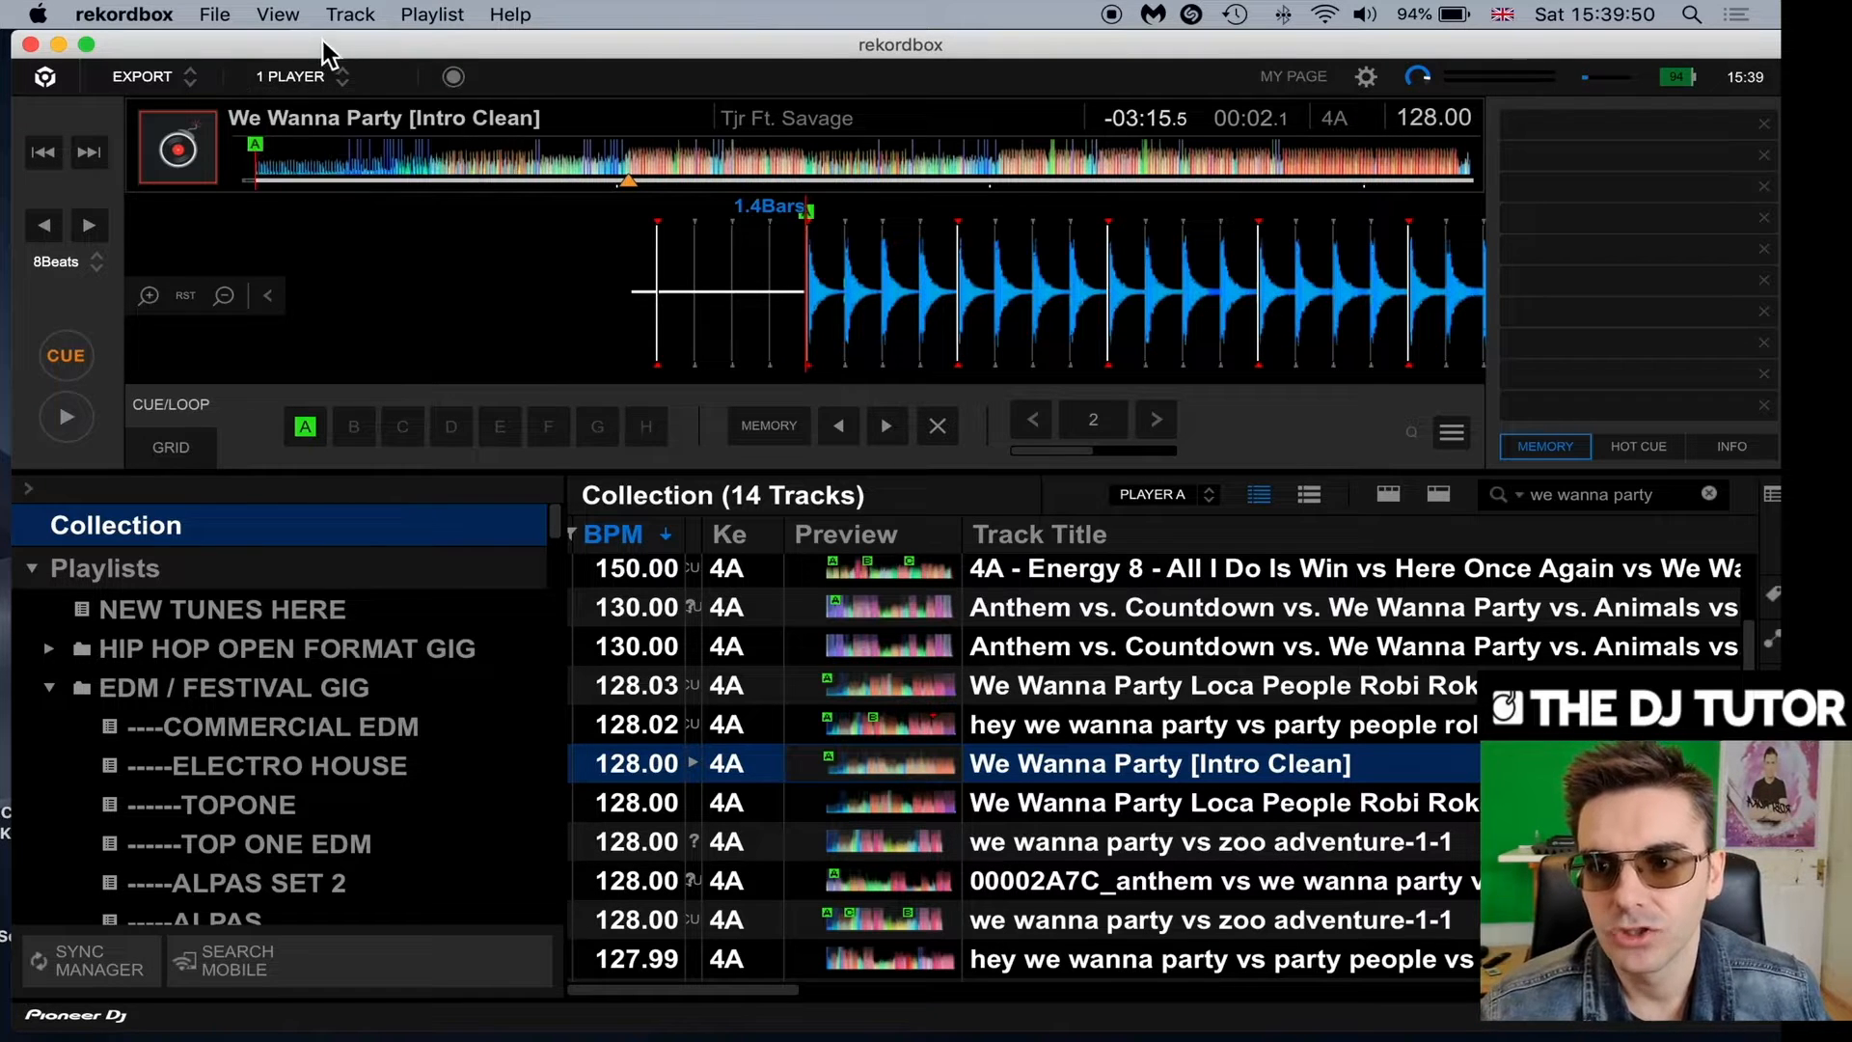
Store hot cue B at the start of the build-up, at 00:47.1.
click(534, 171)
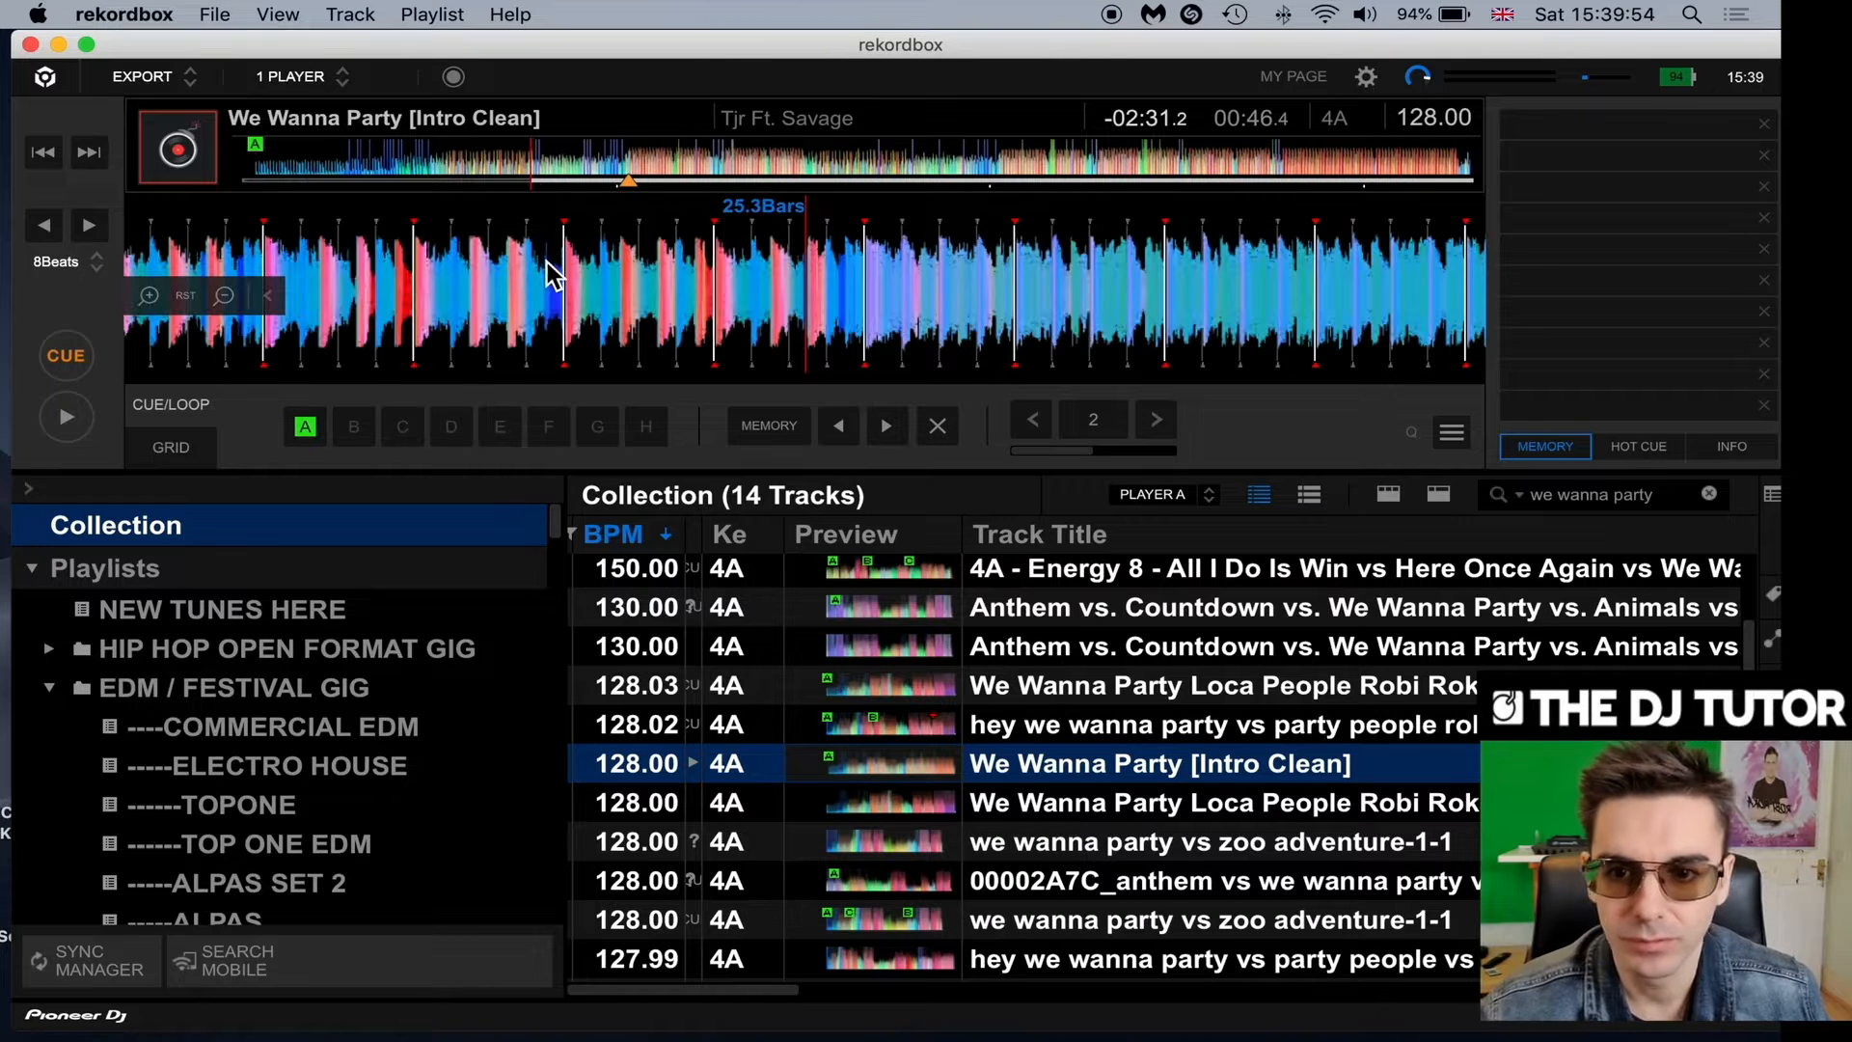
key(space)
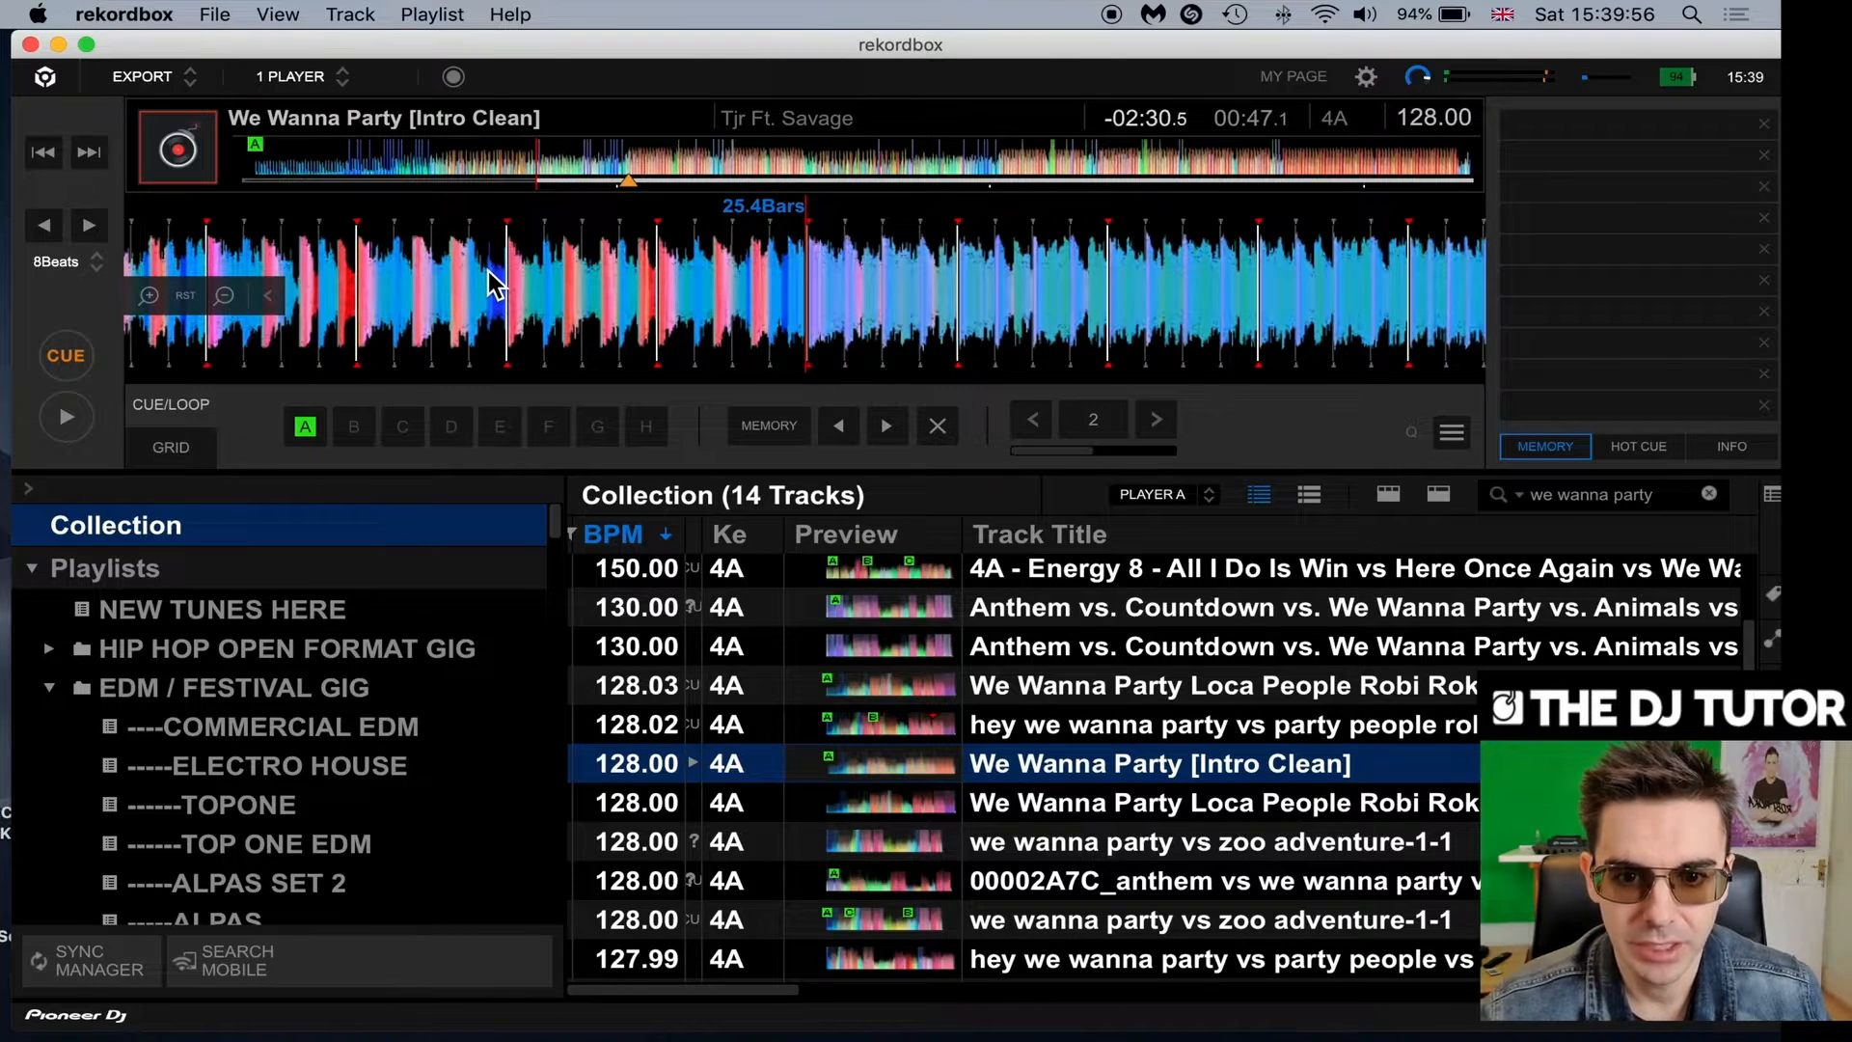
key(2)
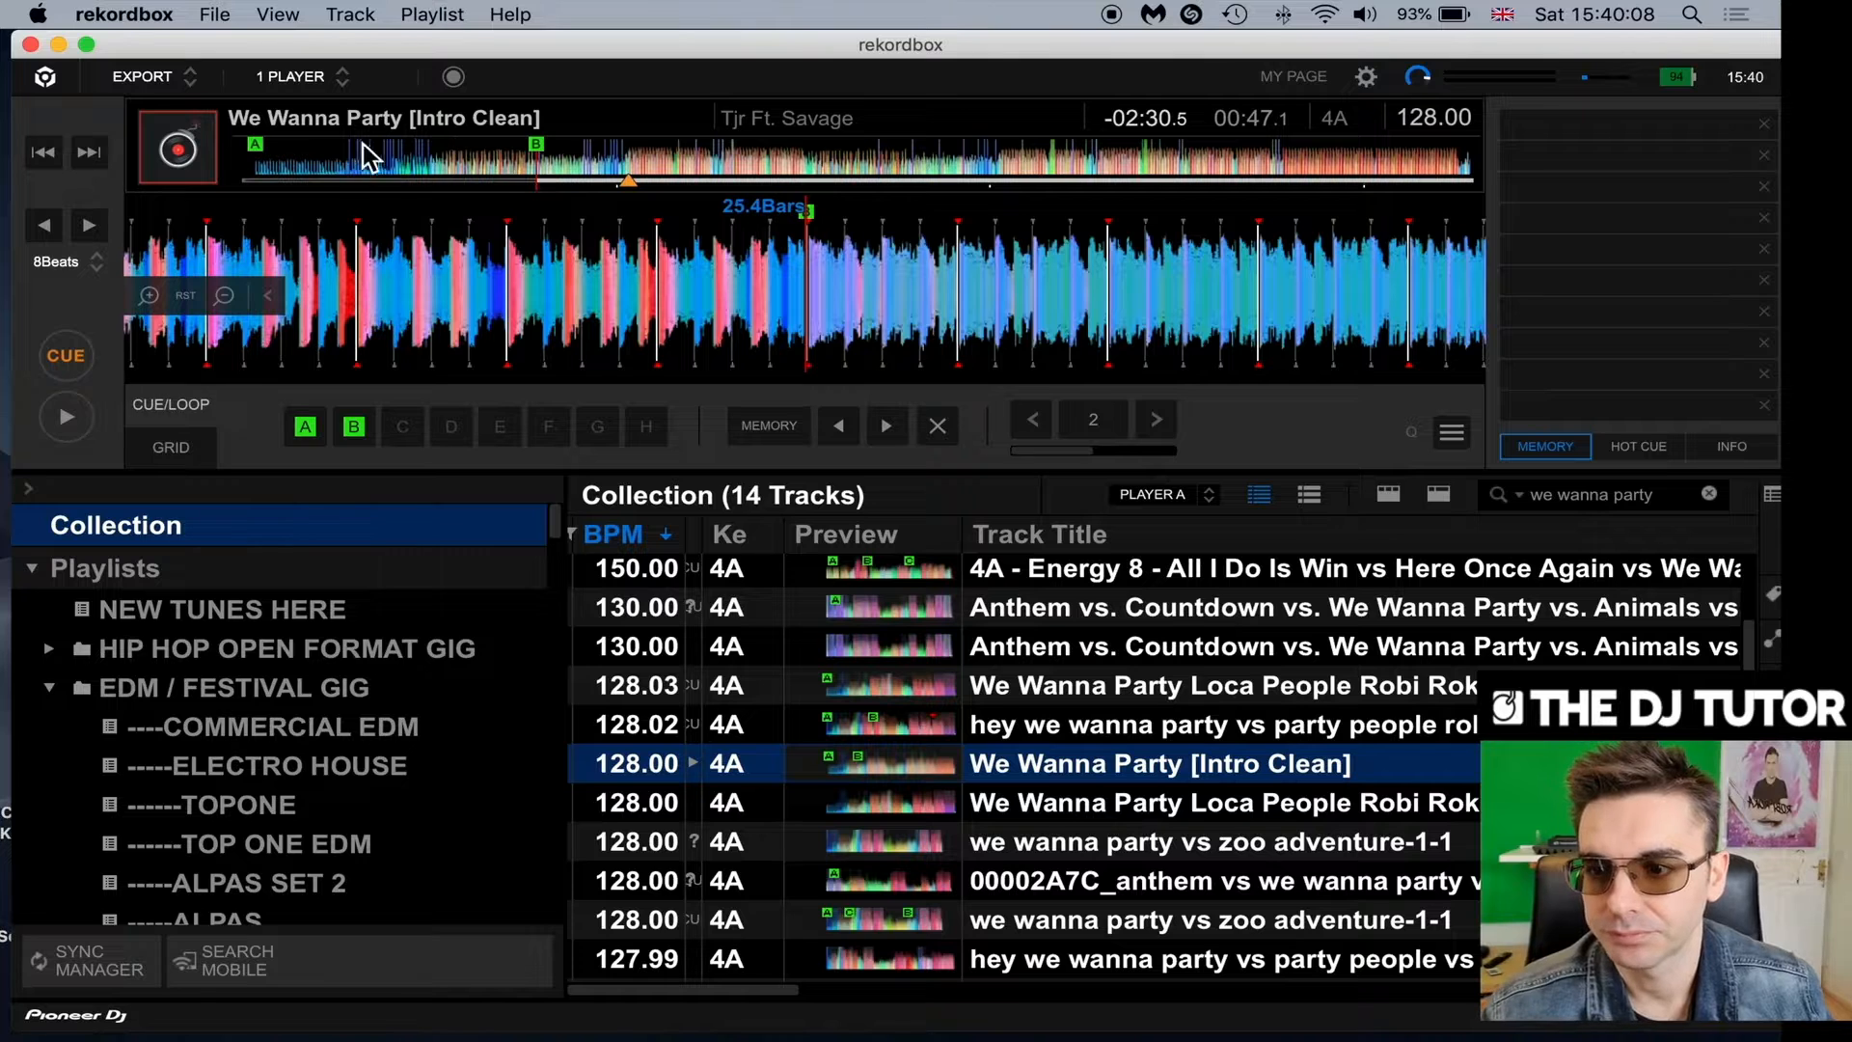
Switch to the 2 PLAYER layout and cue Fiesta Loca on the second player at hot cue C, around 01:07.9.
click(292, 77)
click(323, 137)
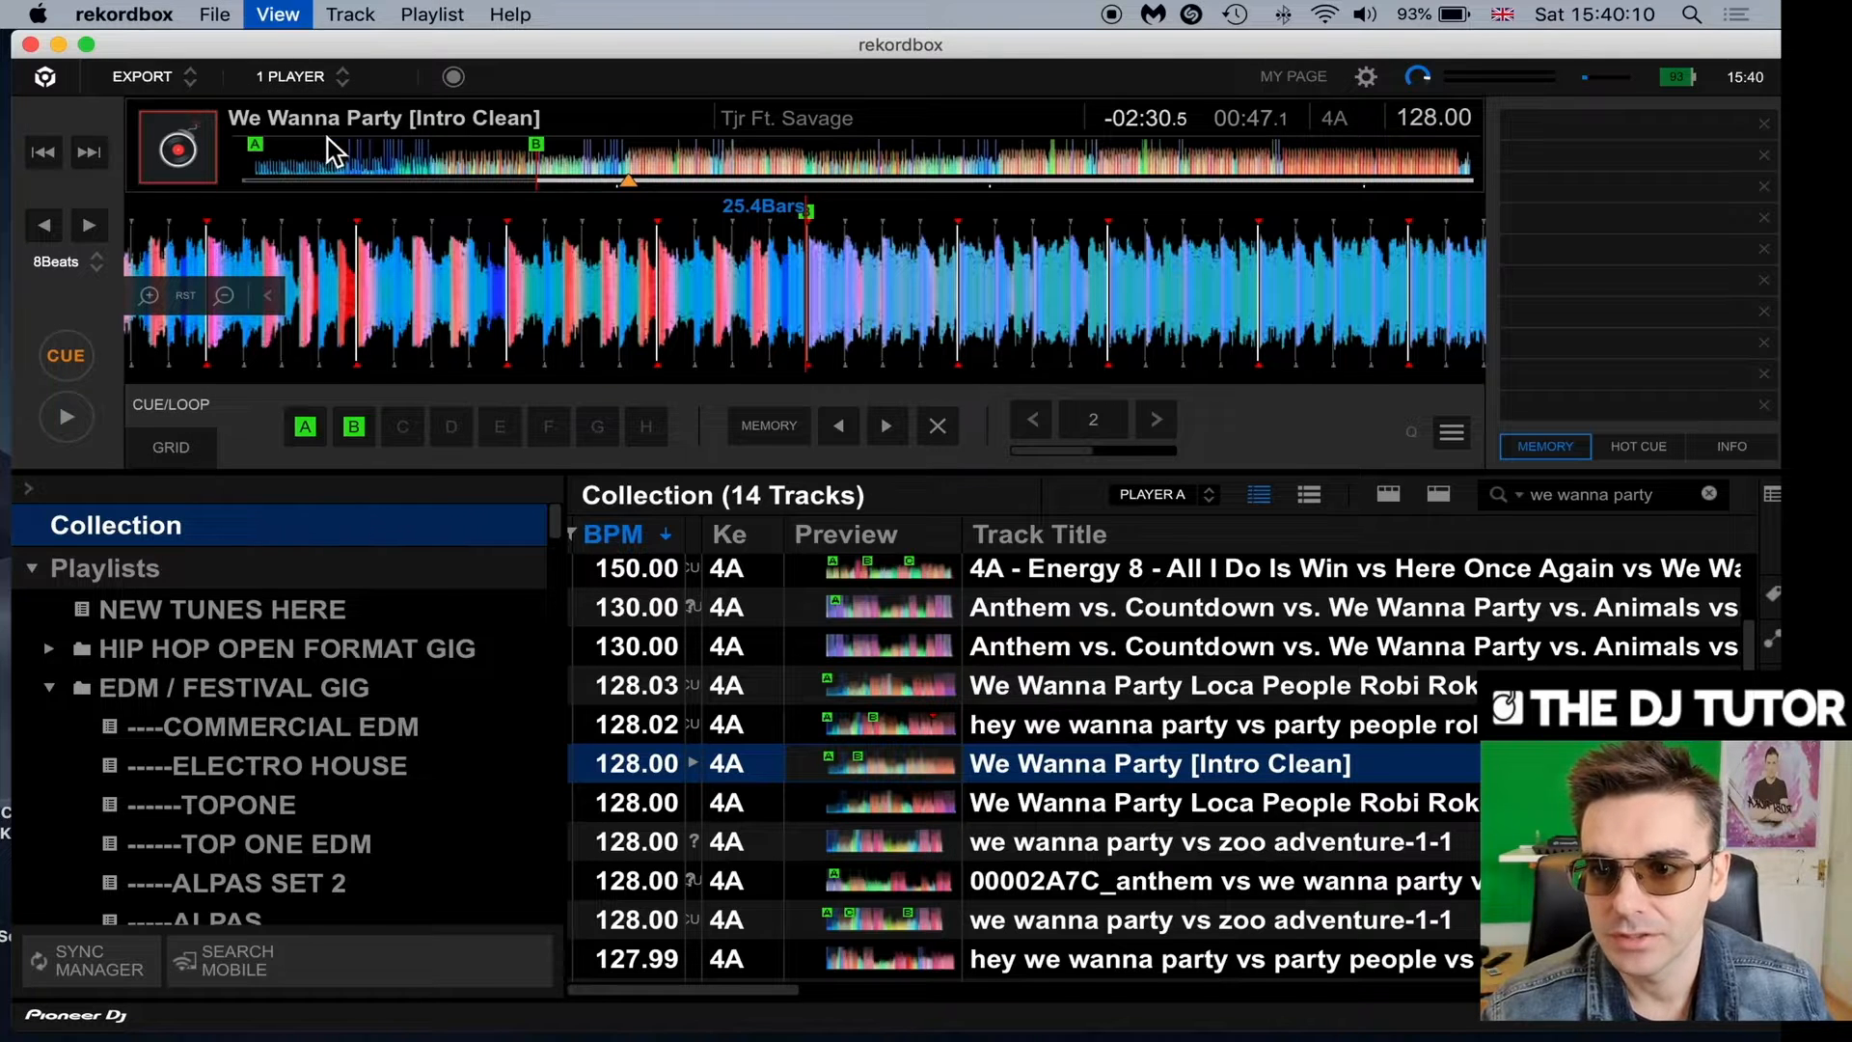
click(436, 178)
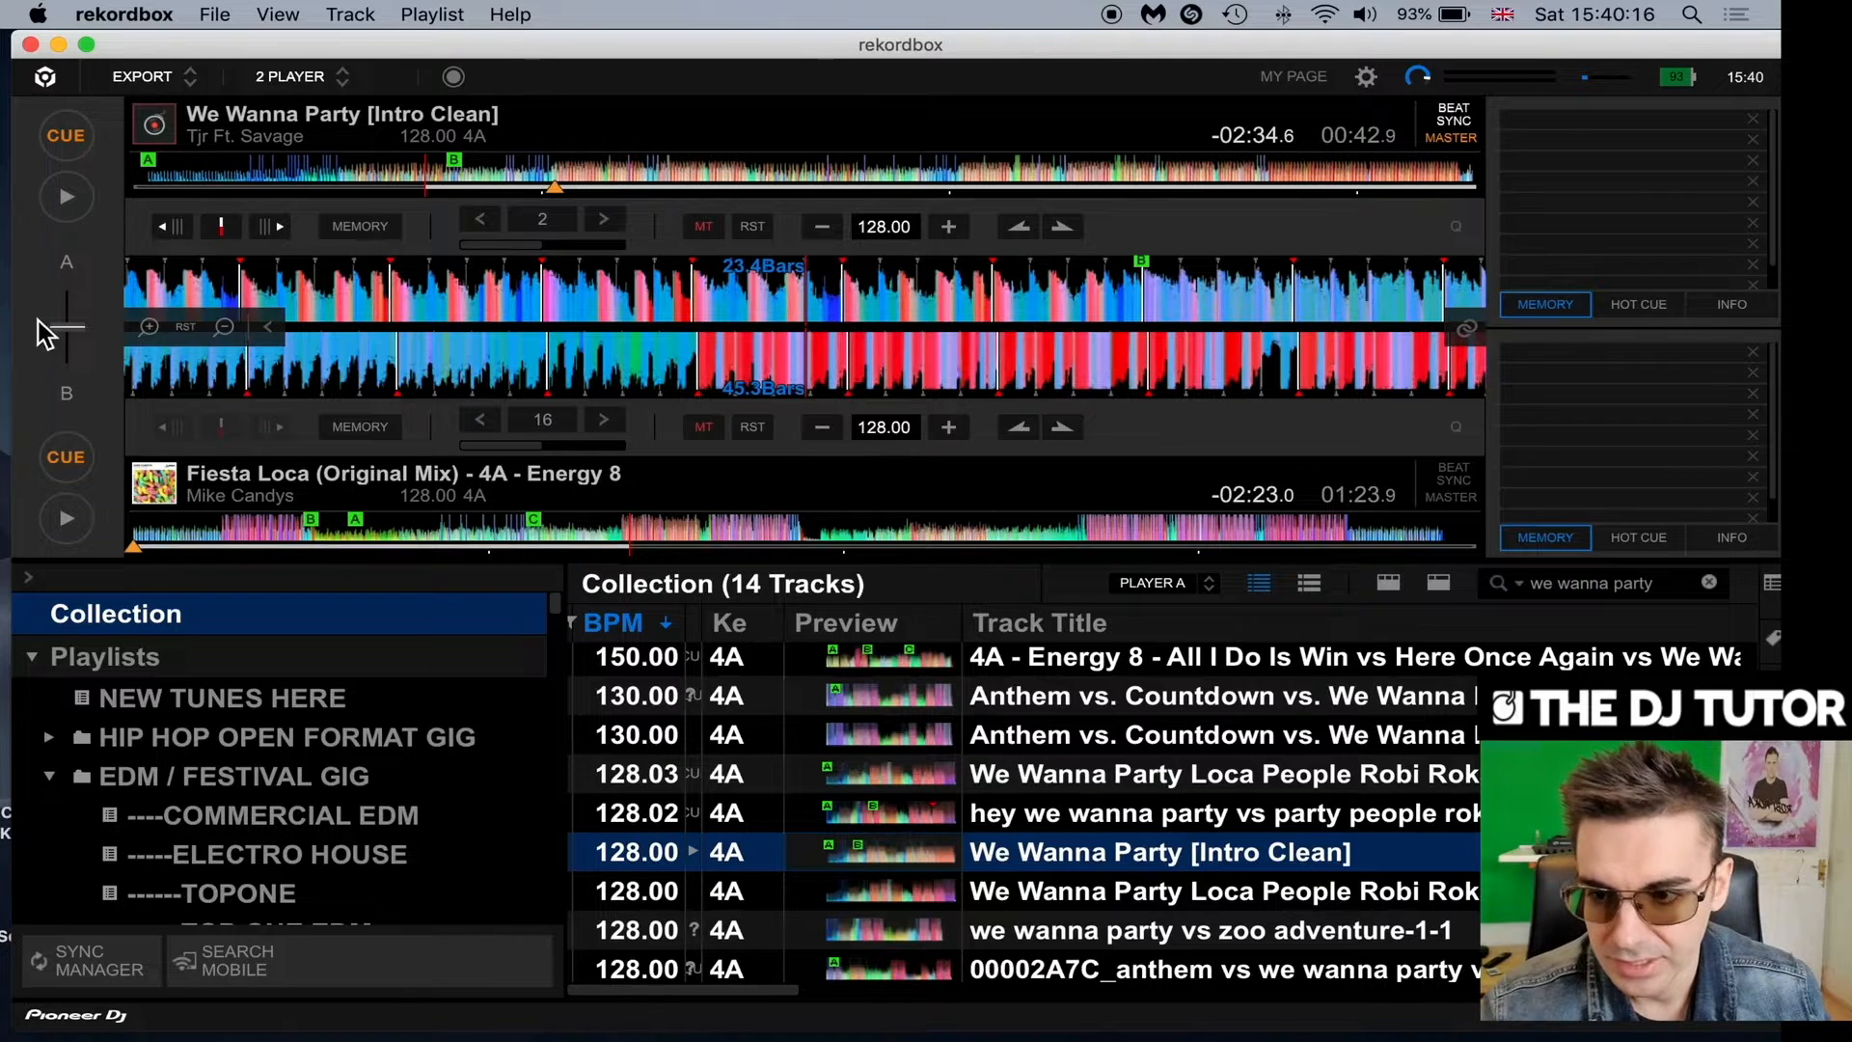
key(3)
key(3)
key(3)
key(3)
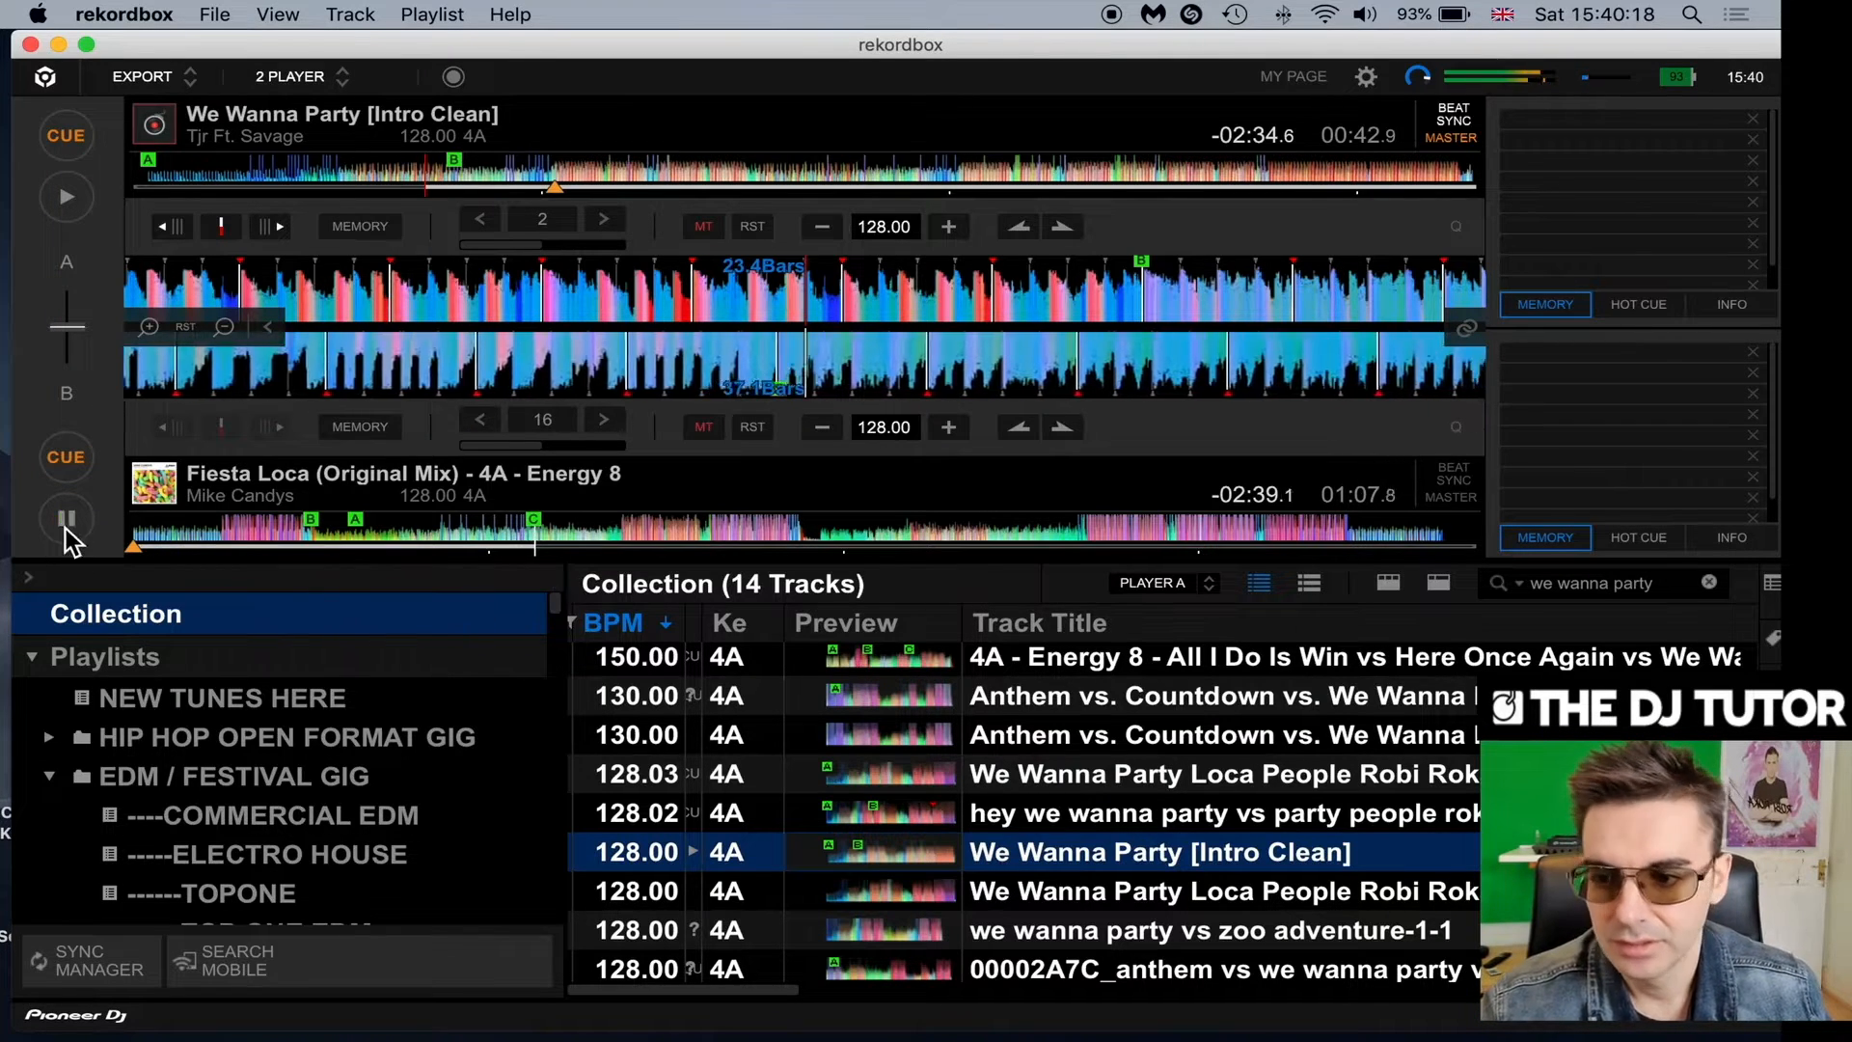
click(66, 524)
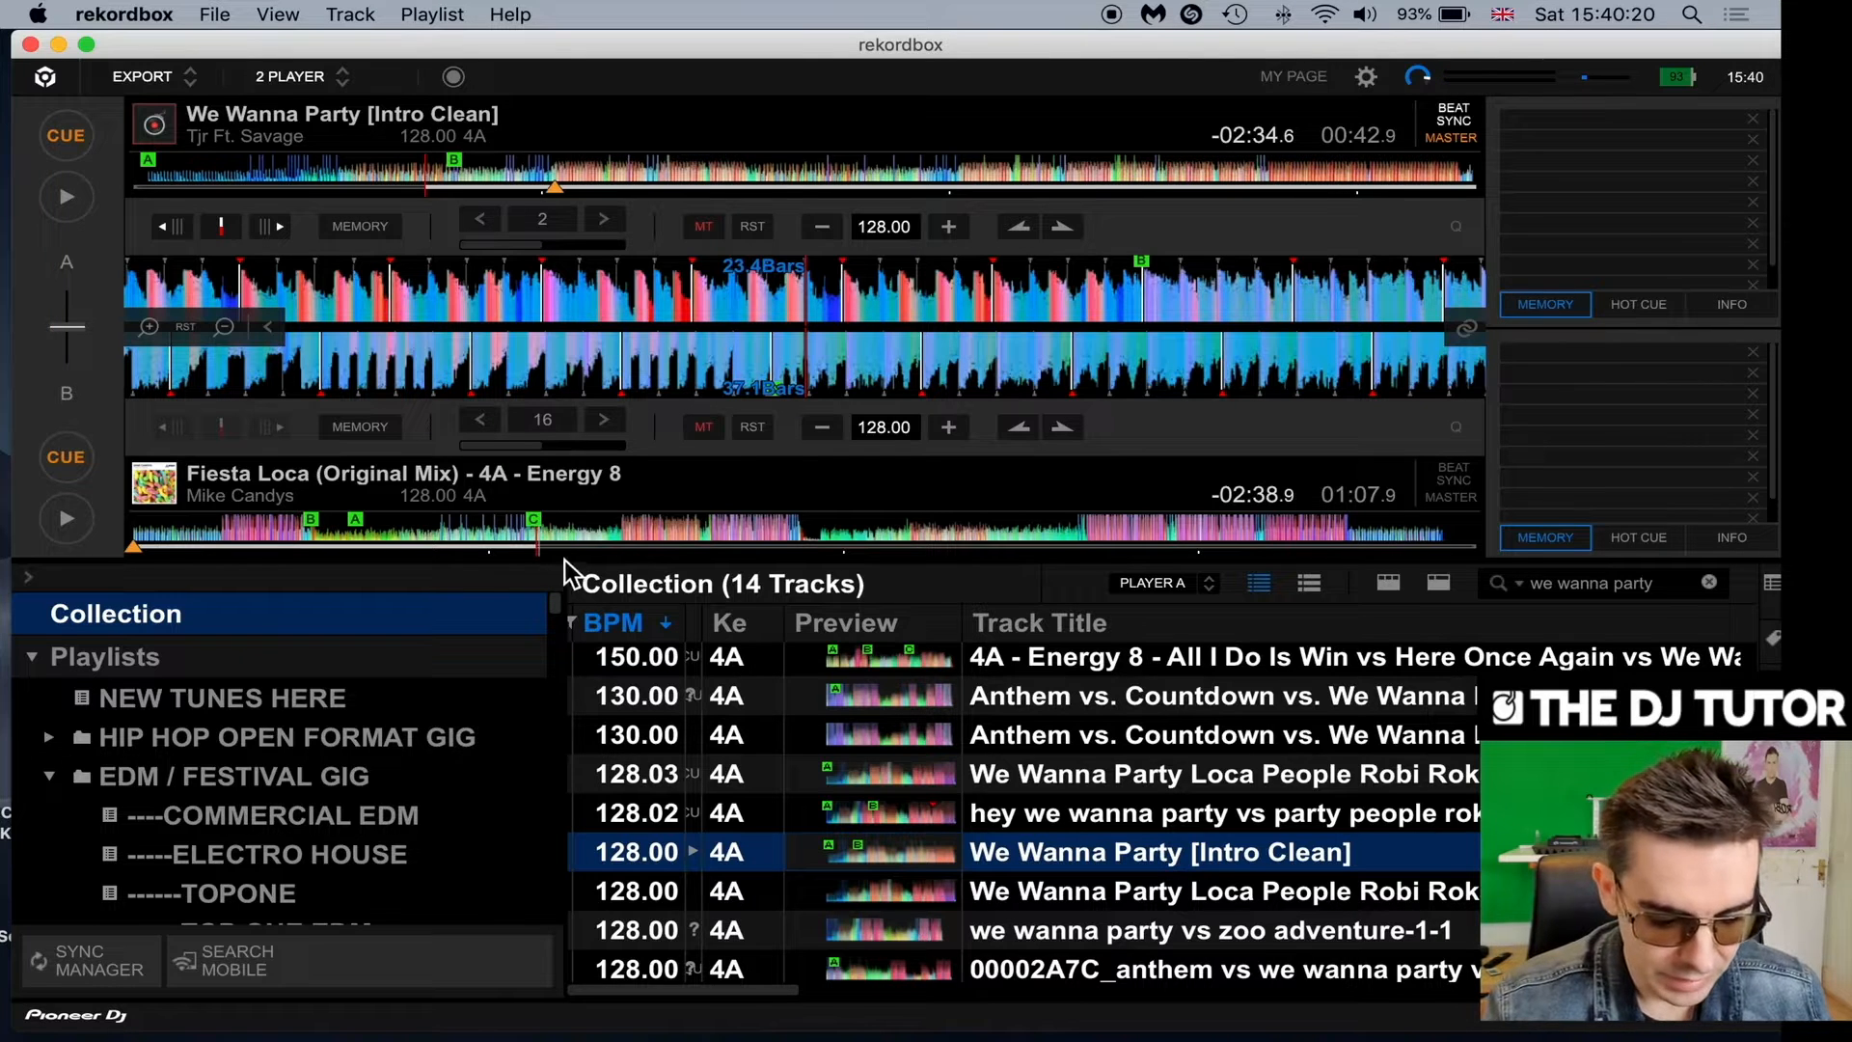
Audition the mix: play We Wanna Party from 00:40.0 and crossfade into Fiesta Loca at the drop, and stop playback.
click(411, 186)
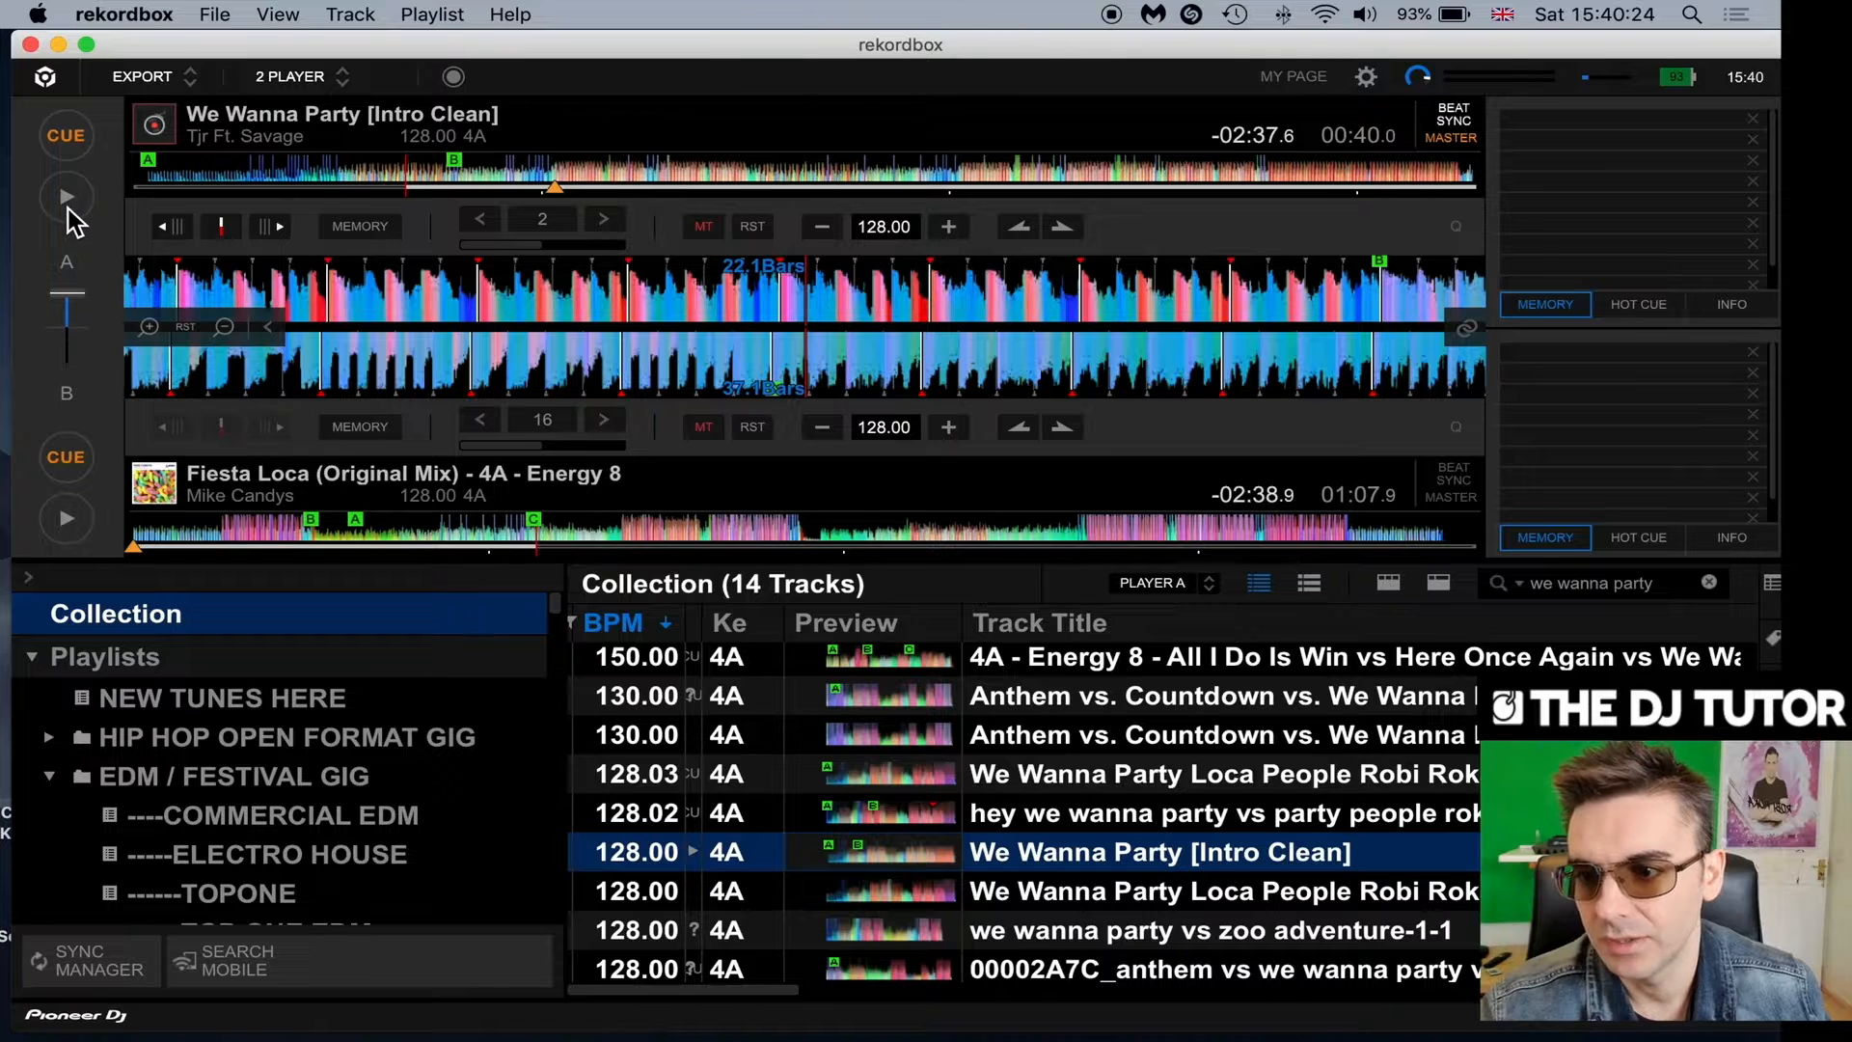
click(67, 204)
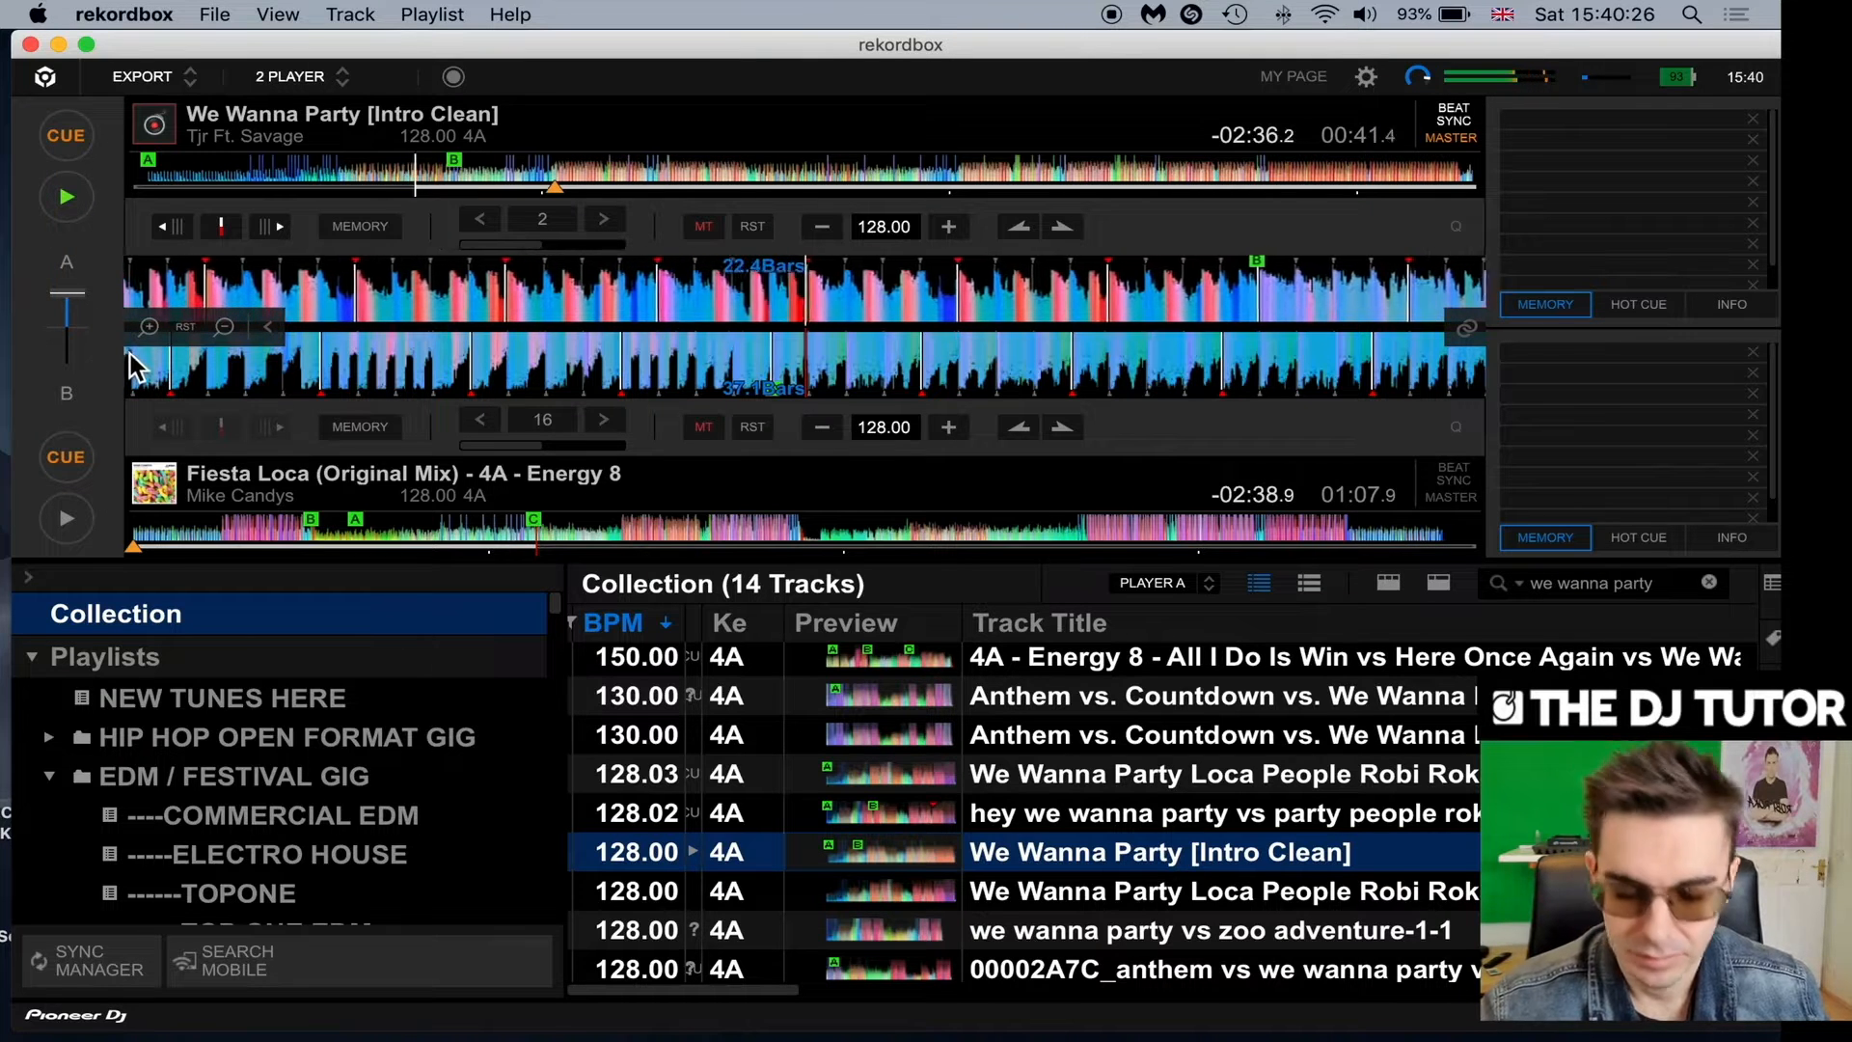
click(75, 311)
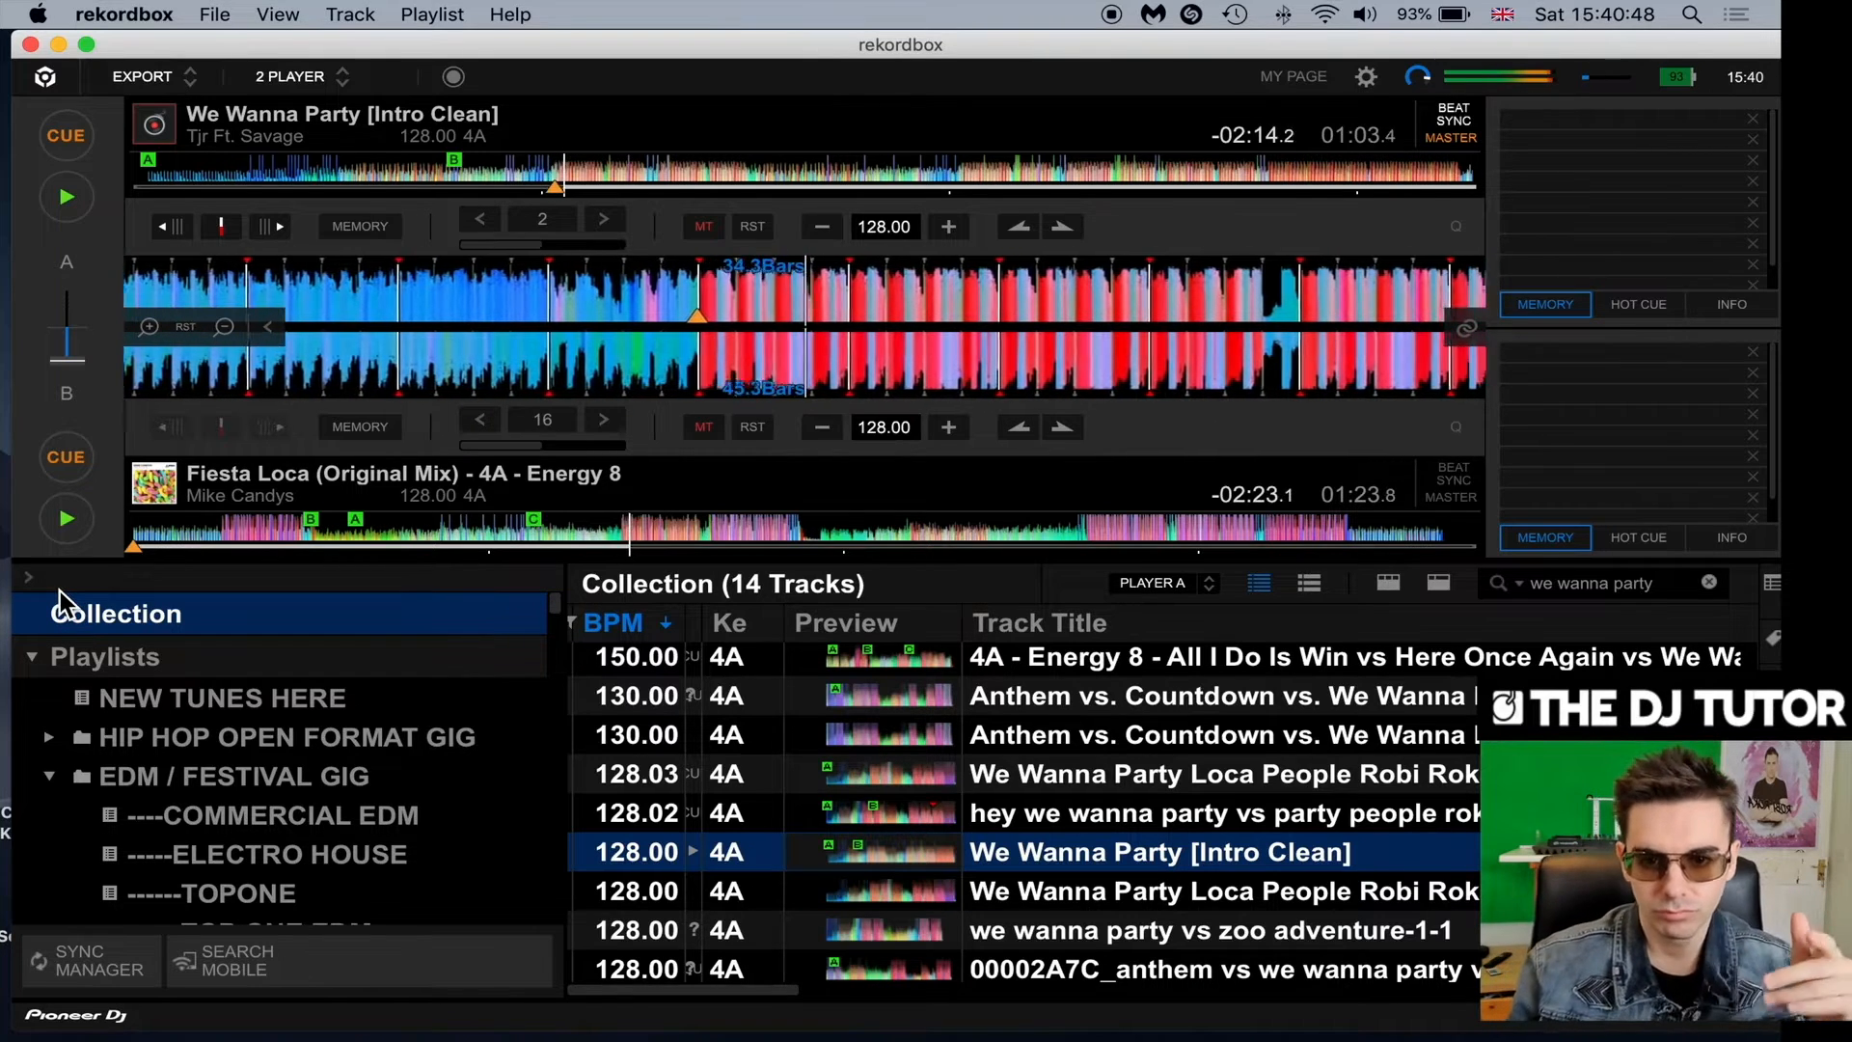
click(74, 193)
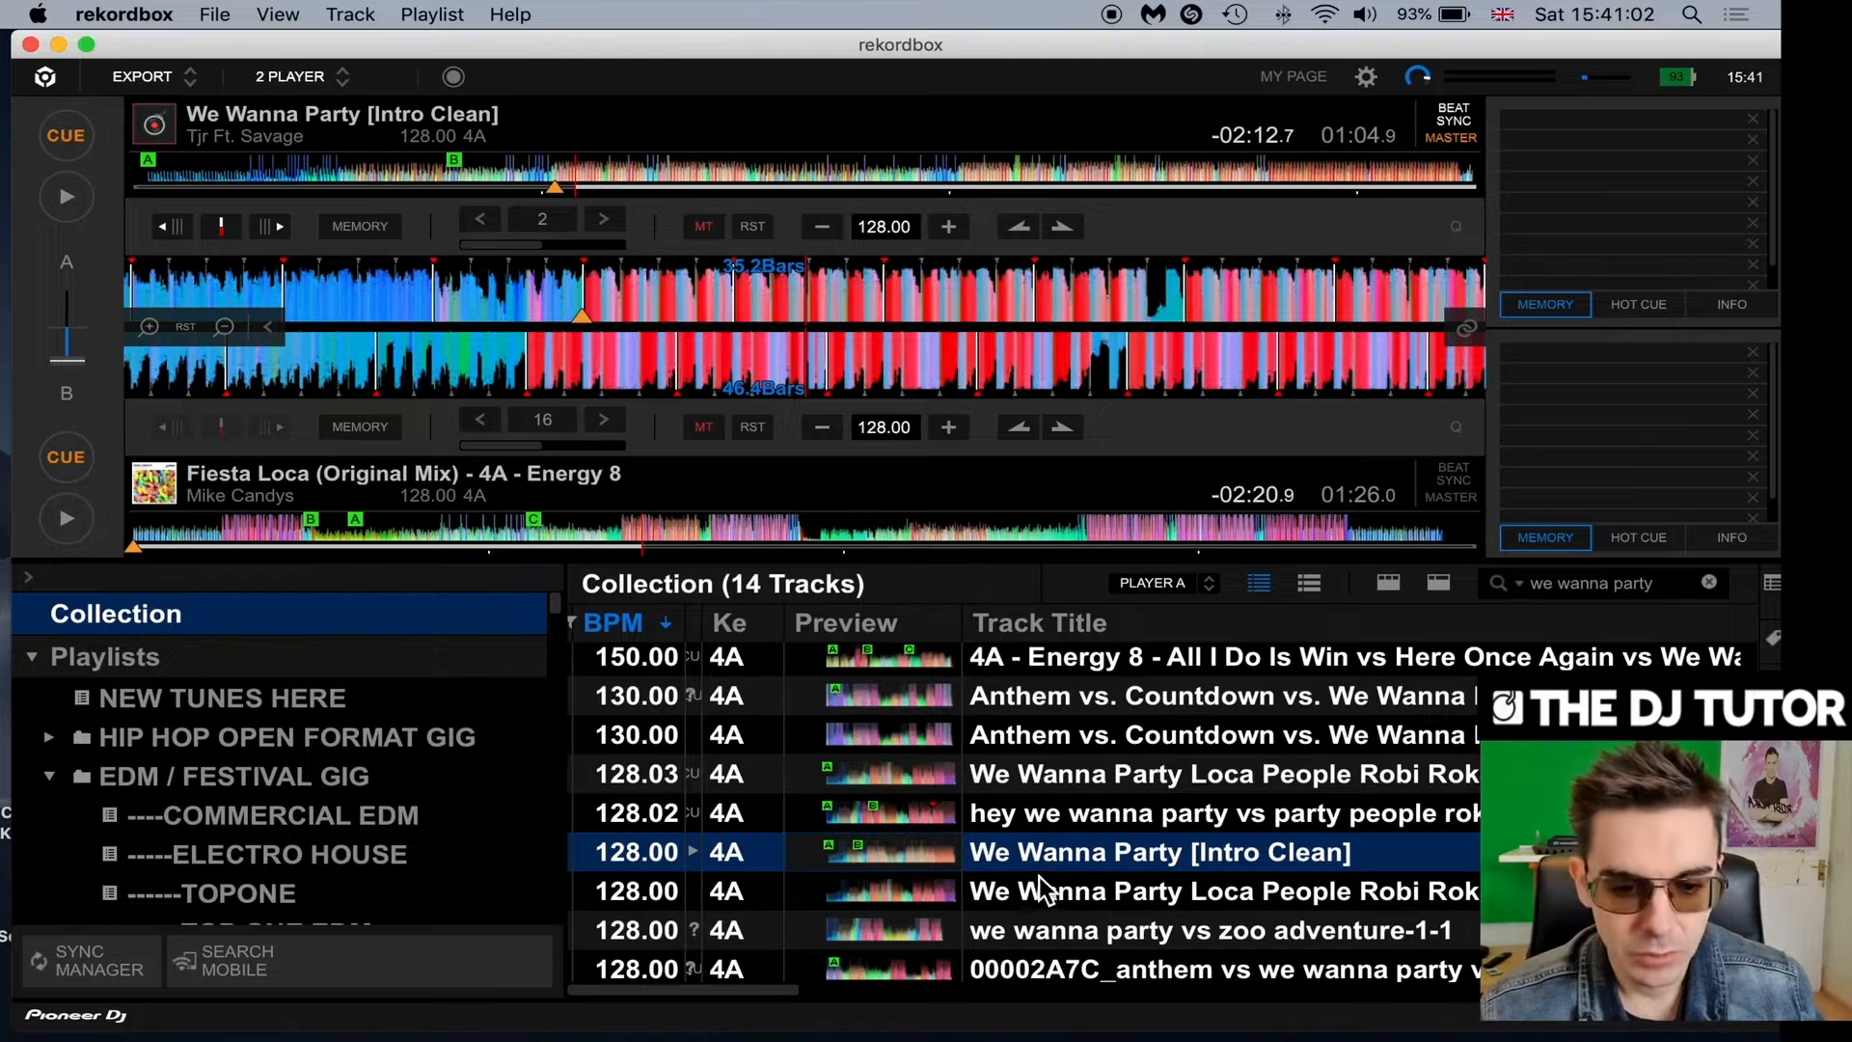
Switch to Desktop 2 and place the Fiesta Loca Dub Mix and We Wanna Party [Intro Clean] MP3s side by side mid-desktop.
scroll(873, 818, down, 1)
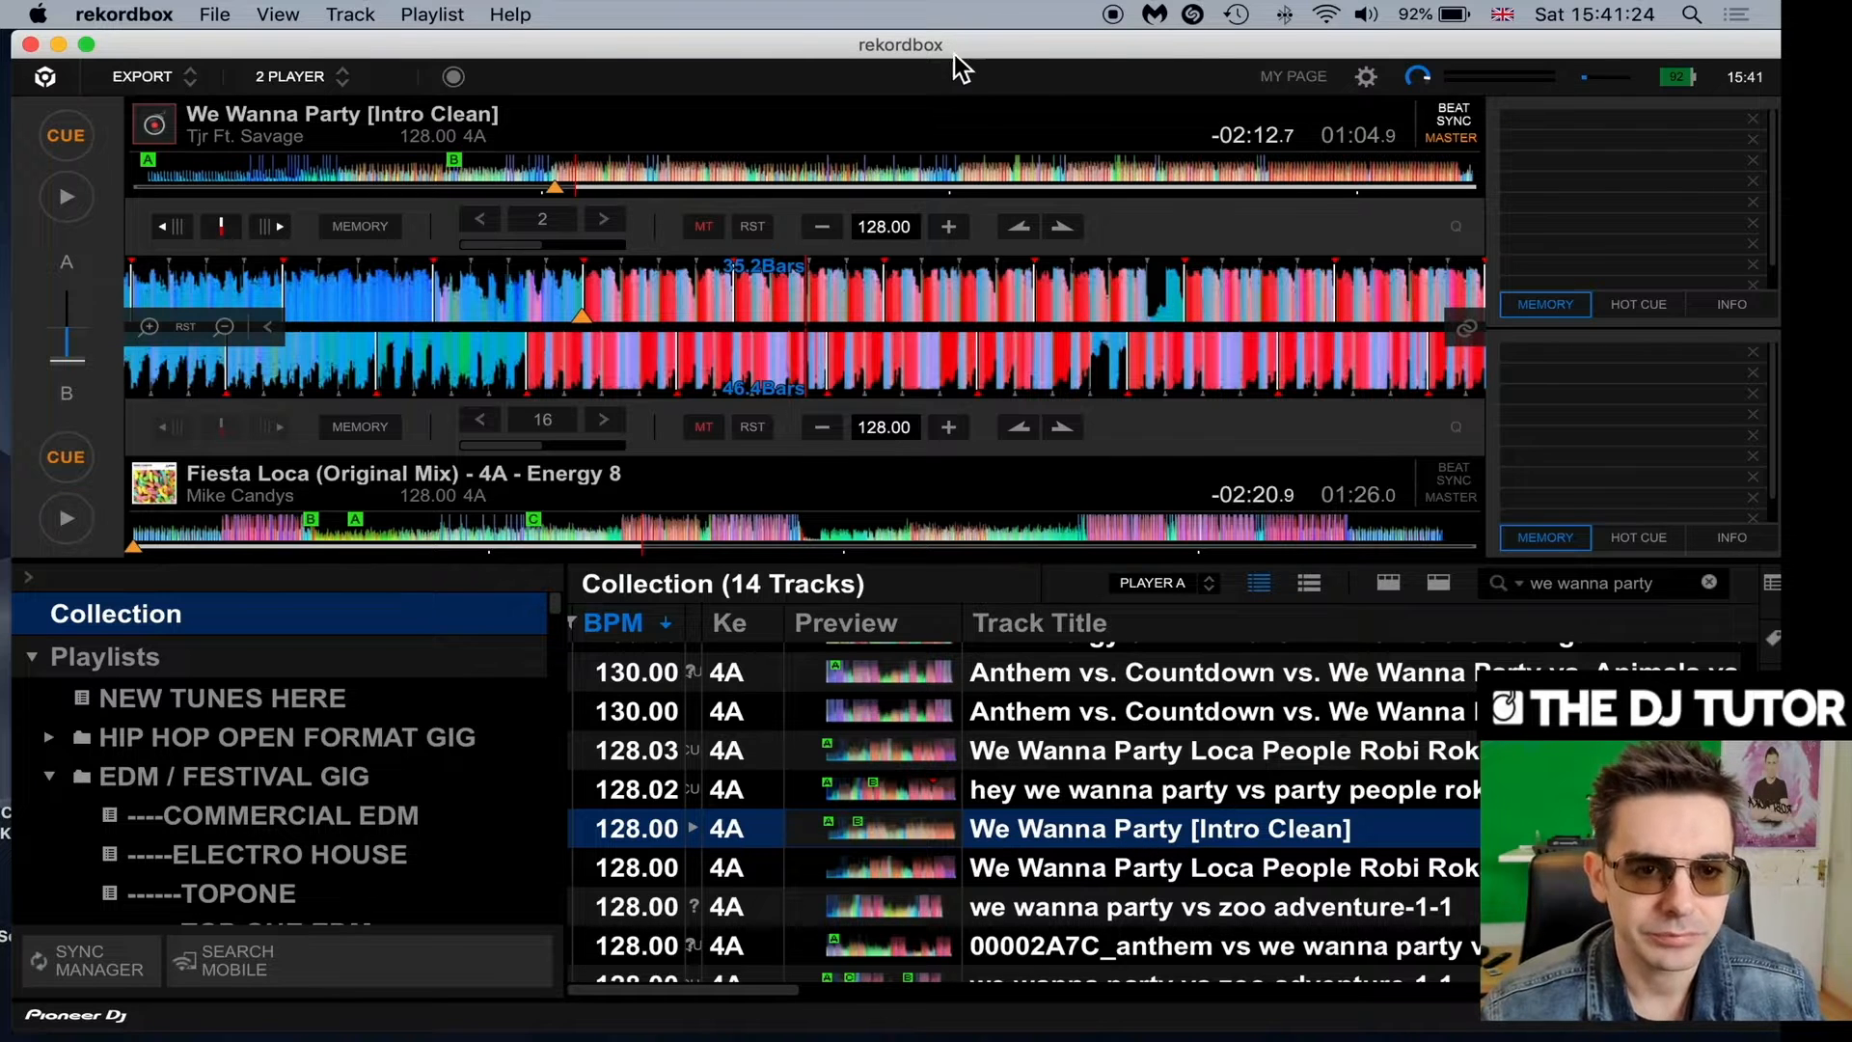
drag(953, 54, 947, 45)
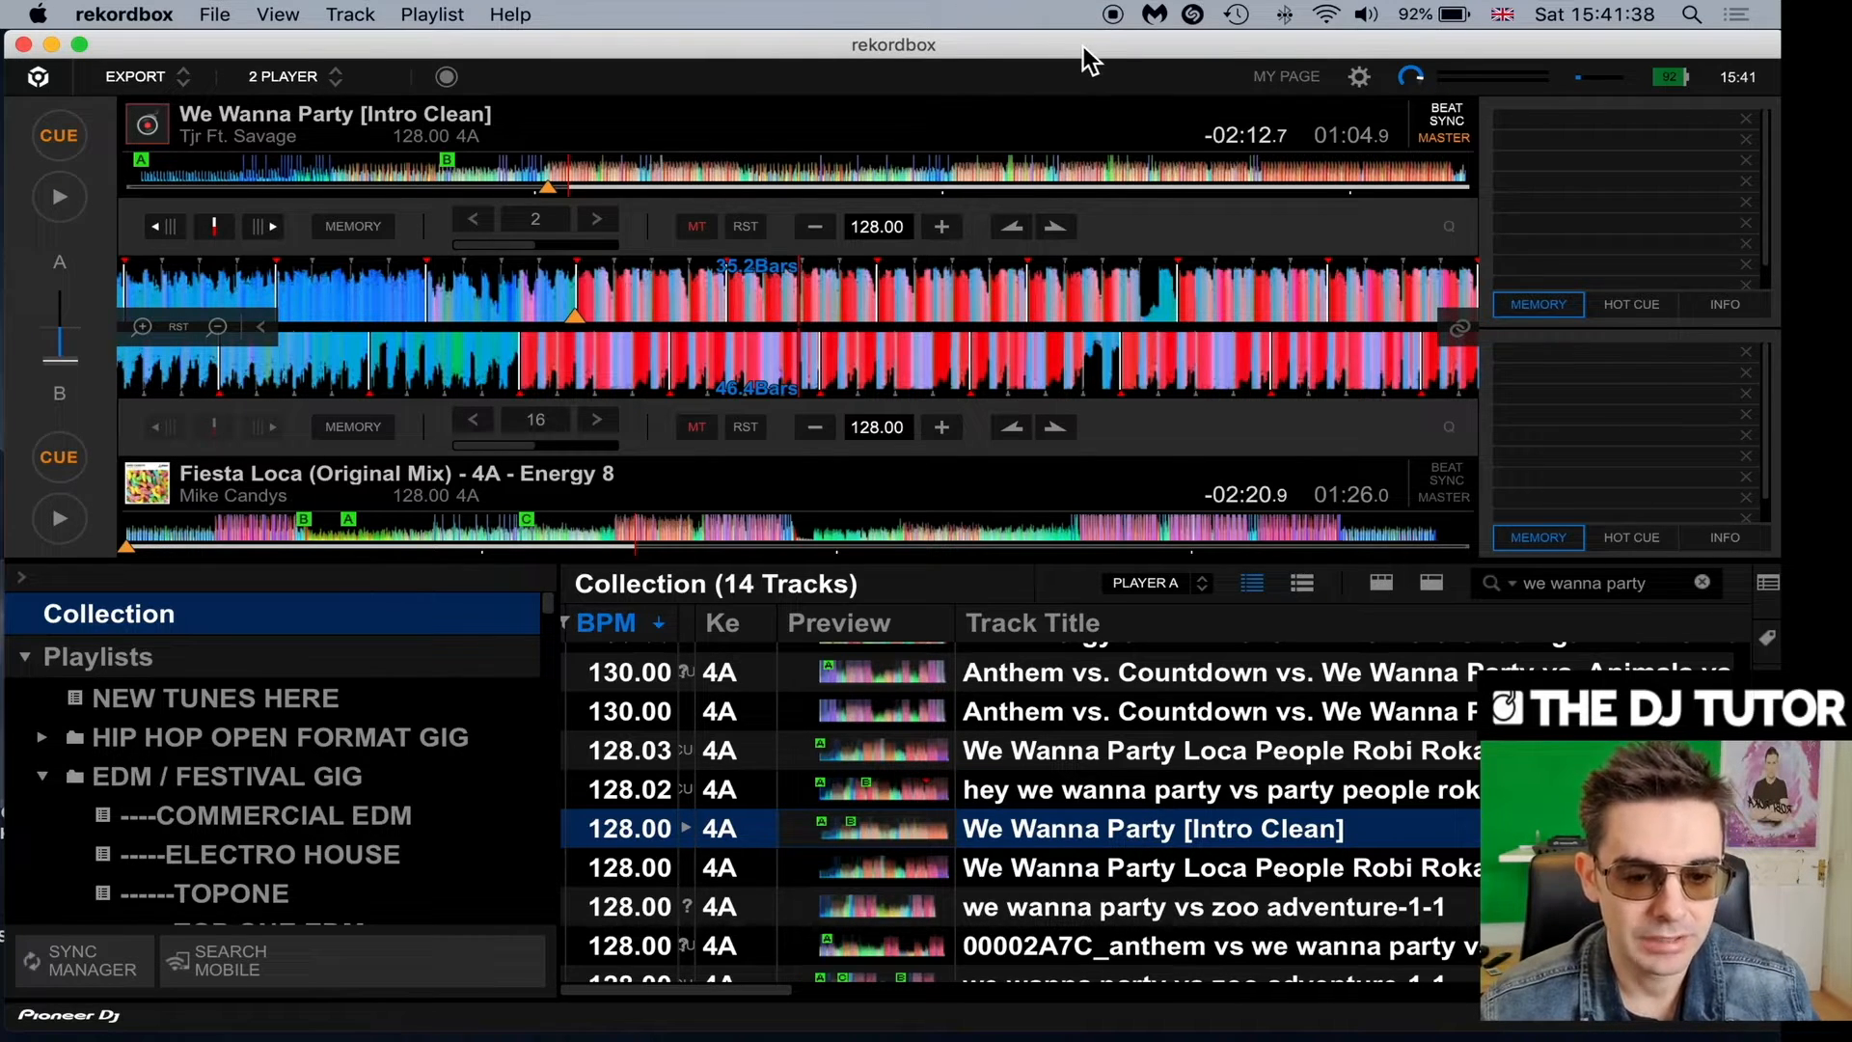
key(ctrl+Up)
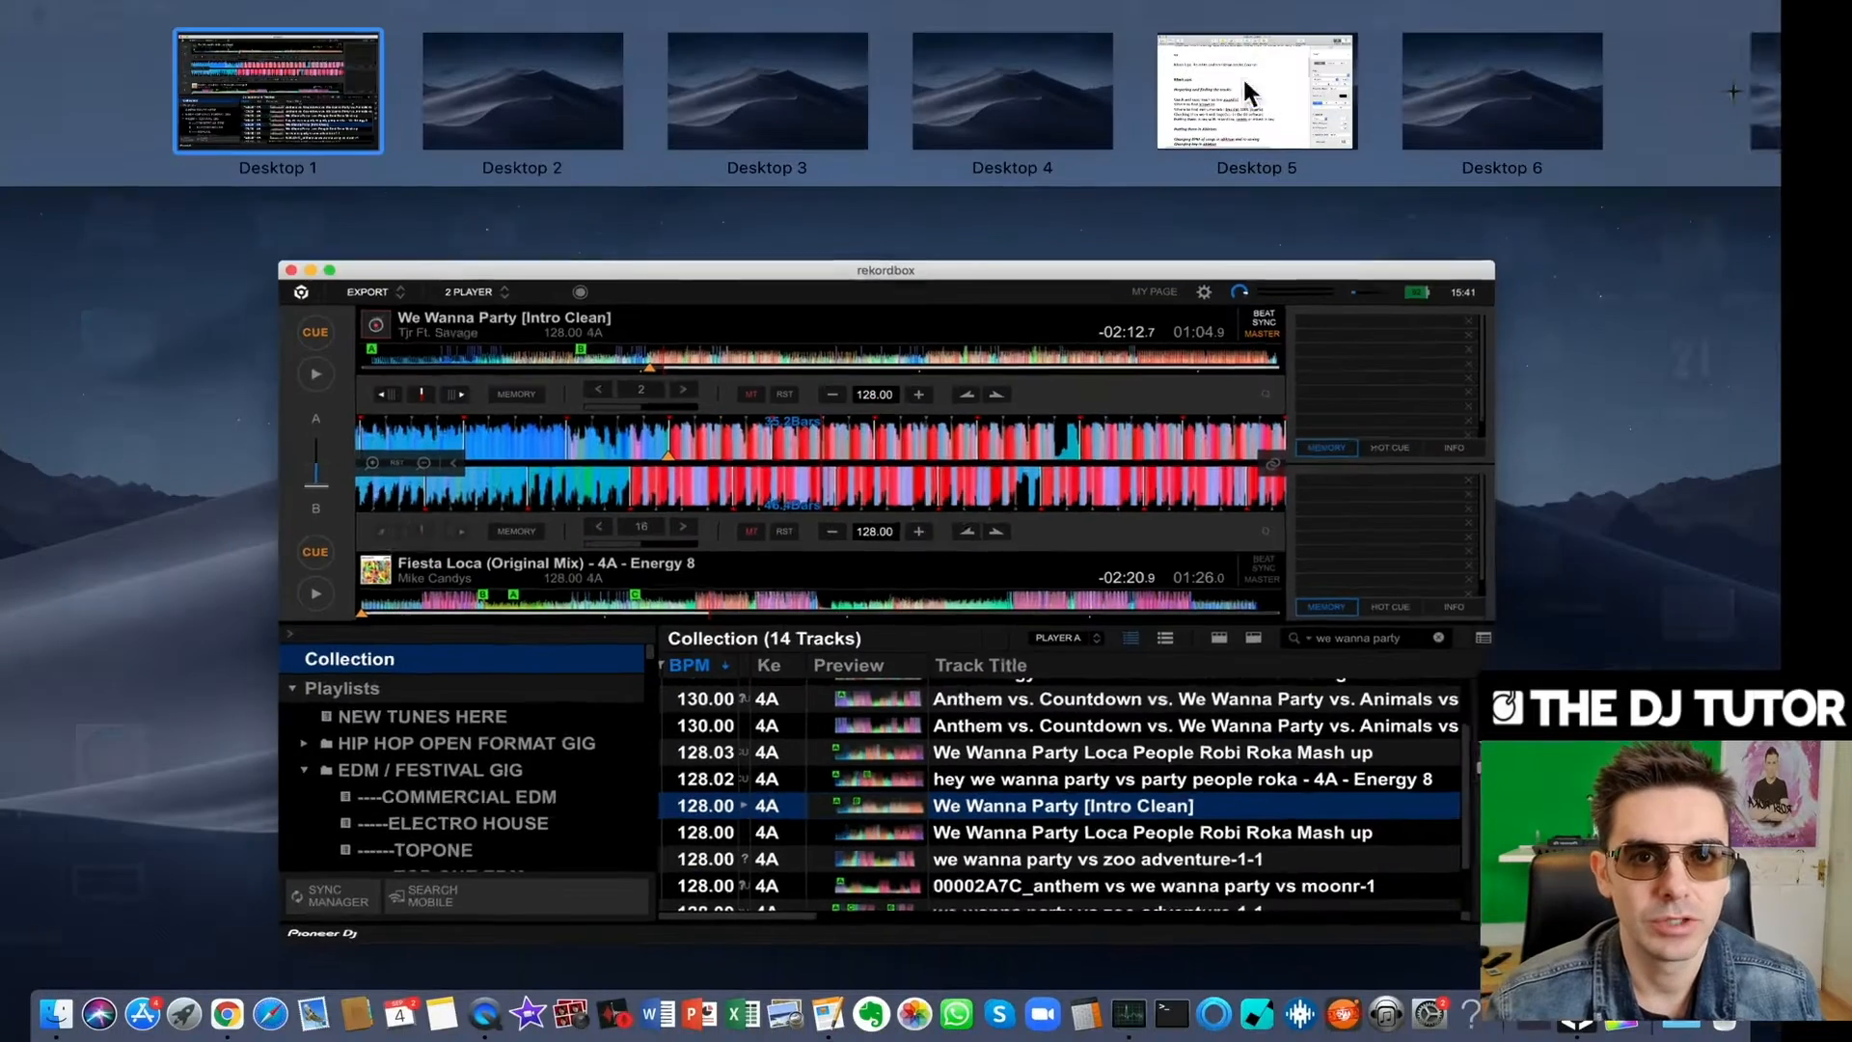
click(558, 124)
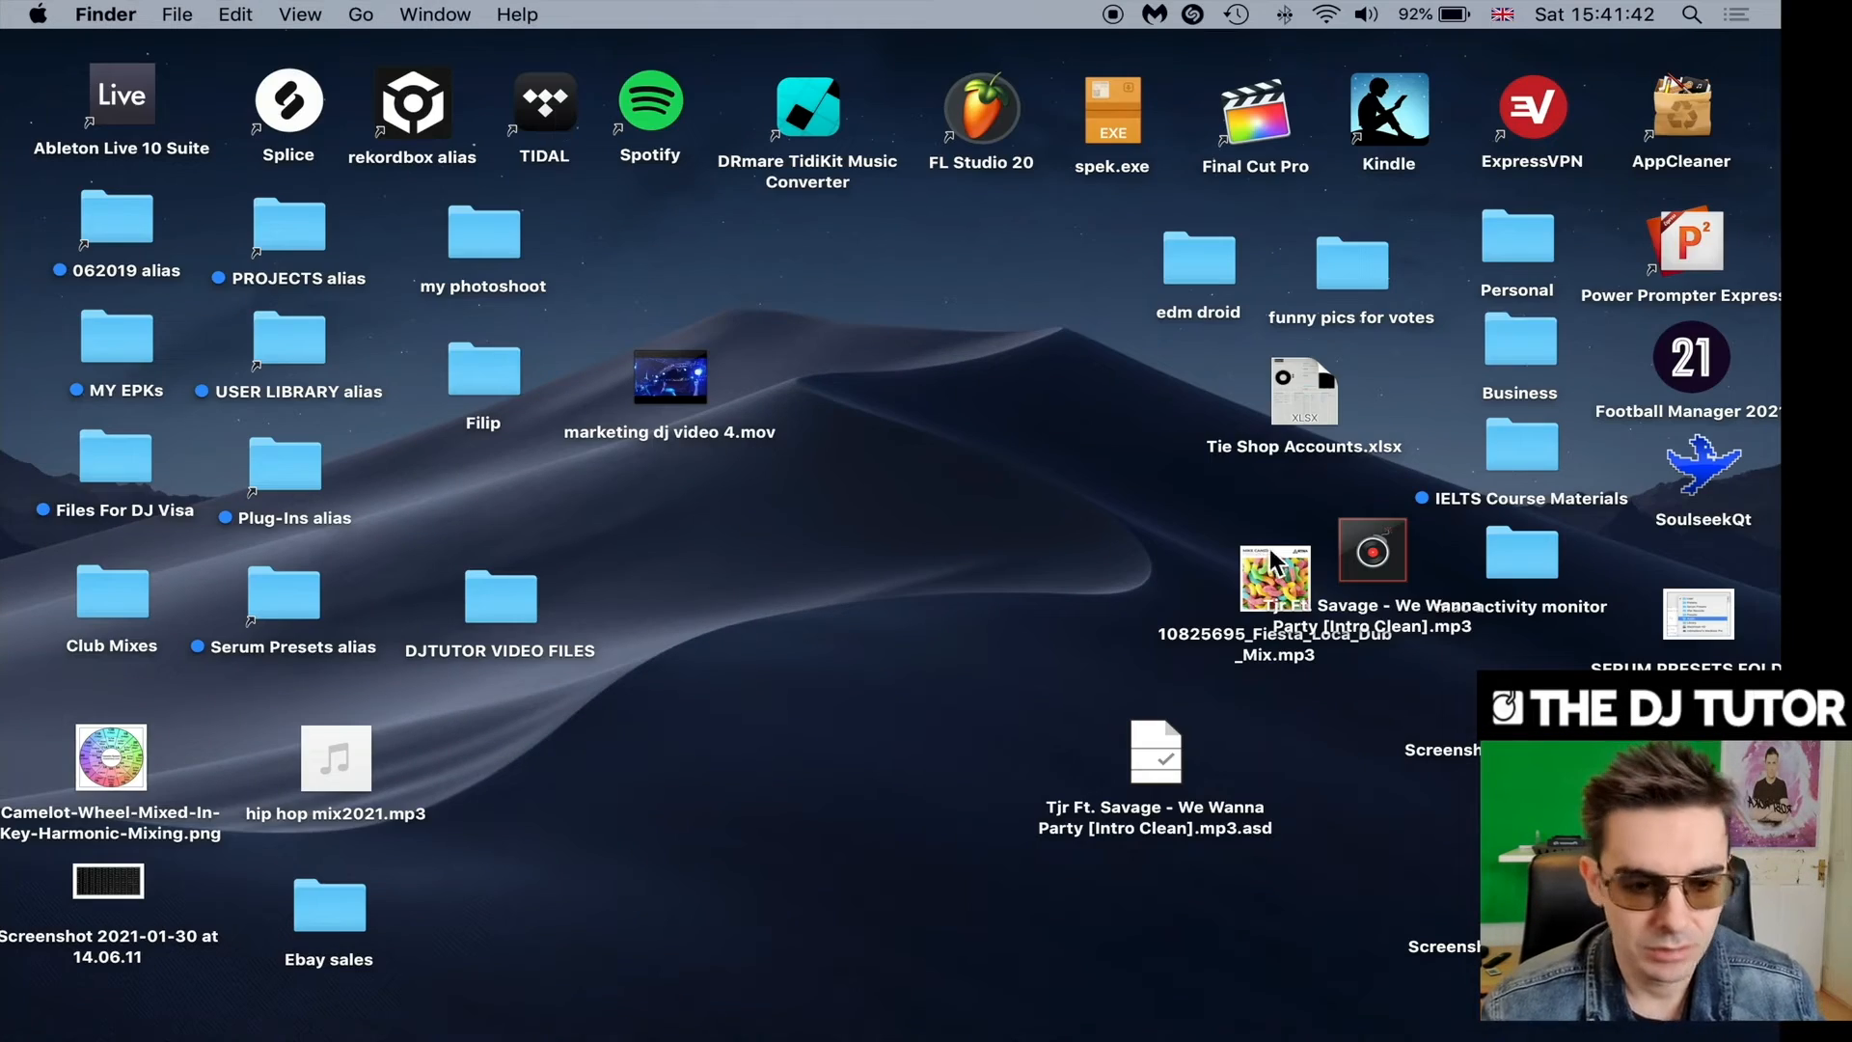
drag(1275, 579, 823, 540)
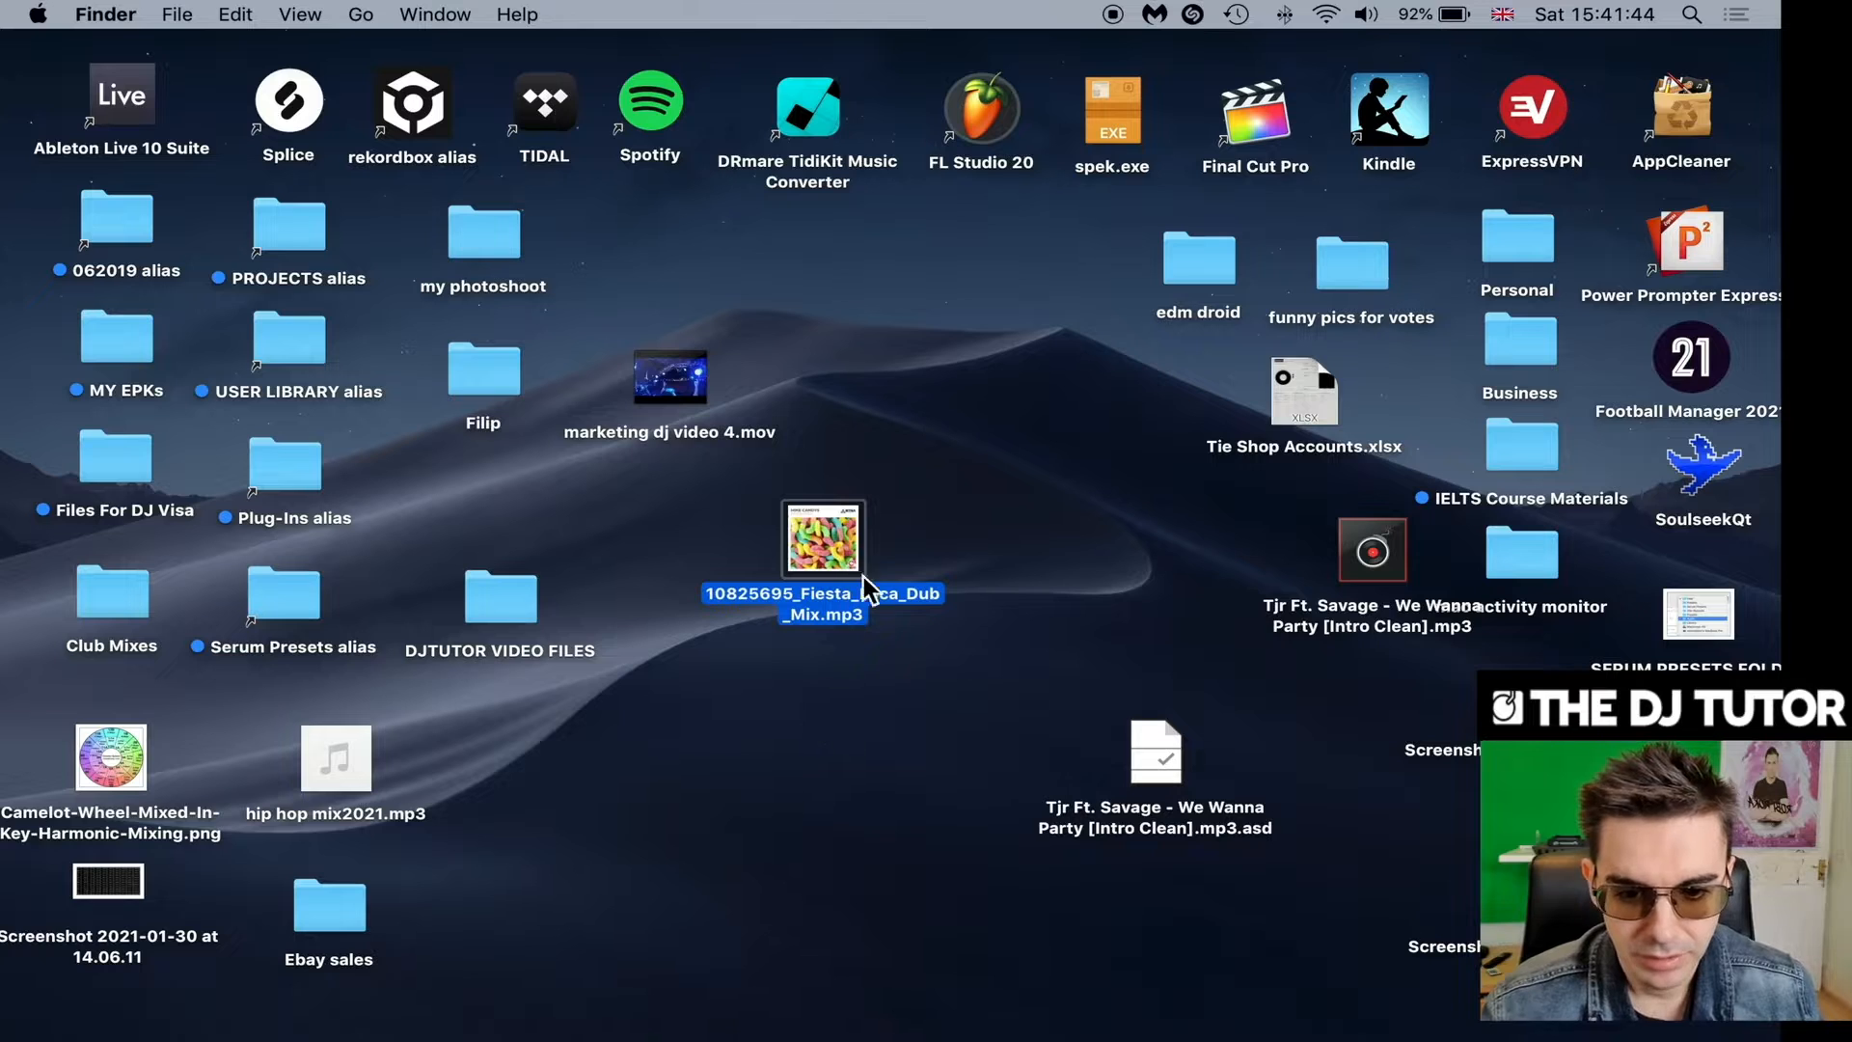
drag(1386, 571, 1039, 585)
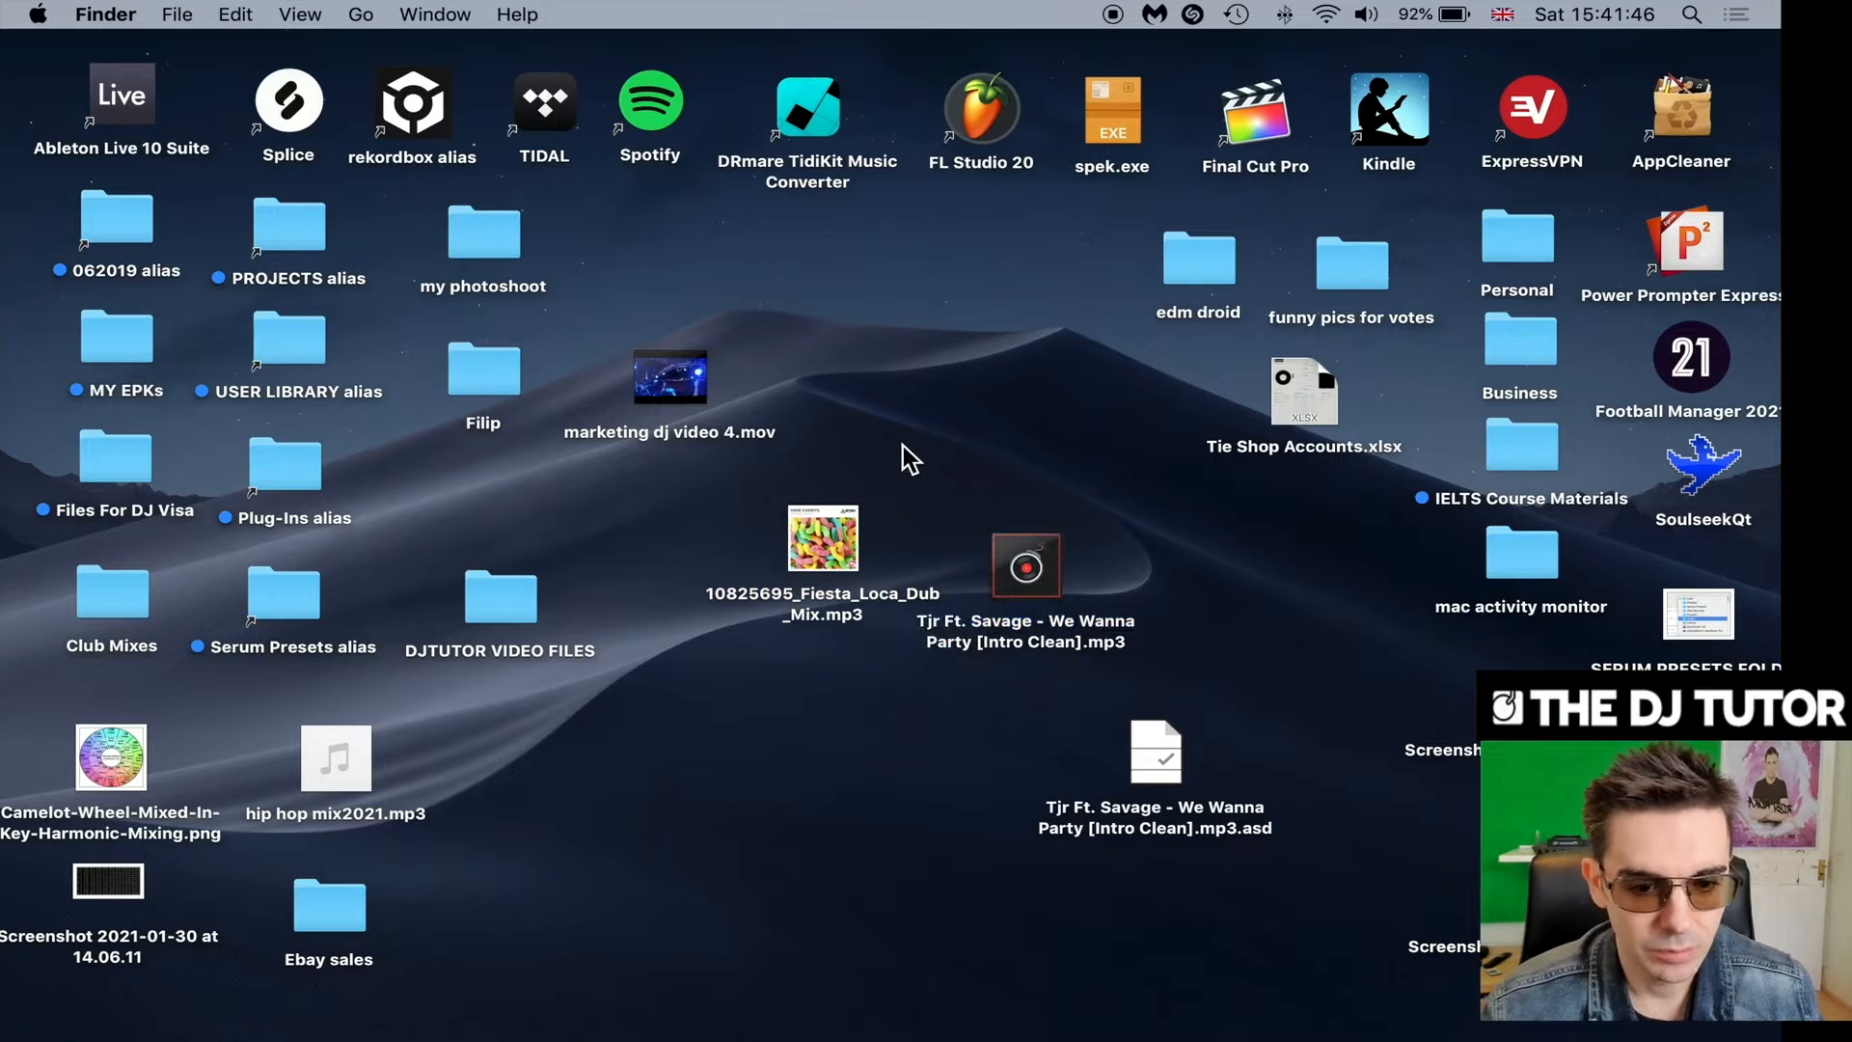
Launch Ableton Live 10 Suite, show the Arrangement View and move the four-bar loop to start at bar 1.
click(121, 98)
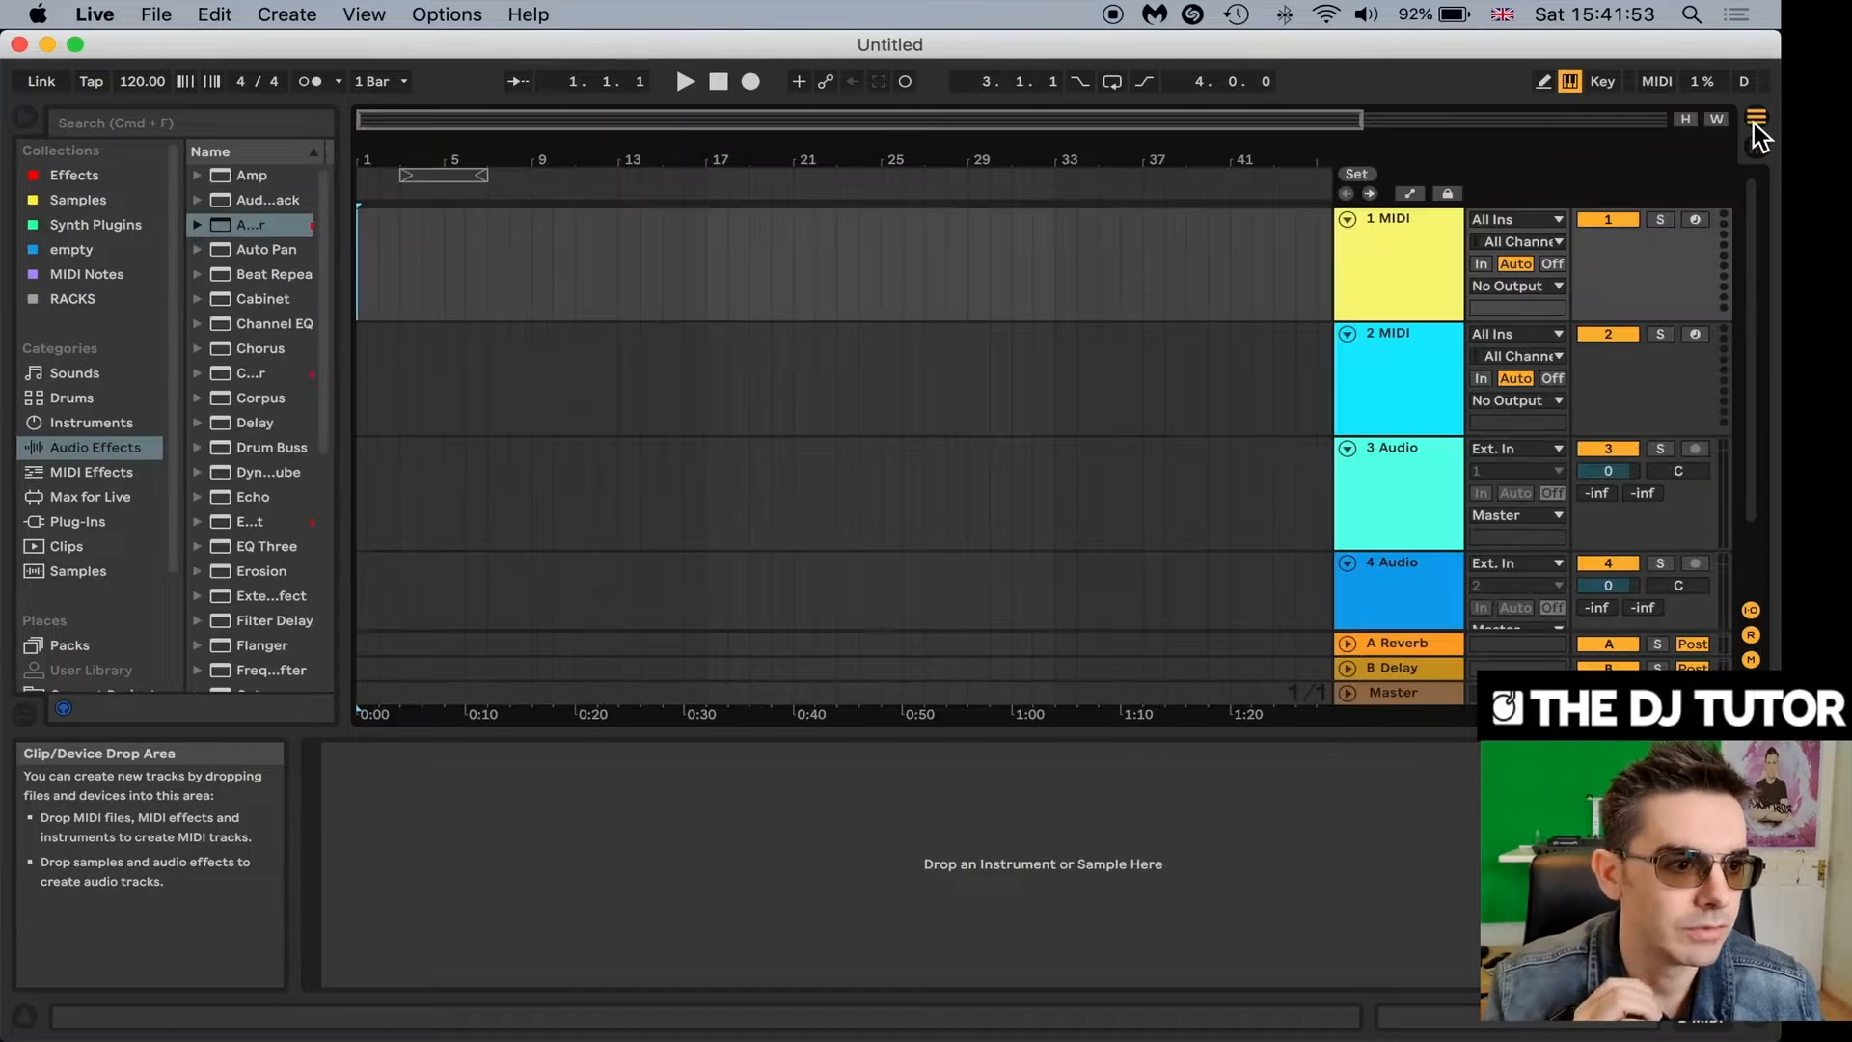
click(1757, 118)
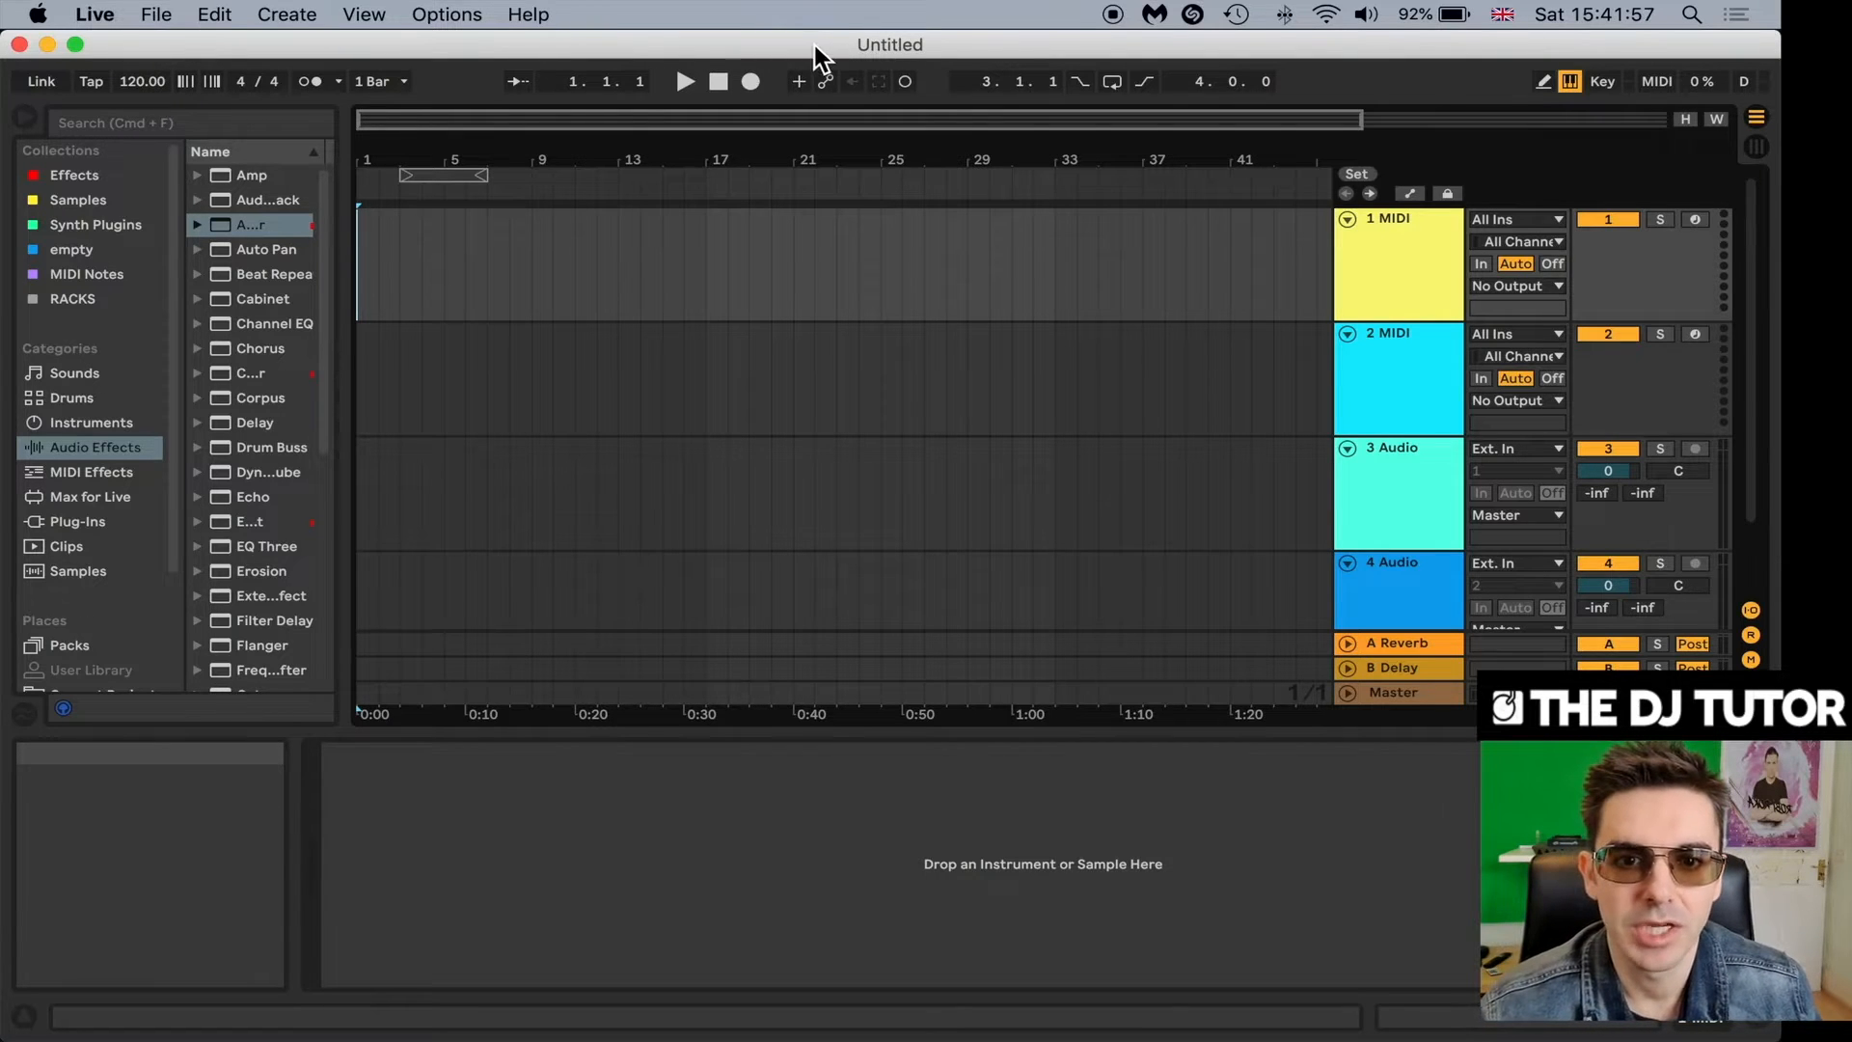
mouse_move(465, 186)
mouse_down()
mouse_move(442, 175)
mouse_move(508, 178)
mouse_move(489, 179)
mouse_up()
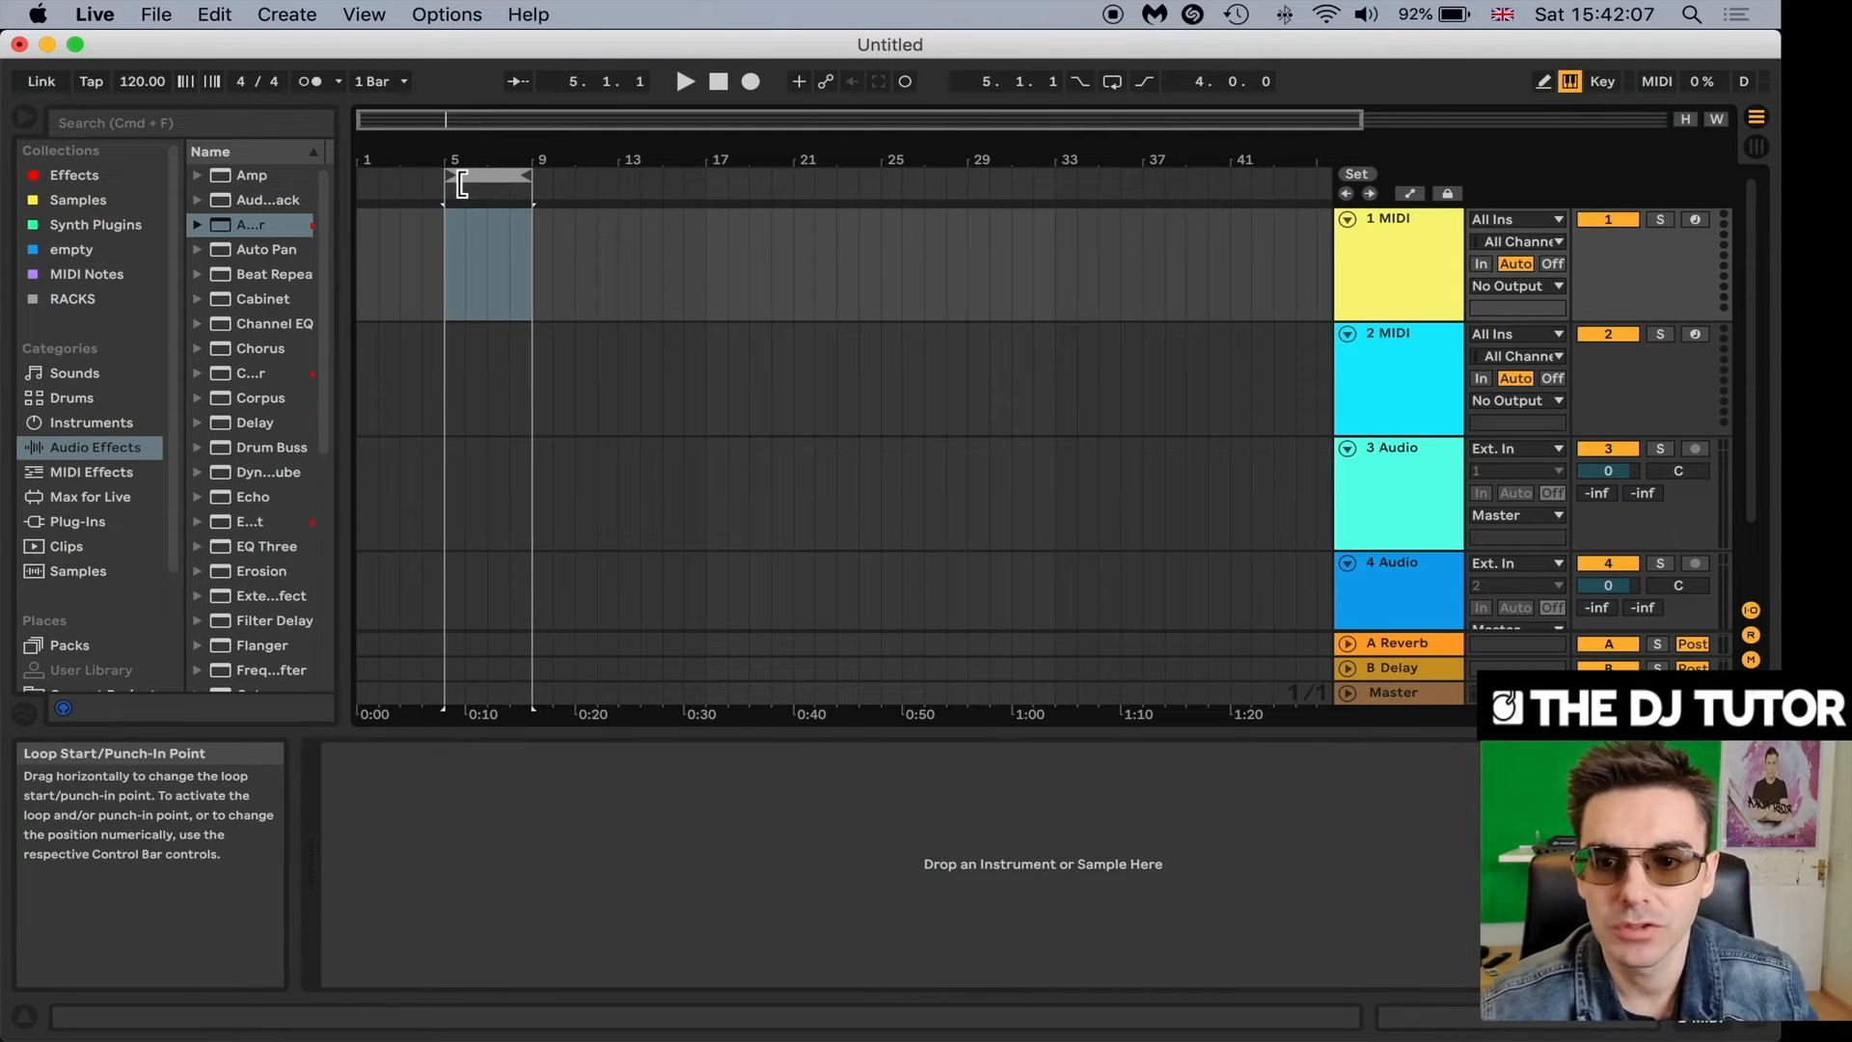
drag(479, 184, 402, 203)
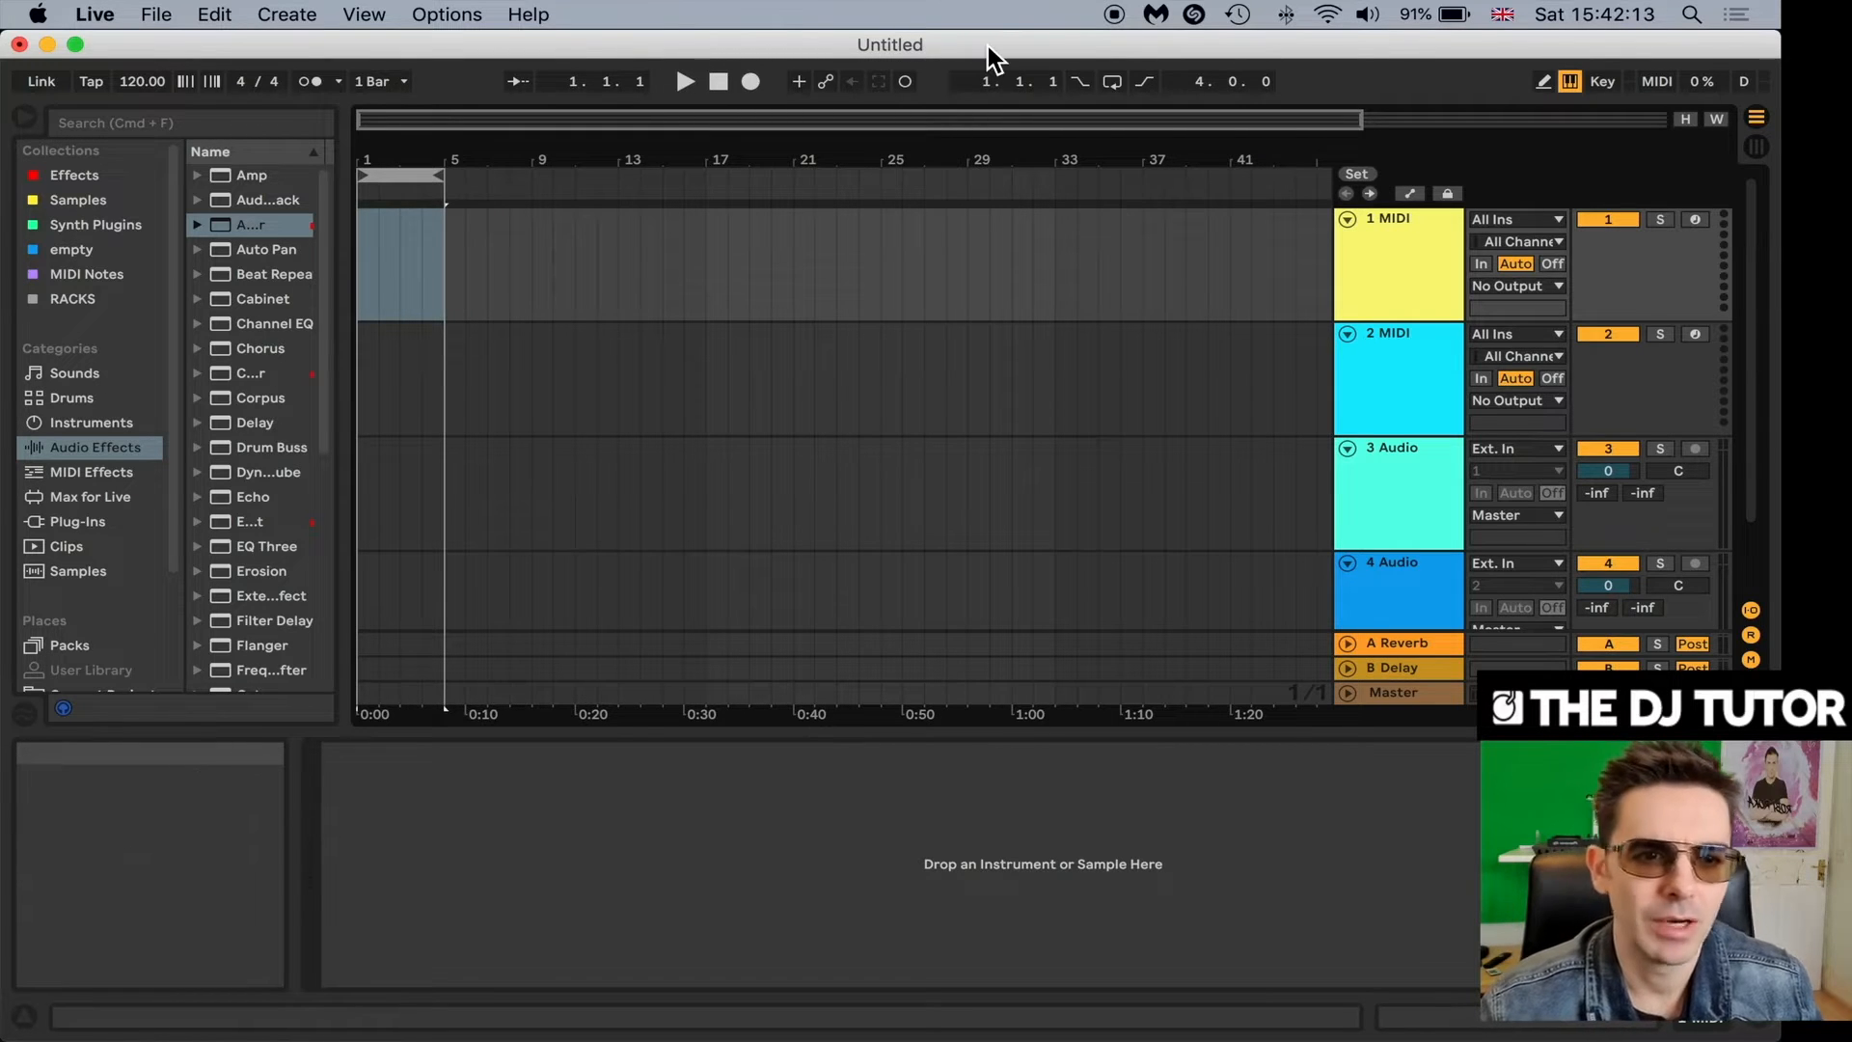
Look over the Session View and return to the Arrangement View.
drag(983, 44, 1019, 49)
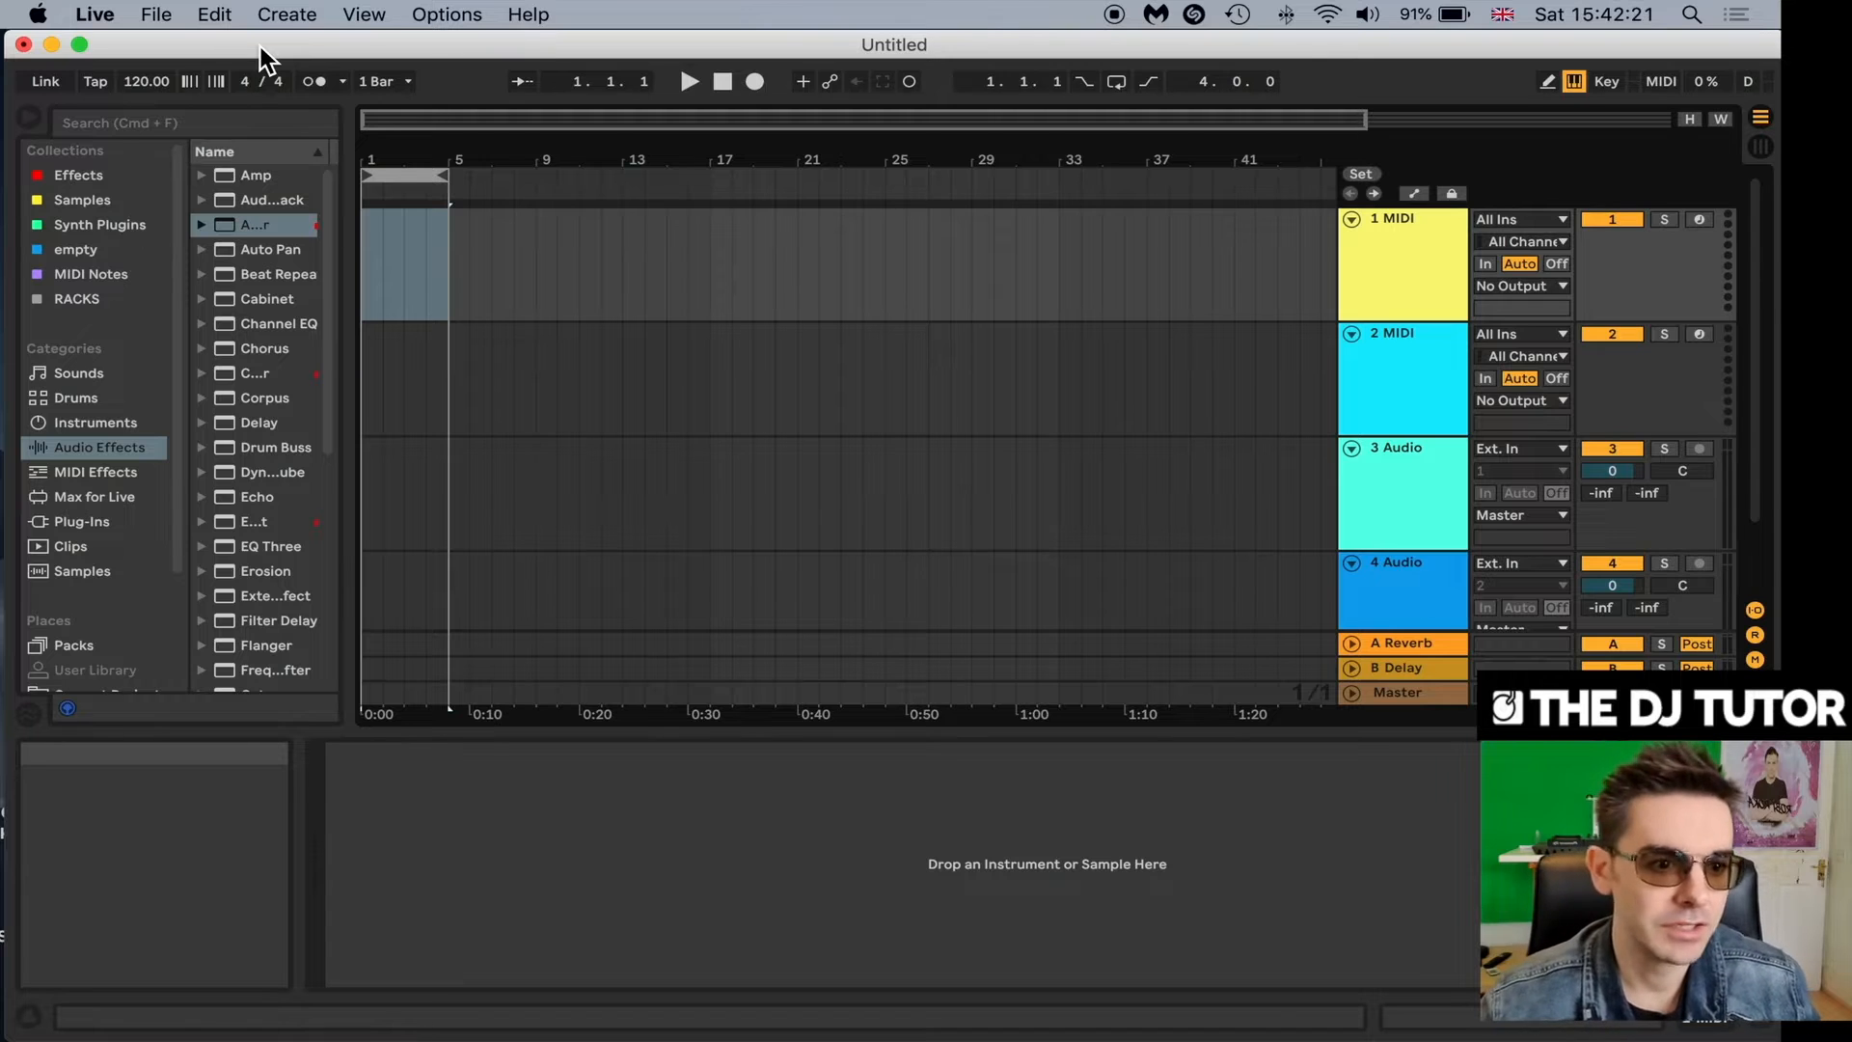
click(1760, 147)
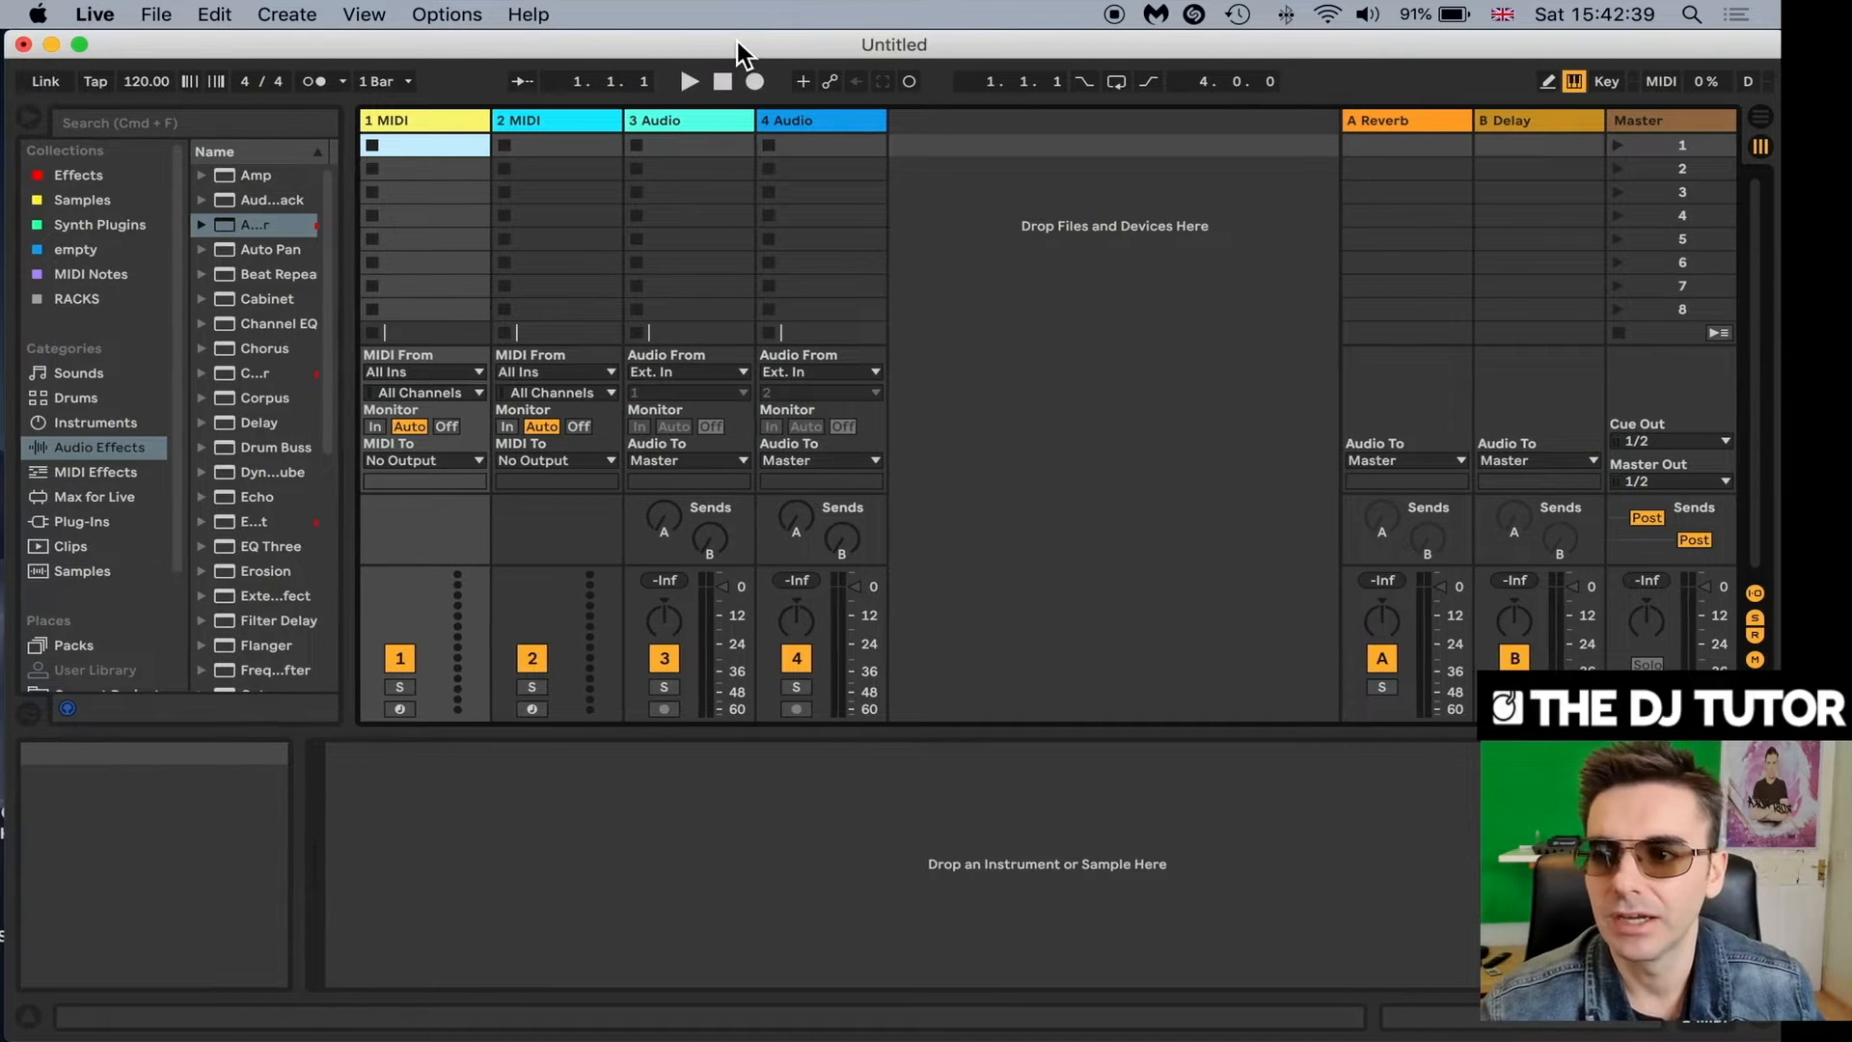
click(1761, 121)
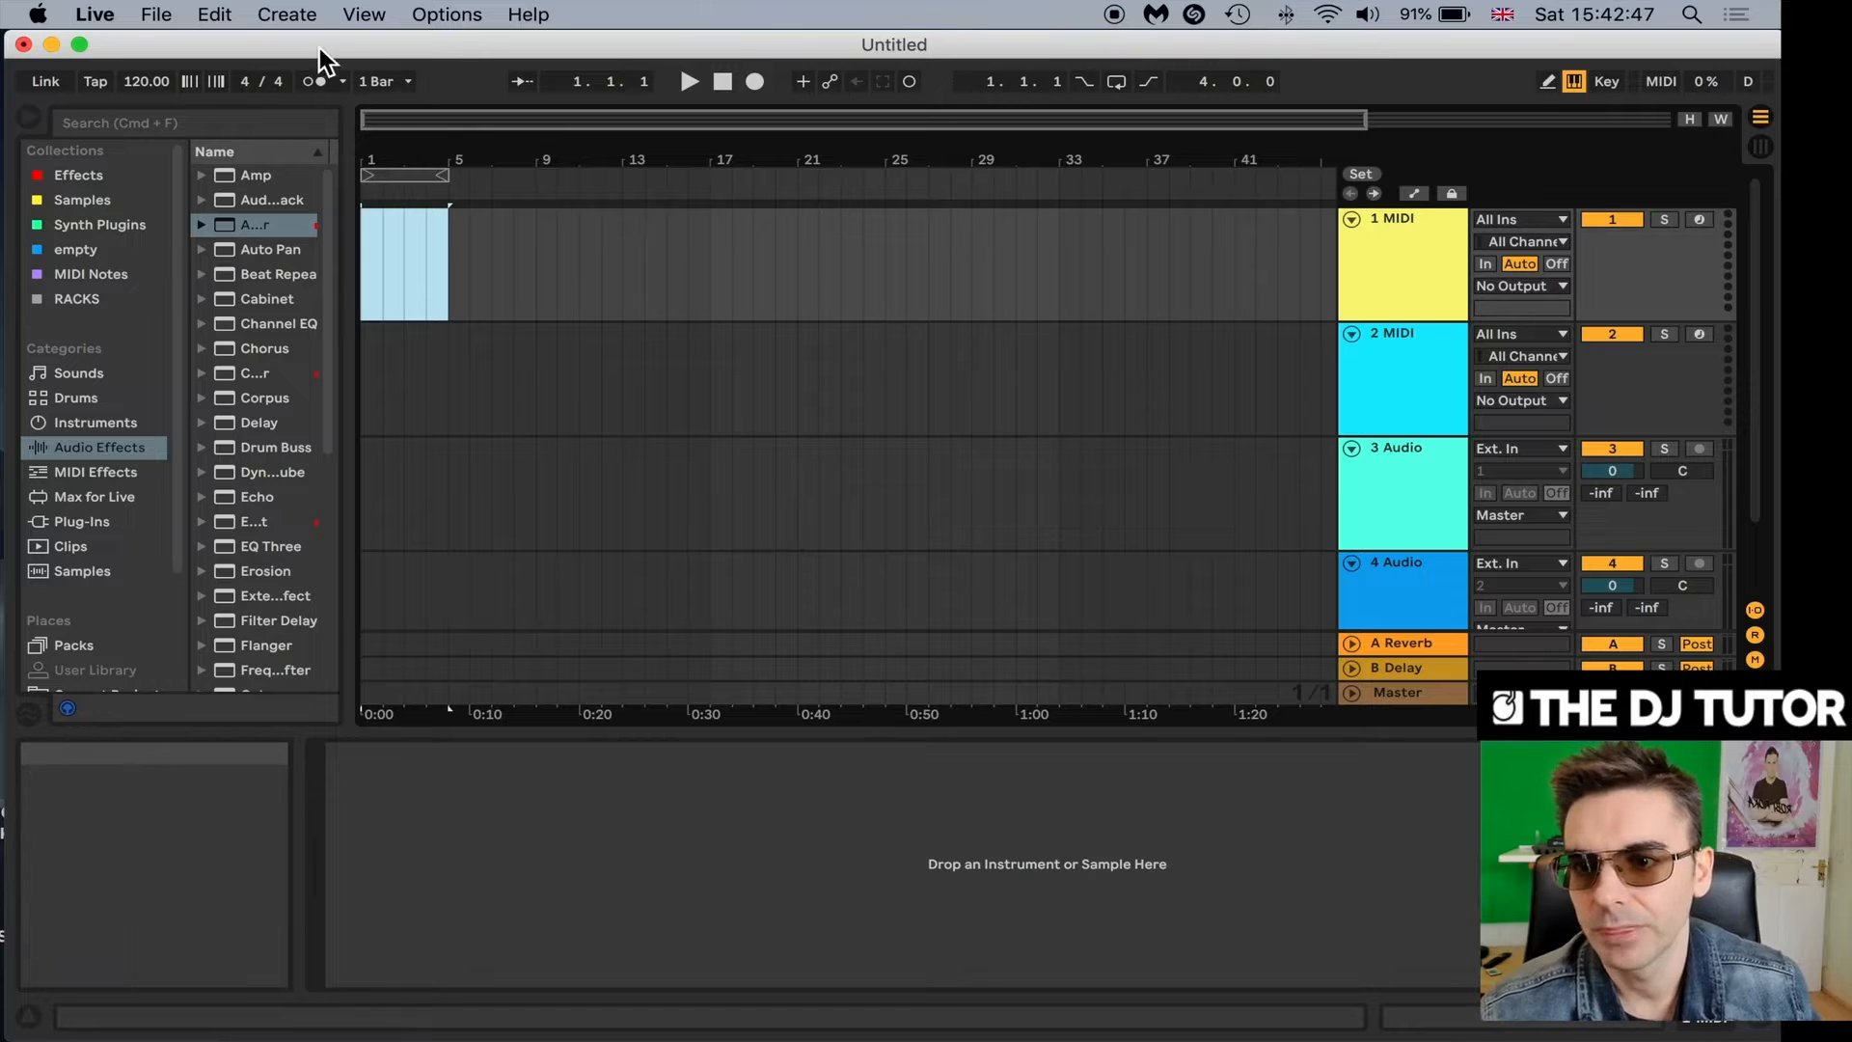
Import the We Wanna Party [Intro Clean] MP3 from the desktop onto the first track at bar 1.
drag(265, 45, 1273, 45)
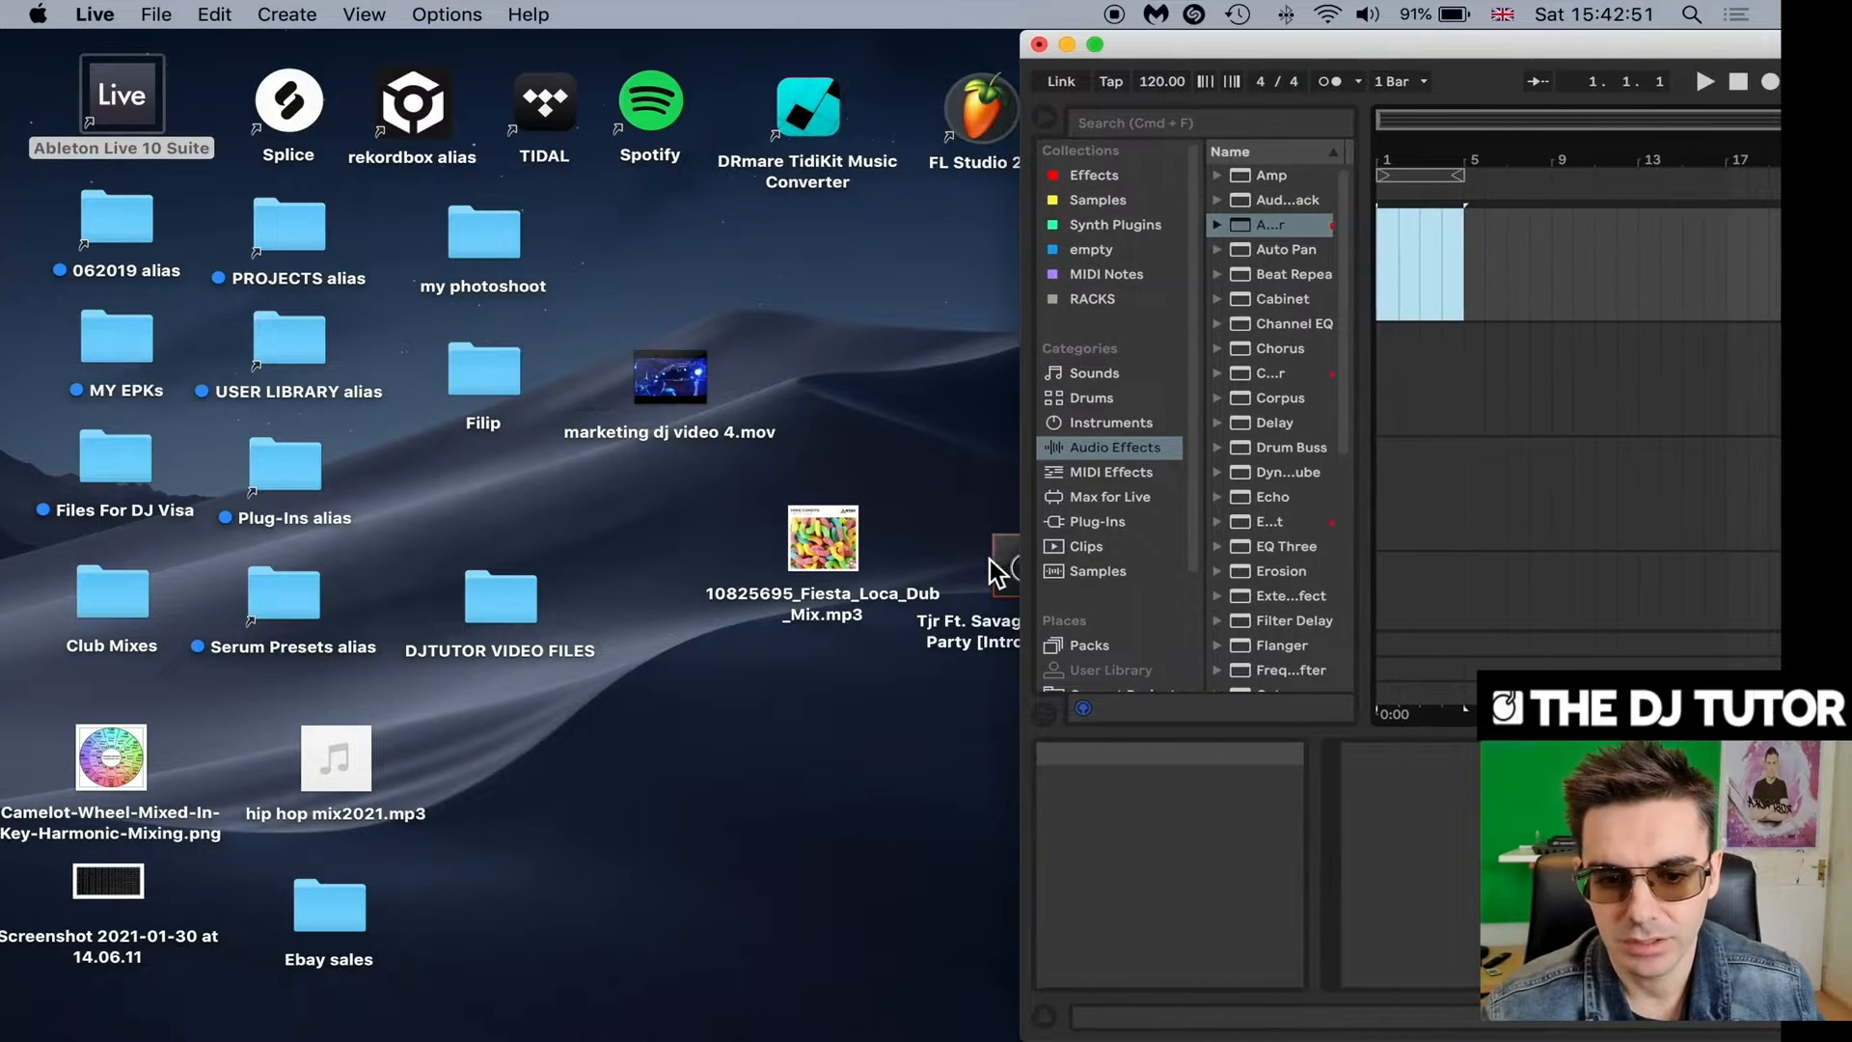
drag(1005, 559, 812, 211)
drag(1177, 48, 1015, 49)
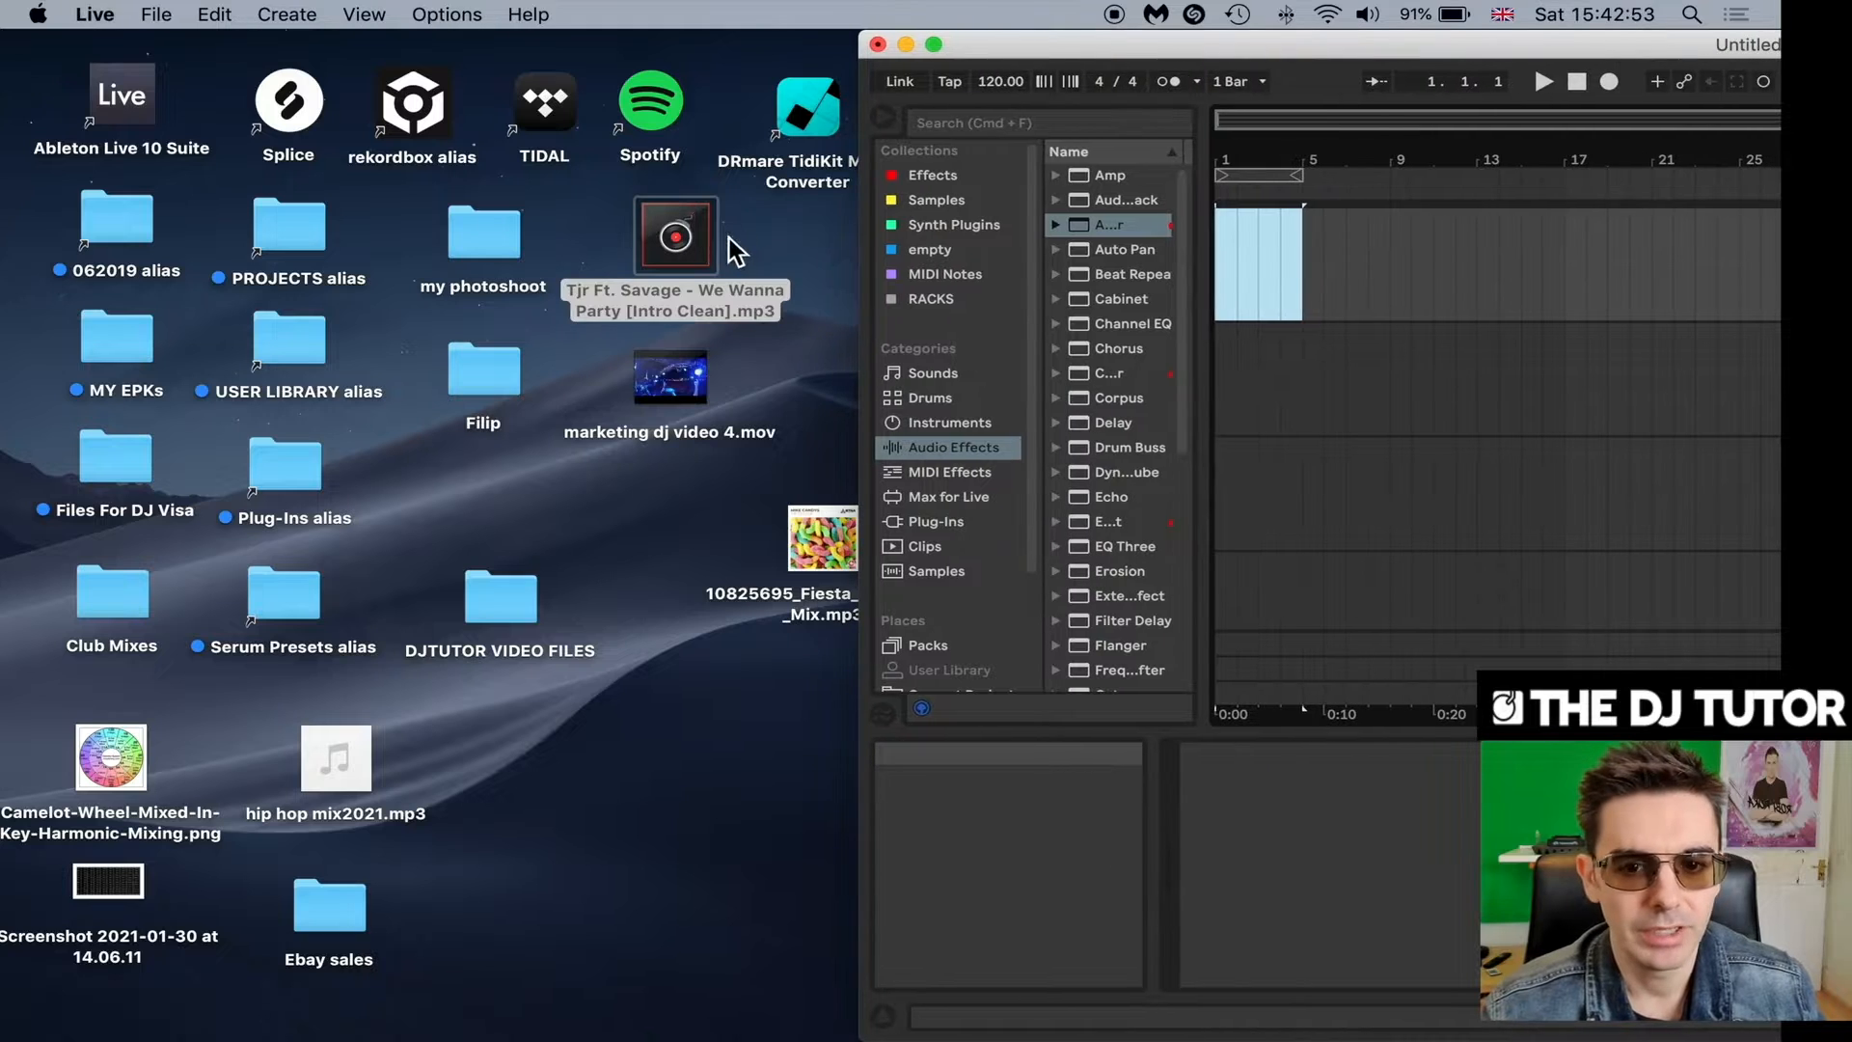
drag(727, 238, 1227, 262)
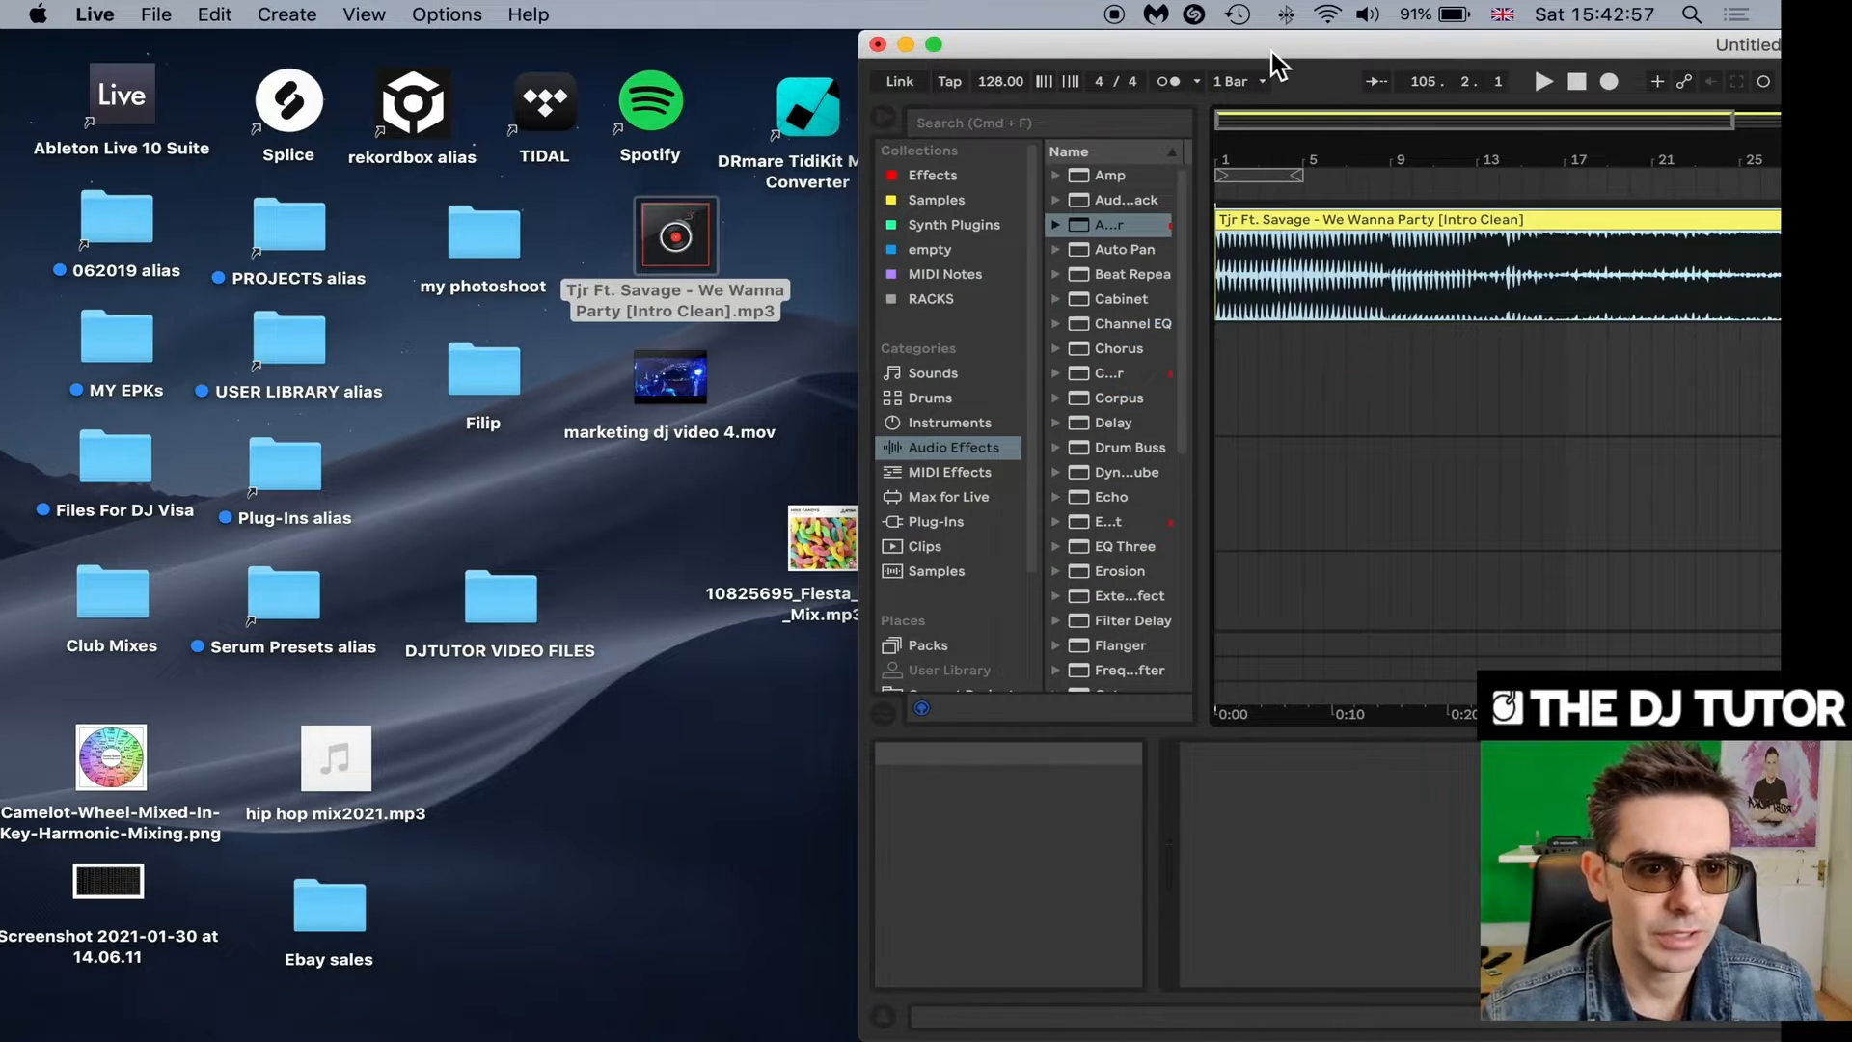
double_click(1271, 48)
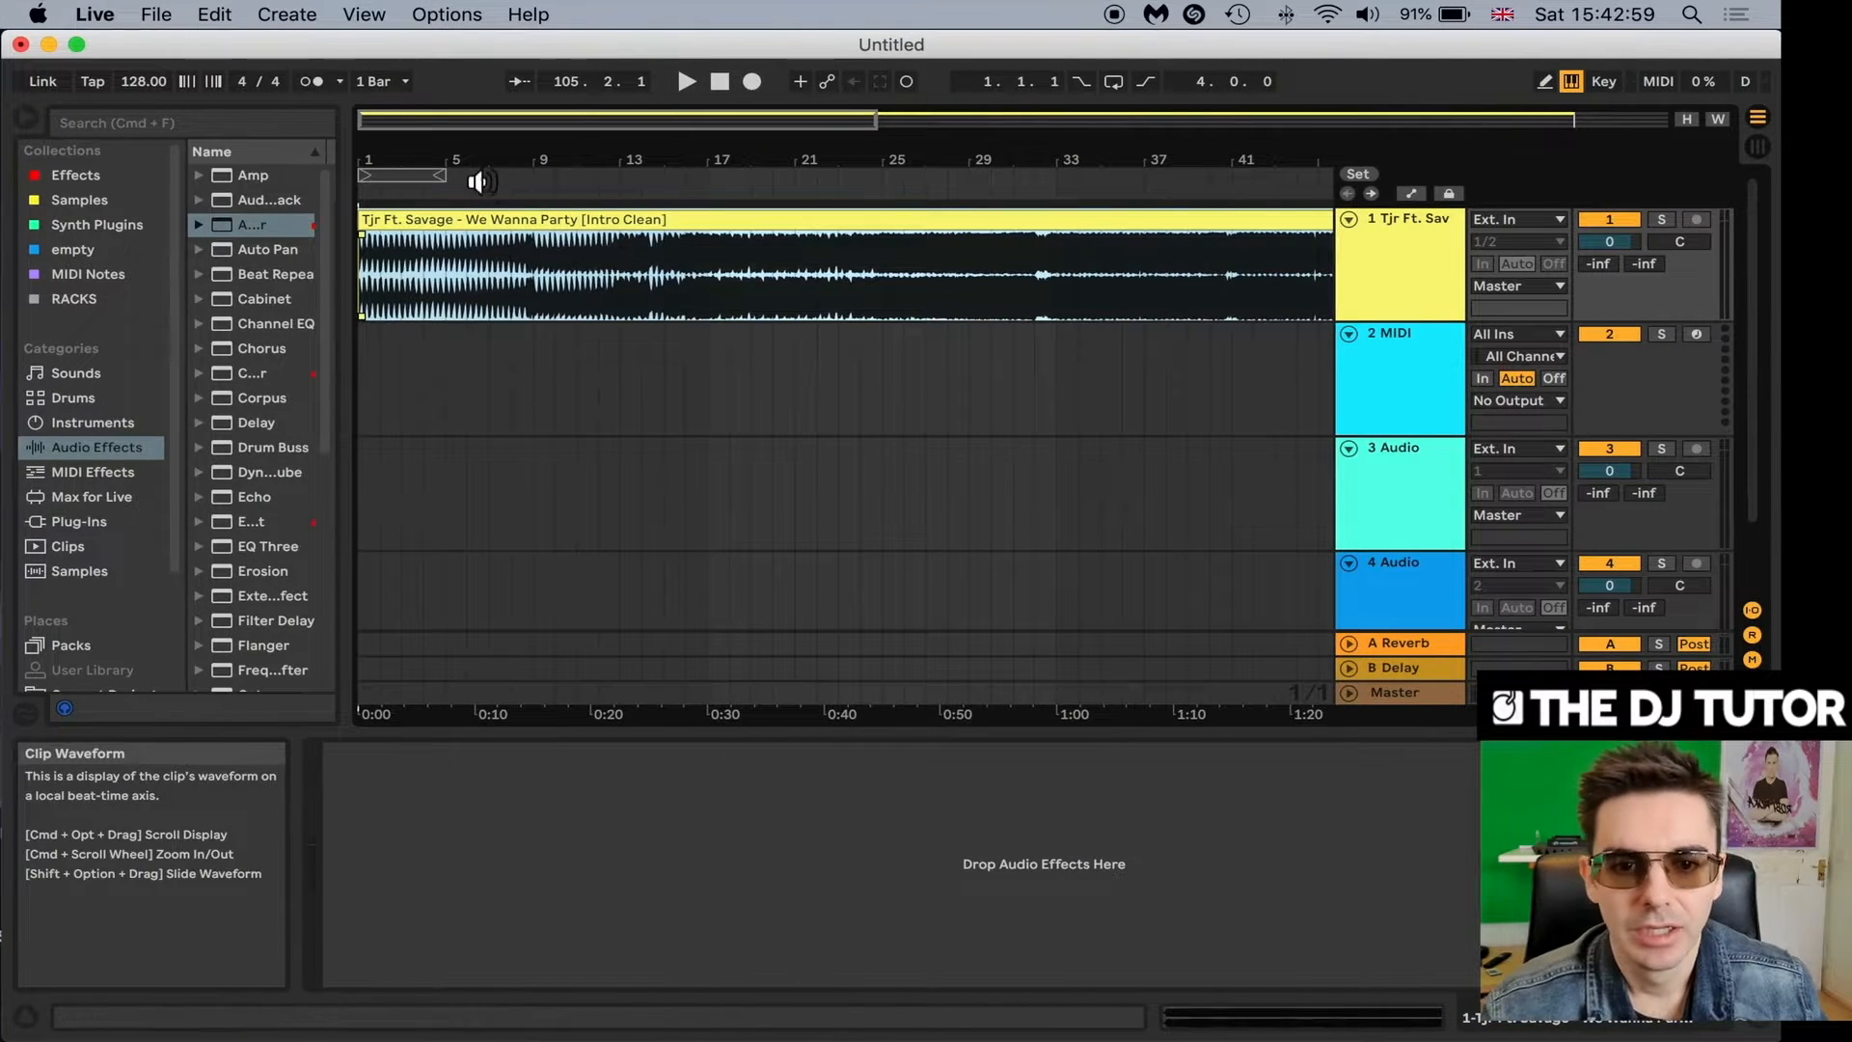
Extend the loop to eight bars and turn off Warp for the We Wanna Party clip.
drag(446, 176, 536, 183)
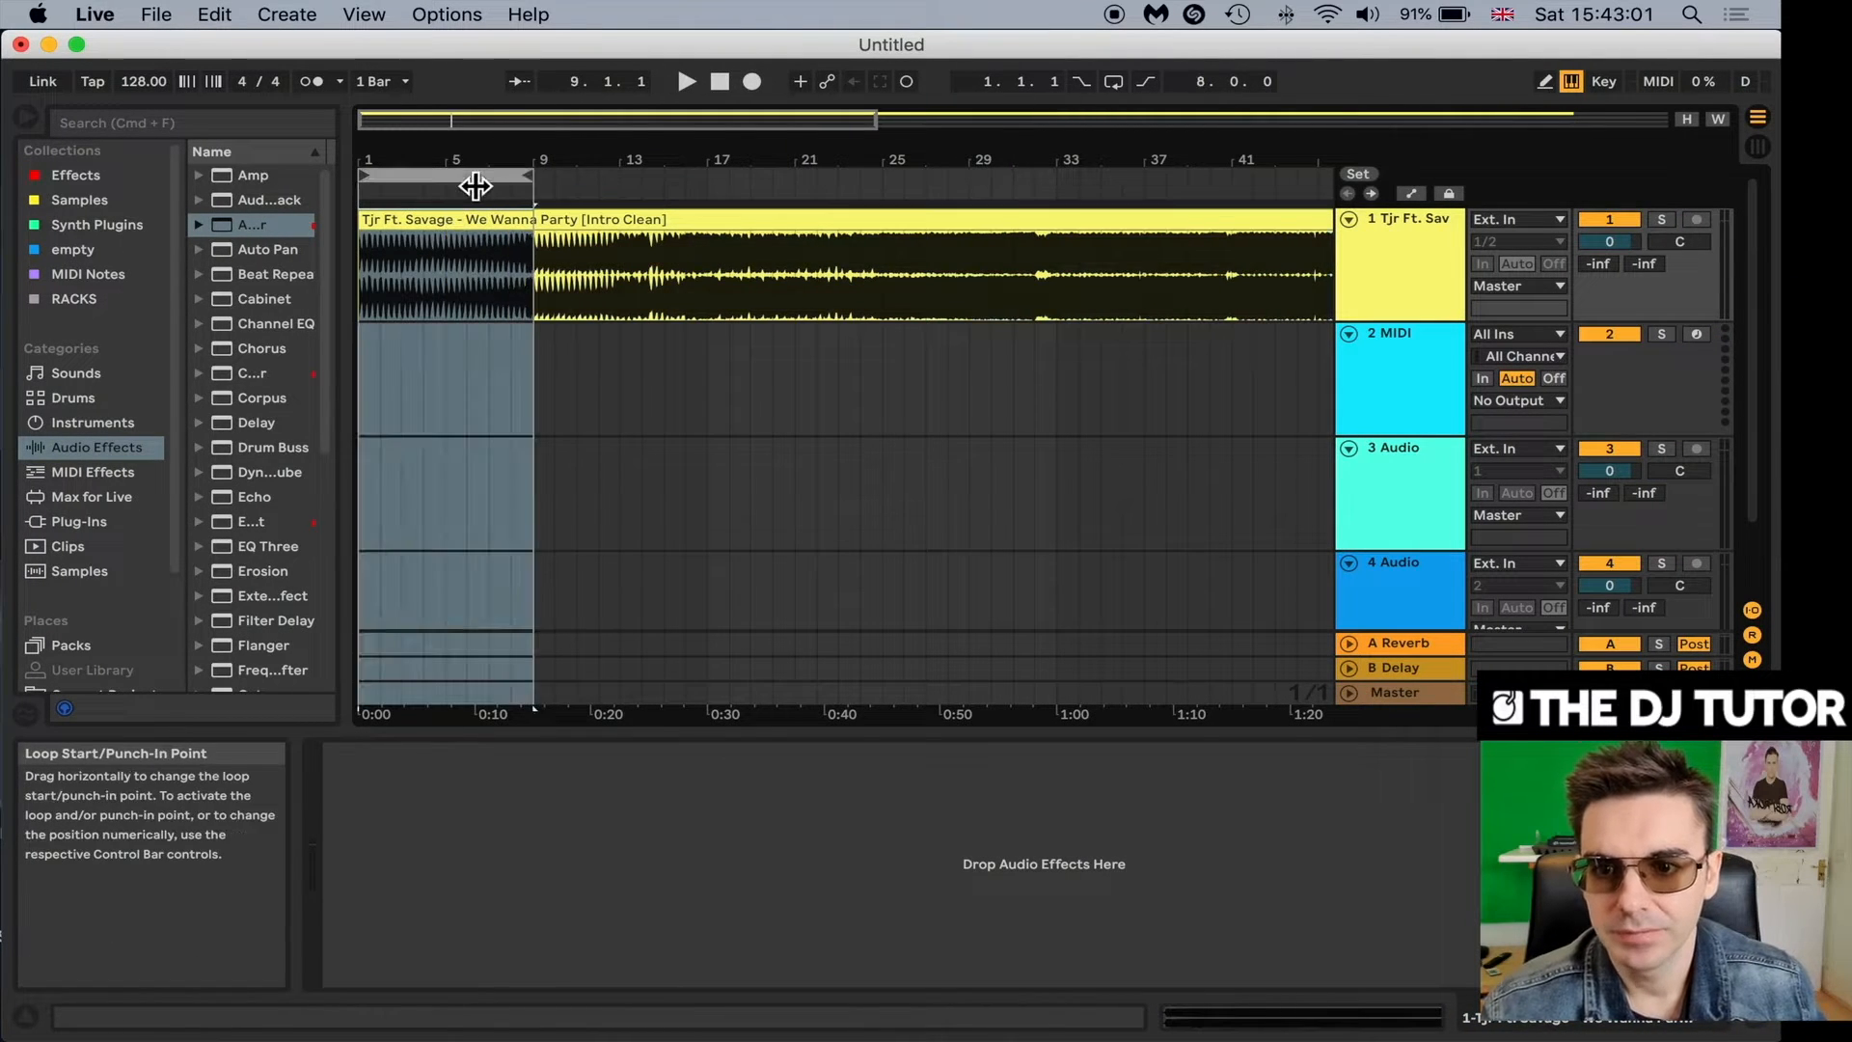
double_click(591, 226)
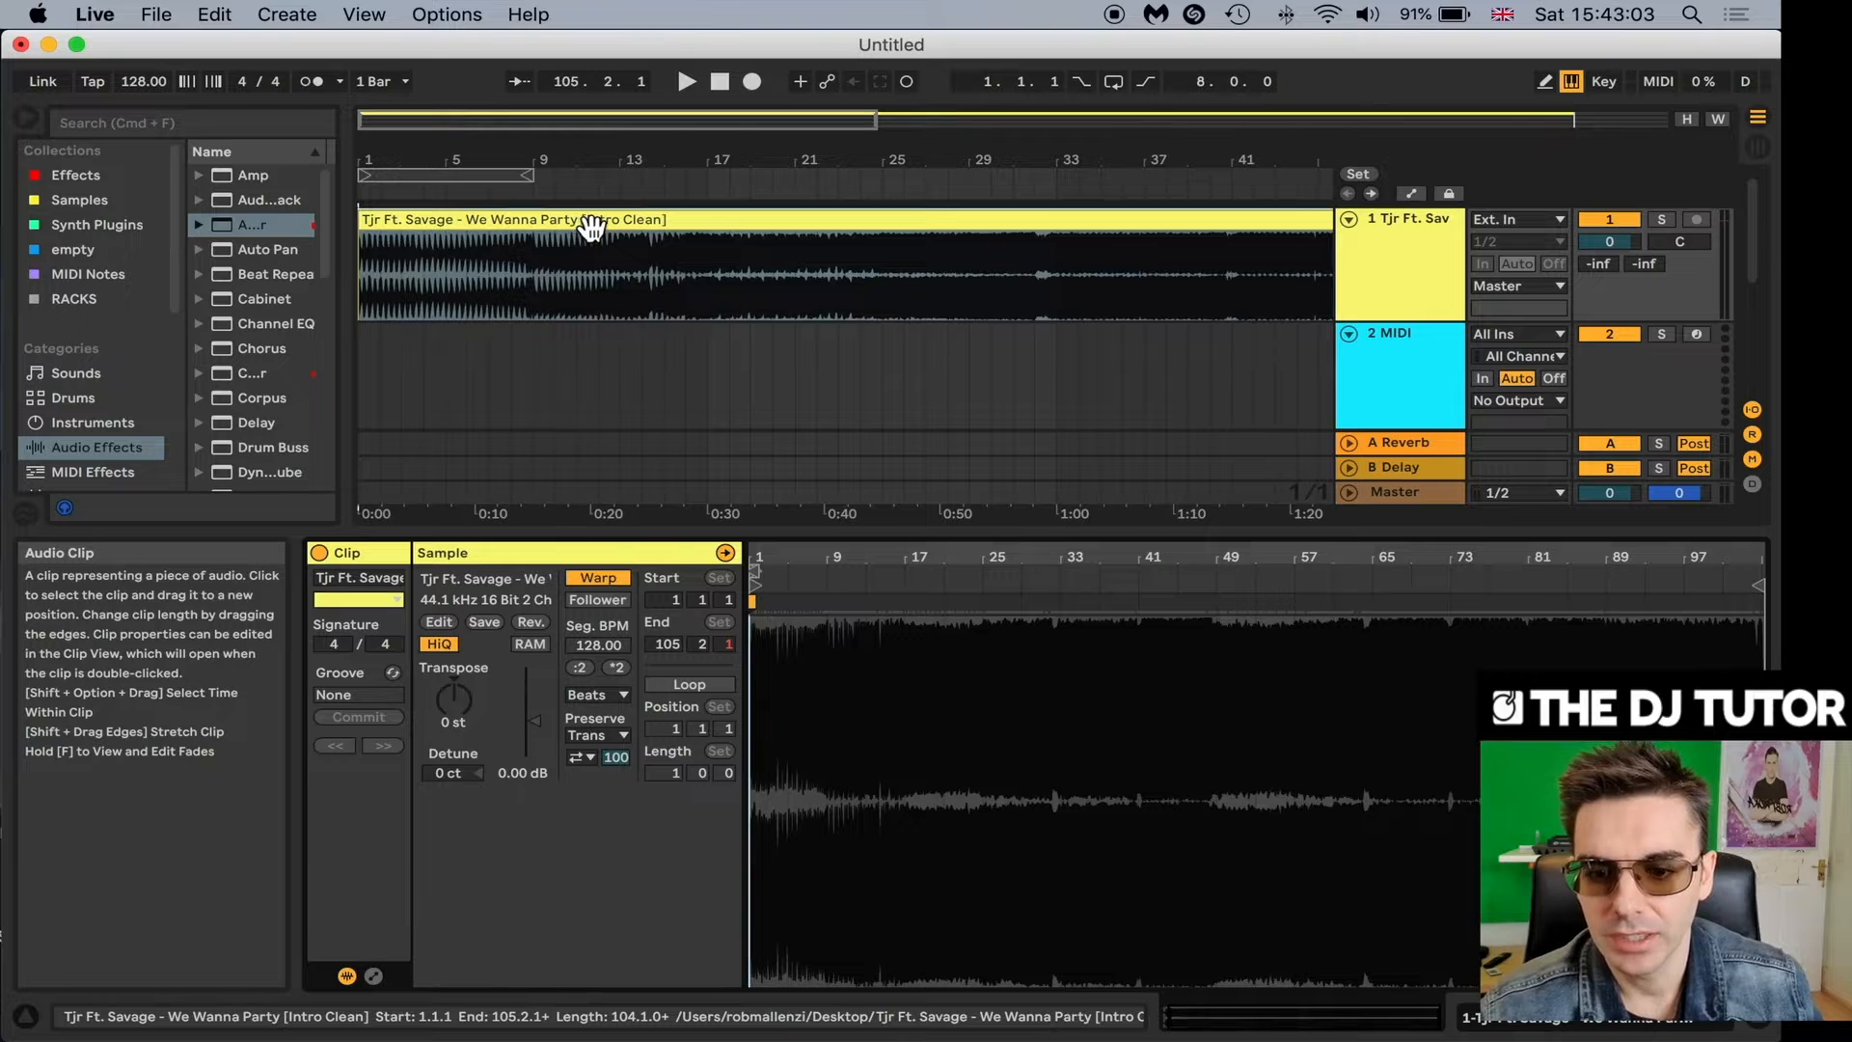
click(612, 577)
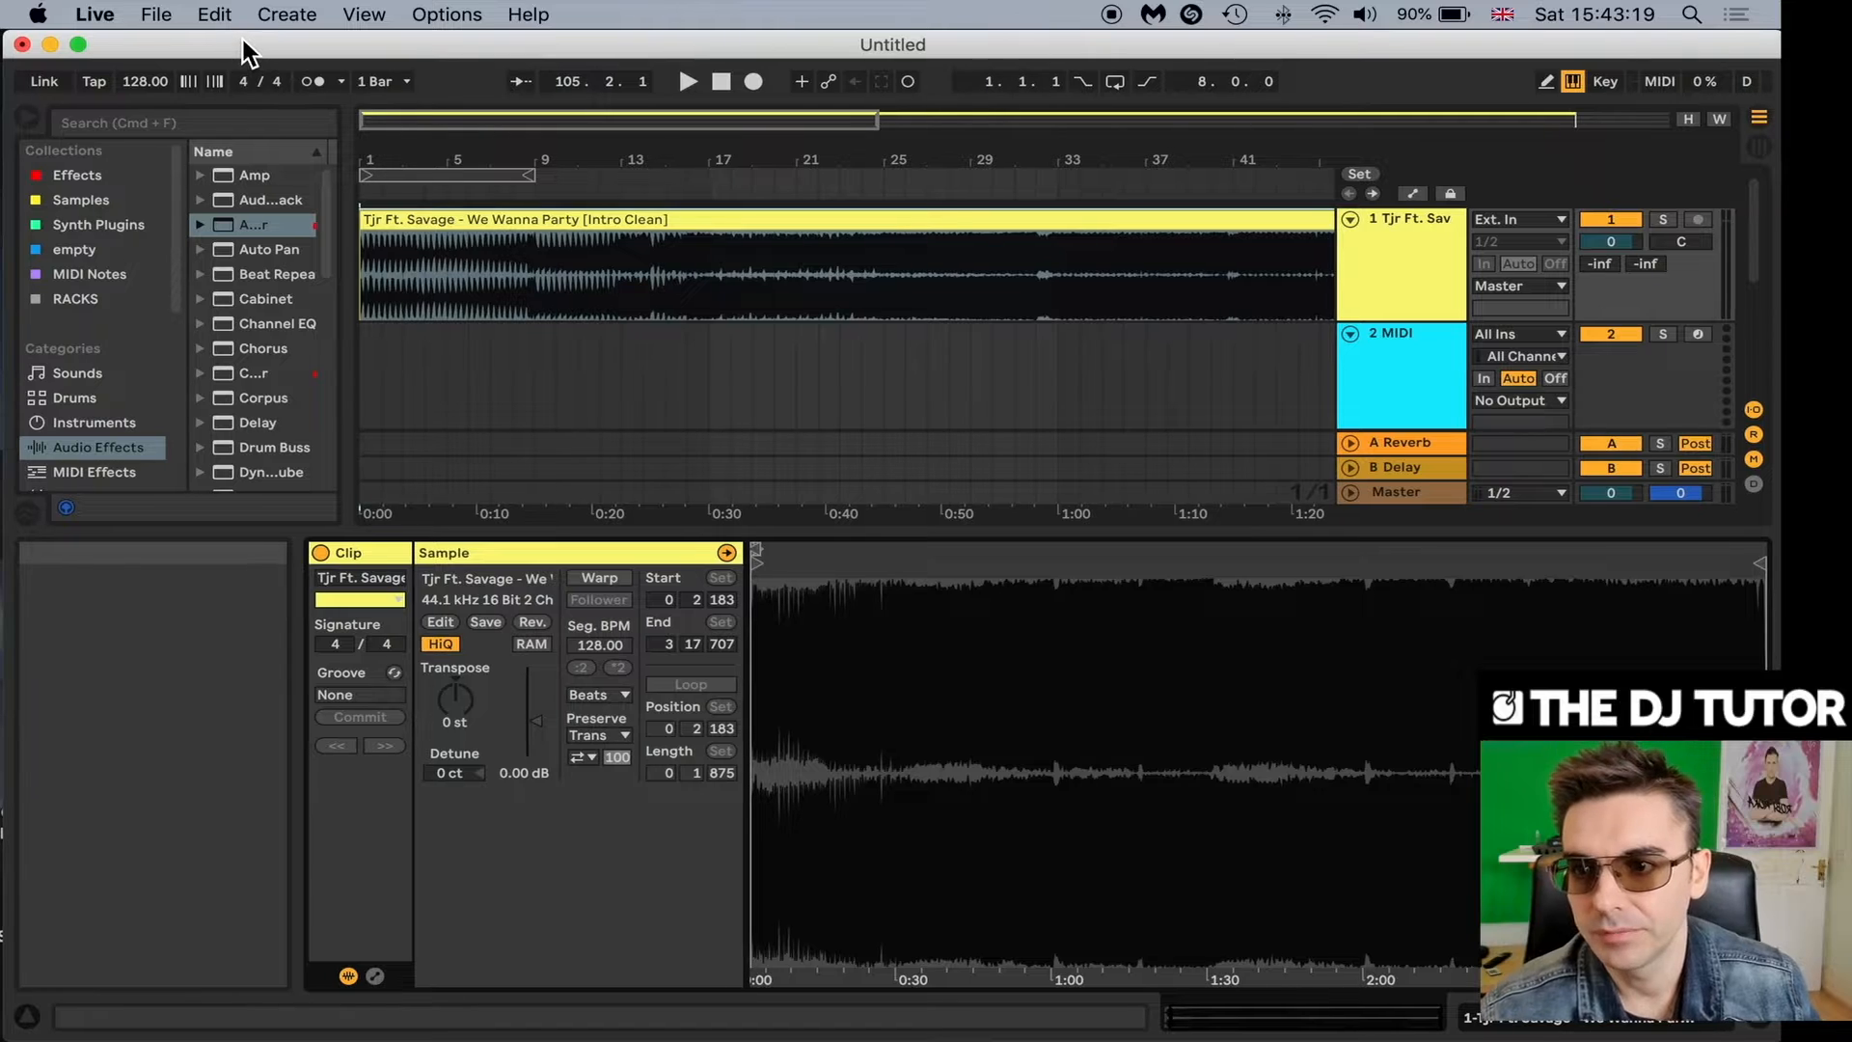
Set the project tempo to 128 BPM.
drag(135, 86, 135, 94)
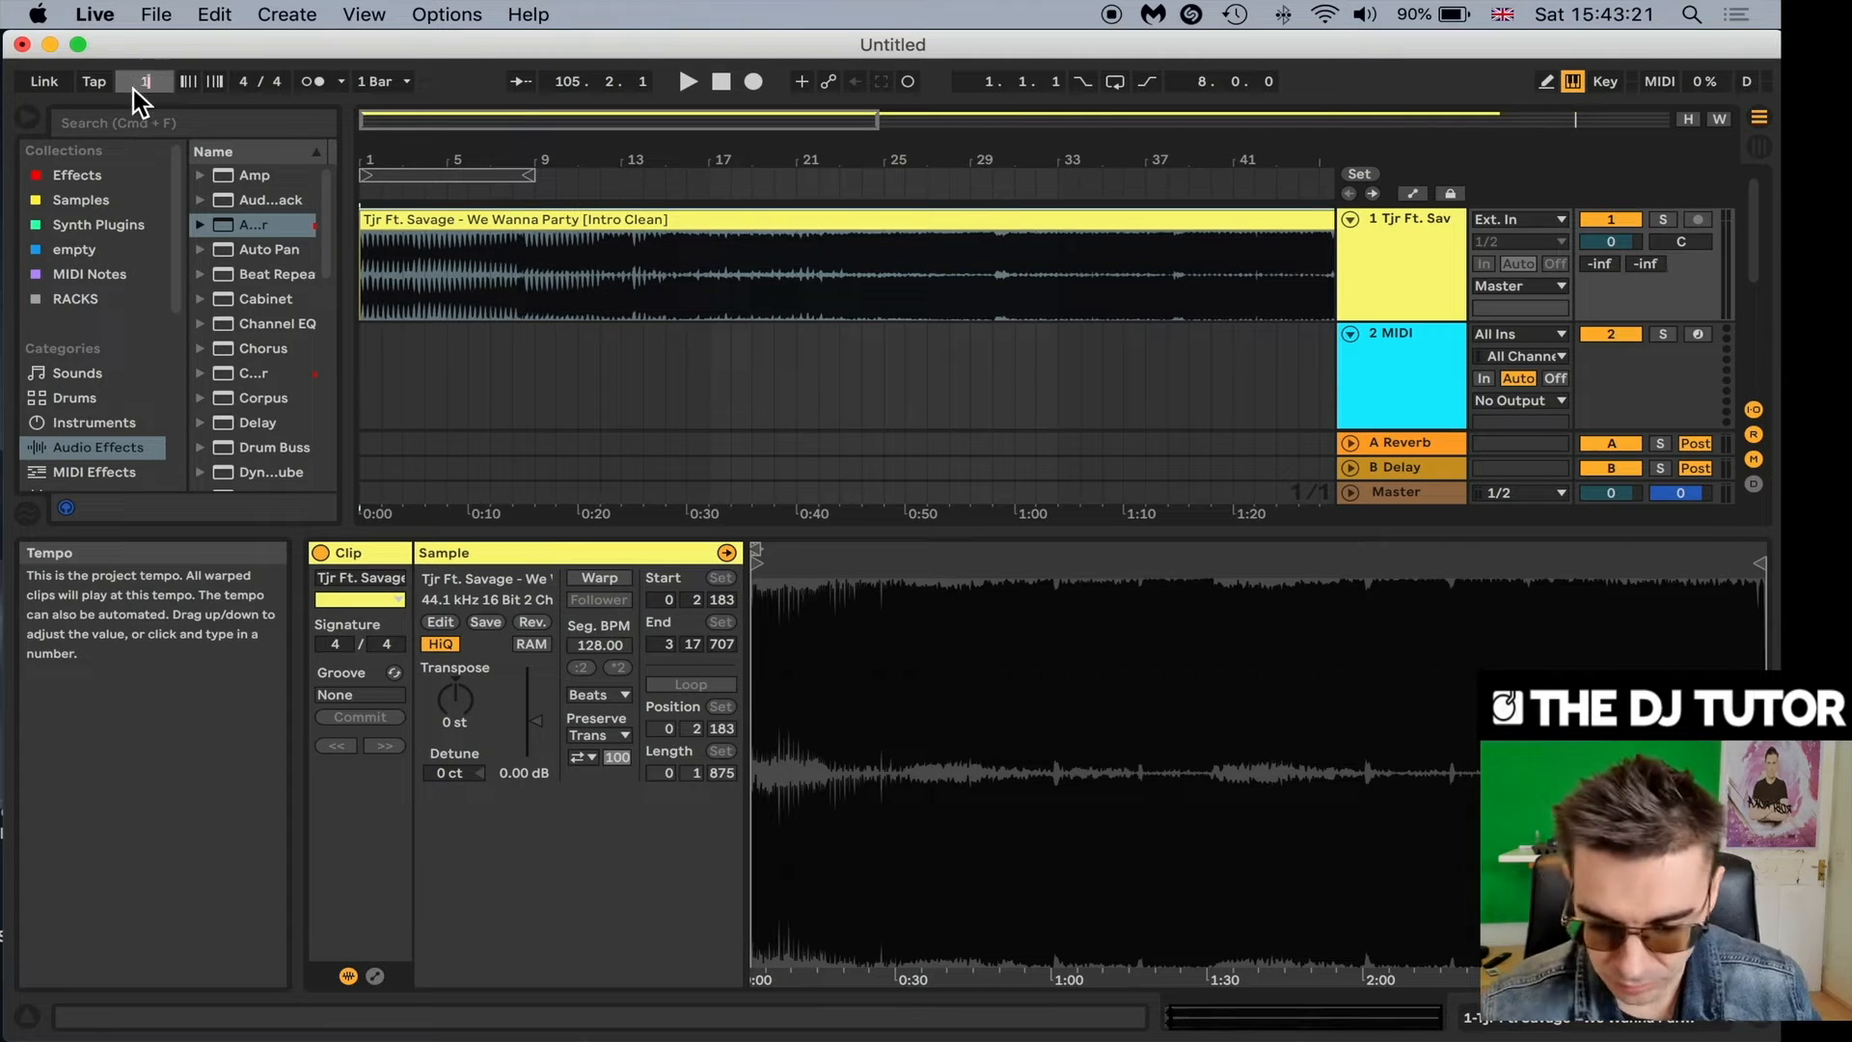
text(12)
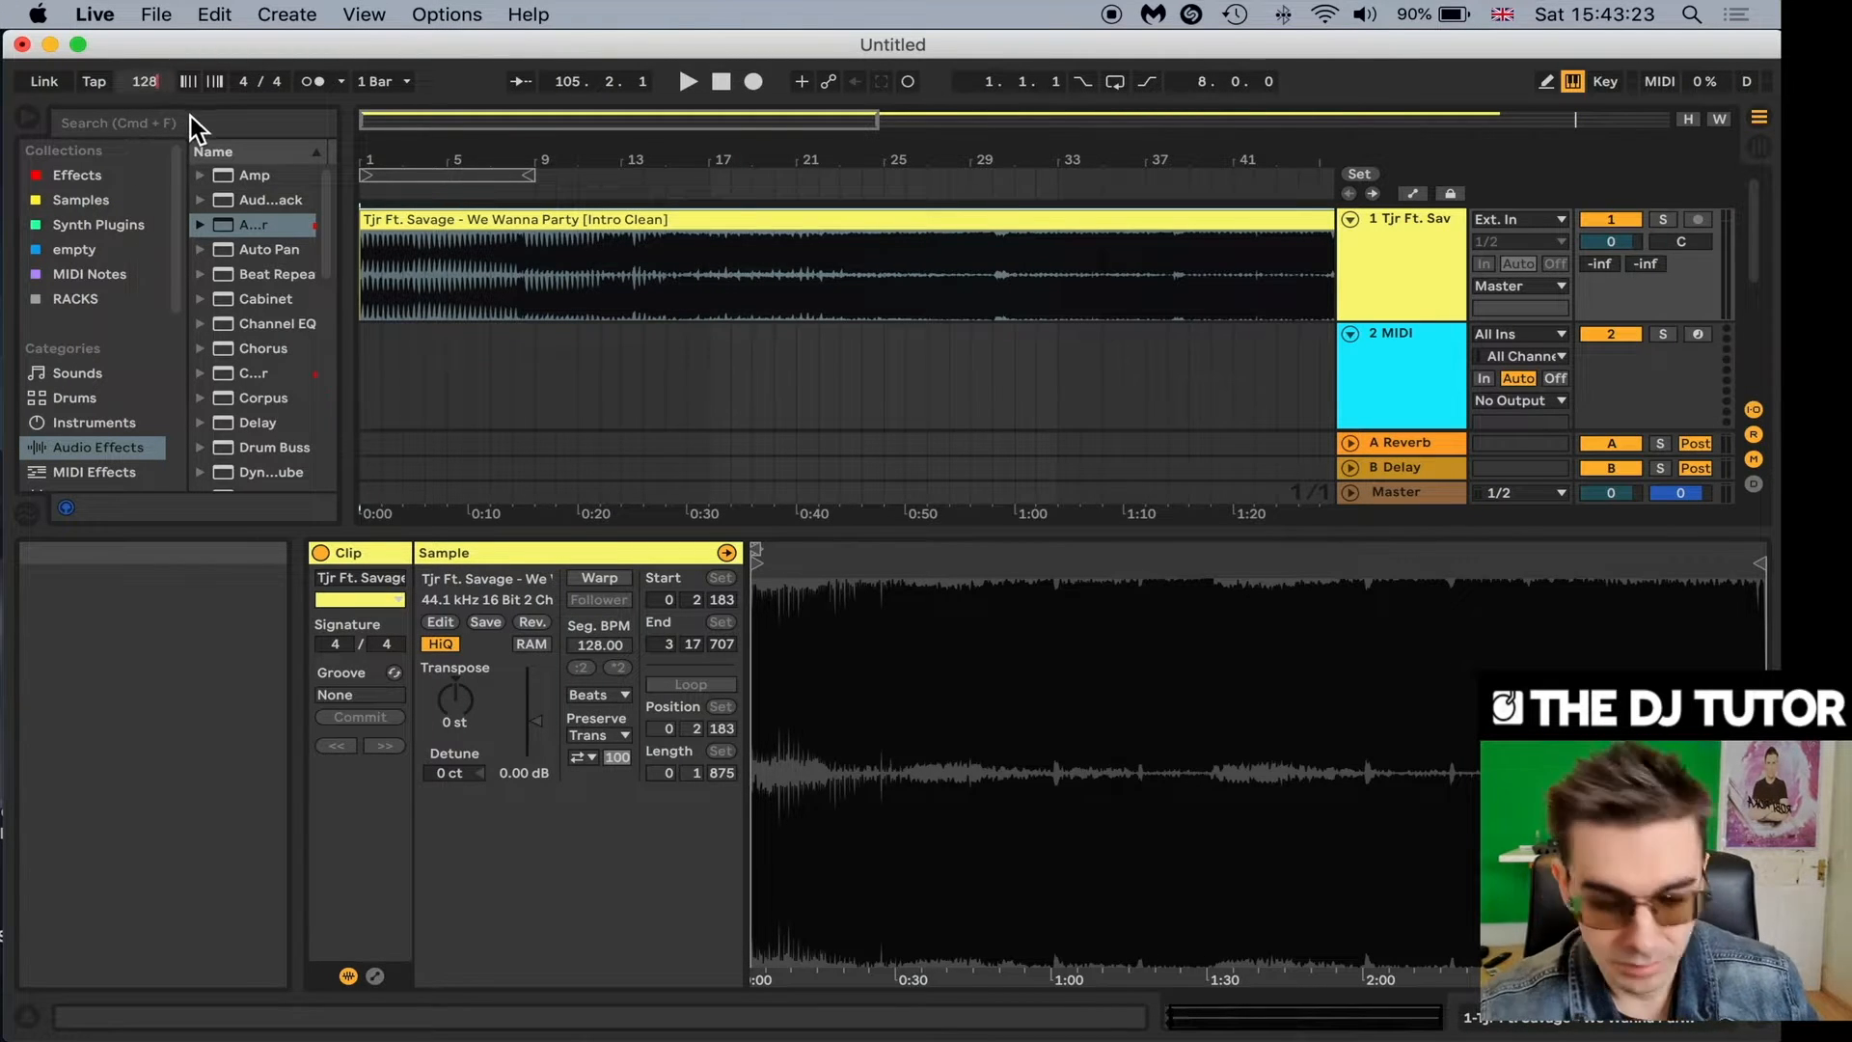
text(8)
key(Return)
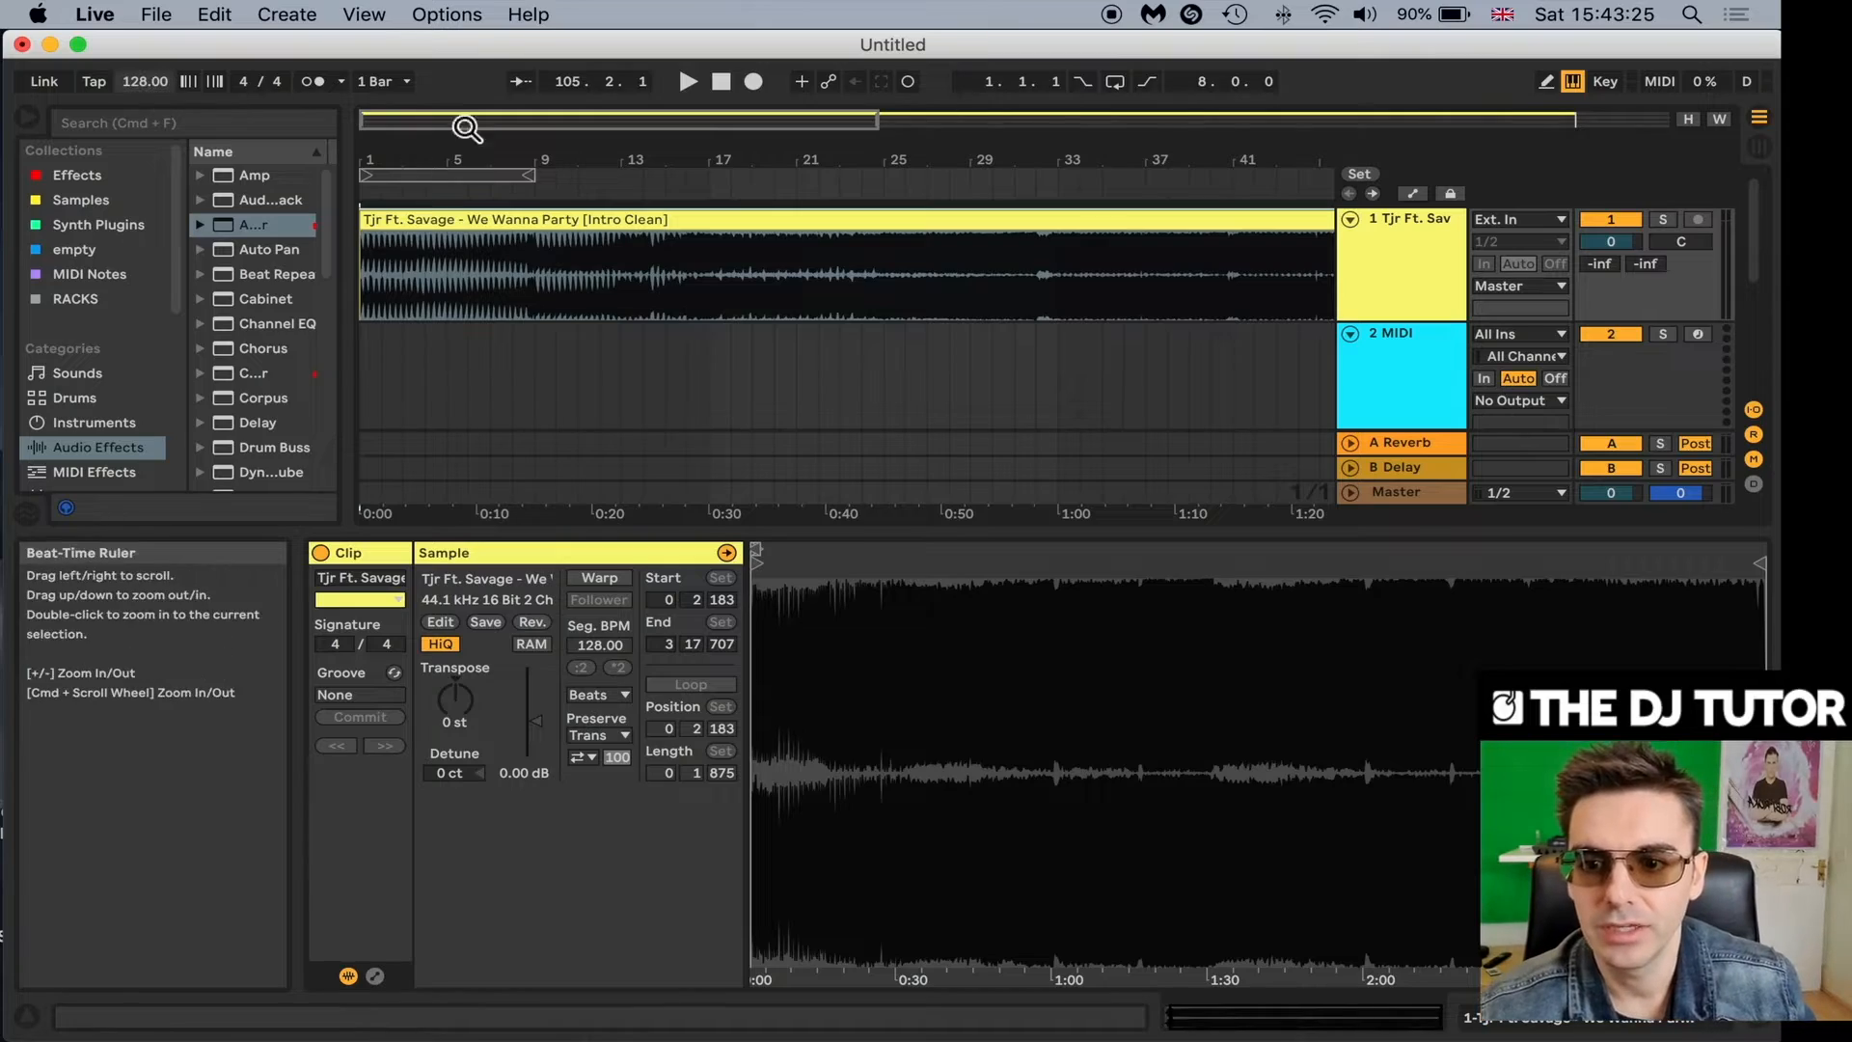
Switch back to rekordbox and search the collection for "fiesta loca".
key(ctrl+Up)
click(280, 106)
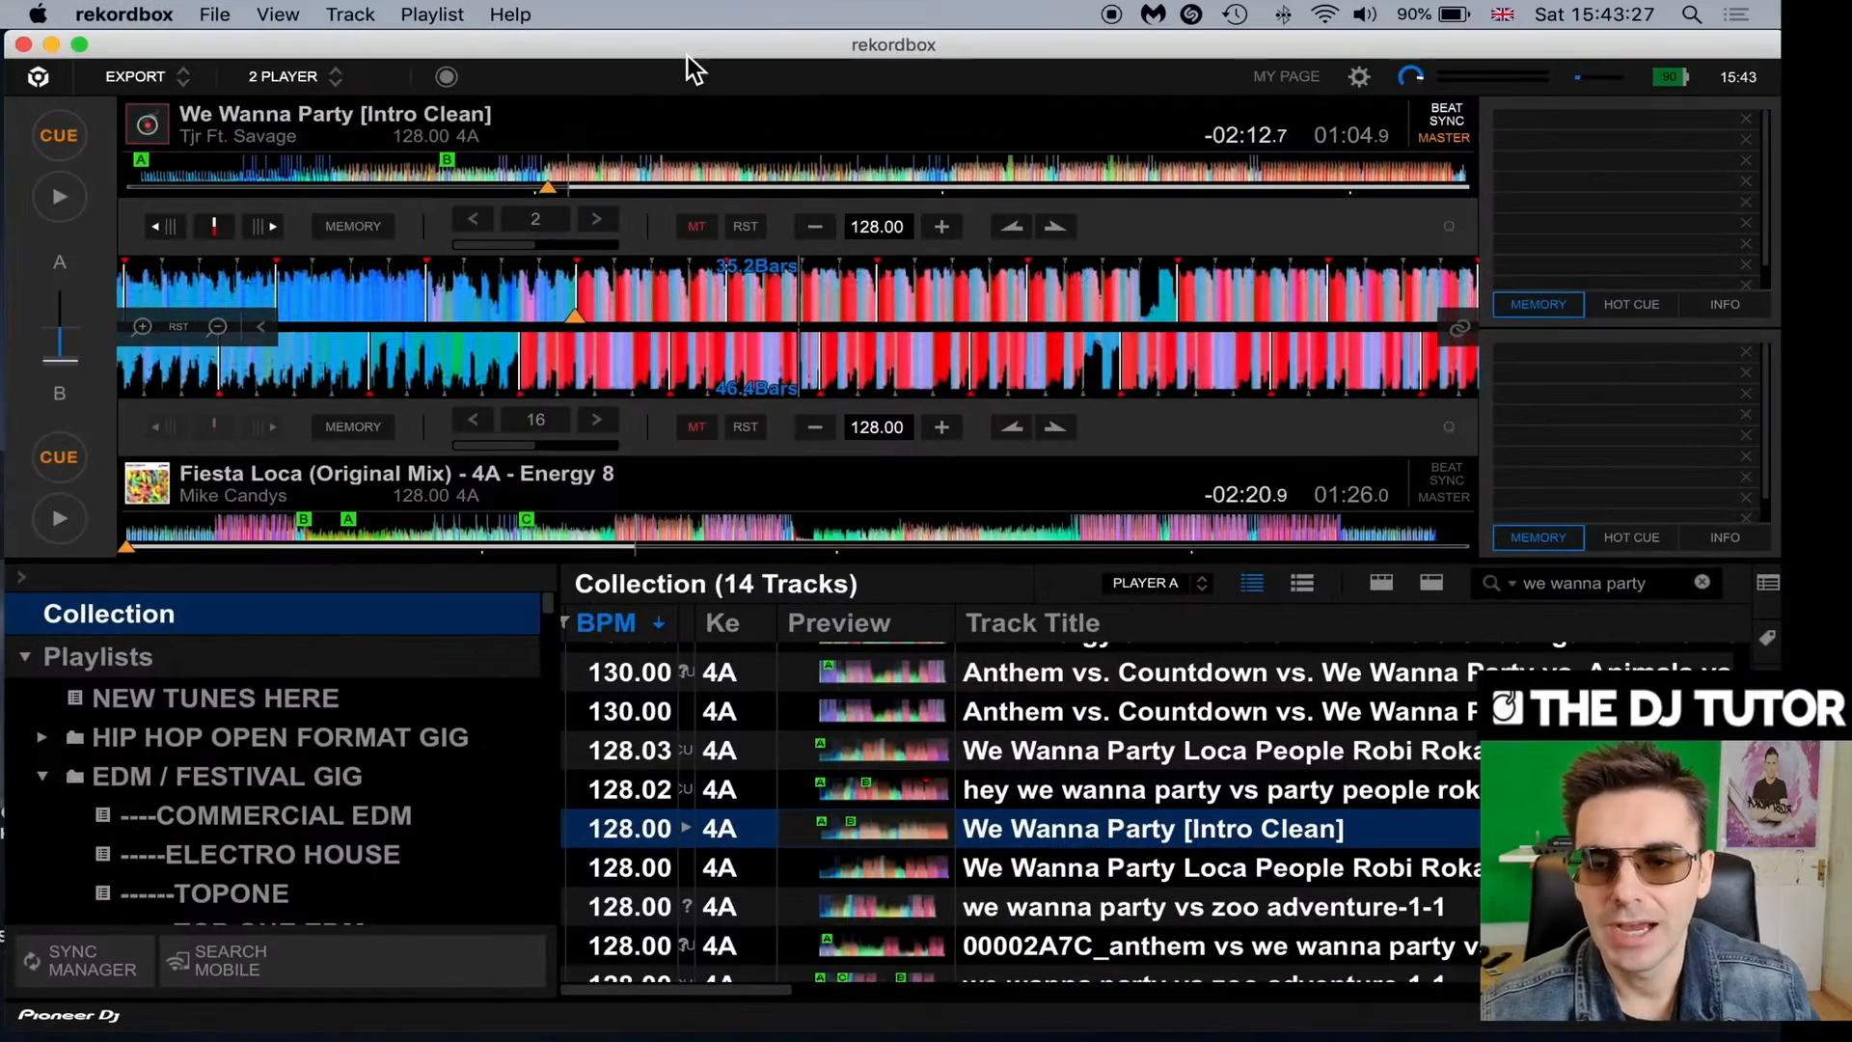
click(1604, 592)
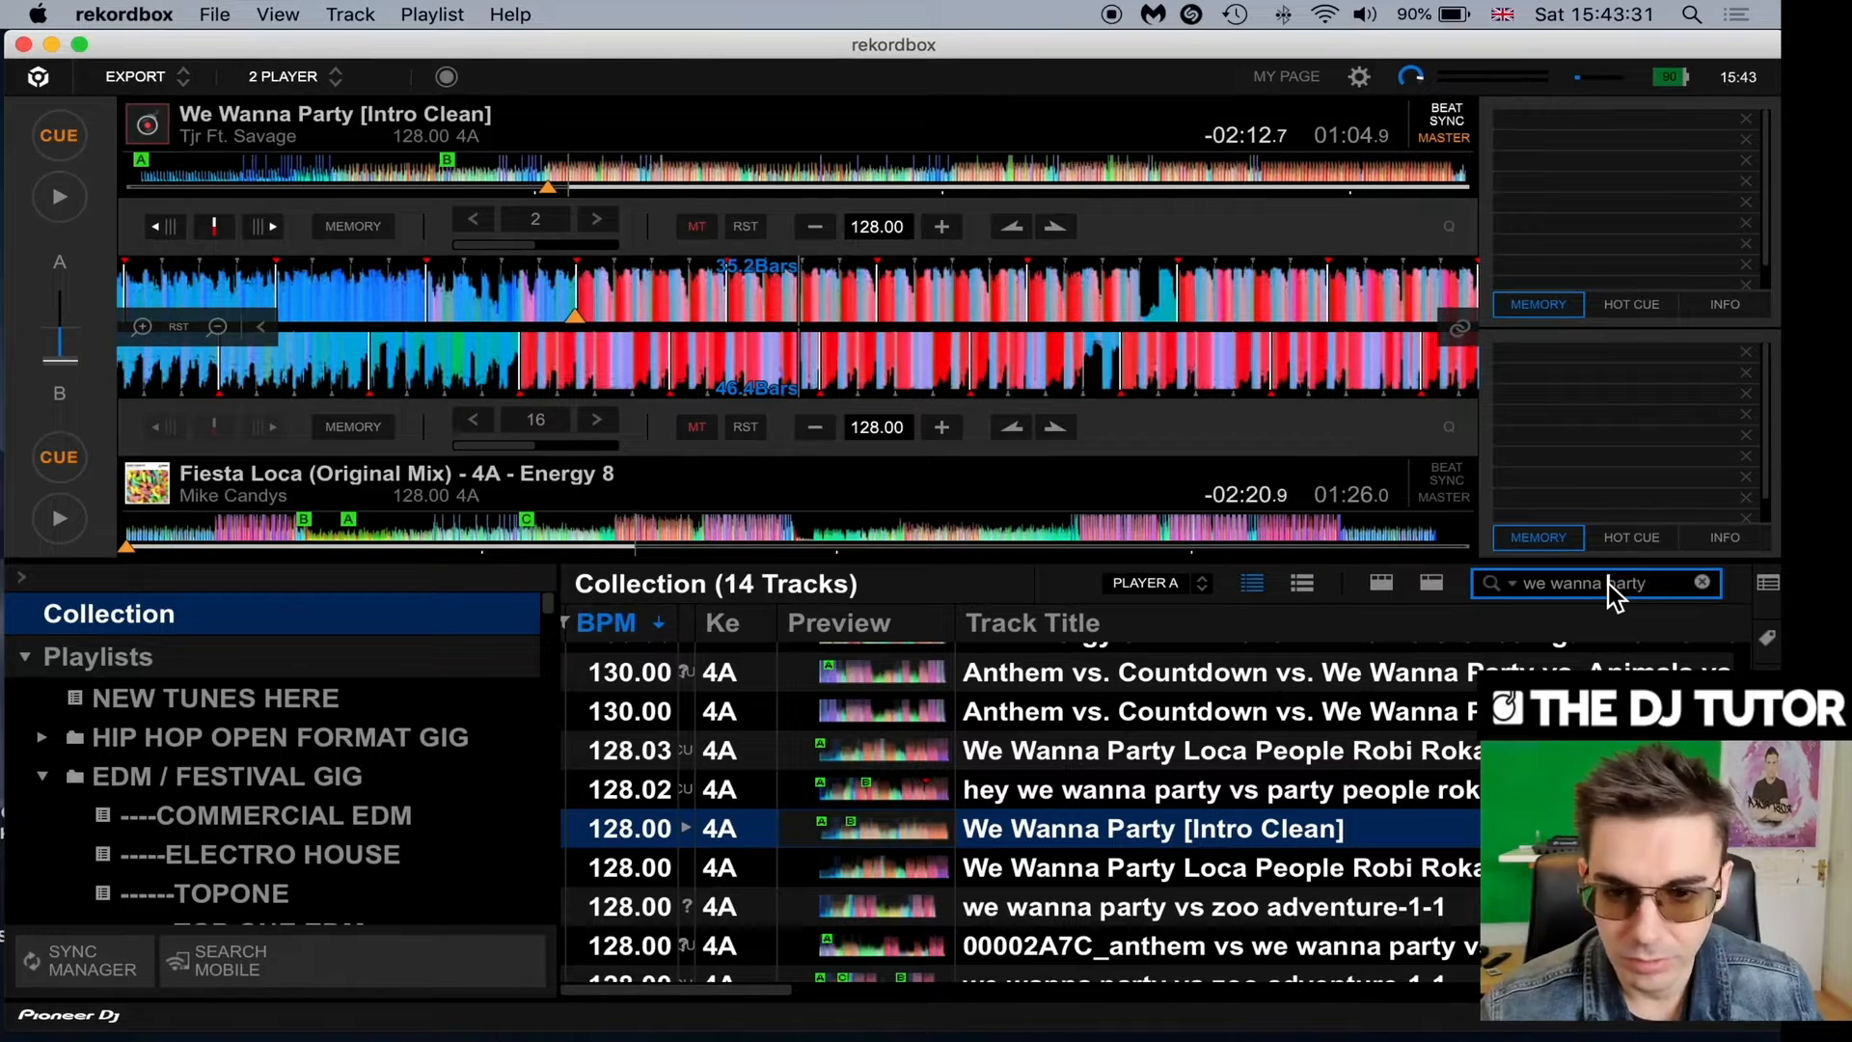
key(super+a)
text(fiesta )
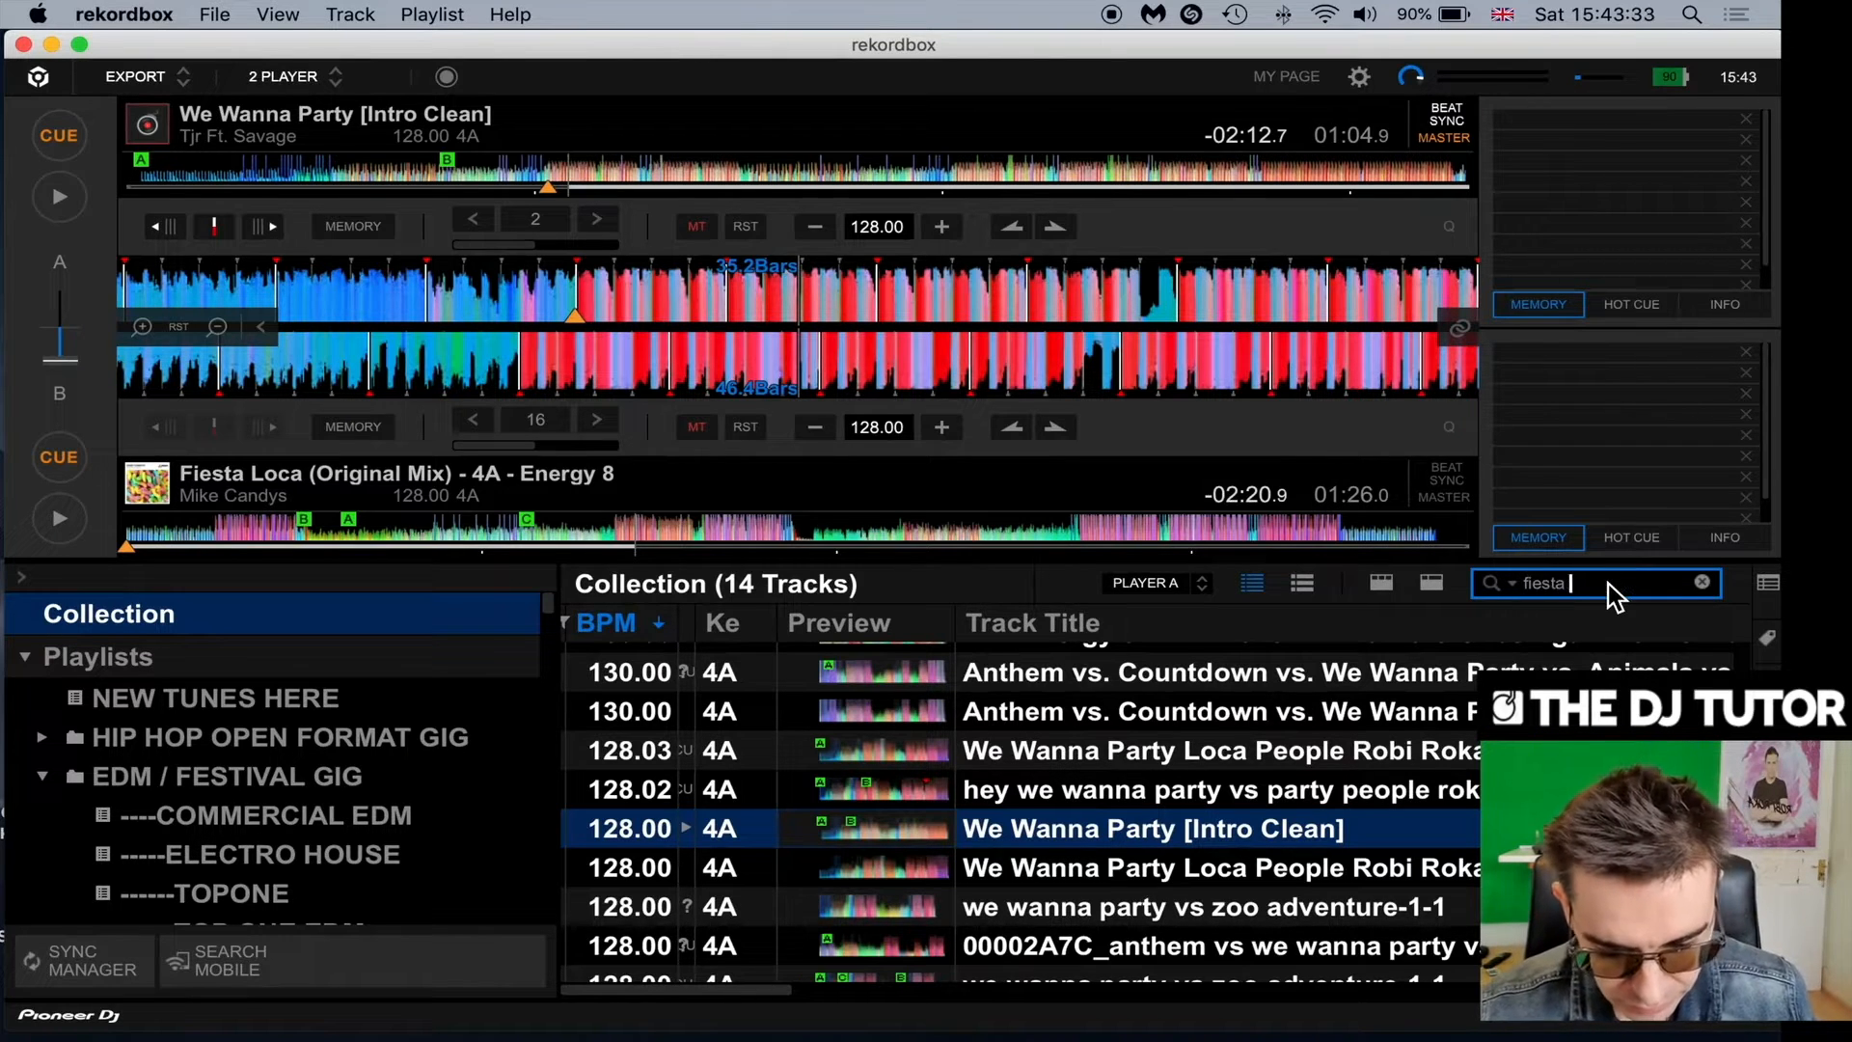
text(loca)
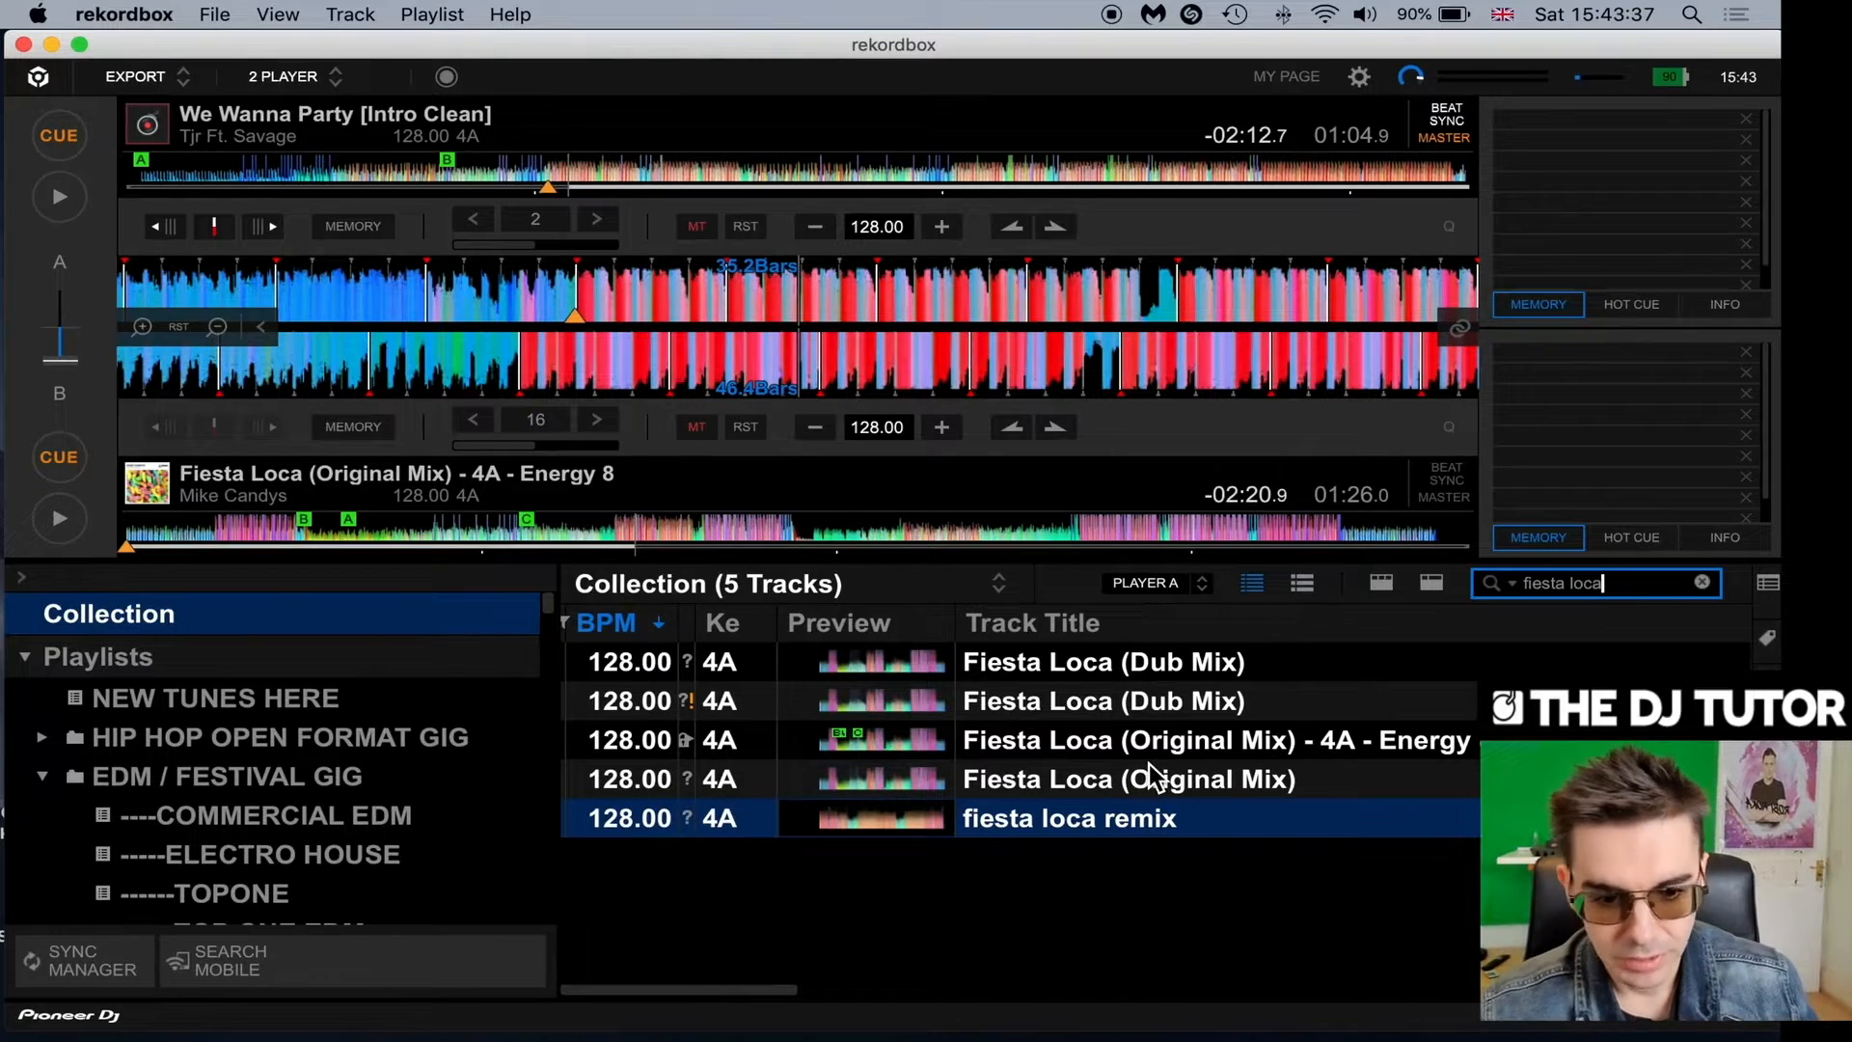
Switch back to Ableton Live and play the We Wanna Party clip from bar 1 and from bar 9.
key(ctrl+Up)
click(517, 81)
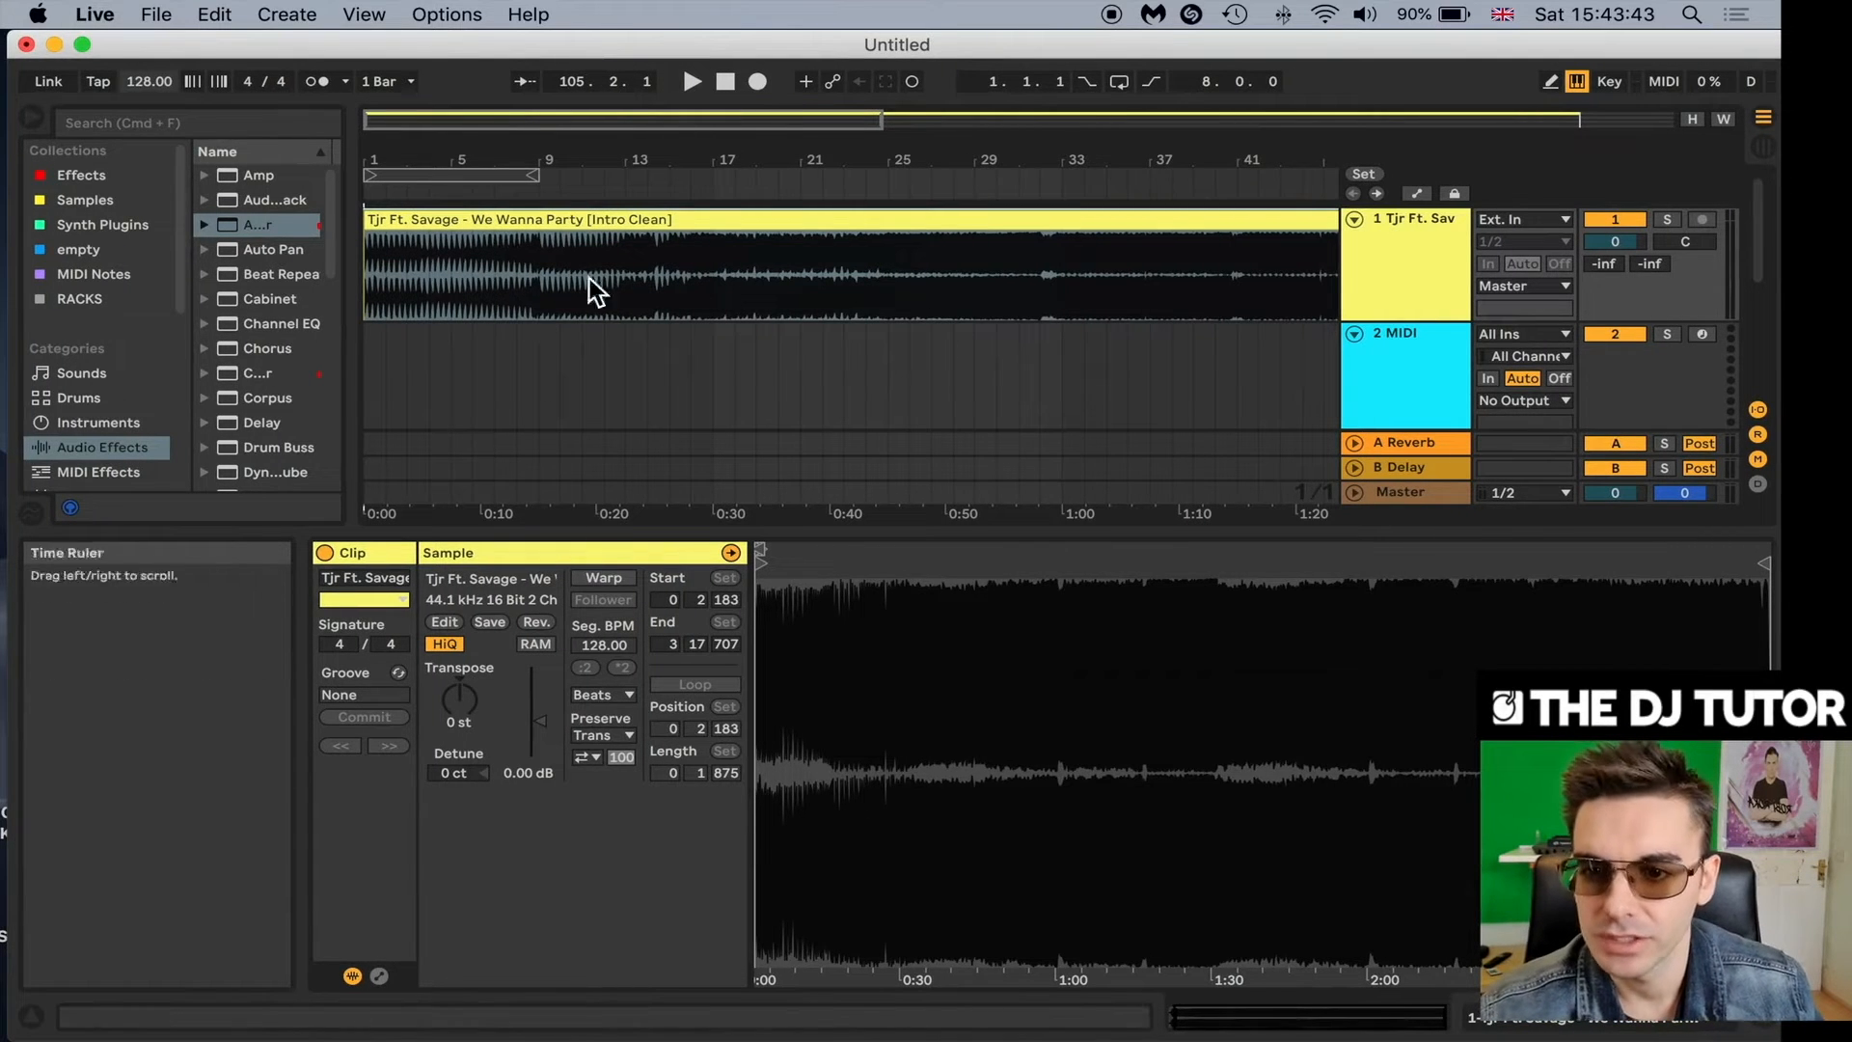
click(467, 182)
click(467, 178)
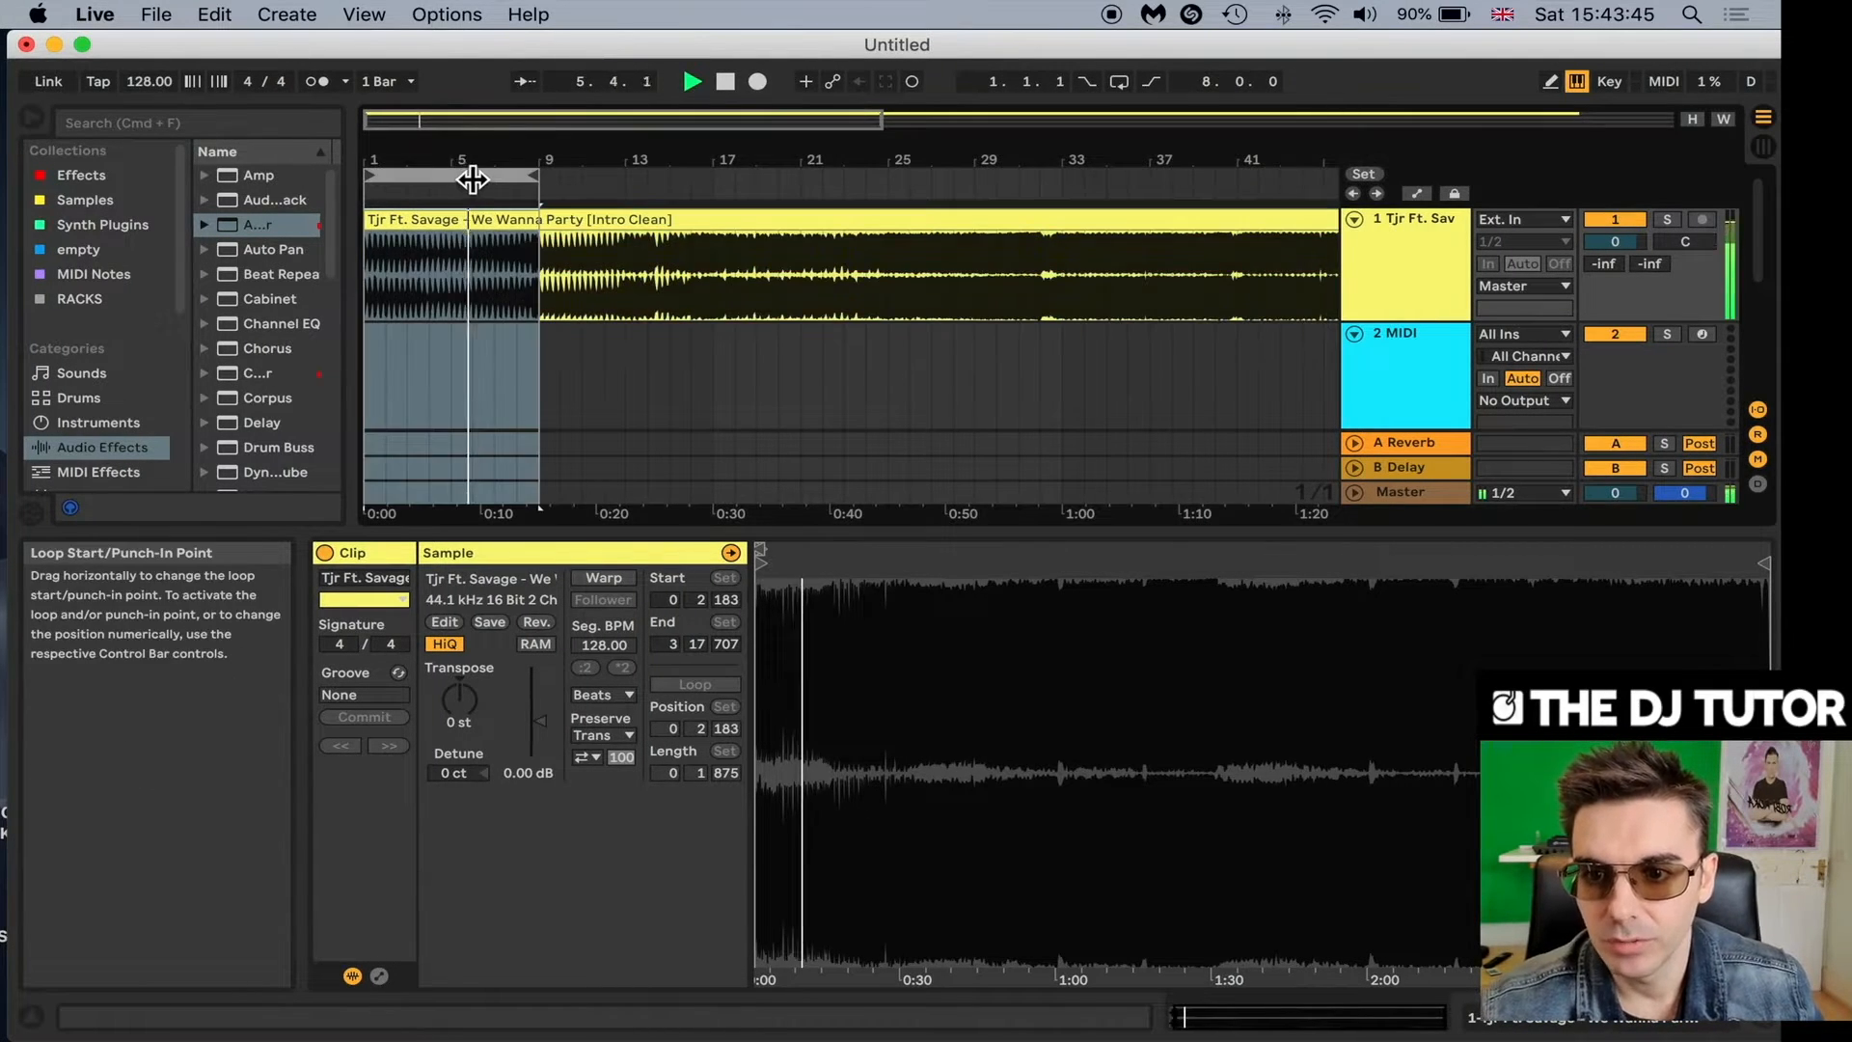
key(space)
key(space)
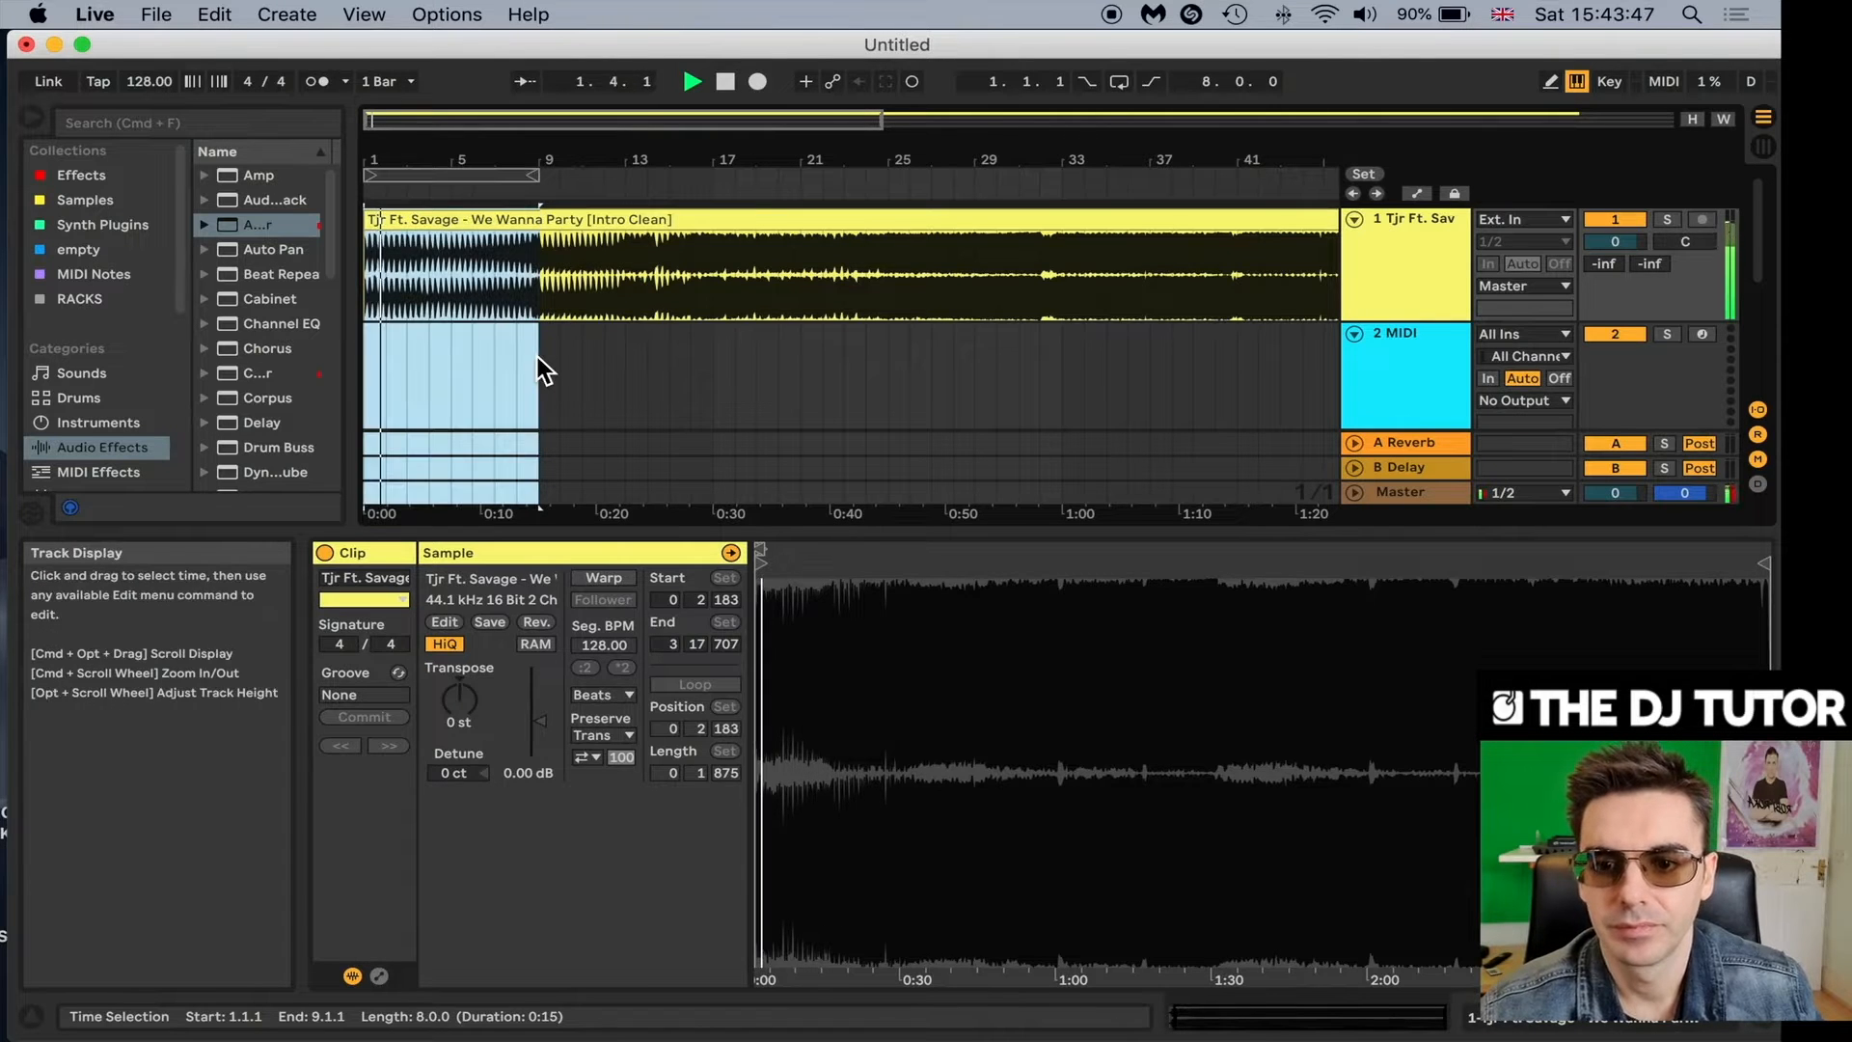
click(539, 357)
key(space)
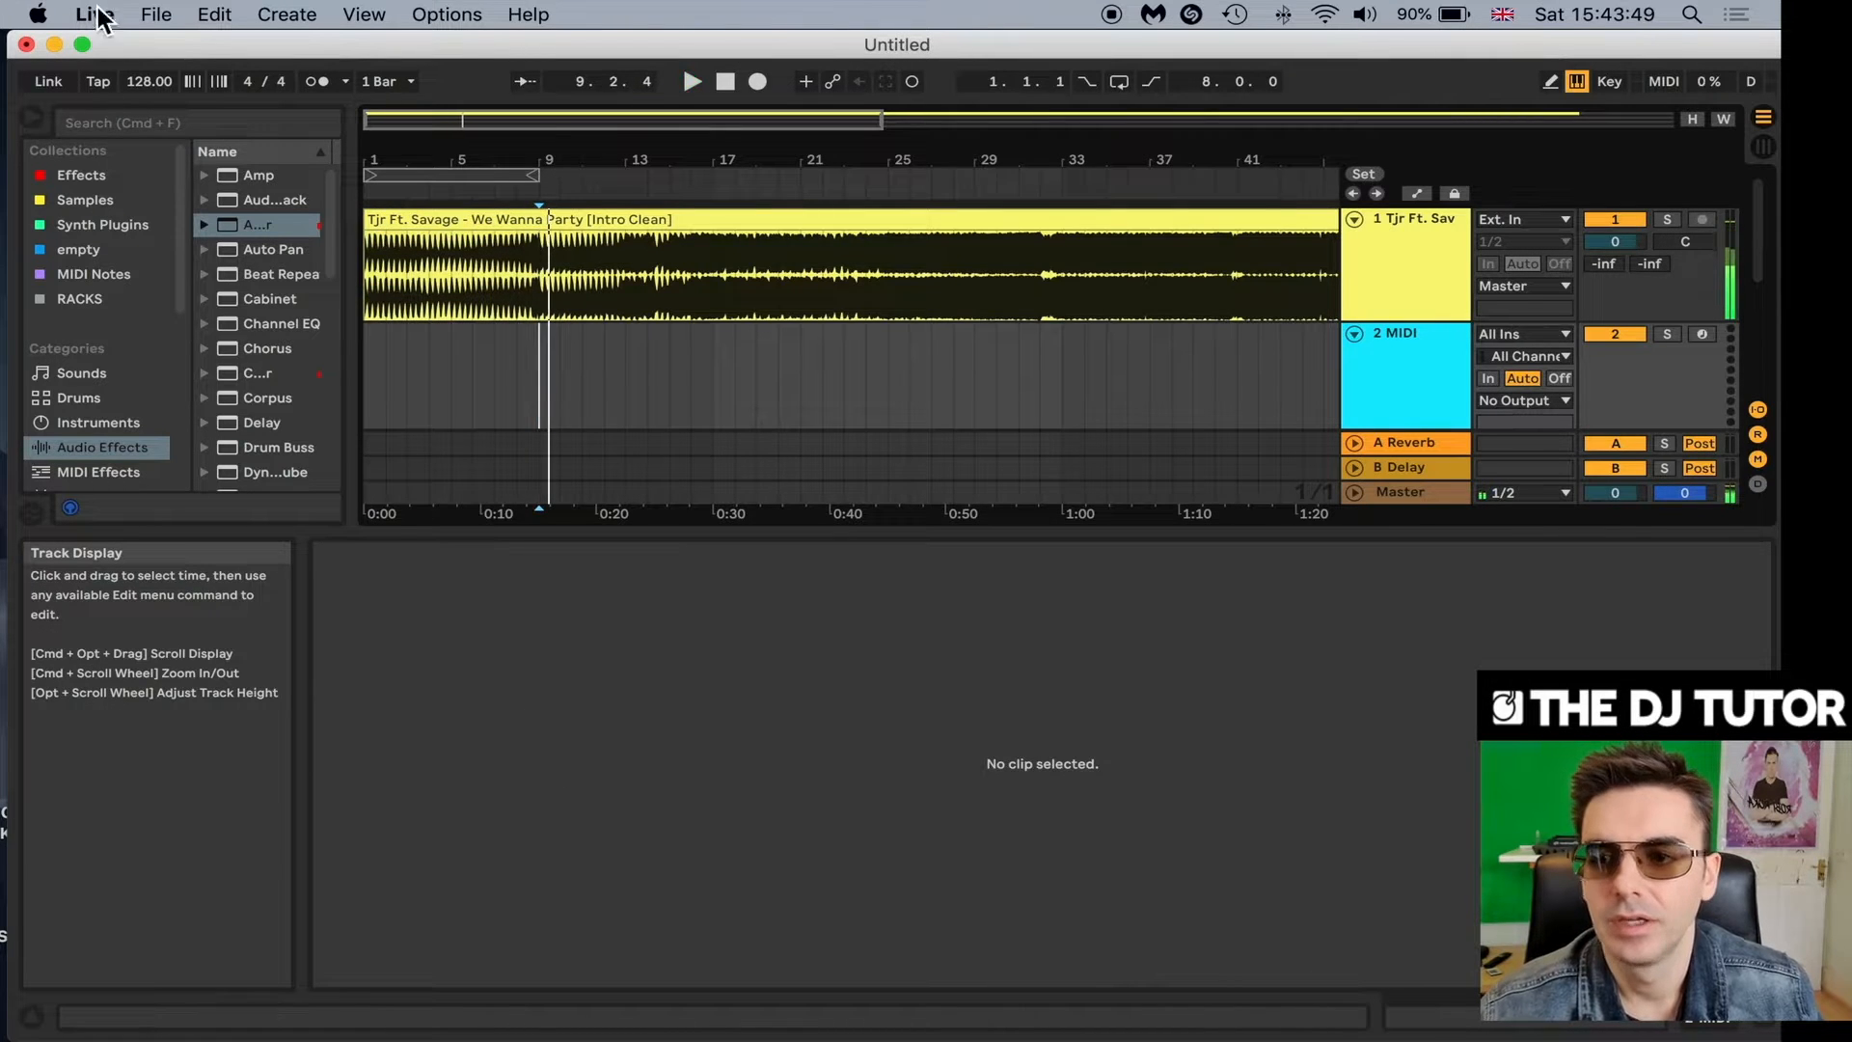
Shift the eight-bar loop to bar 9 and bar 17, playing the We Wanna Party clip from each position.
drag(507, 190, 665, 190)
click(537, 278)
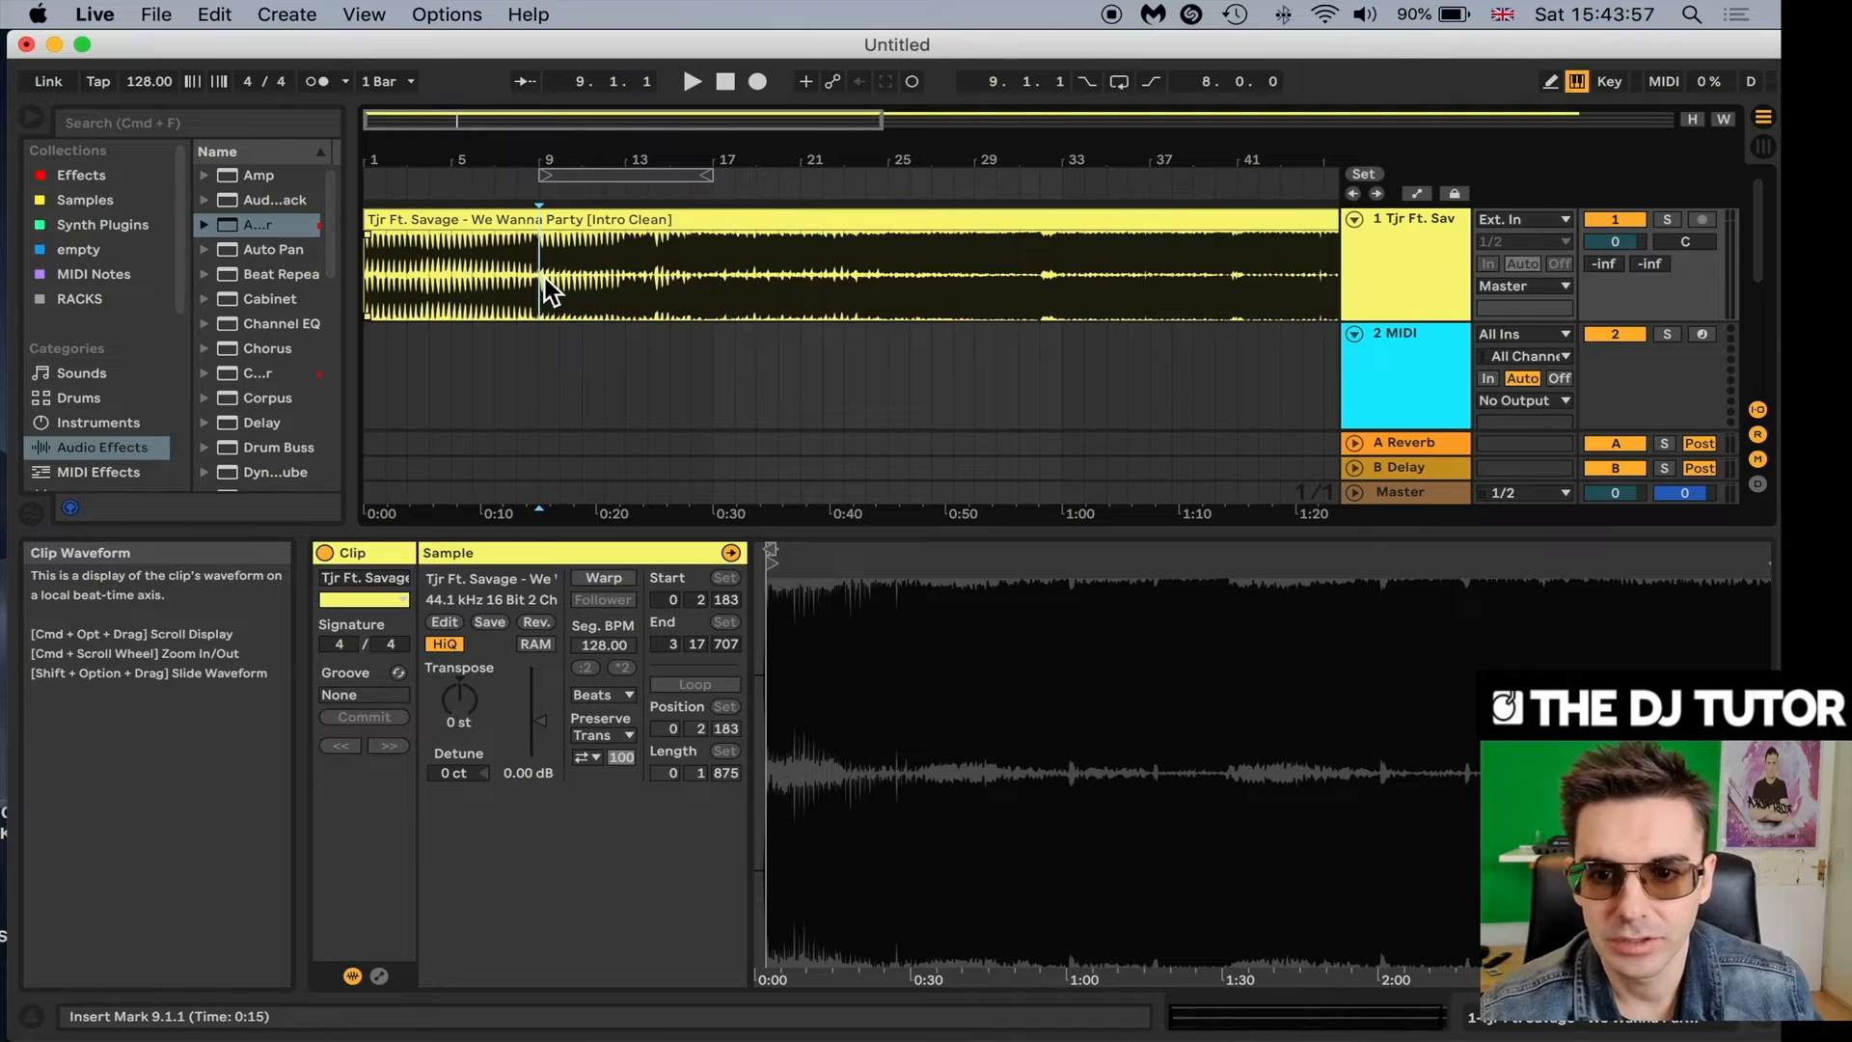
key(space)
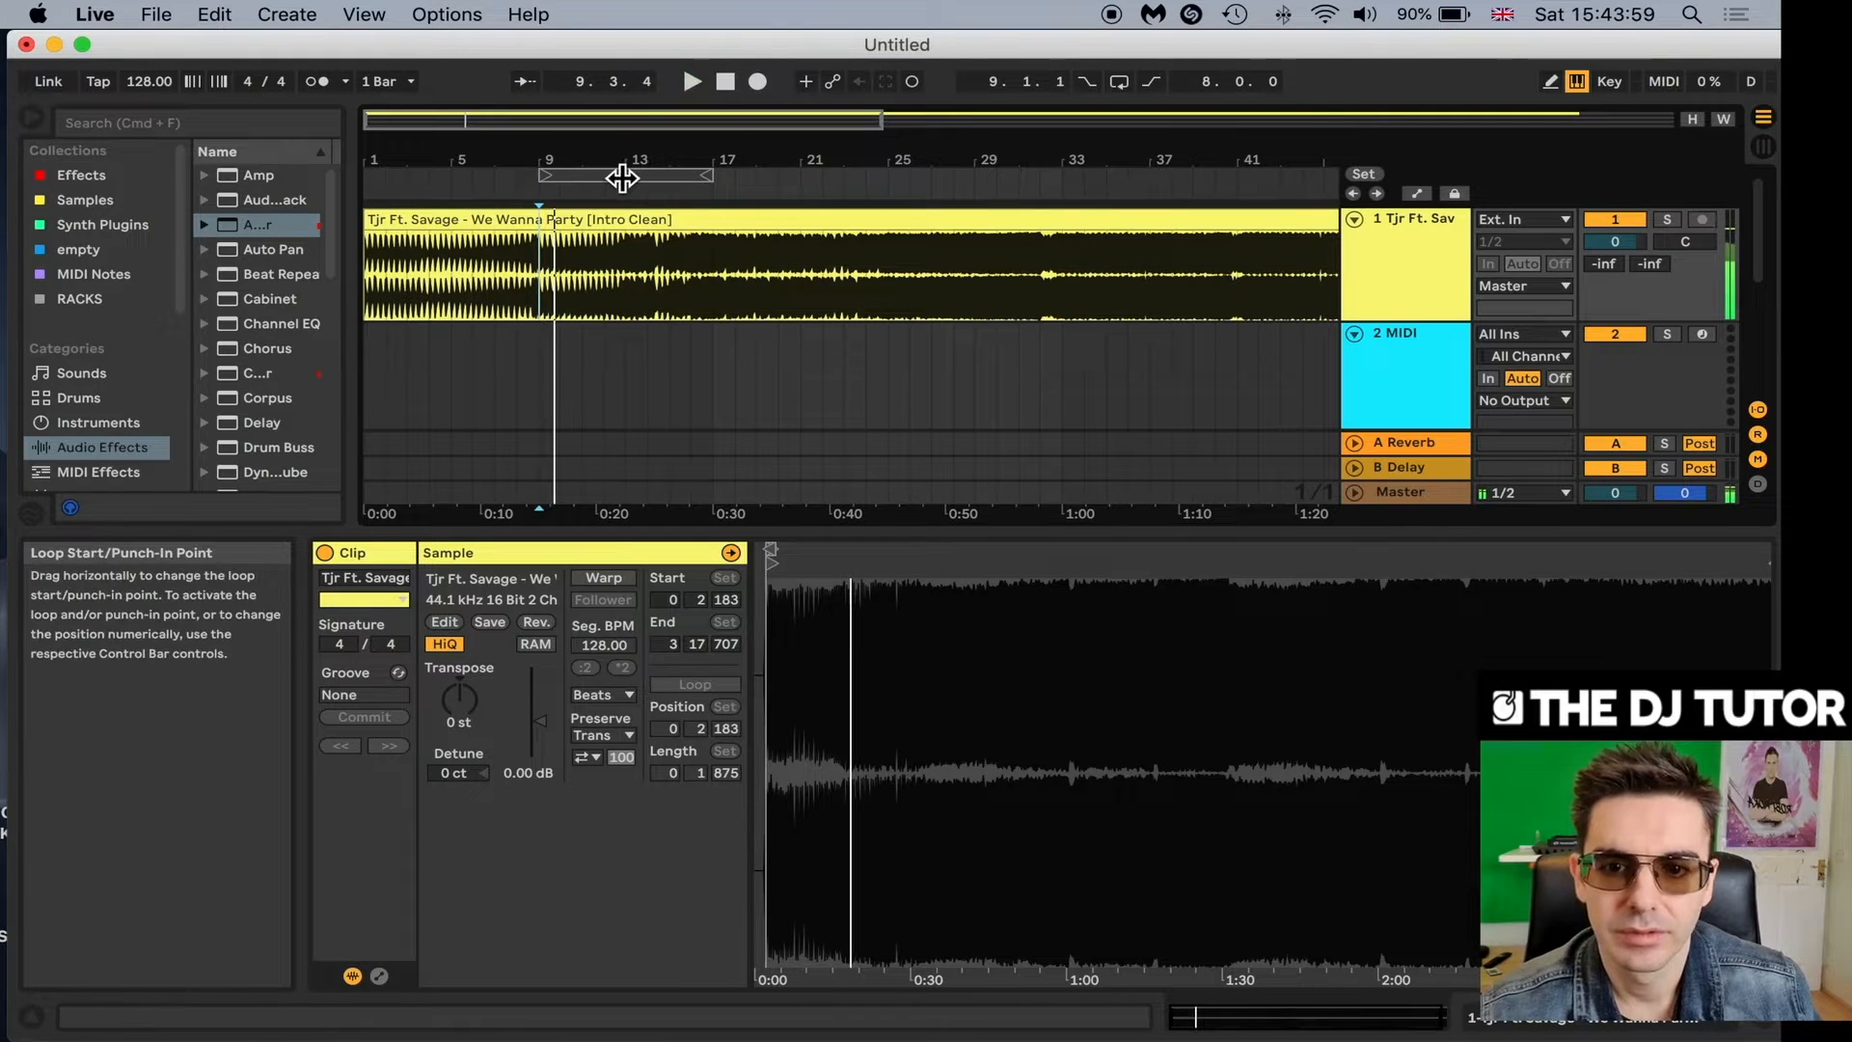
key(space)
drag(620, 174, 801, 201)
click(714, 277)
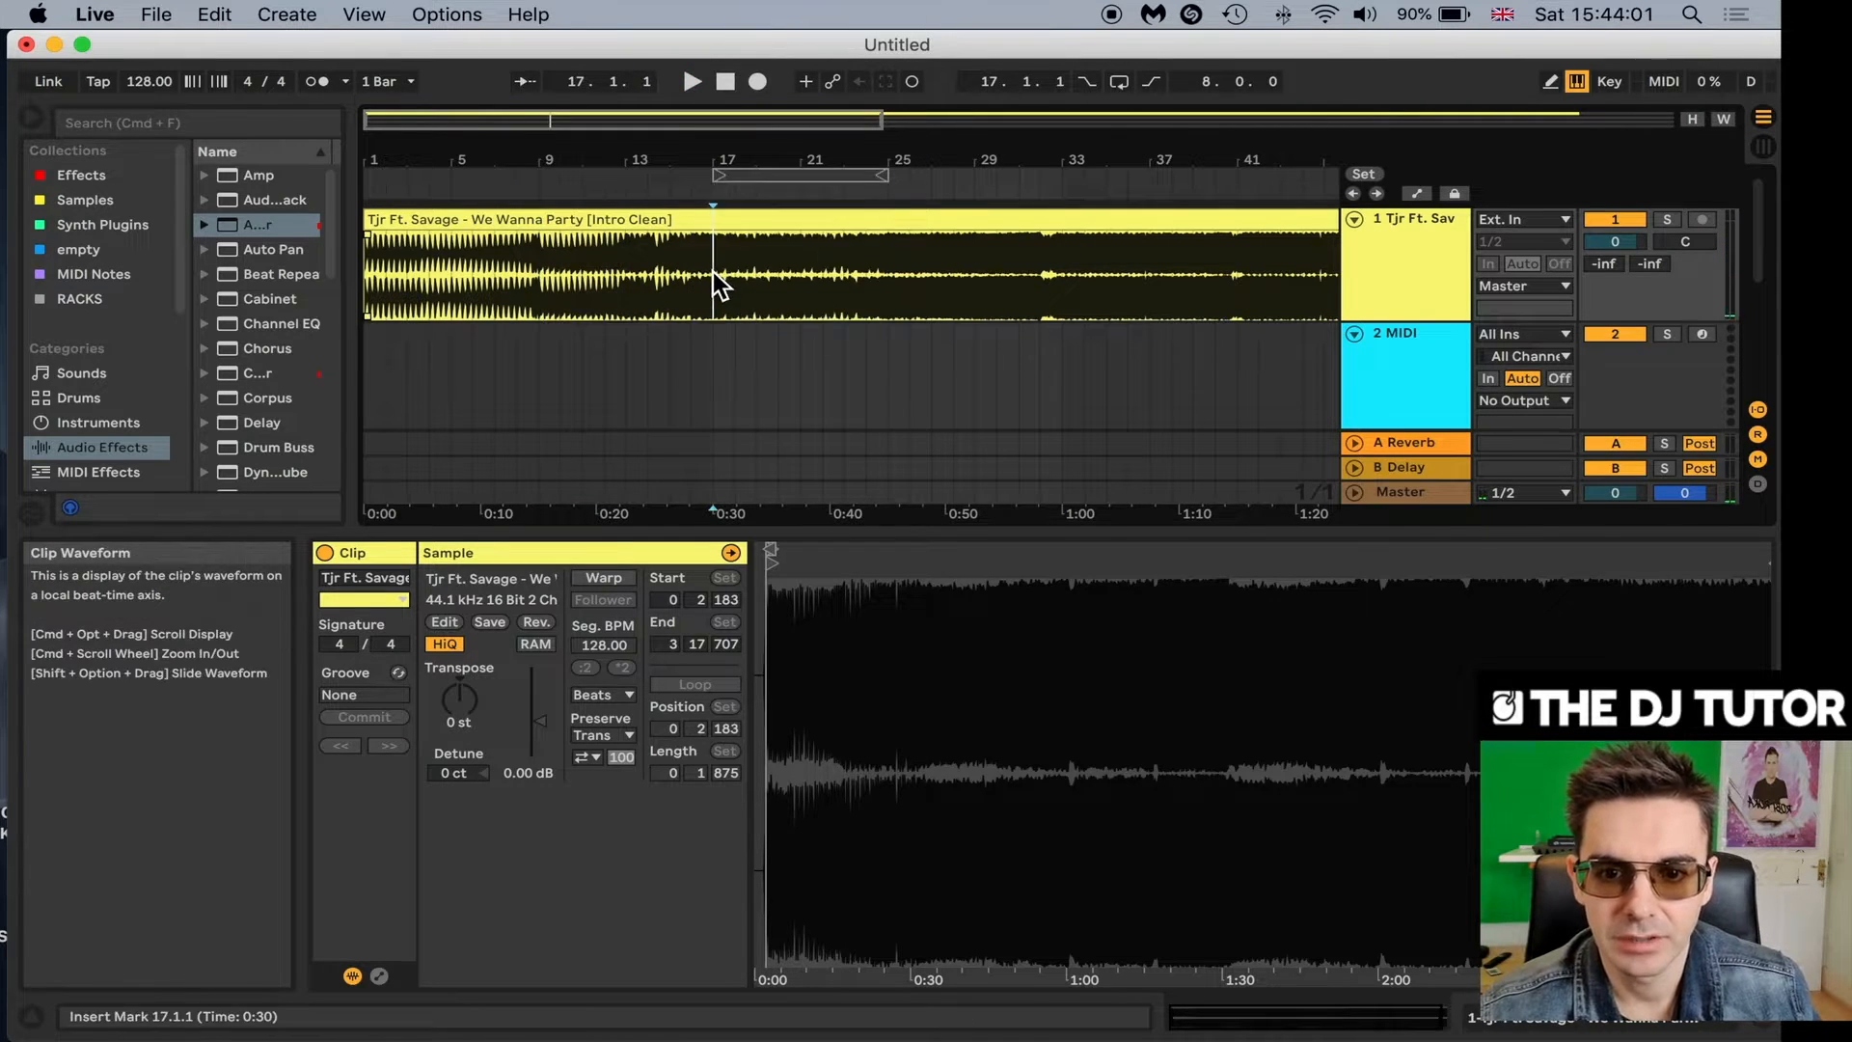
key(space)
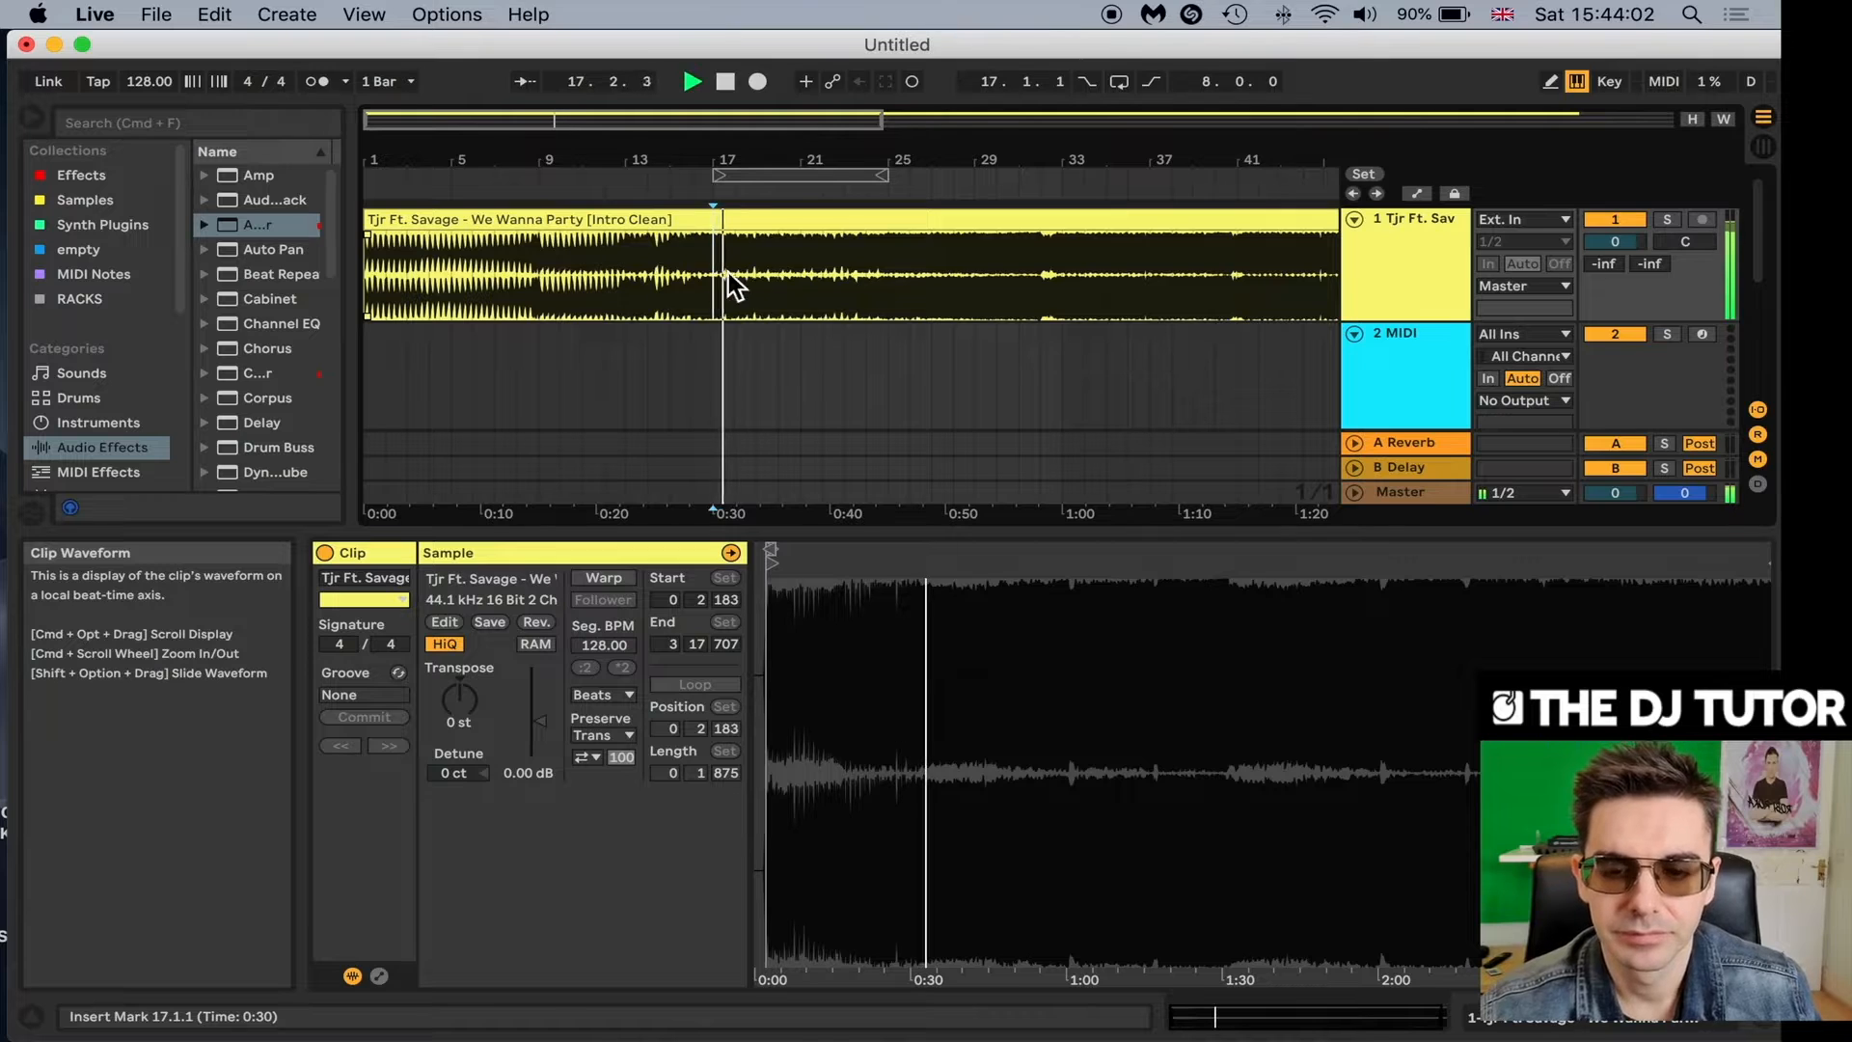
key(space)
Move the eight-bar loop to bar 25 and play the We Wanna Party clip from there.
click(797, 182)
drag(798, 182, 974, 188)
key(space)
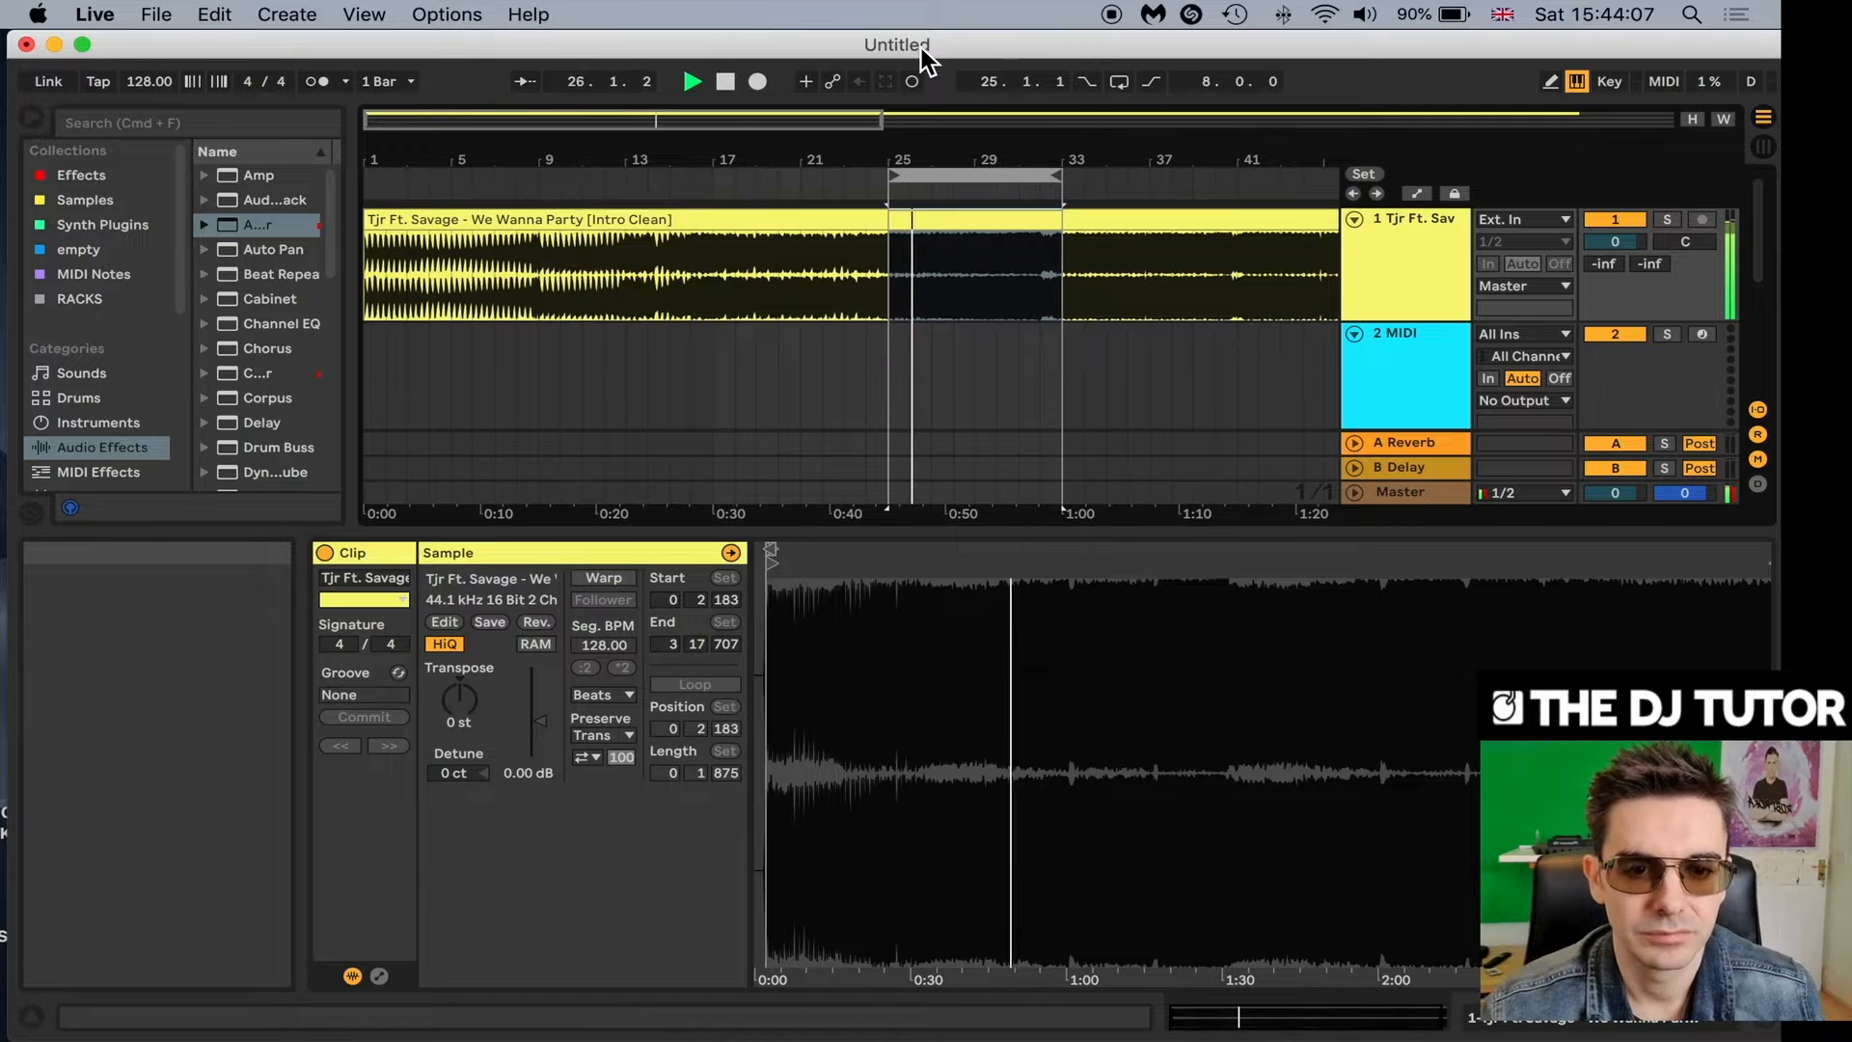
key(space)
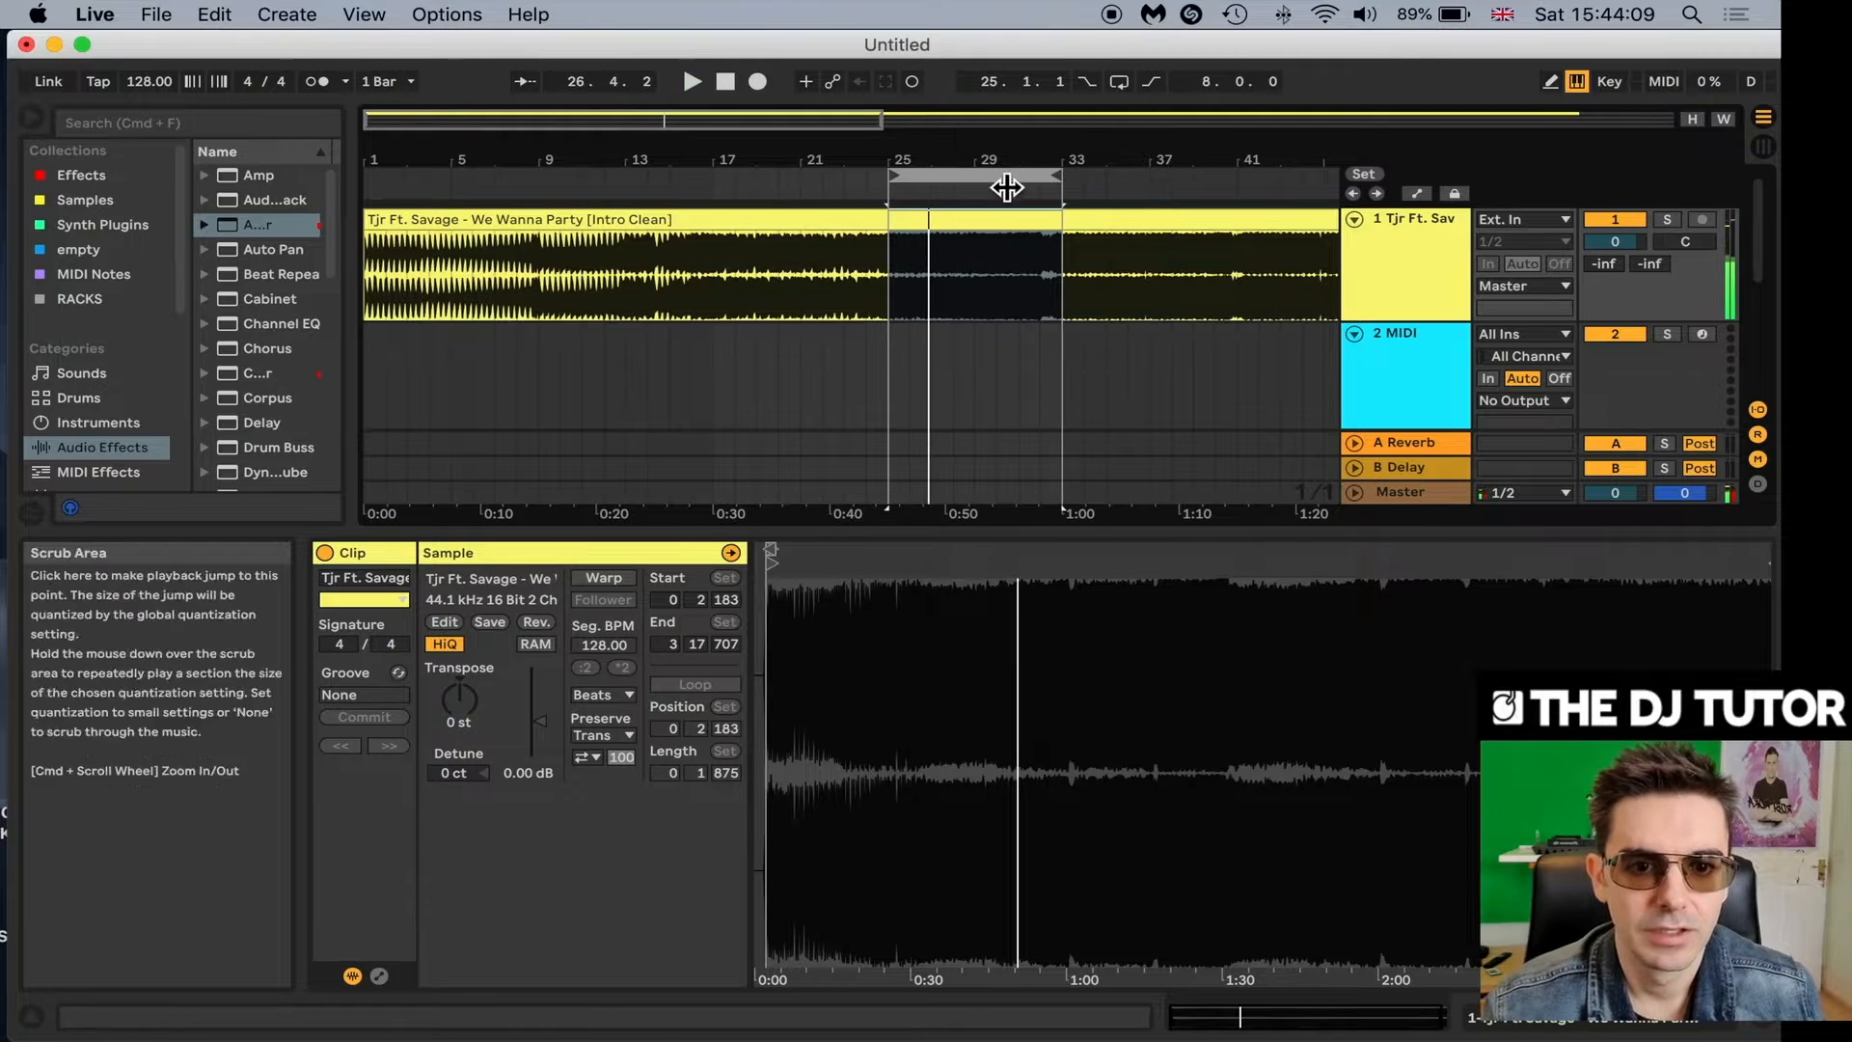
drag(1004, 183, 959, 185)
key(space)
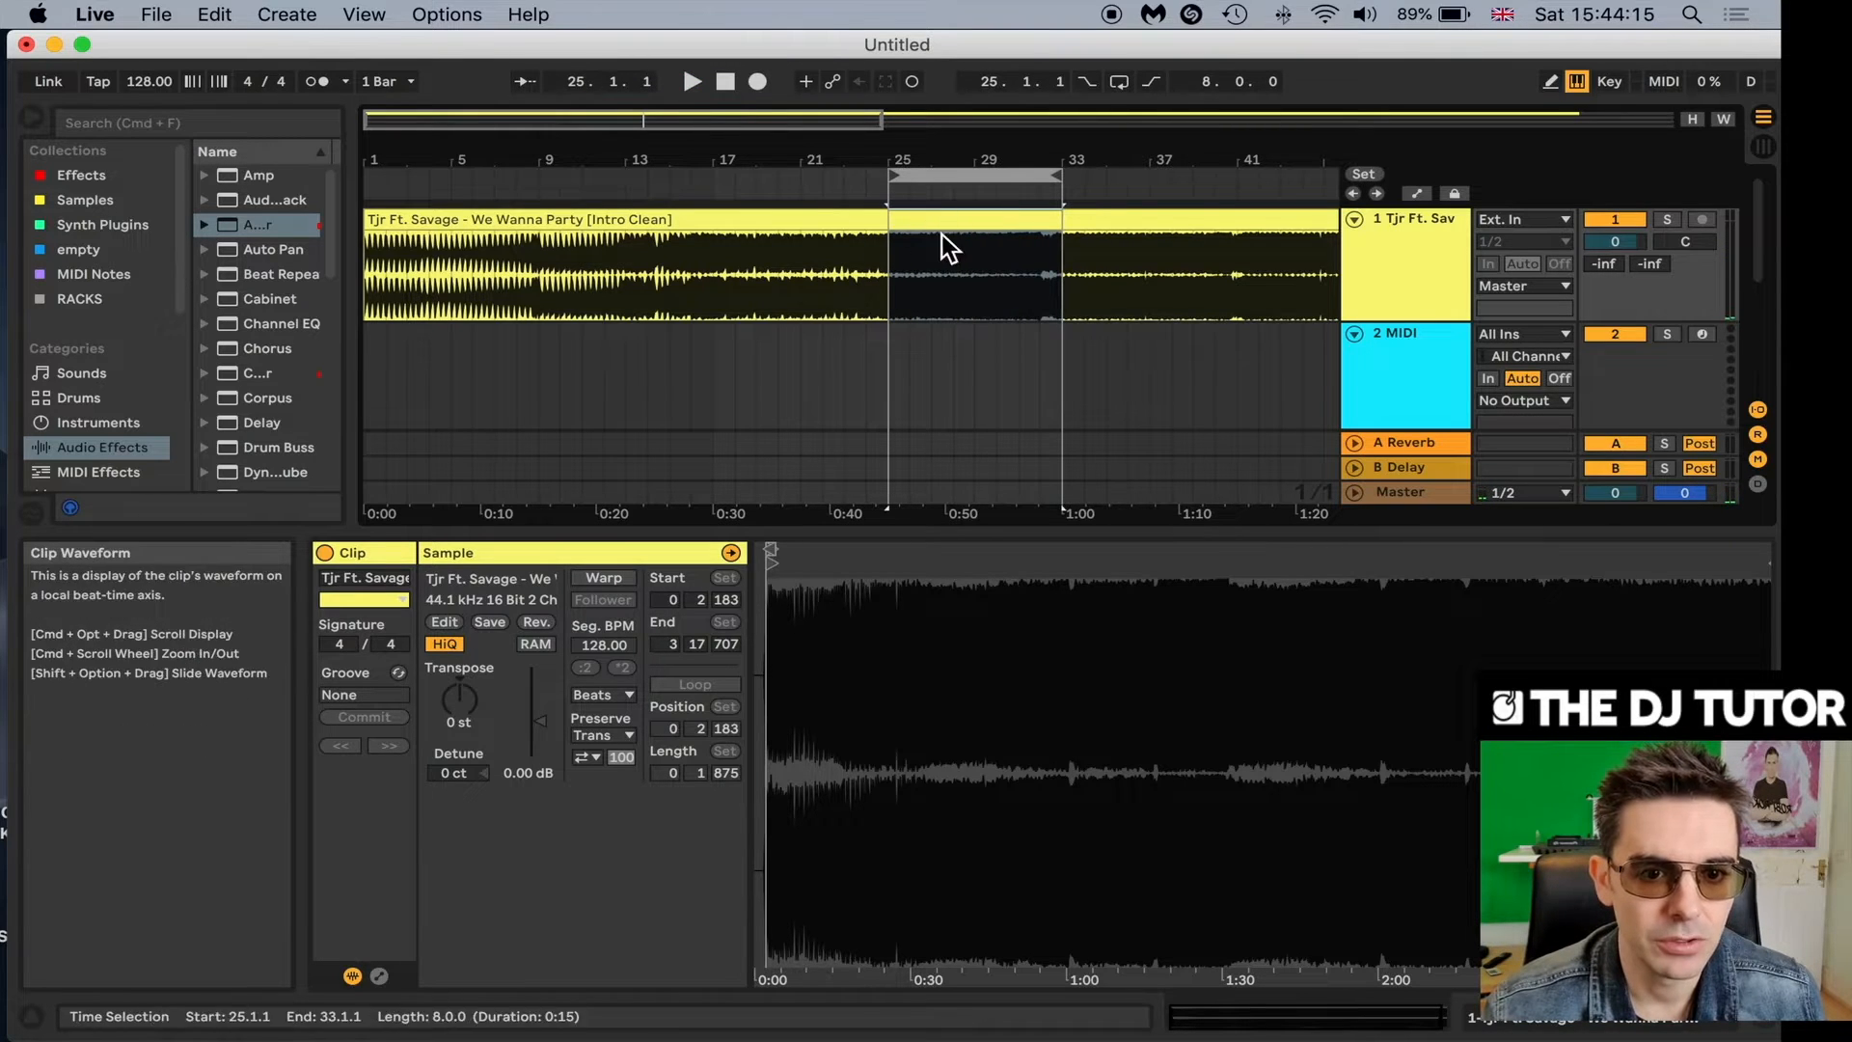
key(space)
key(space)
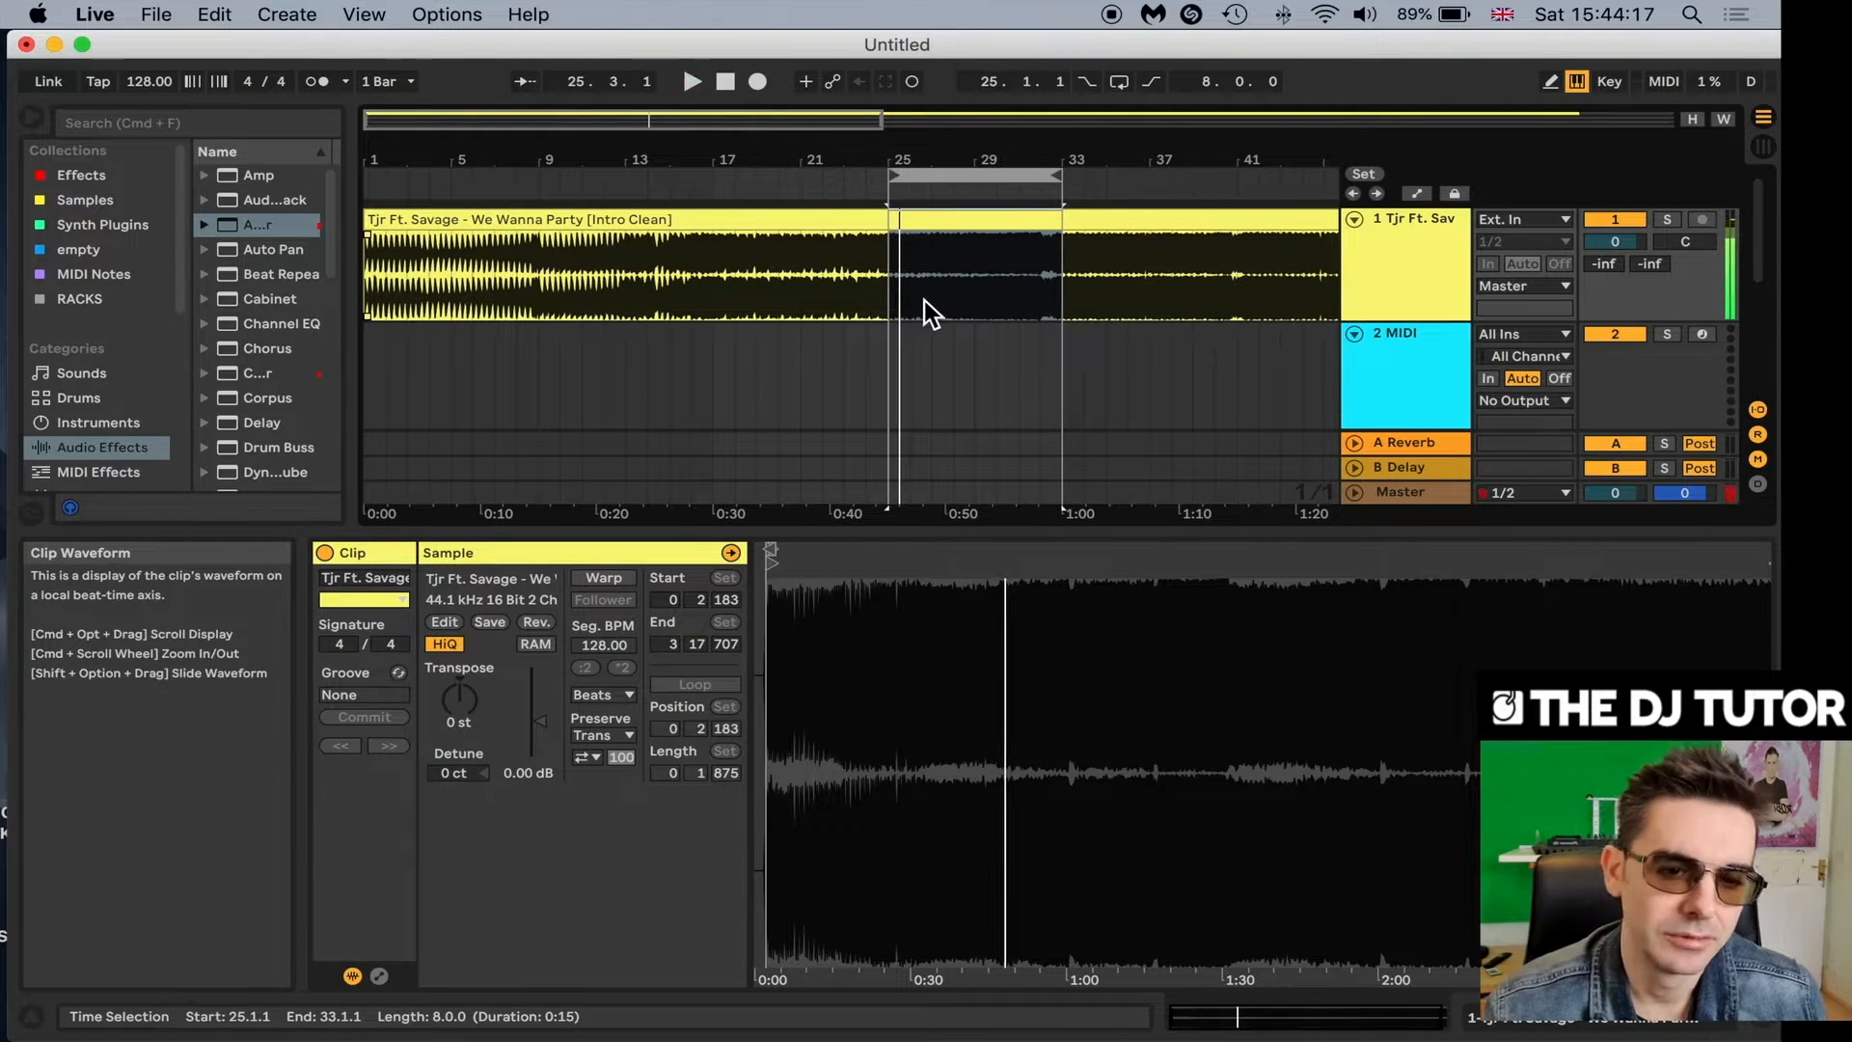
click(1009, 298)
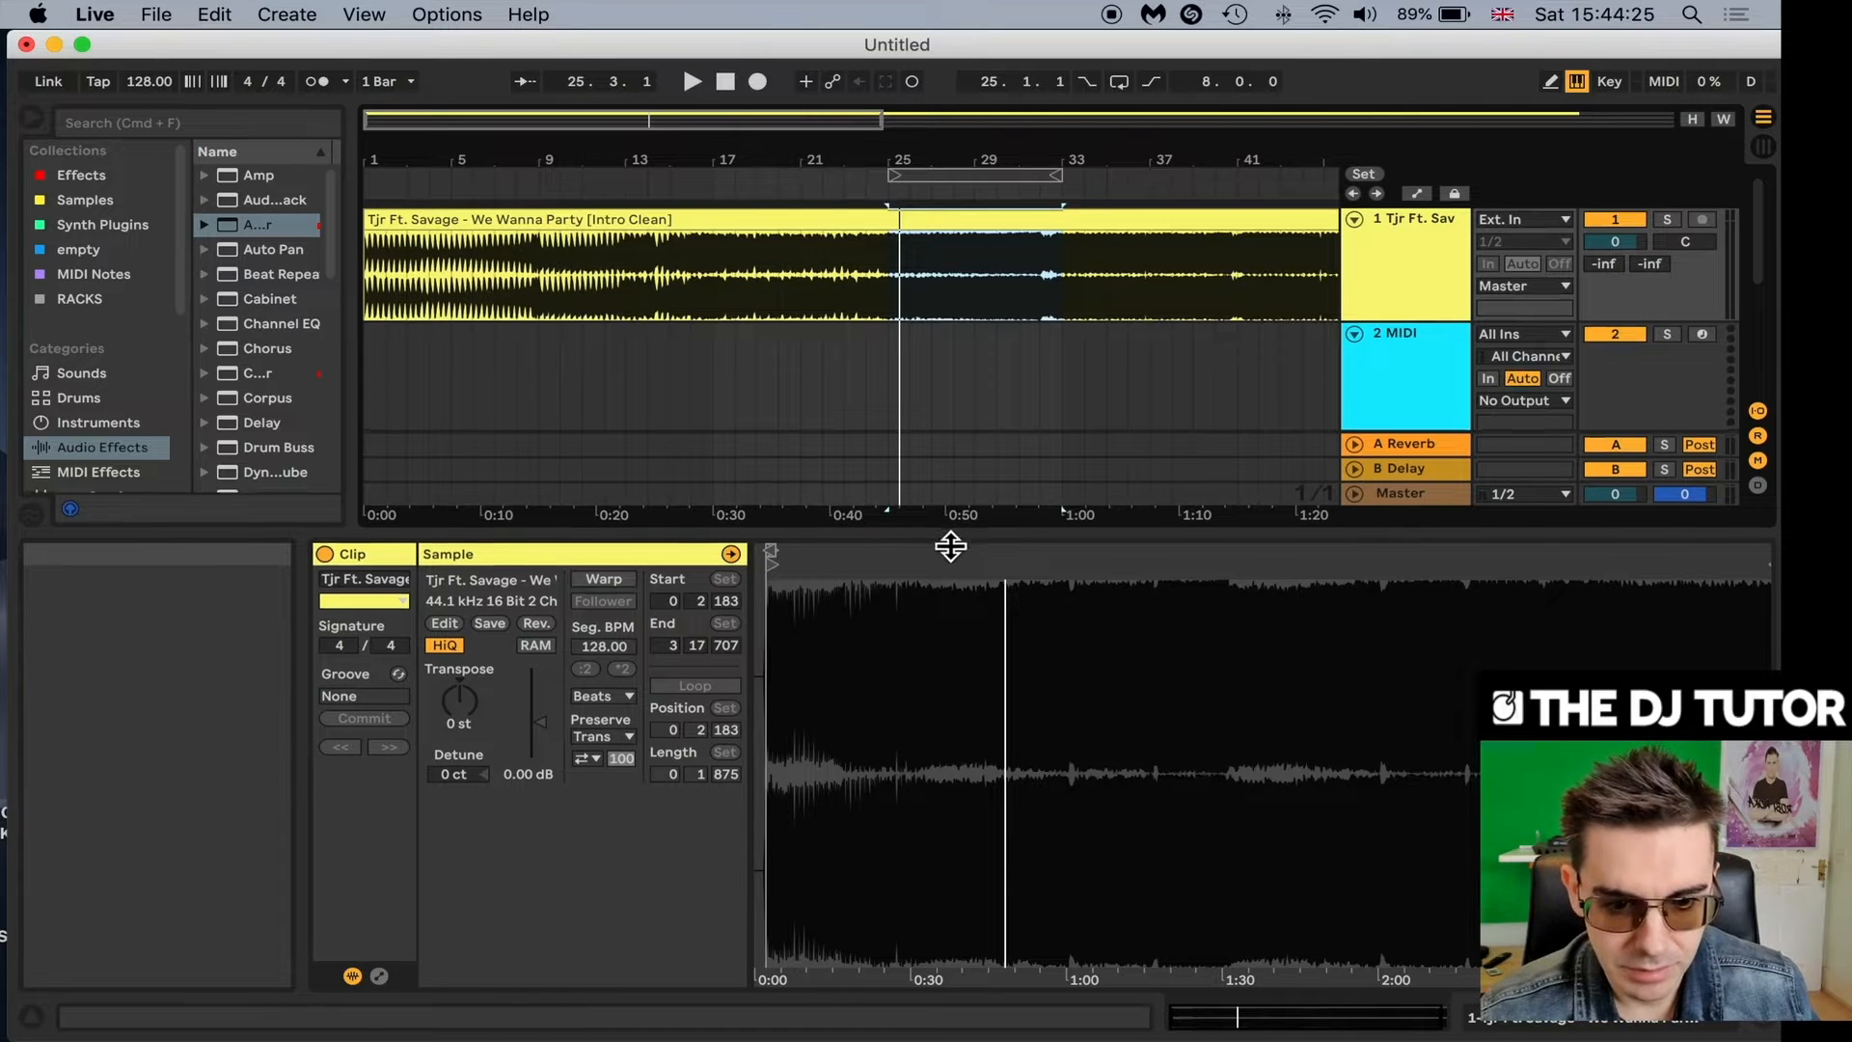
Enlarge the arrangement area by shrinking the clip view, and widen the browser's content list to show full effect names.
drag(950, 546, 927, 781)
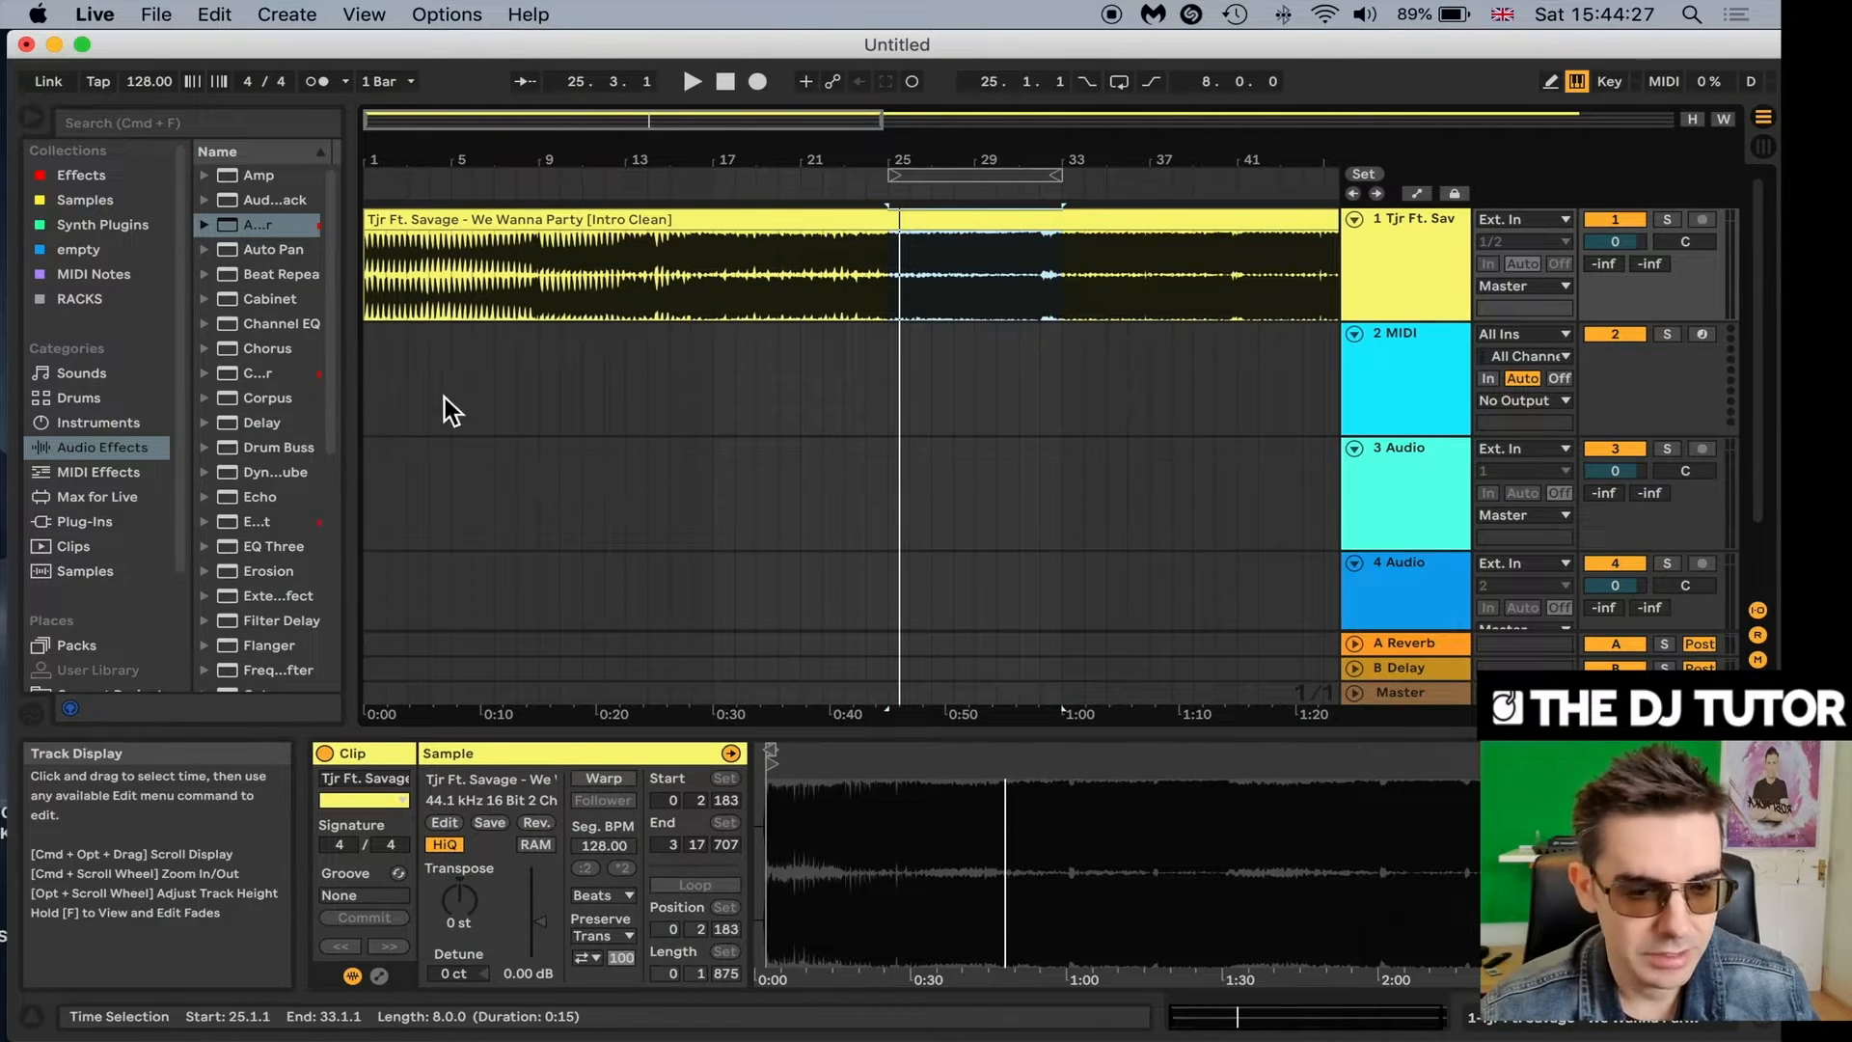
drag(356, 409, 381, 417)
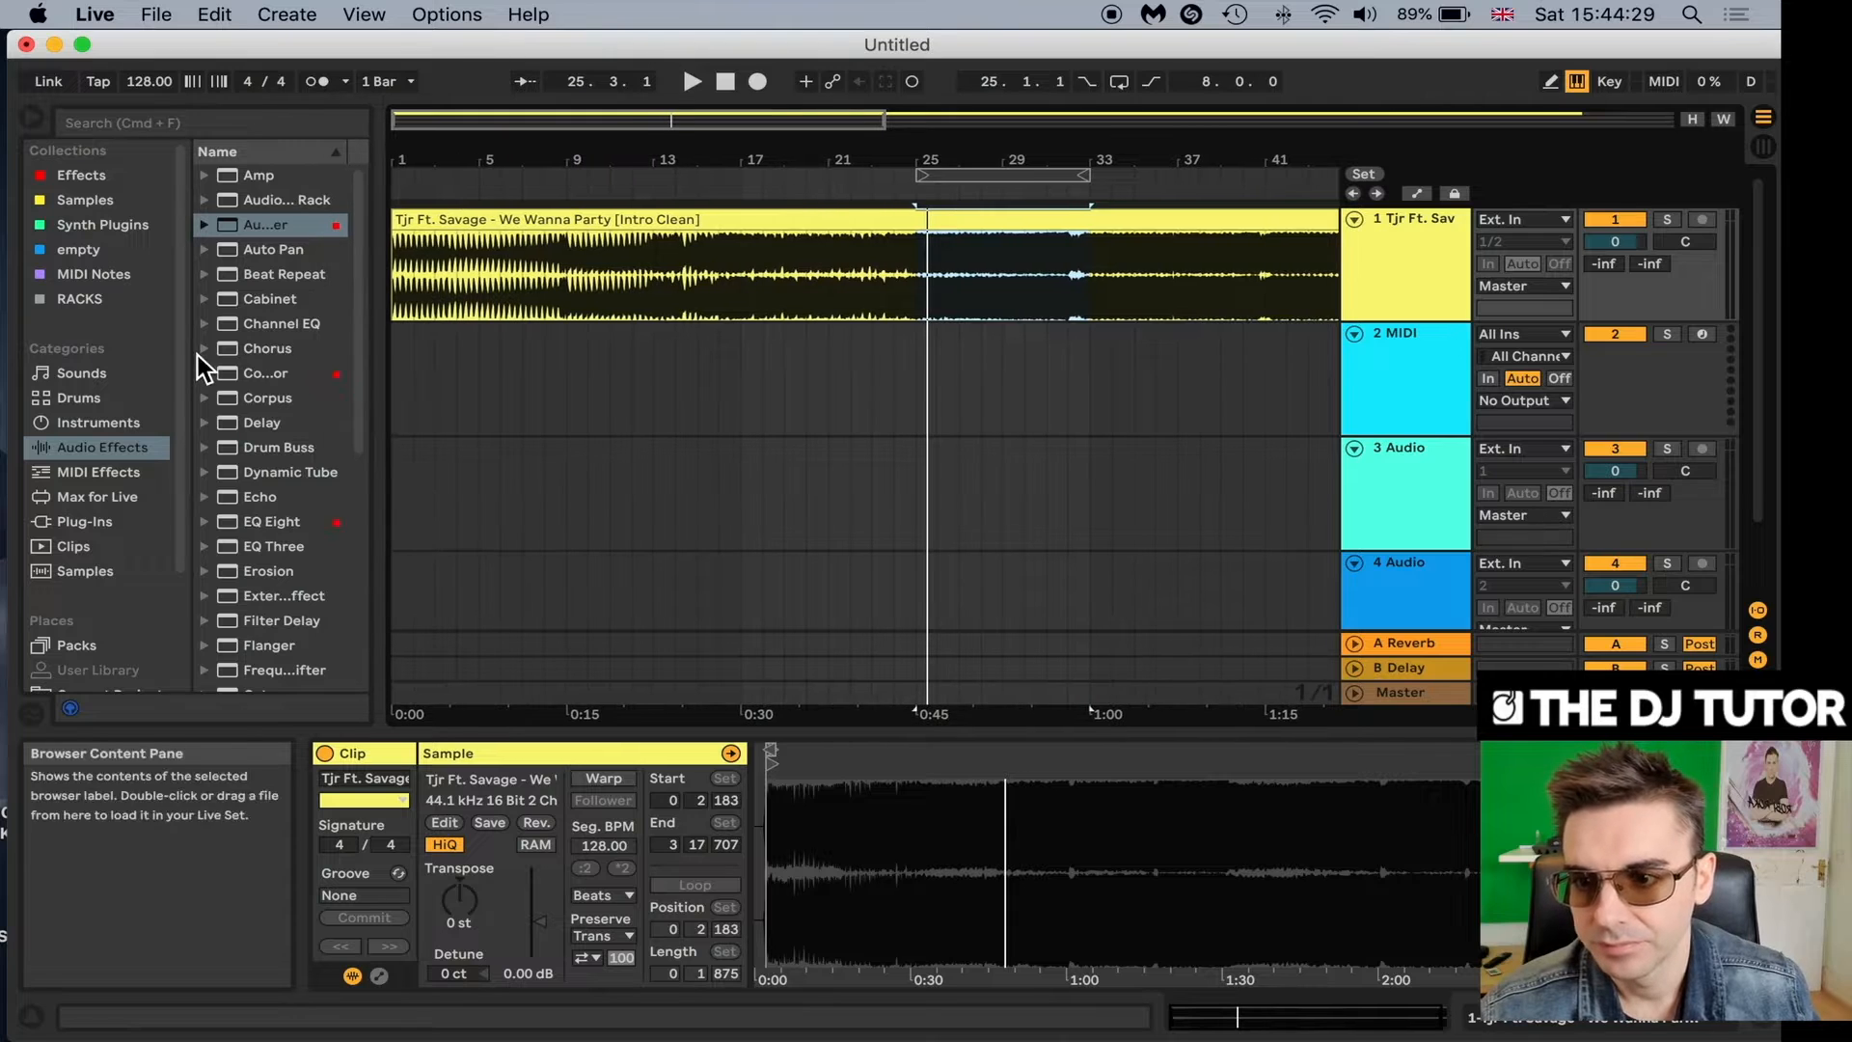
drag(194, 360, 168, 365)
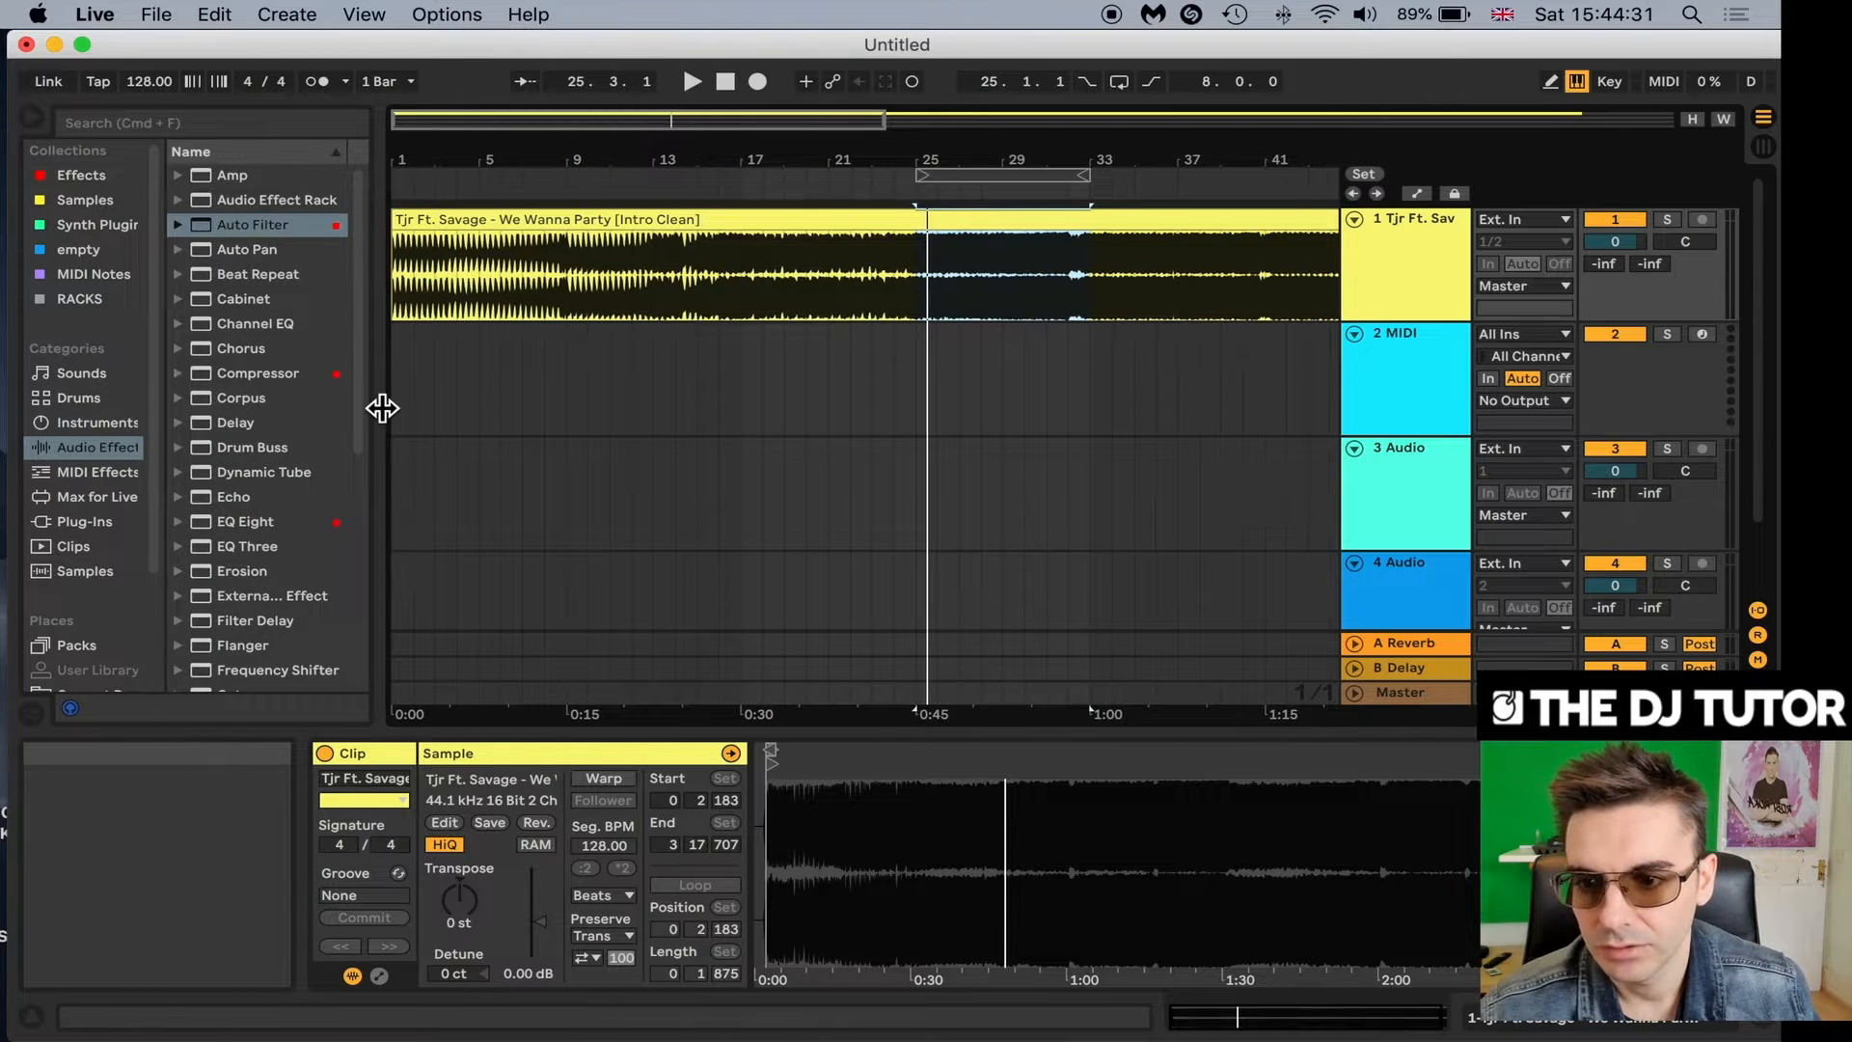
drag(382, 409, 368, 409)
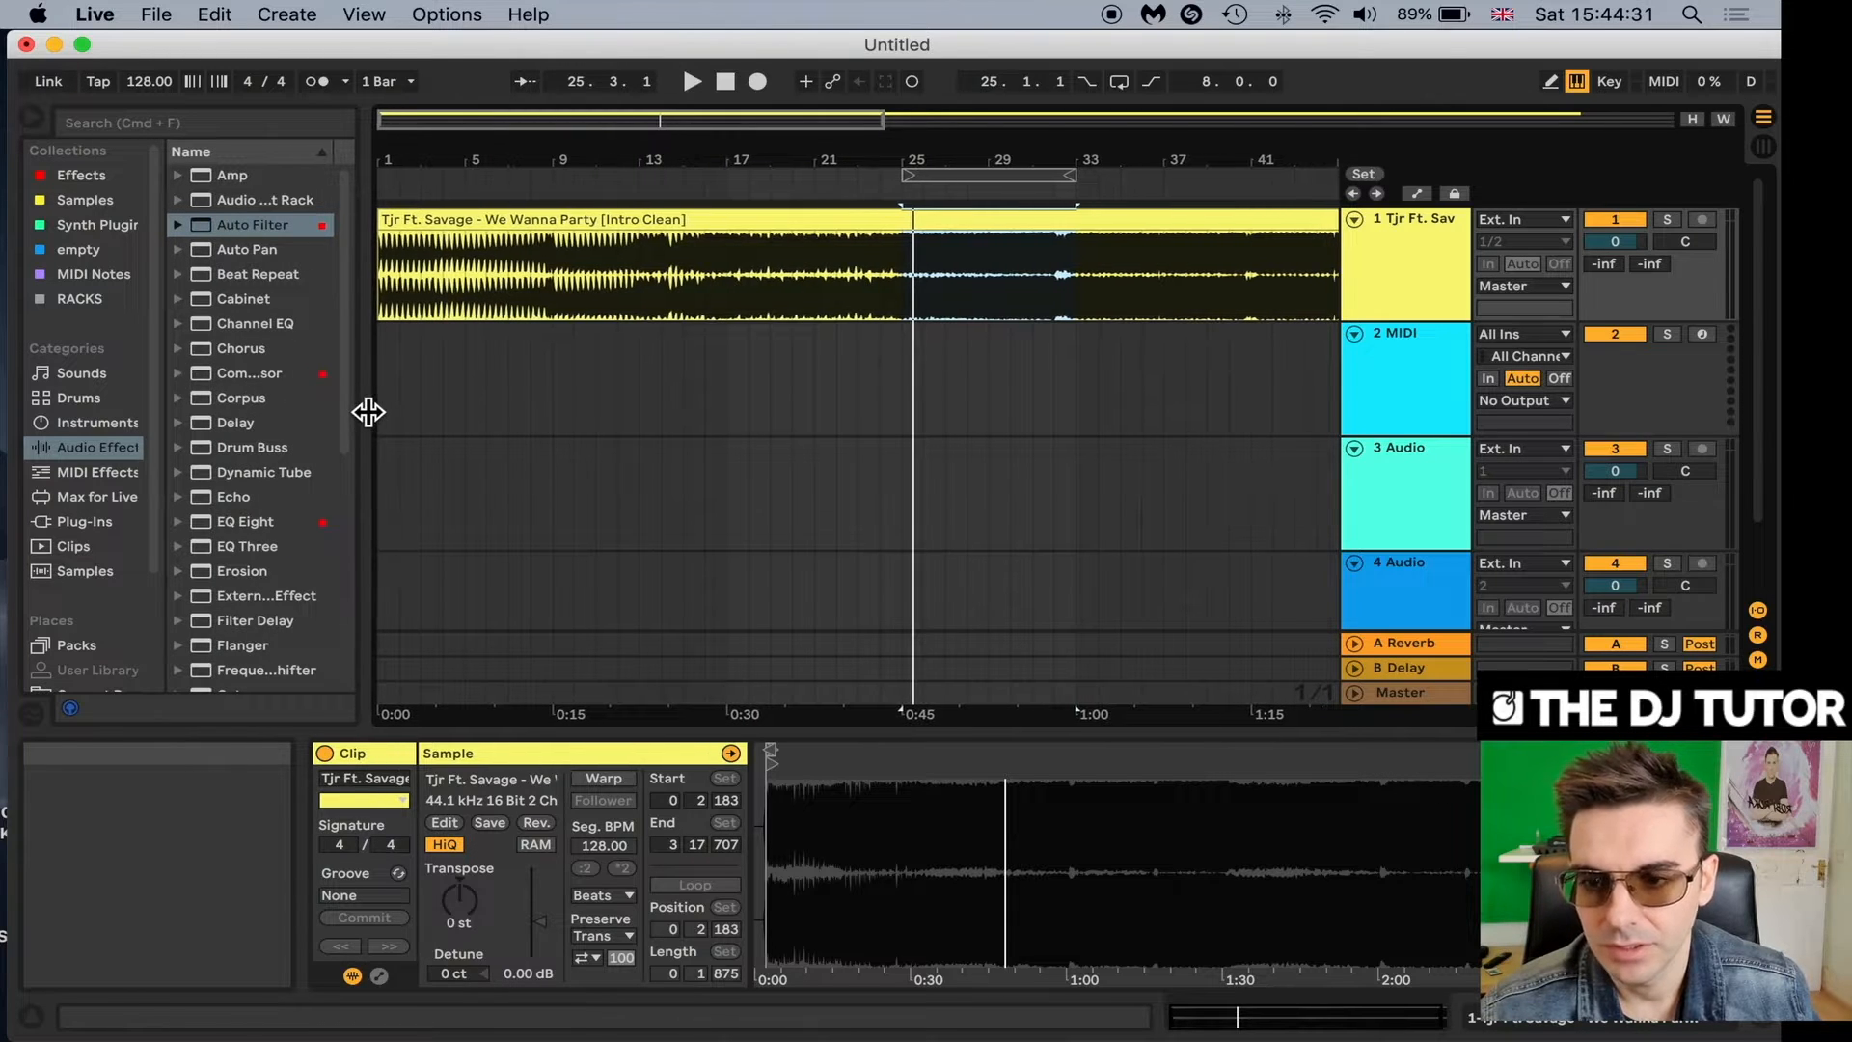
Try to import the Fiesta Loca Dub Mix MP3 from the desktop onto the second track.
click(661, 222)
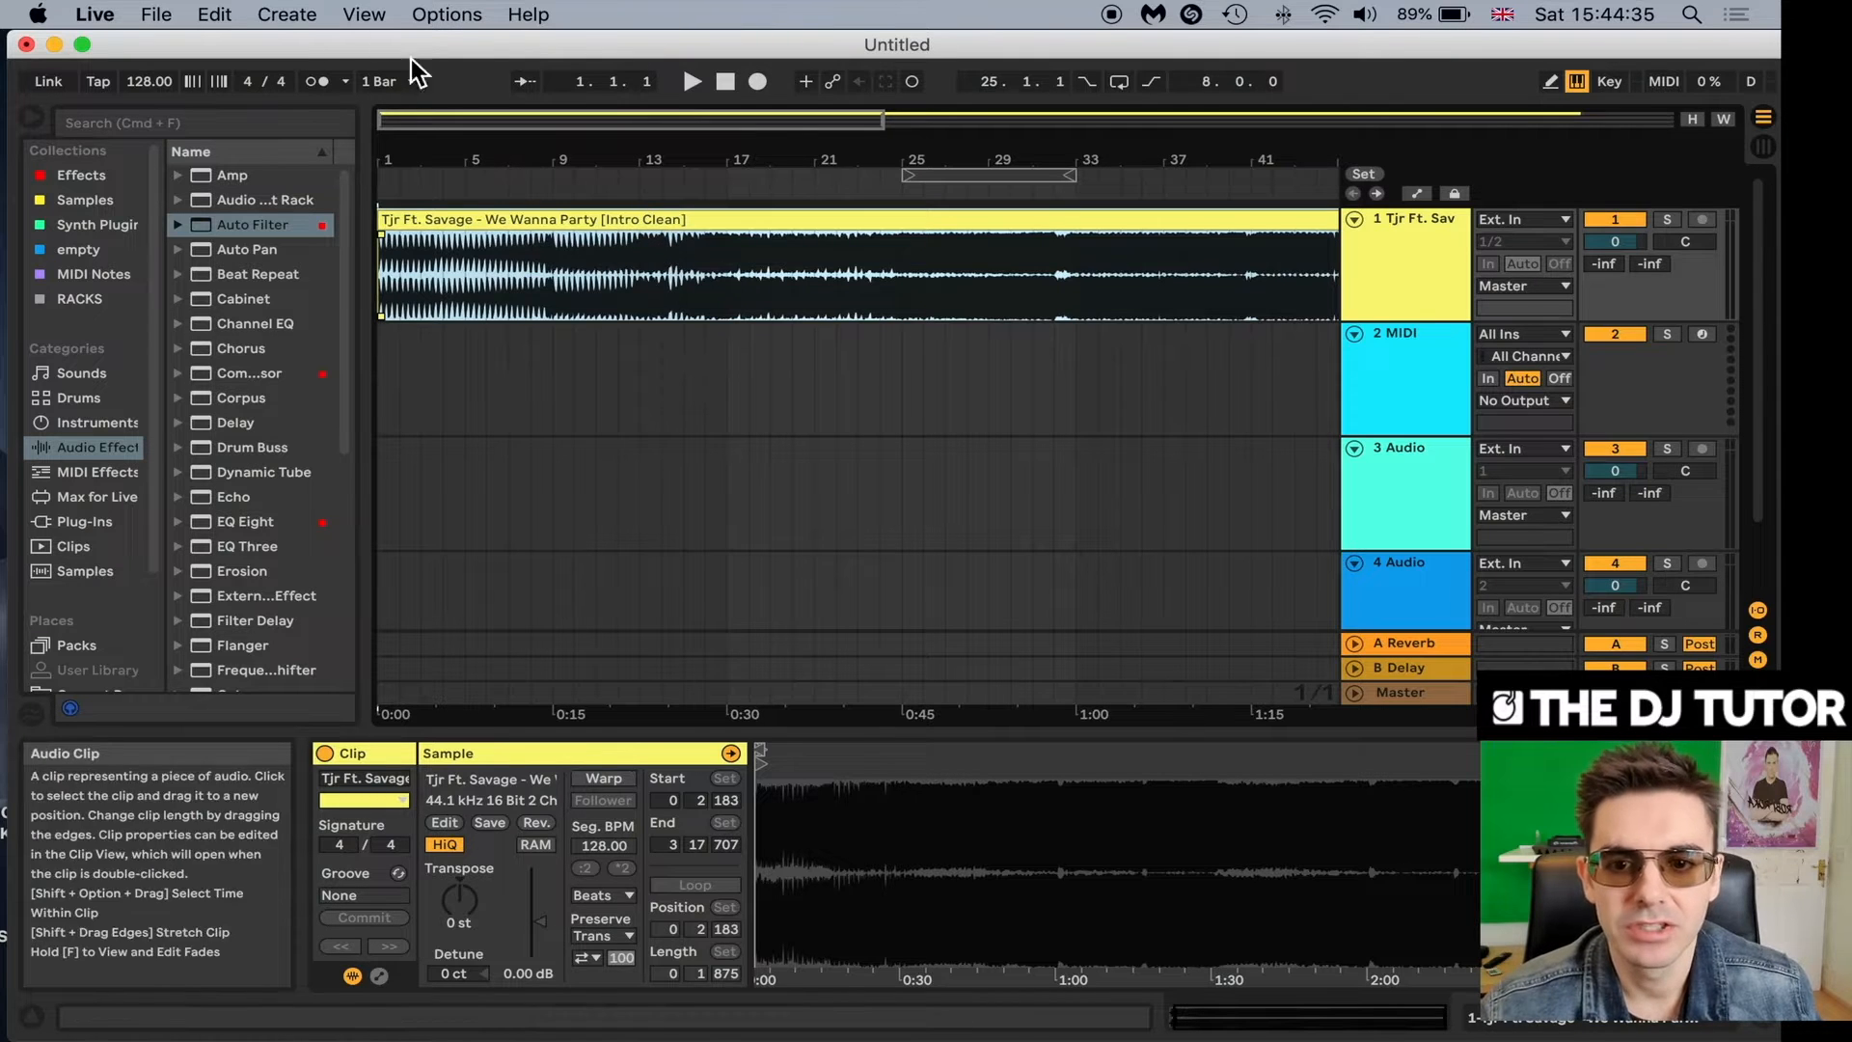
double_click(332, 38)
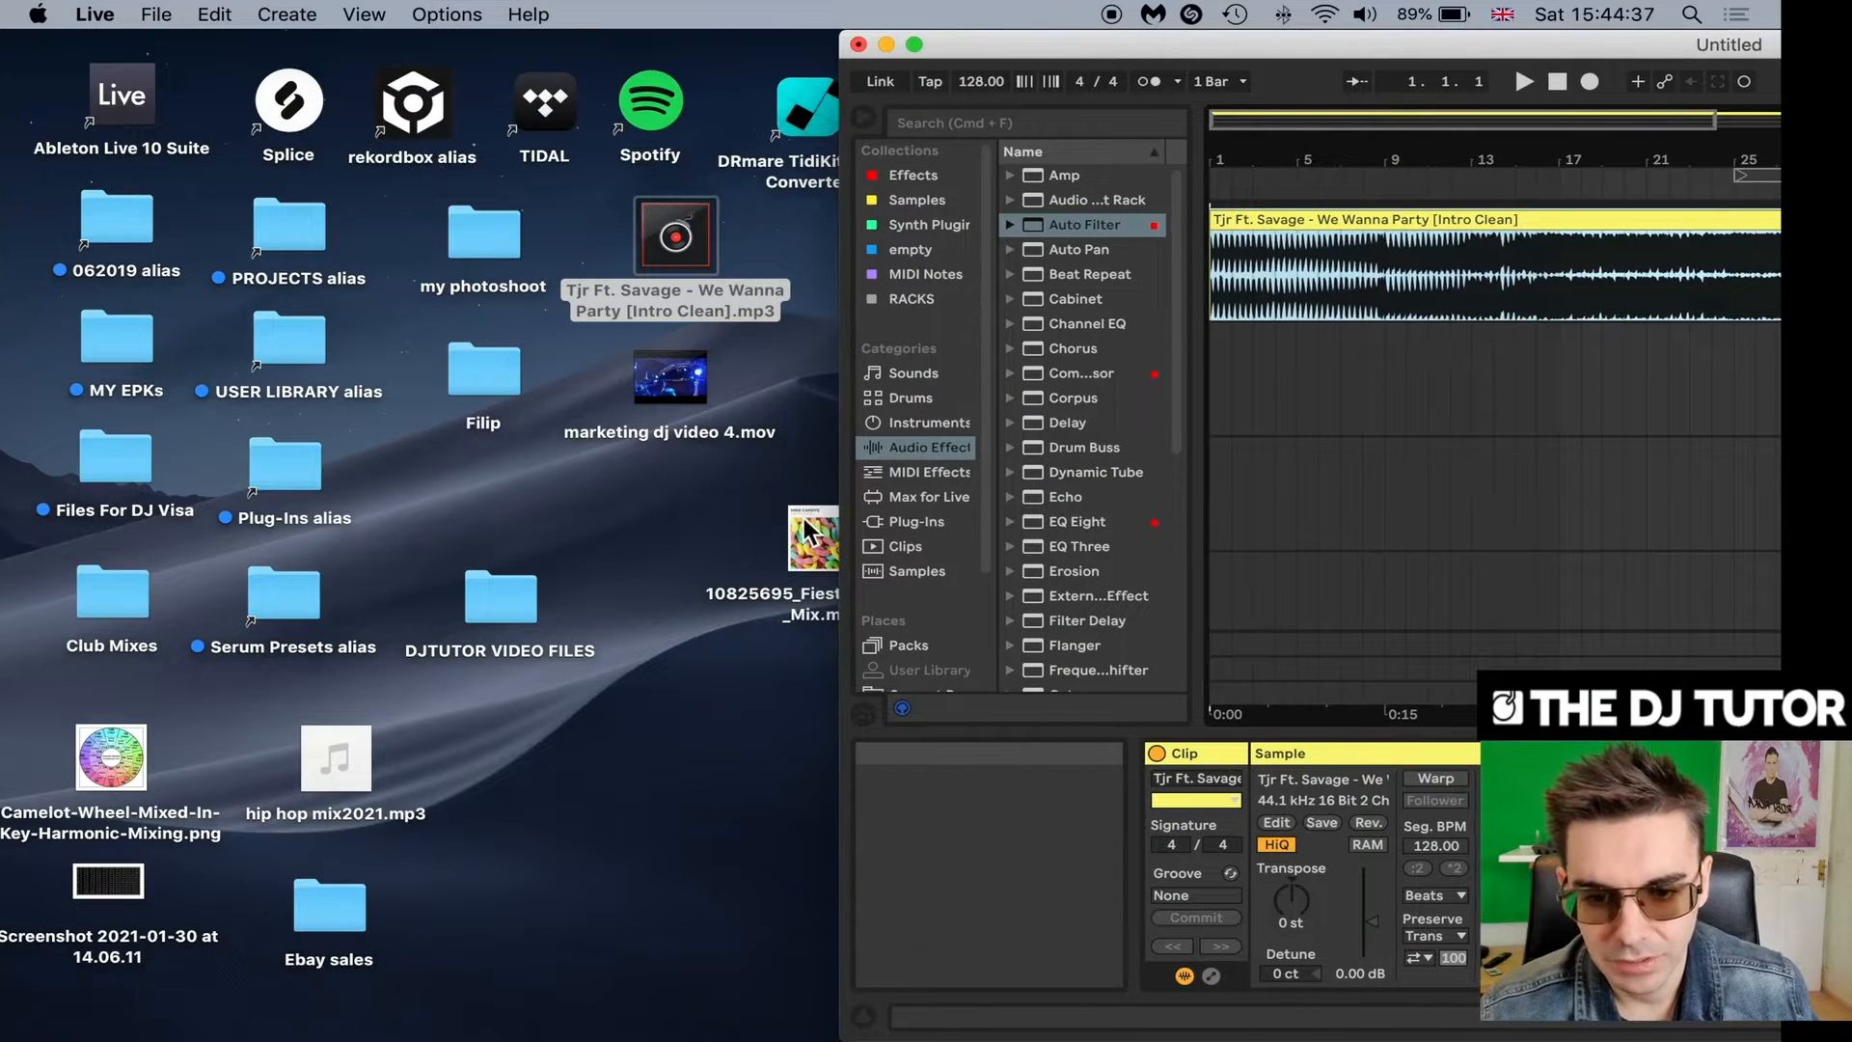
drag(806, 529, 1305, 386)
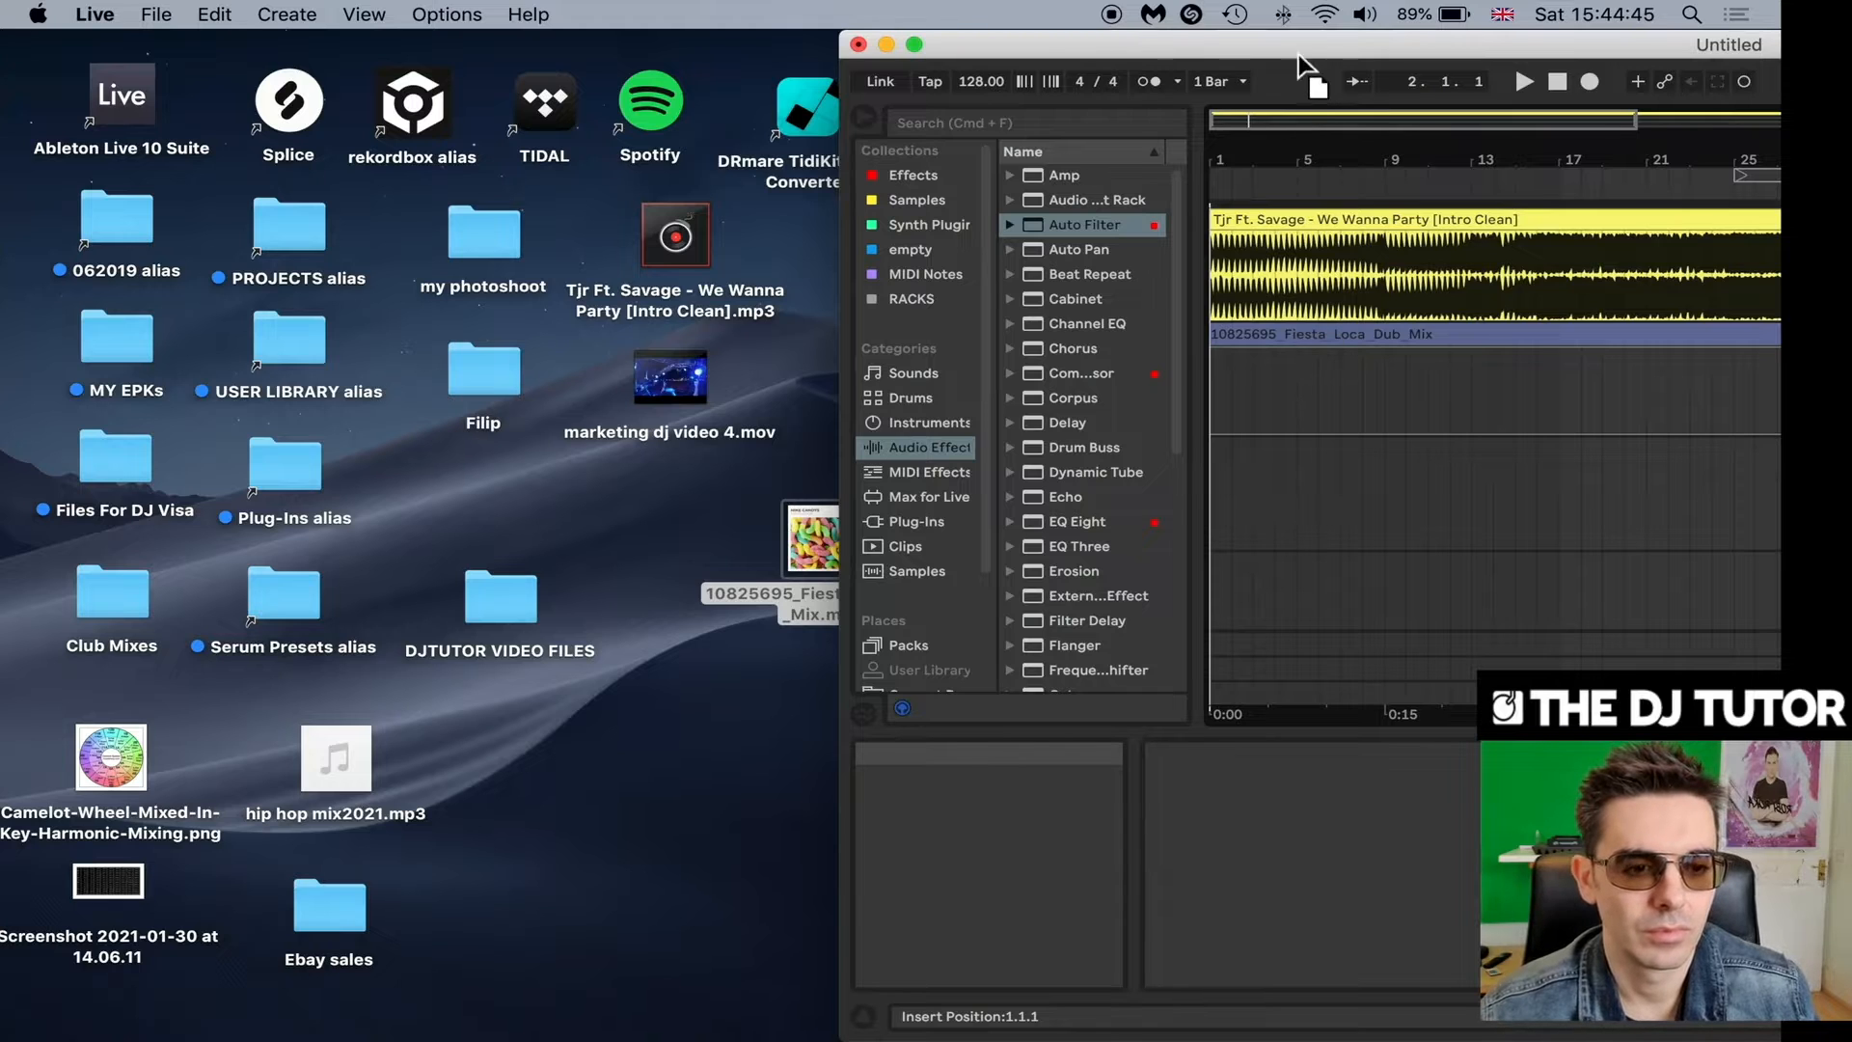
double_click(1344, 48)
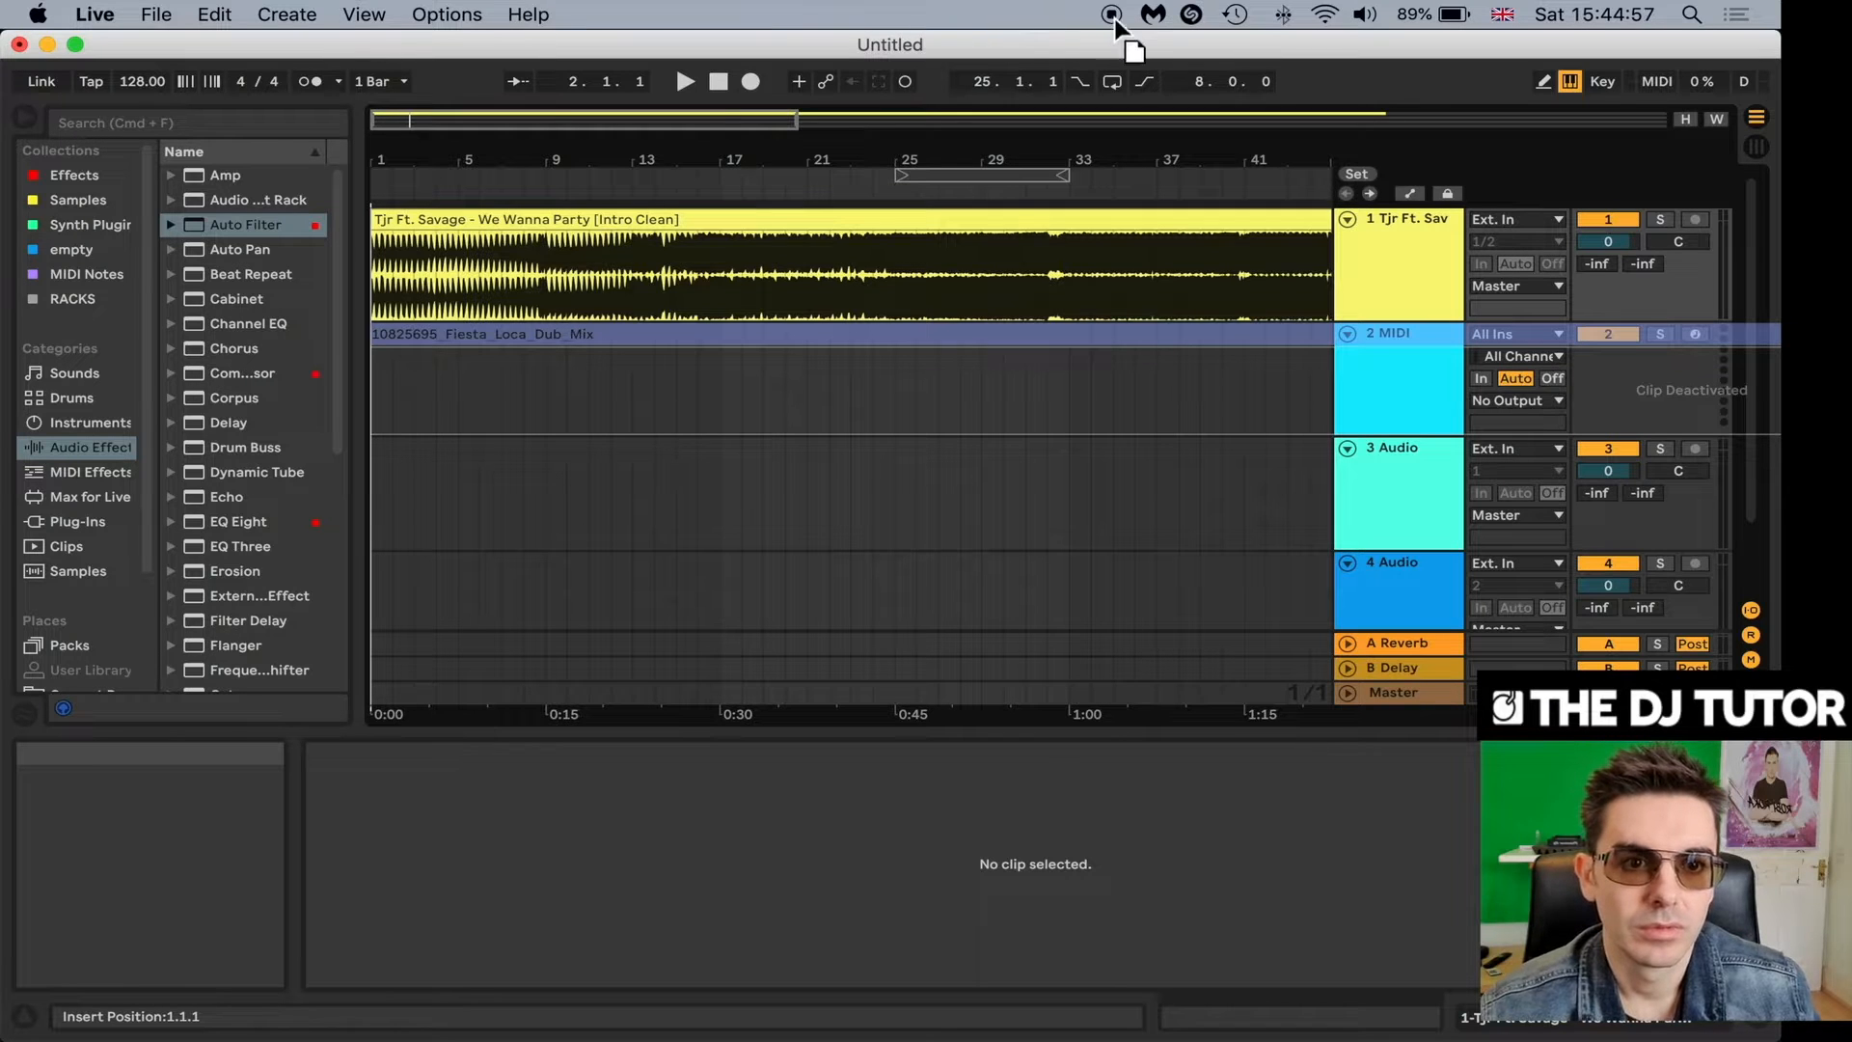
drag(1061, 60, 1022, 52)
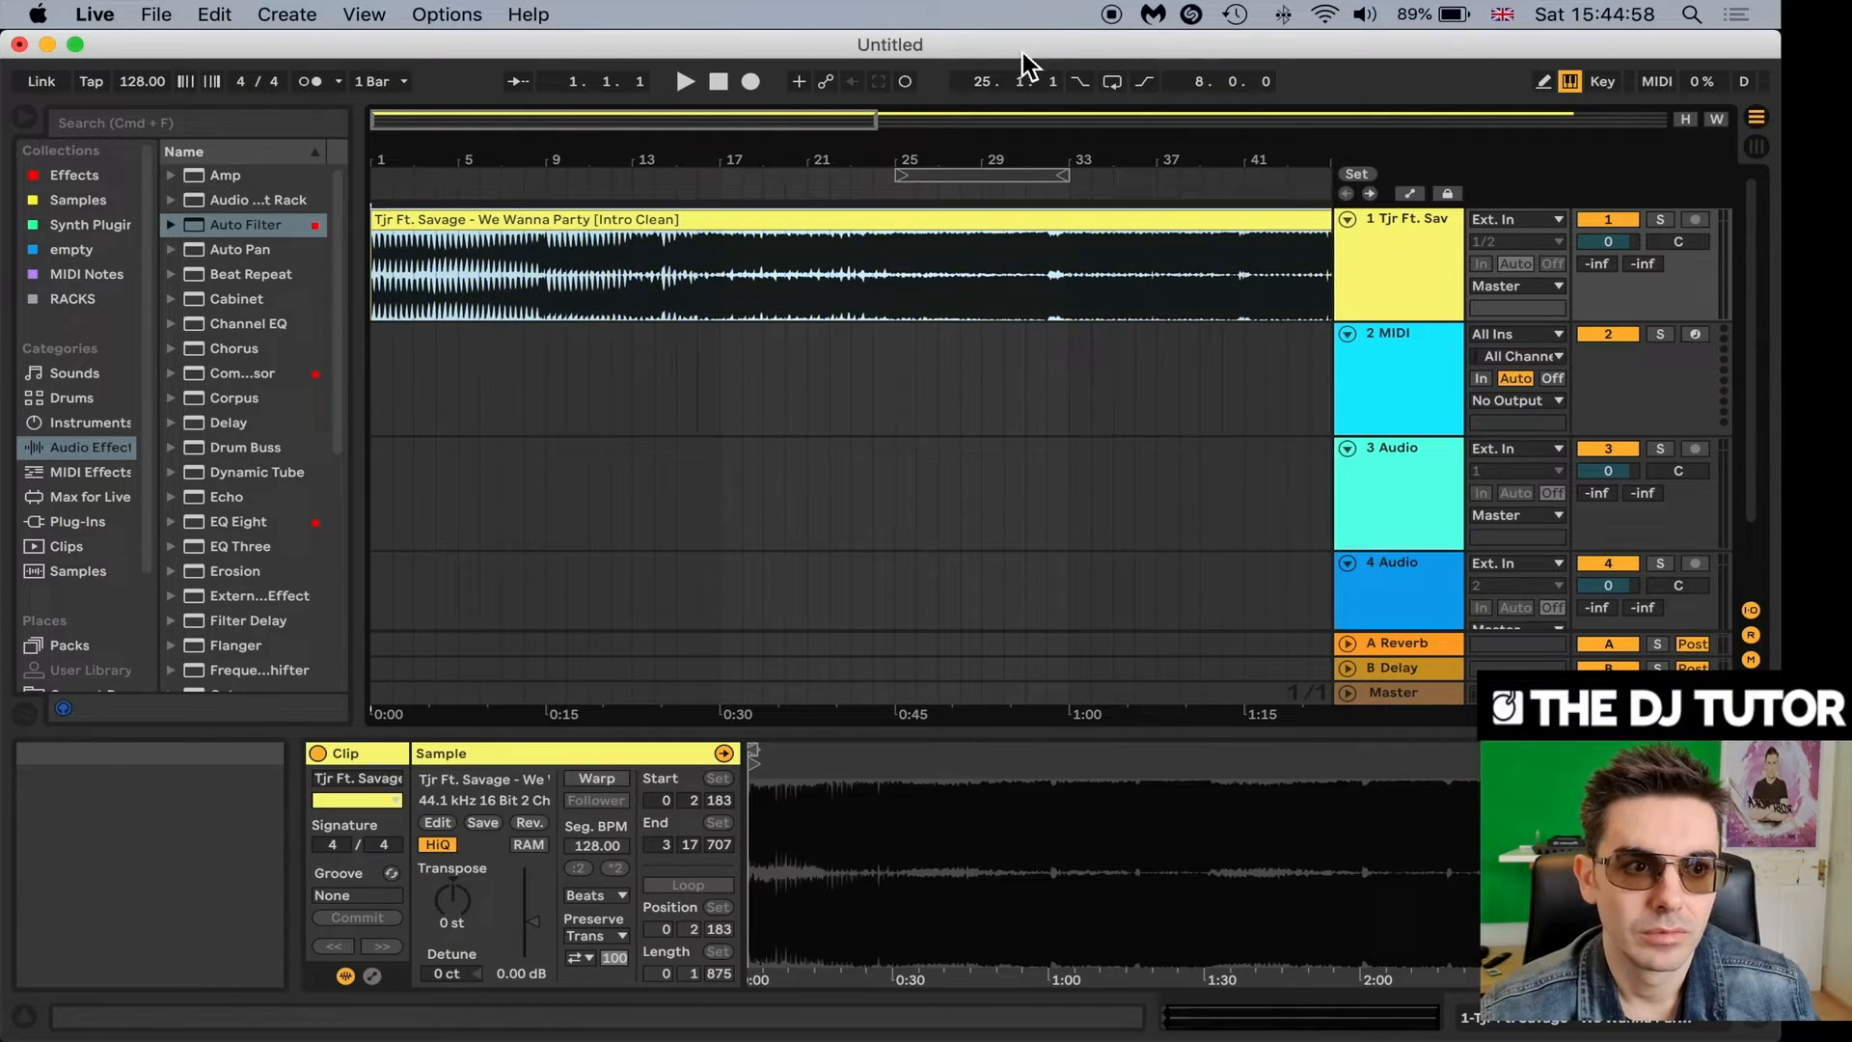
Import the Fiesta Loca Dub Mix MP3 from the desktop onto the second track and align the clip to bar 1.
click(592, 399)
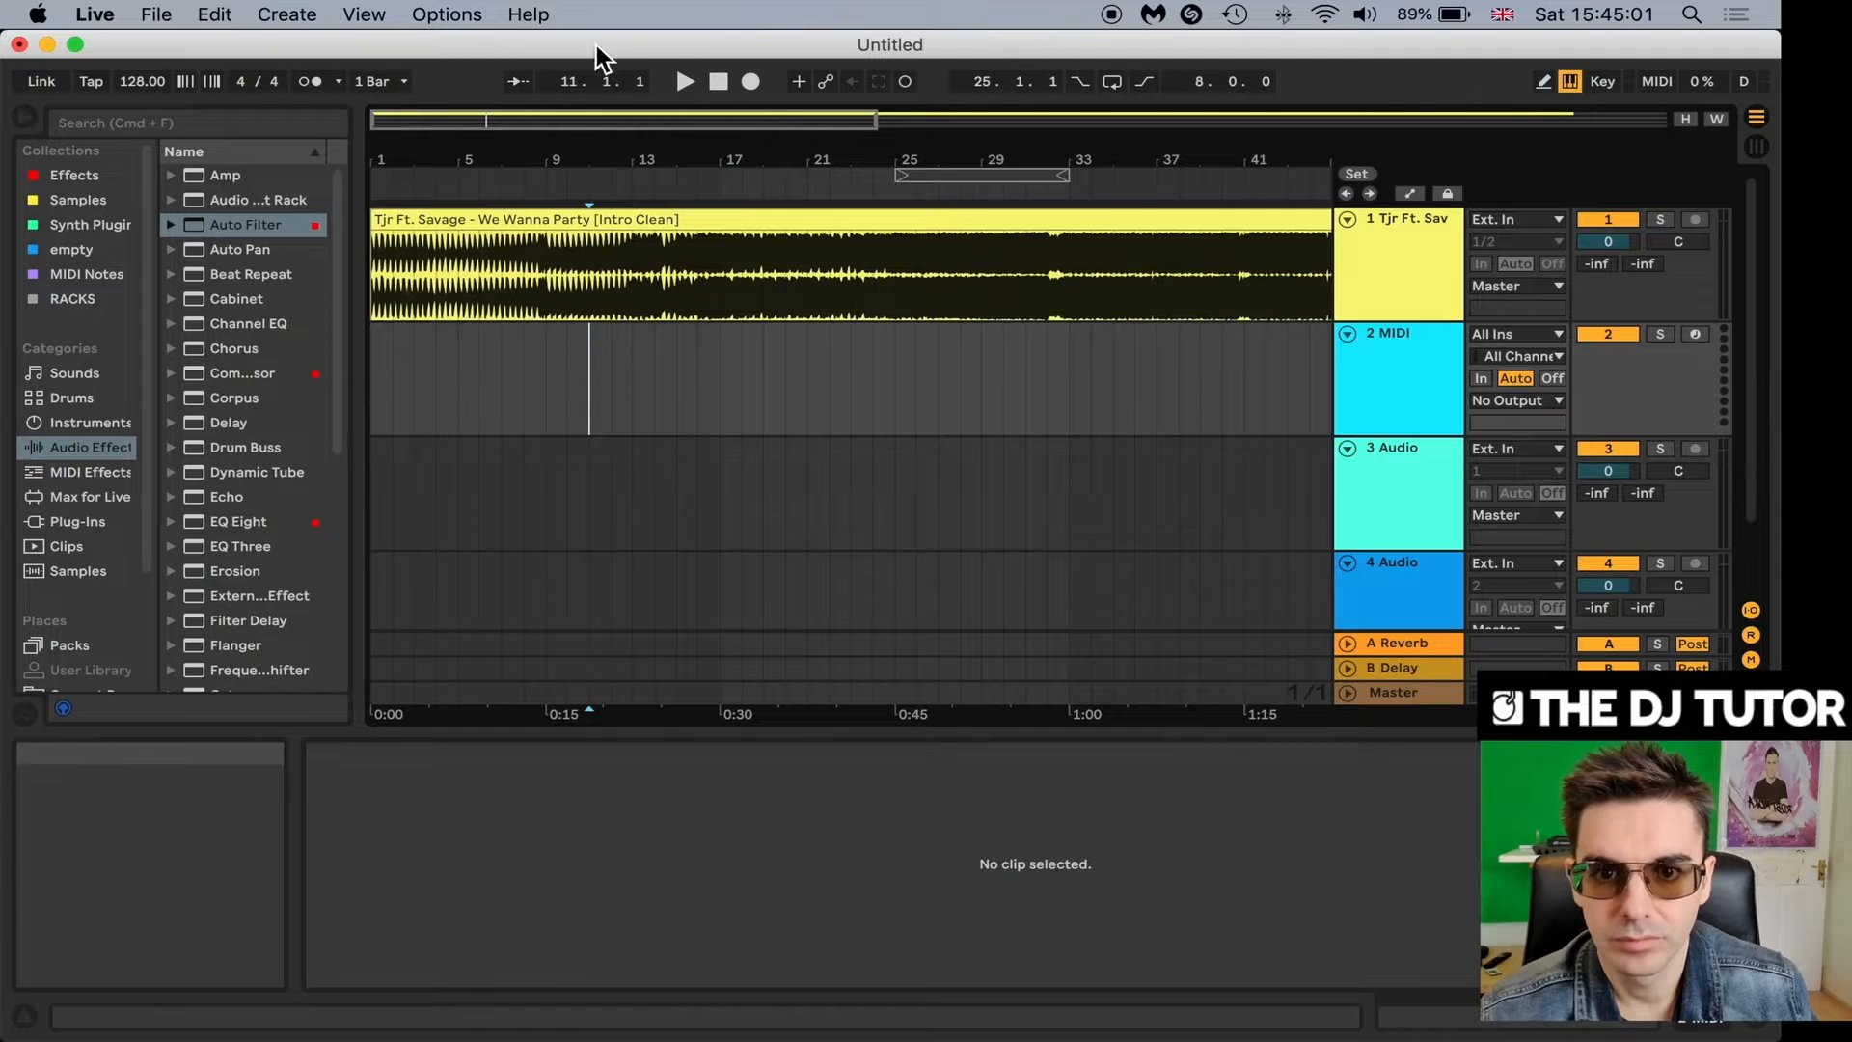
drag(590, 48, 1373, 12)
drag(729, 594, 649, 620)
click(589, 477)
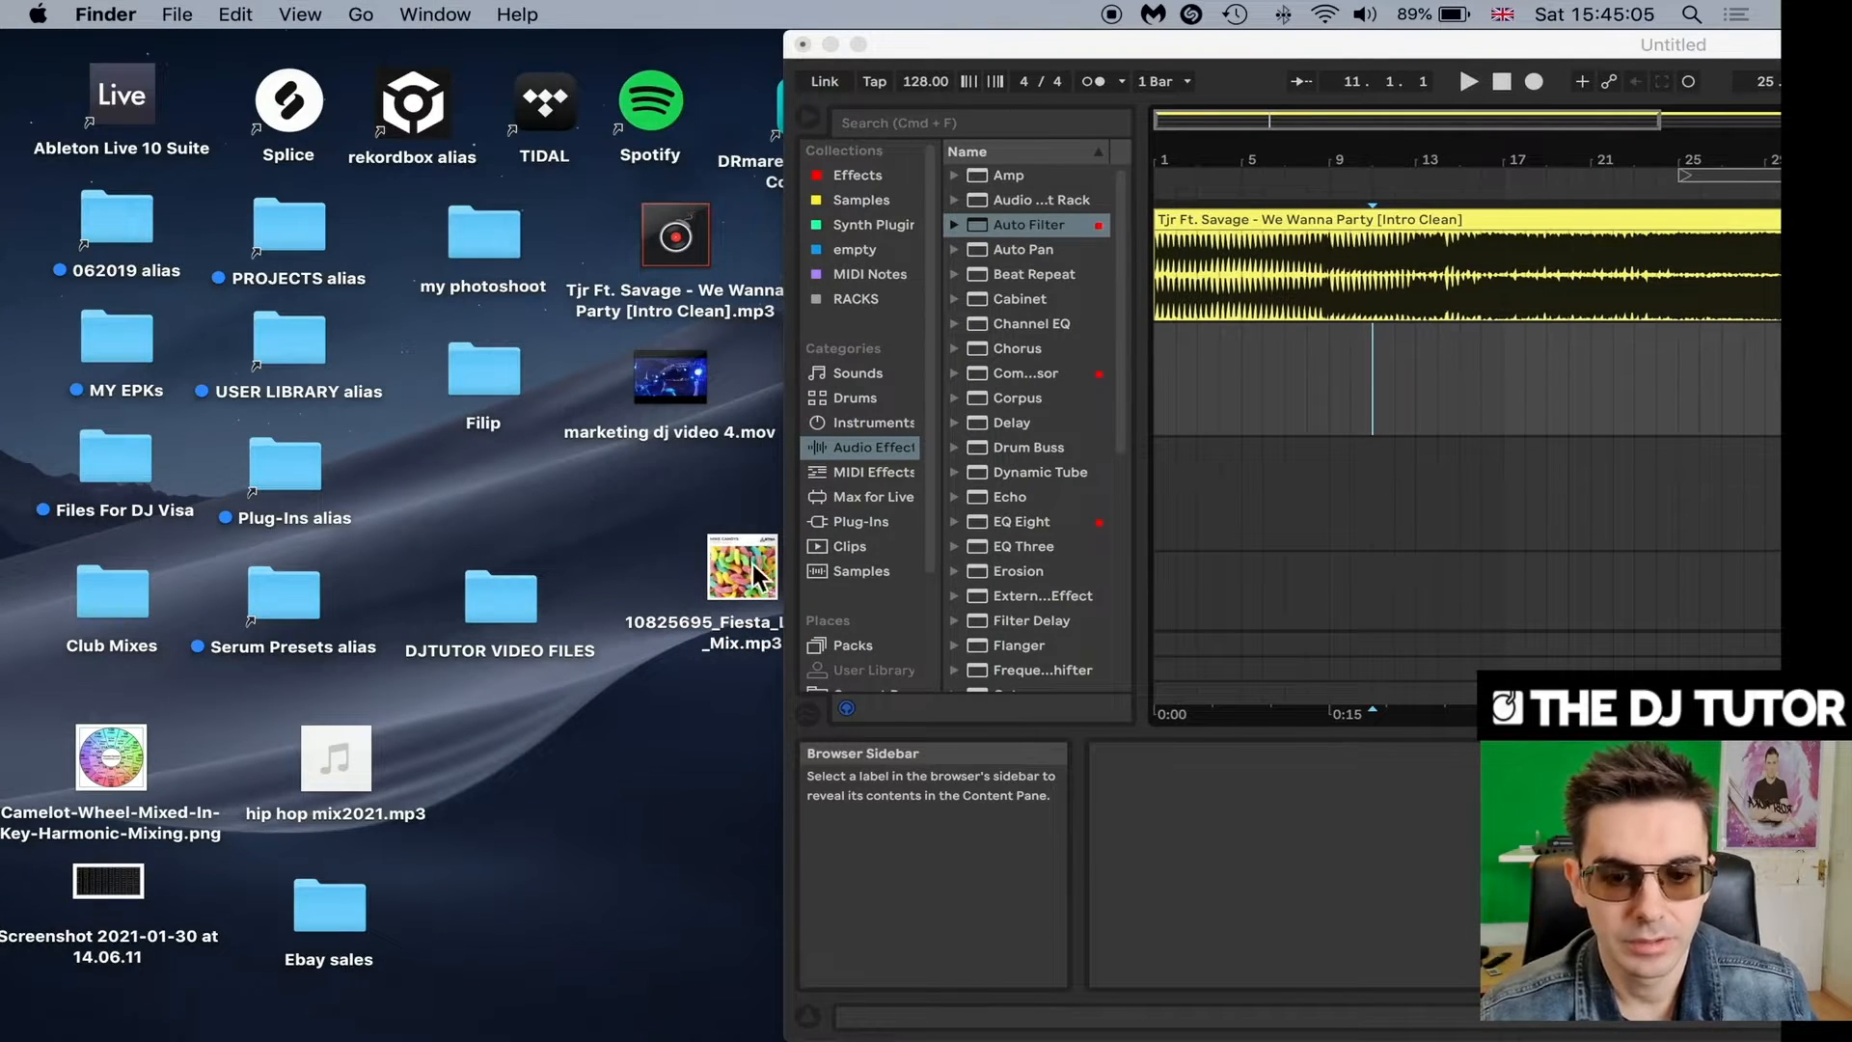
drag(753, 563, 1398, 390)
mouse_move(1455, 44)
mouse_down()
mouse_move(865, 61)
mouse_move(664, 45)
mouse_up()
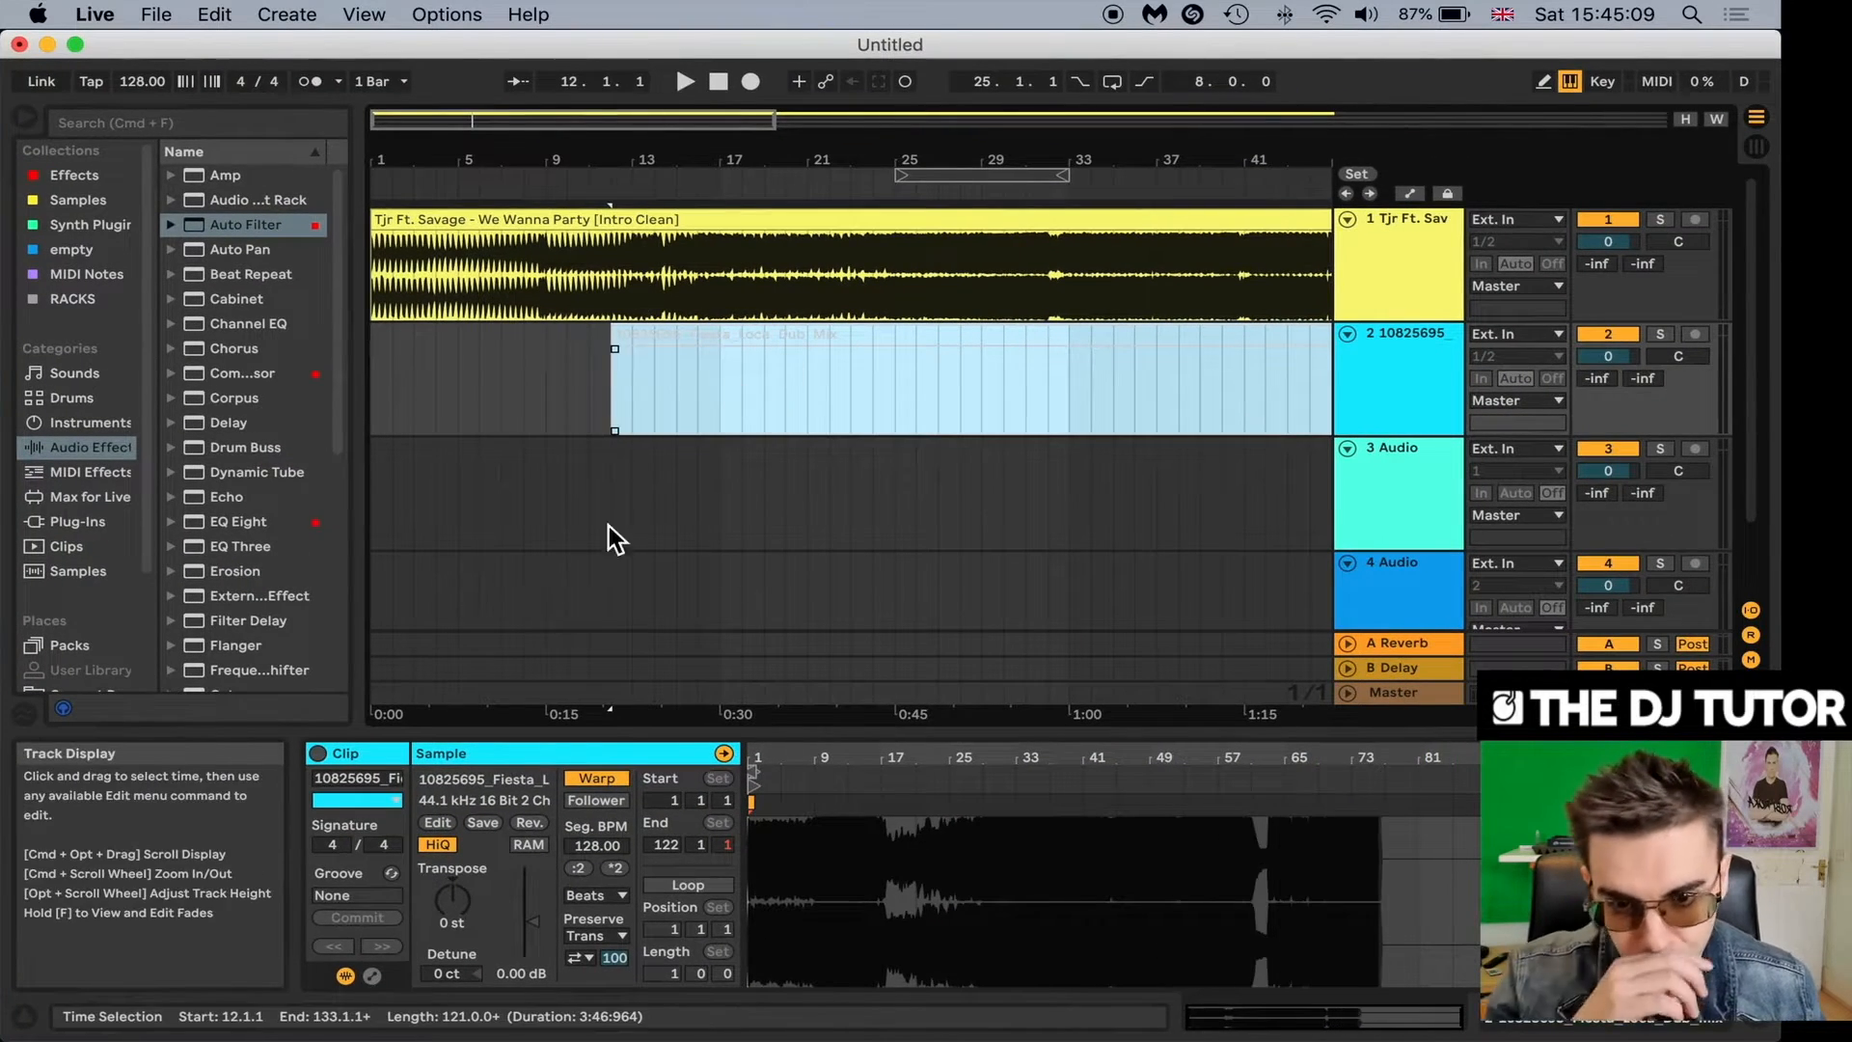
click(610, 526)
drag(687, 337, 471, 362)
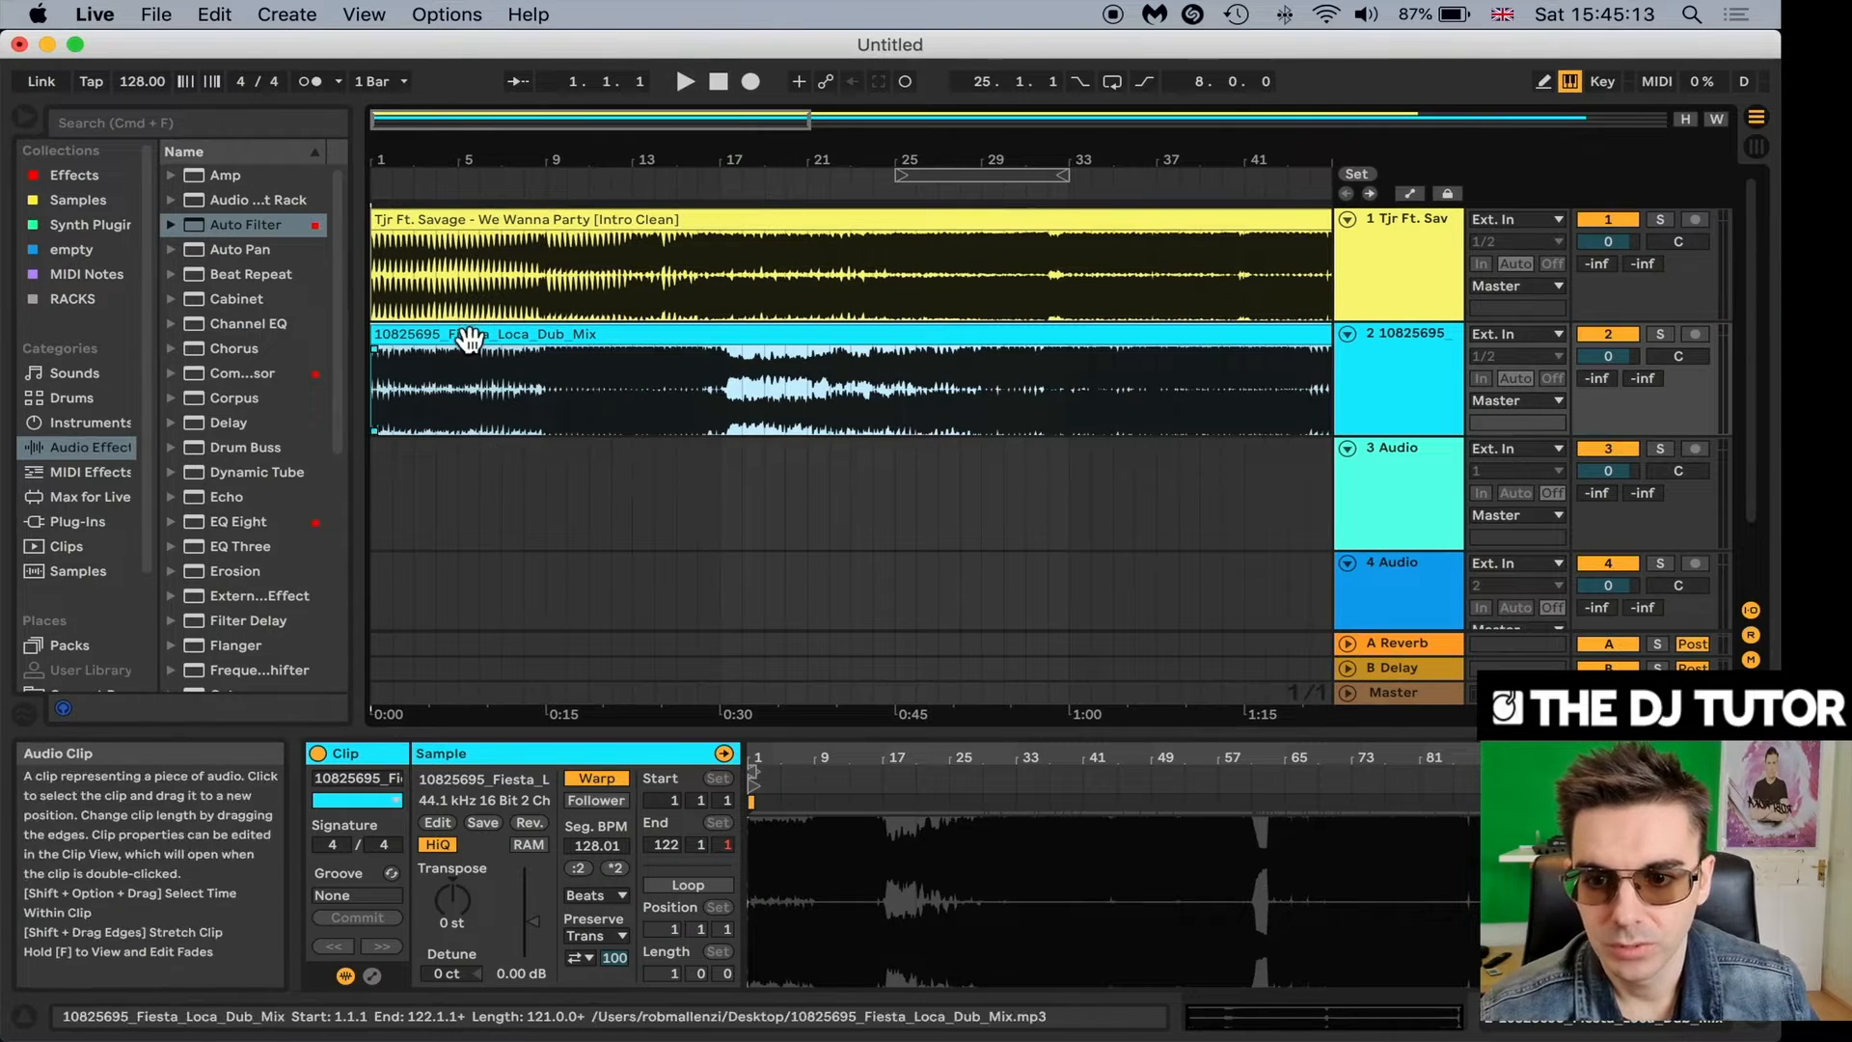
Solo the second track and play the Fiesta Loca Dub Mix clip from bar 21.
drag(825, 45, 828, 45)
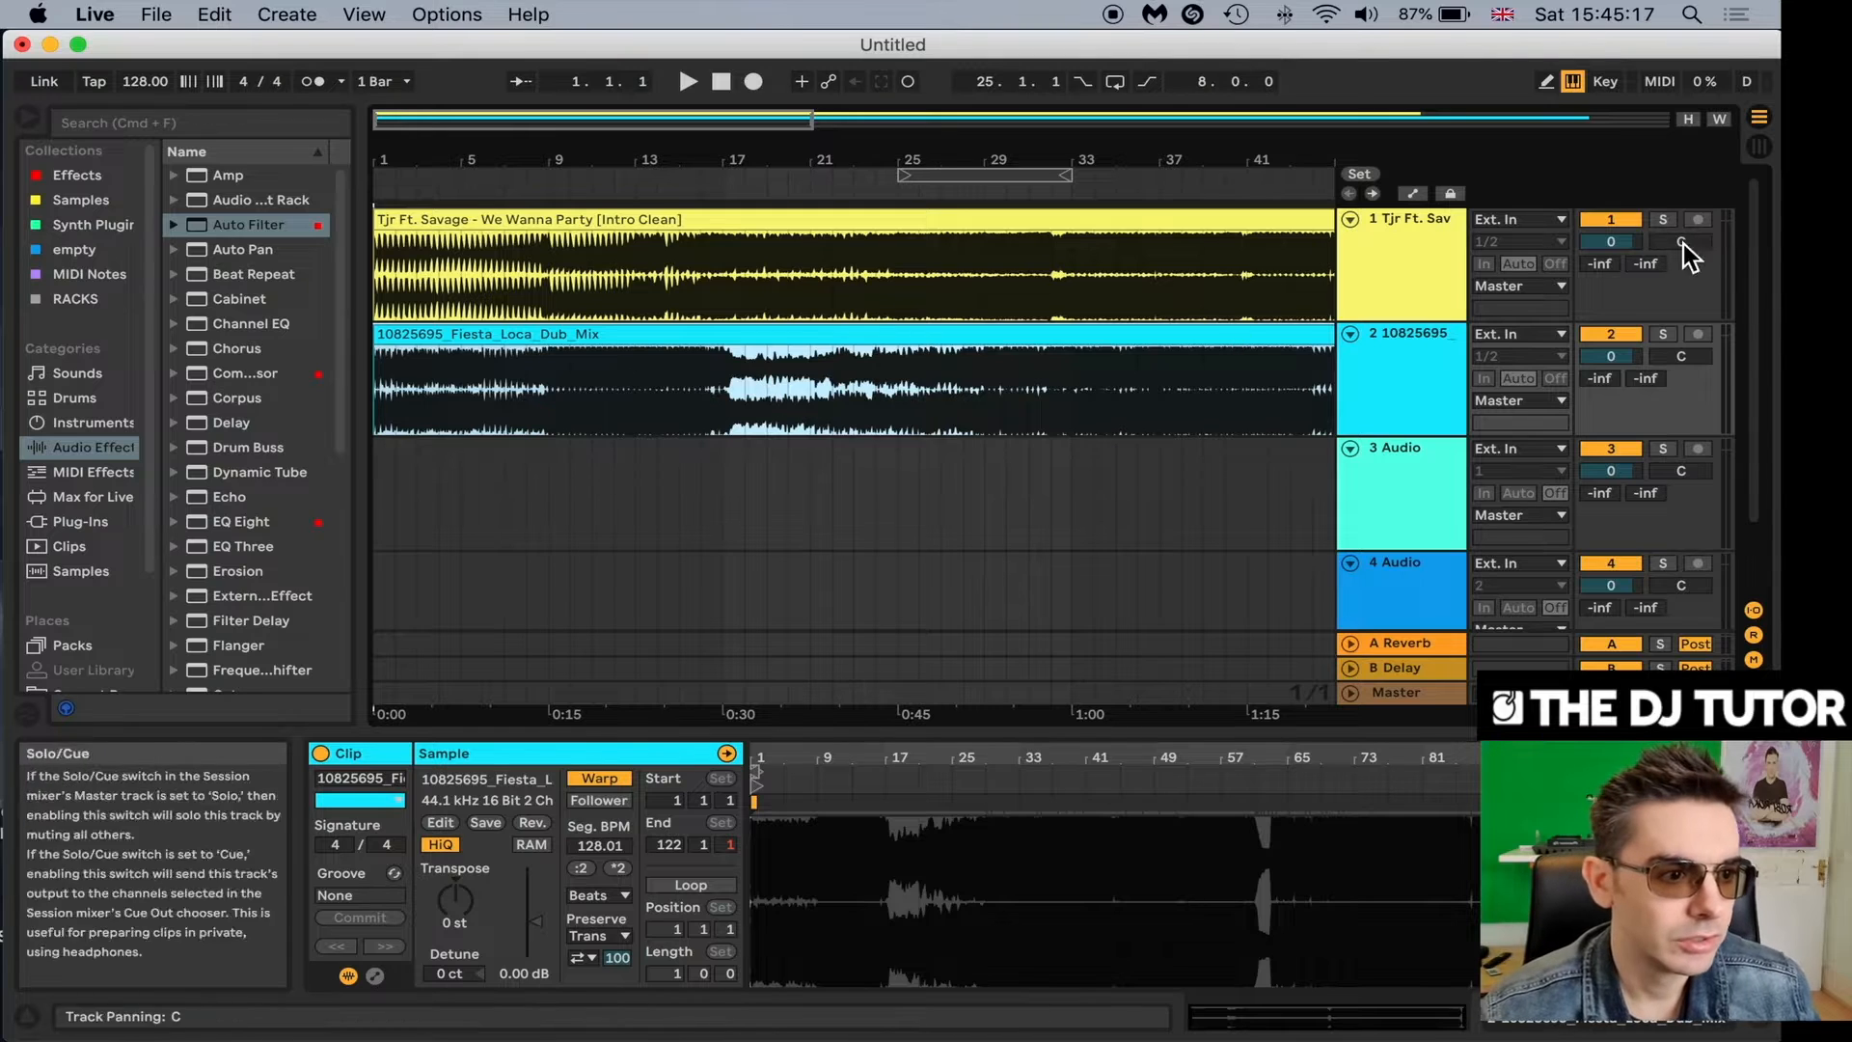
click(1663, 335)
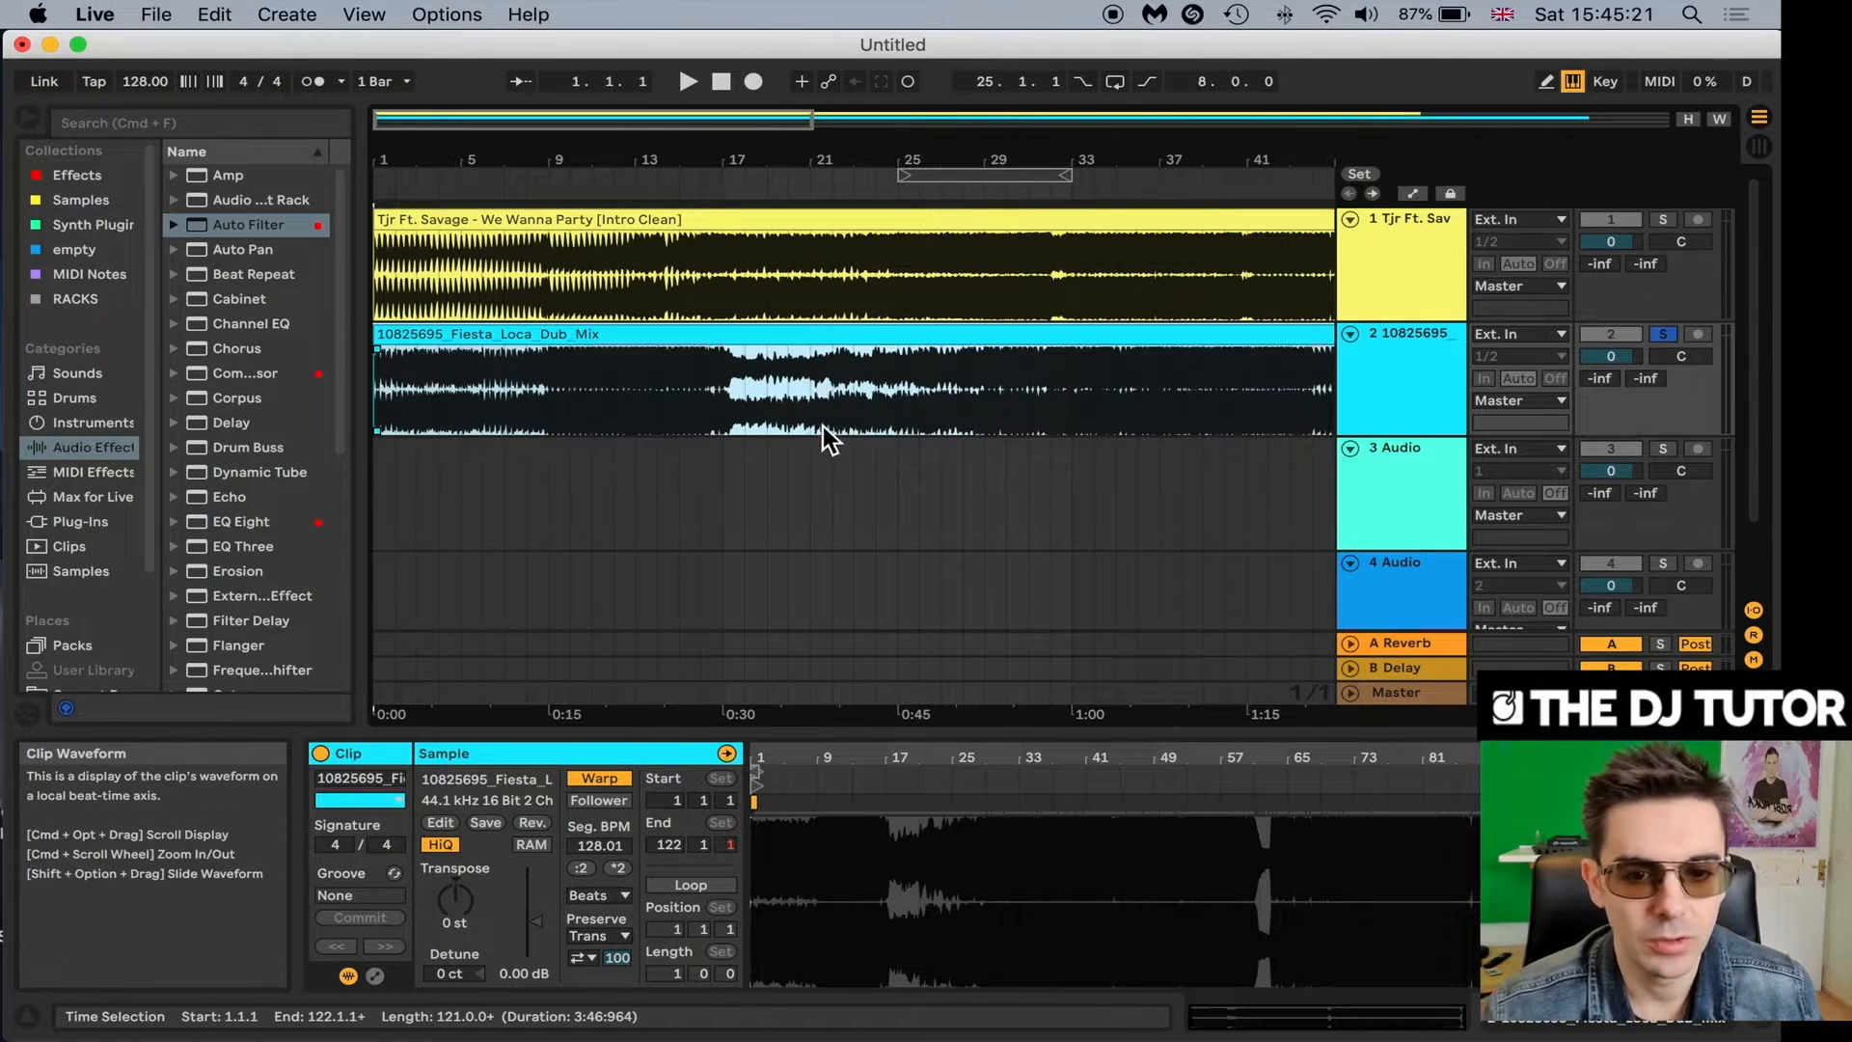
click(815, 398)
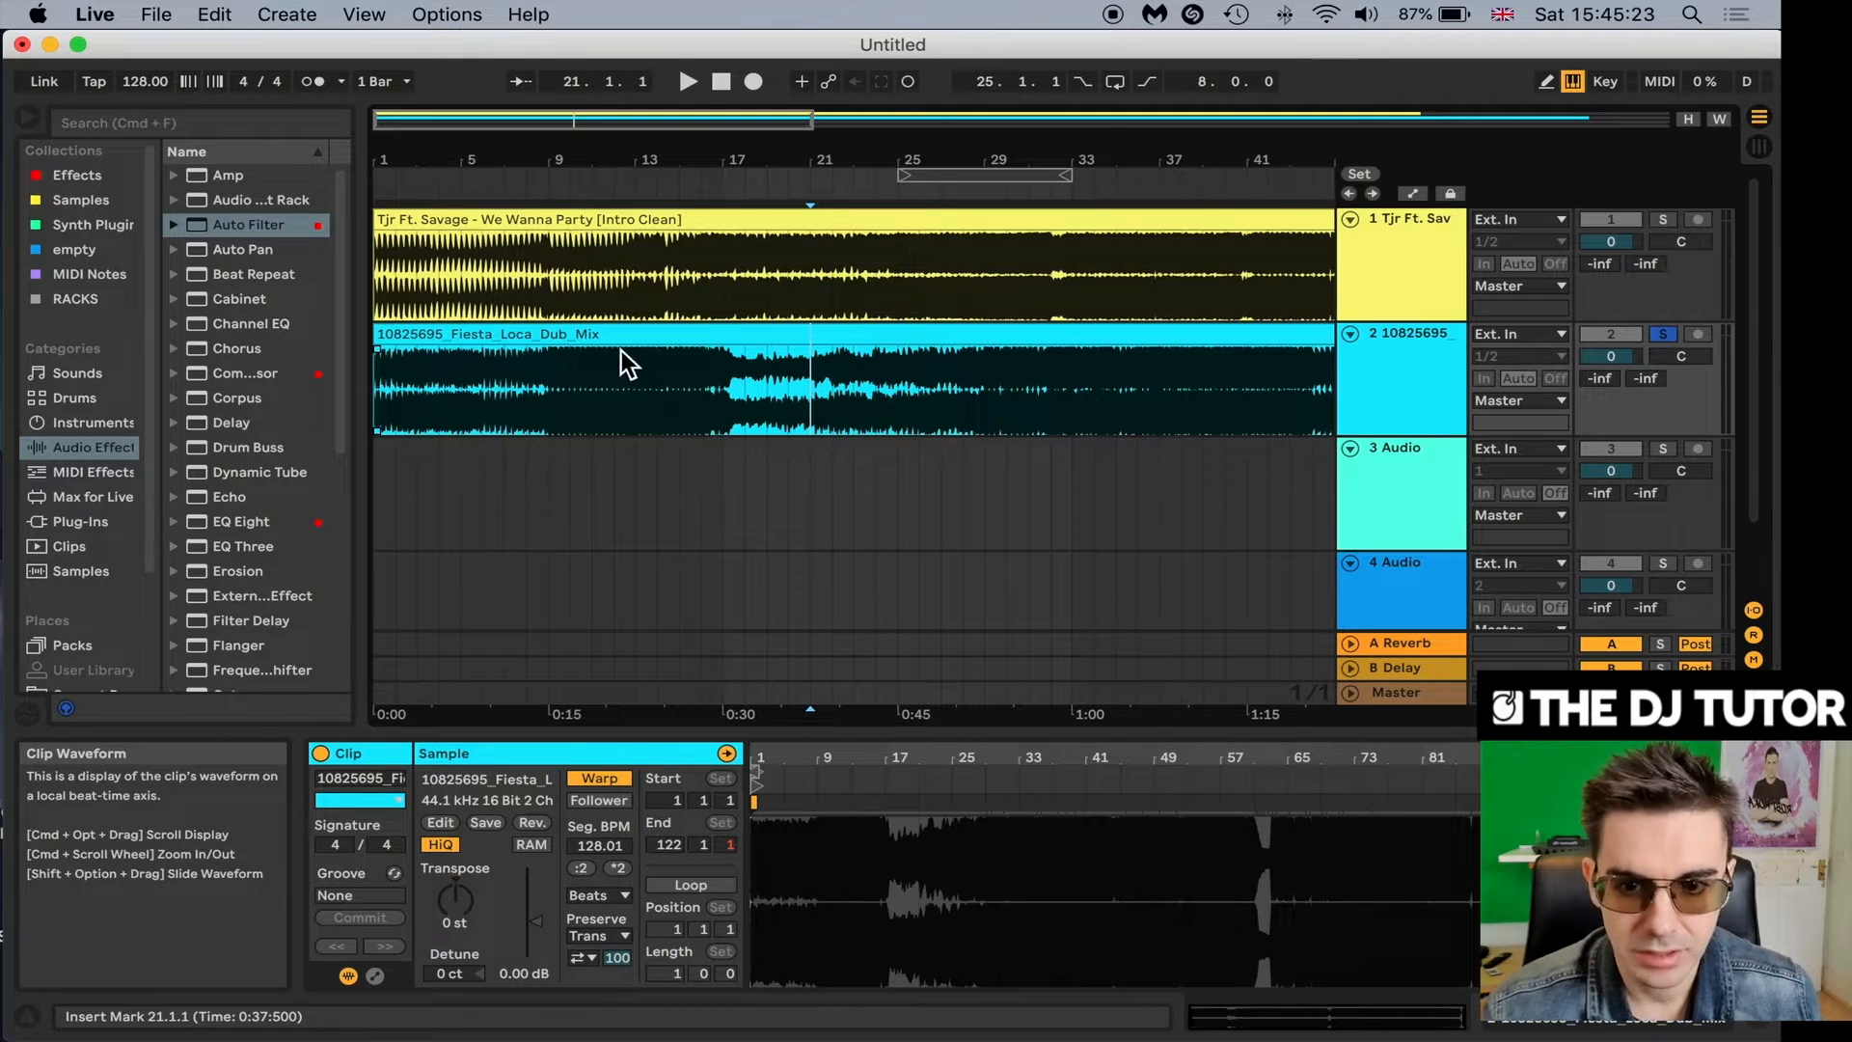
key(space)
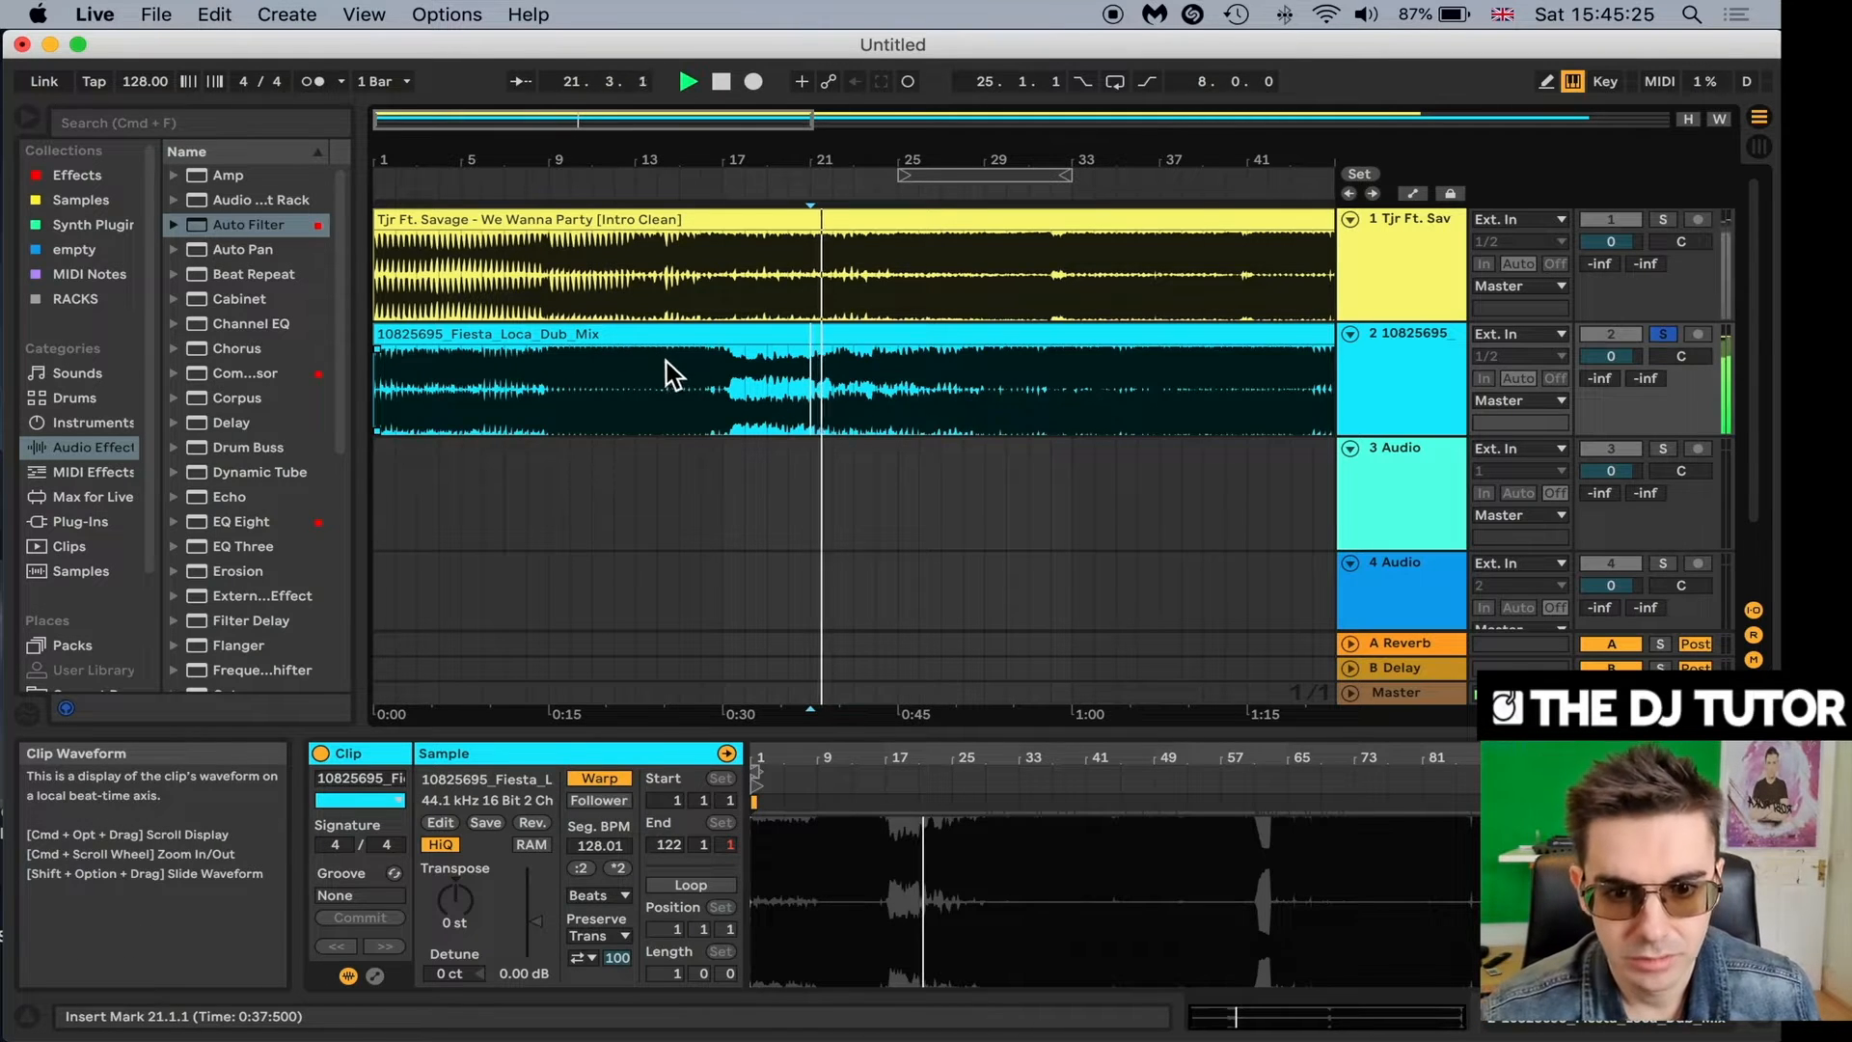
key(space)
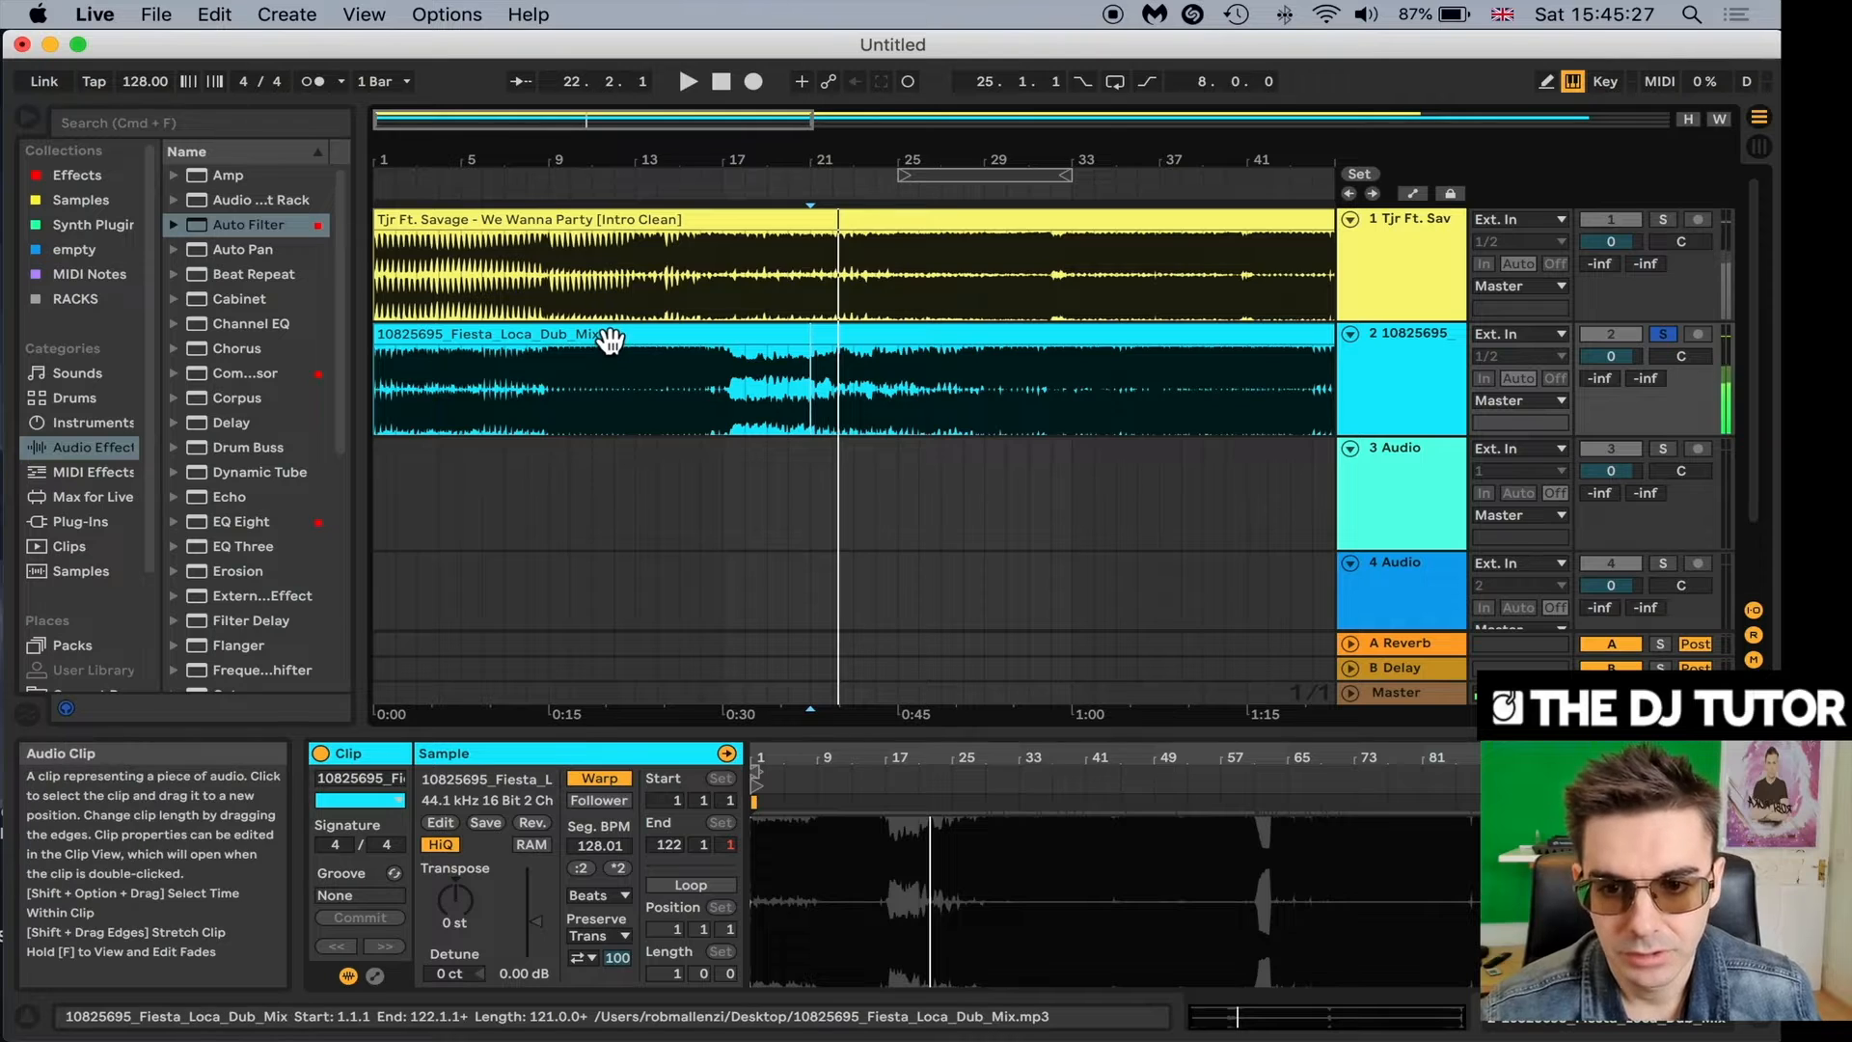
Turn off Warp for the Fiesta Loca Dub Mix clip and play it from bar 32.
click(609, 338)
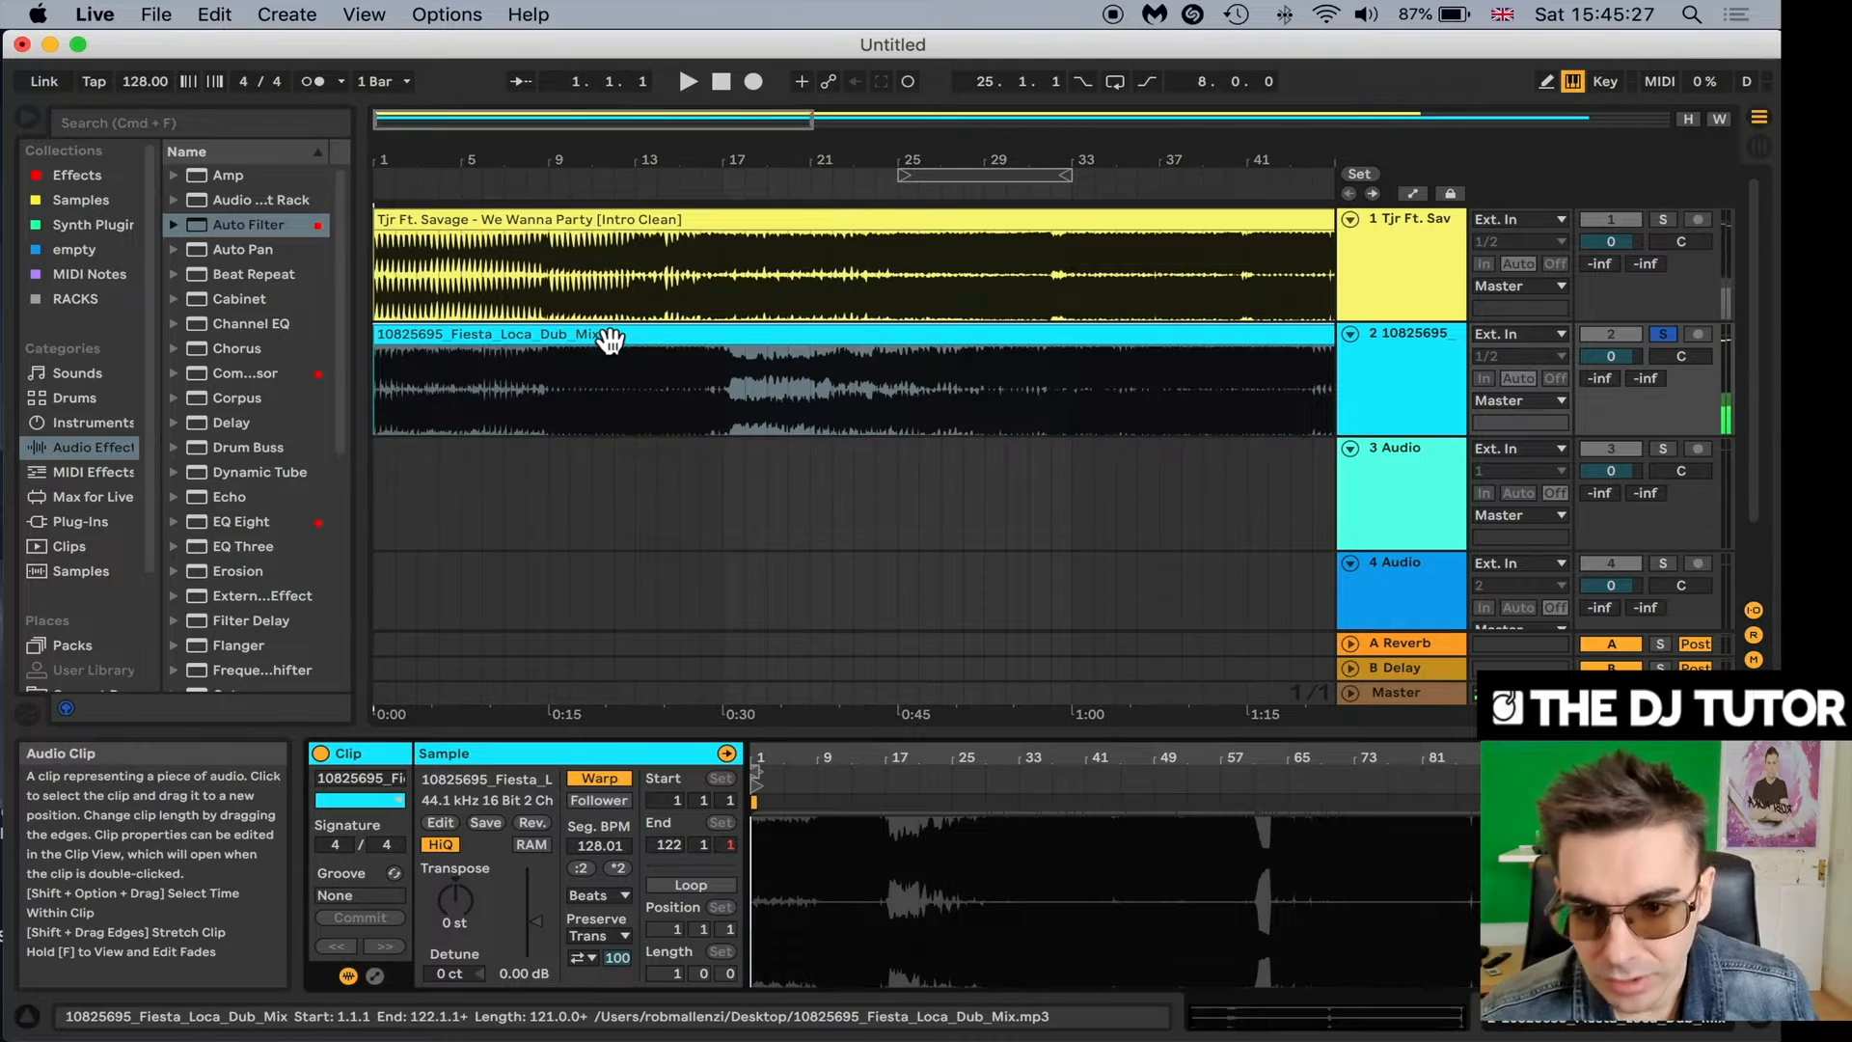
click(616, 784)
click(723, 492)
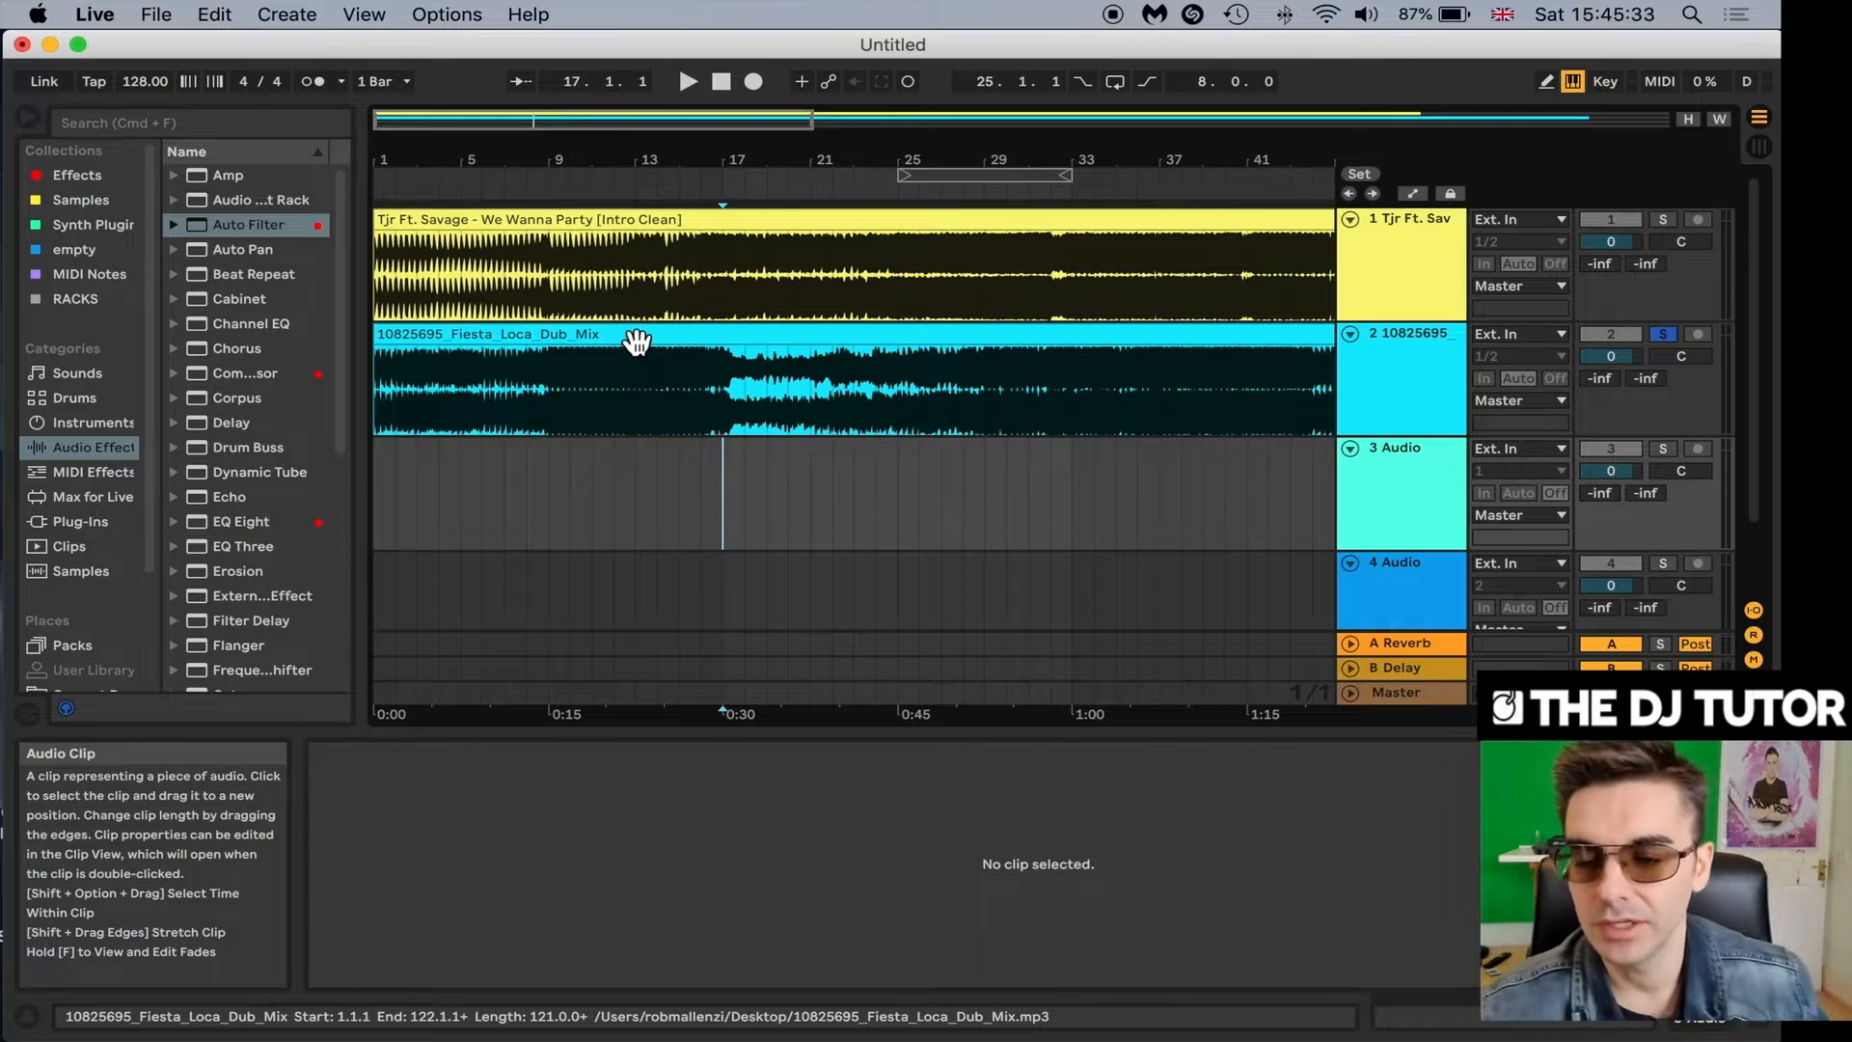
click(918, 381)
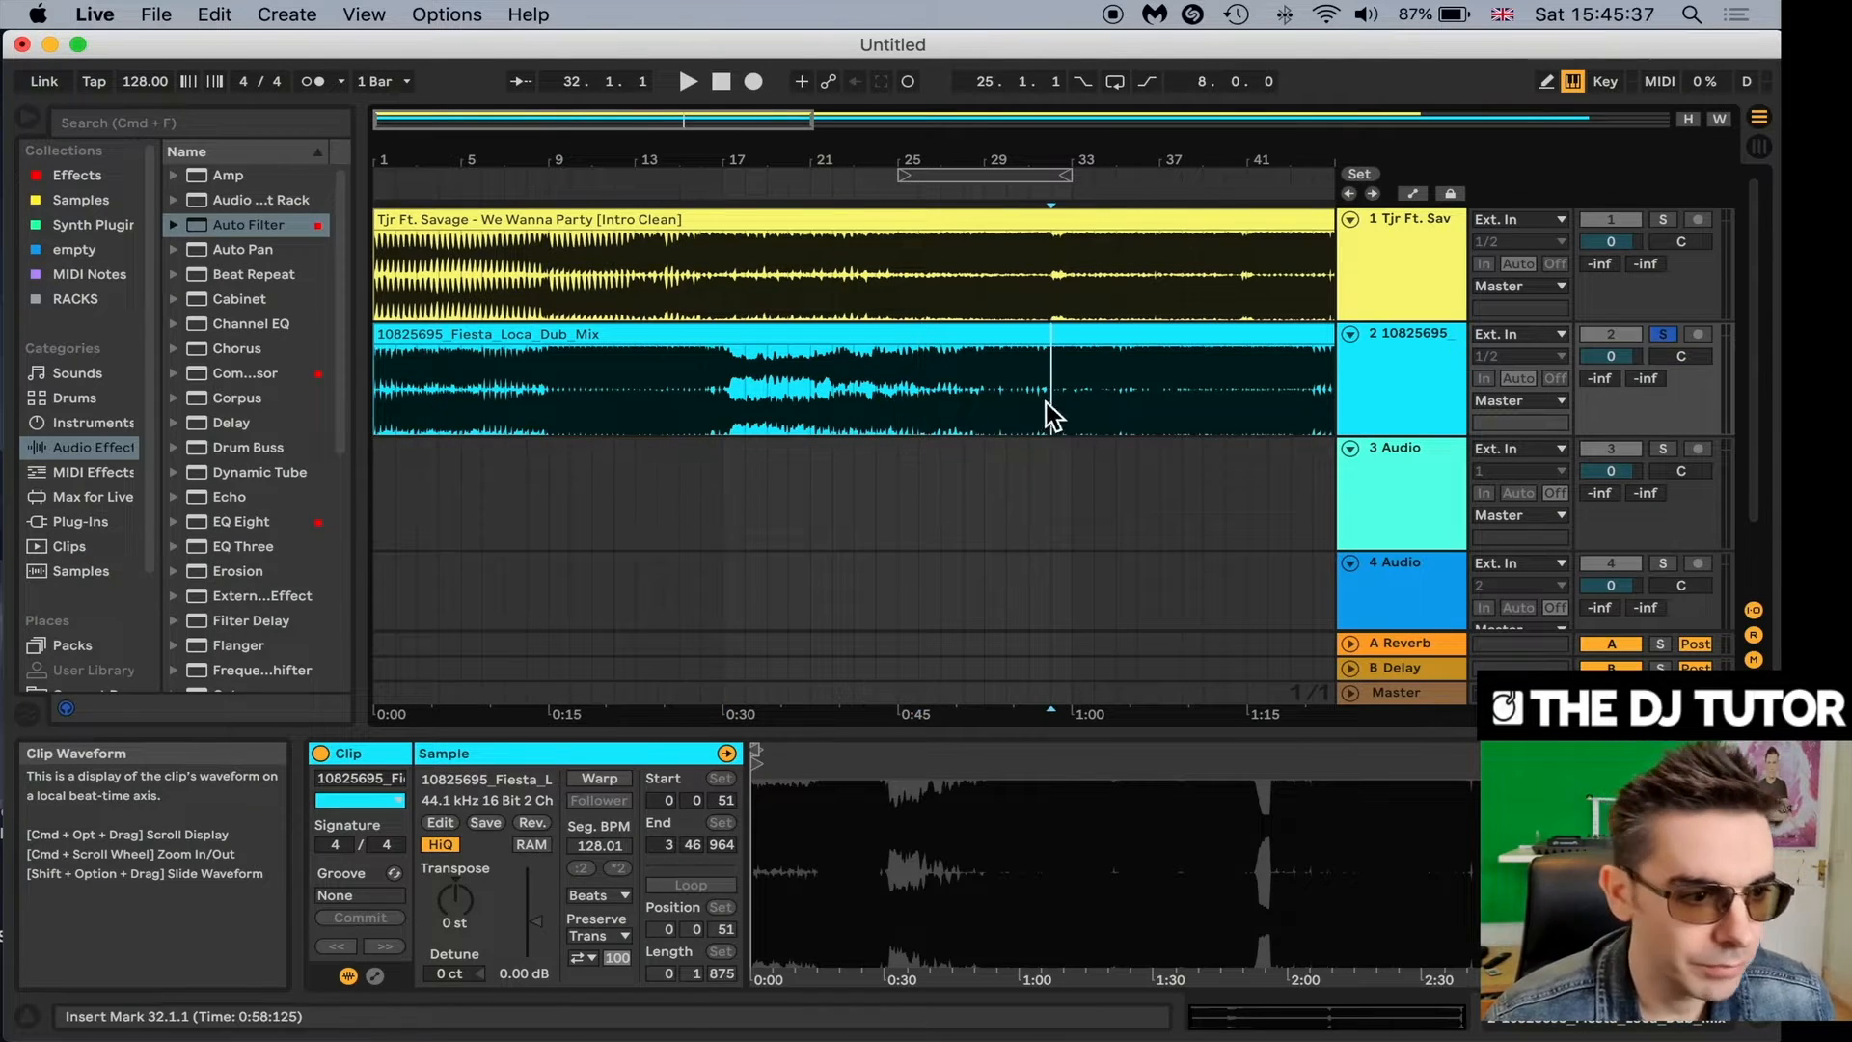
key(space)
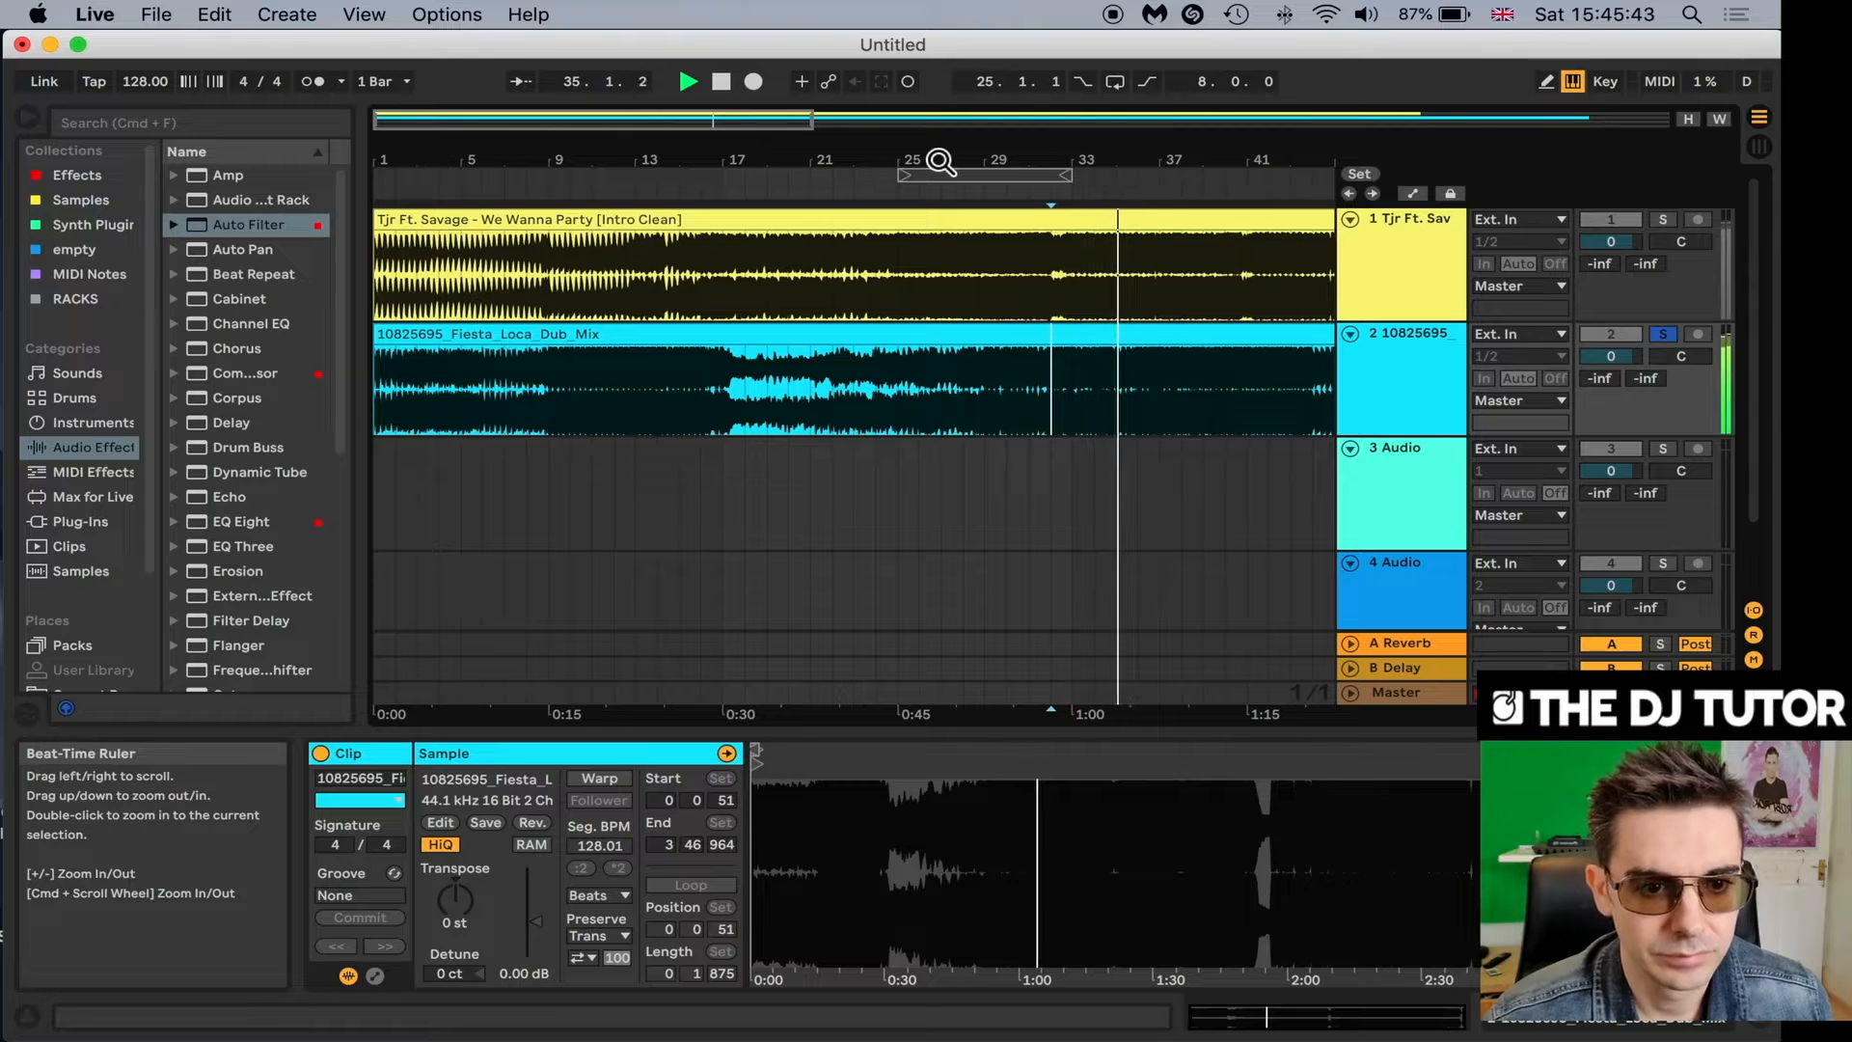
Play the Fiesta Loca Dub Mix clip from bar 25 to check where the section starts.
key(space)
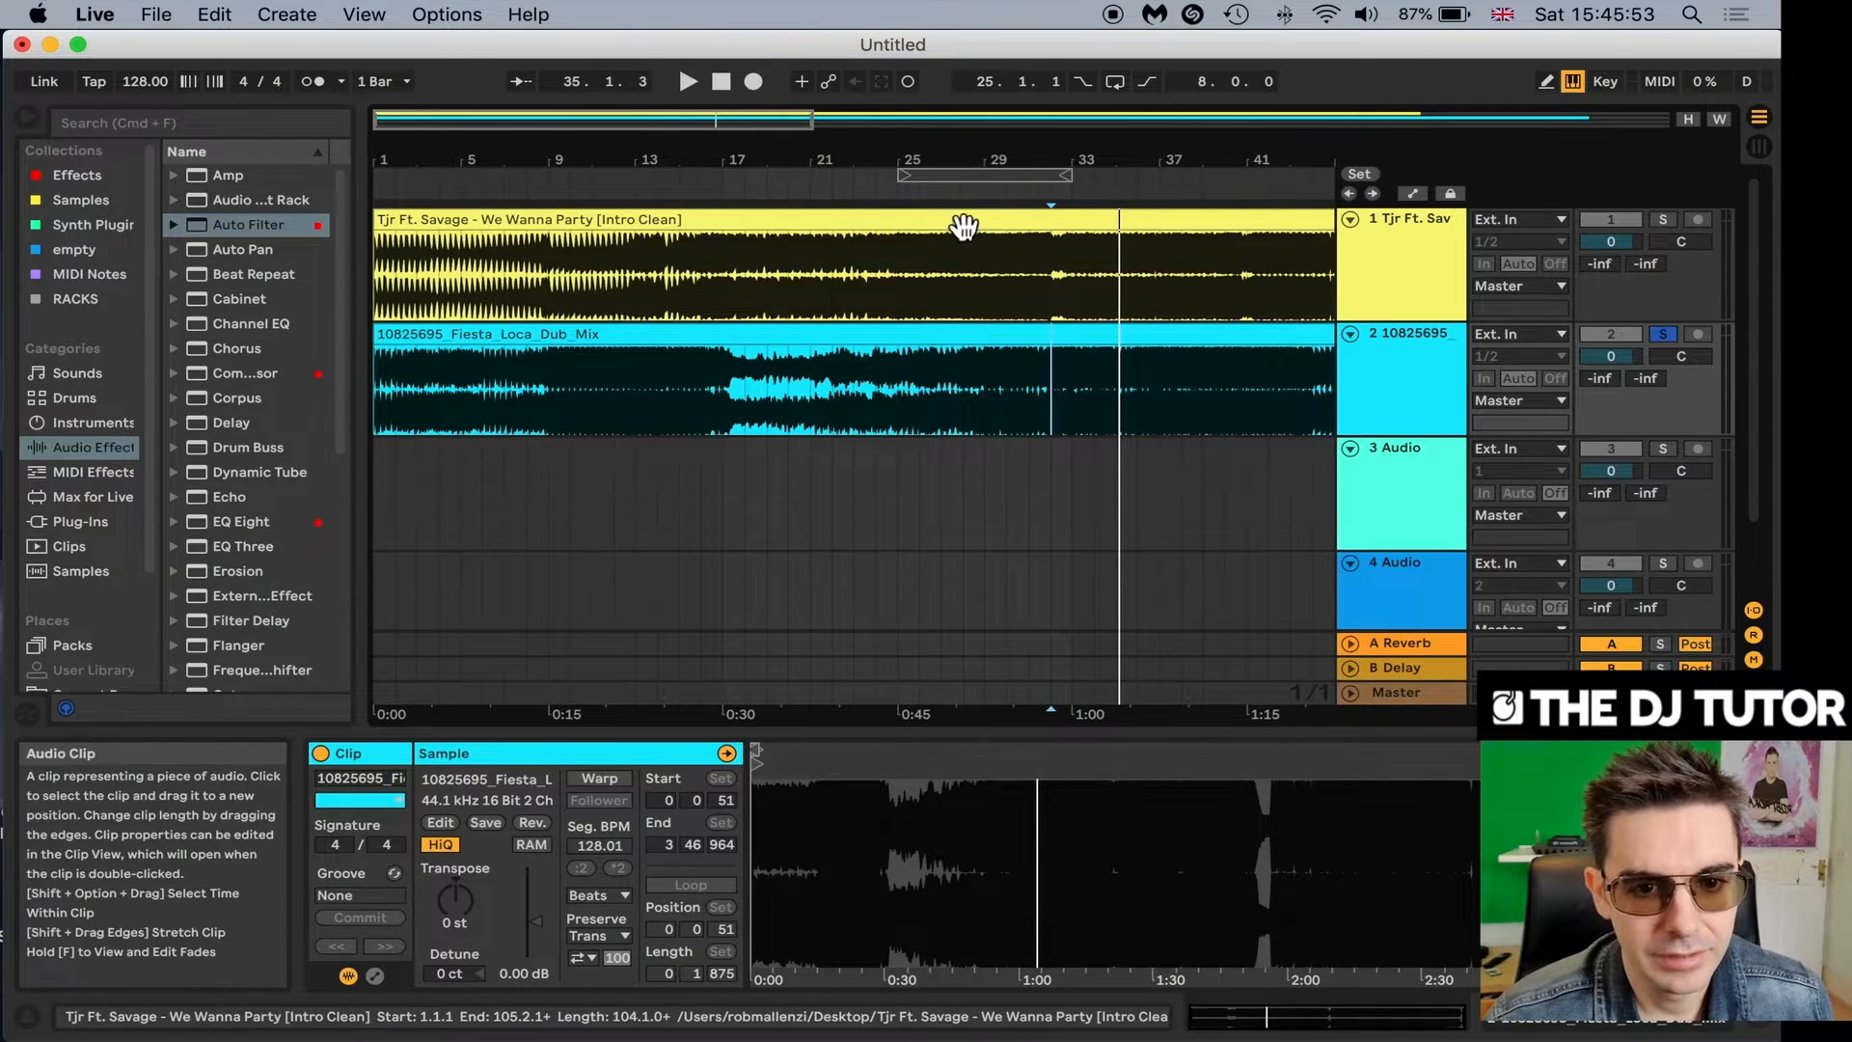
click(931, 368)
click(833, 384)
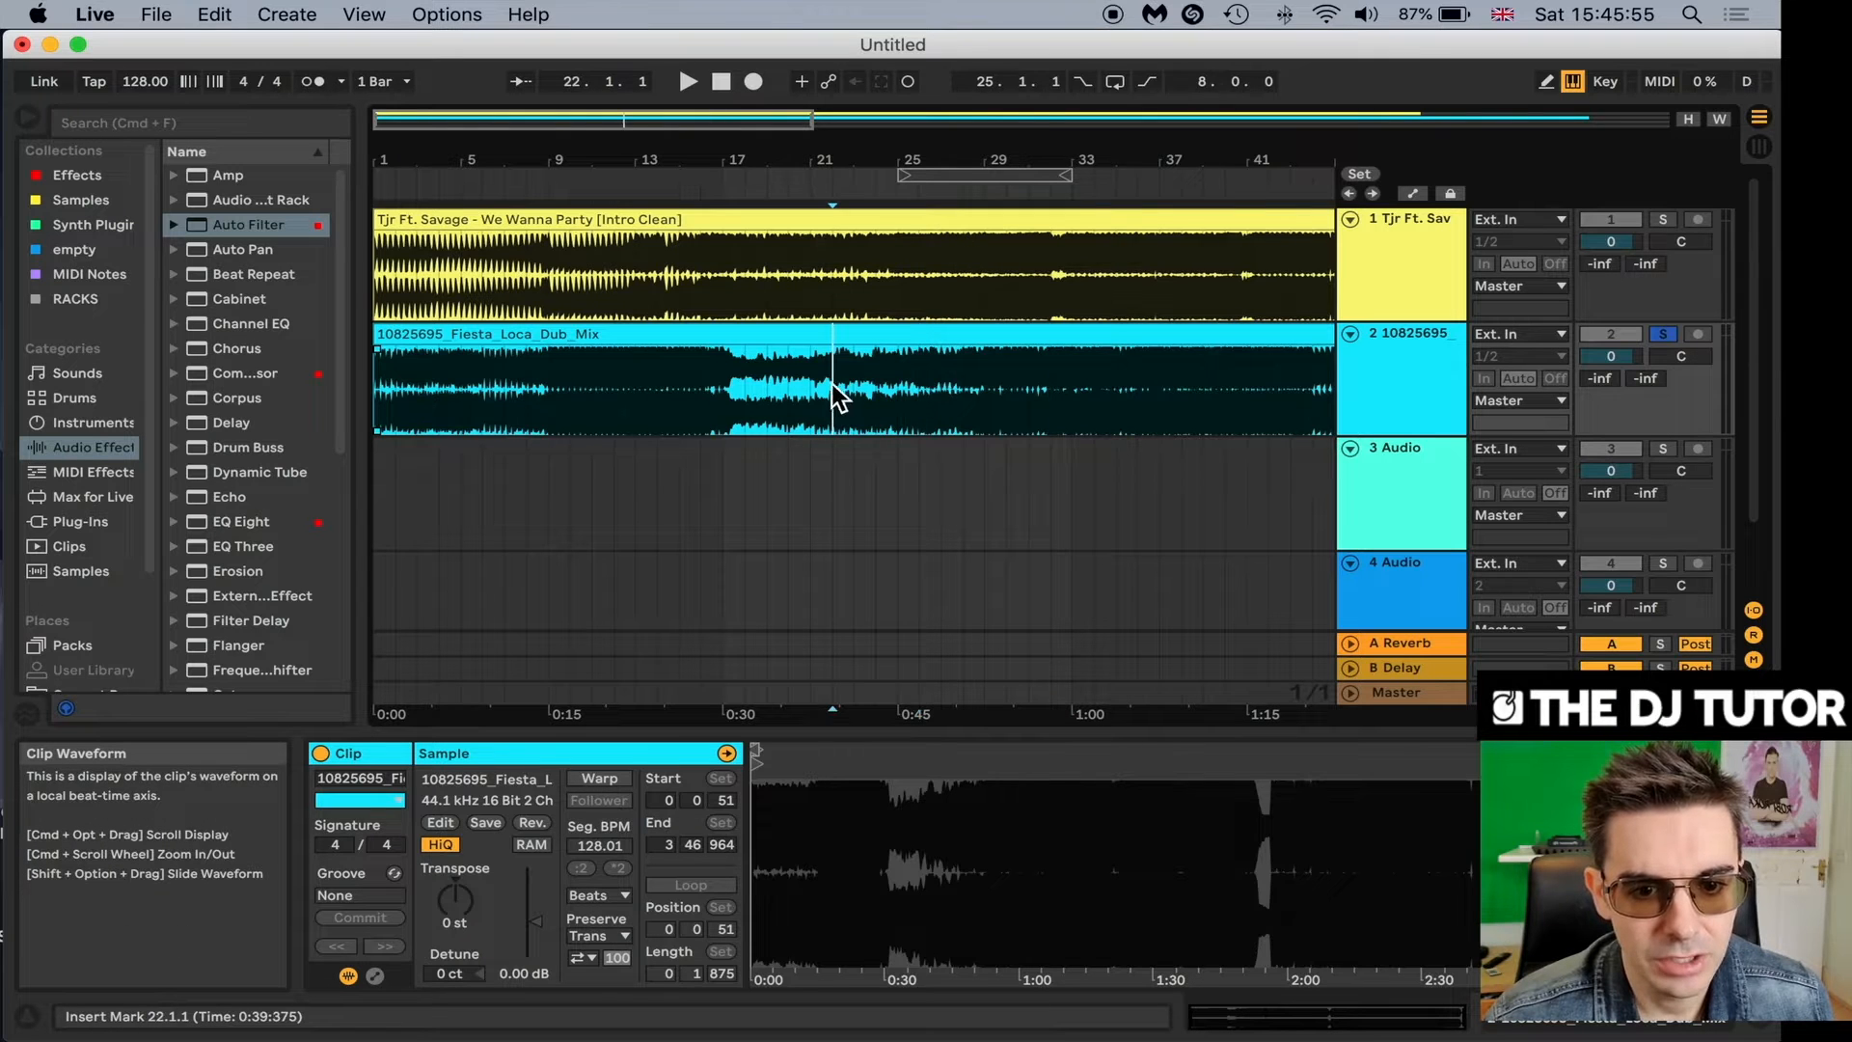
click(733, 384)
click(857, 382)
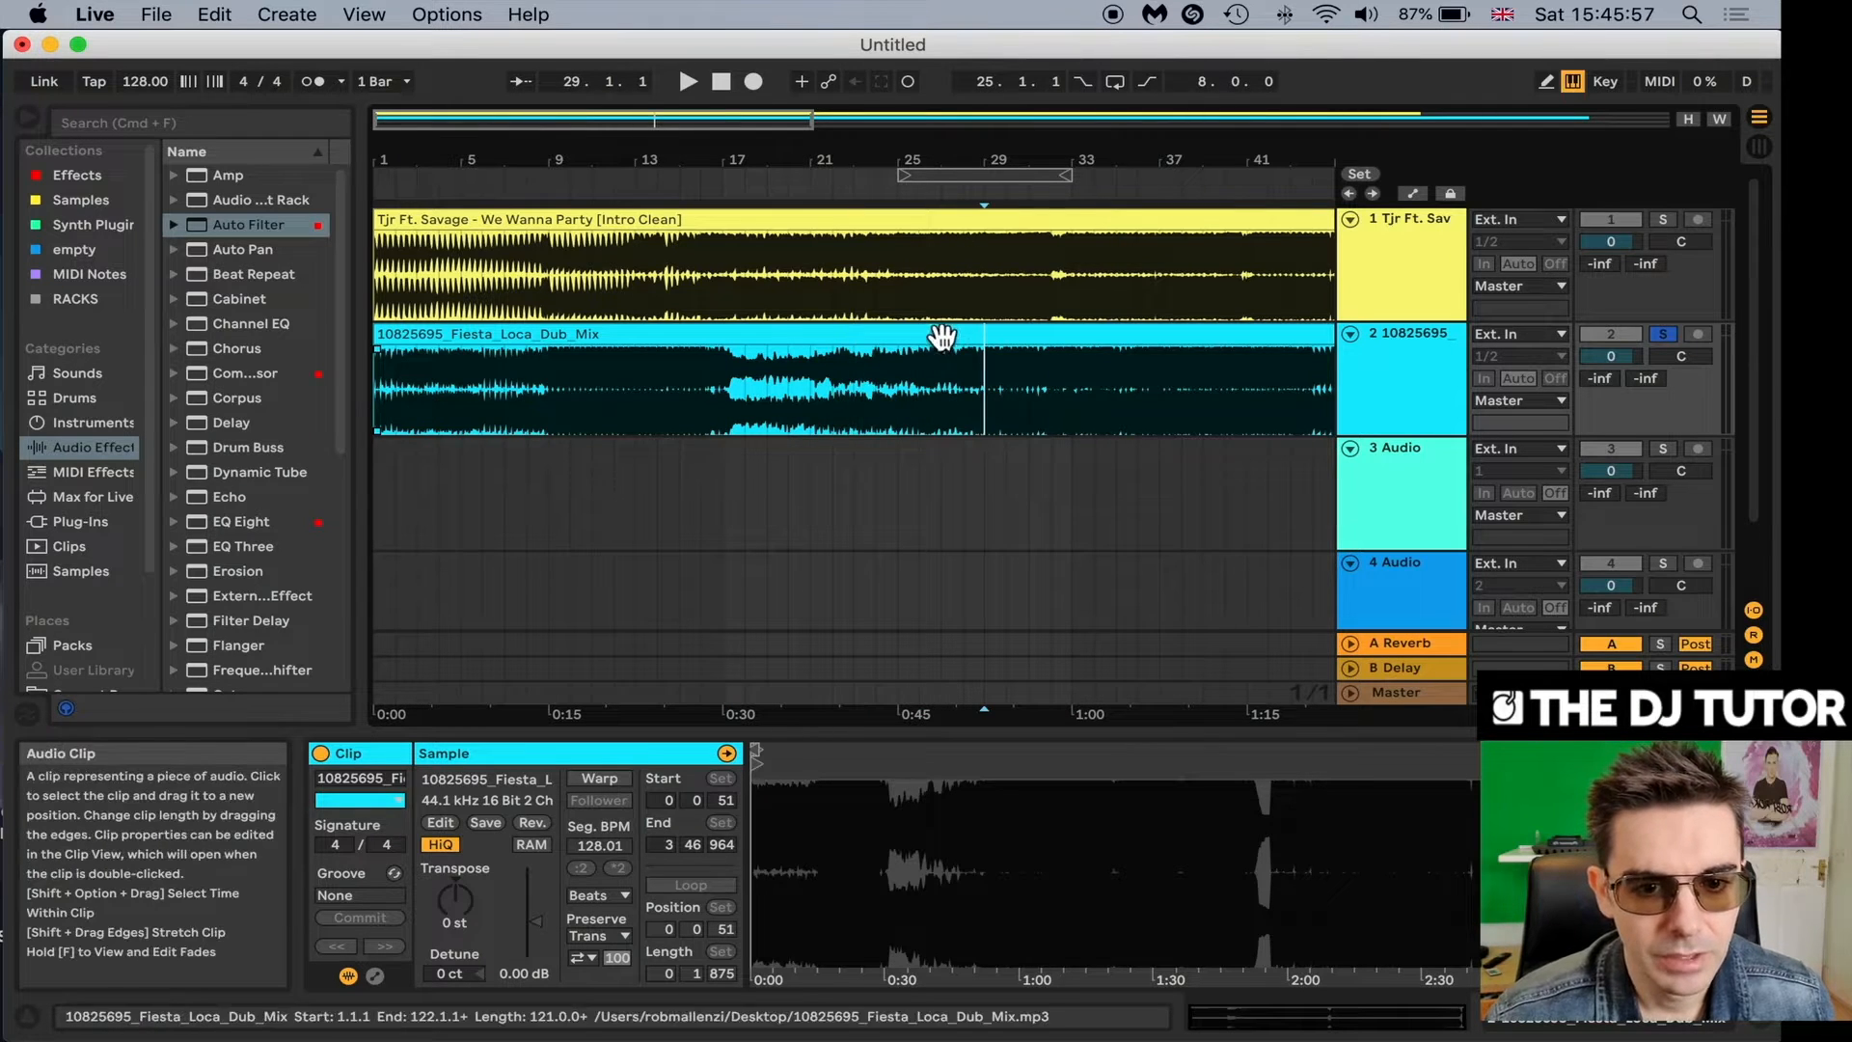
mouse_move(943, 339)
mouse_down()
mouse_move(951, 483)
mouse_move(928, 331)
mouse_up()
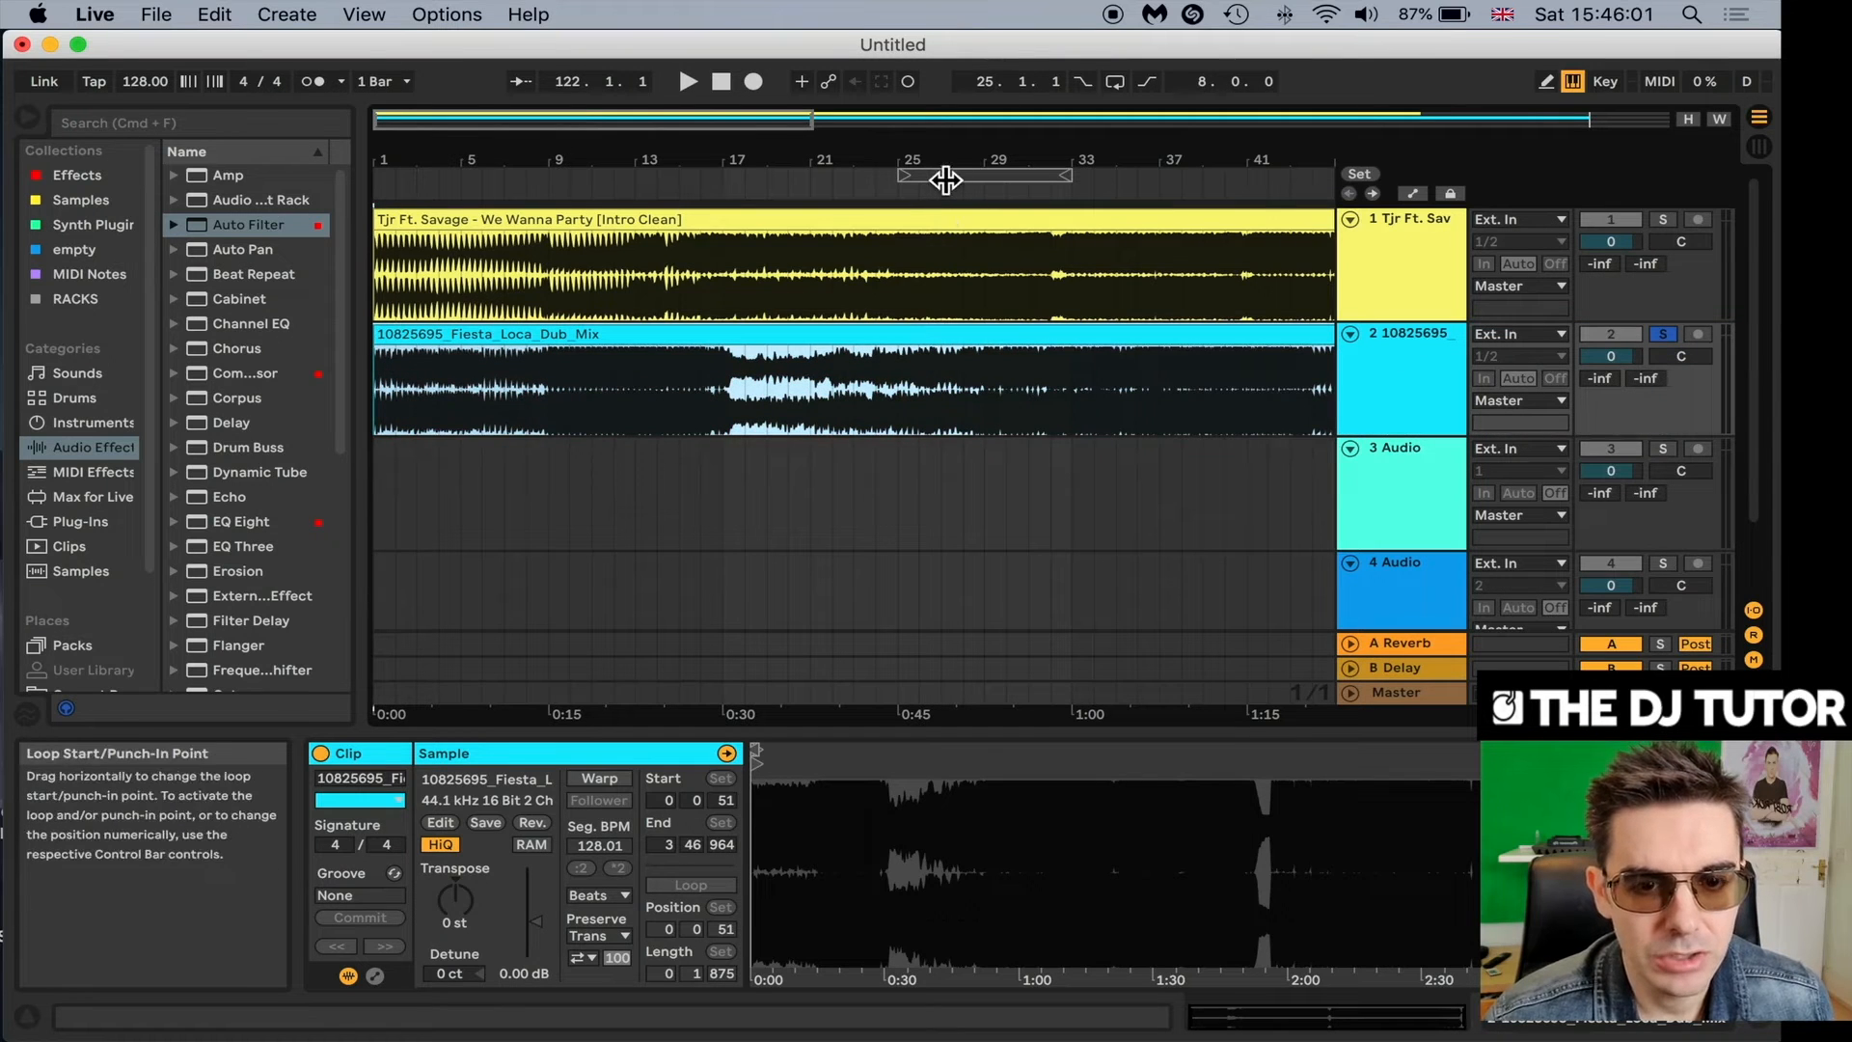
mouse_move(943, 179)
mouse_down()
mouse_move(918, 180)
mouse_move(976, 187)
mouse_up()
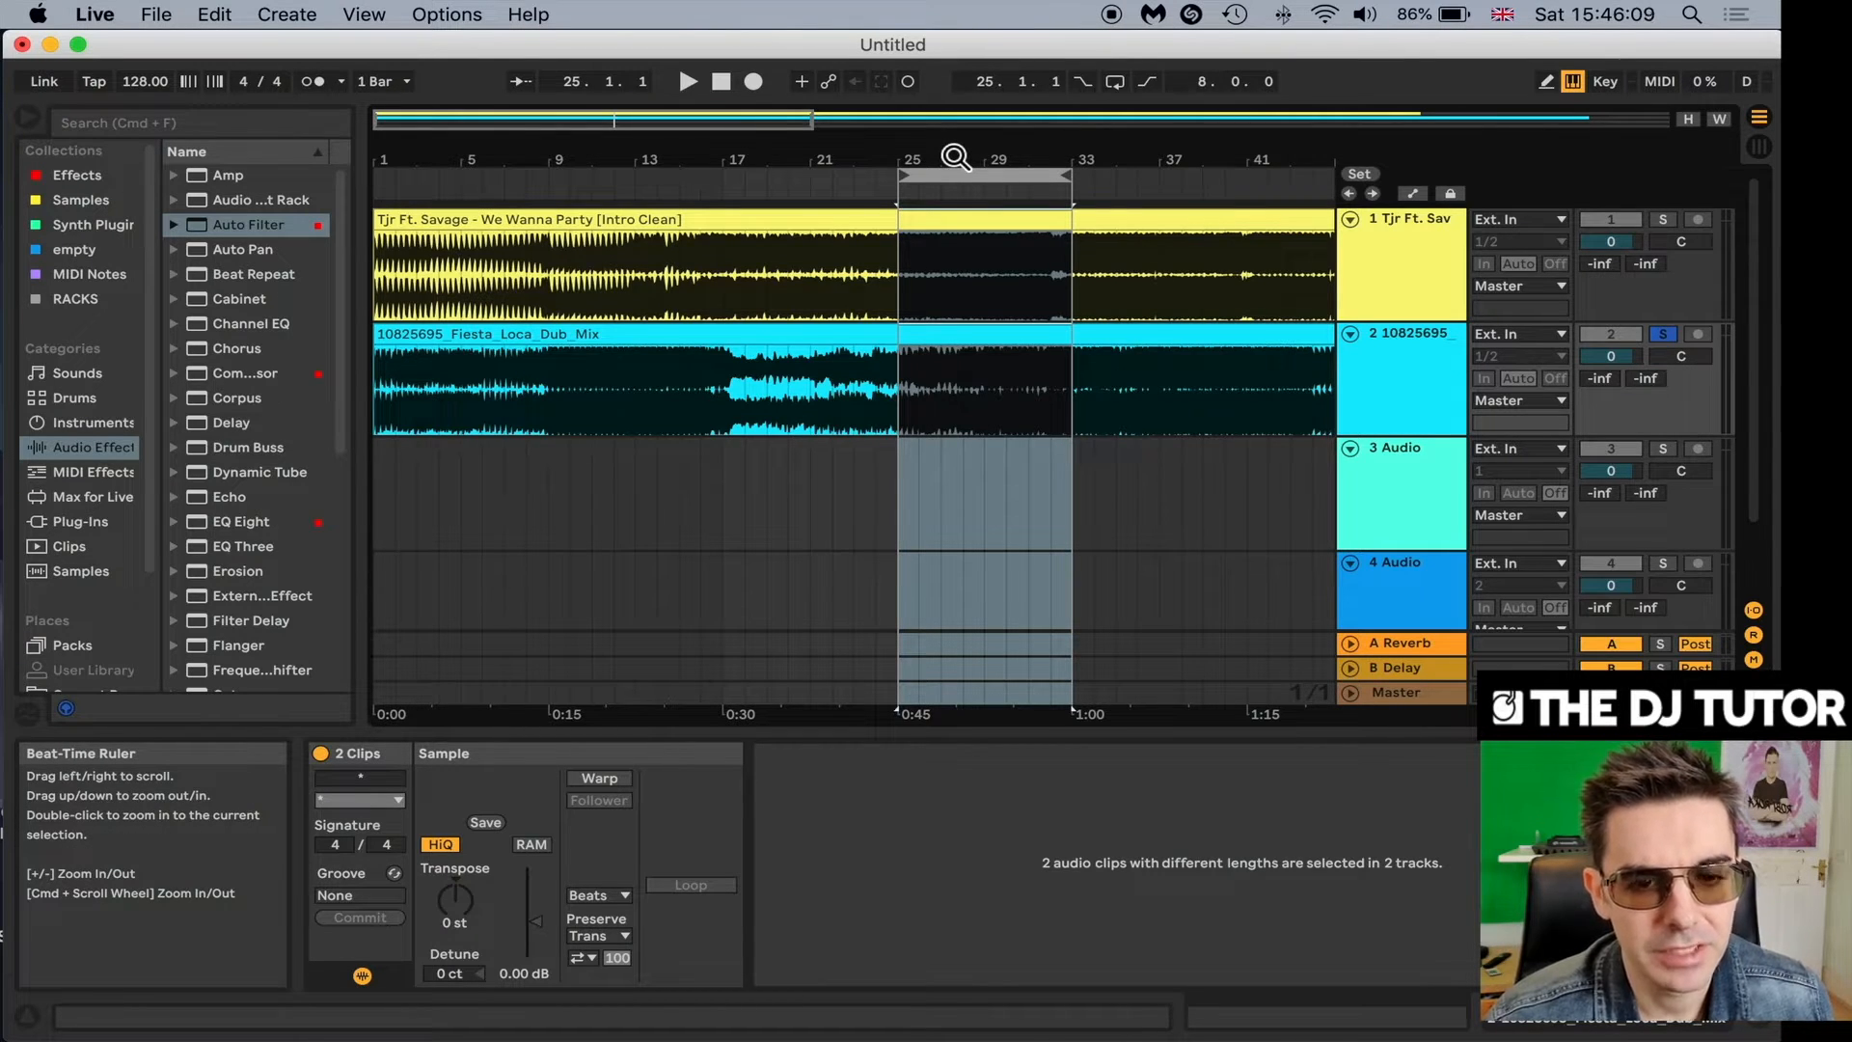
drag(956, 158, 761, 170)
click(708, 416)
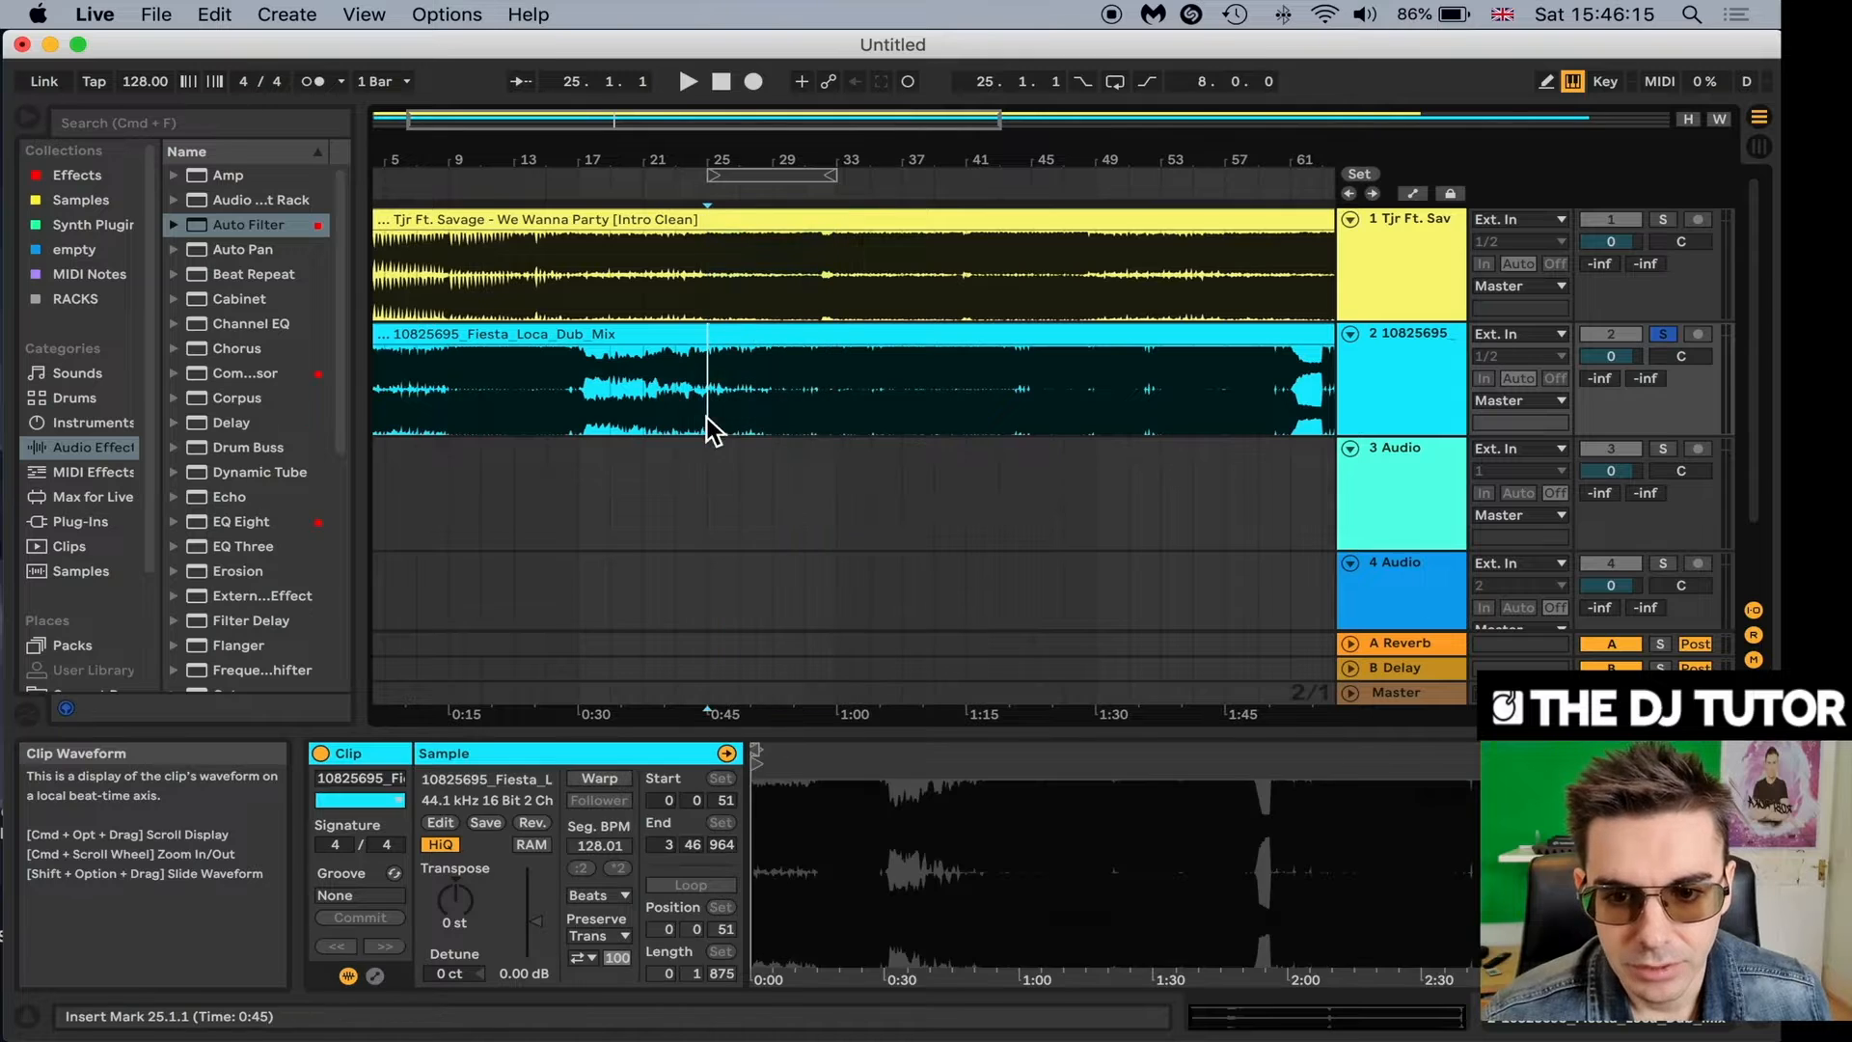
key(space)
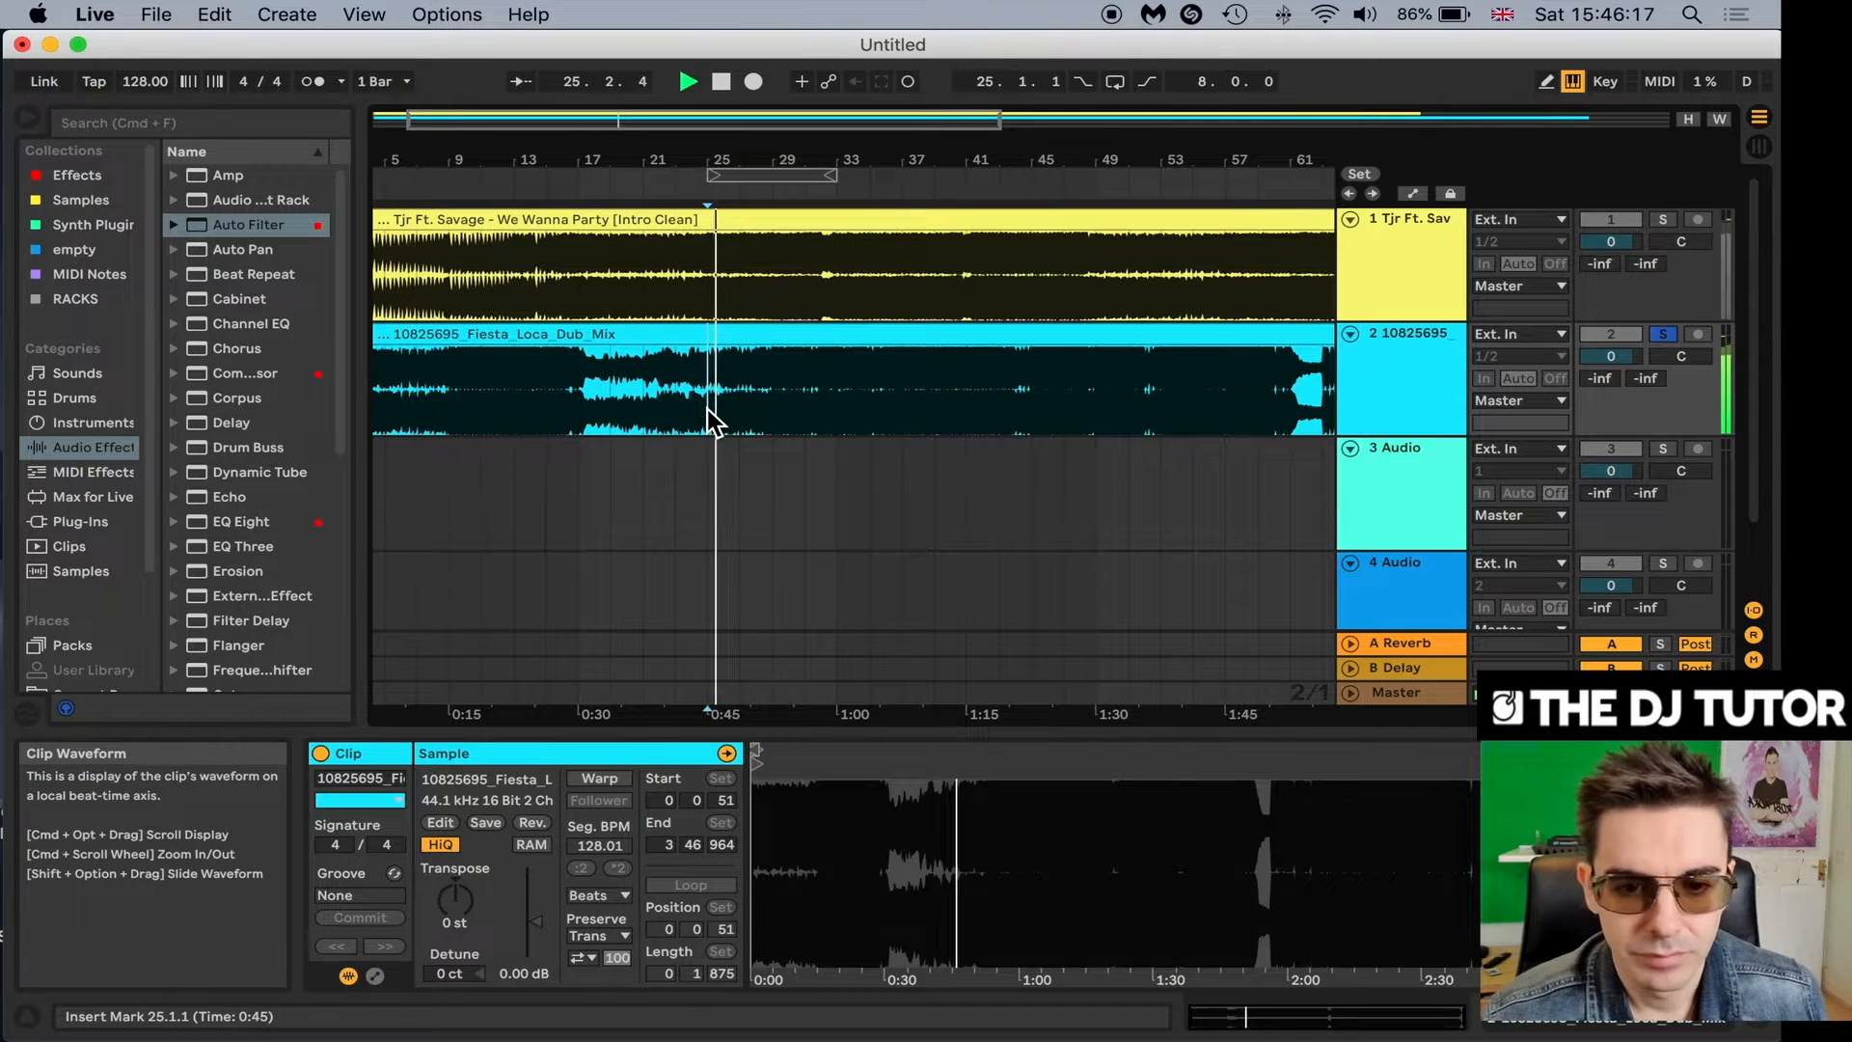
drag(733, 159, 791, 160)
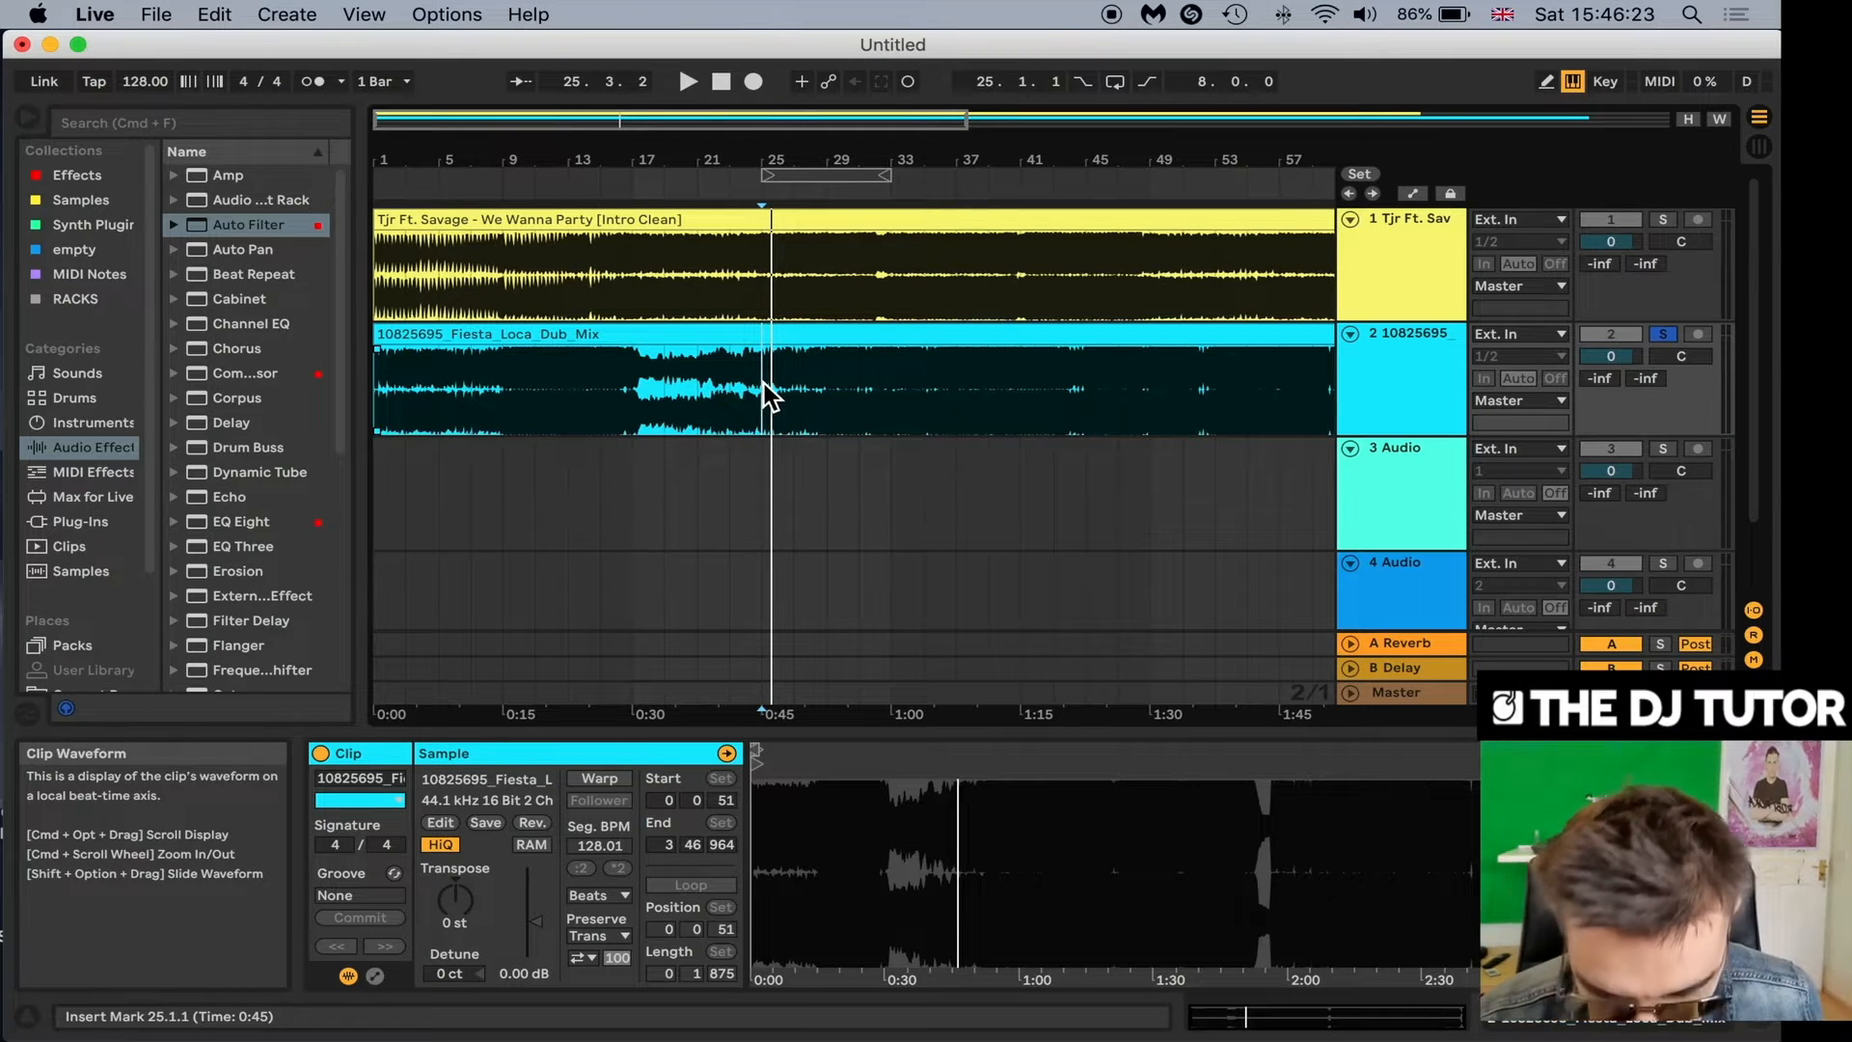
Try splitting the Fiesta Loca Dub Mix clip at bar 25 and undo the split.
key(super+e)
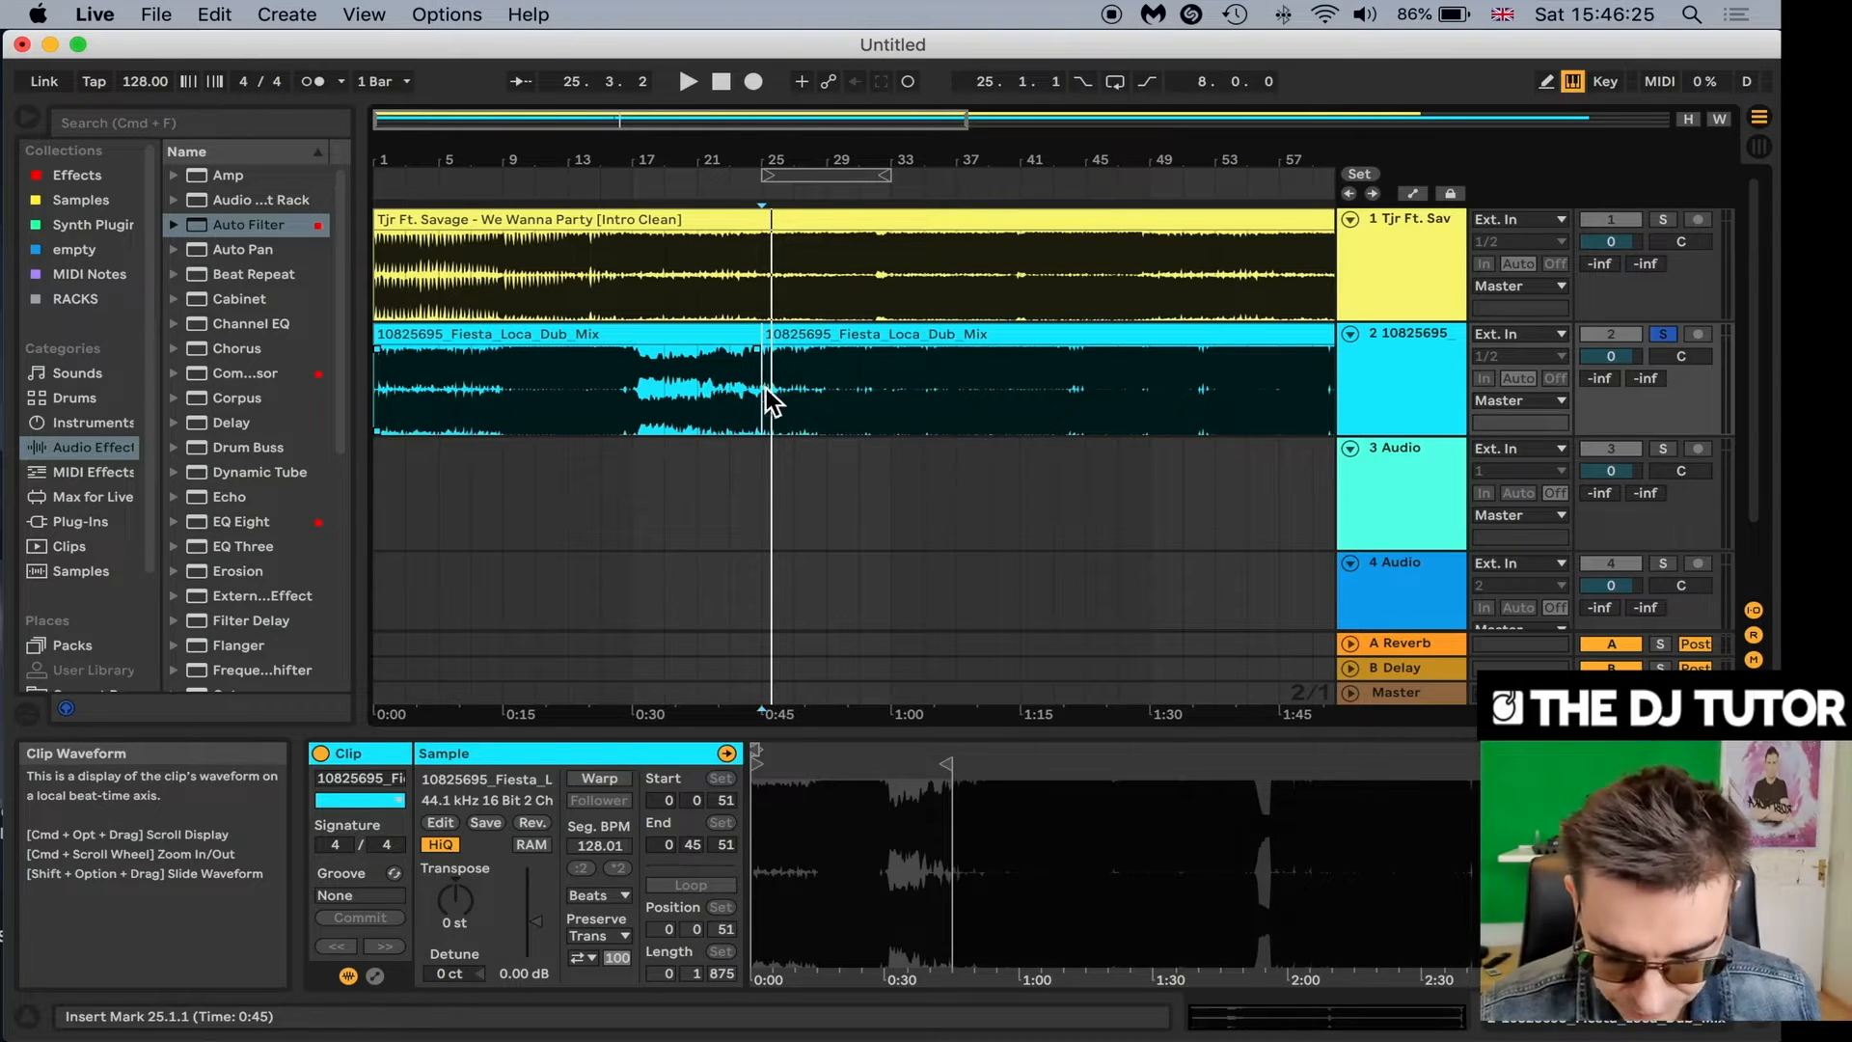
click(842, 345)
mouse_move(854, 343)
mouse_down()
mouse_move(995, 339)
mouse_move(853, 373)
mouse_up()
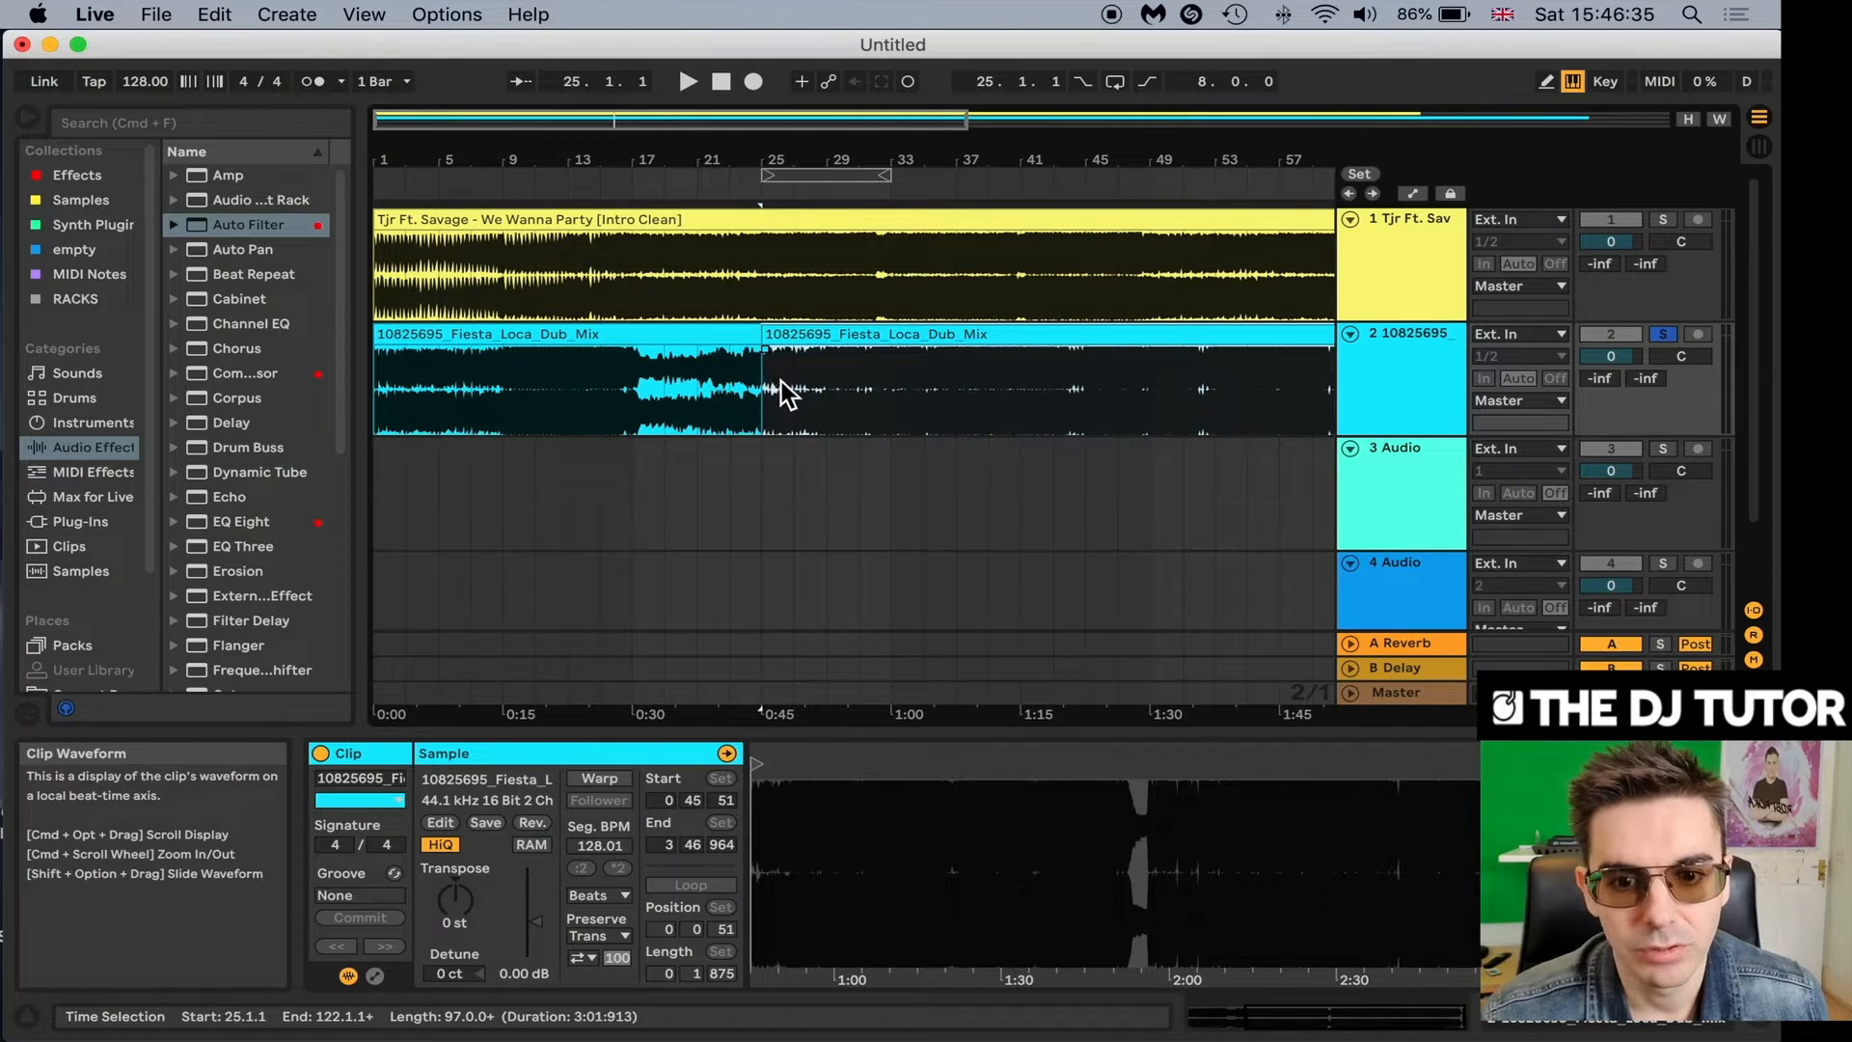
key(super+z)
key(super+shift+z)
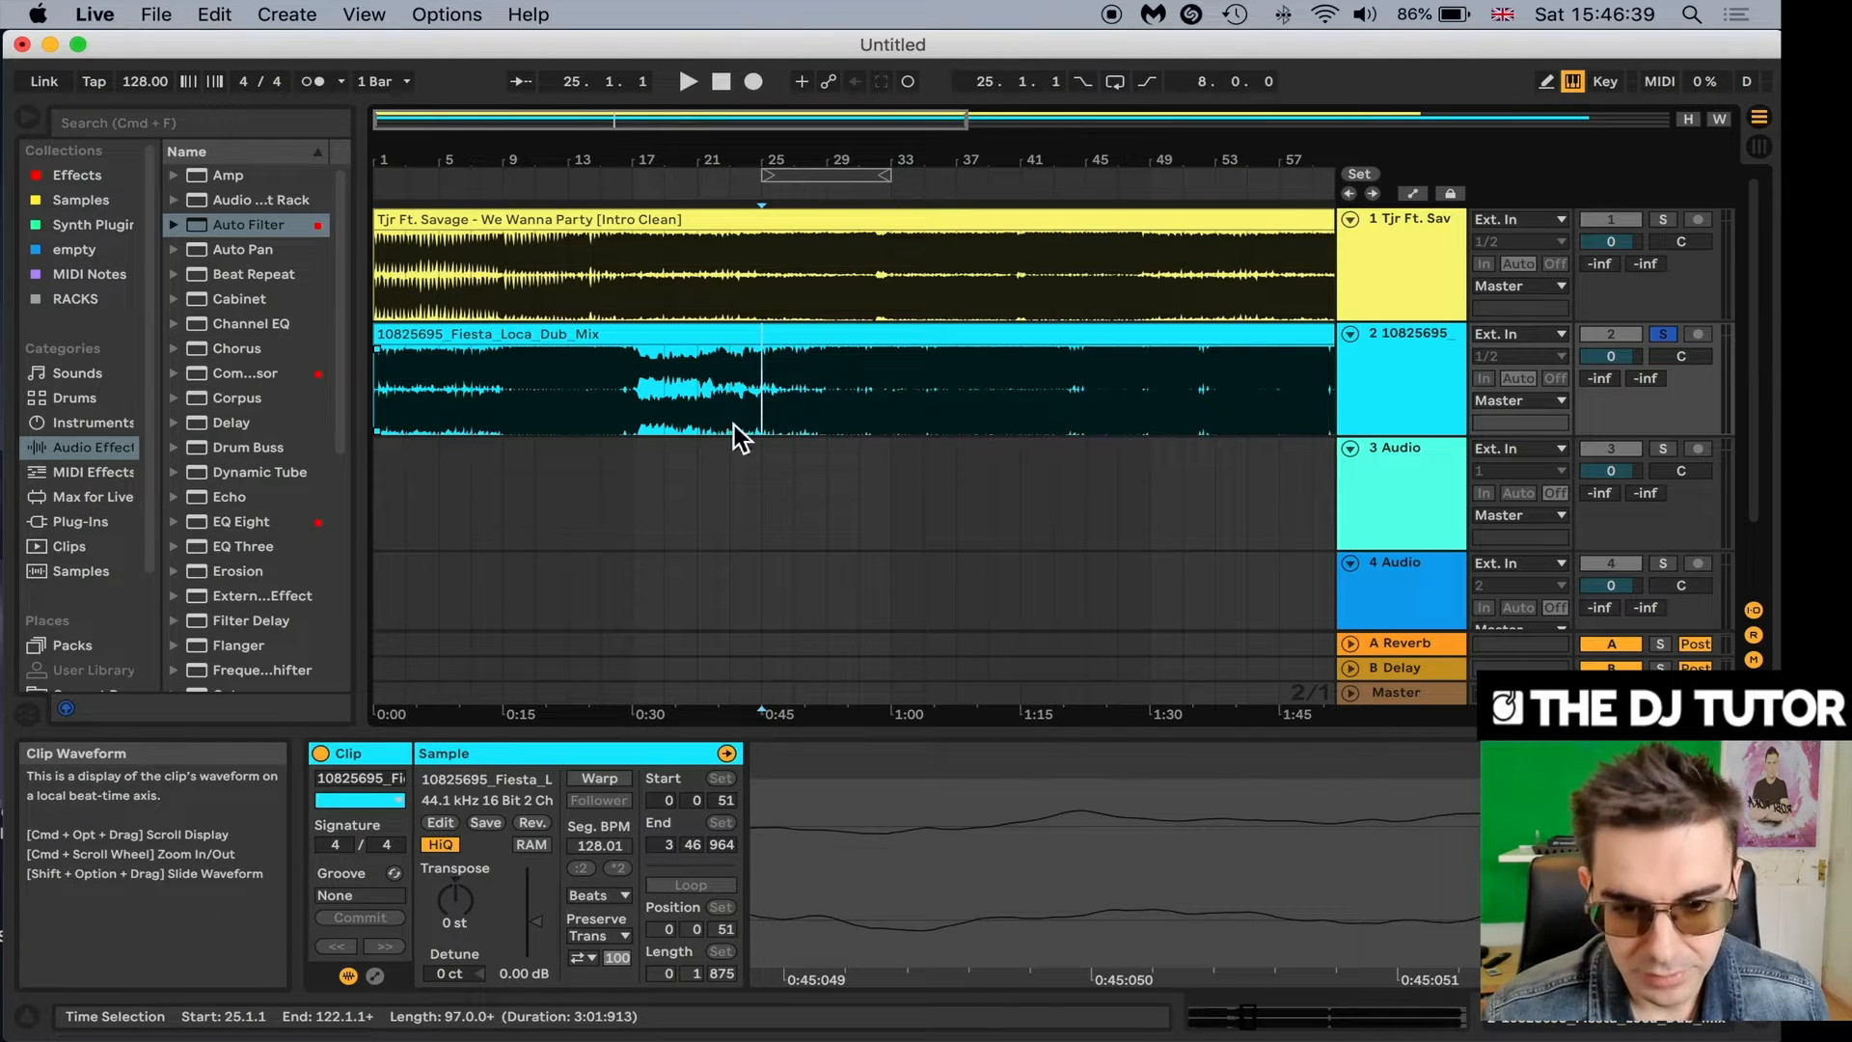
Split the Fiesta Loca Dub Mix clip on the second track at bar 25.
click(767, 482)
click(769, 389)
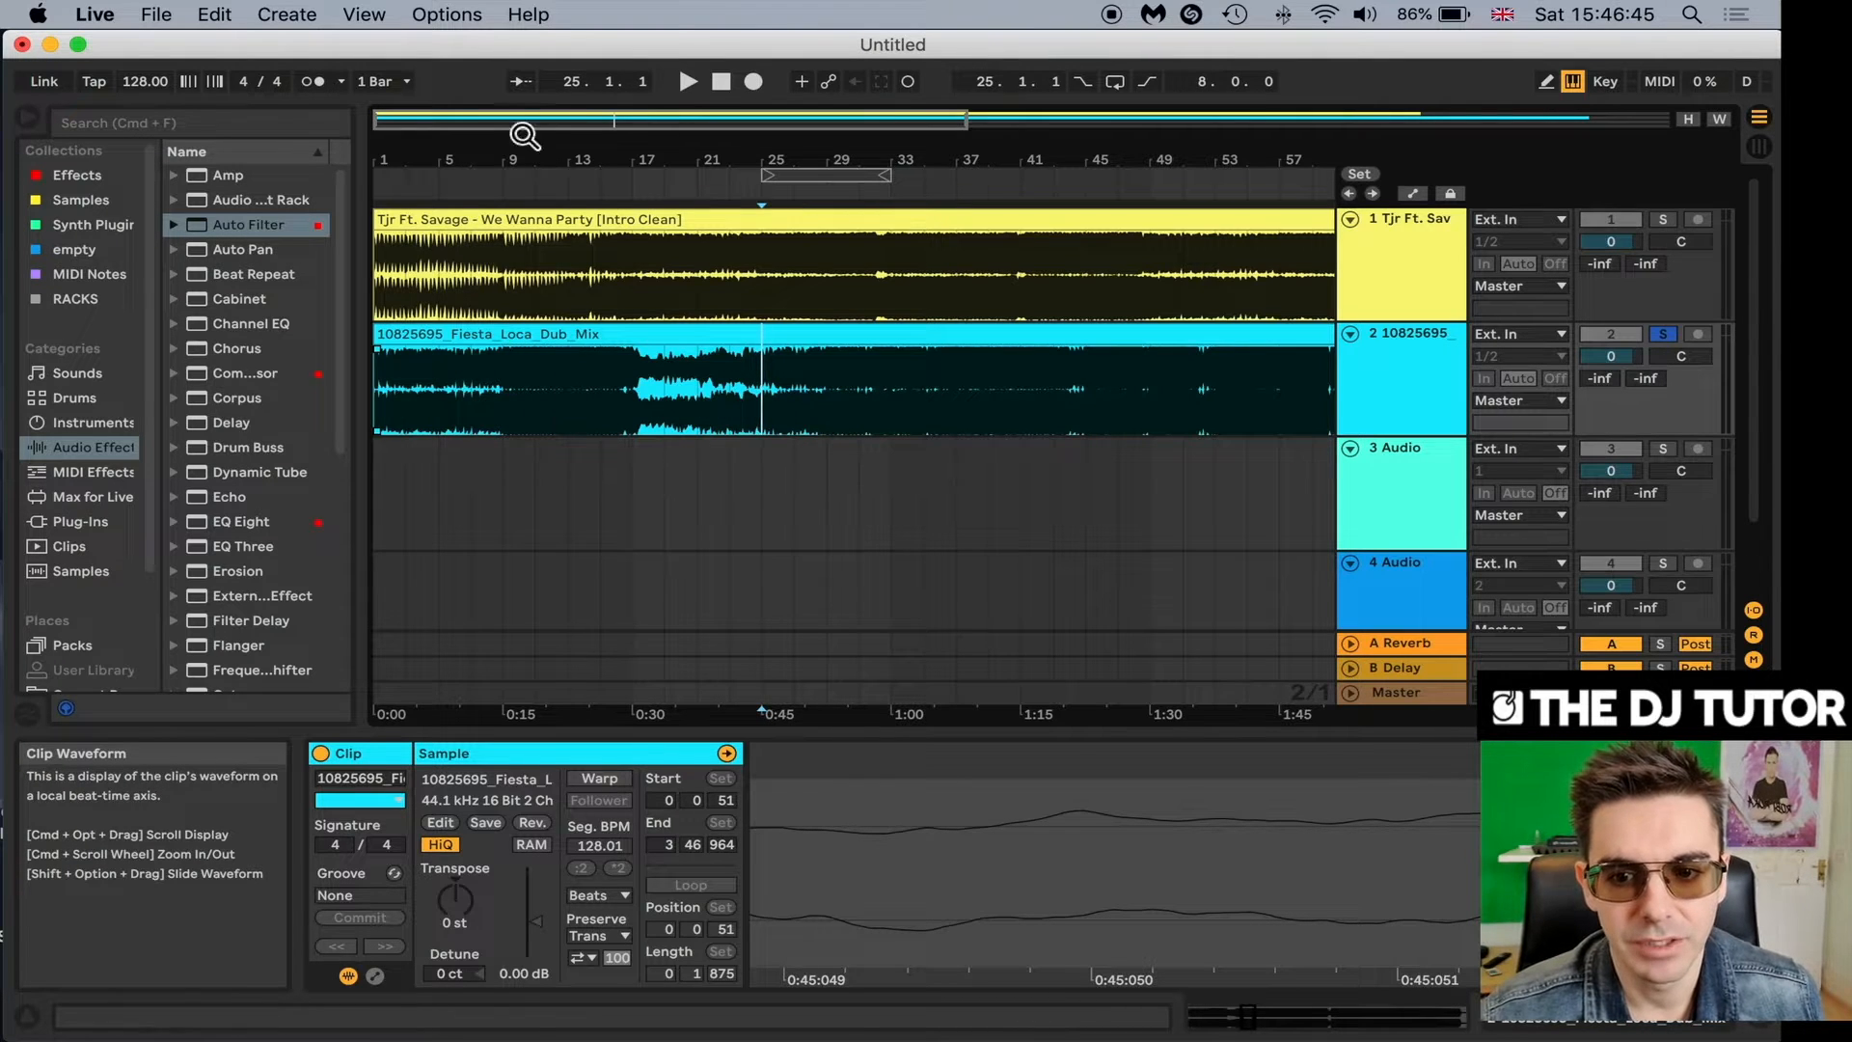
drag(555, 152, 558, 114)
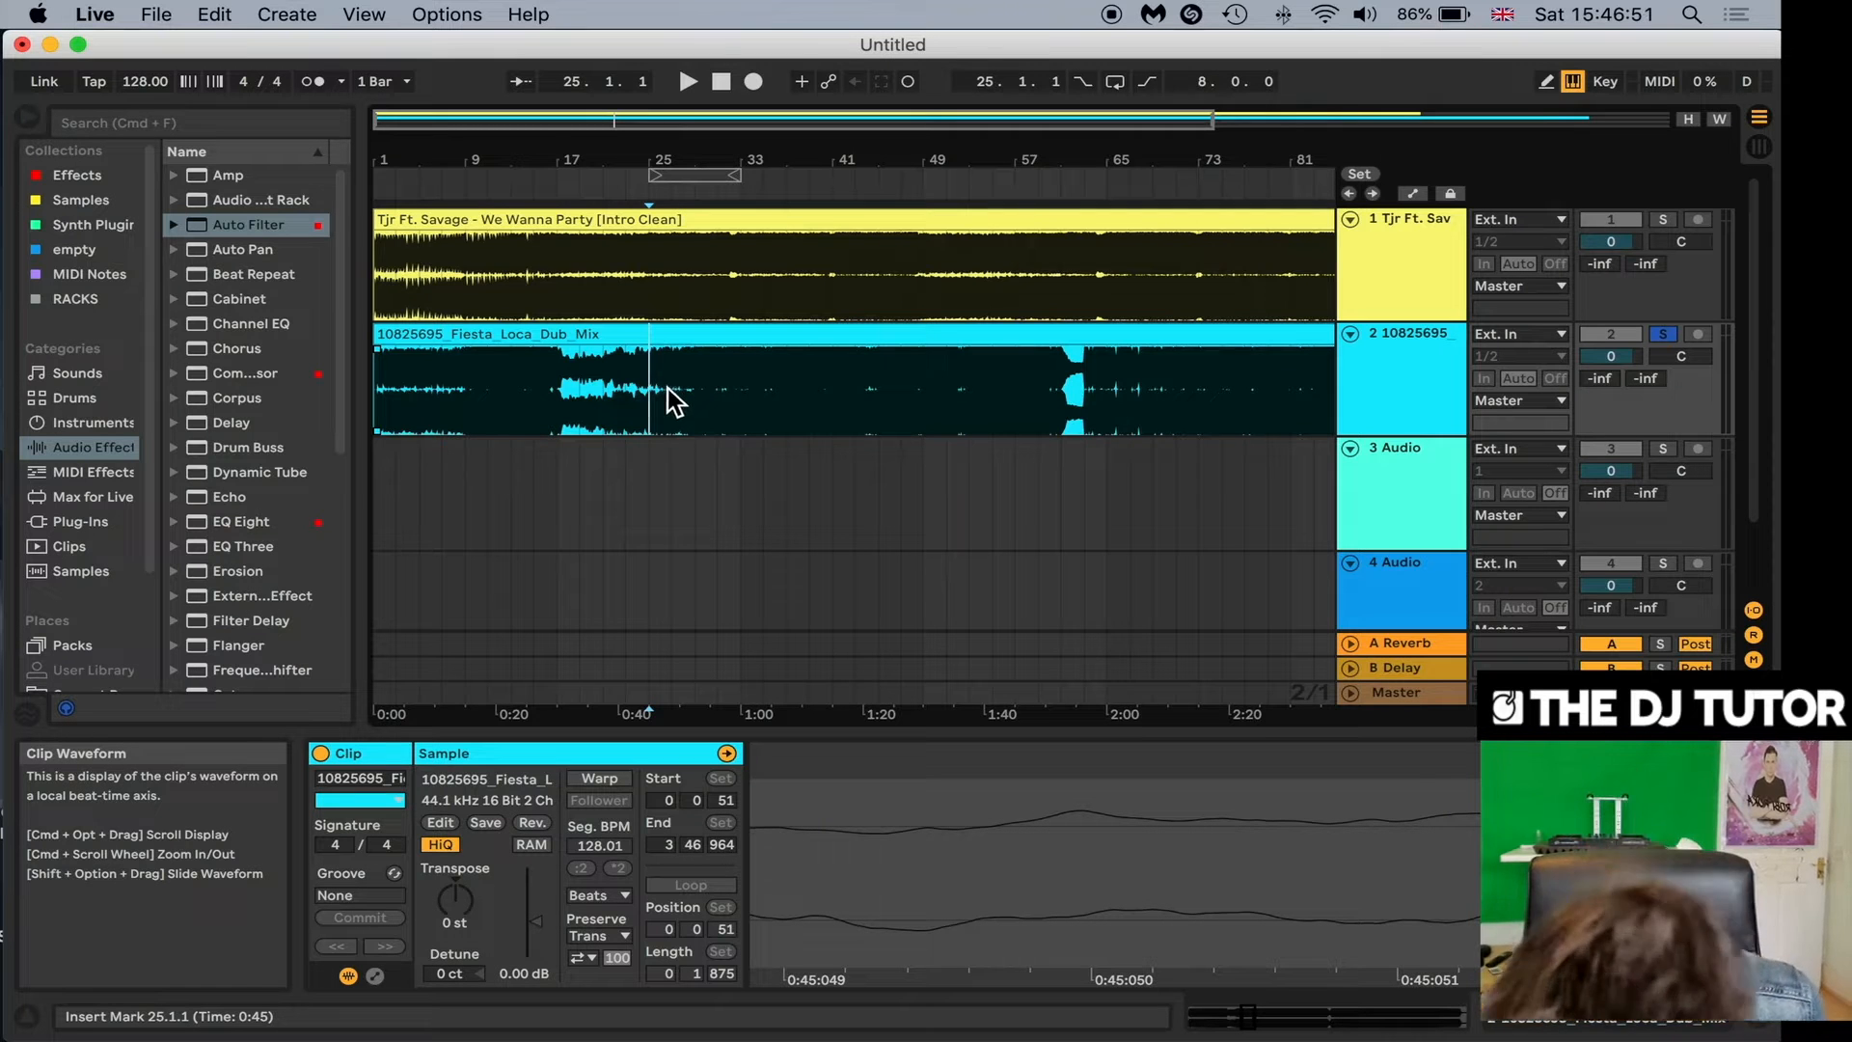
key(super+e)
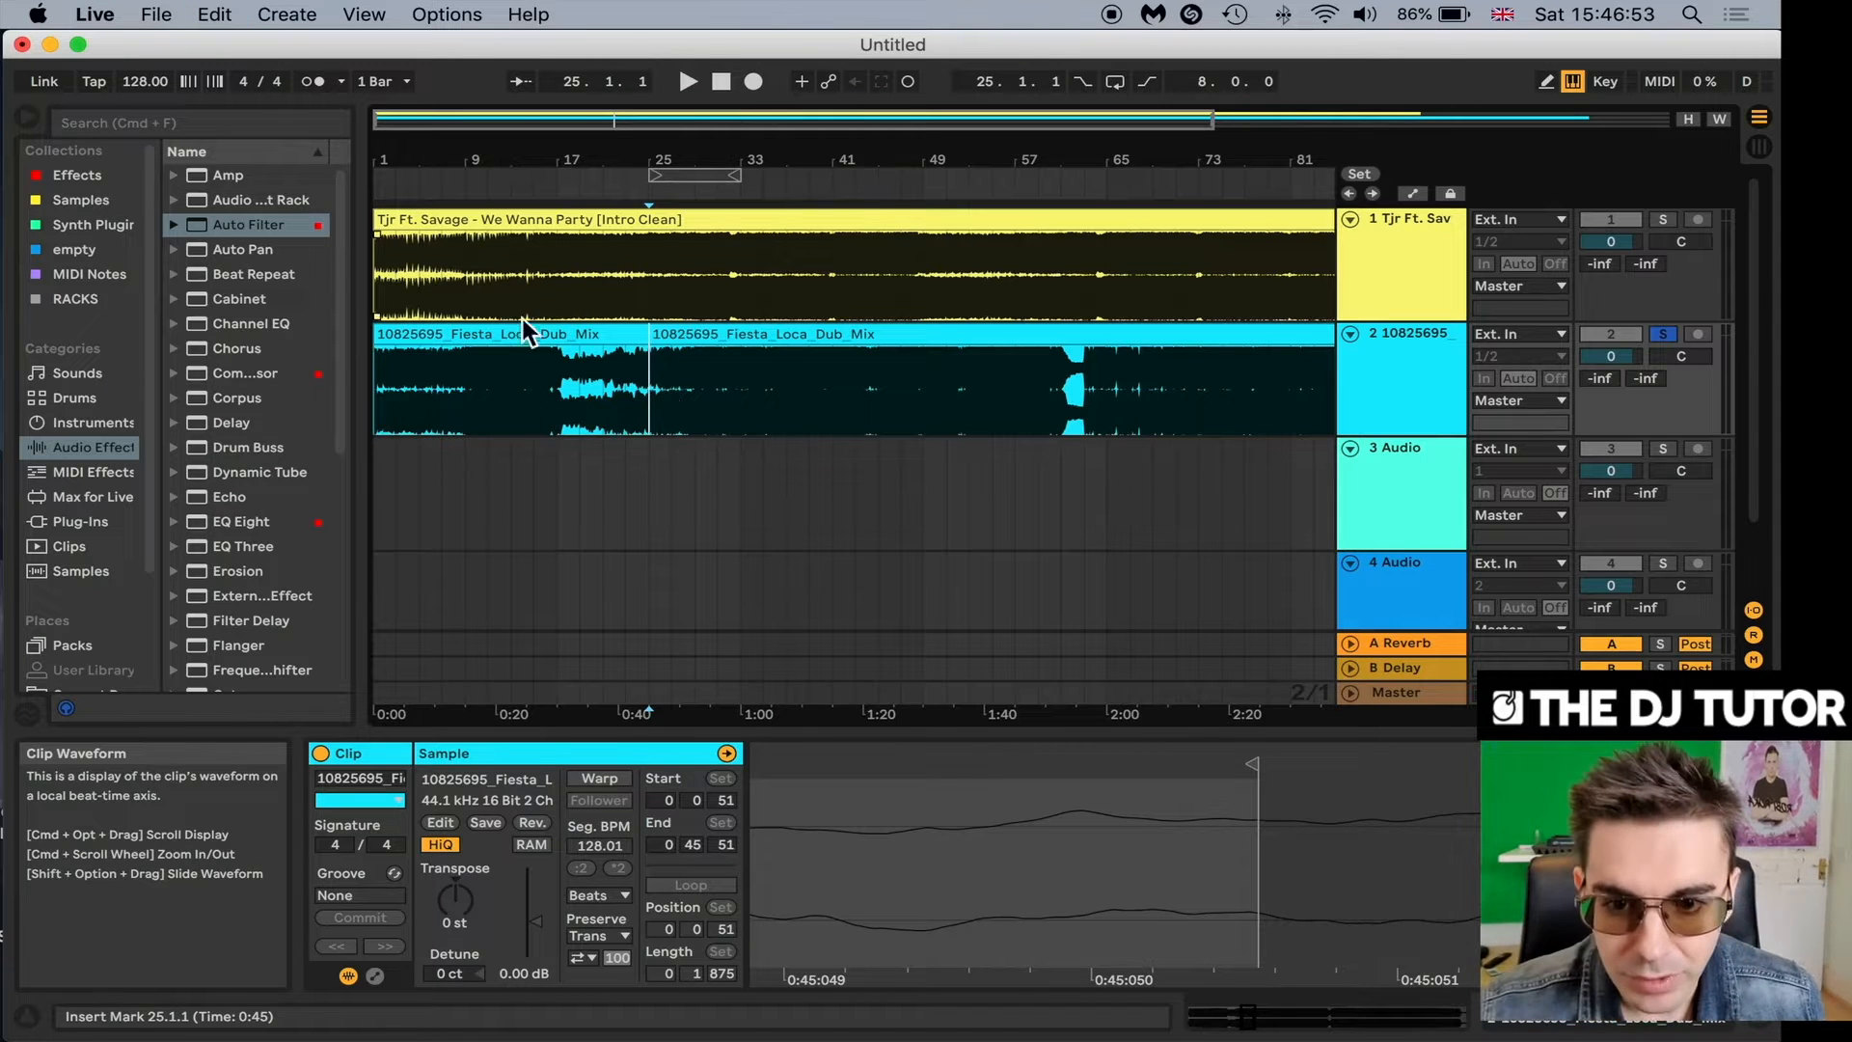
Move the part before the split onto the third track at bar 47 and the remaining part back to bar 5.
drag(508, 334, 1029, 538)
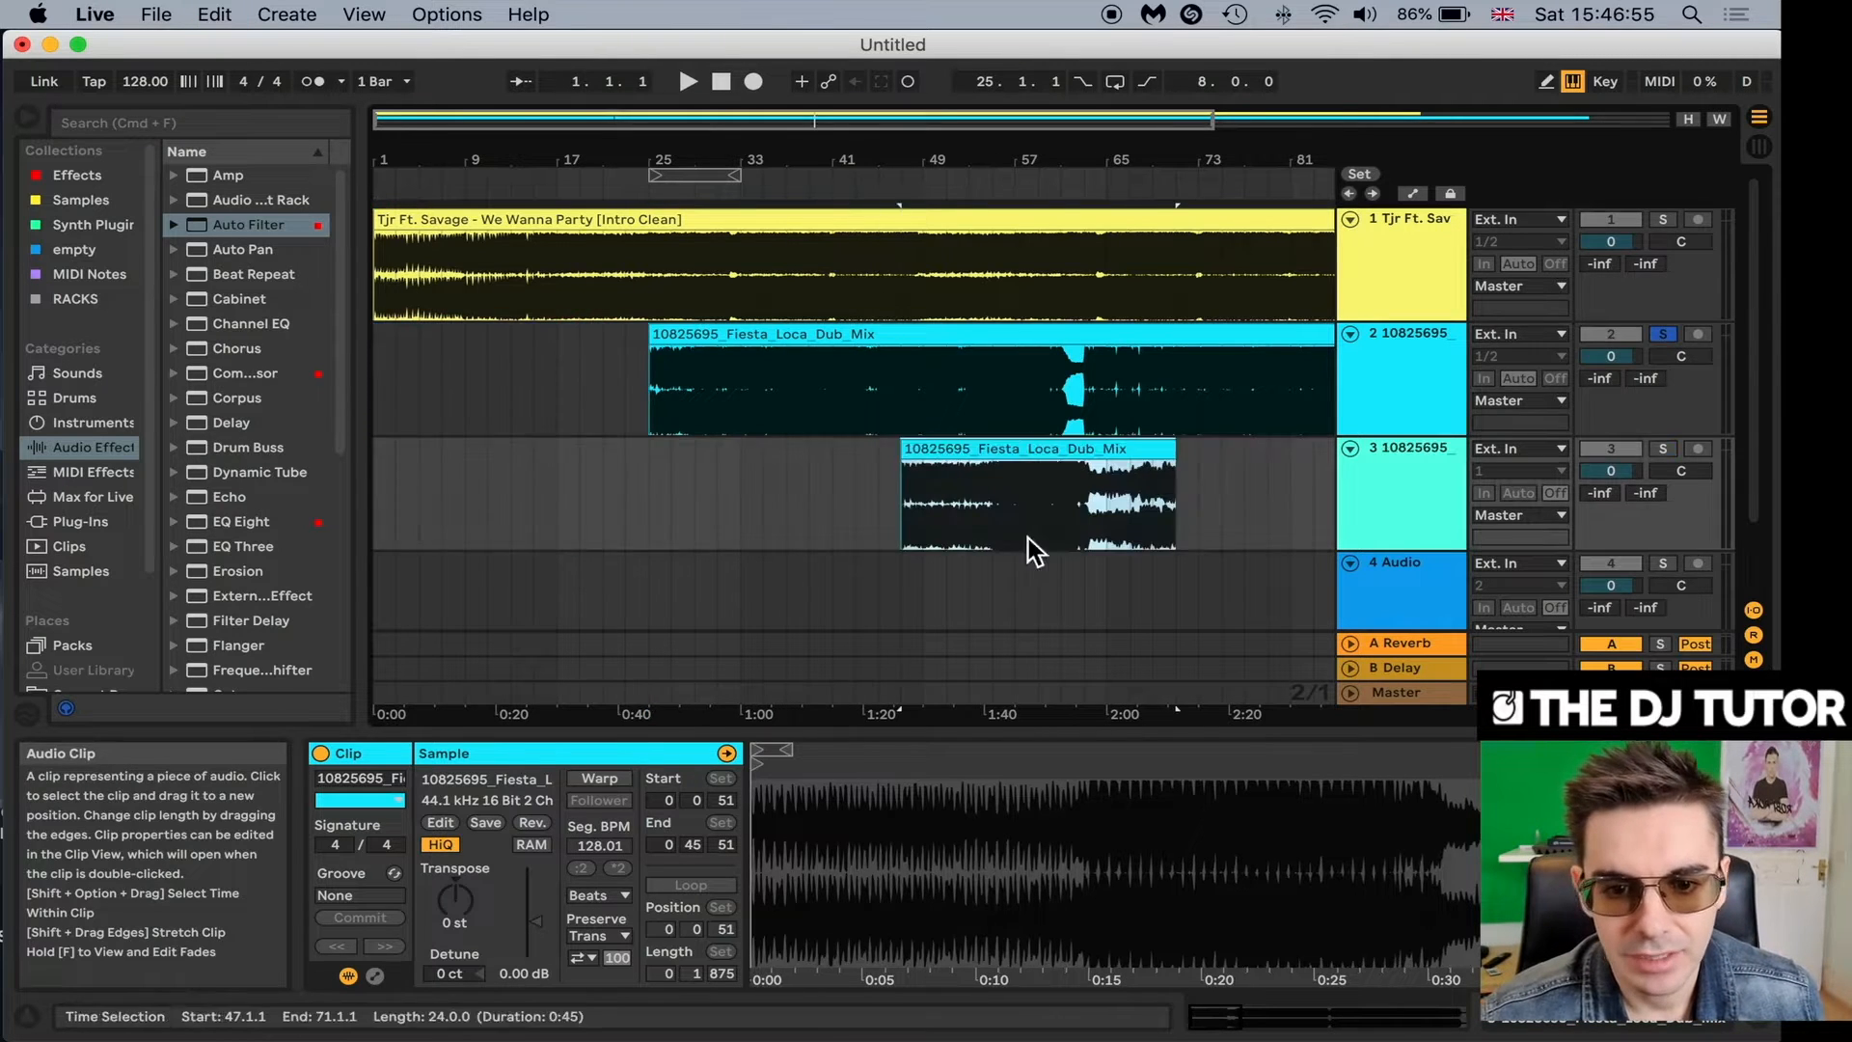
click(796, 342)
drag(797, 350, 569, 349)
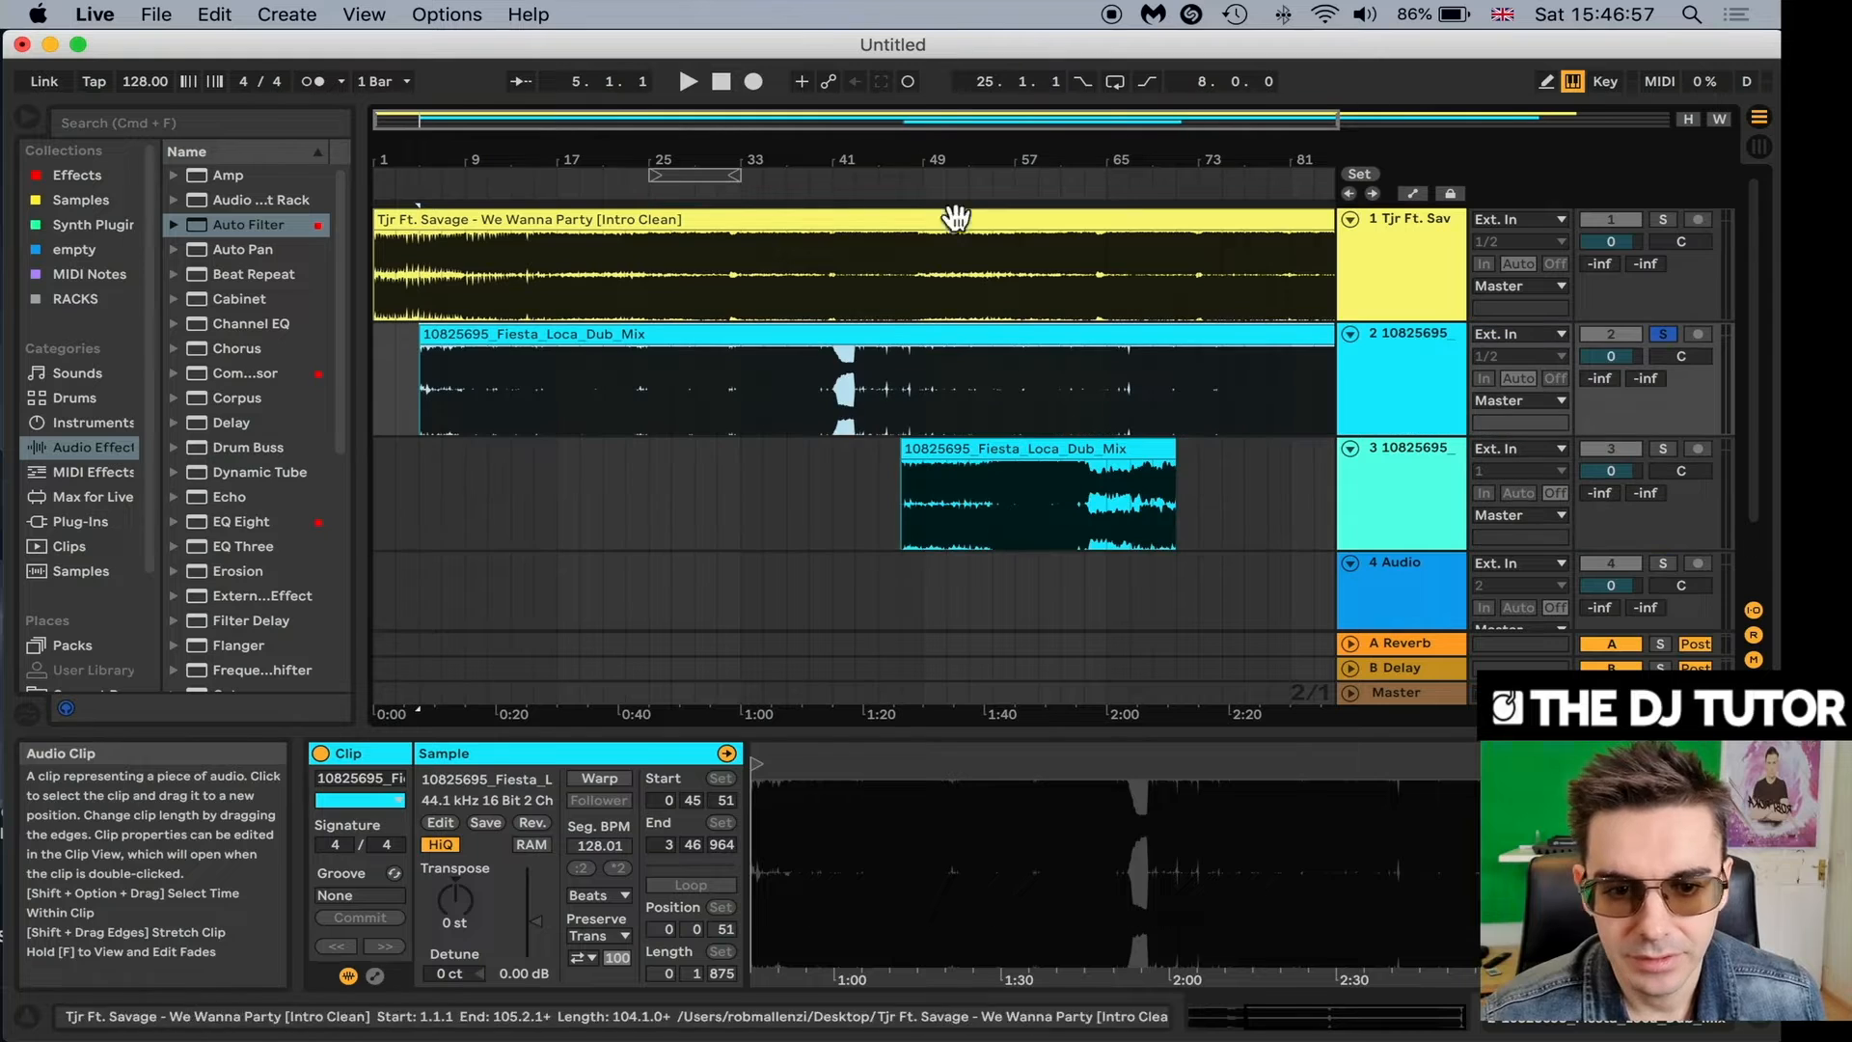
Park the third track's Fiesta Loca clip at bar 93 and move the second track's clip to bar 1.
drag(729, 169, 638, 170)
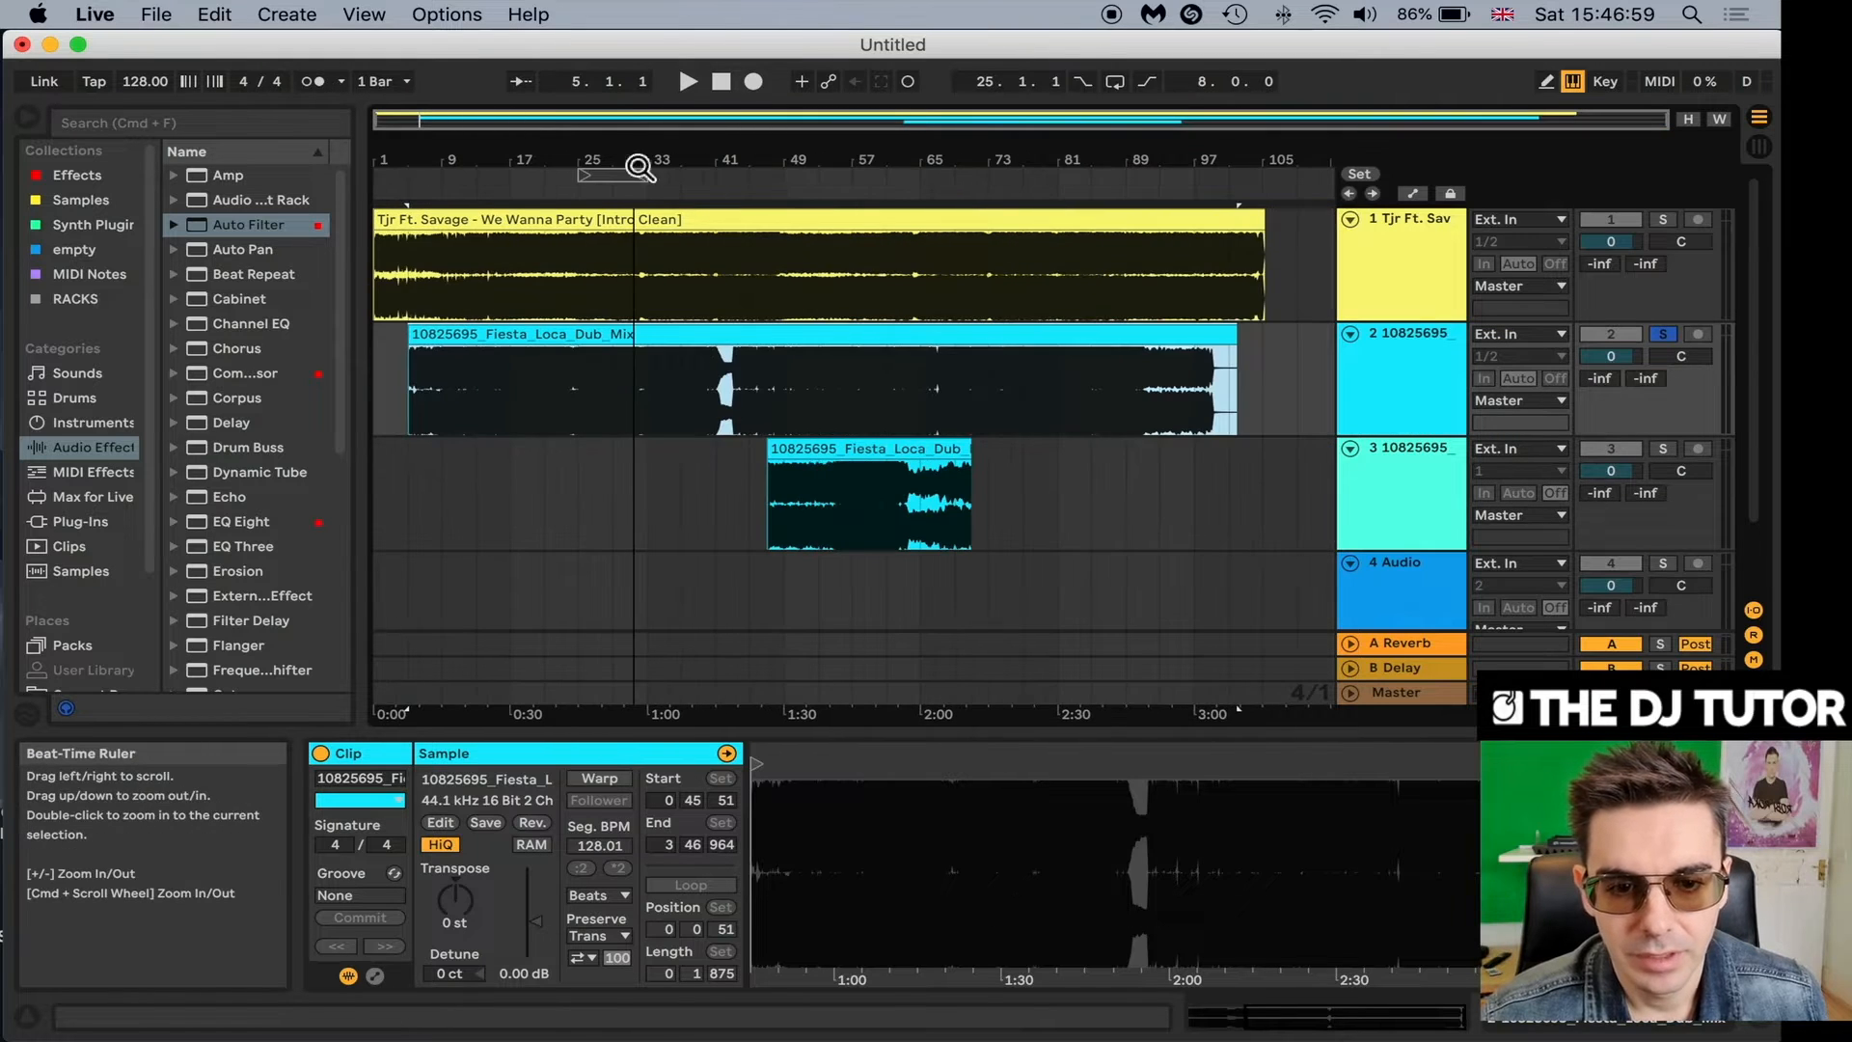
click(818, 453)
drag(819, 453, 1208, 479)
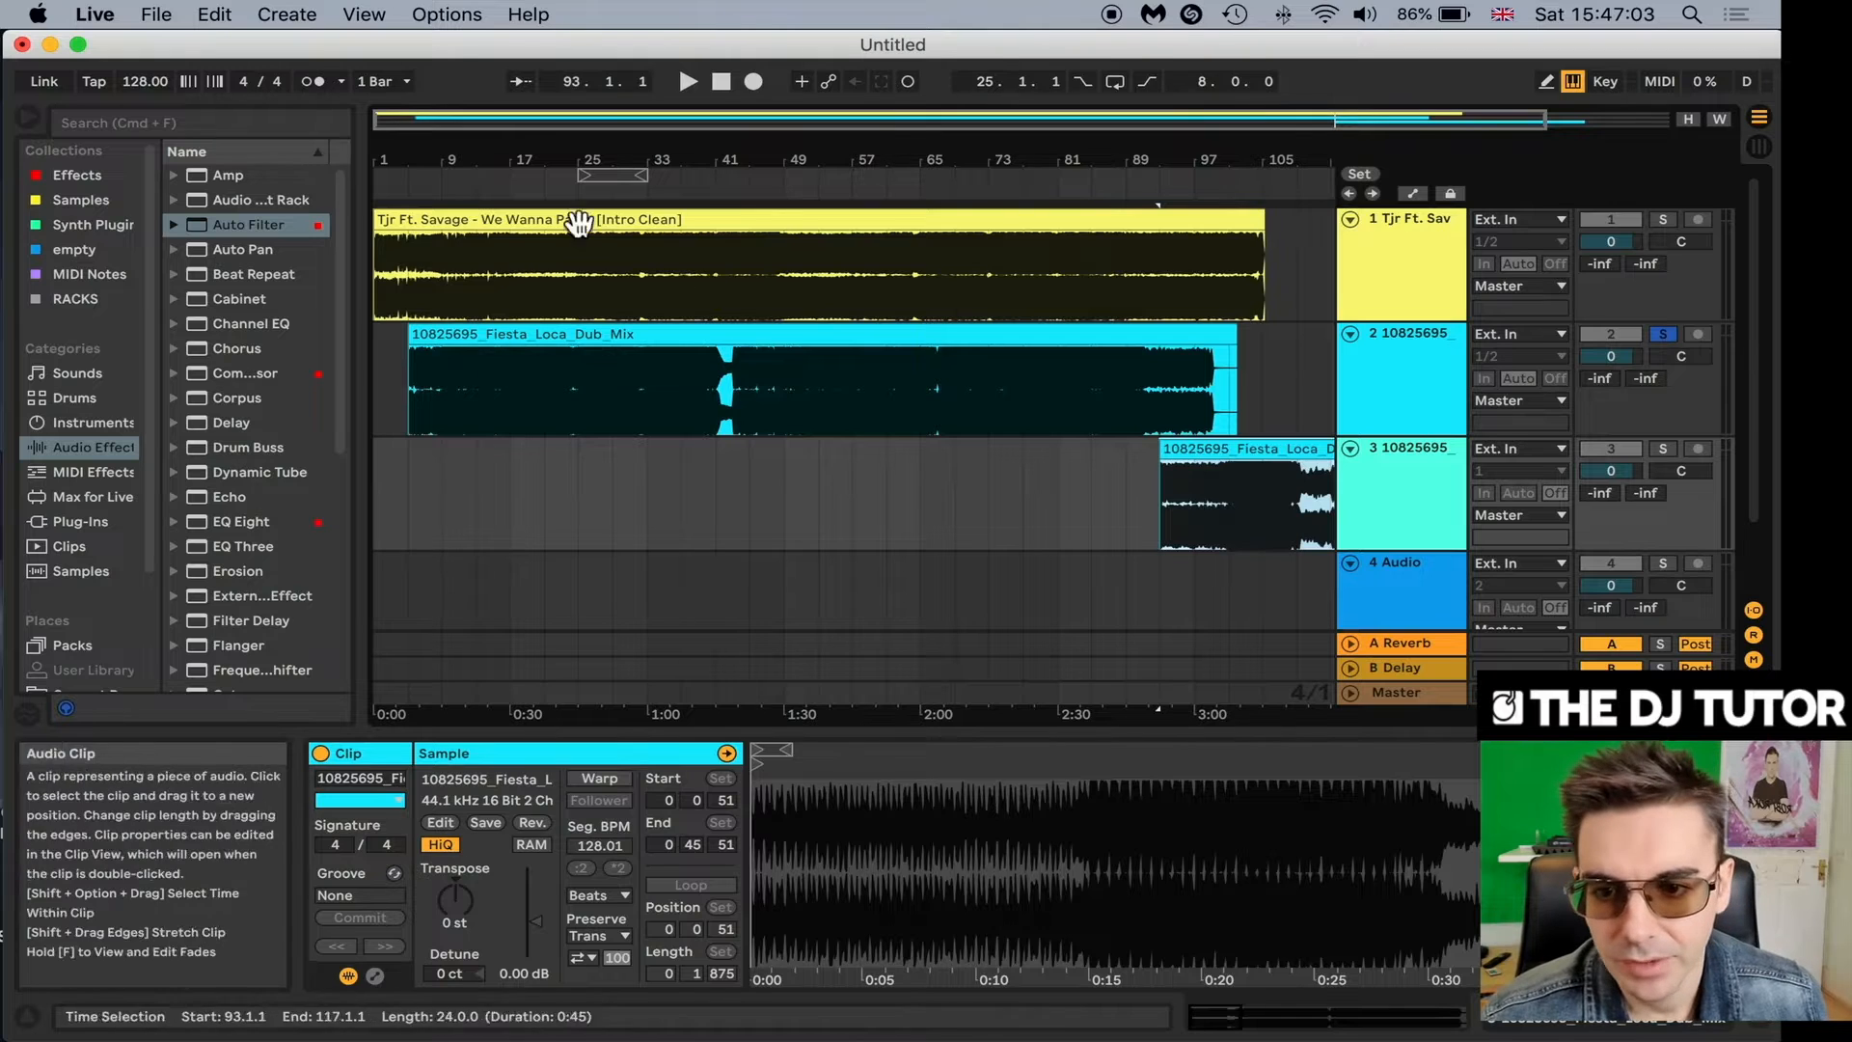
mouse_move(585, 160)
mouse_down()
mouse_move(590, 183)
mouse_move(609, 160)
mouse_up()
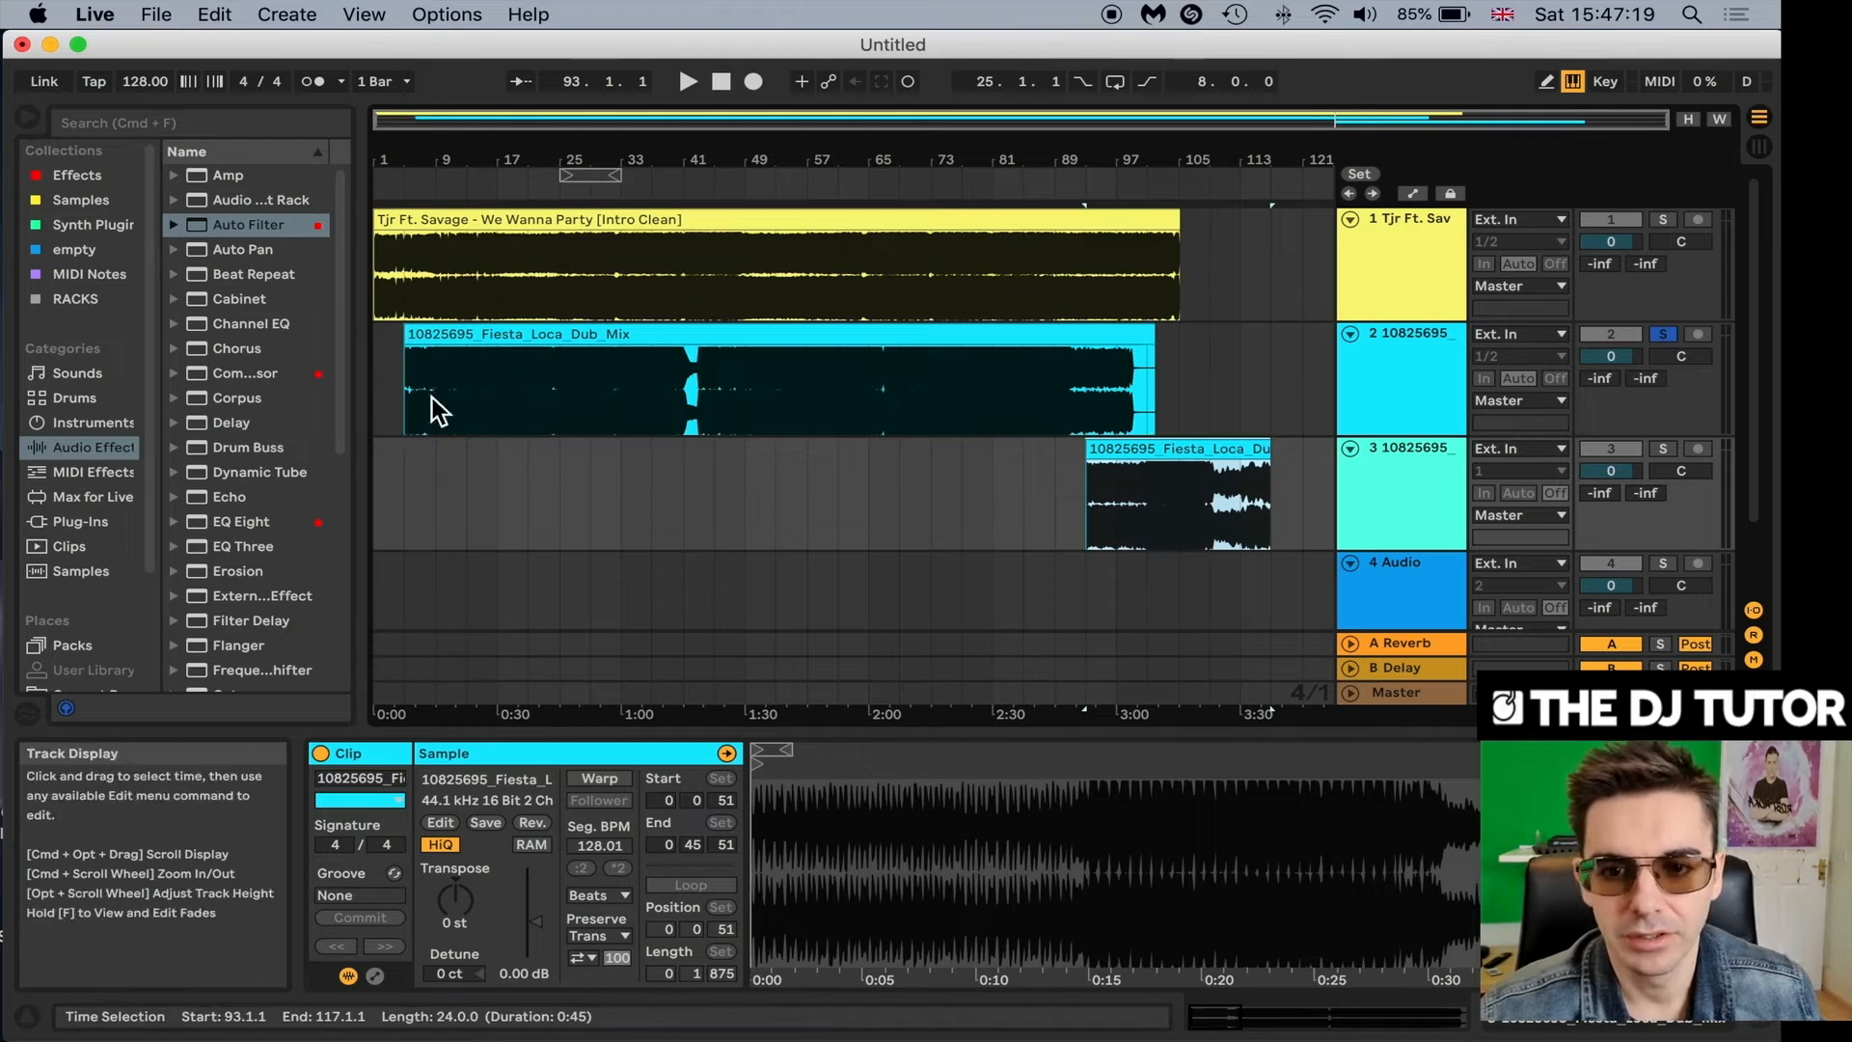
drag(492, 339, 462, 340)
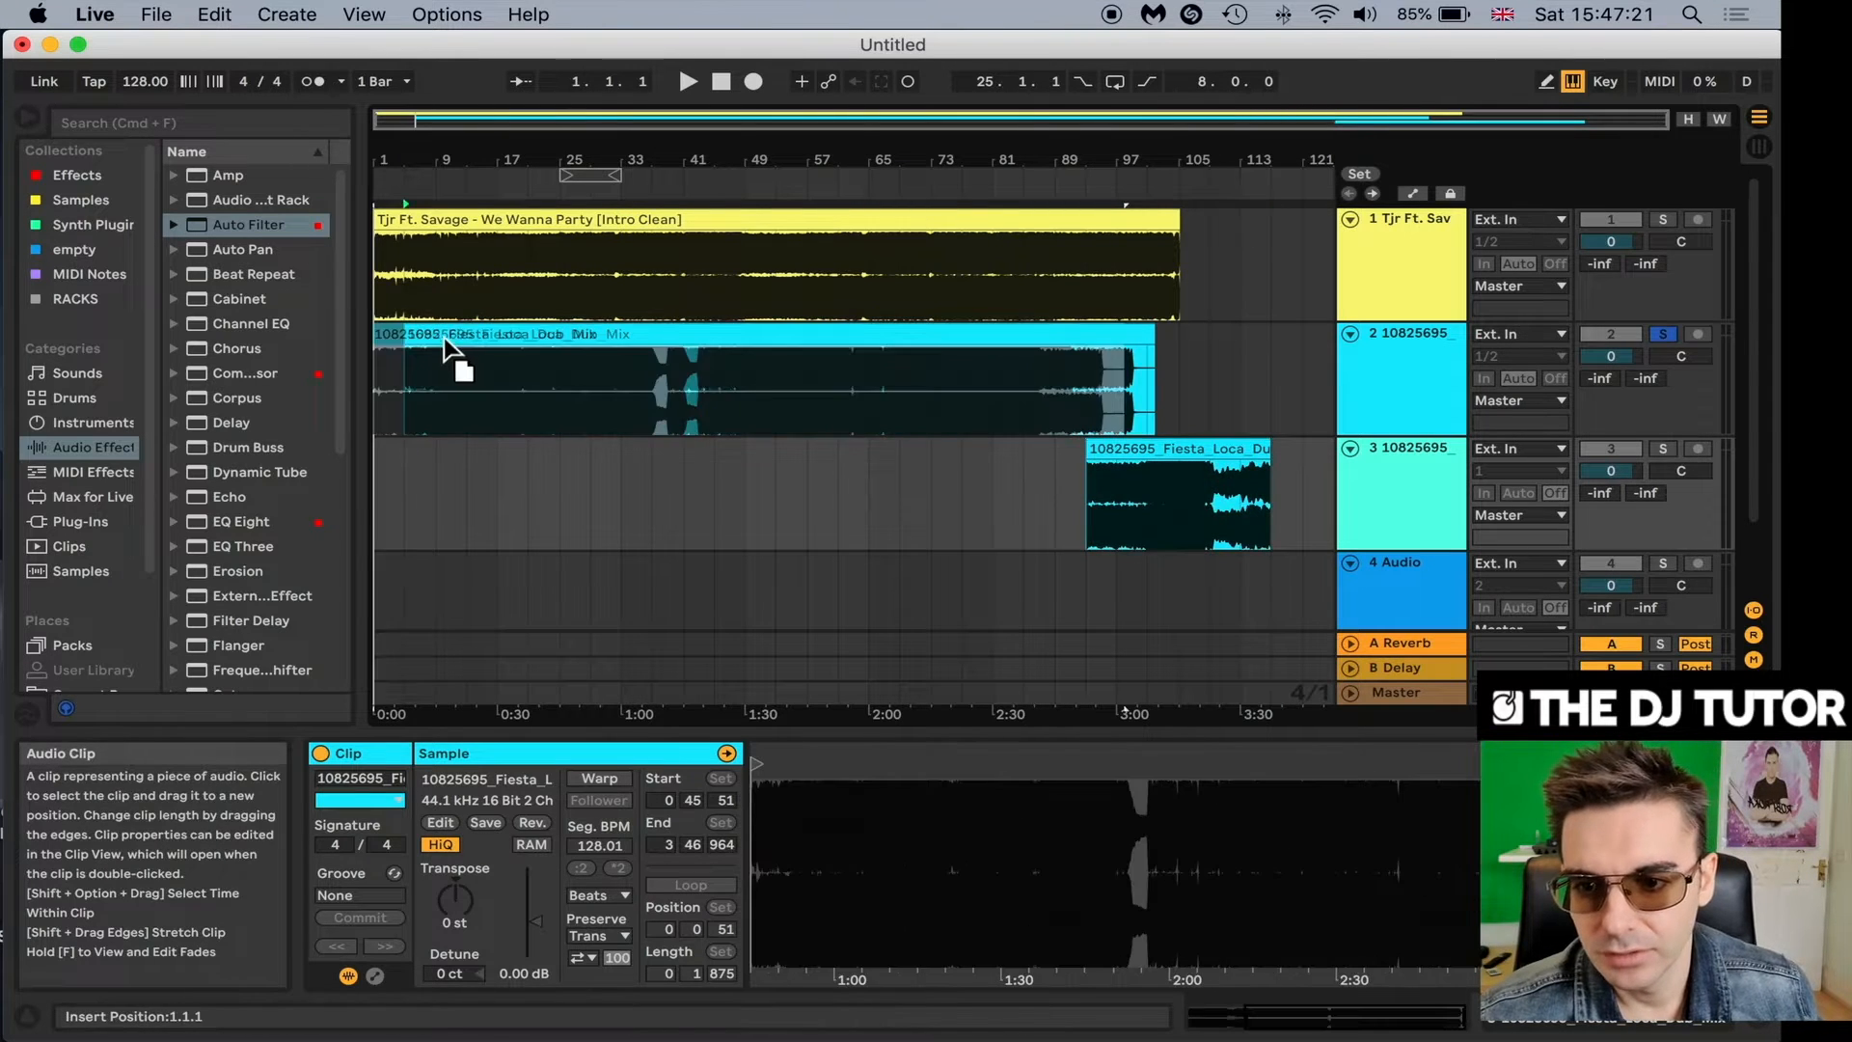
Solo the first track and play We Wanna Party from bar 33 to check its section start.
click(1662, 221)
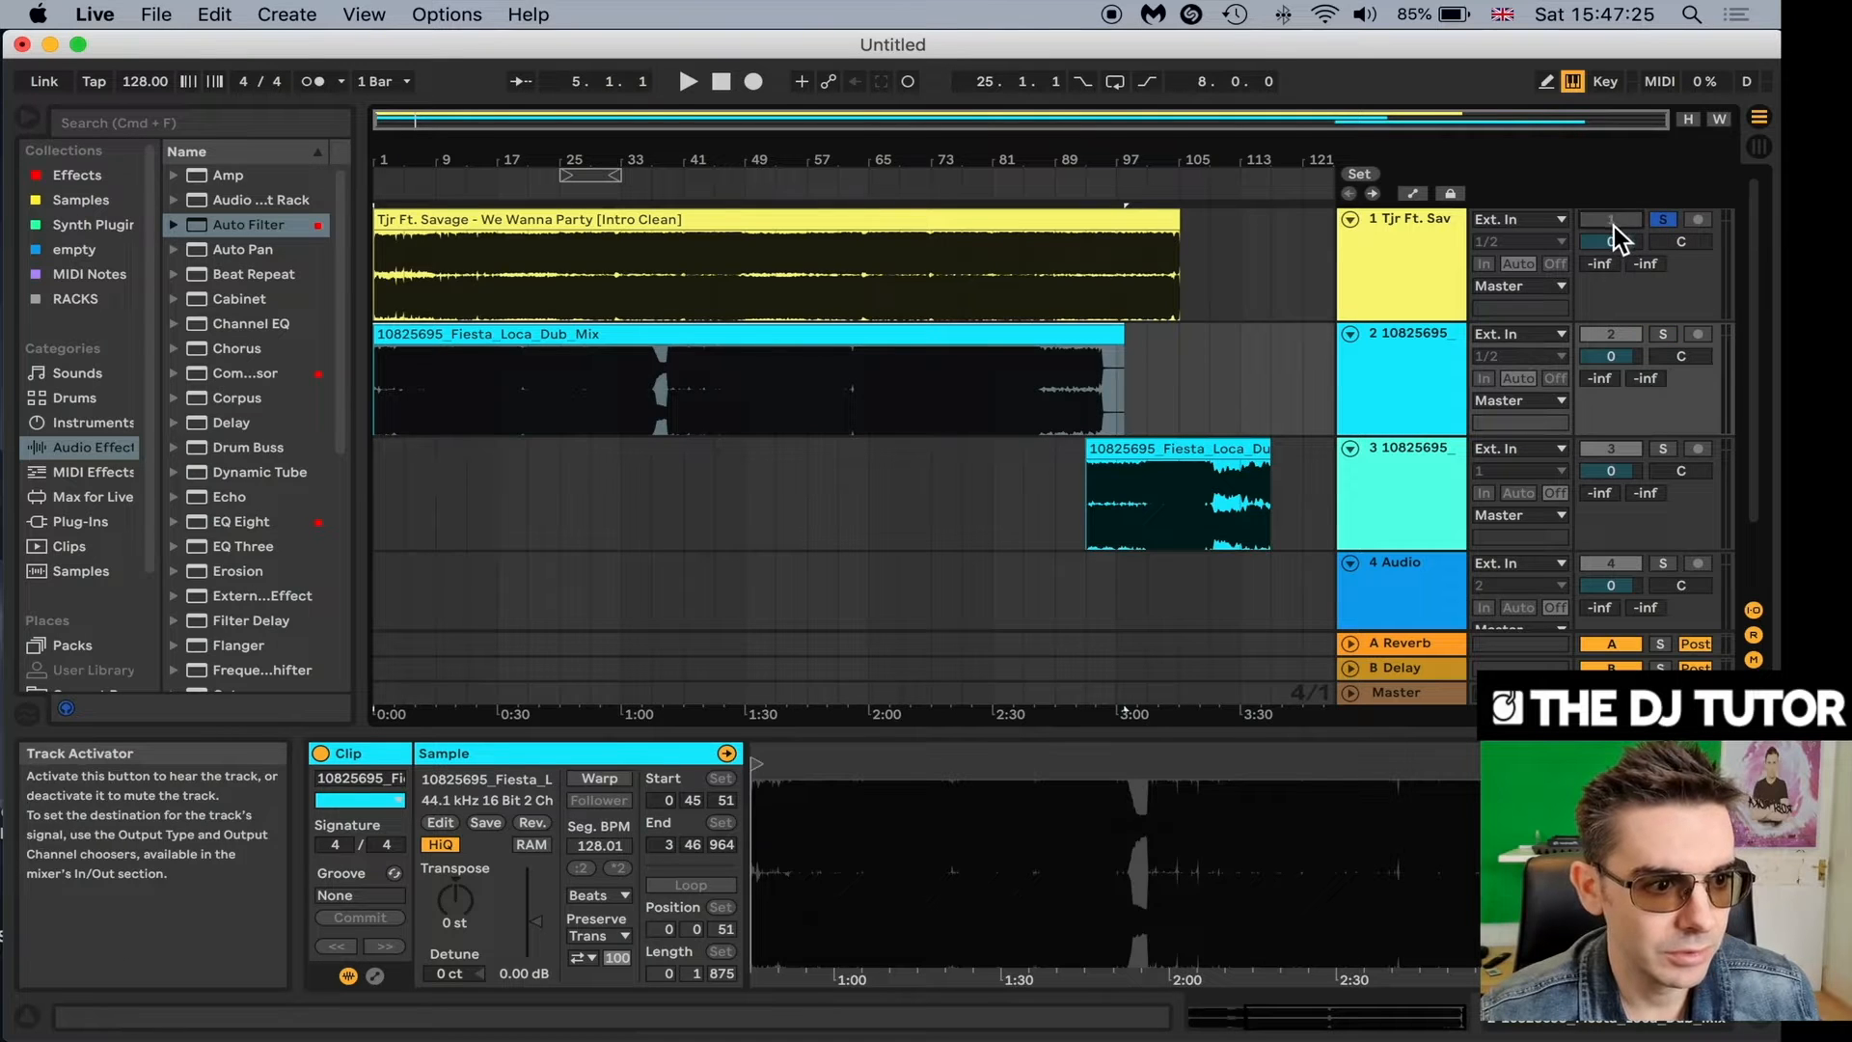
drag(591, 176, 740, 189)
click(674, 295)
key(space)
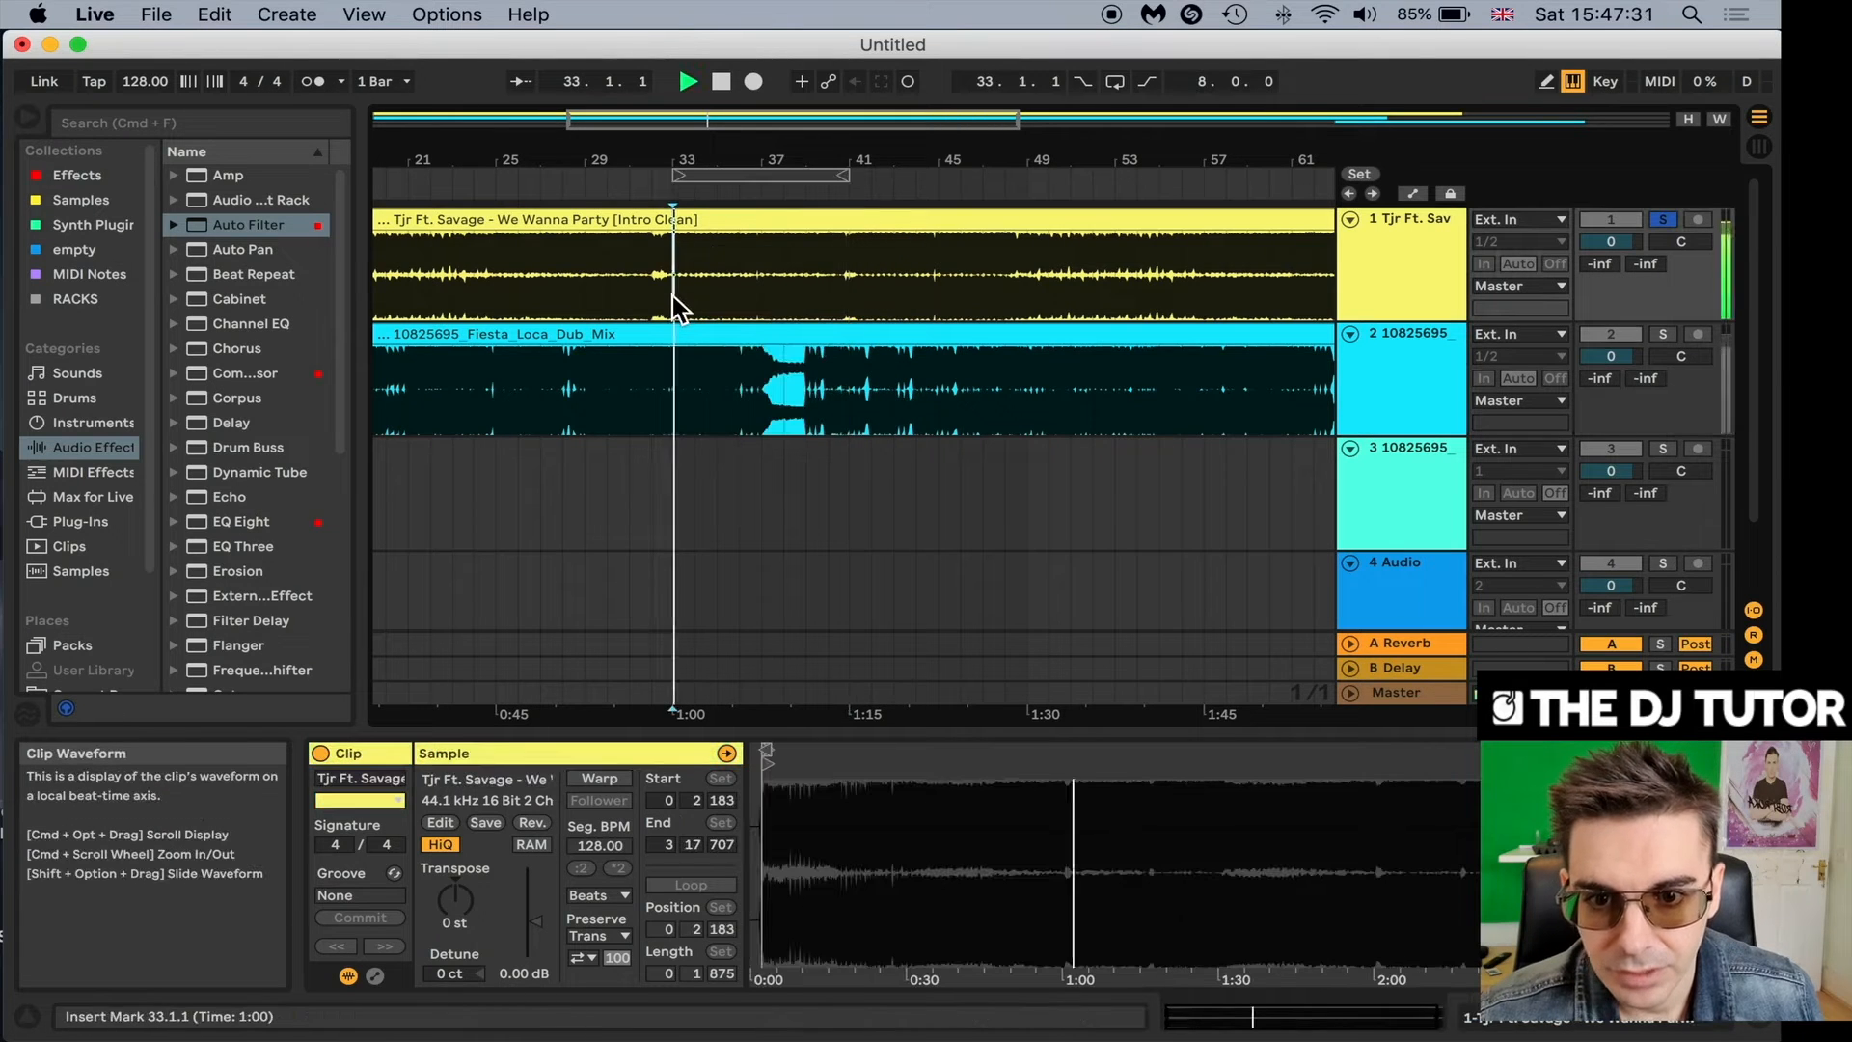
click(651, 292)
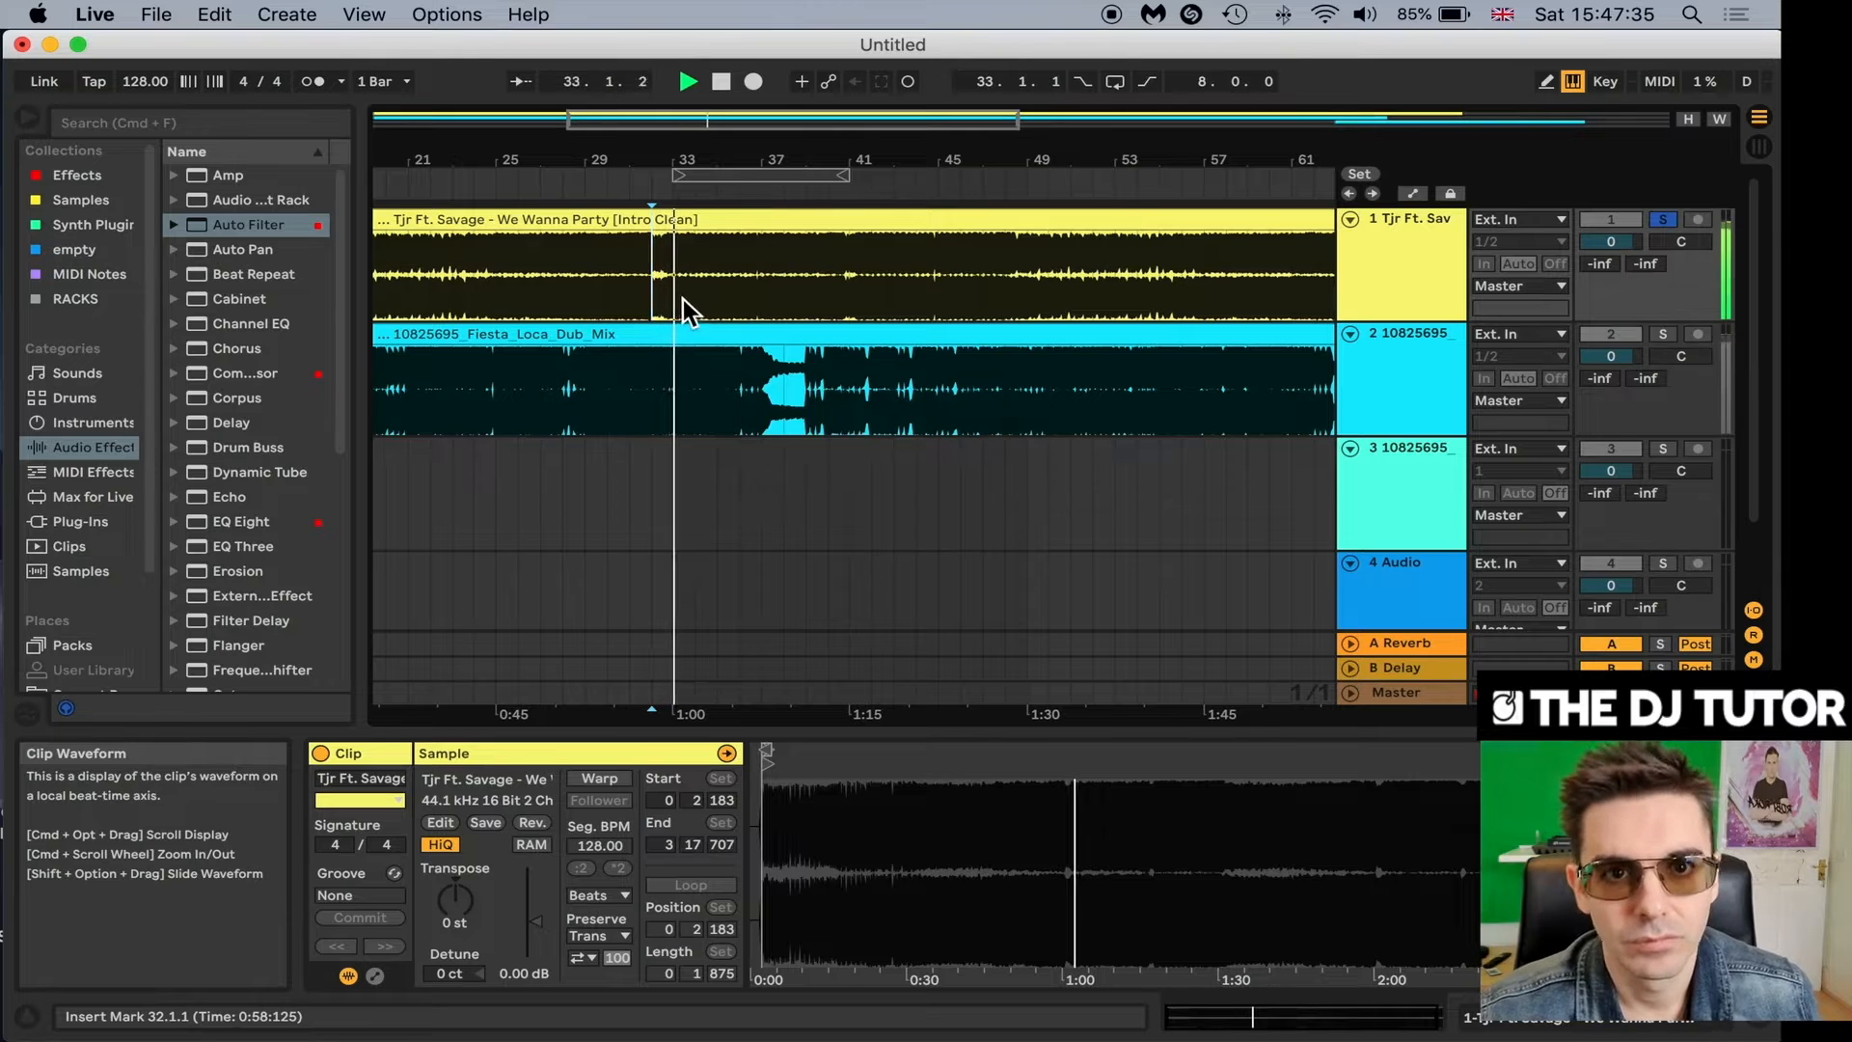
click(725, 178)
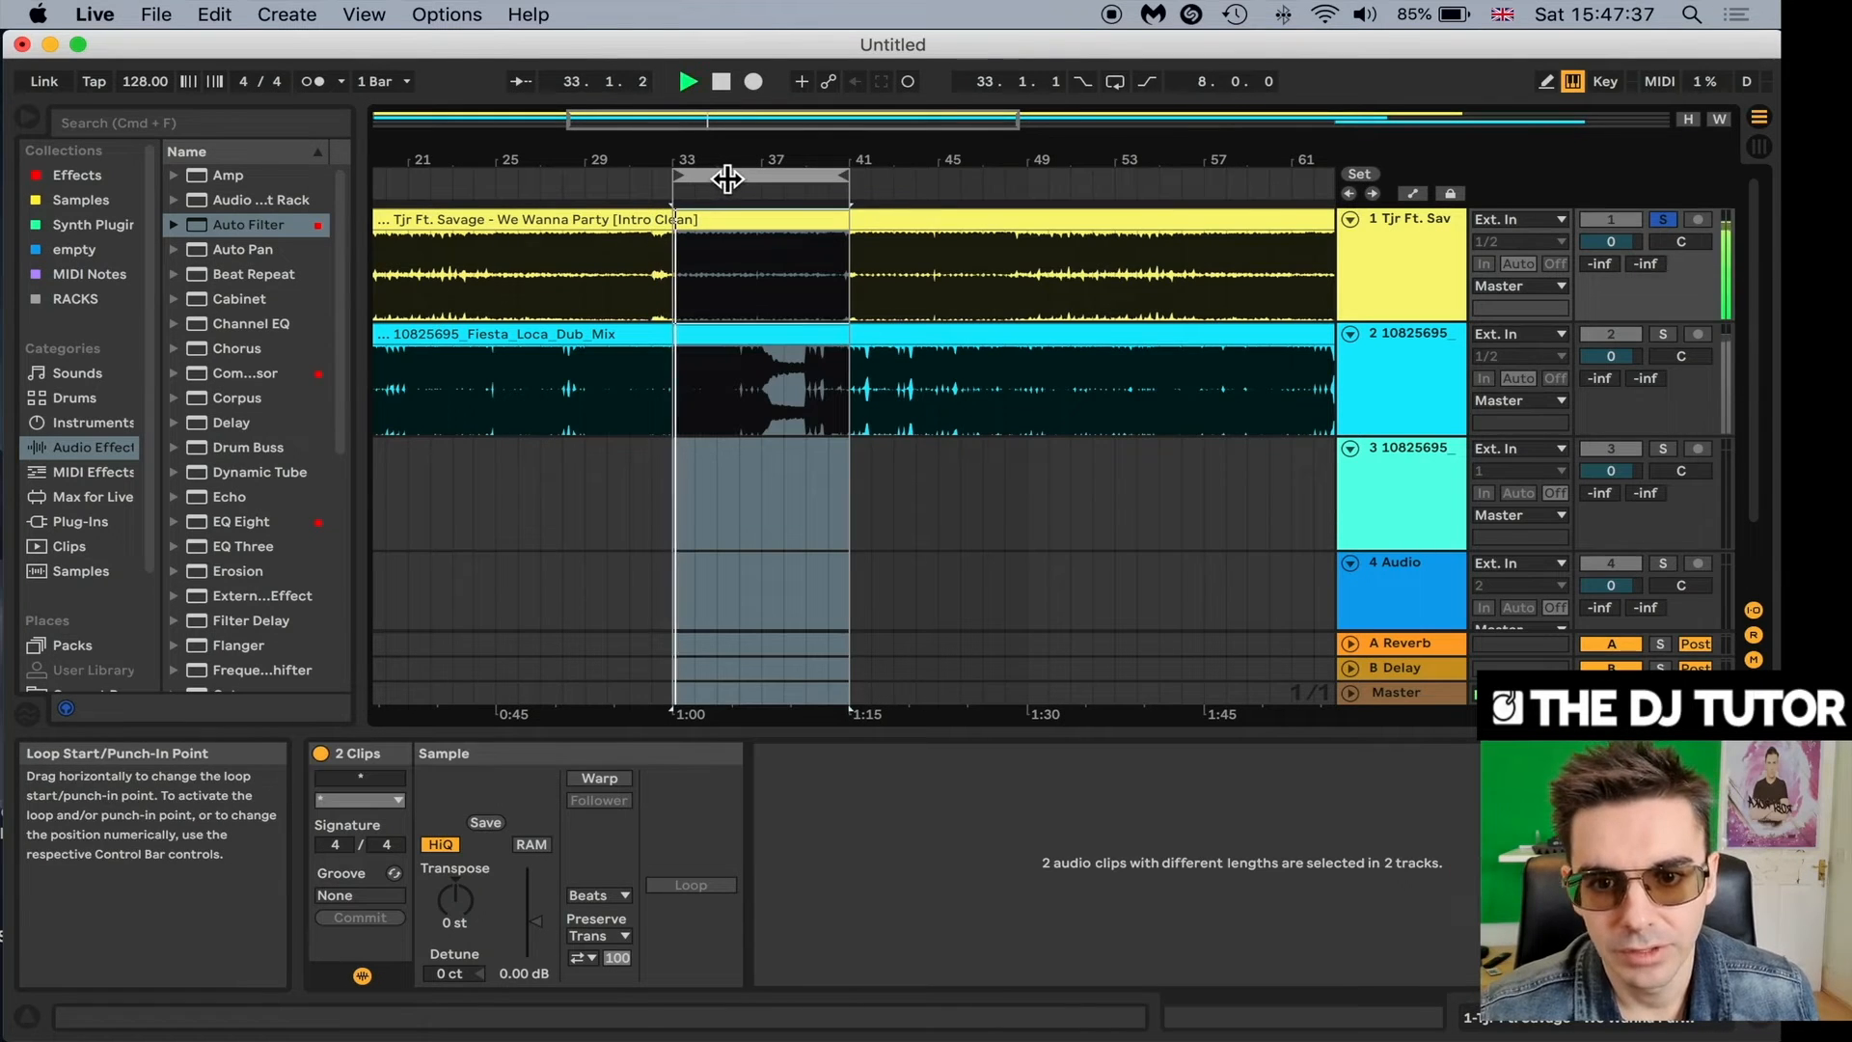
key(space)
Solo the second track and play the Fiesta Loca Dub Mix clip from bars 23 and 17.
drag(715, 160, 820, 160)
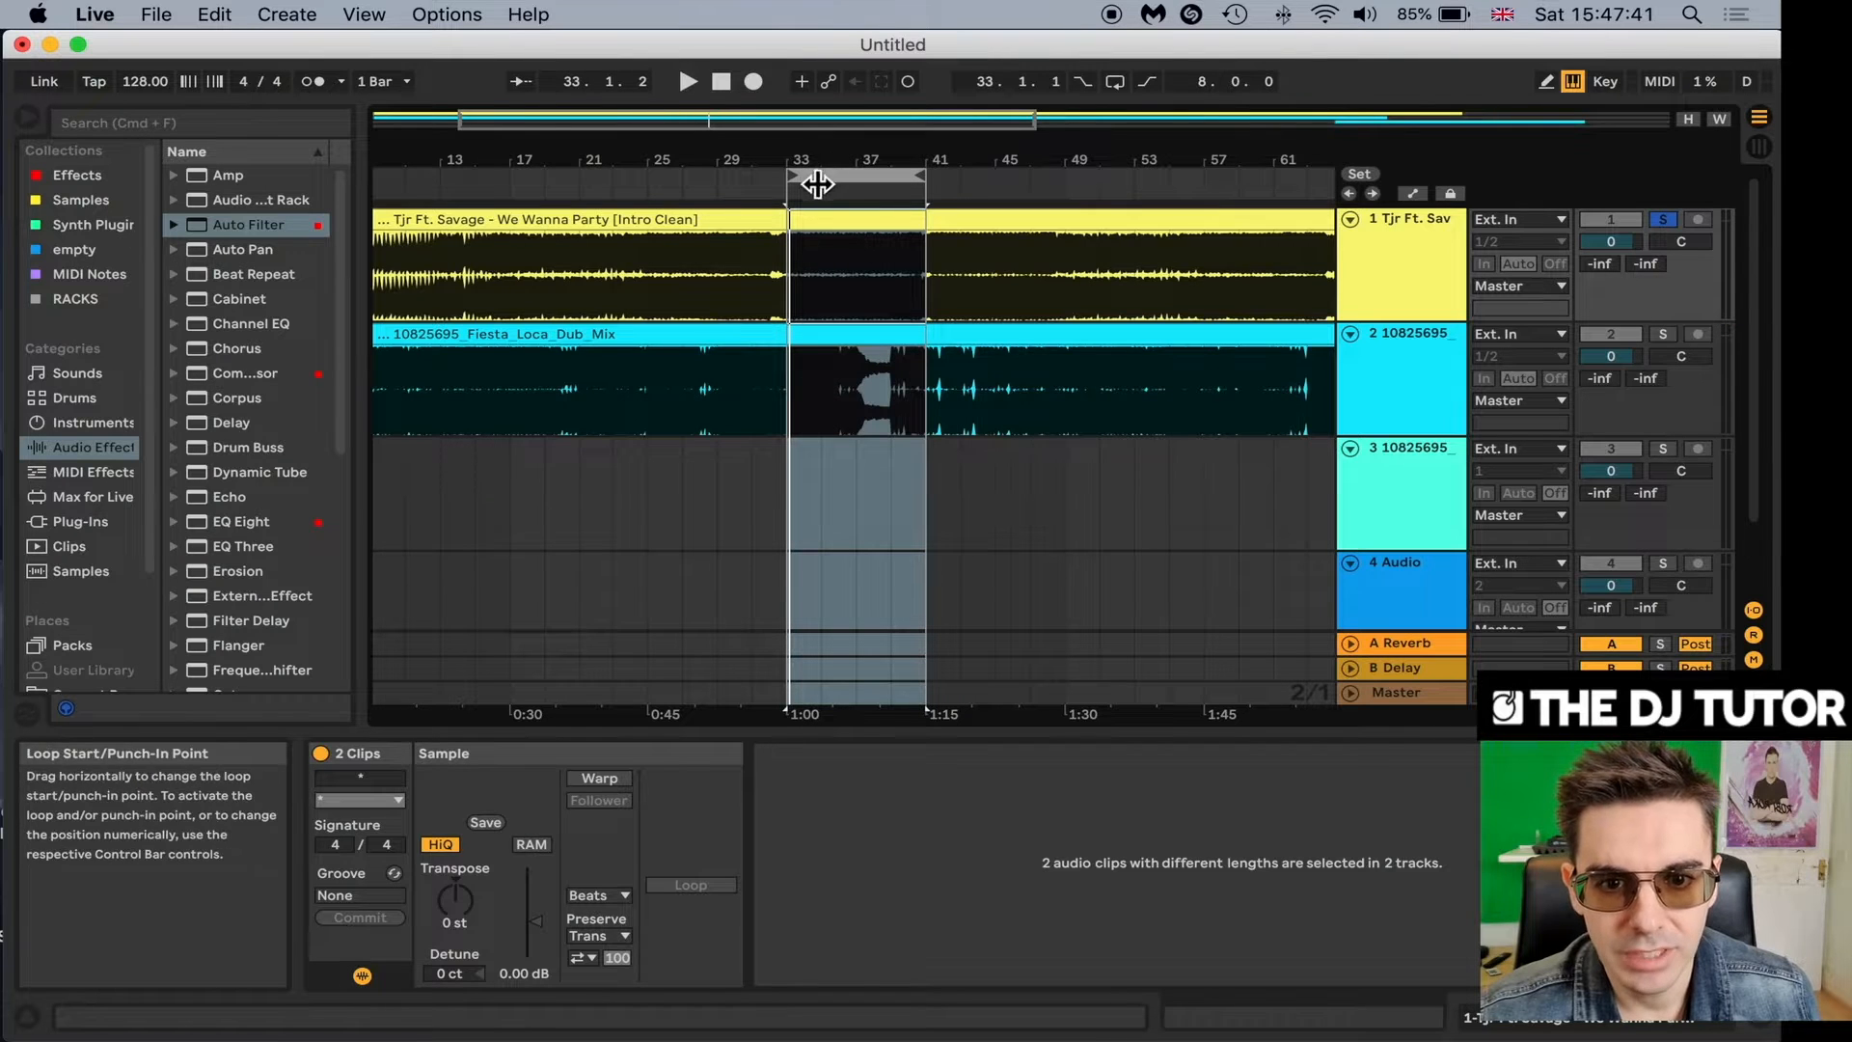
click(614, 395)
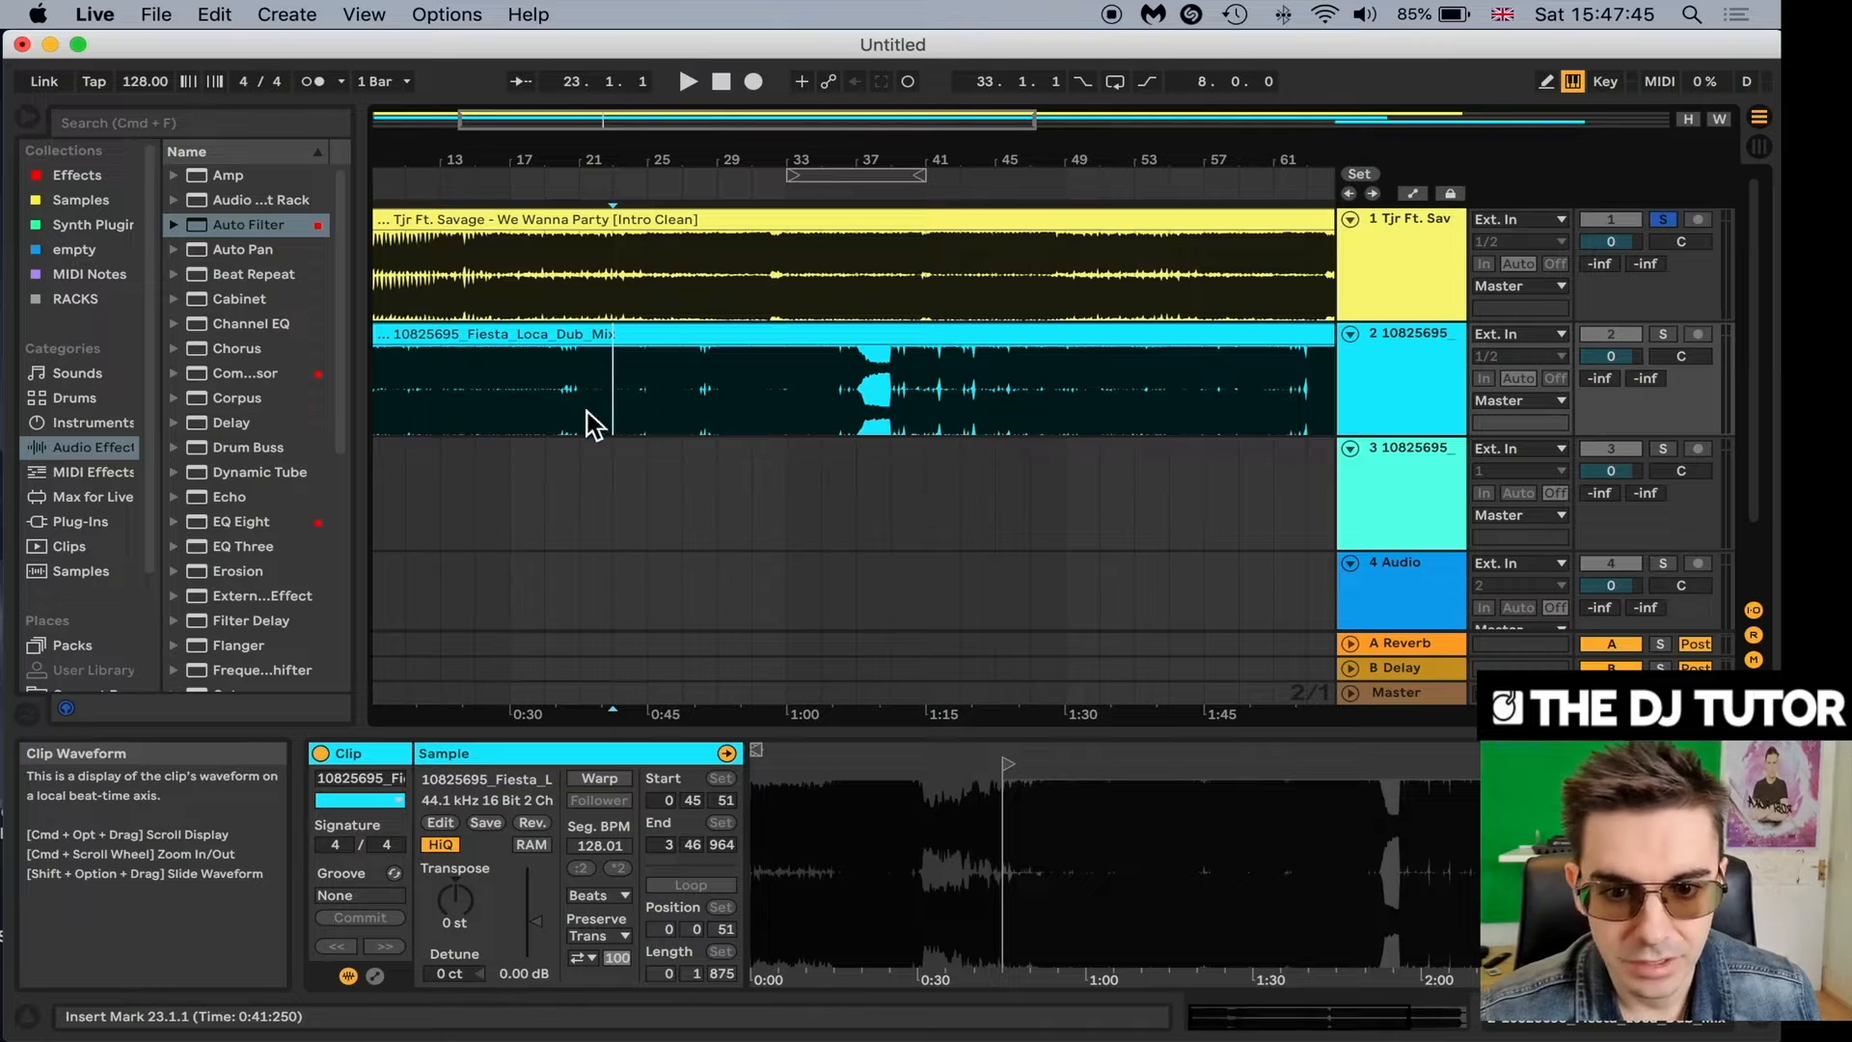
click(1666, 335)
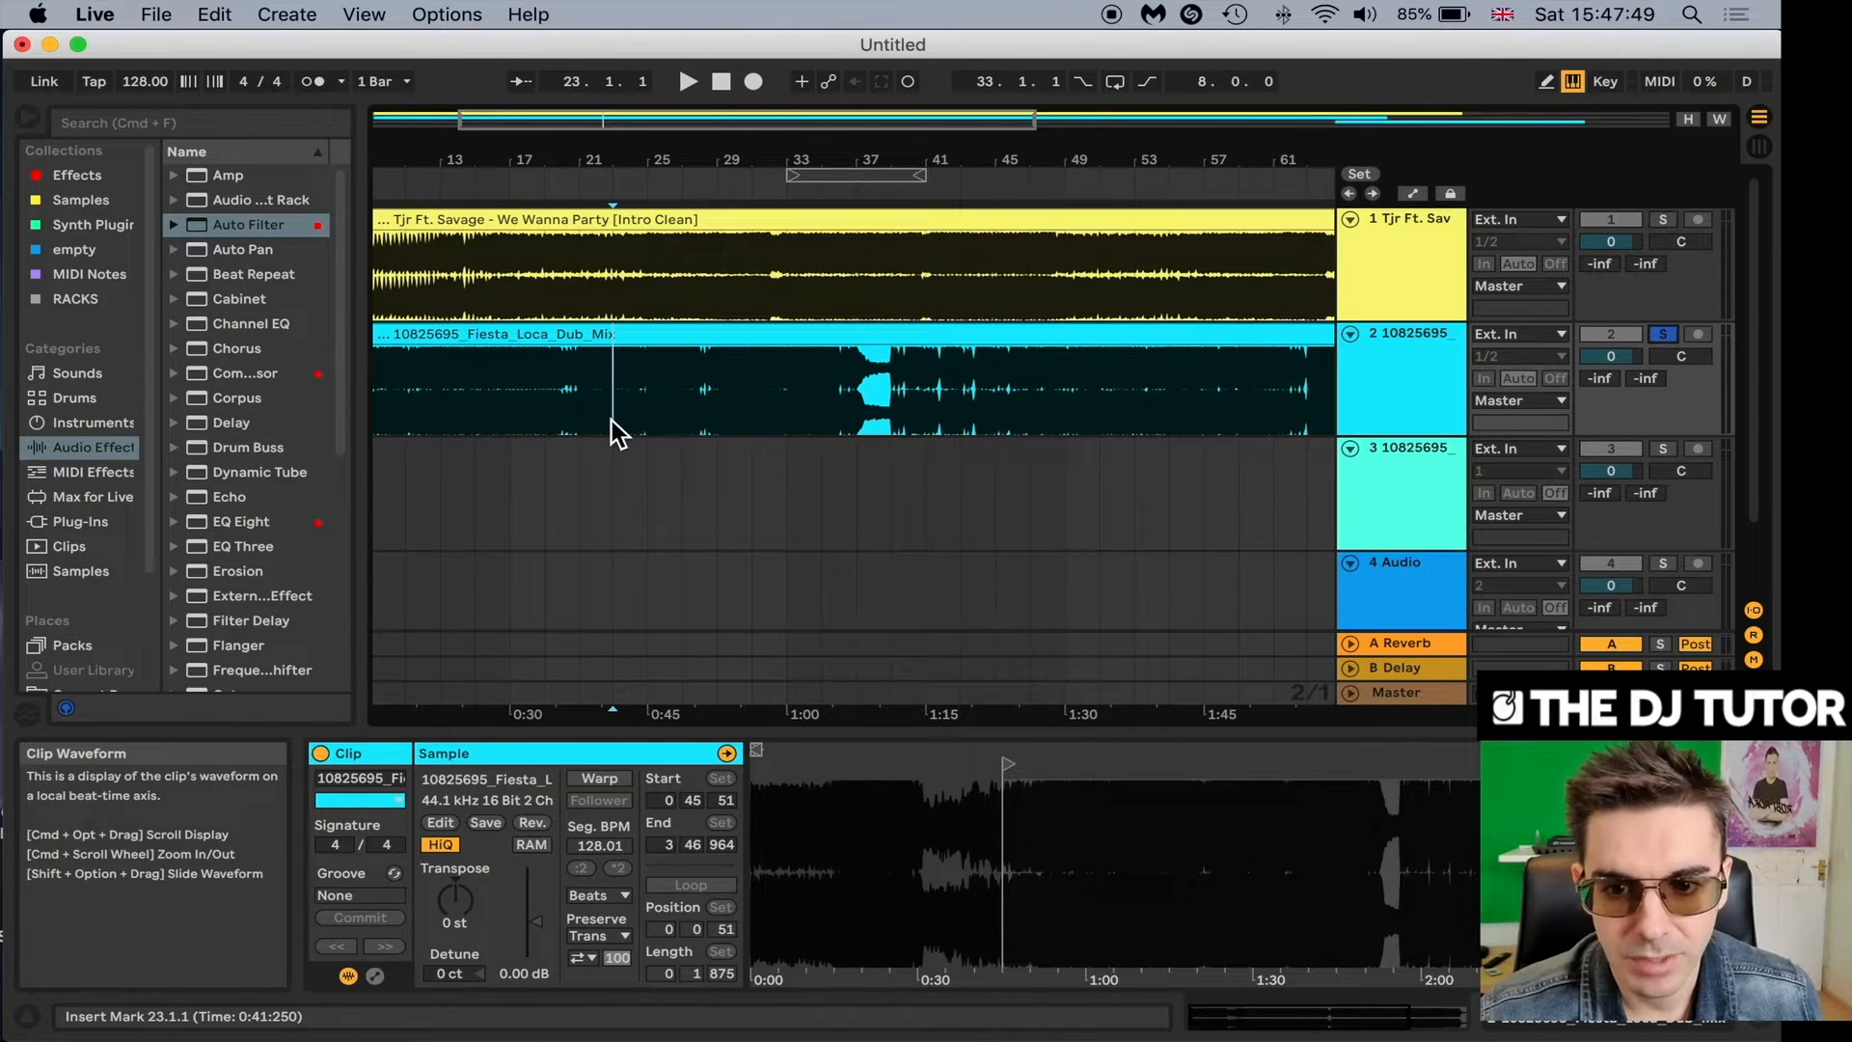
key(space)
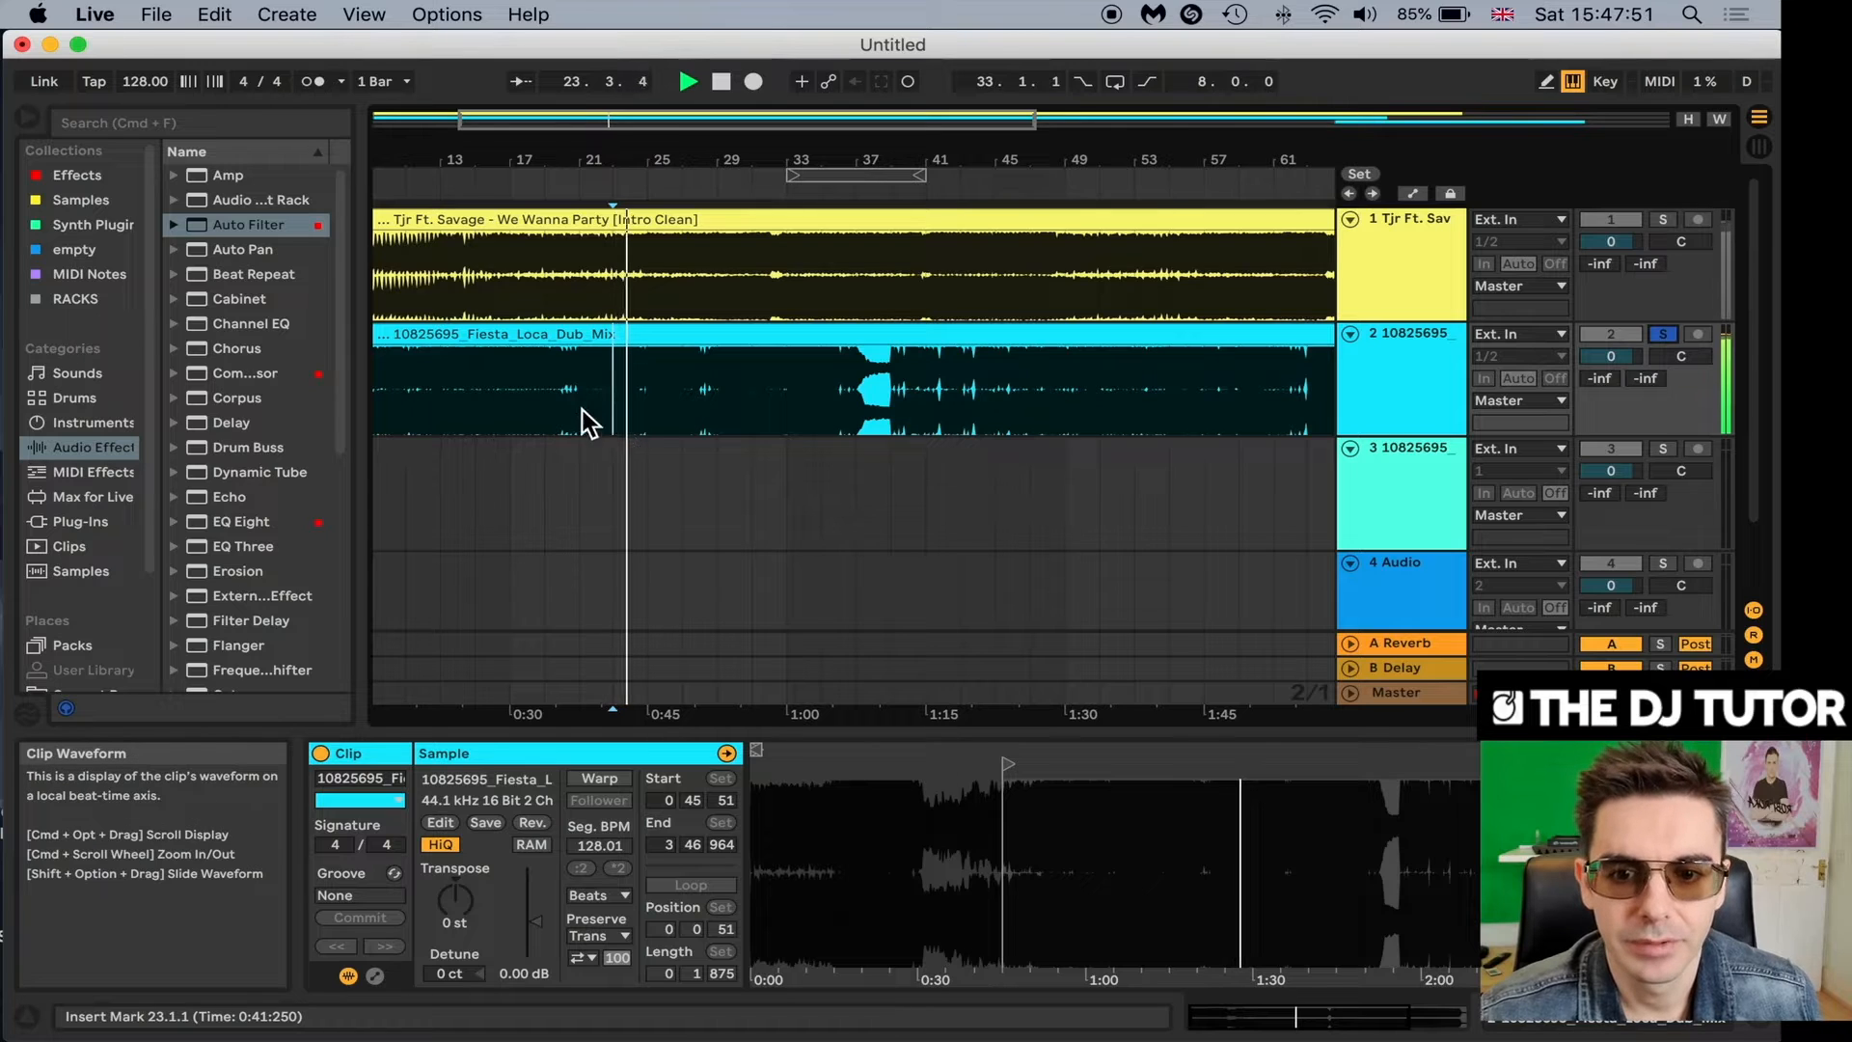
click(523, 380)
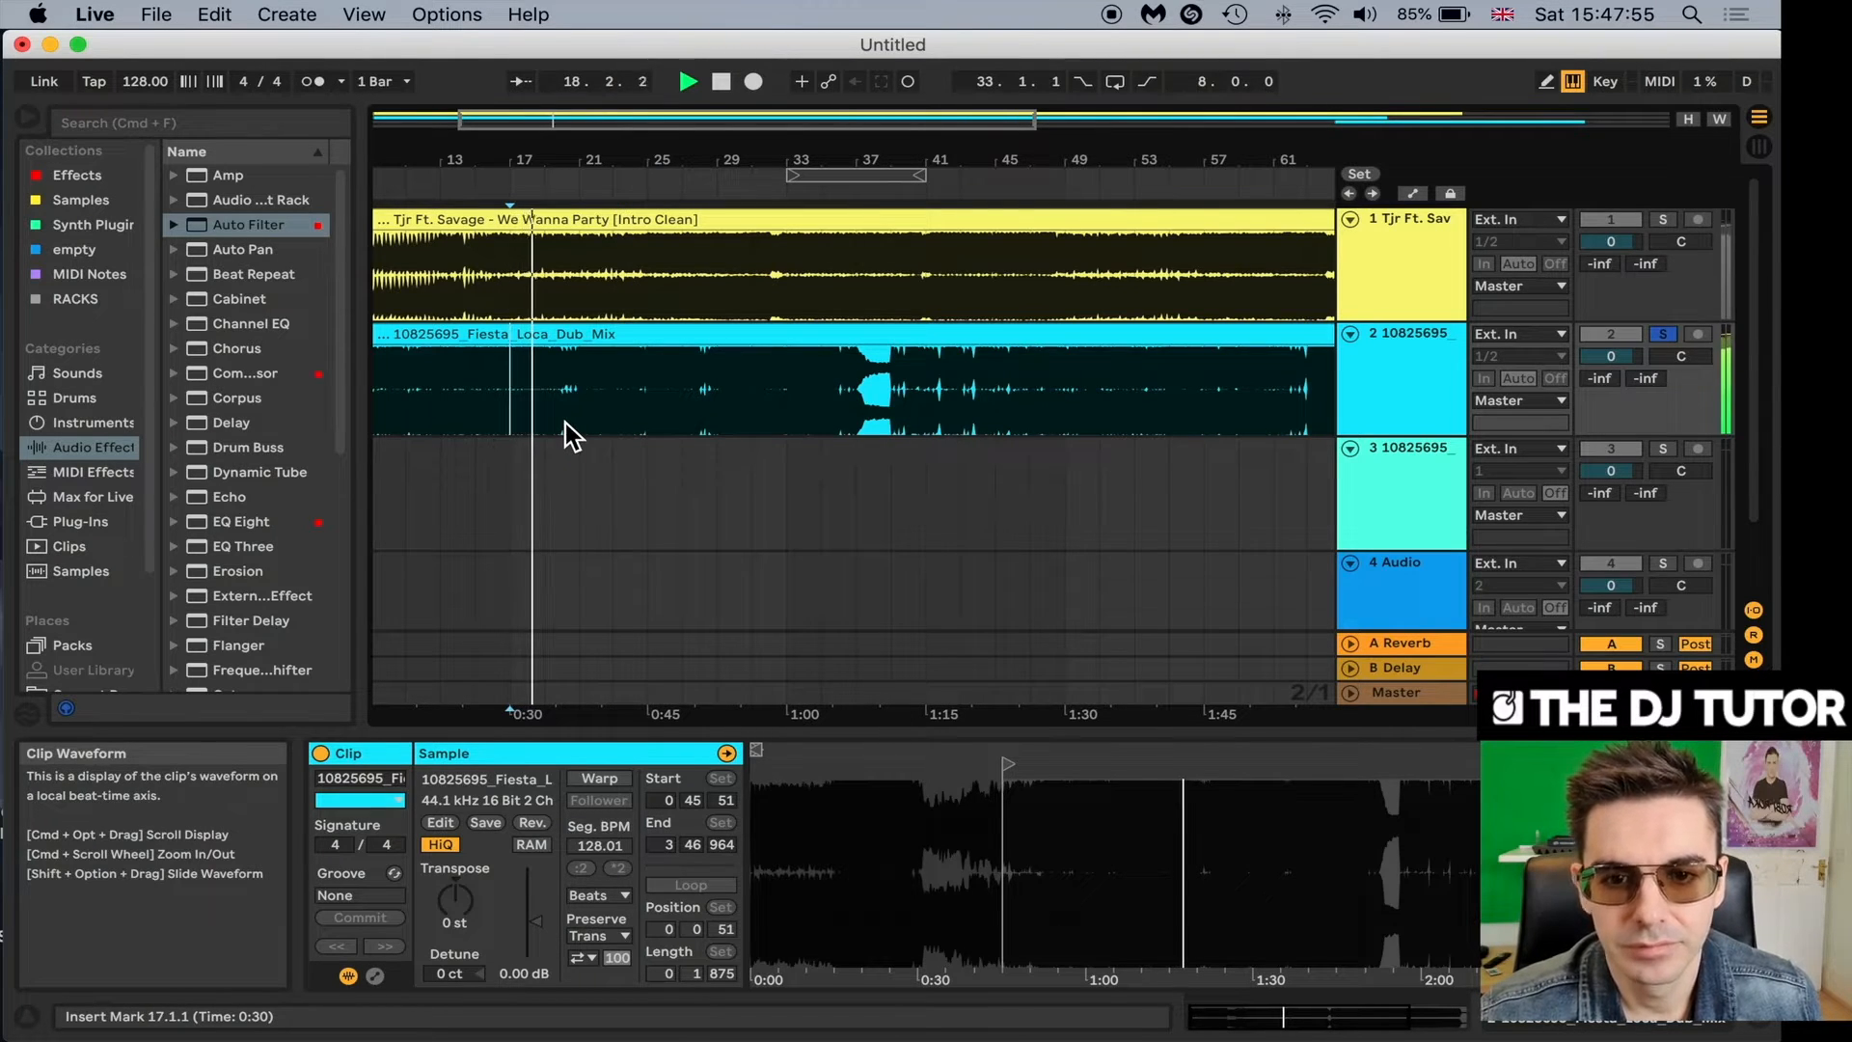
key(space)
Move the second track's Fiesta Loca clip to start at bar 13 and check its beat alignment with We Wanna Party at bar 33.
click(582, 398)
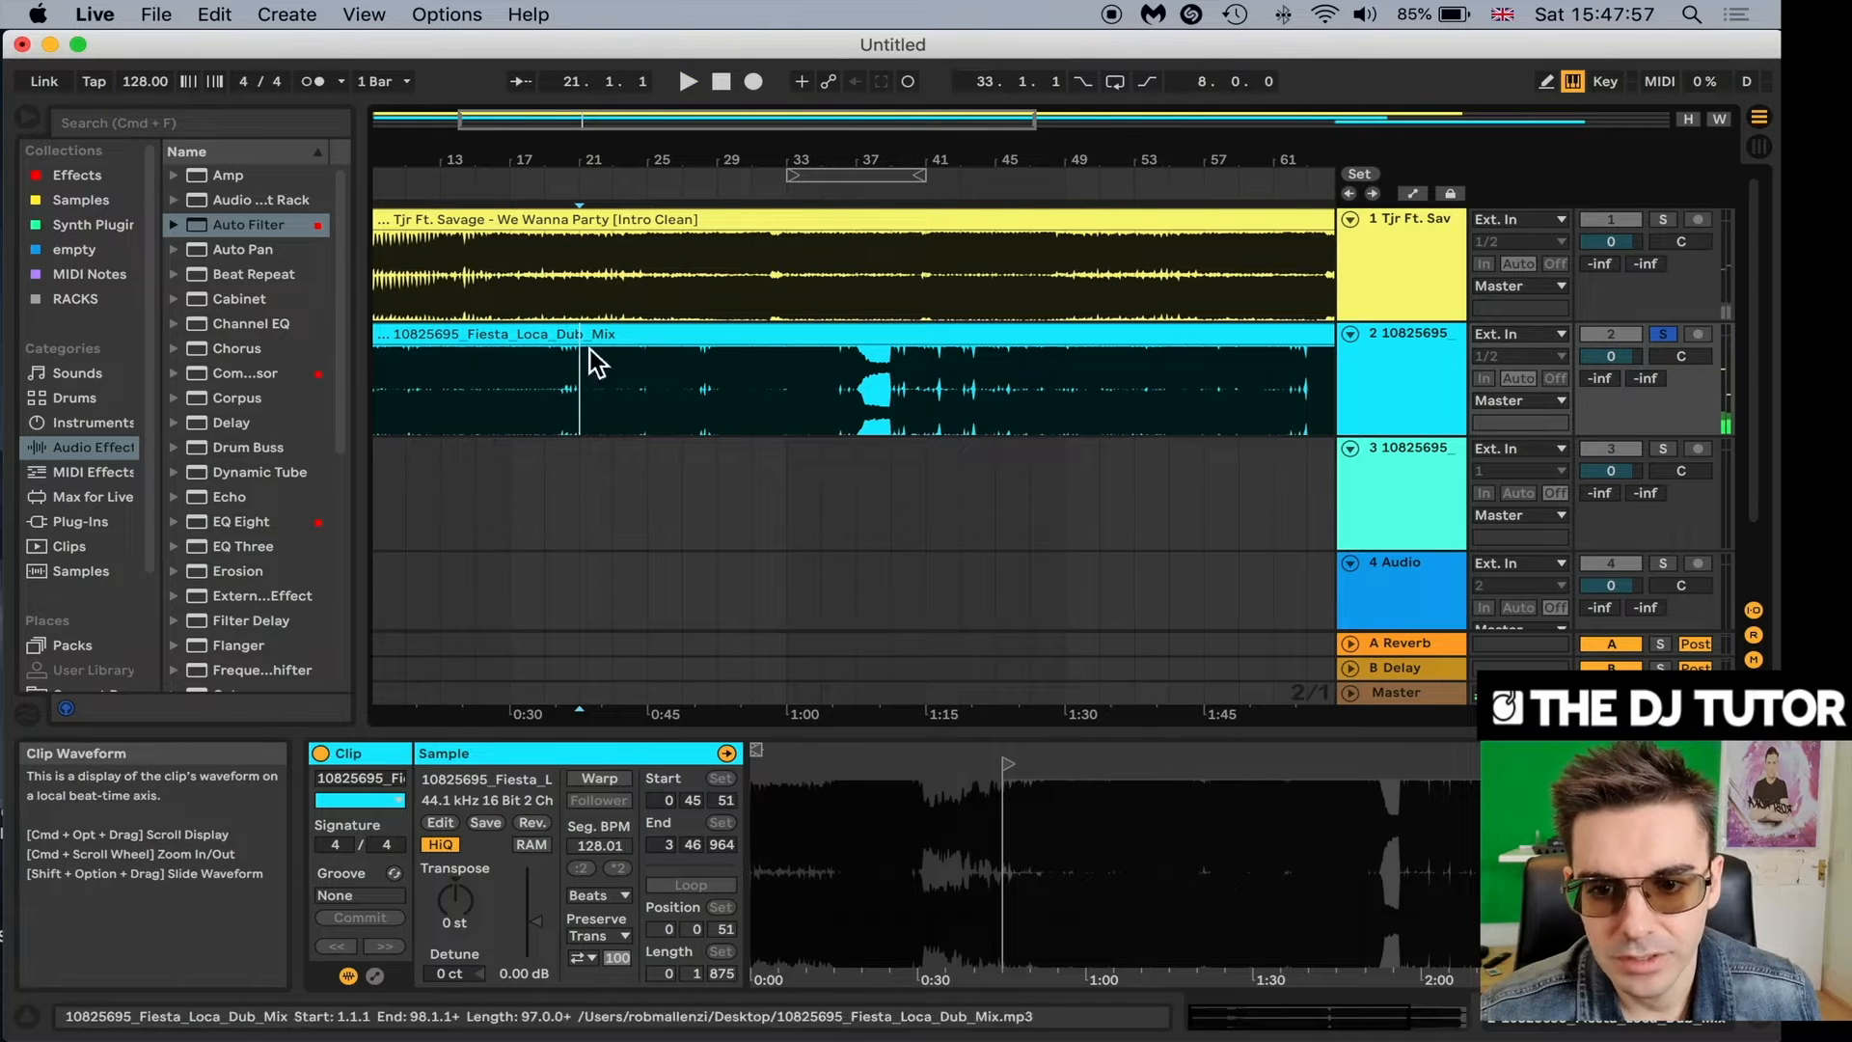
drag(532, 347, 725, 377)
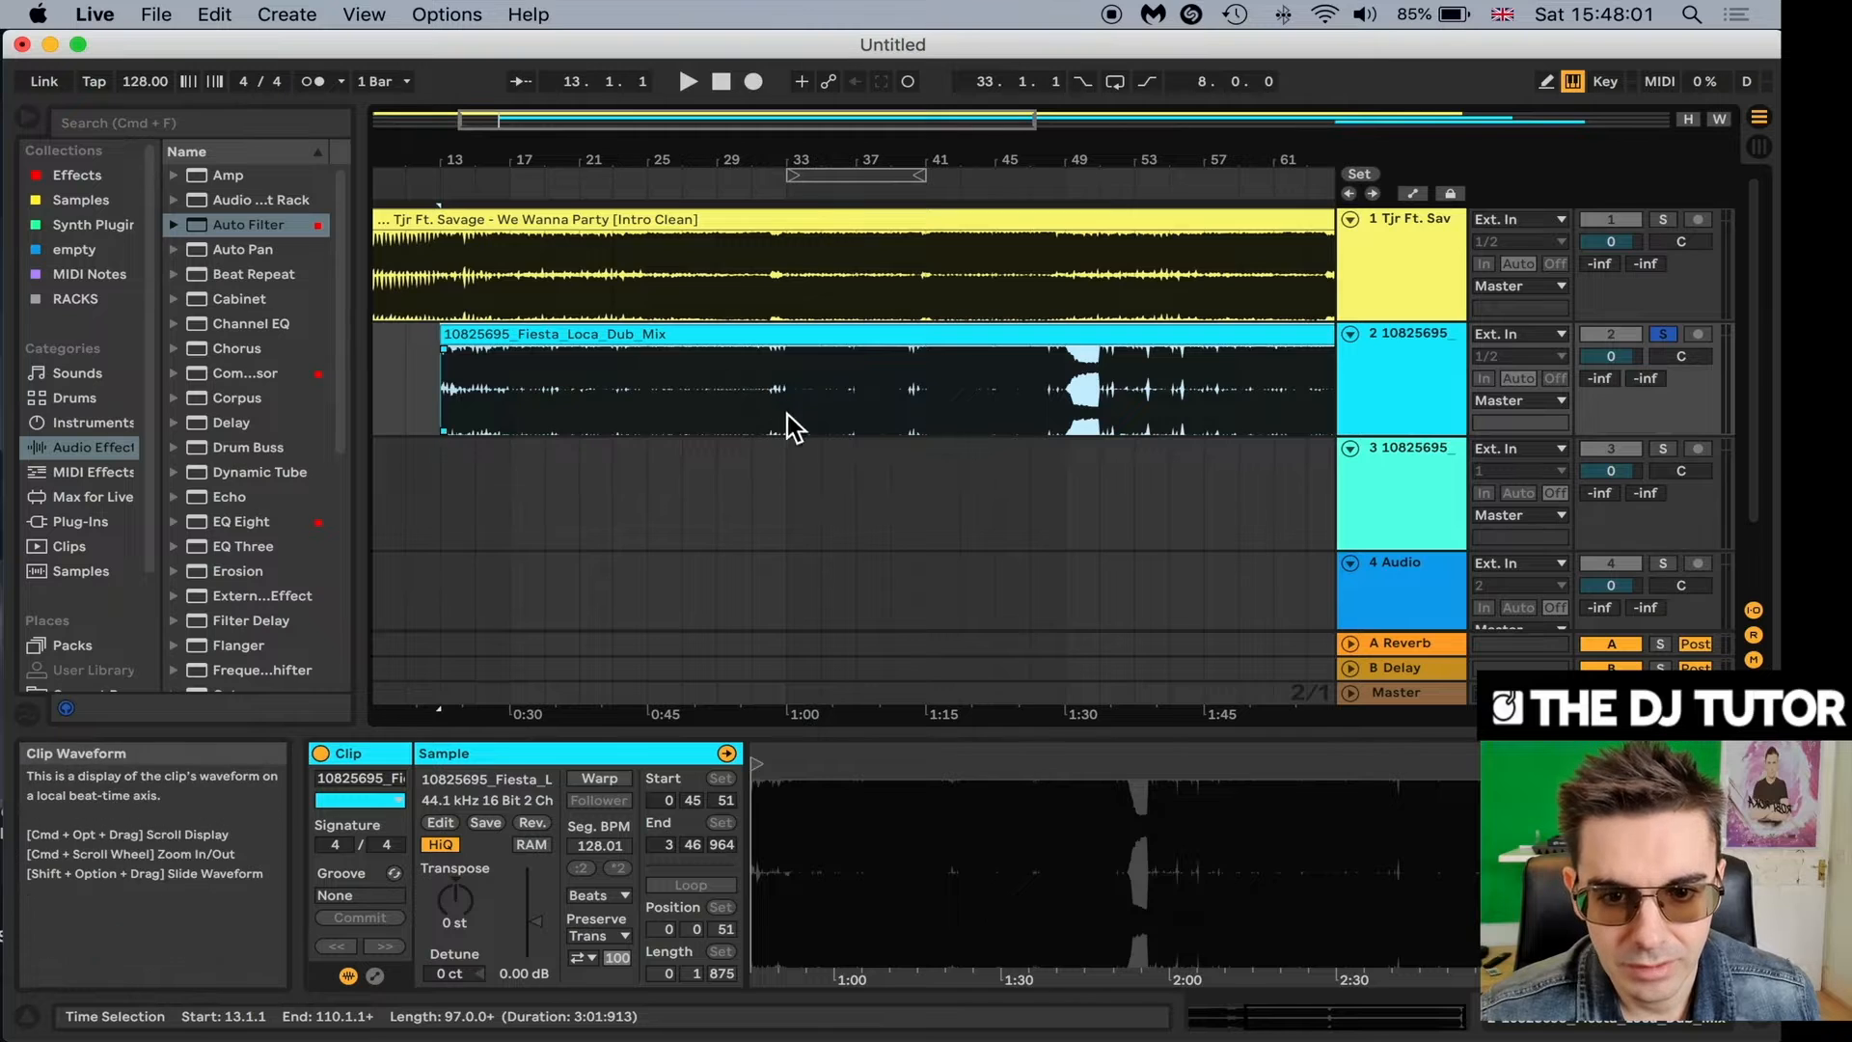
drag(784, 165, 783, 246)
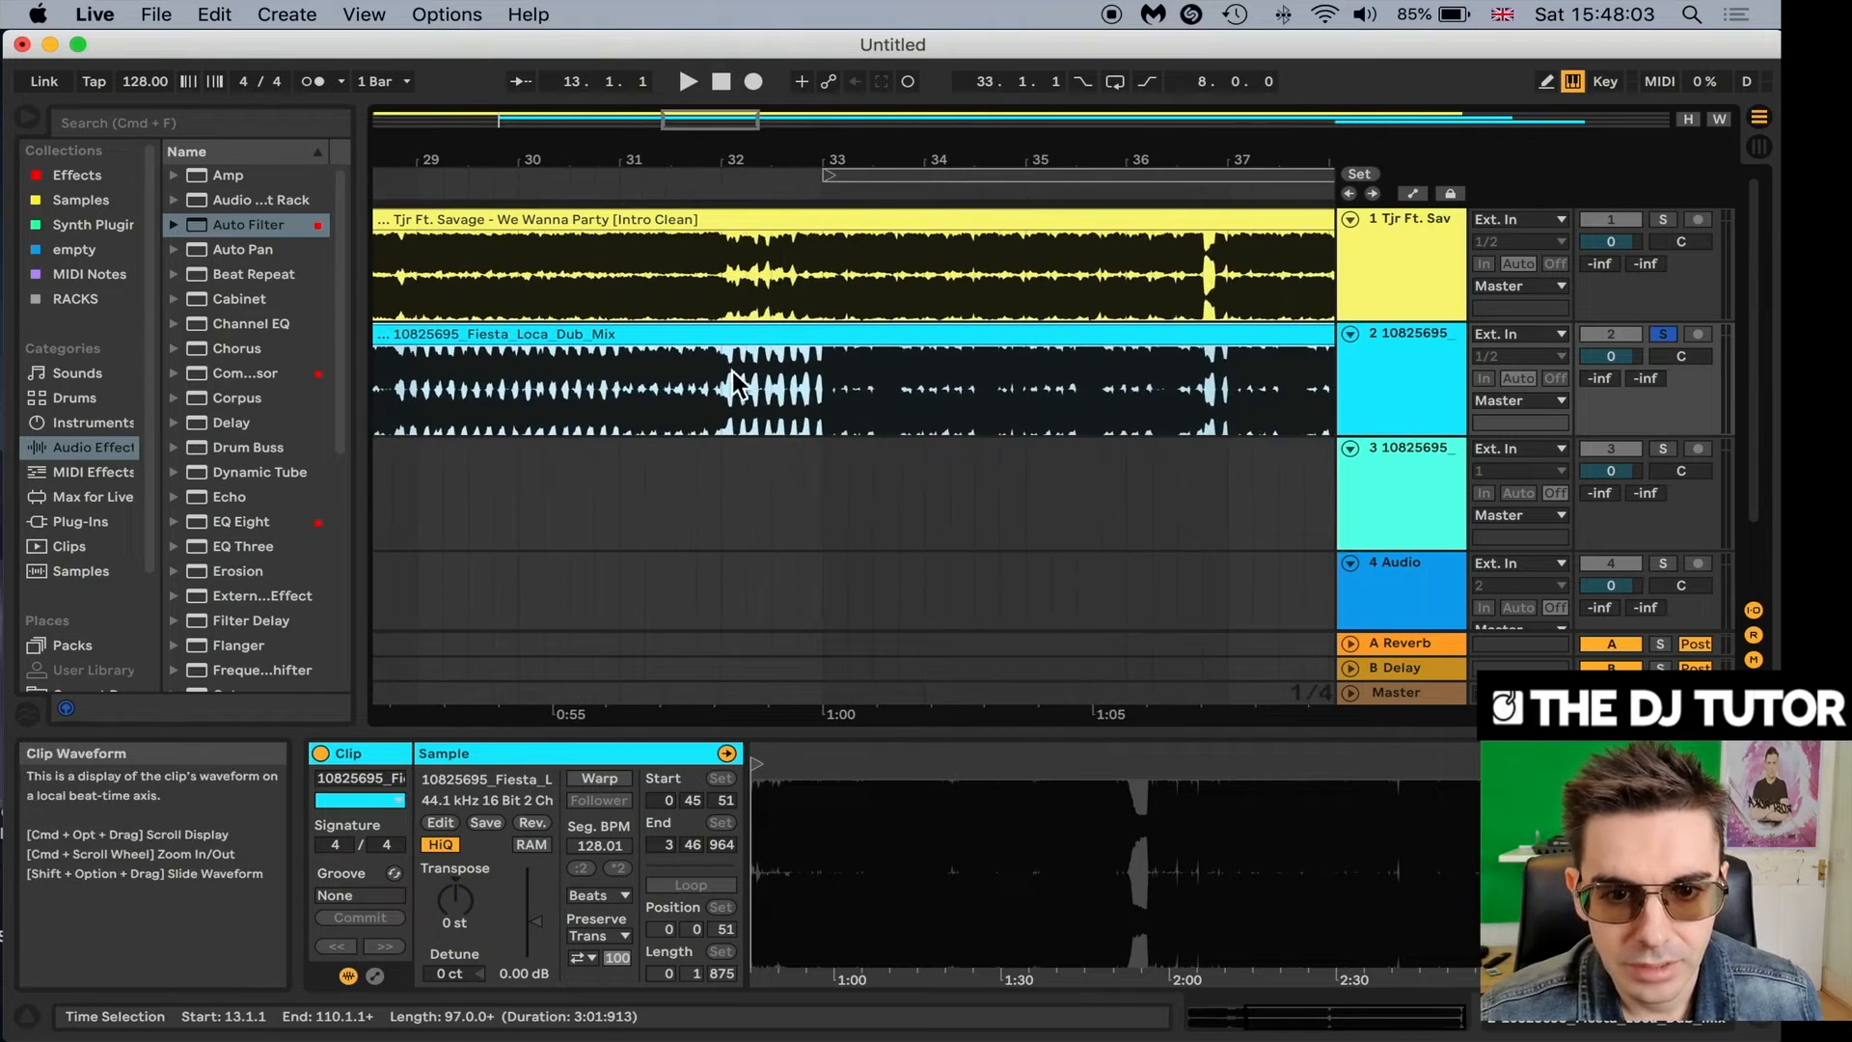
click(697, 386)
key(space)
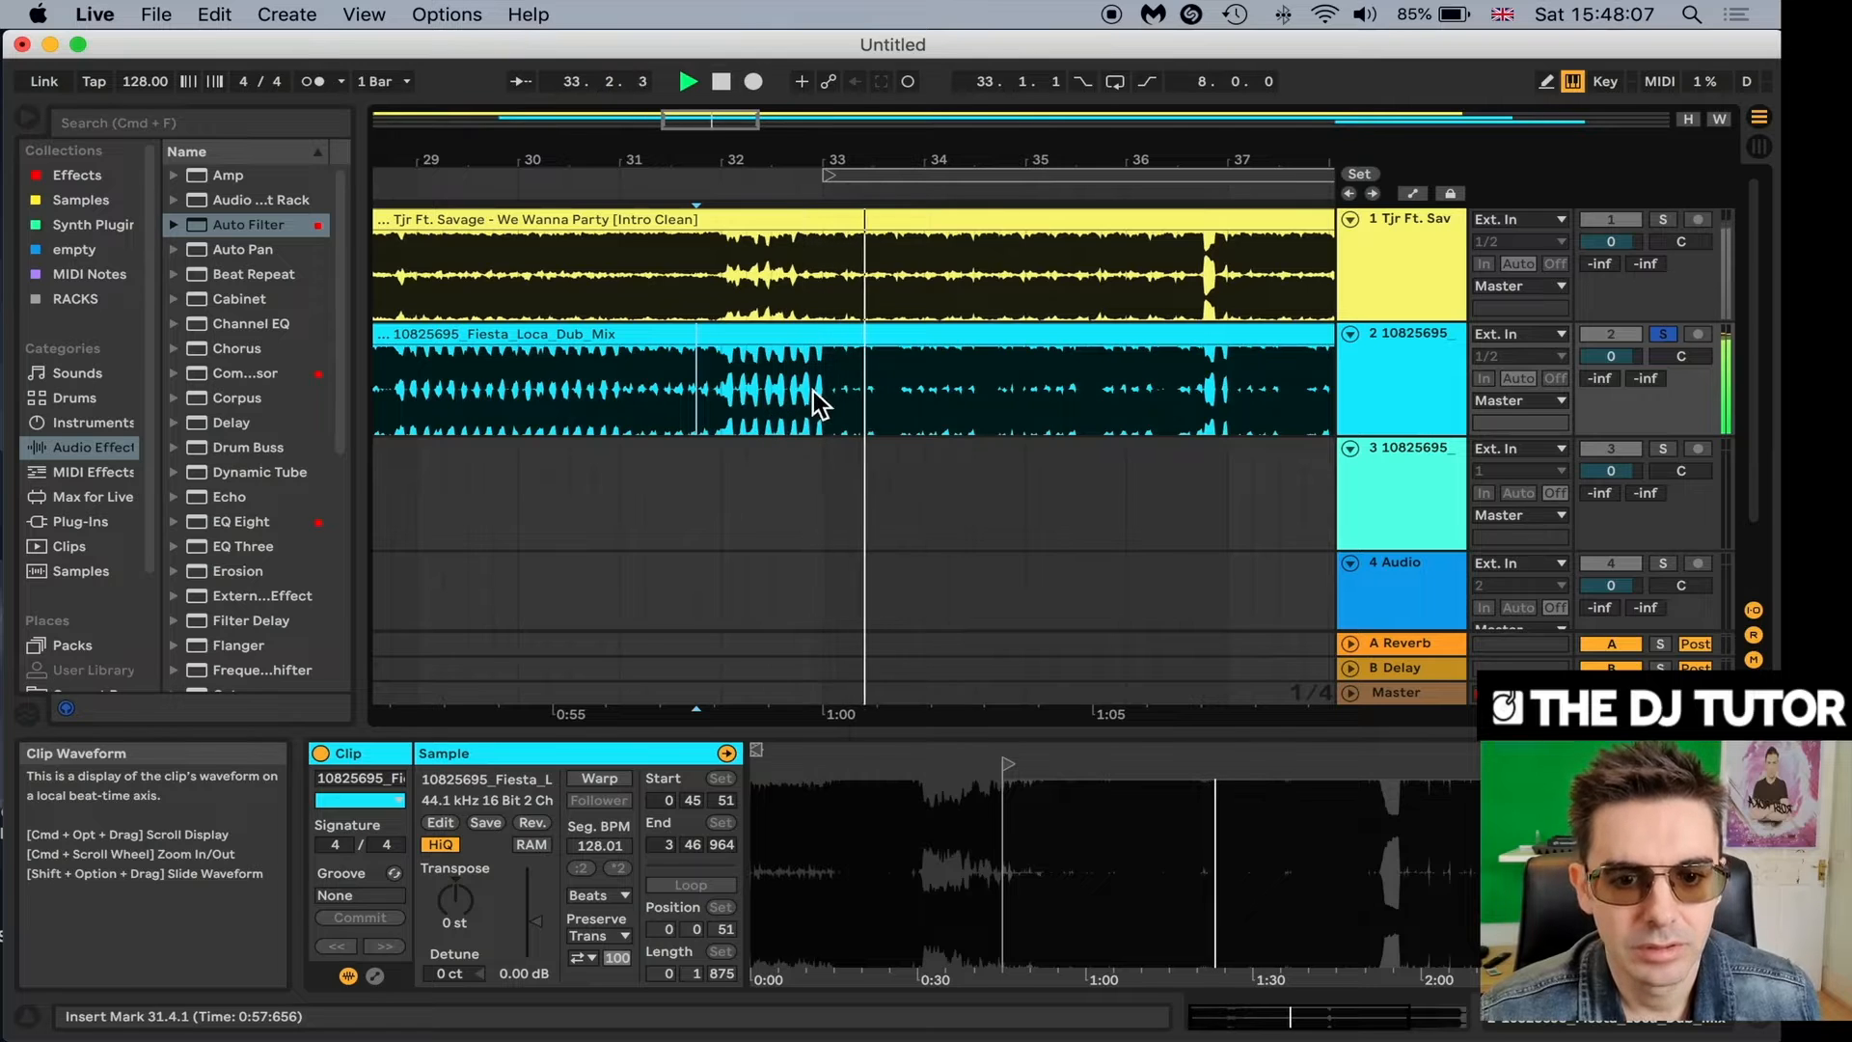
drag(828, 159, 822, 502)
drag(740, 159, 740, 319)
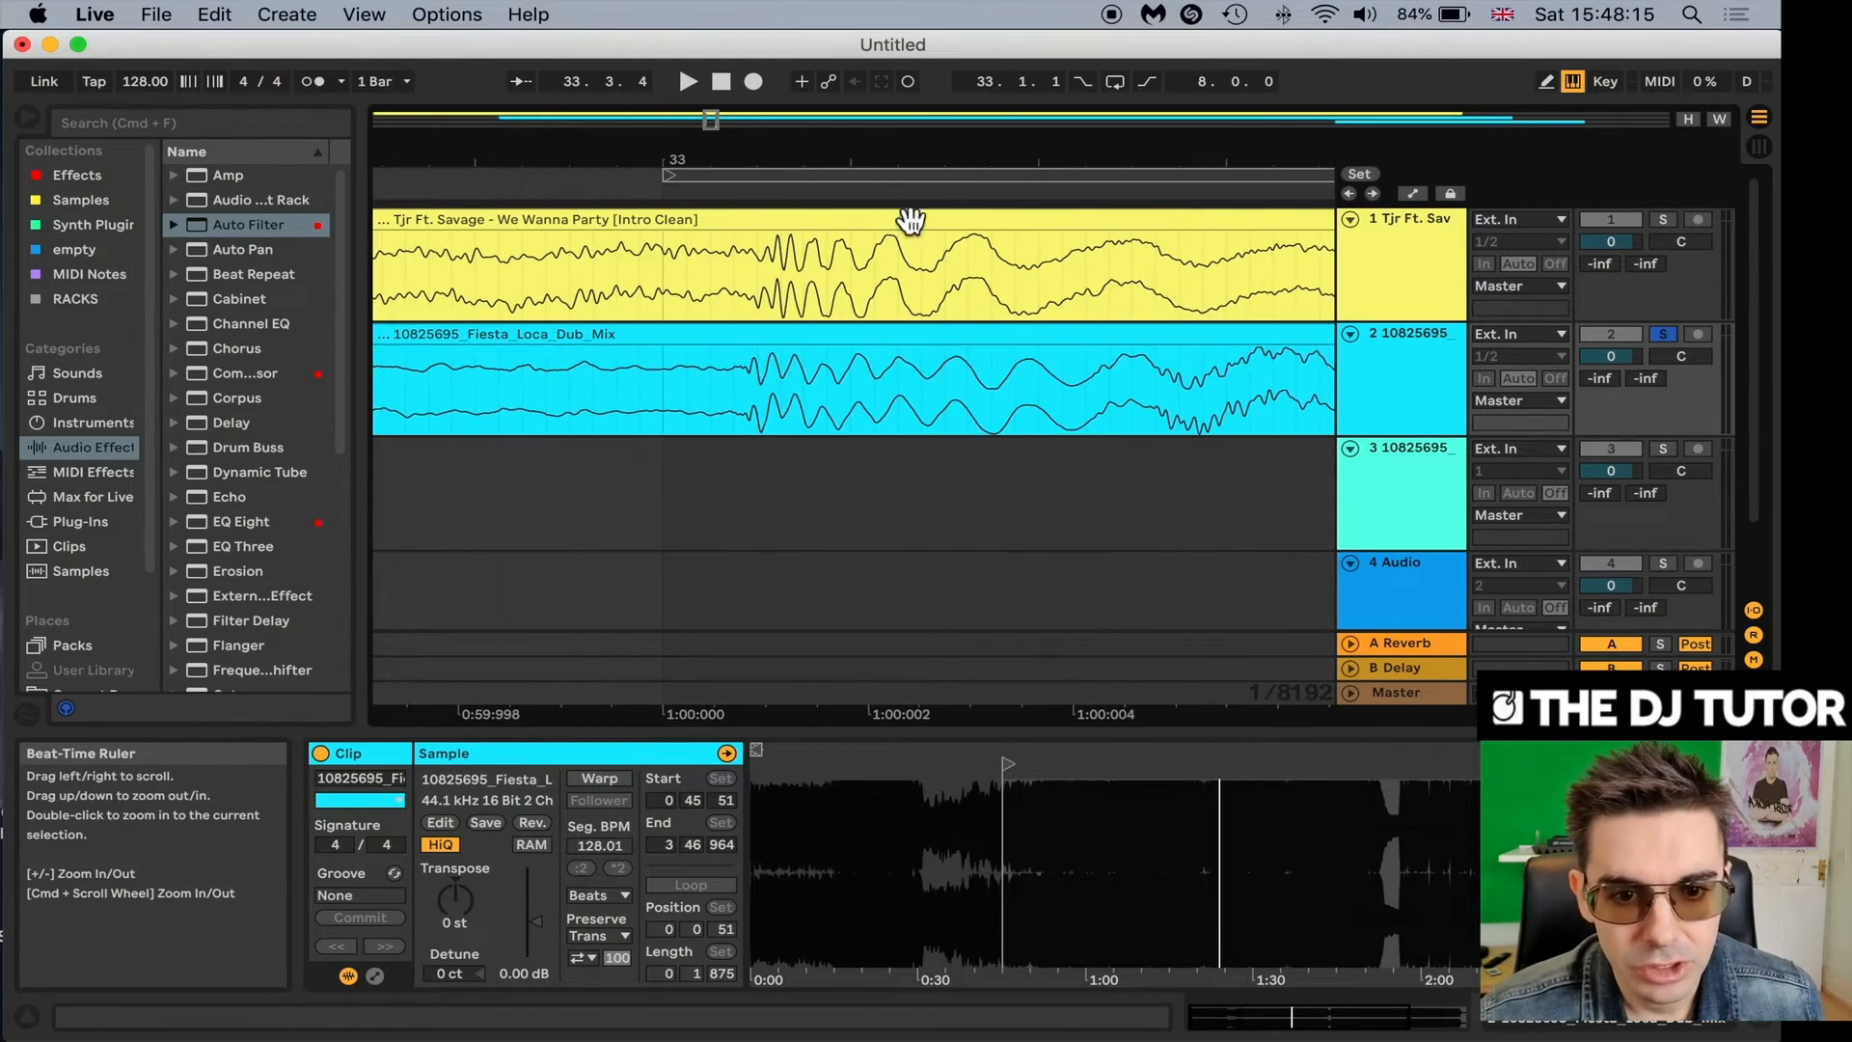
drag(609, 163, 611, 58)
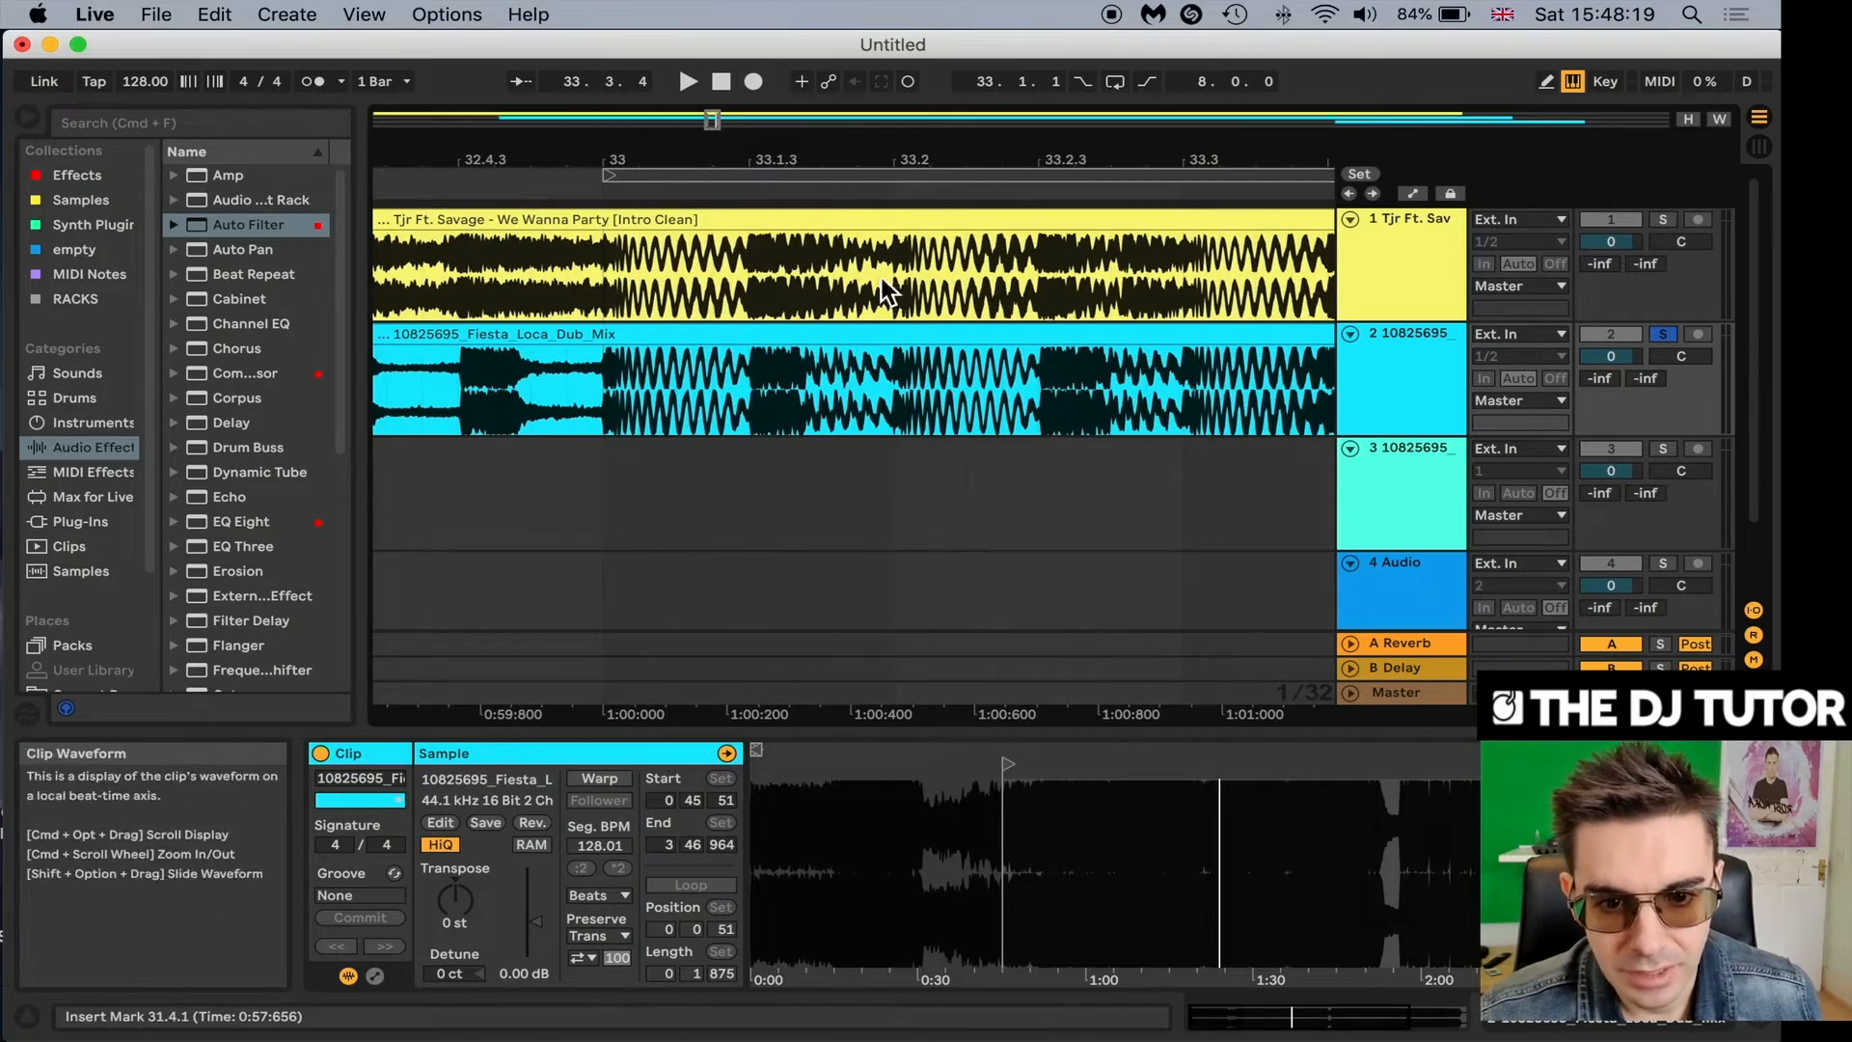
Unsolo the second track and play We Wanna Party and Fiesta Loca together from around bar 31.
mouse_move(1067, 173)
mouse_down()
mouse_move(1067, 251)
mouse_move(1067, 106)
mouse_move(1063, 144)
mouse_up()
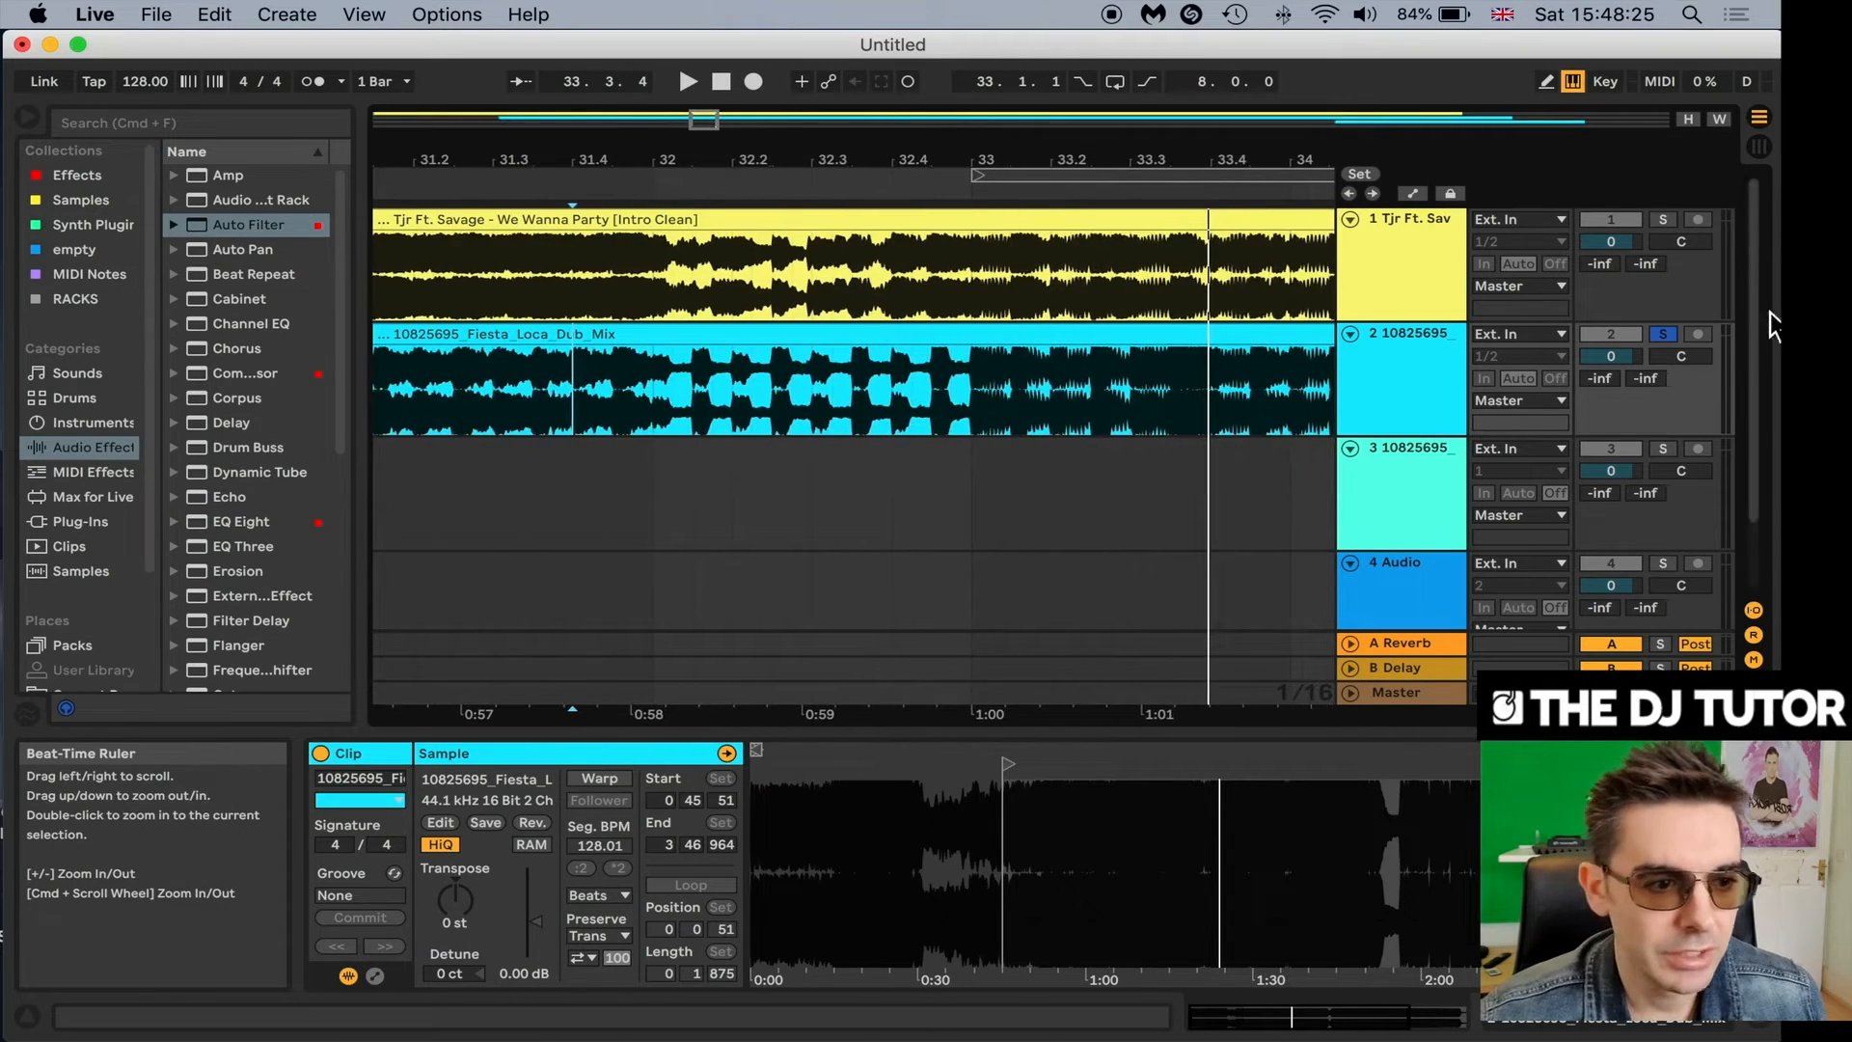
click(1663, 334)
drag(870, 164, 772, 116)
click(610, 486)
key(space)
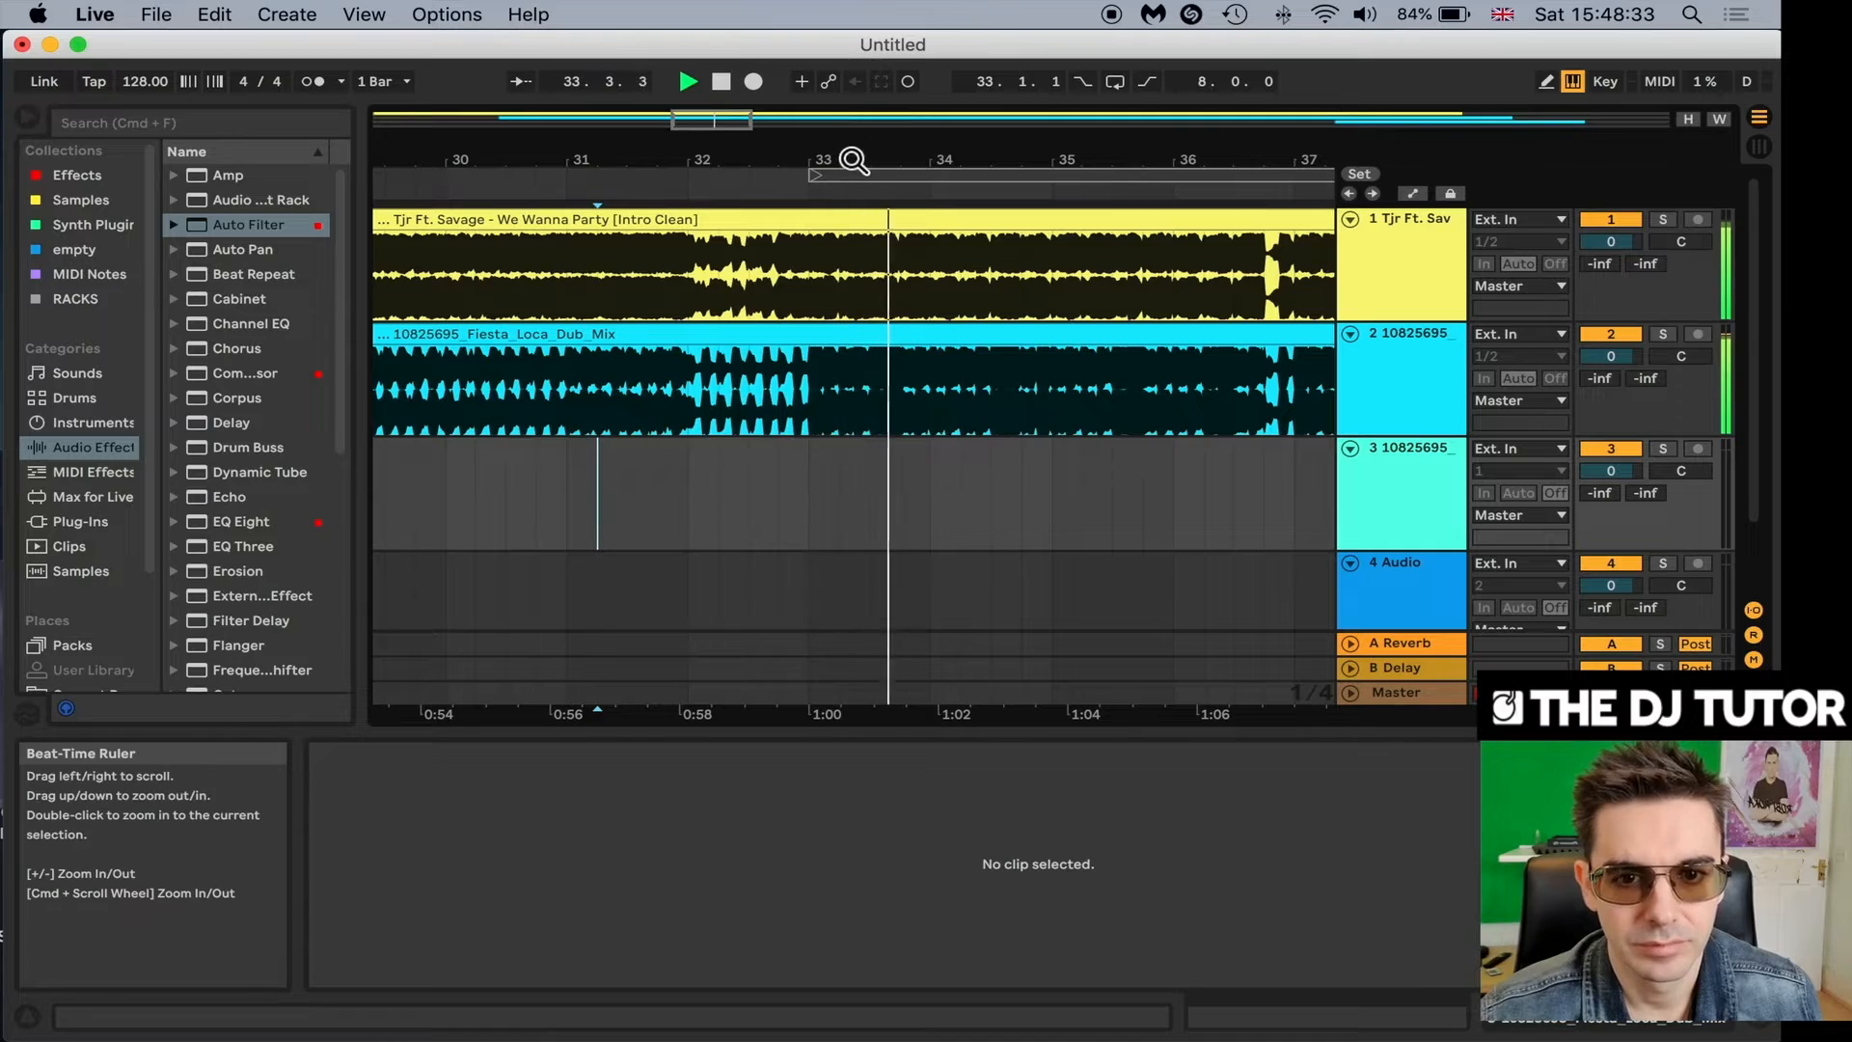
Examine how the beats of the two clips line up around bar 34 during playback, and stop playback.
drag(852, 161, 783, 263)
drag(1071, 154, 1011, 253)
drag(789, 161, 486, 106)
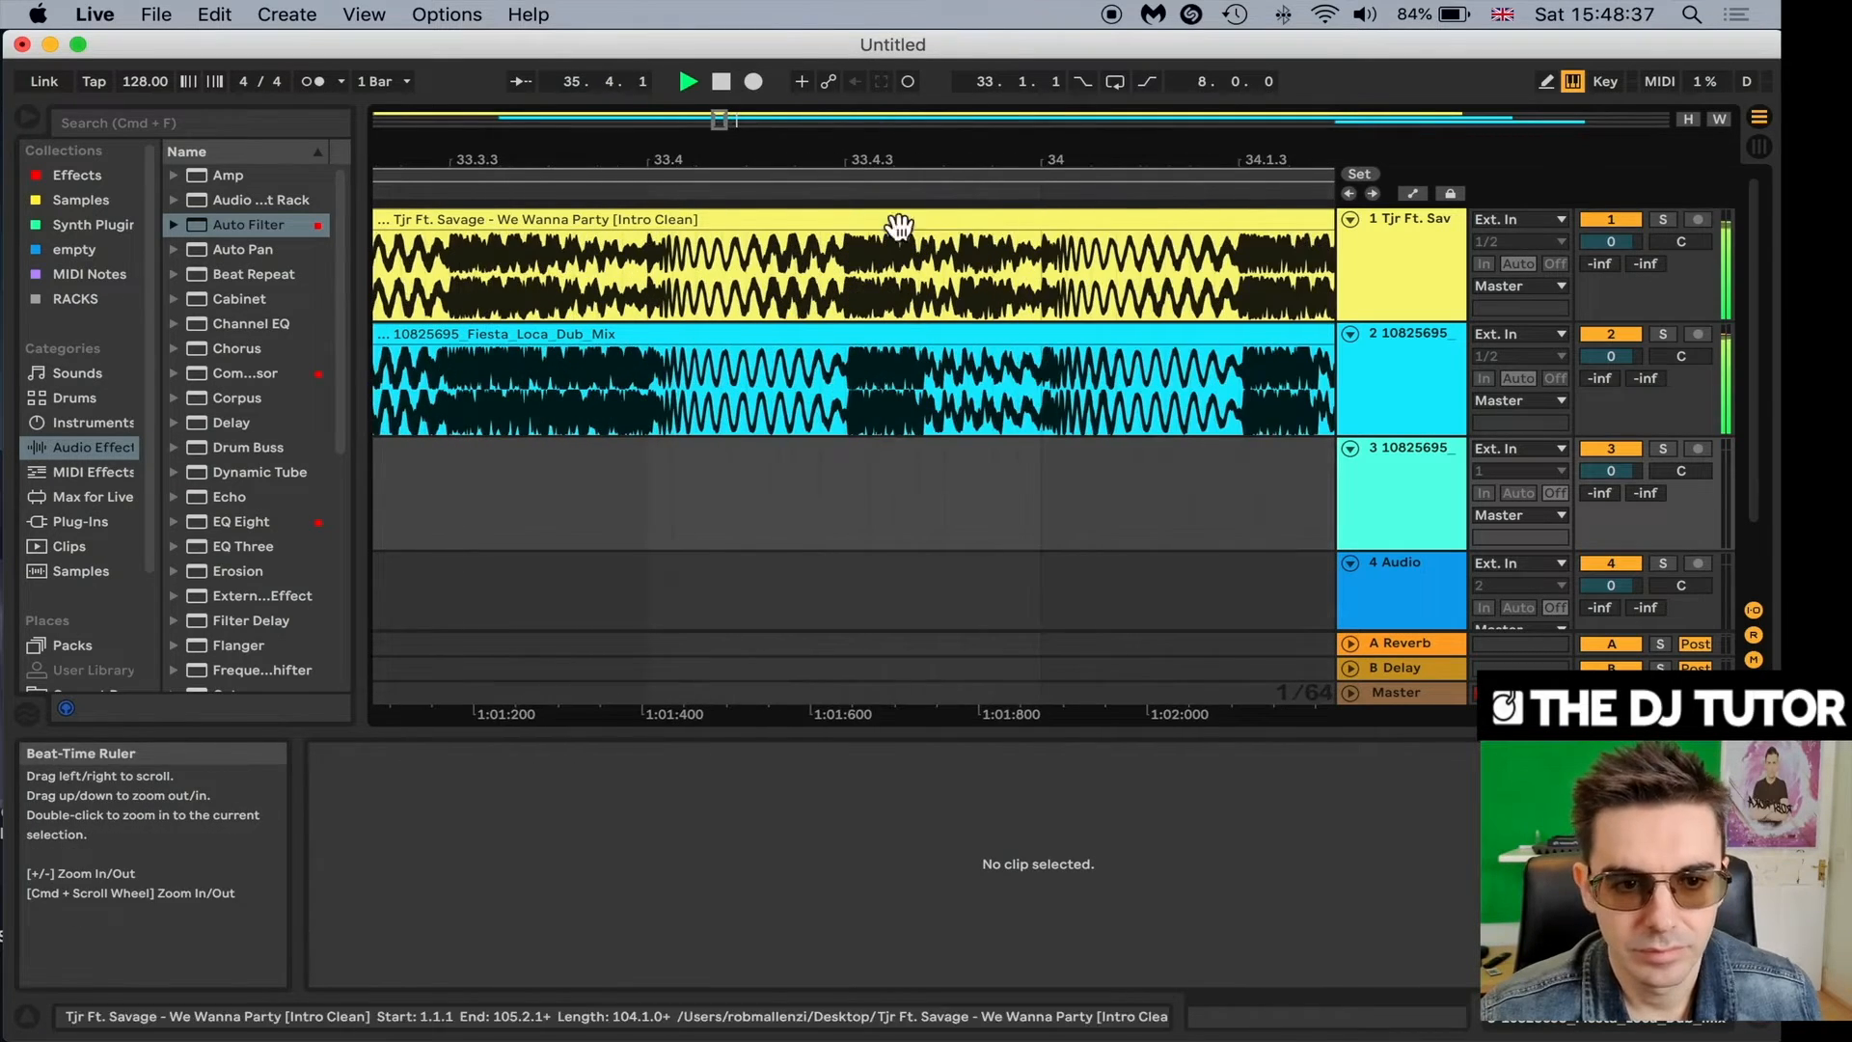
drag(1071, 163, 1278, 169)
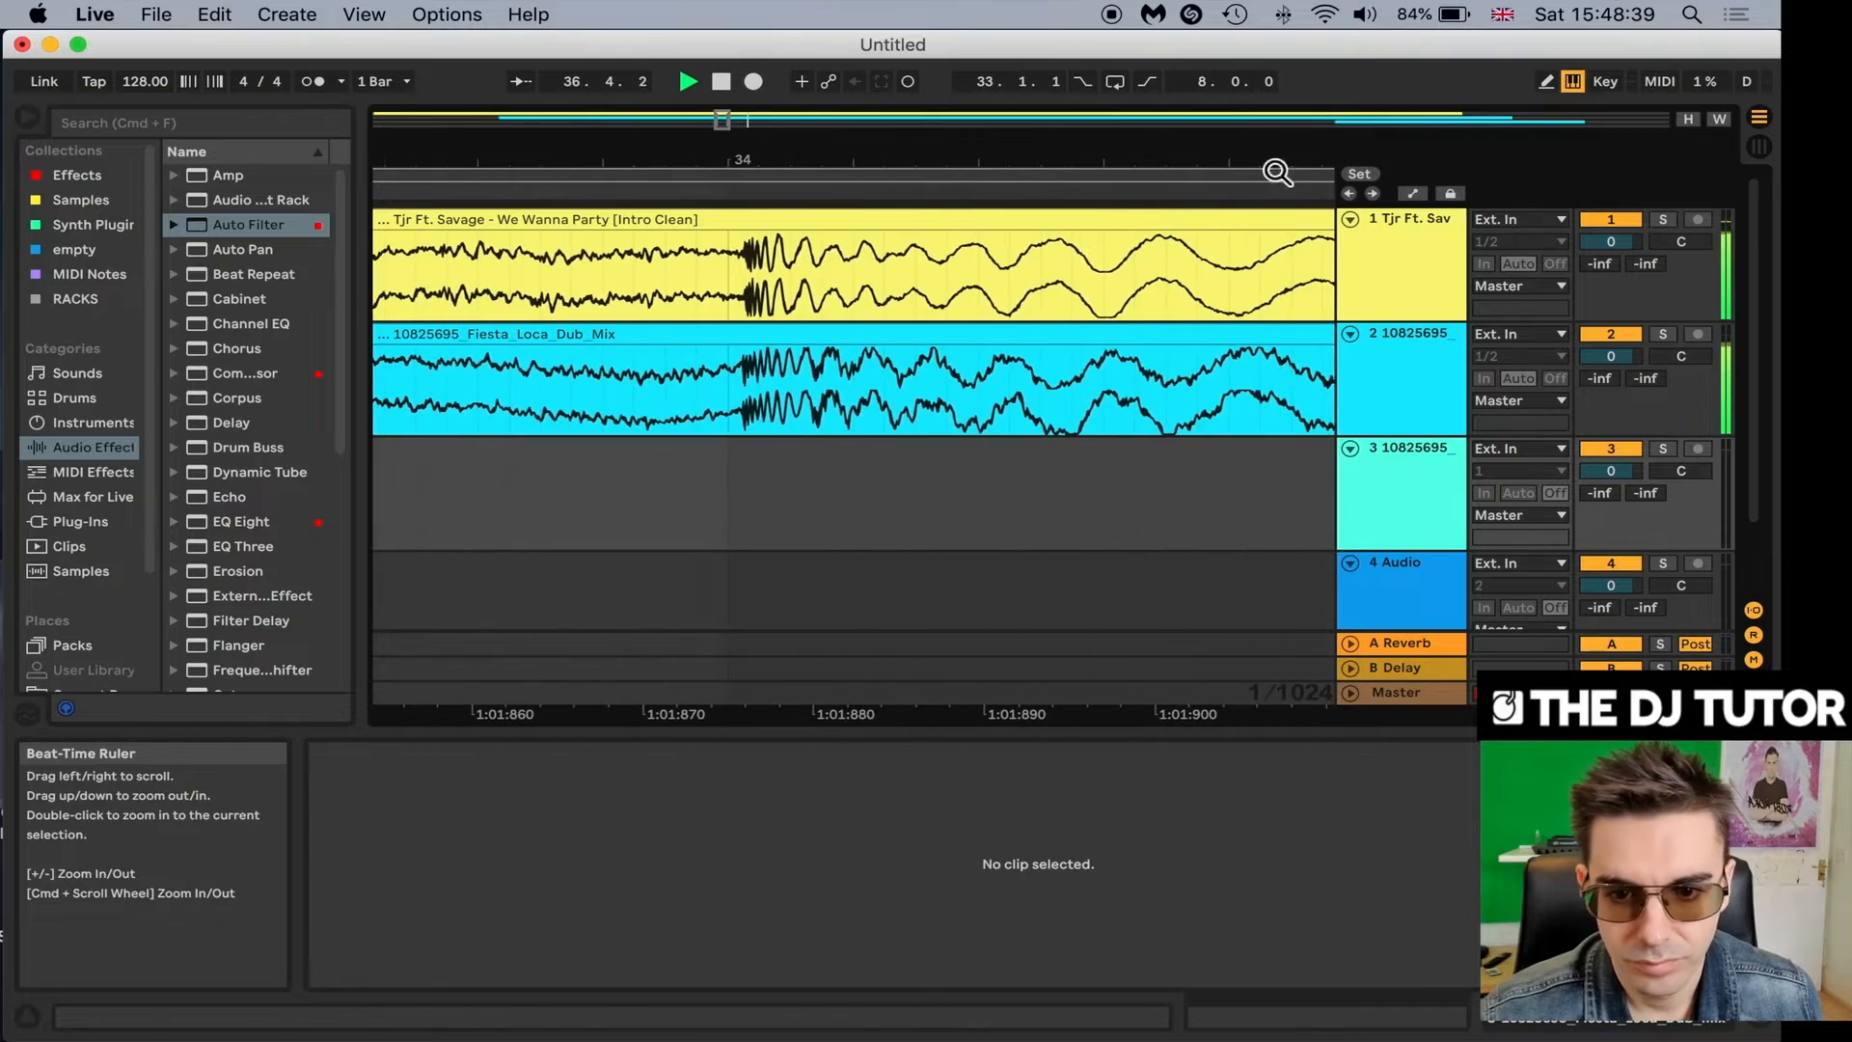
key(space)
drag(778, 151, 887, 40)
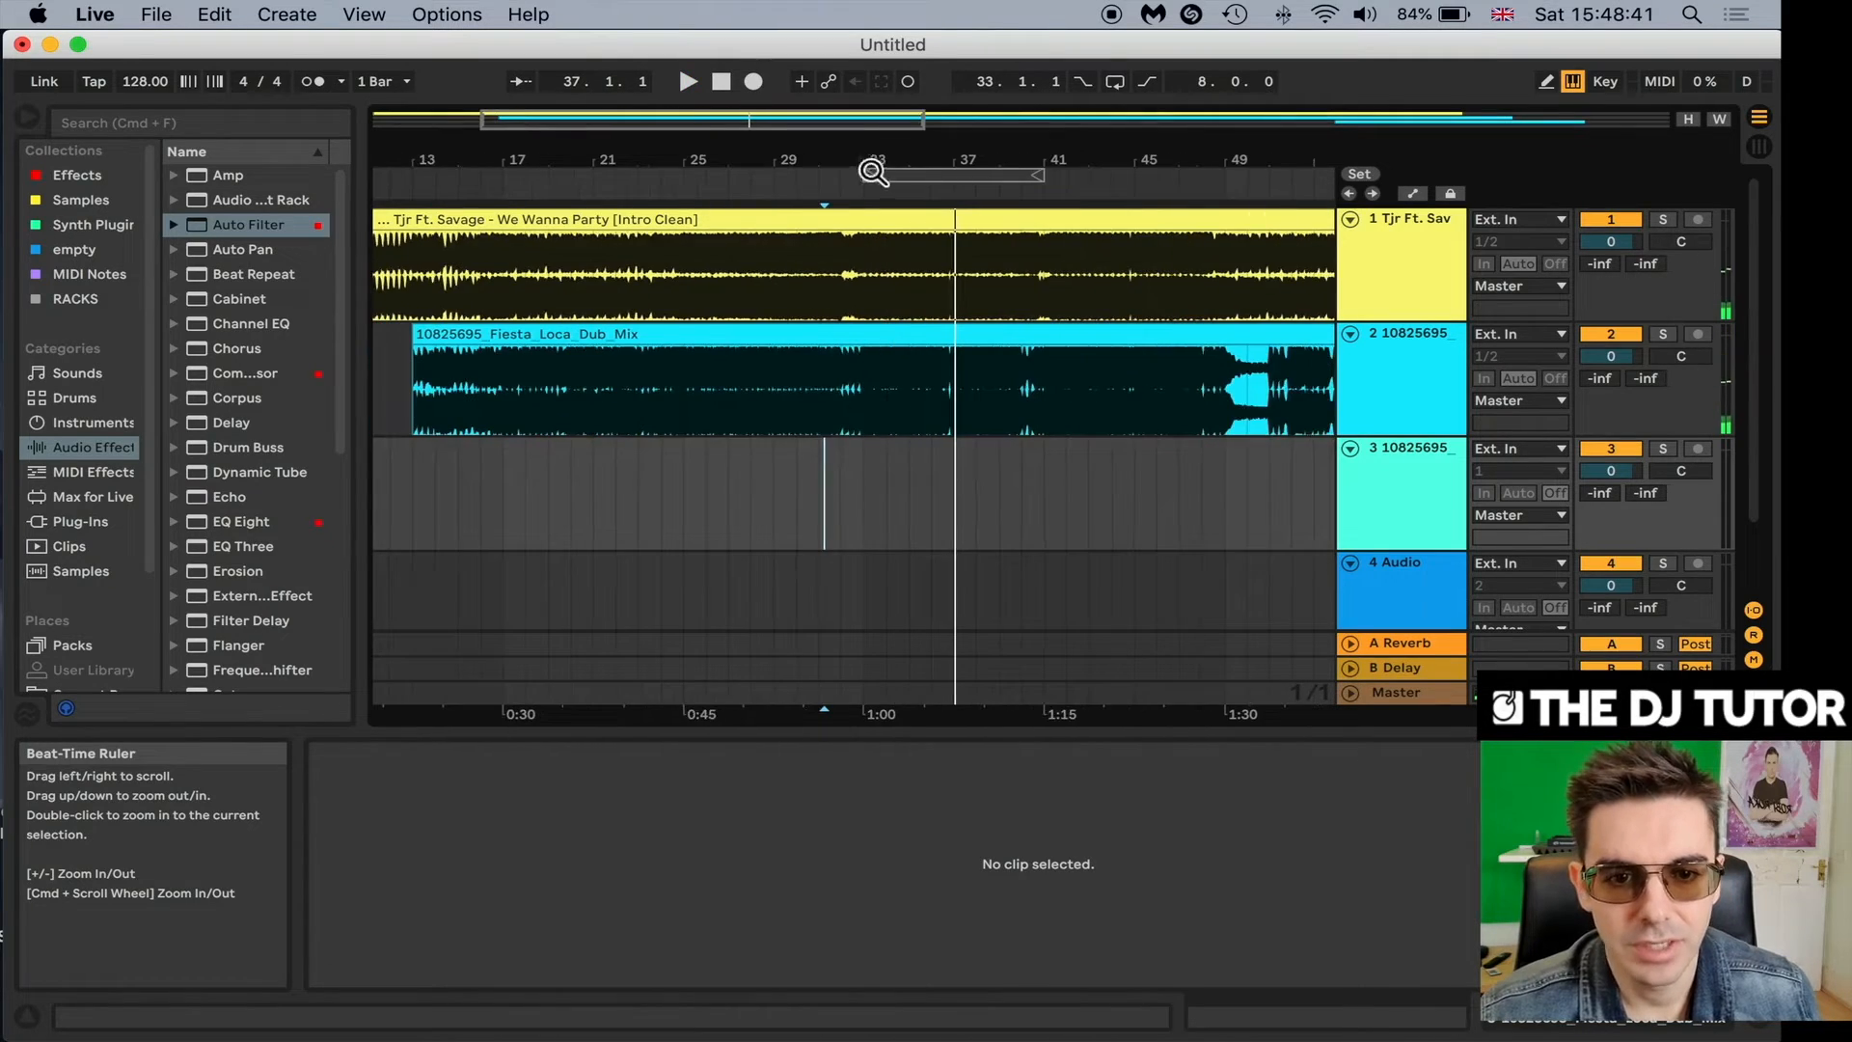
drag(851, 169, 836, 106)
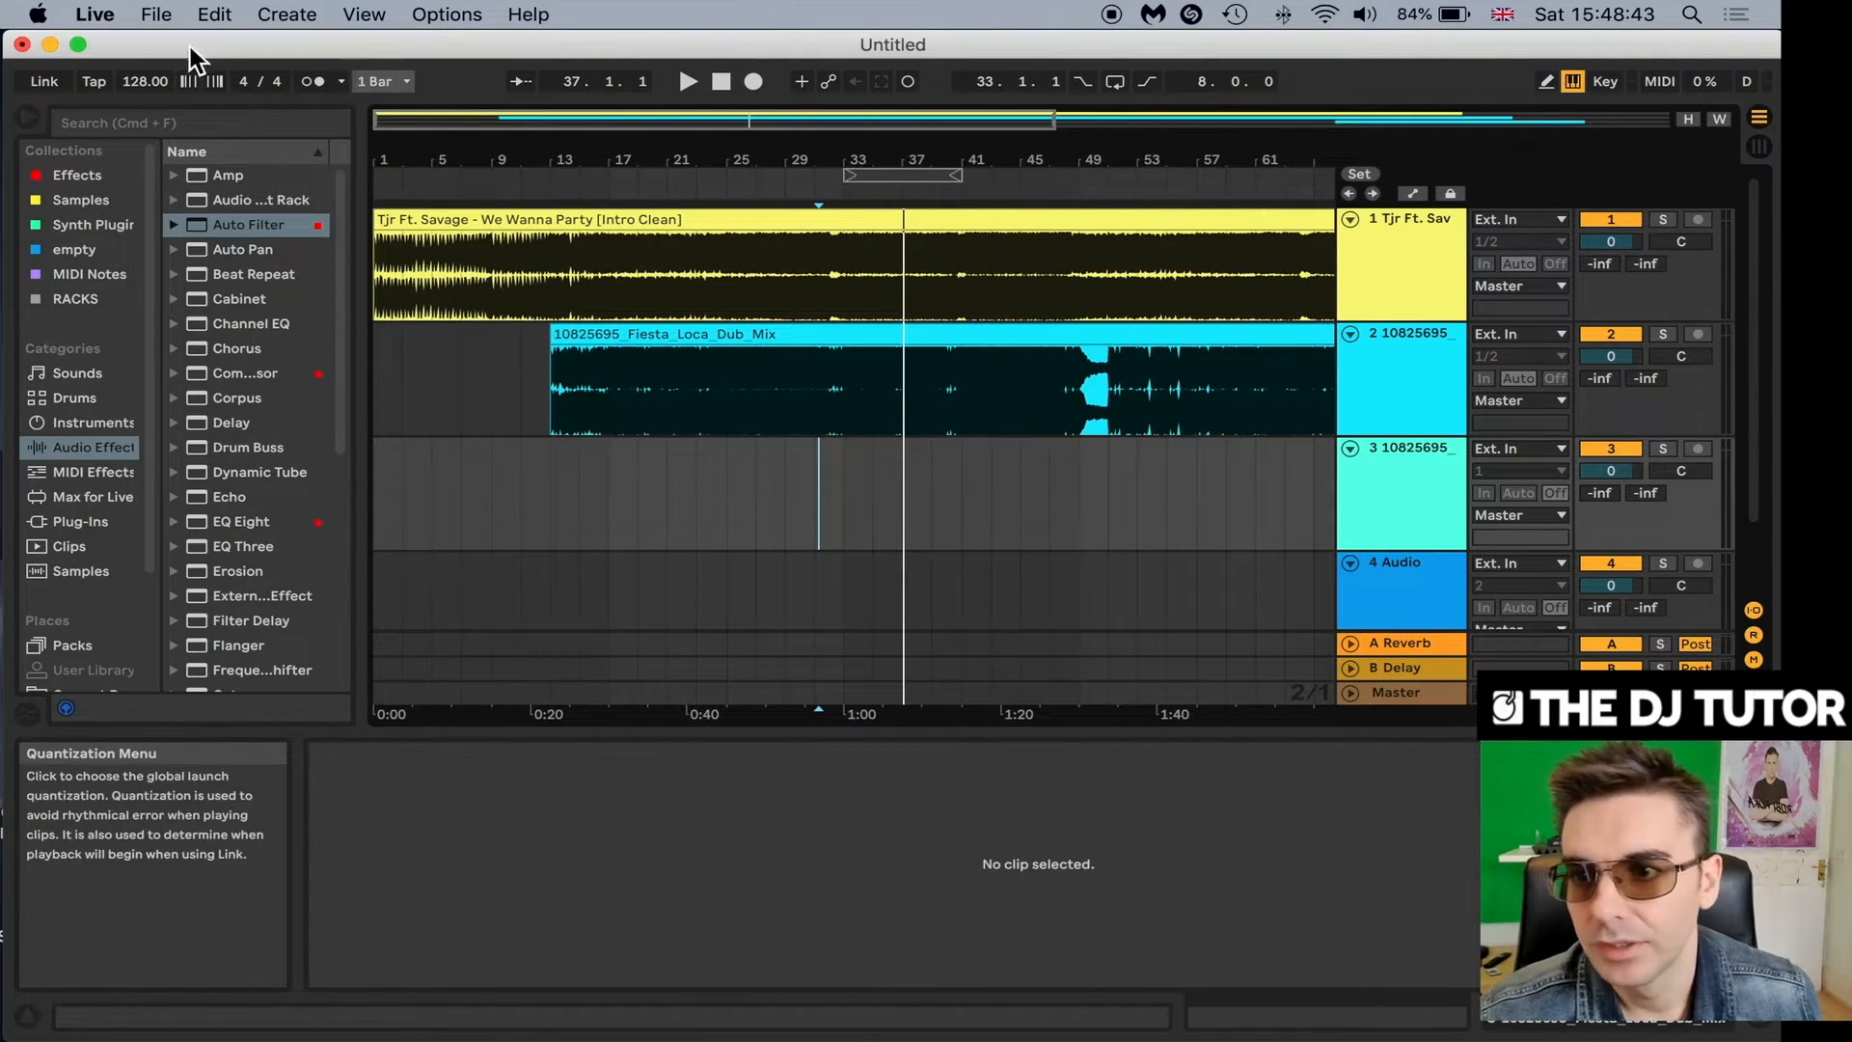
Set the audio output device to External Headphones (0 In, 2 Out) in the preferences.
click(94, 13)
click(129, 95)
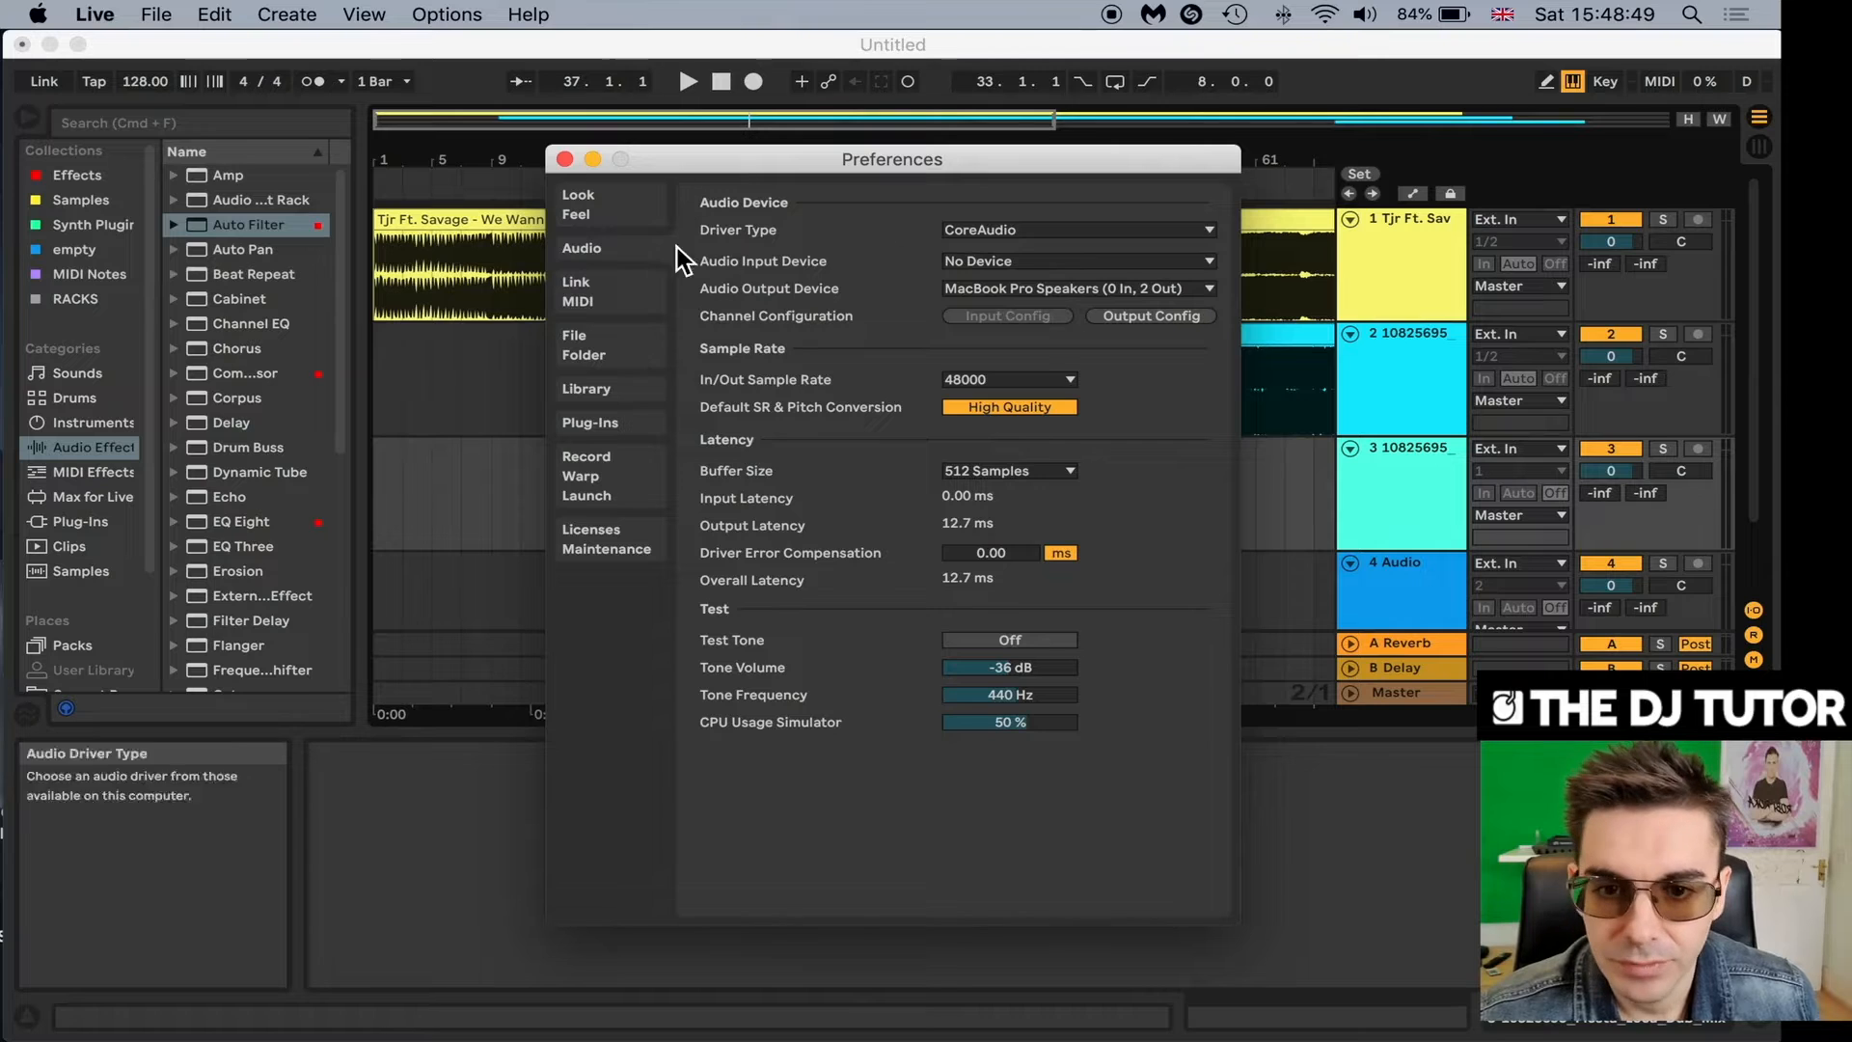
click(1019, 286)
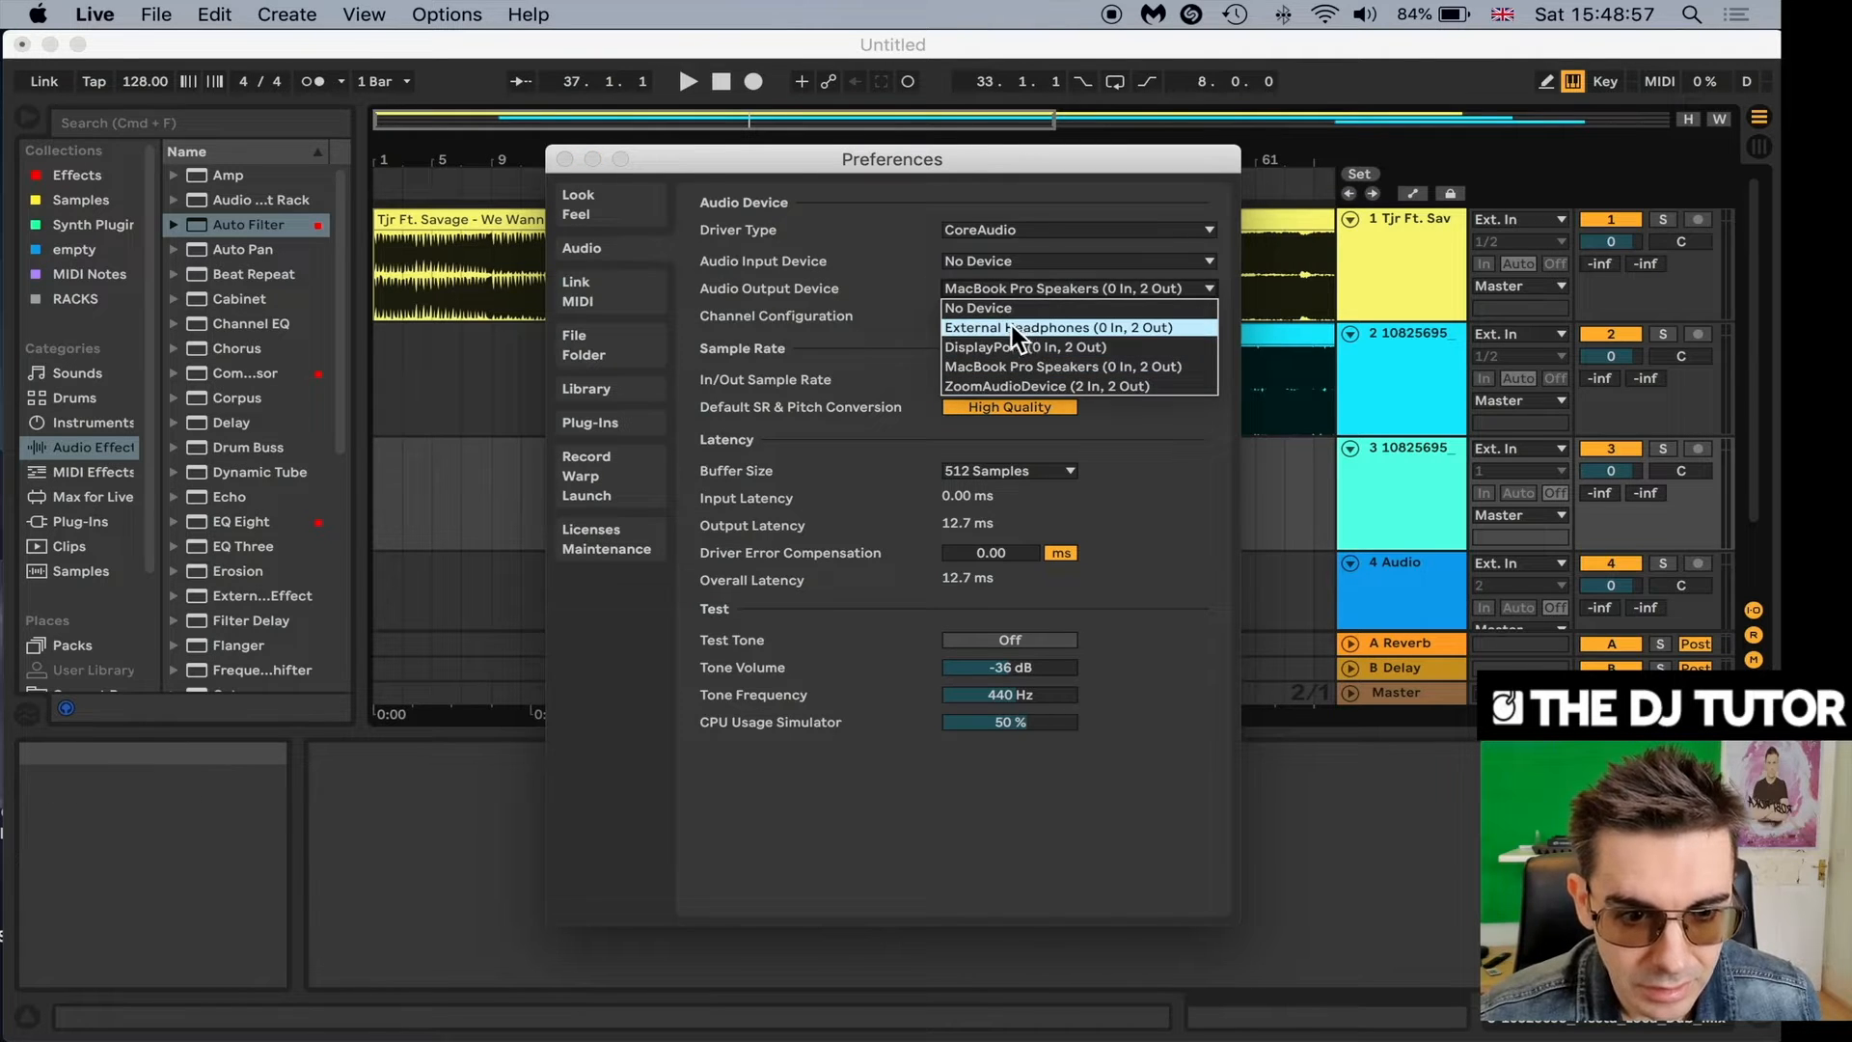
click(1009, 327)
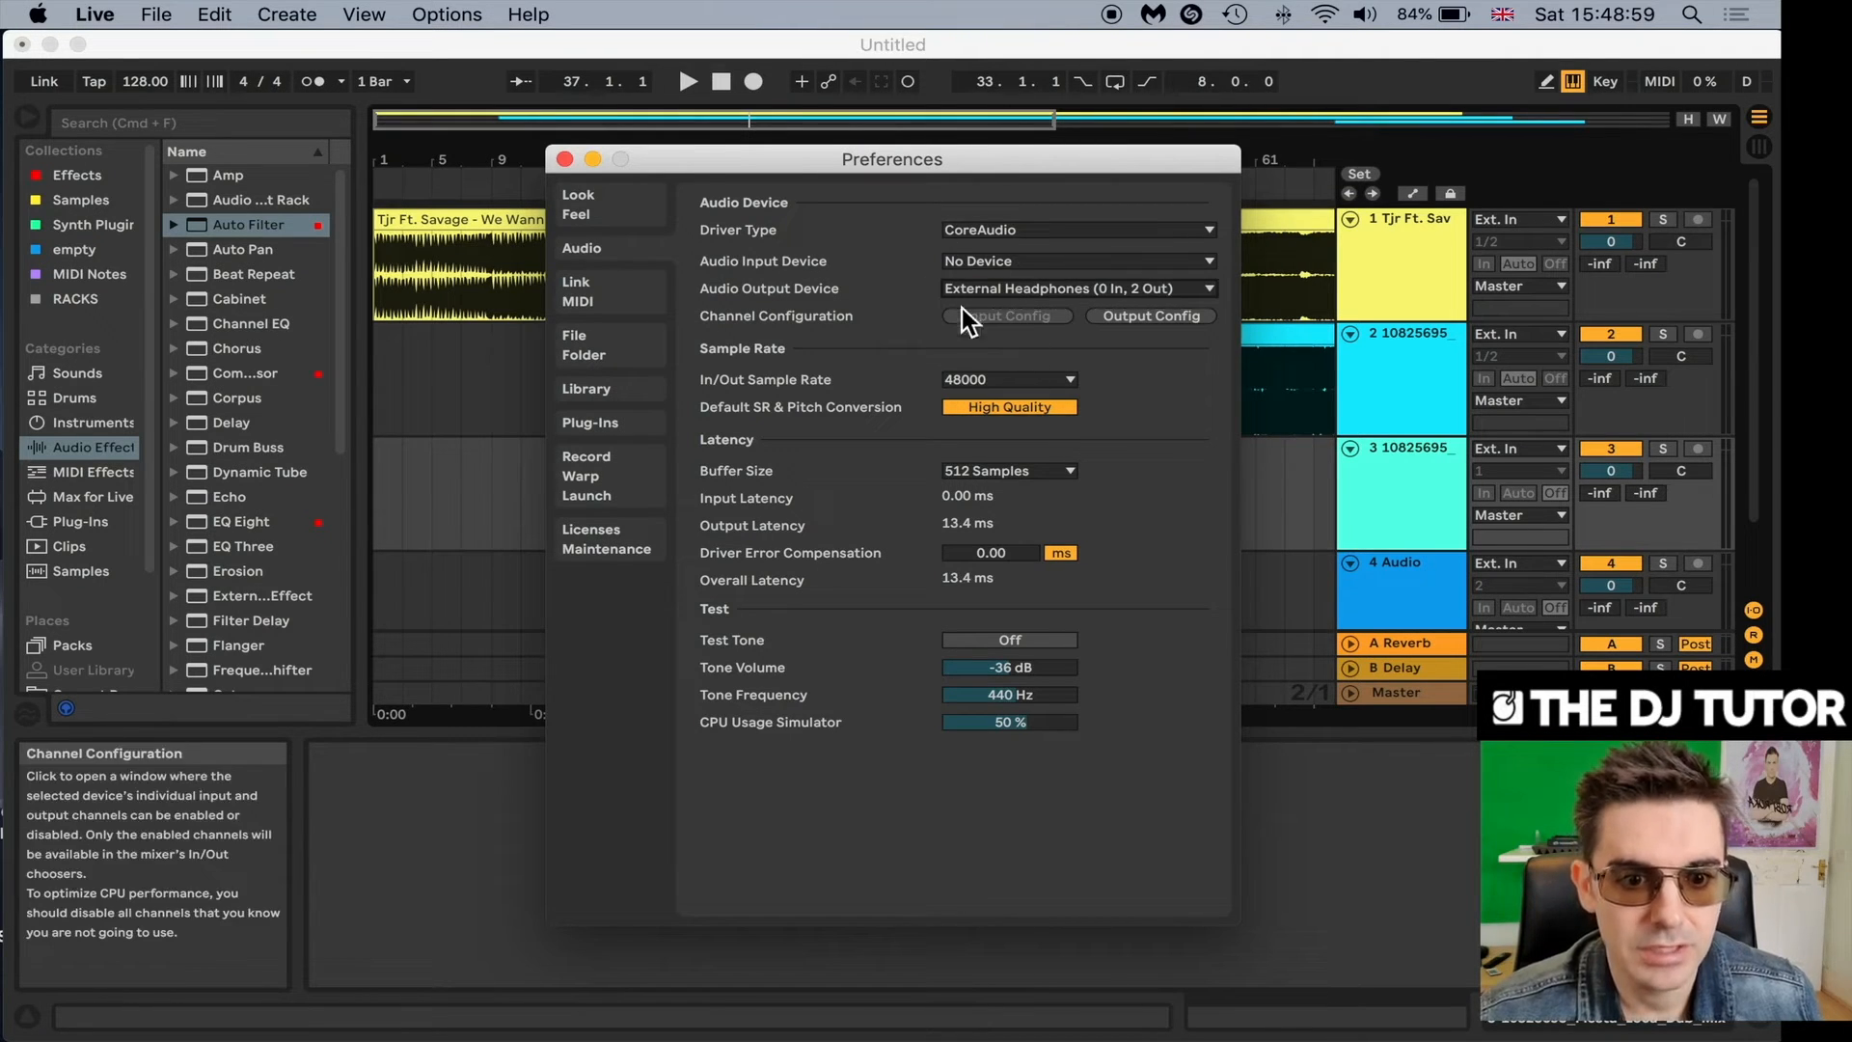
click(566, 158)
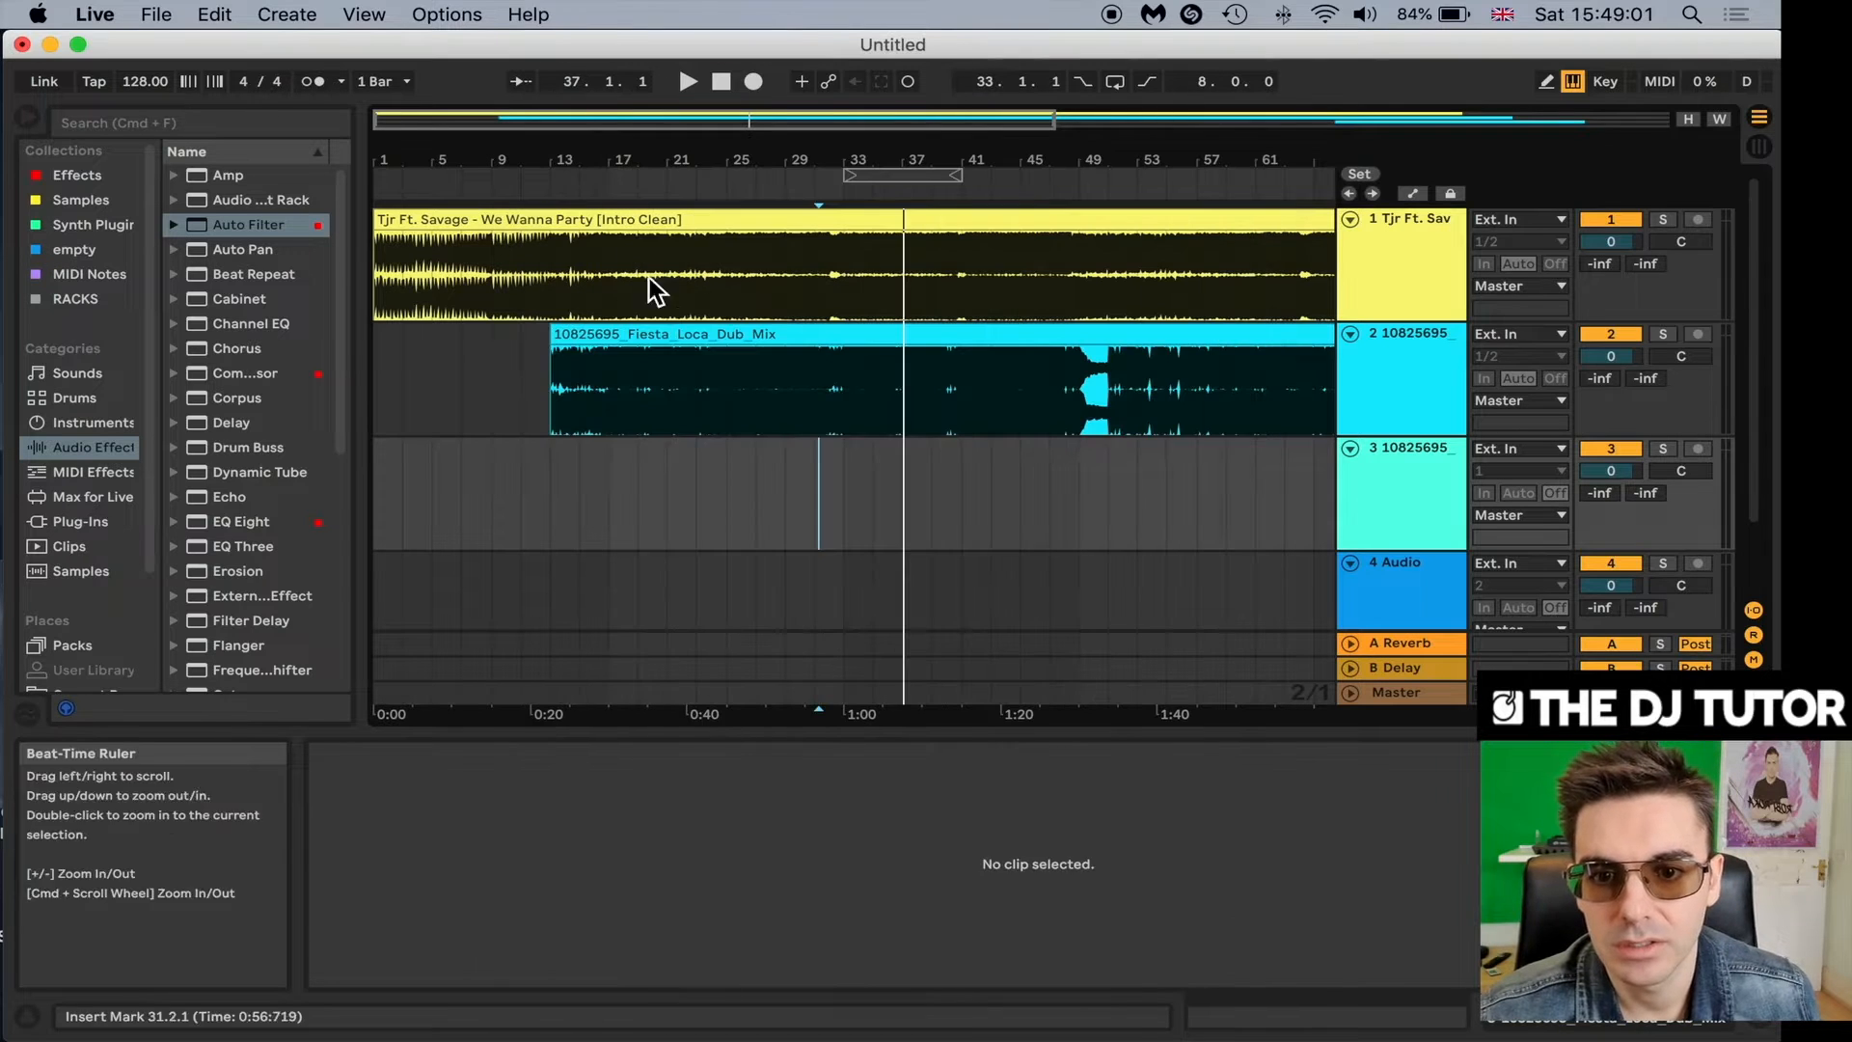
Play both clips together from bar 21 to hear how they overlap through the headphones.
click(674, 366)
key(space)
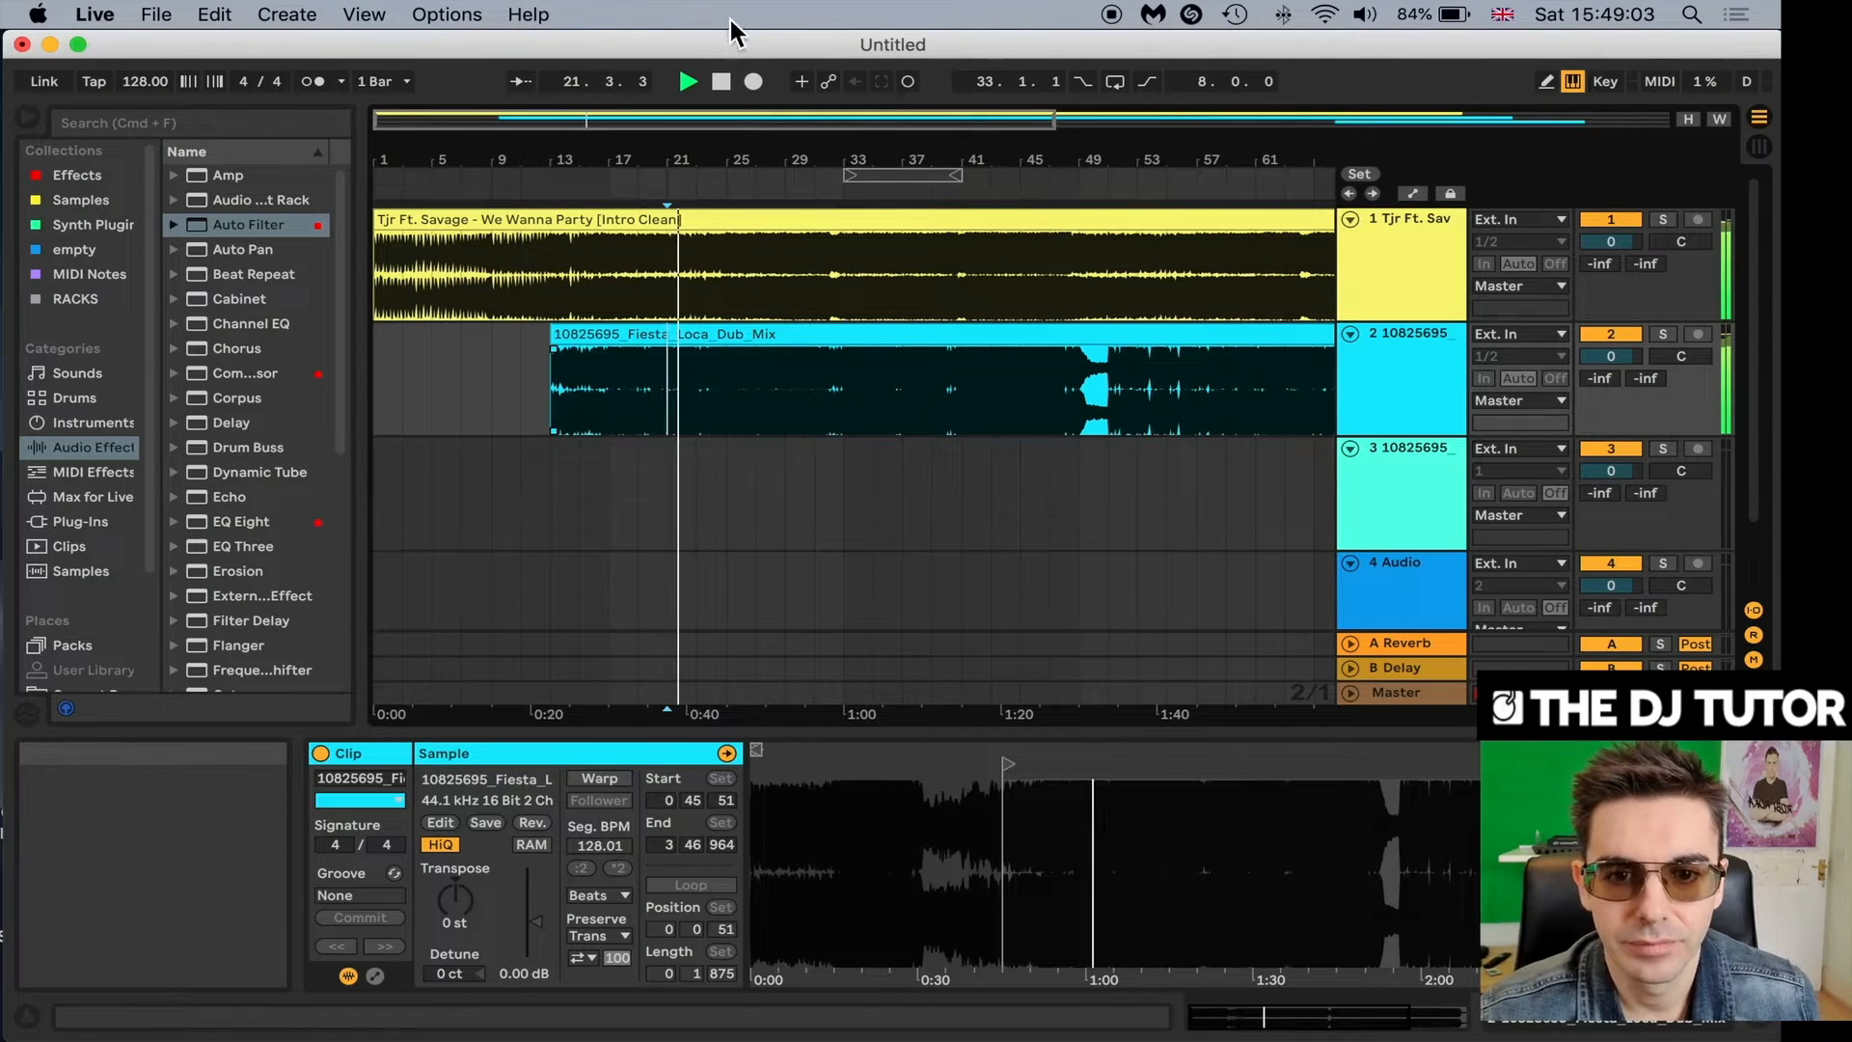
drag(733, 42, 735, 42)
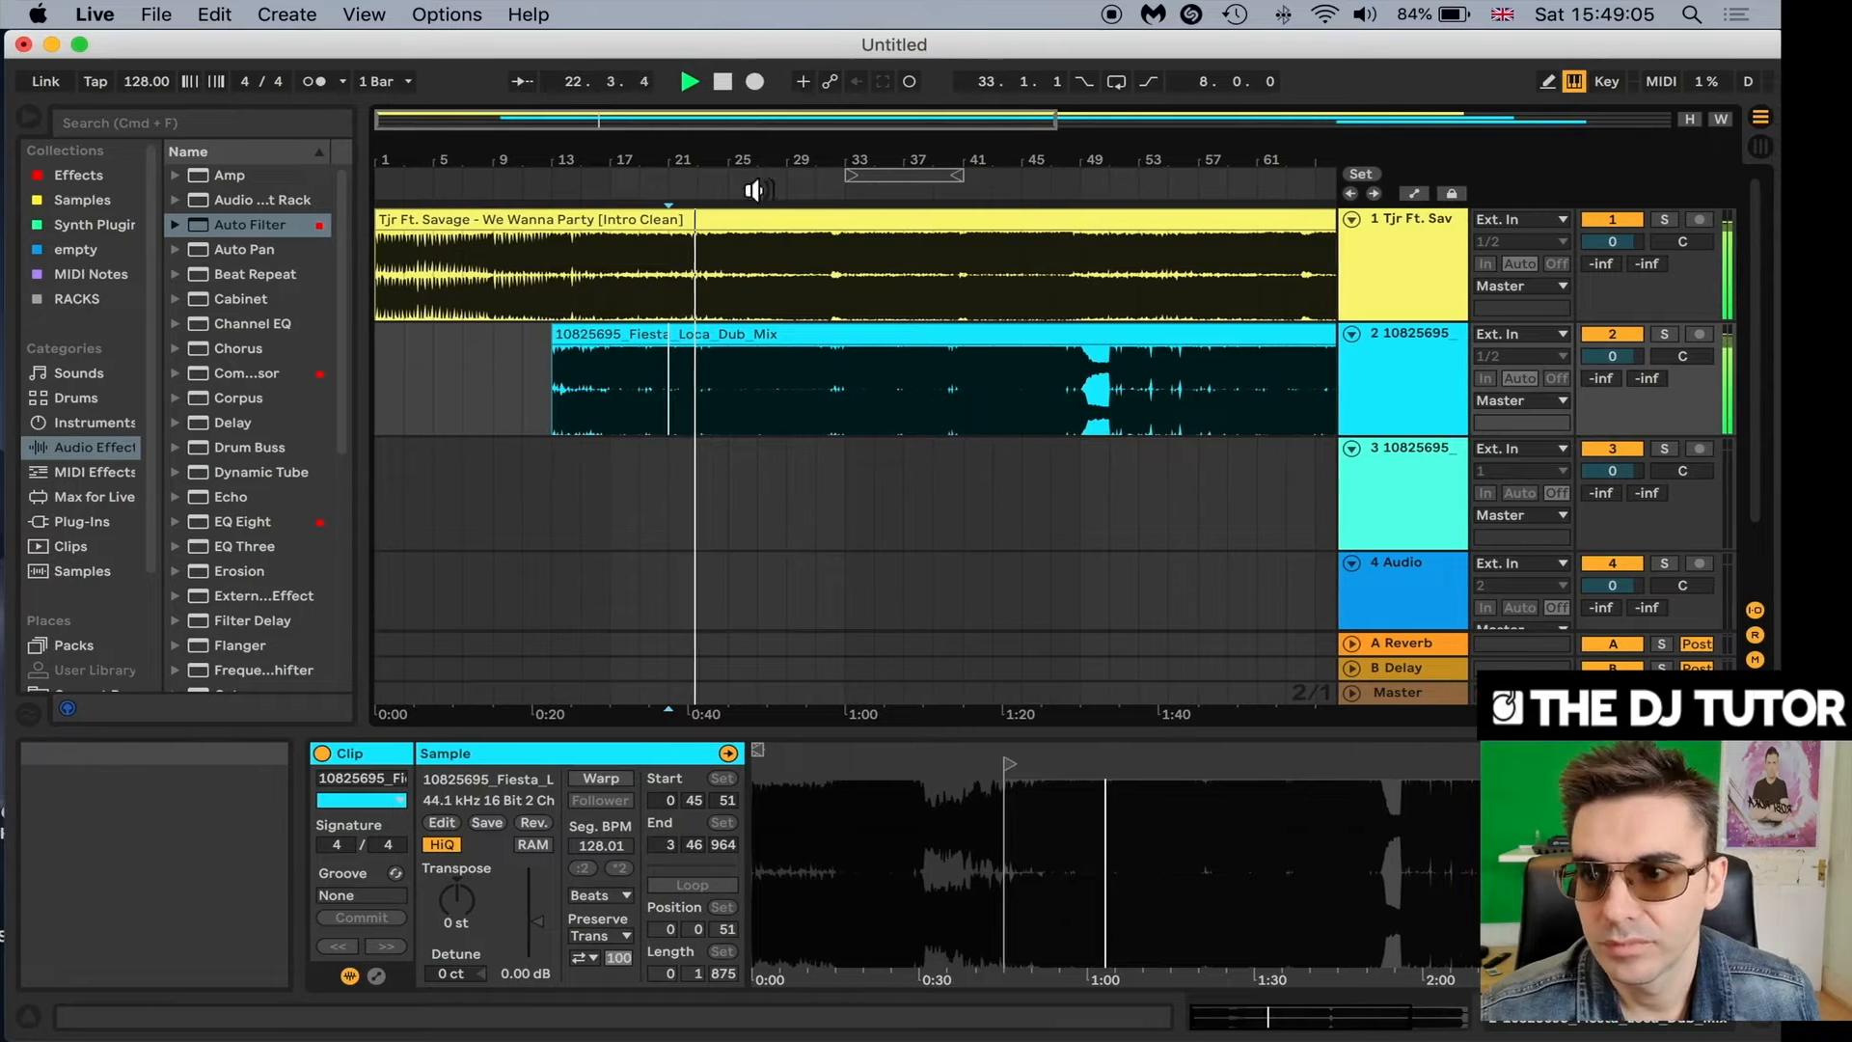
key(space)
drag(769, 159, 711, 162)
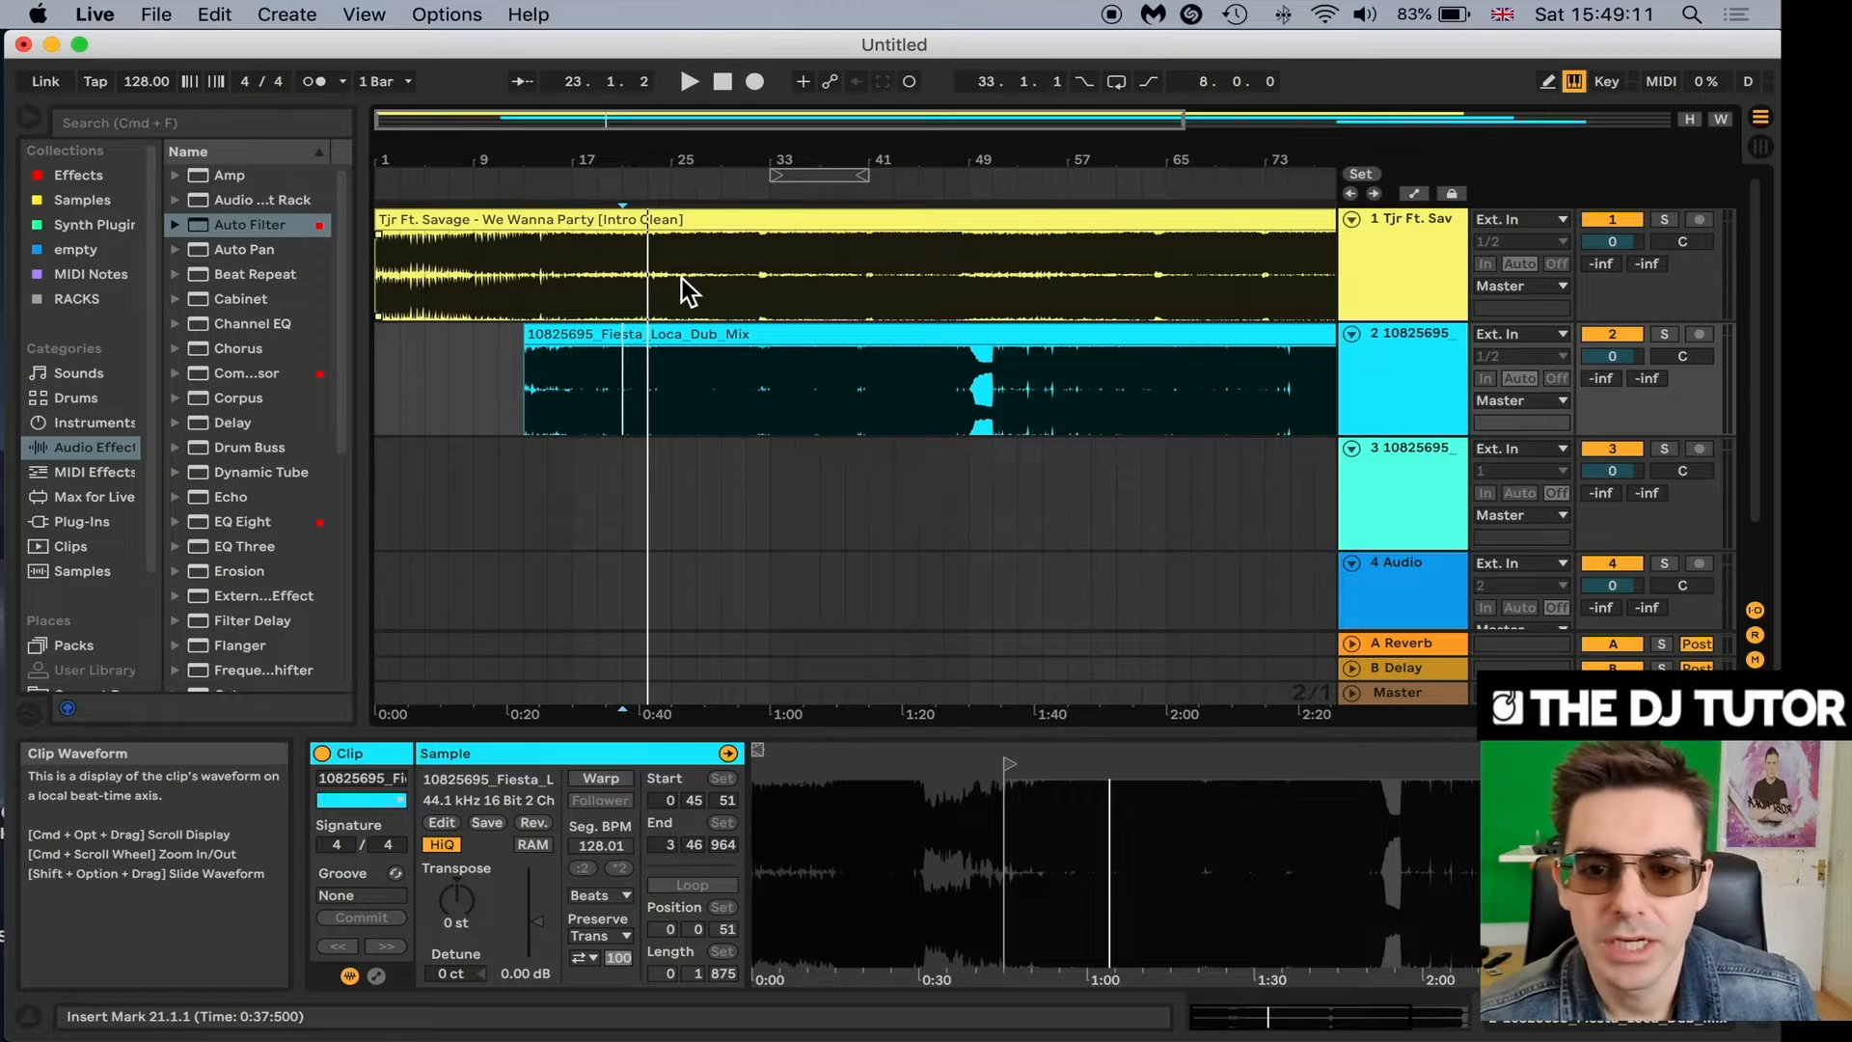
Solo the first track, play We Wanna Party from bar 25, and unsolo it again.
click(672, 390)
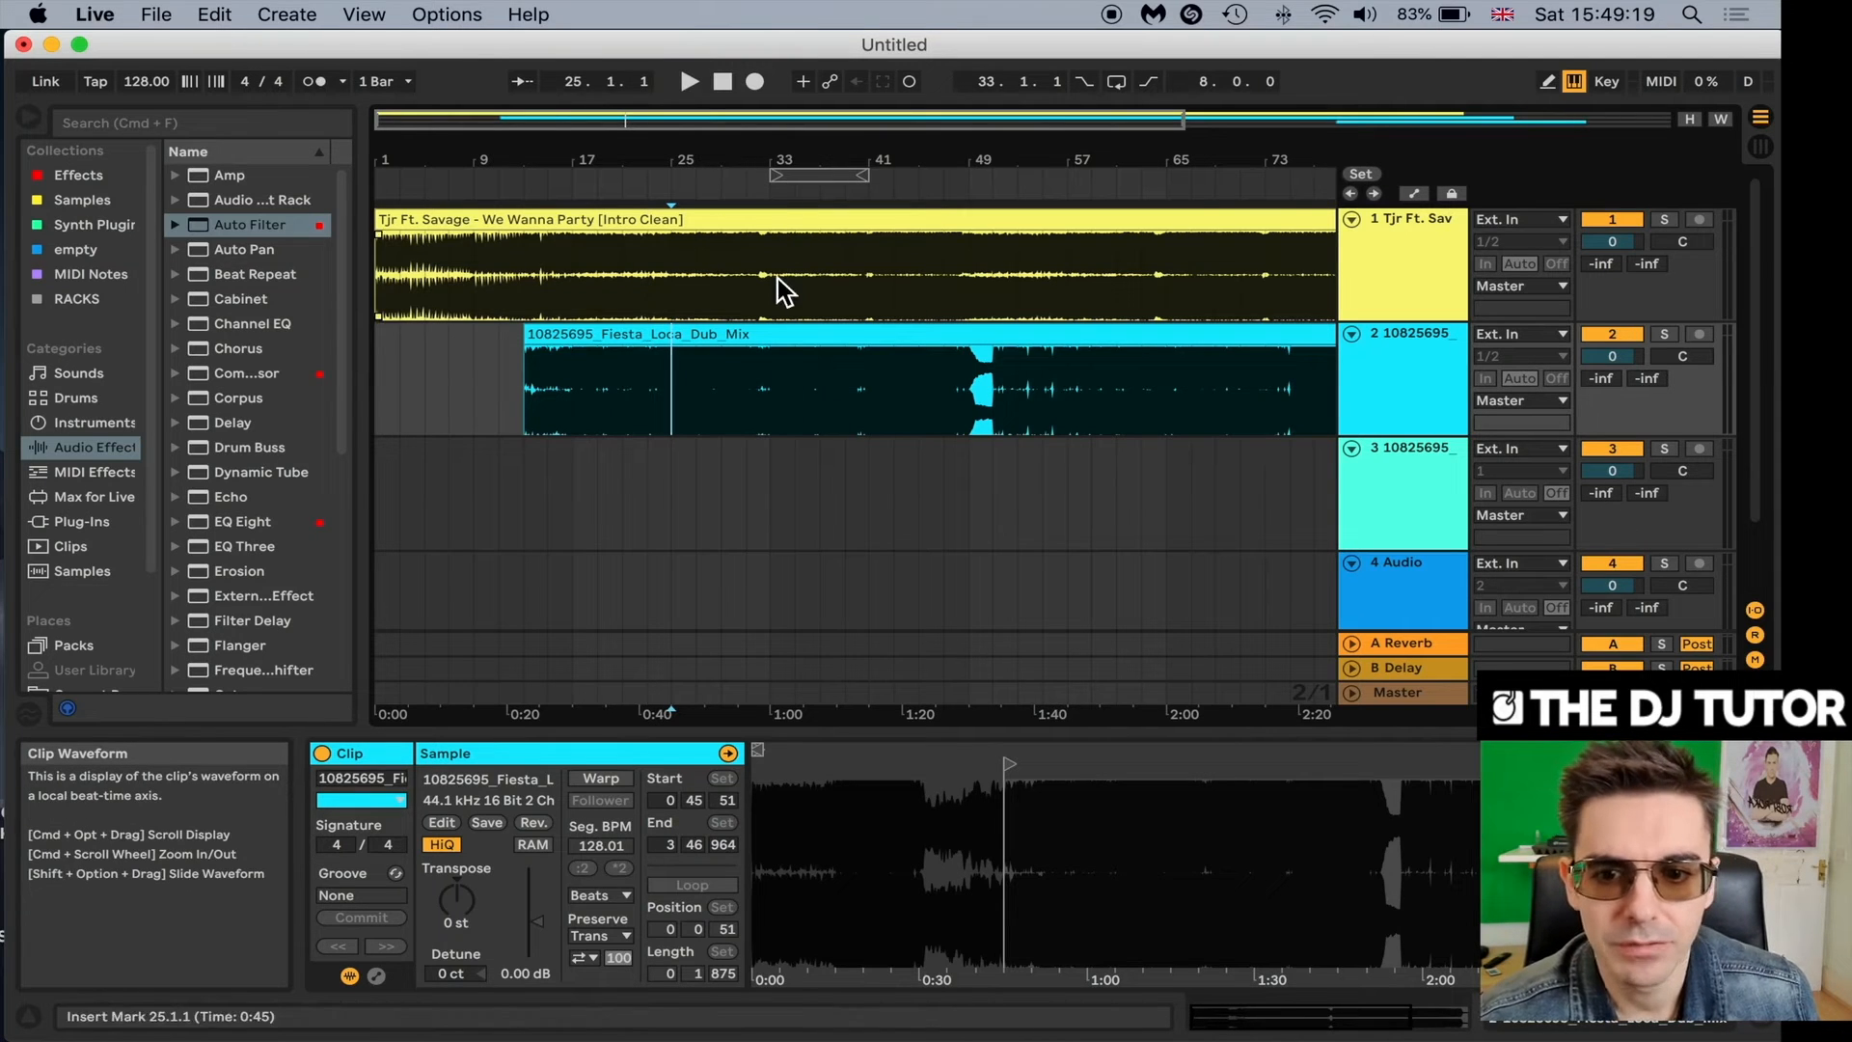
drag(687, 164, 687, 178)
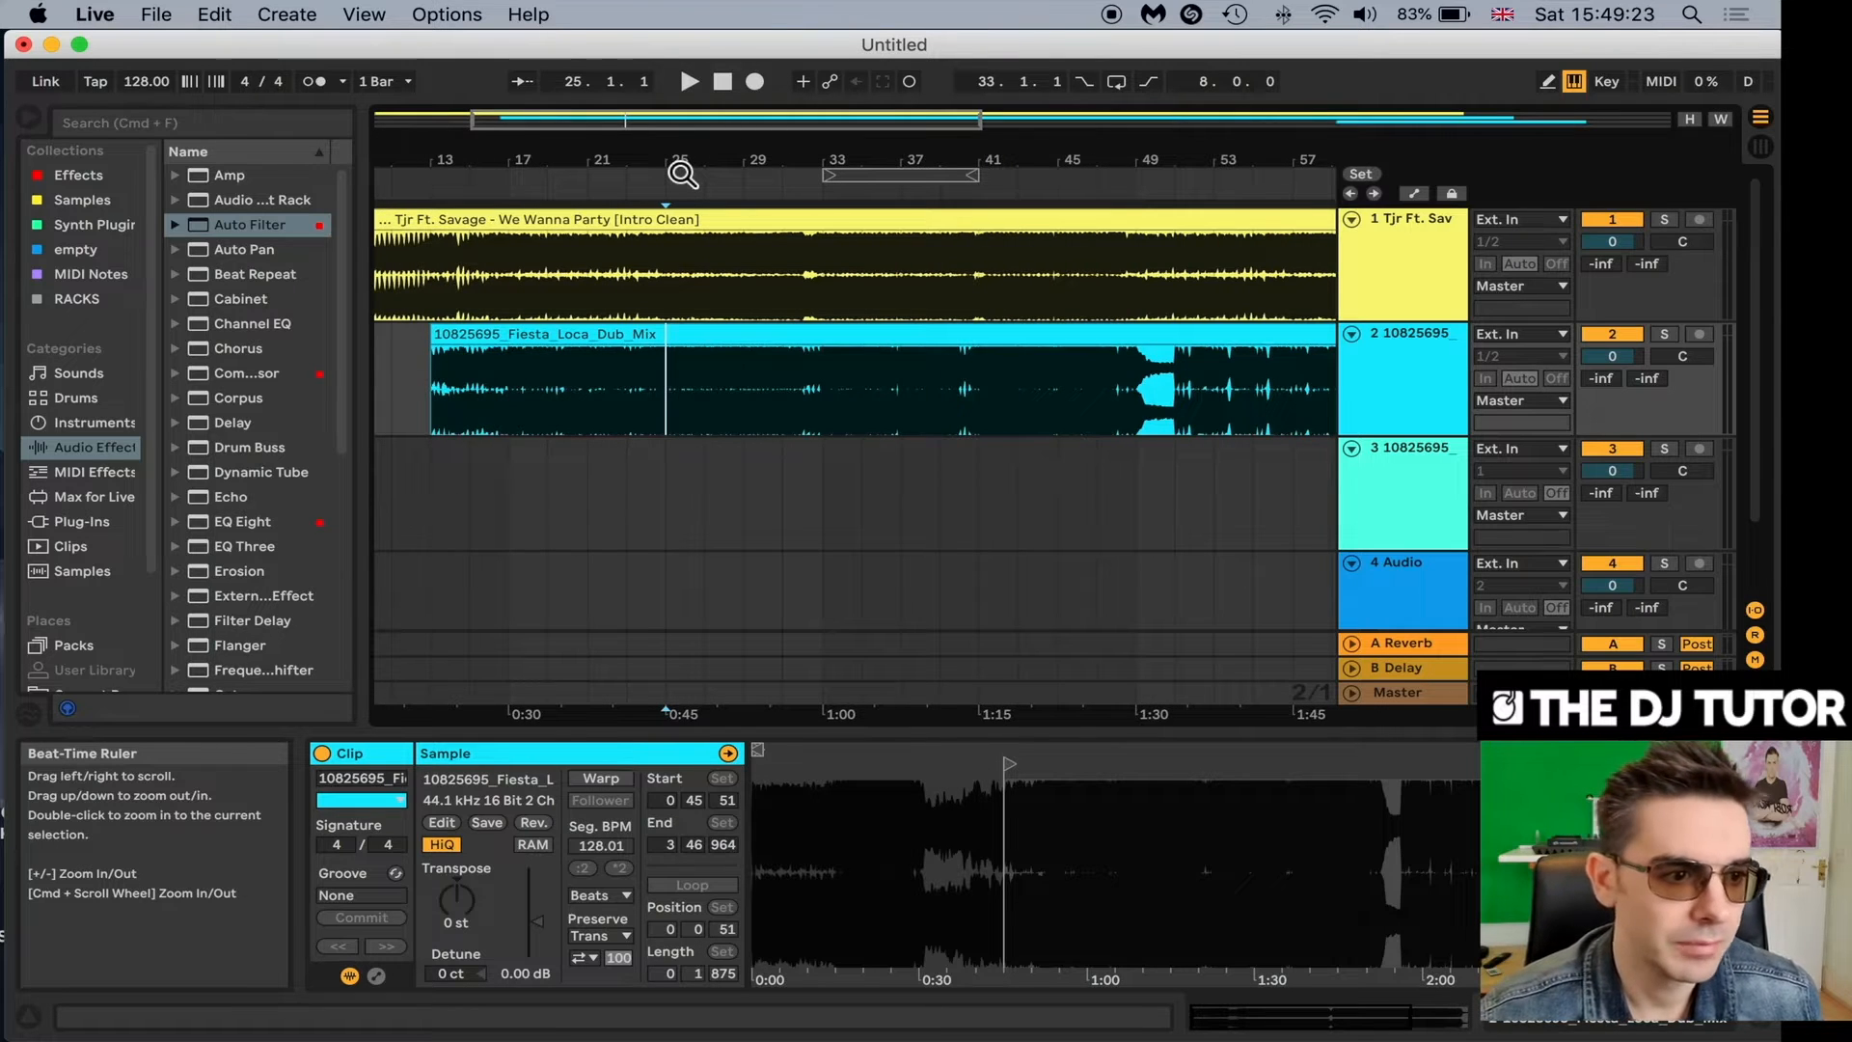
click(669, 271)
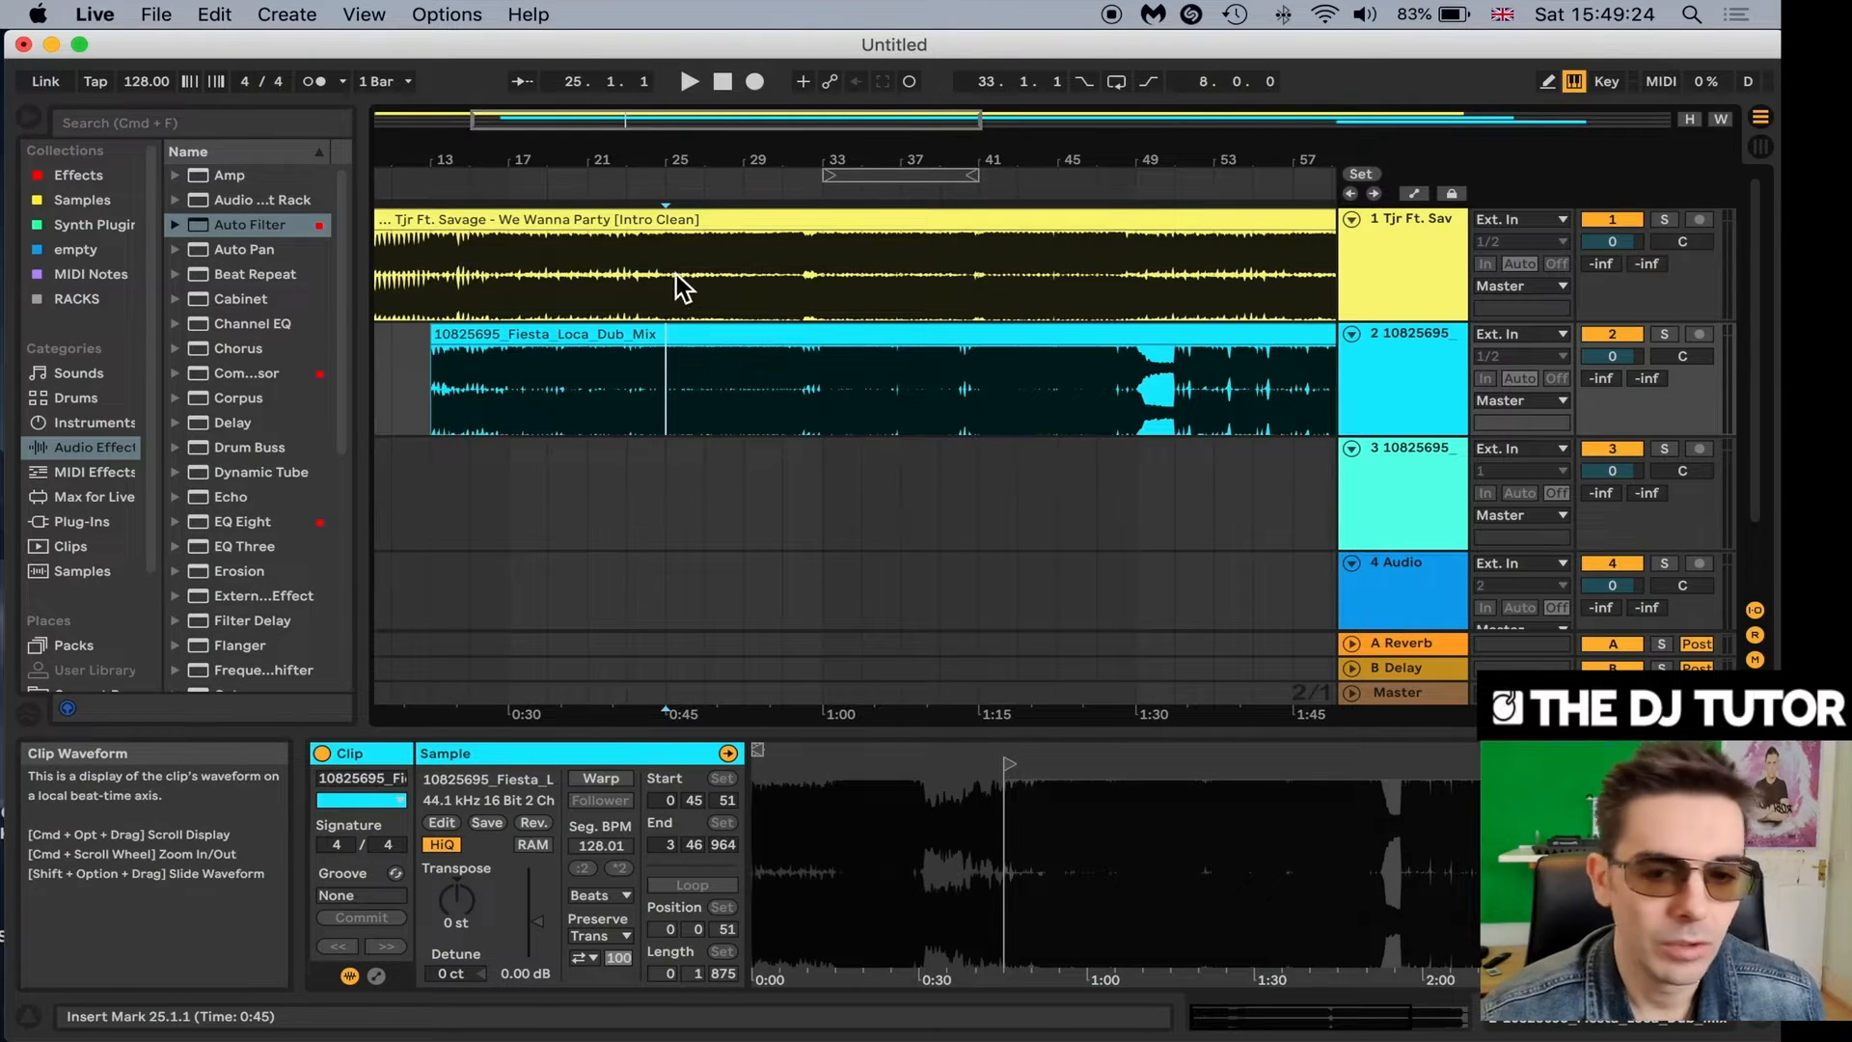
click(1666, 221)
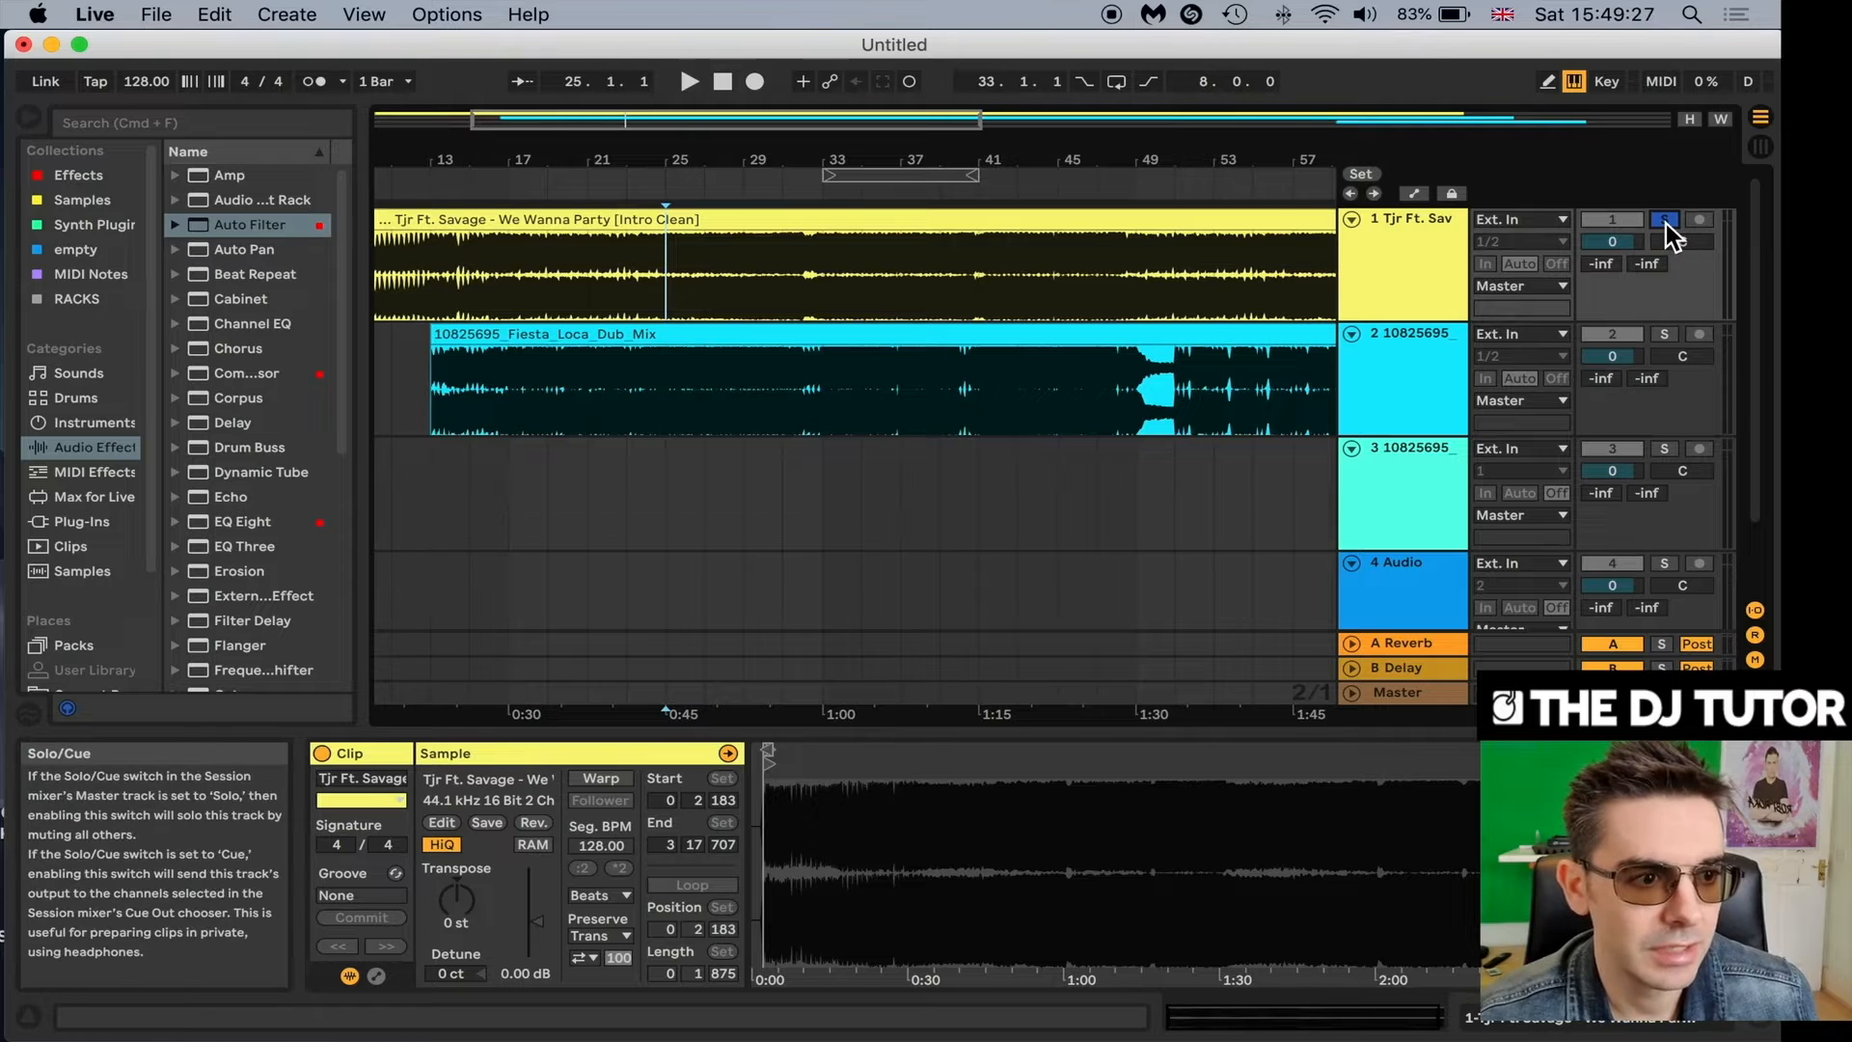
key(space)
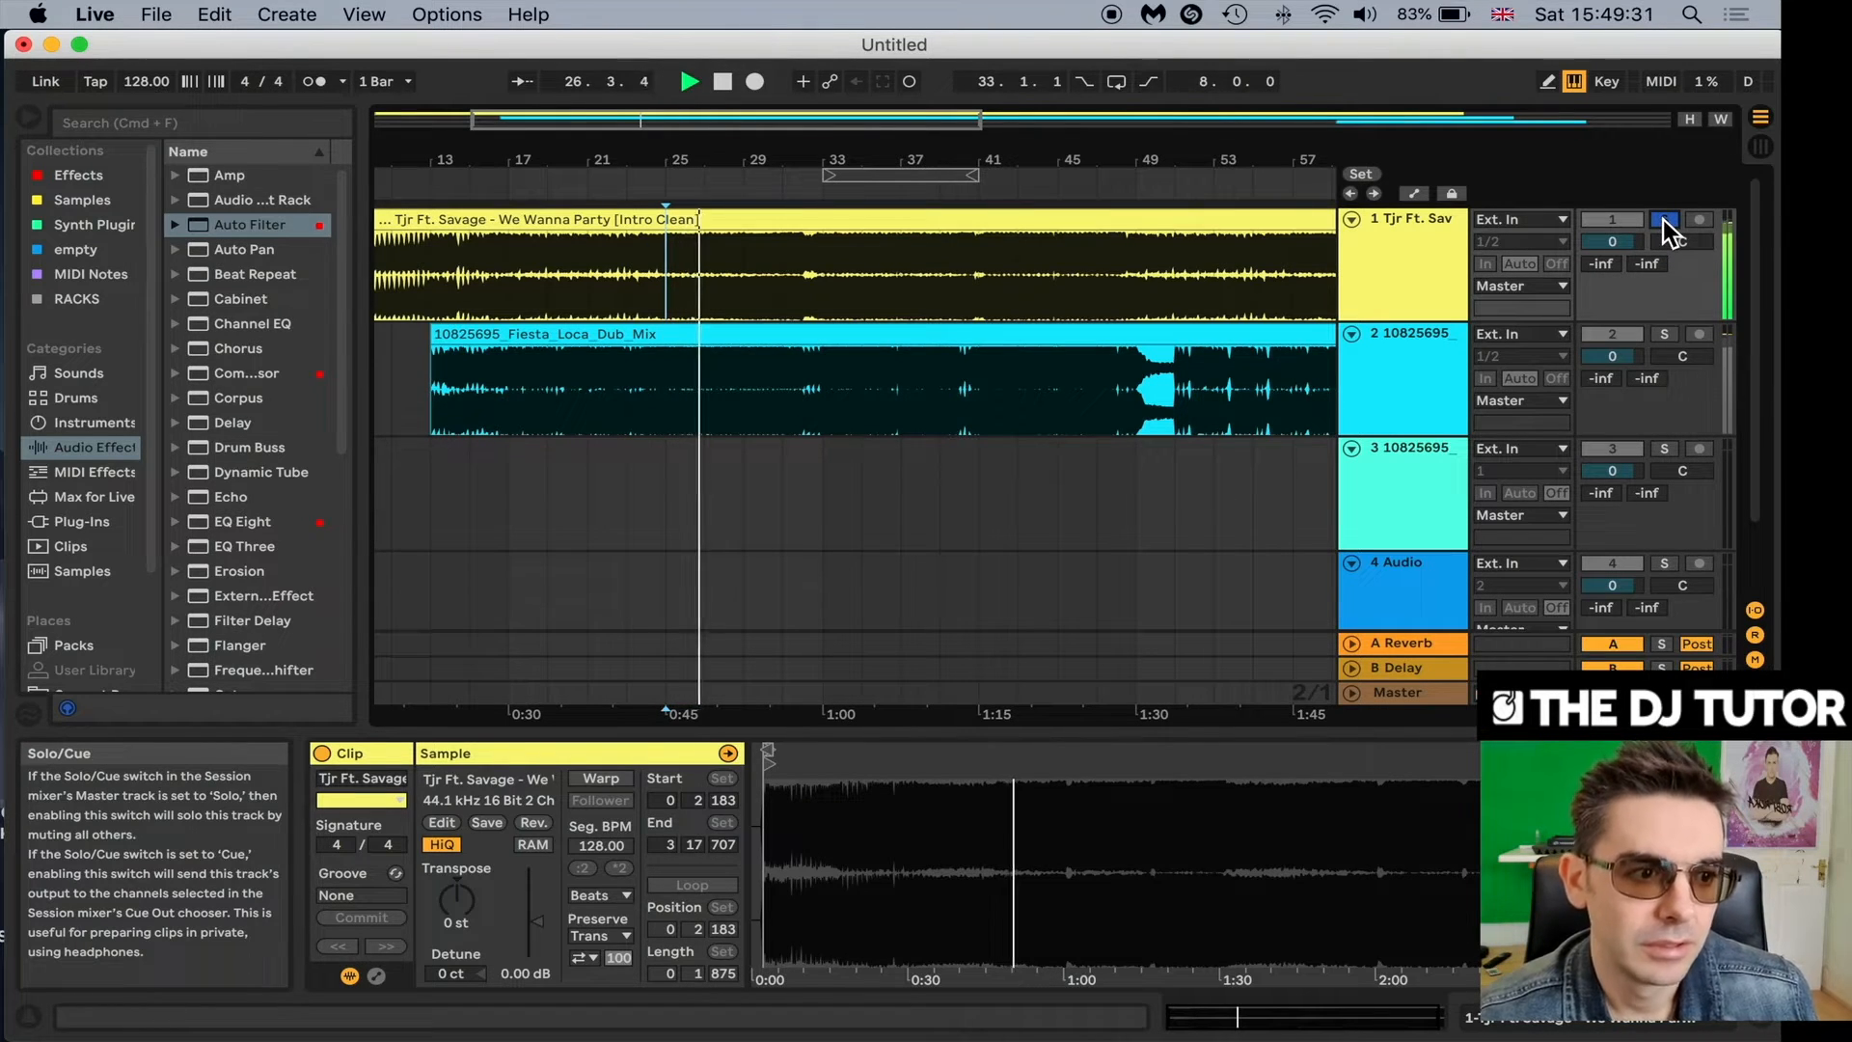
click(1664, 220)
key(space)
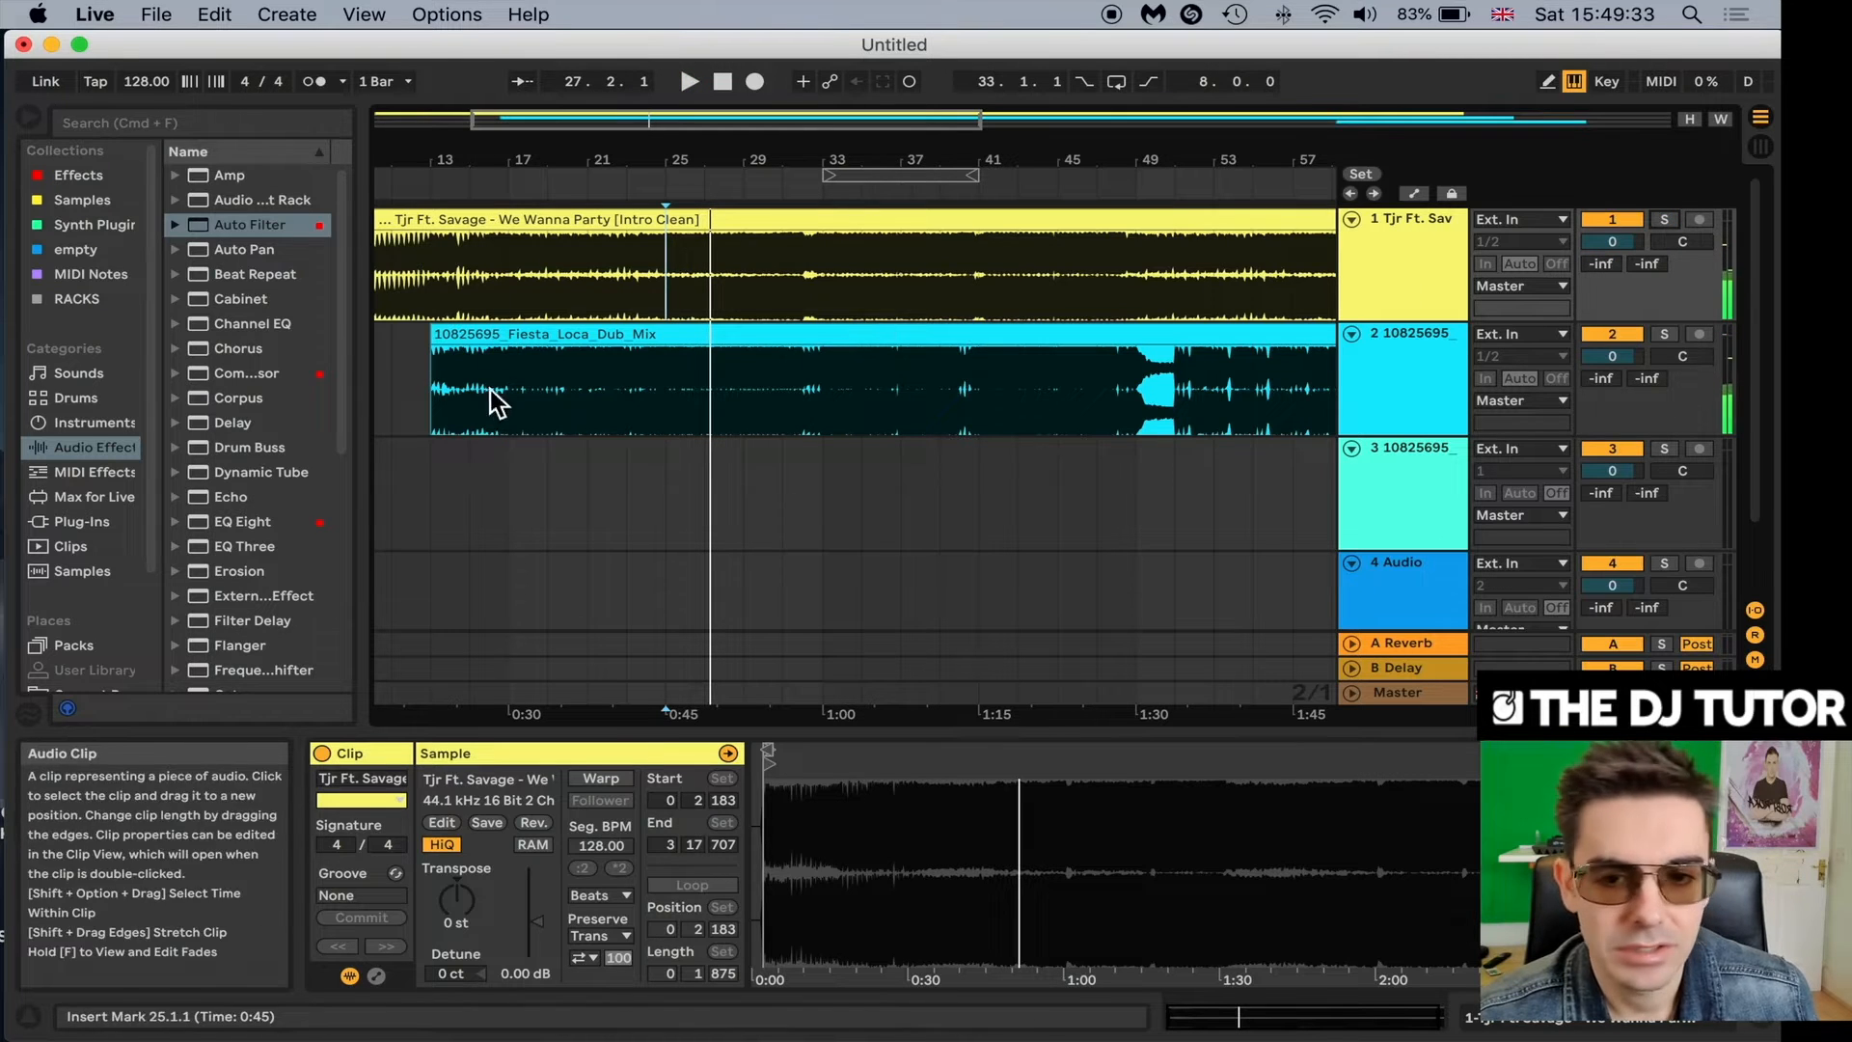
Solo the second track, play the Fiesta Loca Dub Mix from bar 21, and unsolo it again.
click(552, 397)
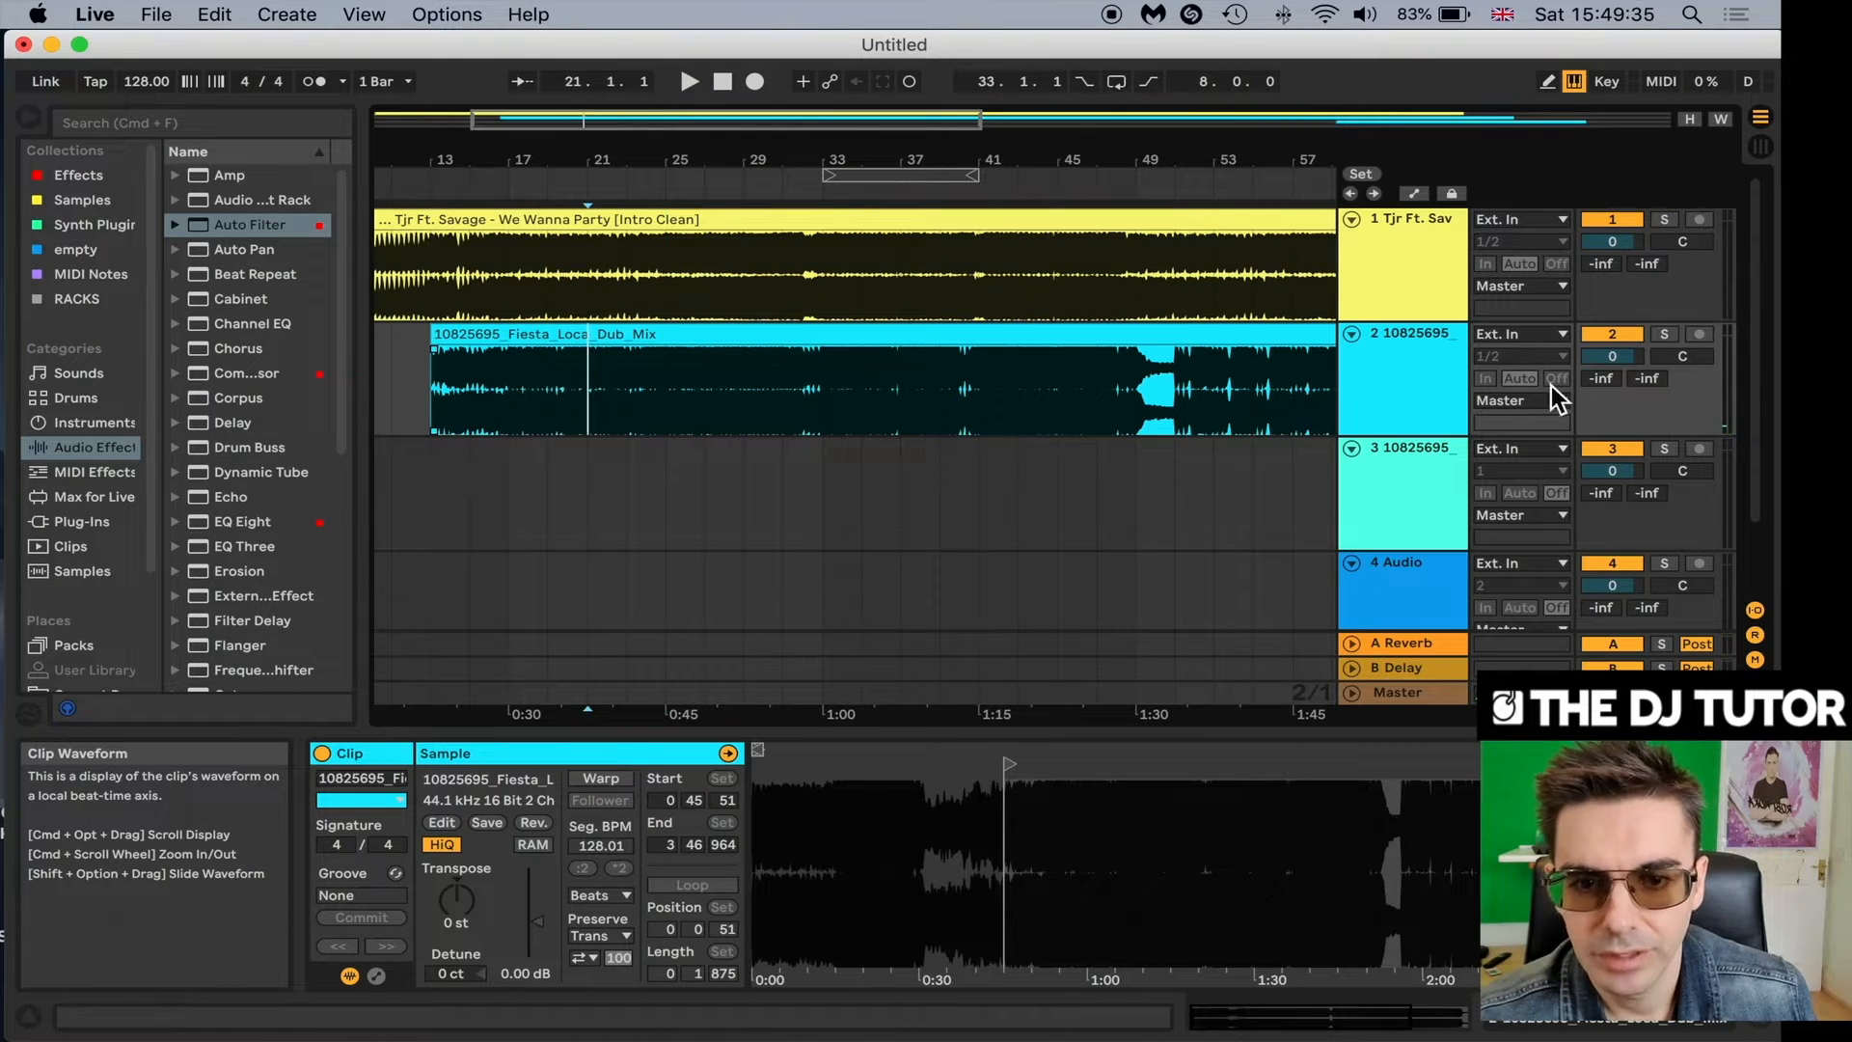
click(1665, 334)
key(space)
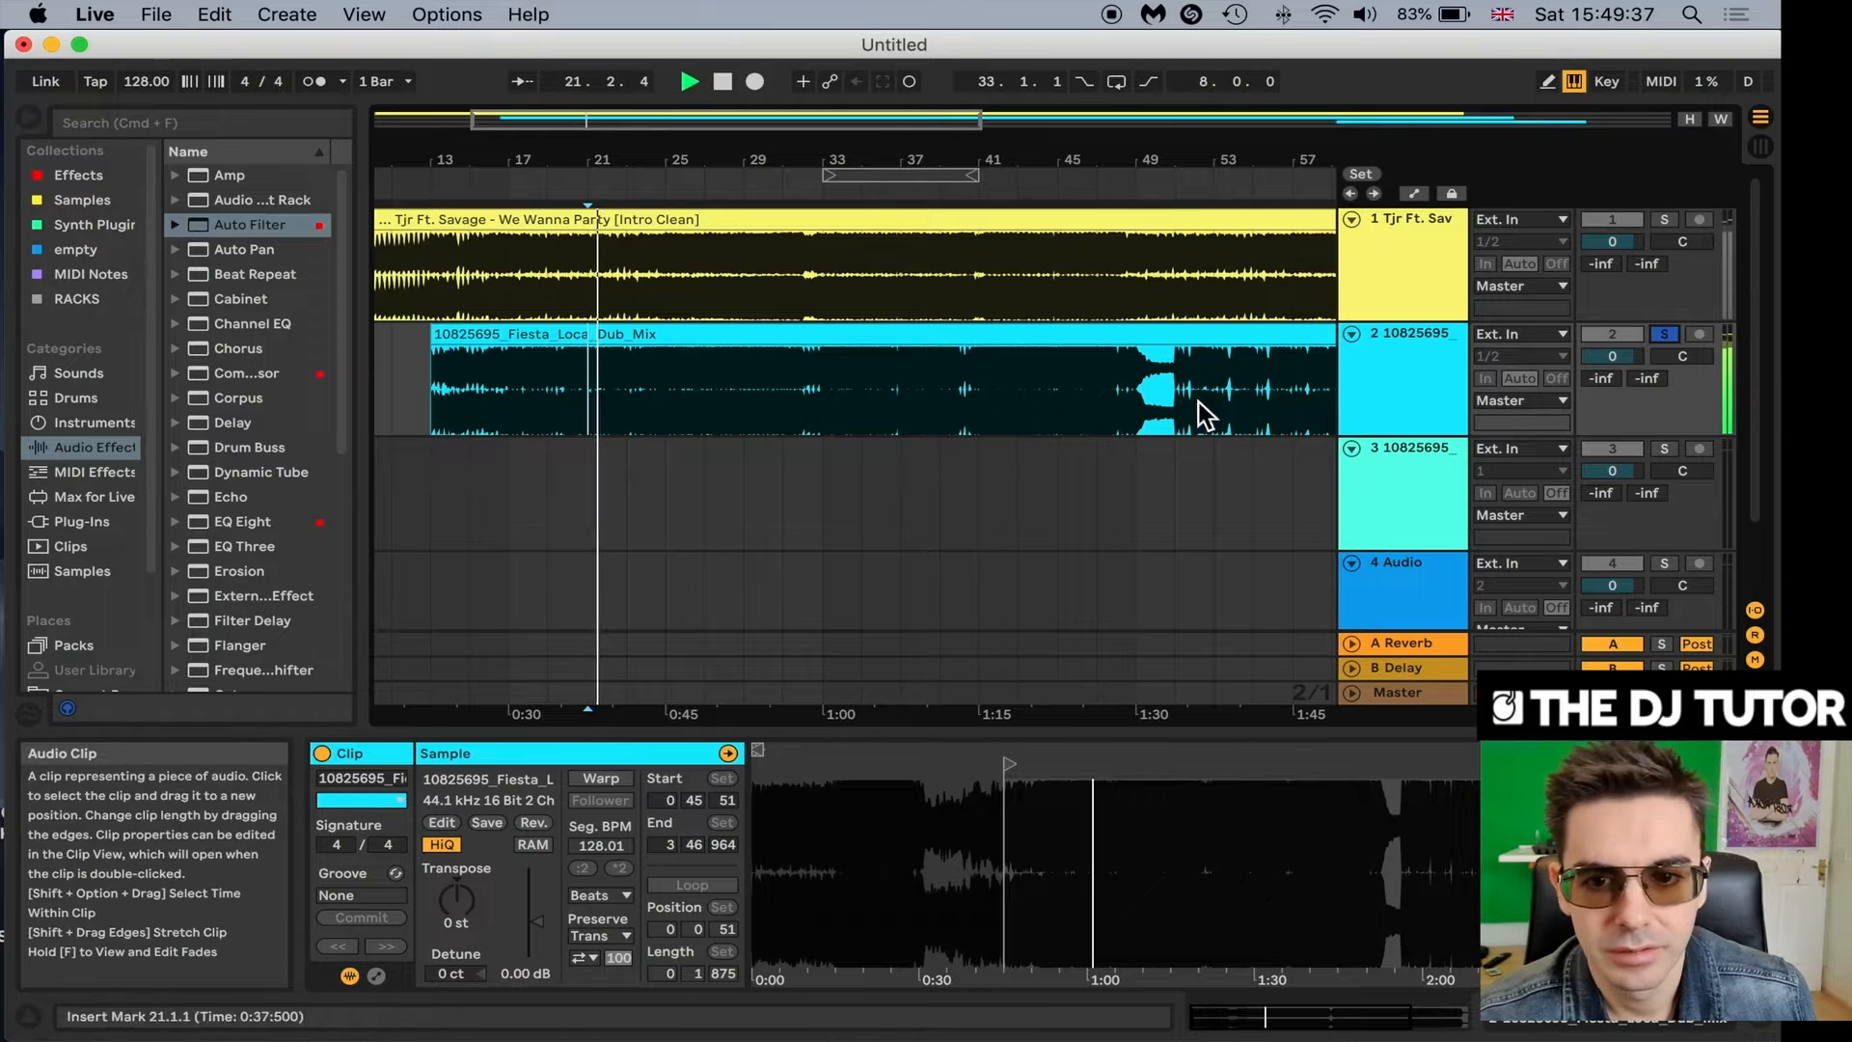
click(1670, 340)
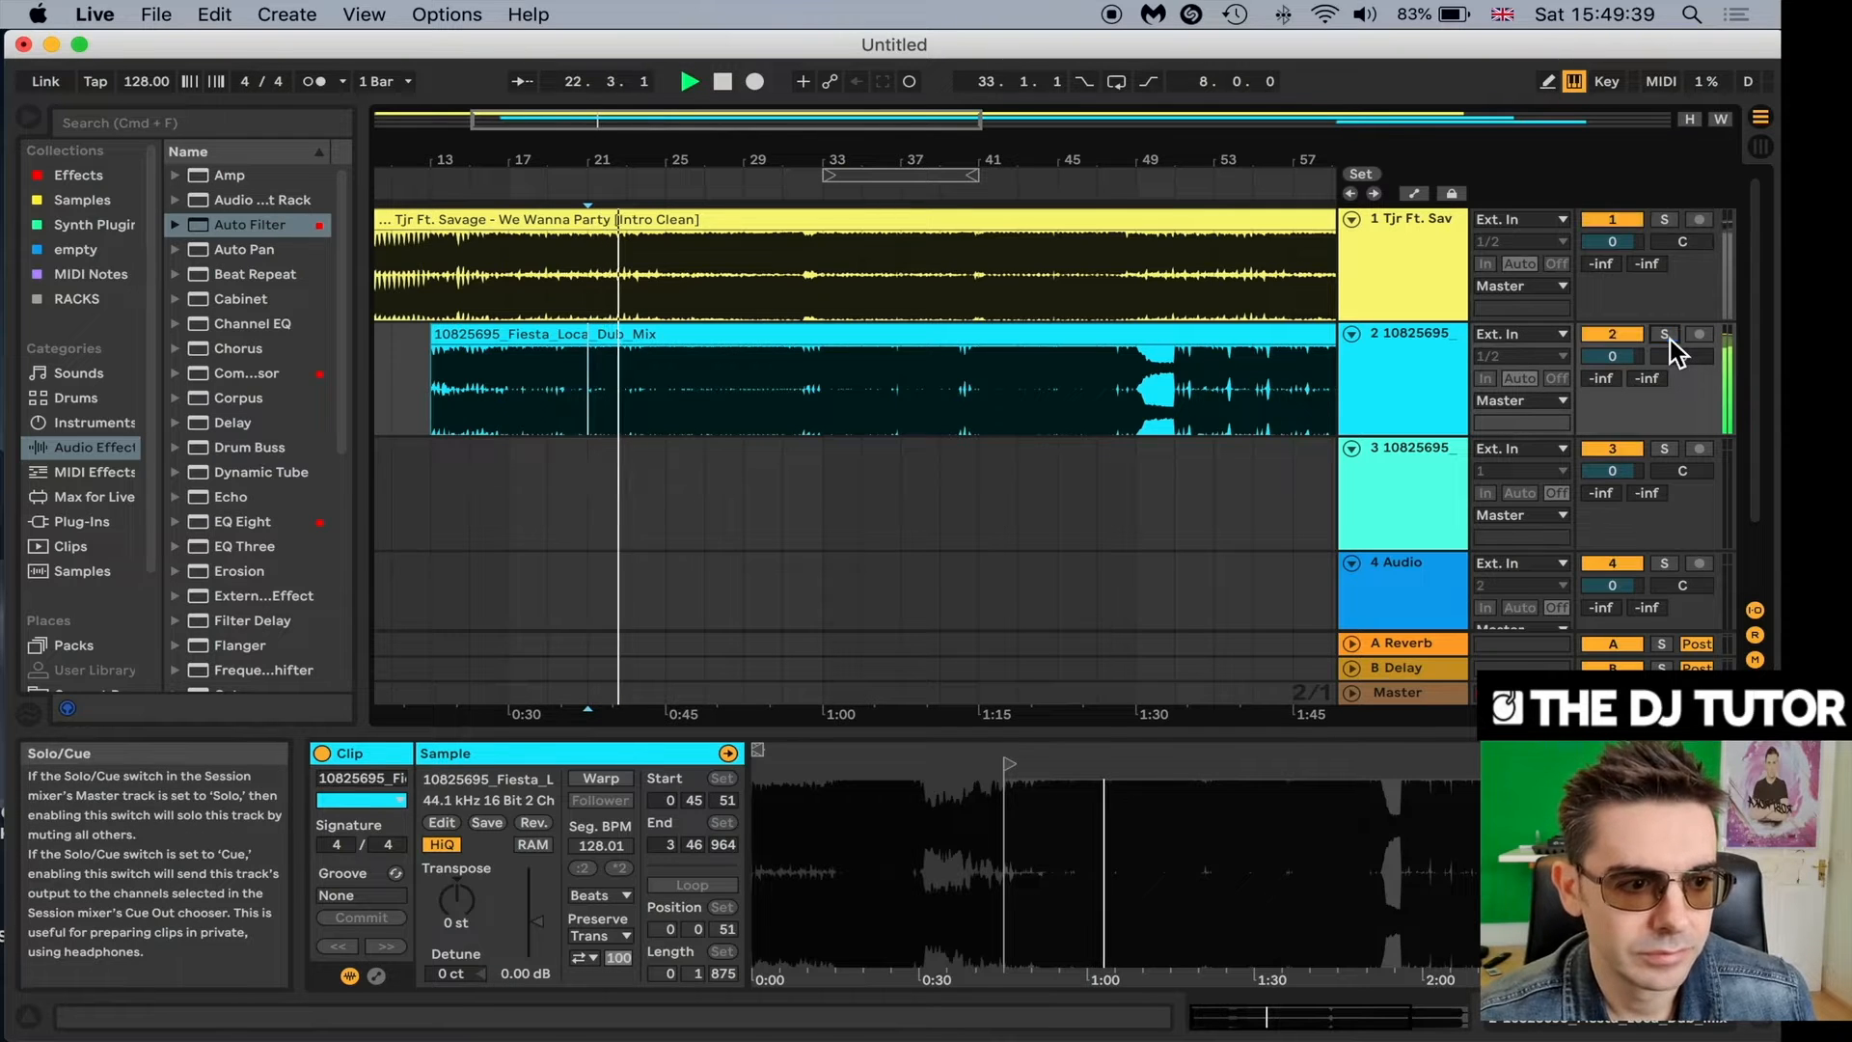
key(space)
Play both unsoloed tracks together from bar 21 to compare their vocals and beats.
click(604, 411)
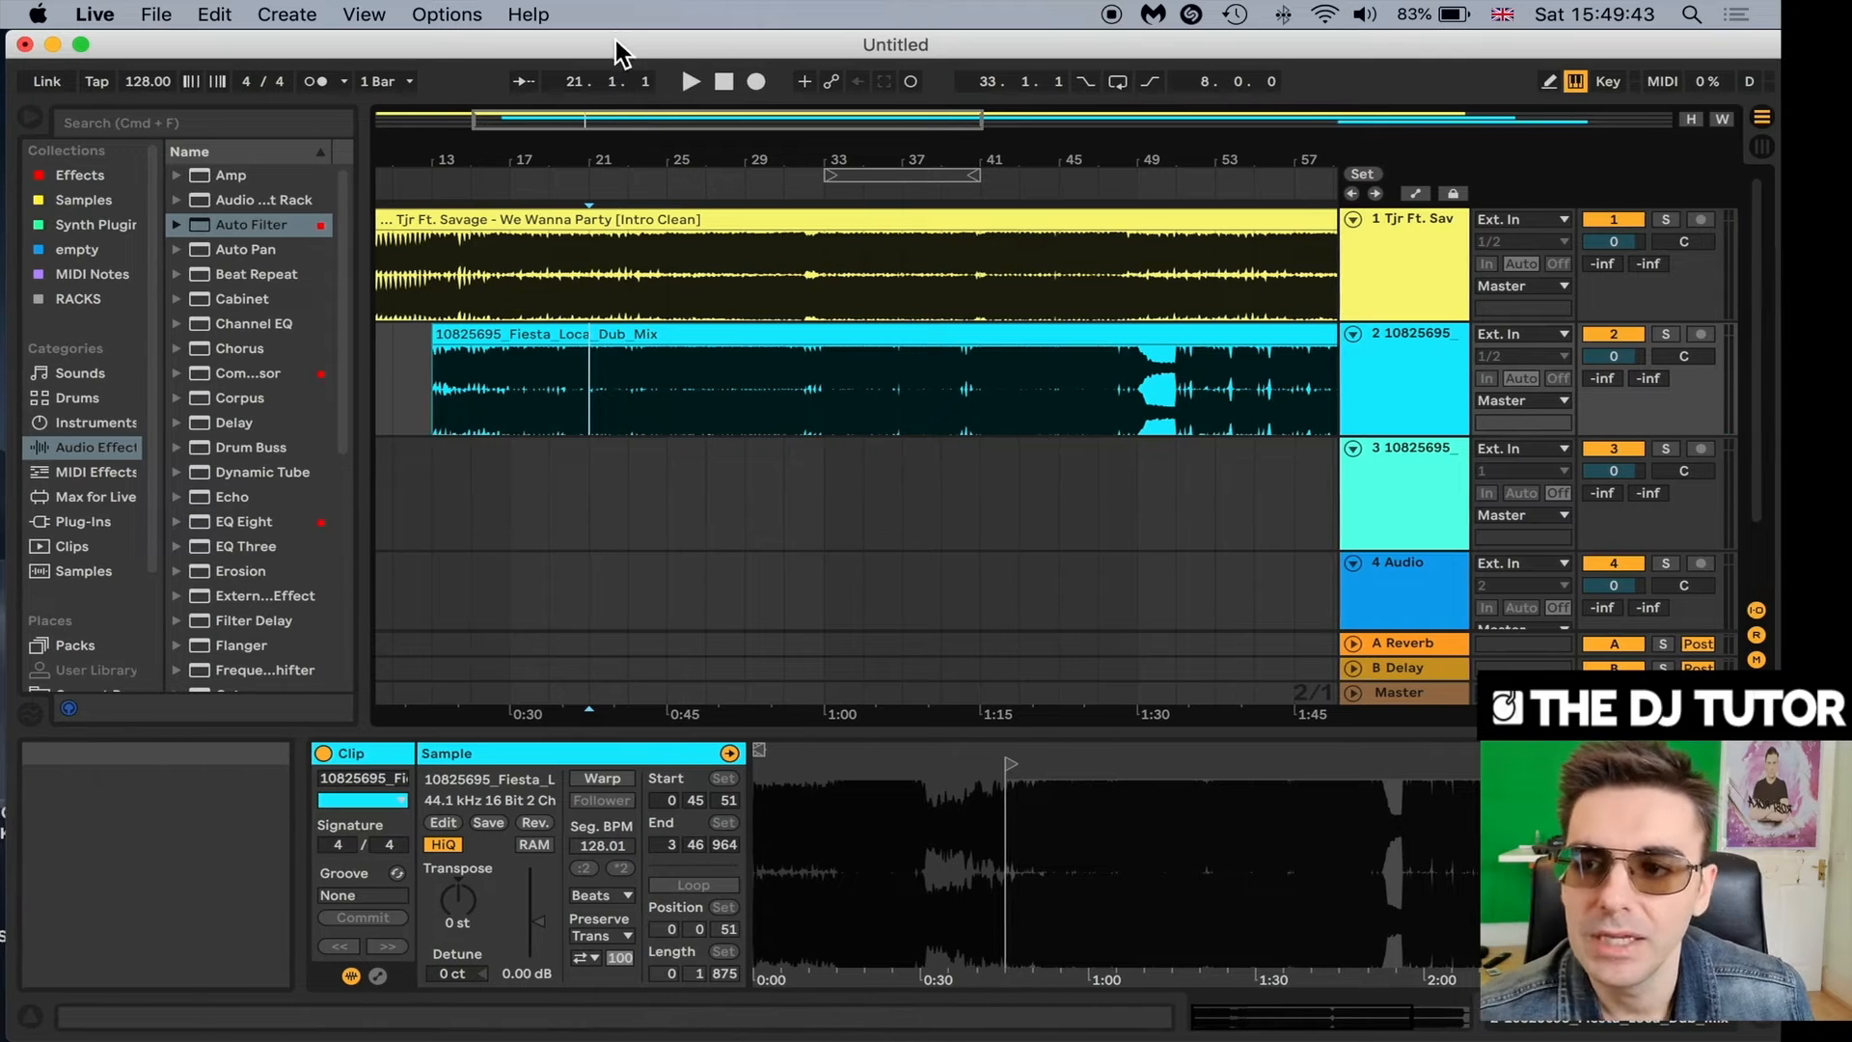
key(space)
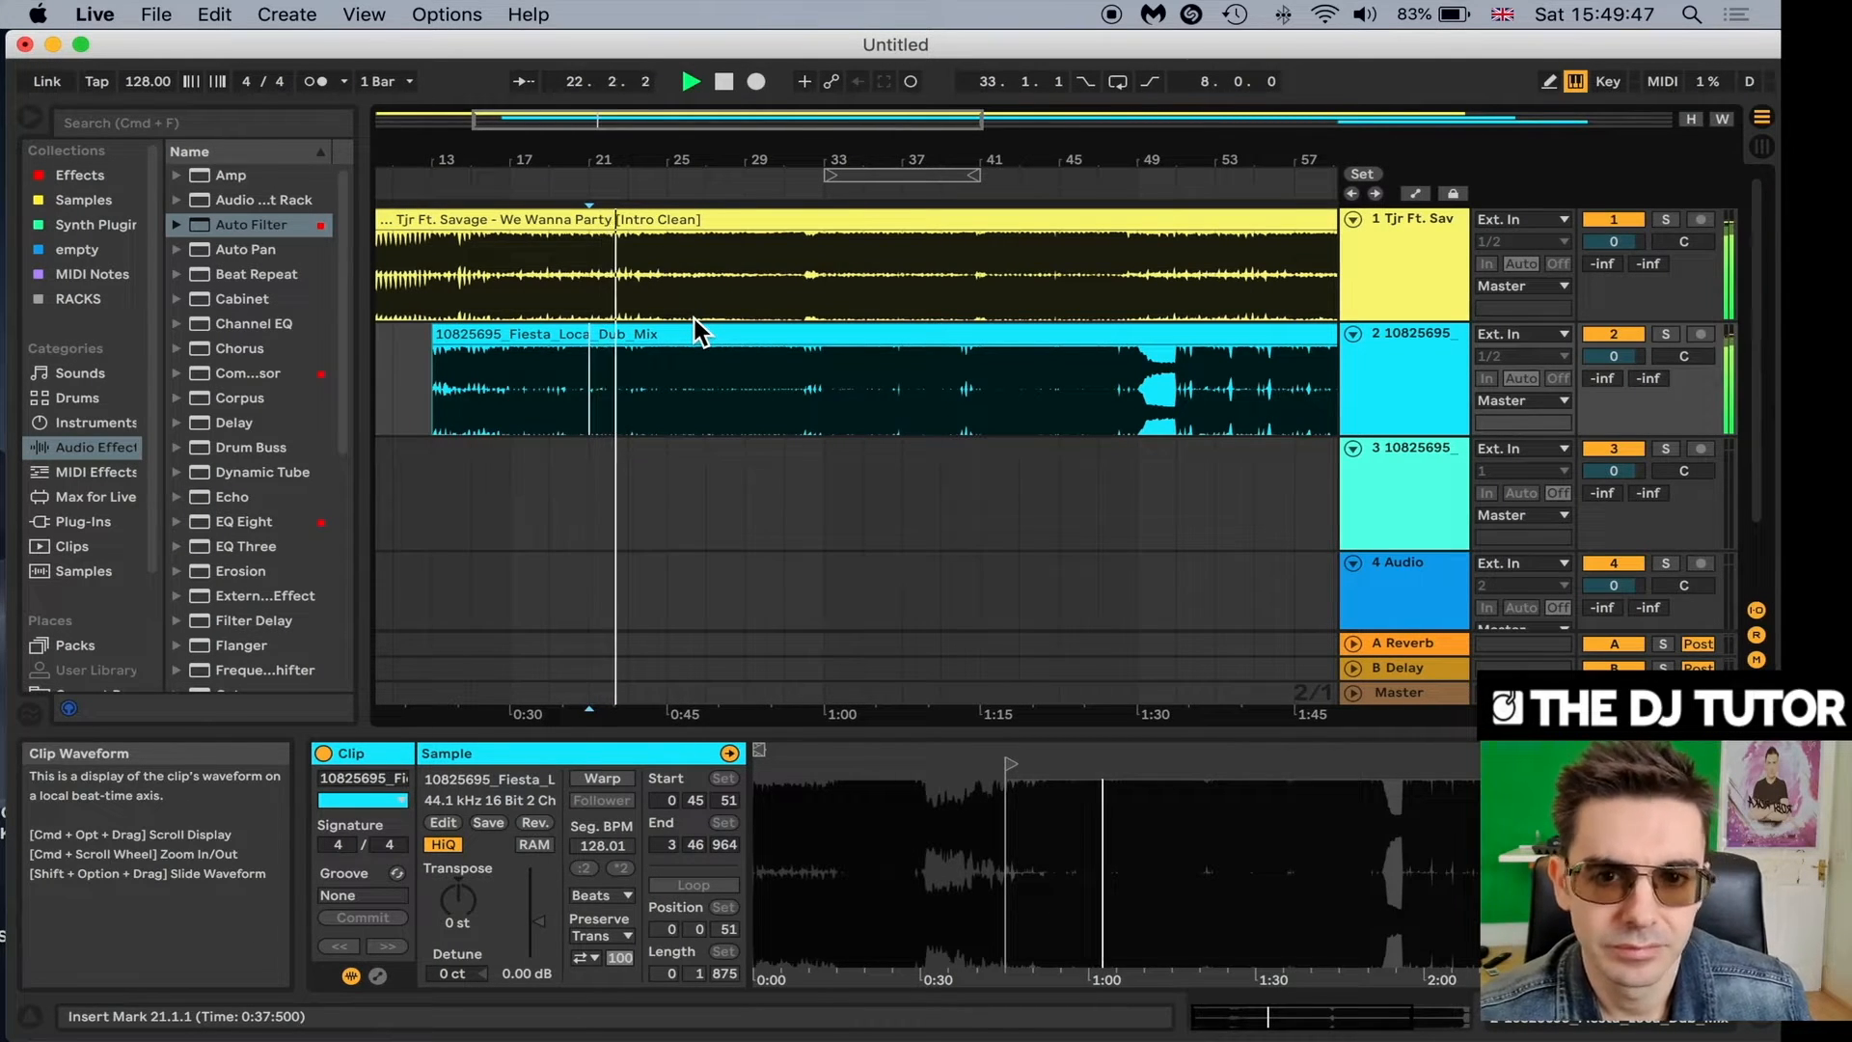
key(space)
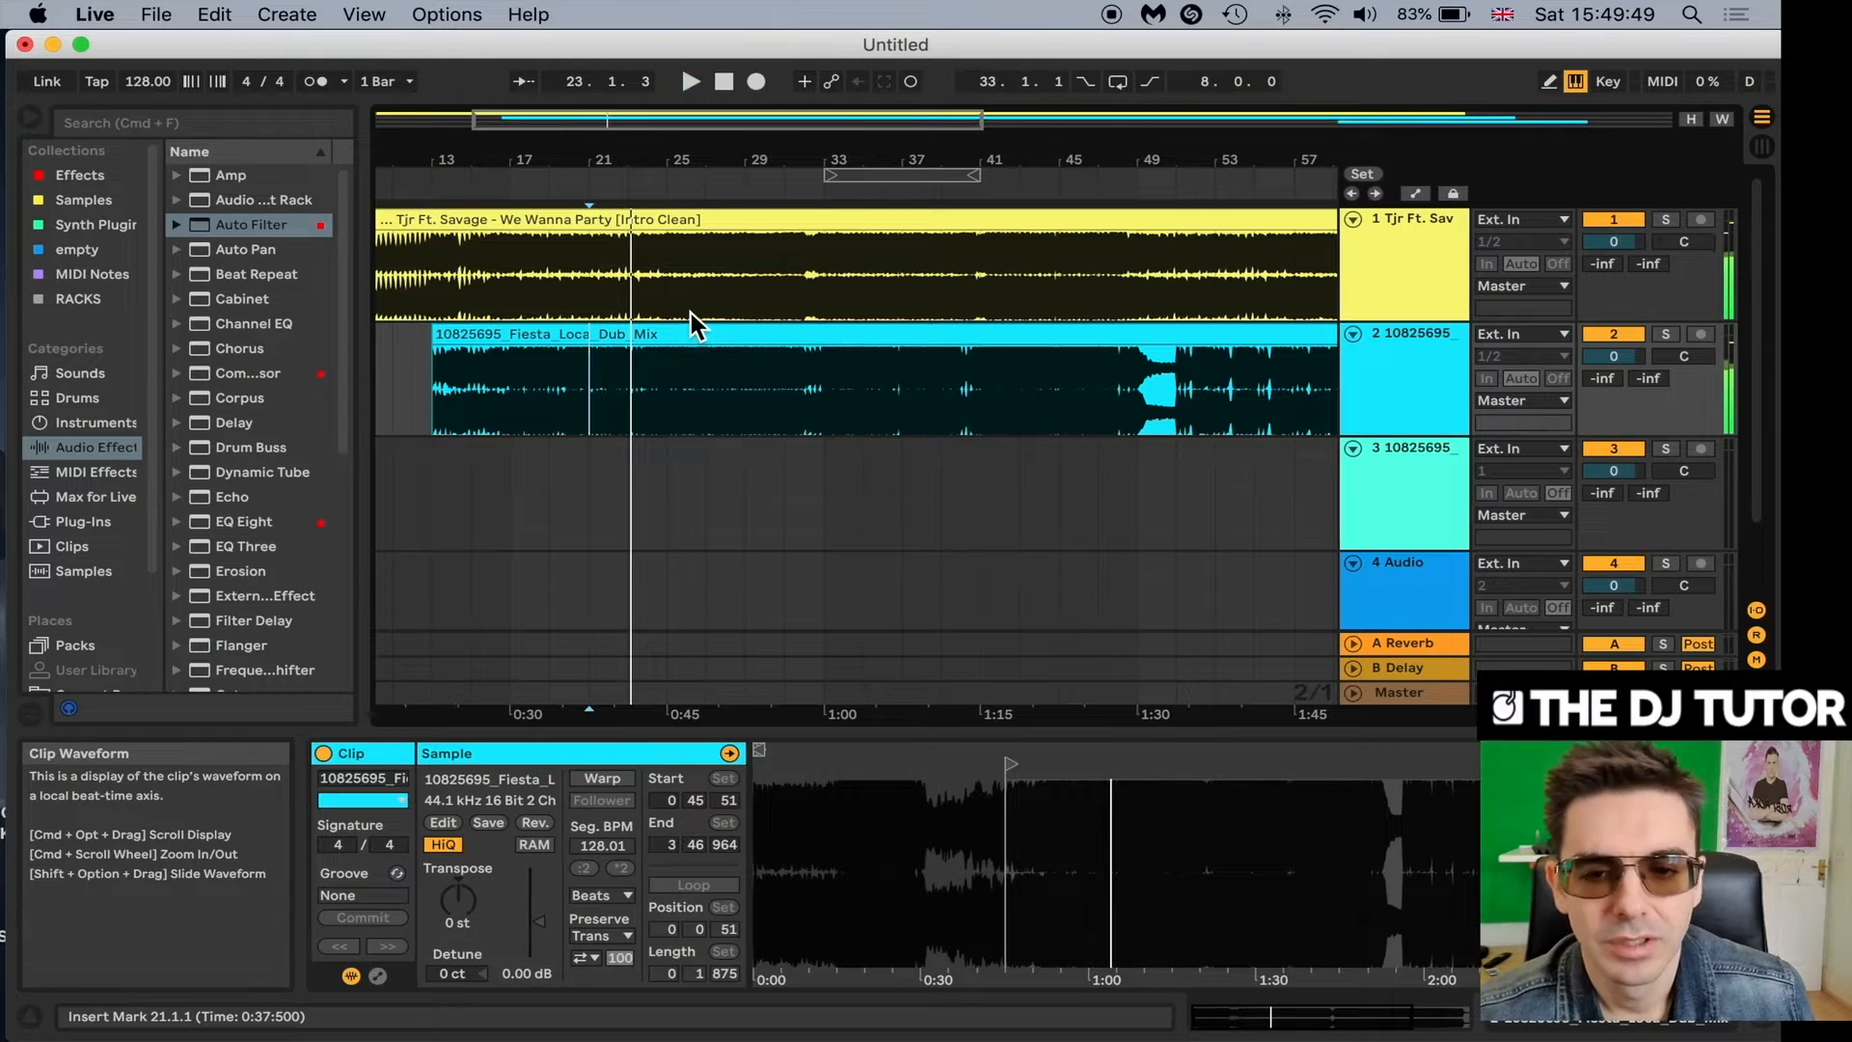
Move the eight-bar loop brace to start at bar 25 and place the insert marker there on the first track.
click(681, 310)
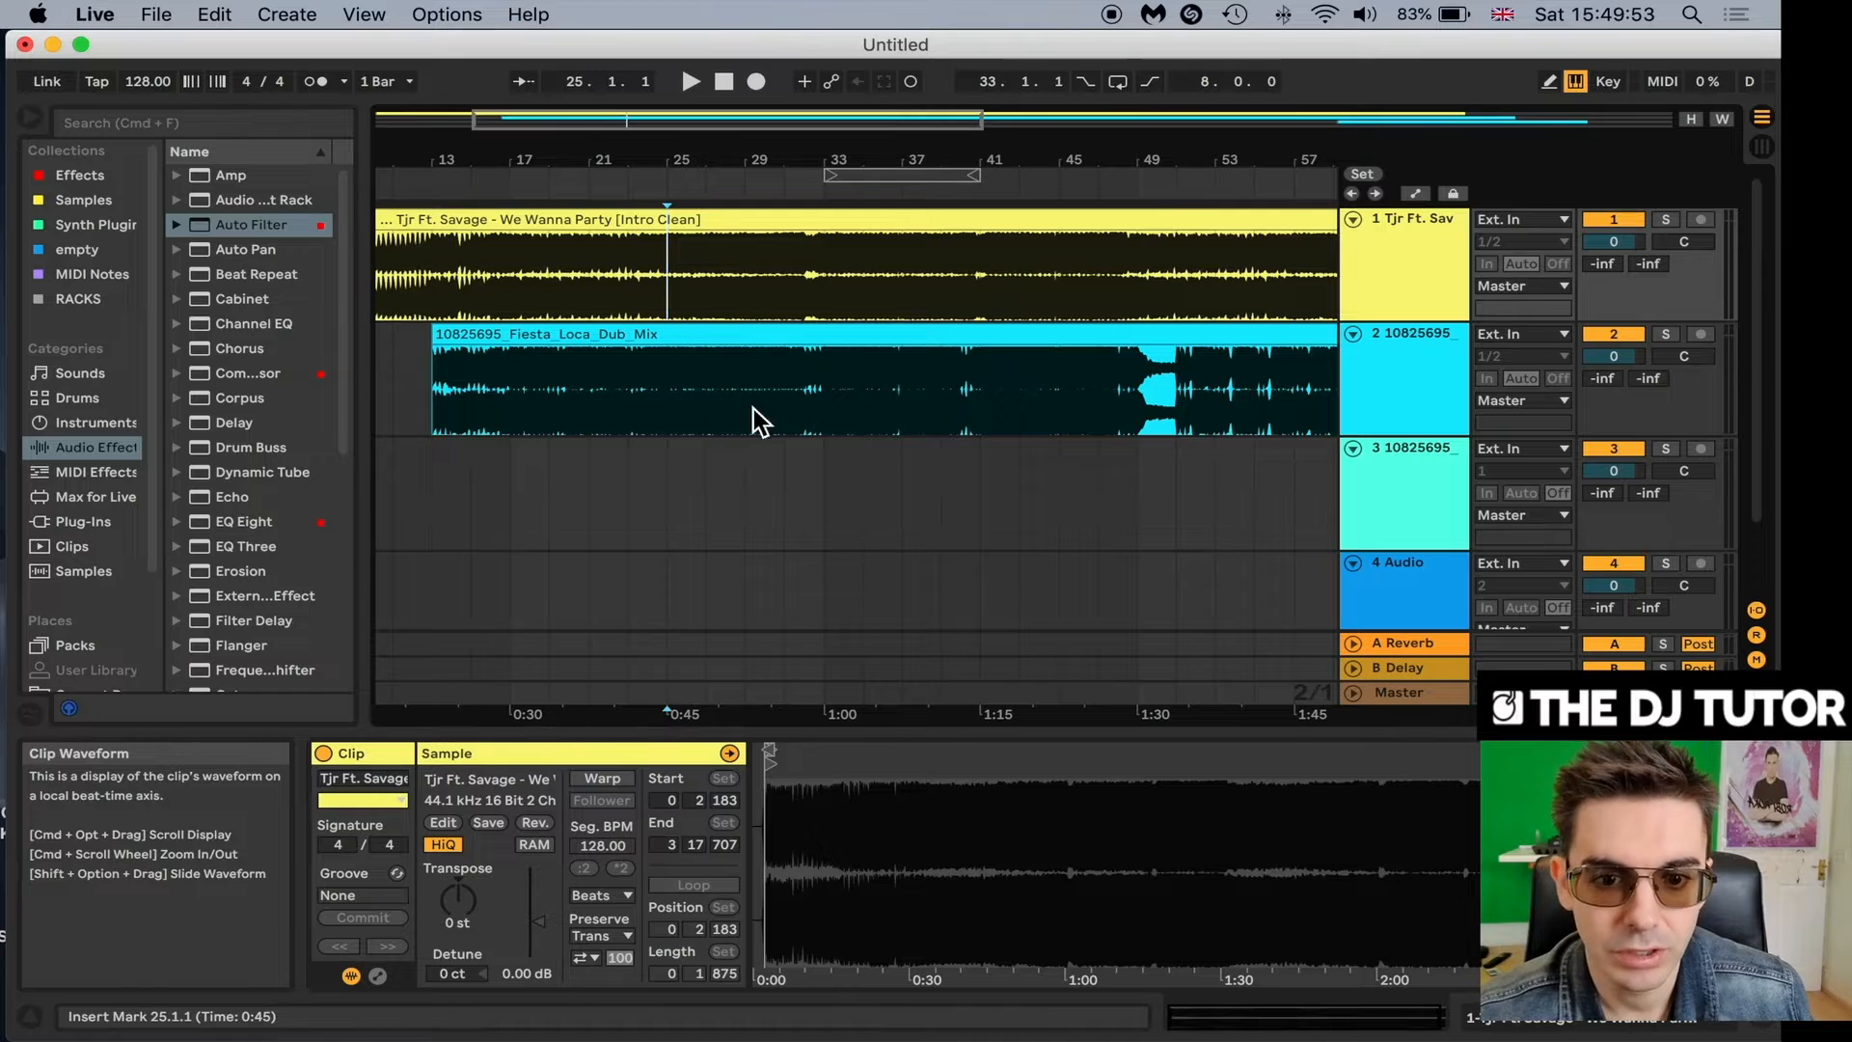
drag(680, 166, 714, 135)
drag(1029, 177, 888, 198)
click(805, 286)
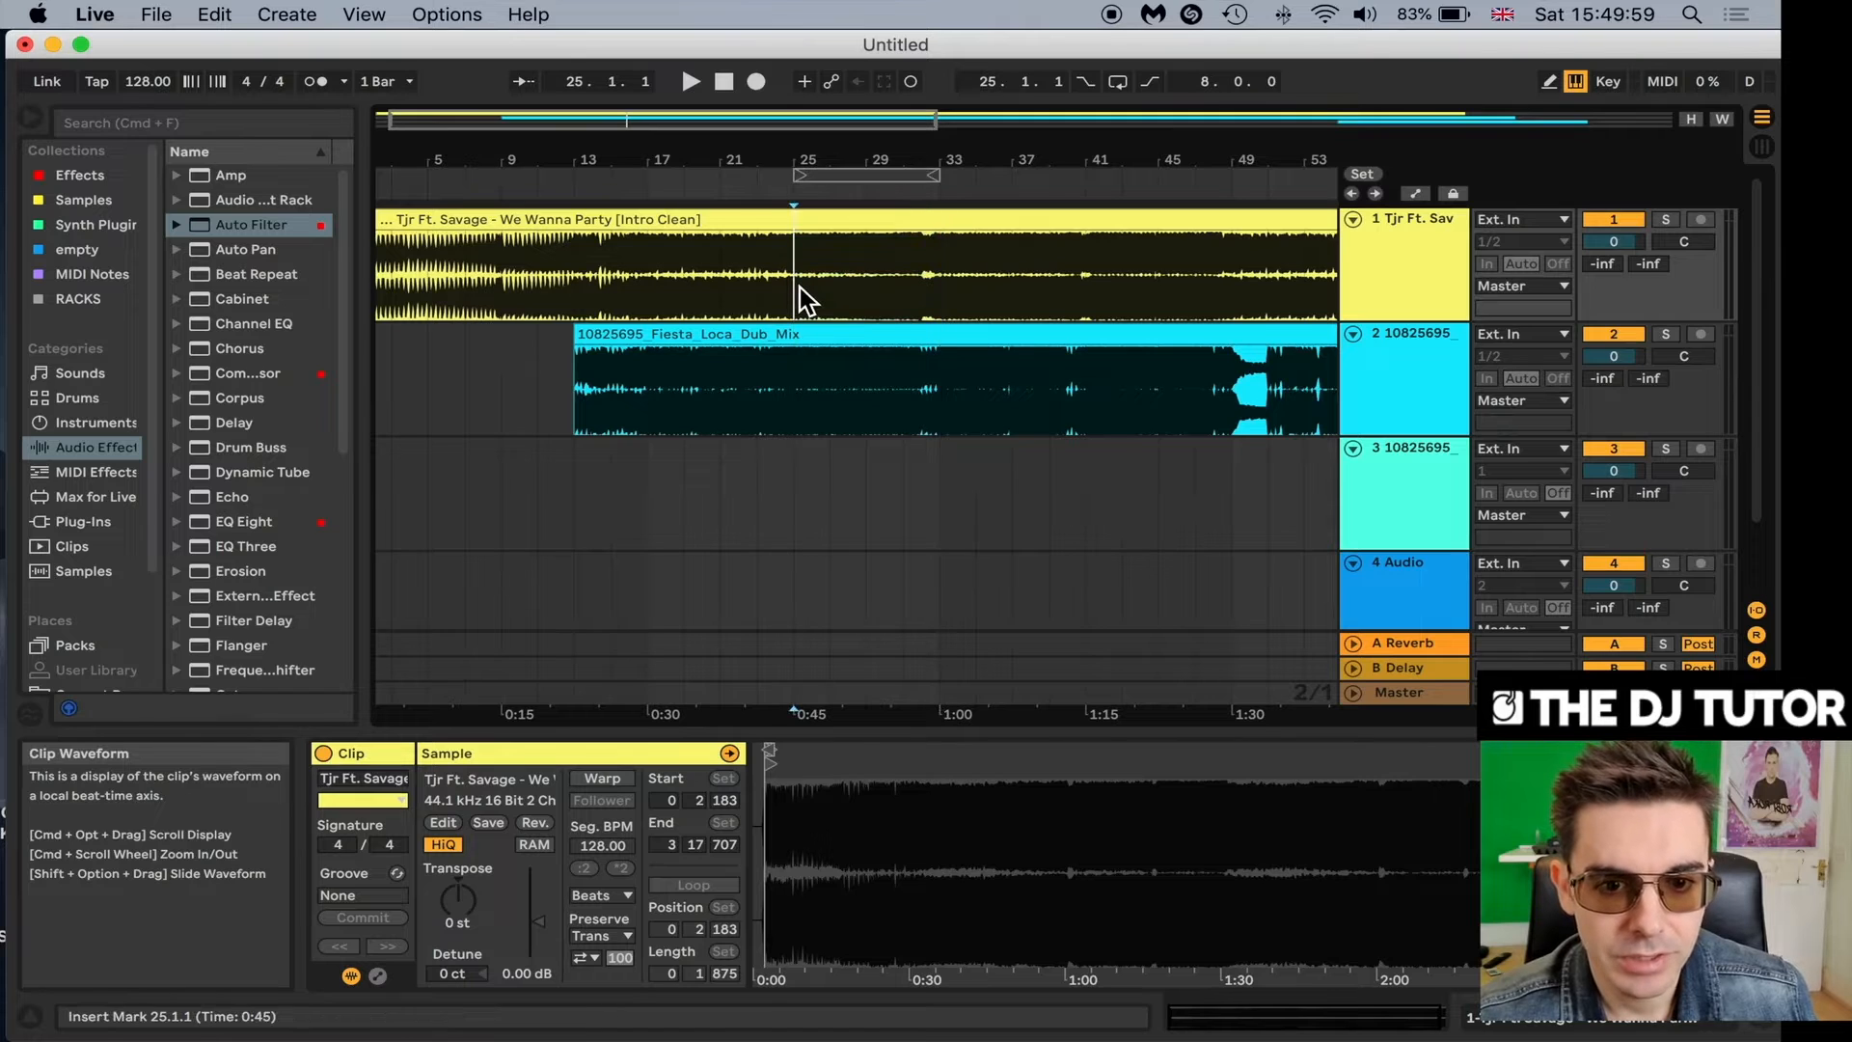
drag(853, 44, 850, 43)
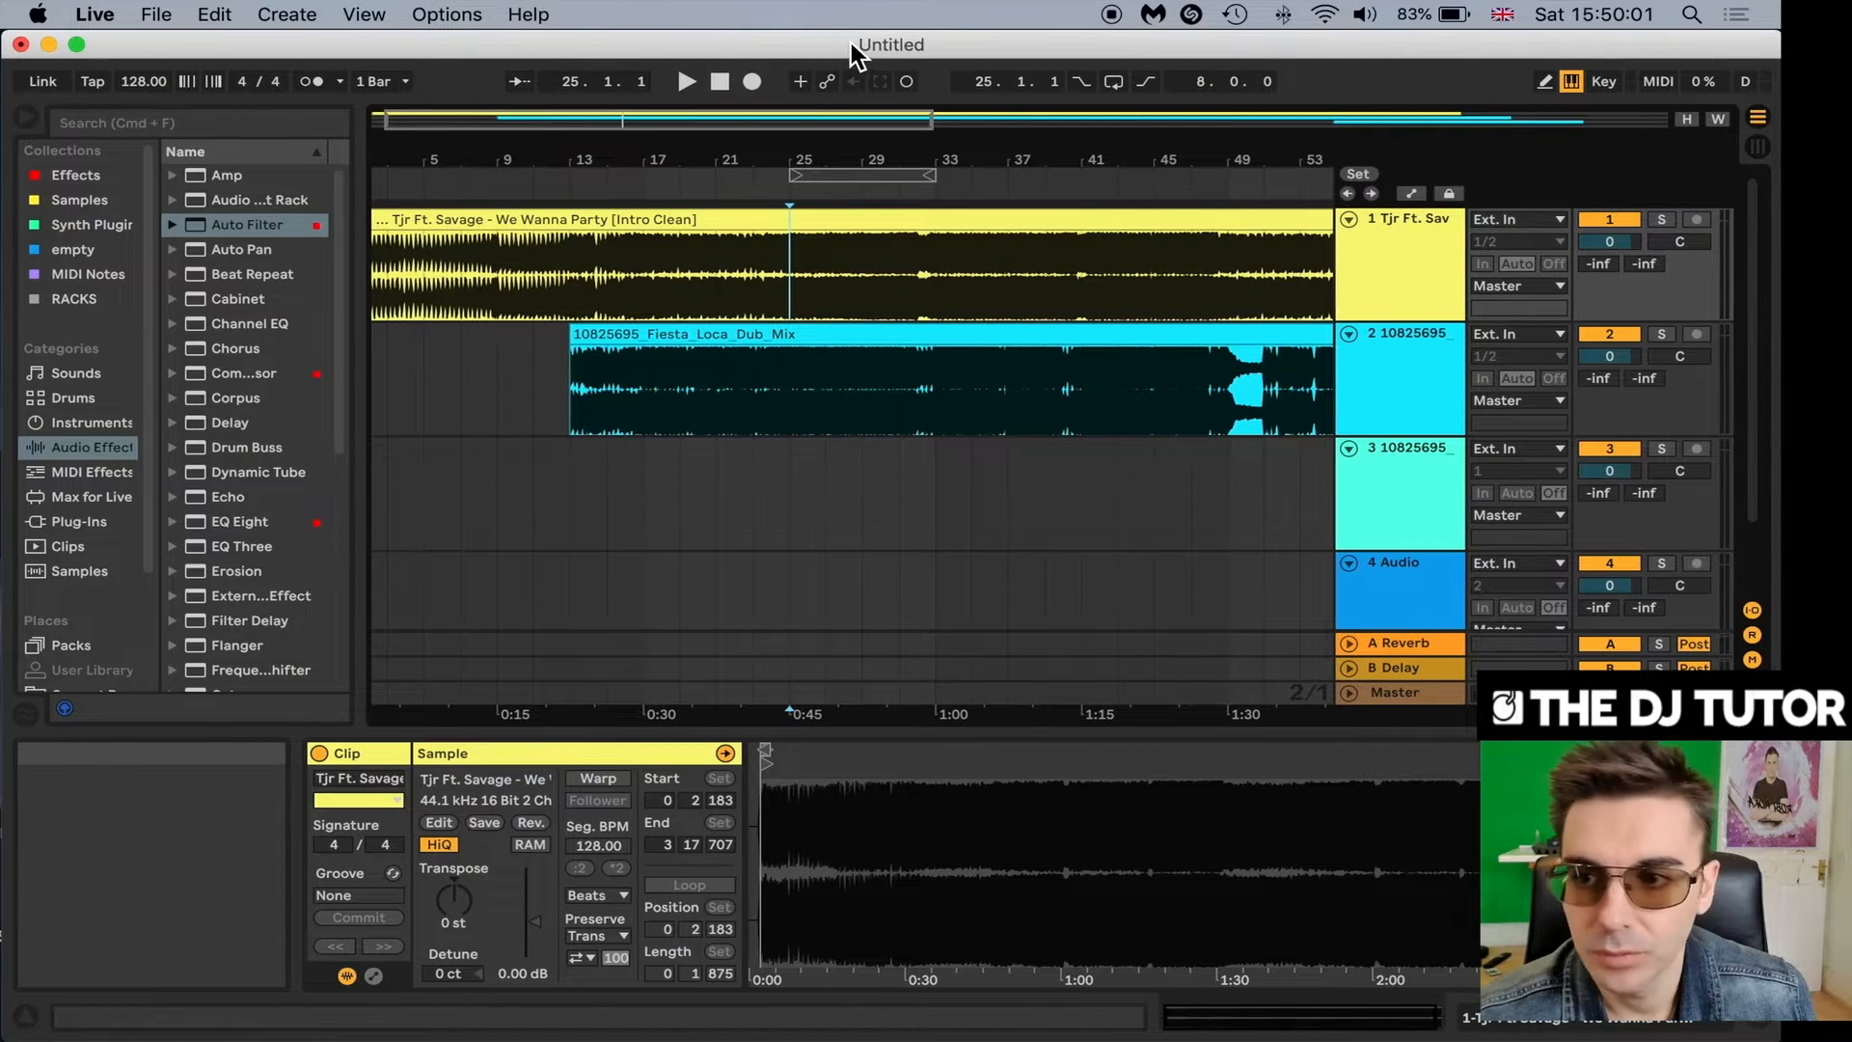
Solo We Wanna Party on the first track, listen to the start of the looped section at bar 25, and unsolo it.
click(1663, 218)
key(space)
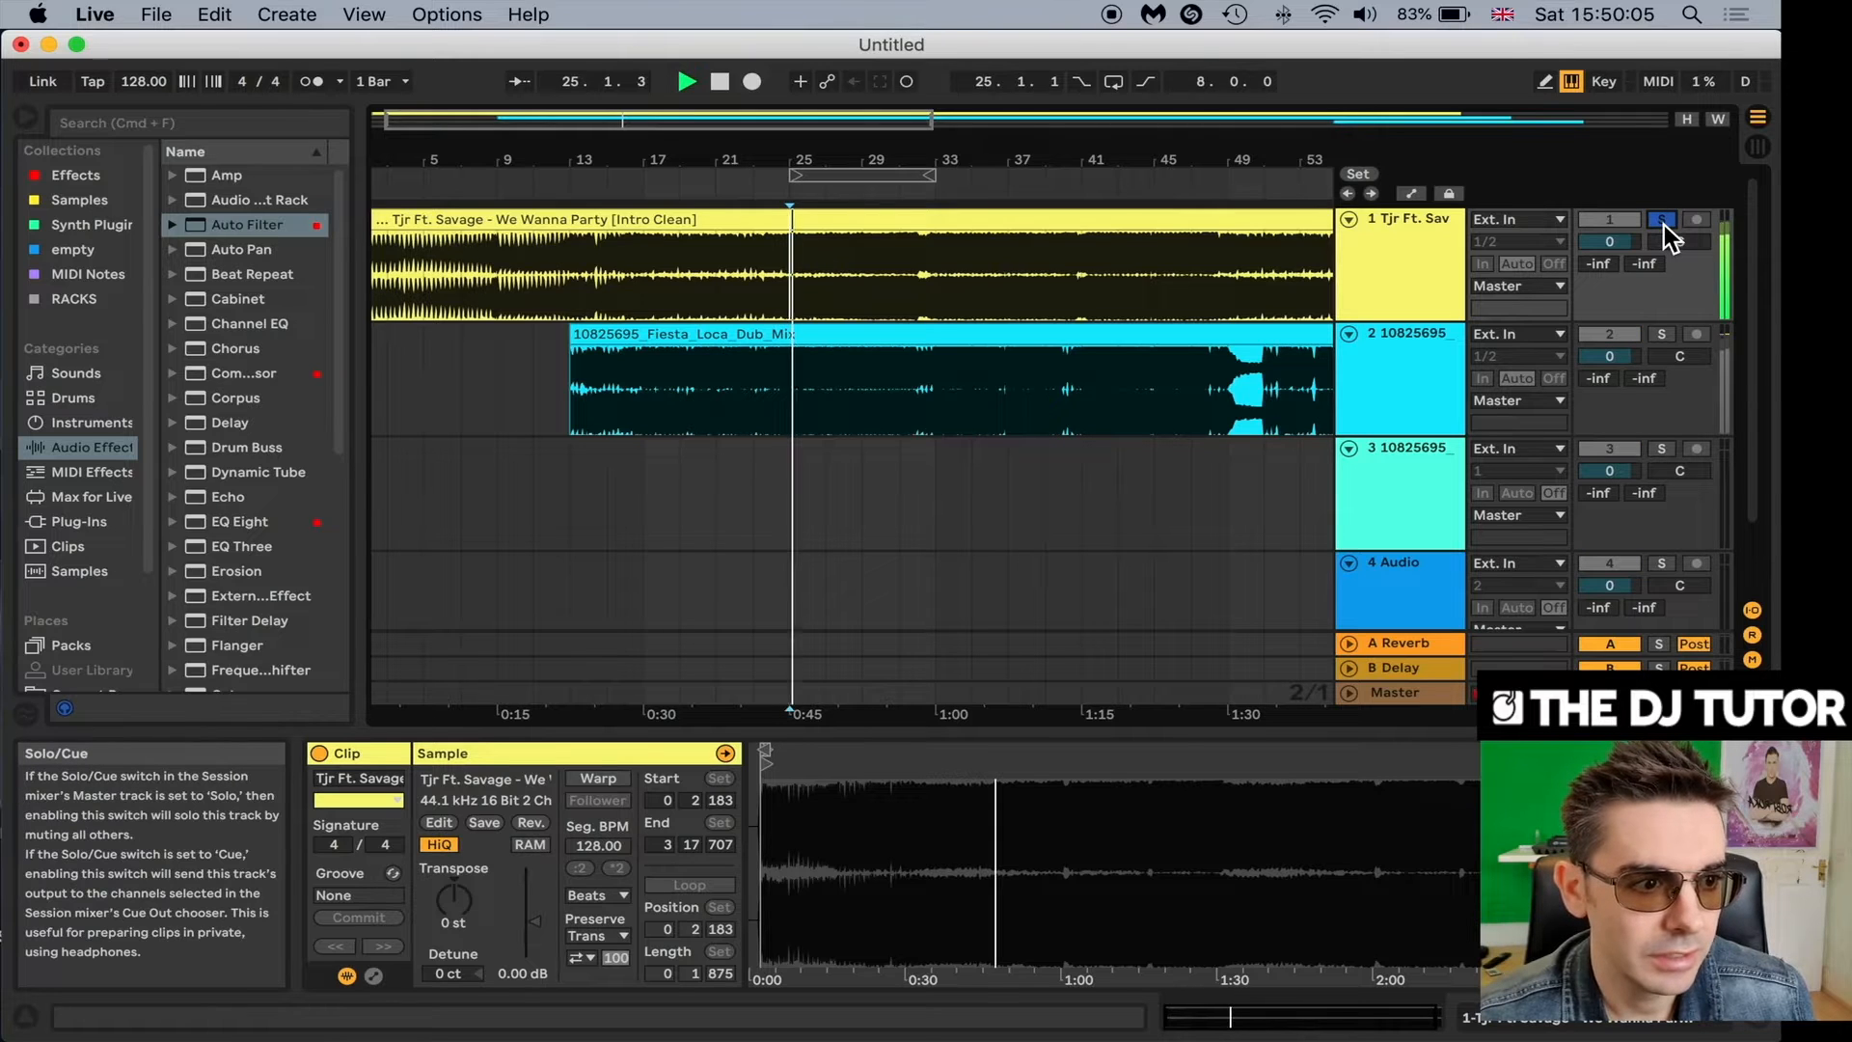
key(space)
click(1663, 219)
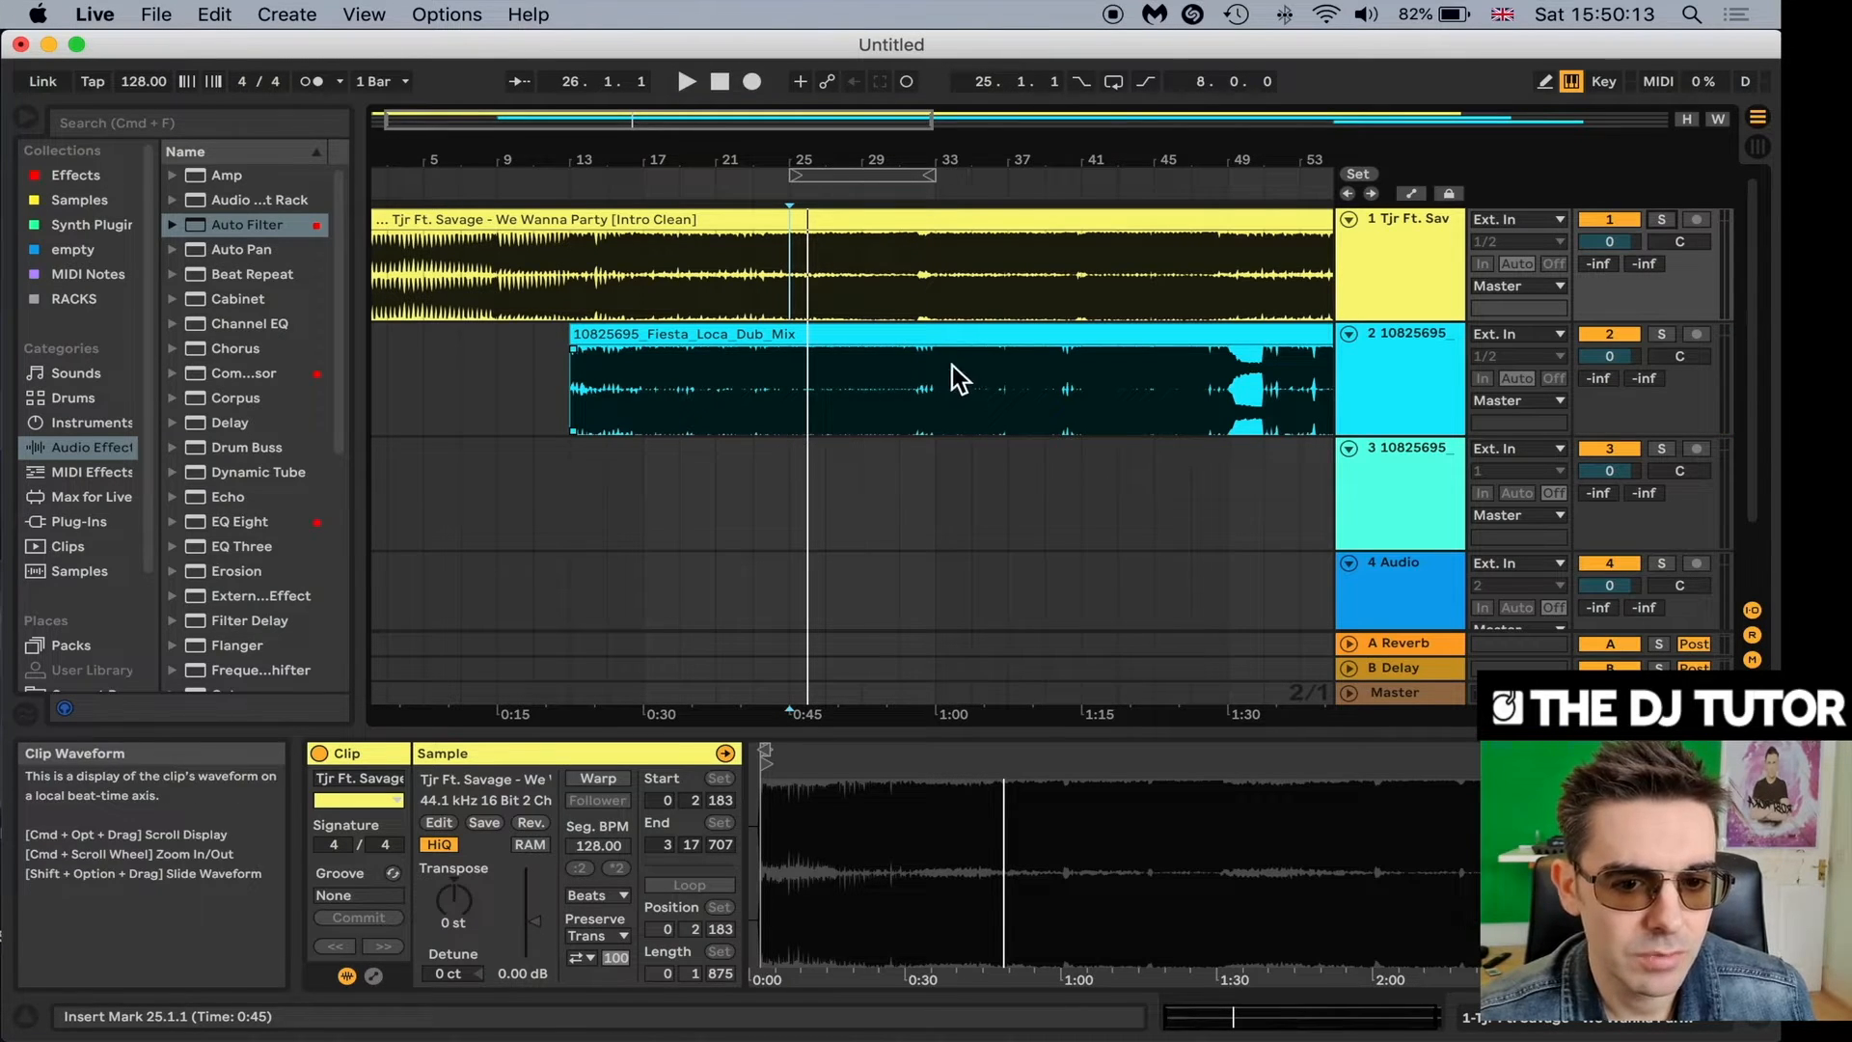
Solo the second track, play Fiesta Loca from bar 29, and unsolo it again.
click(1661, 334)
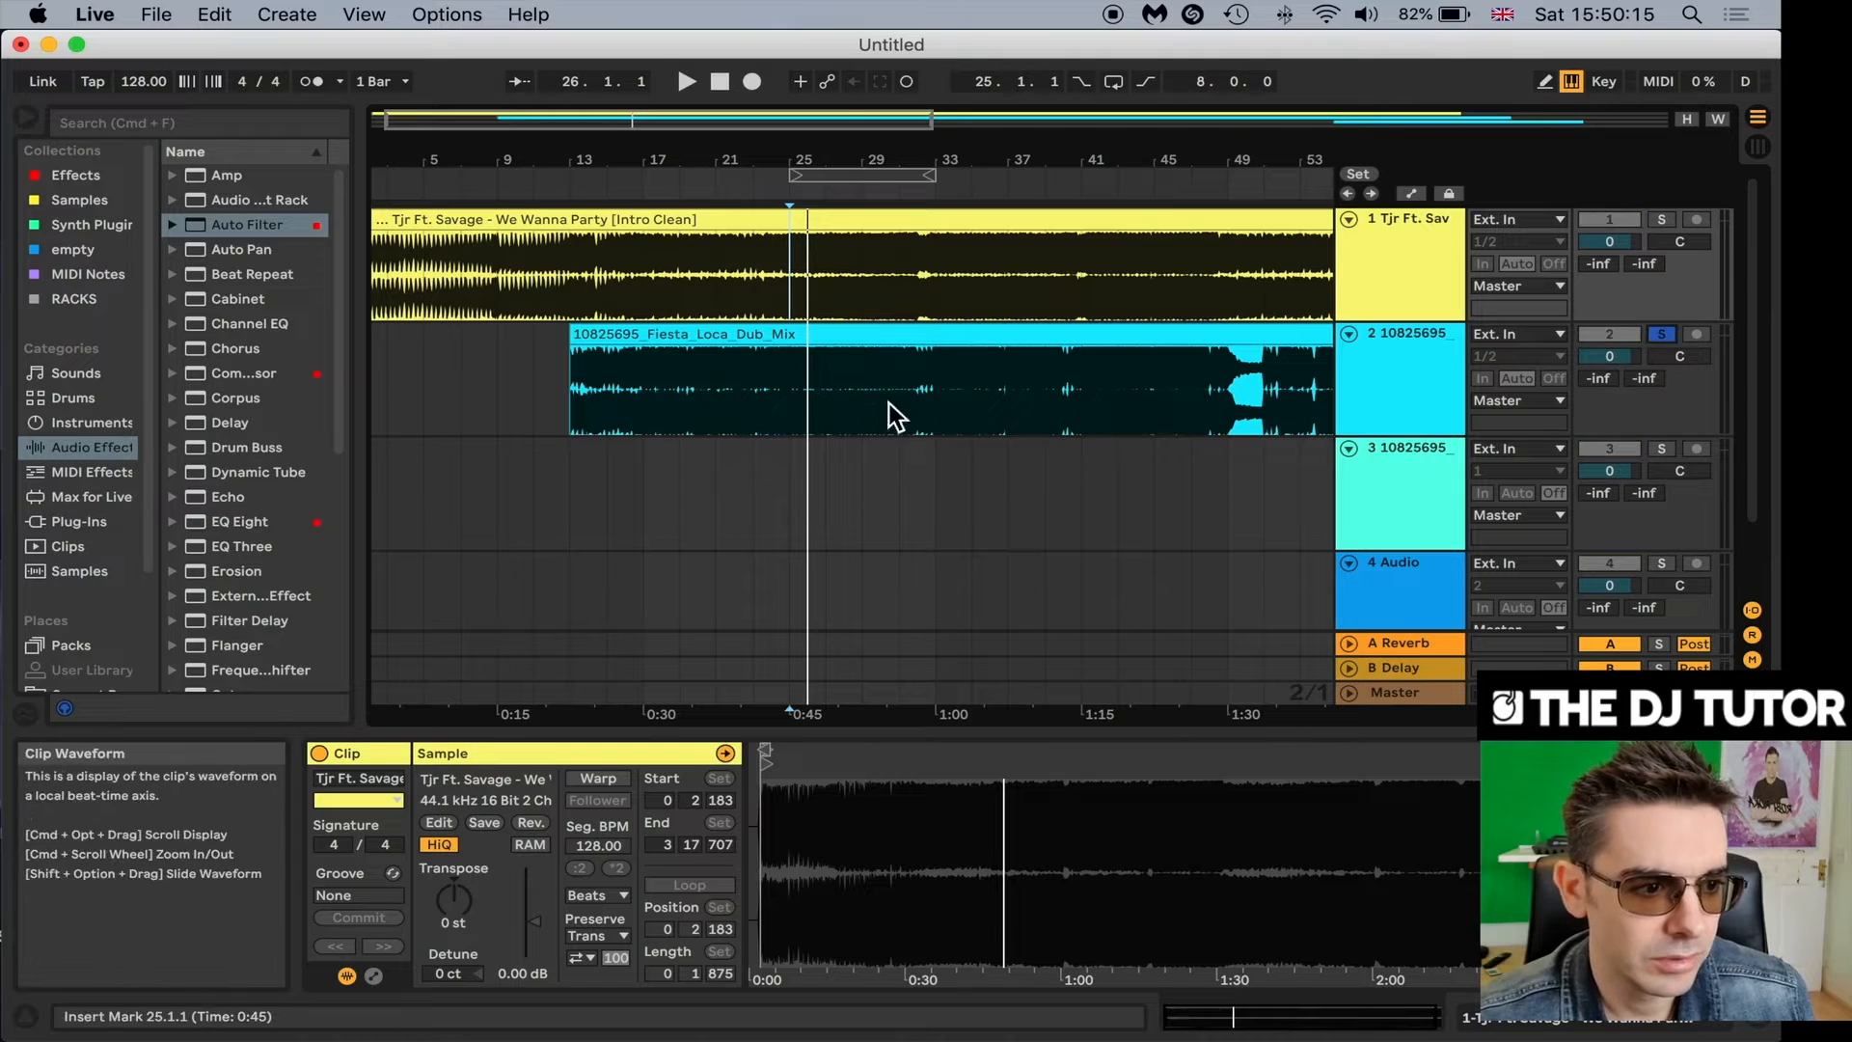
click(862, 392)
key(space)
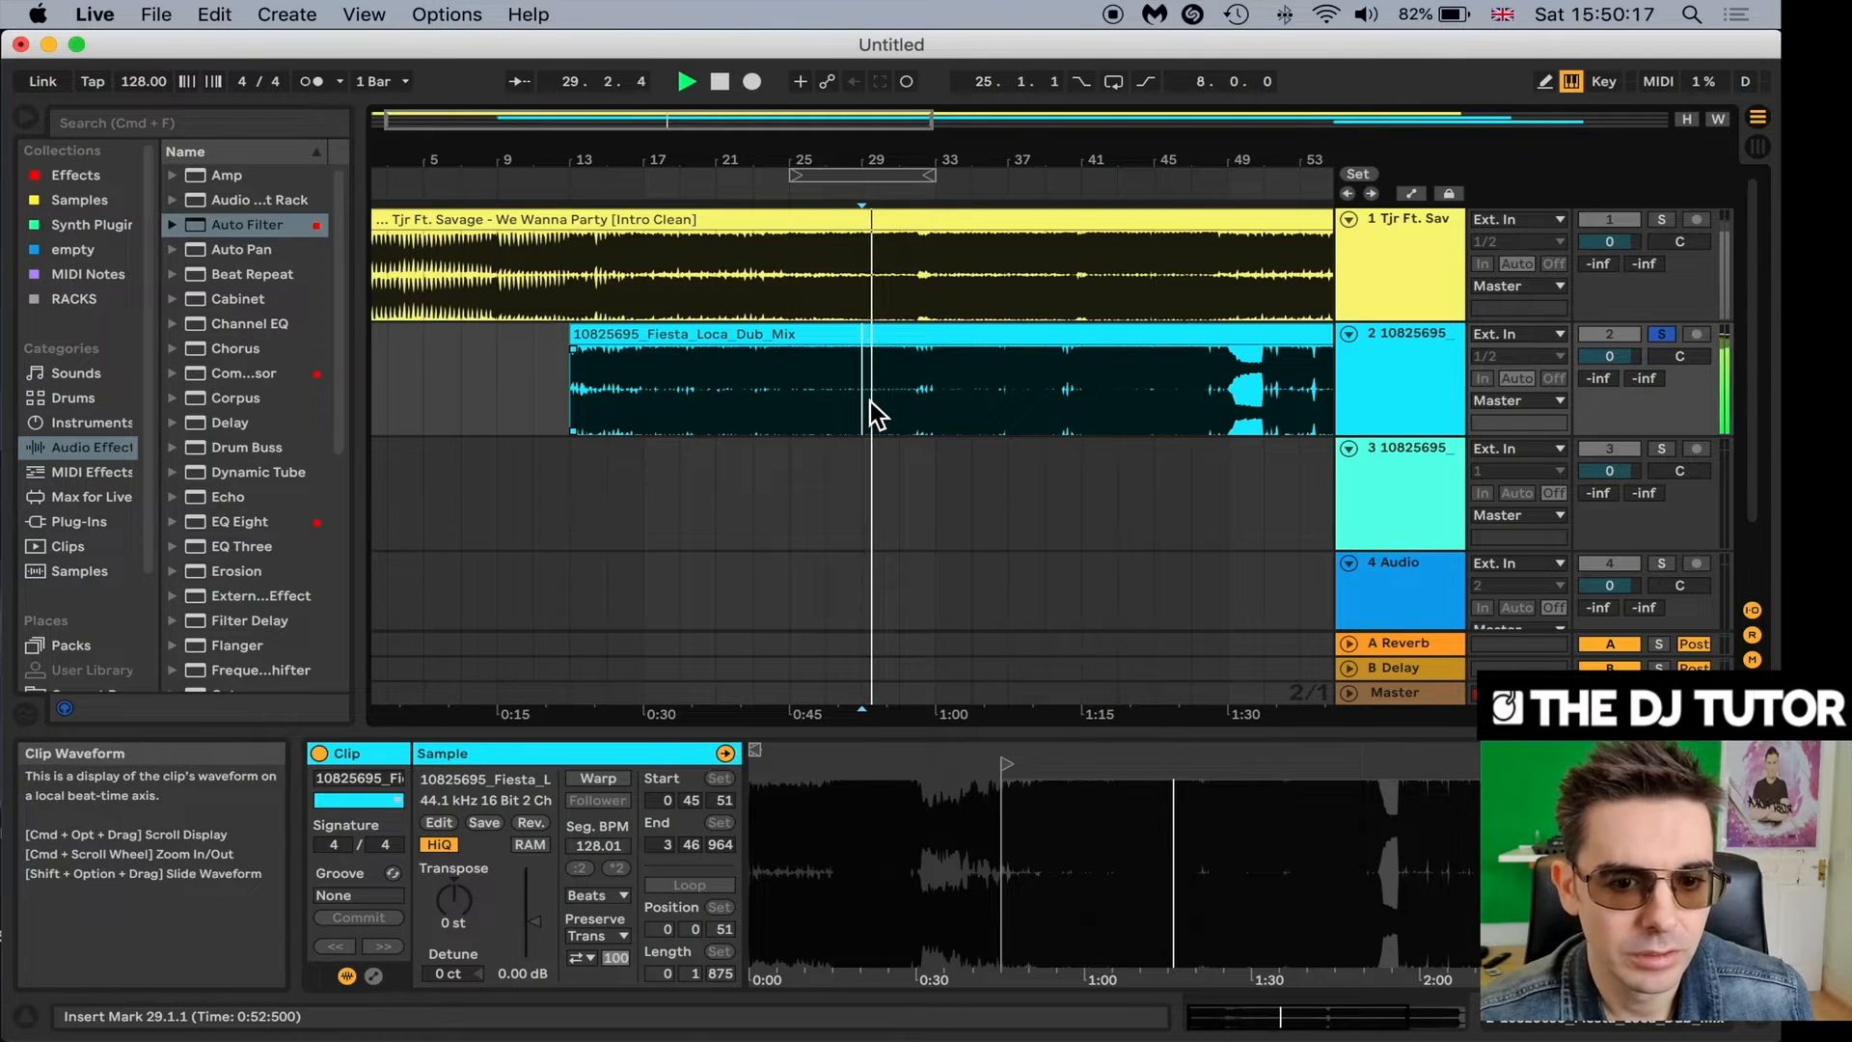
key(space)
click(1664, 335)
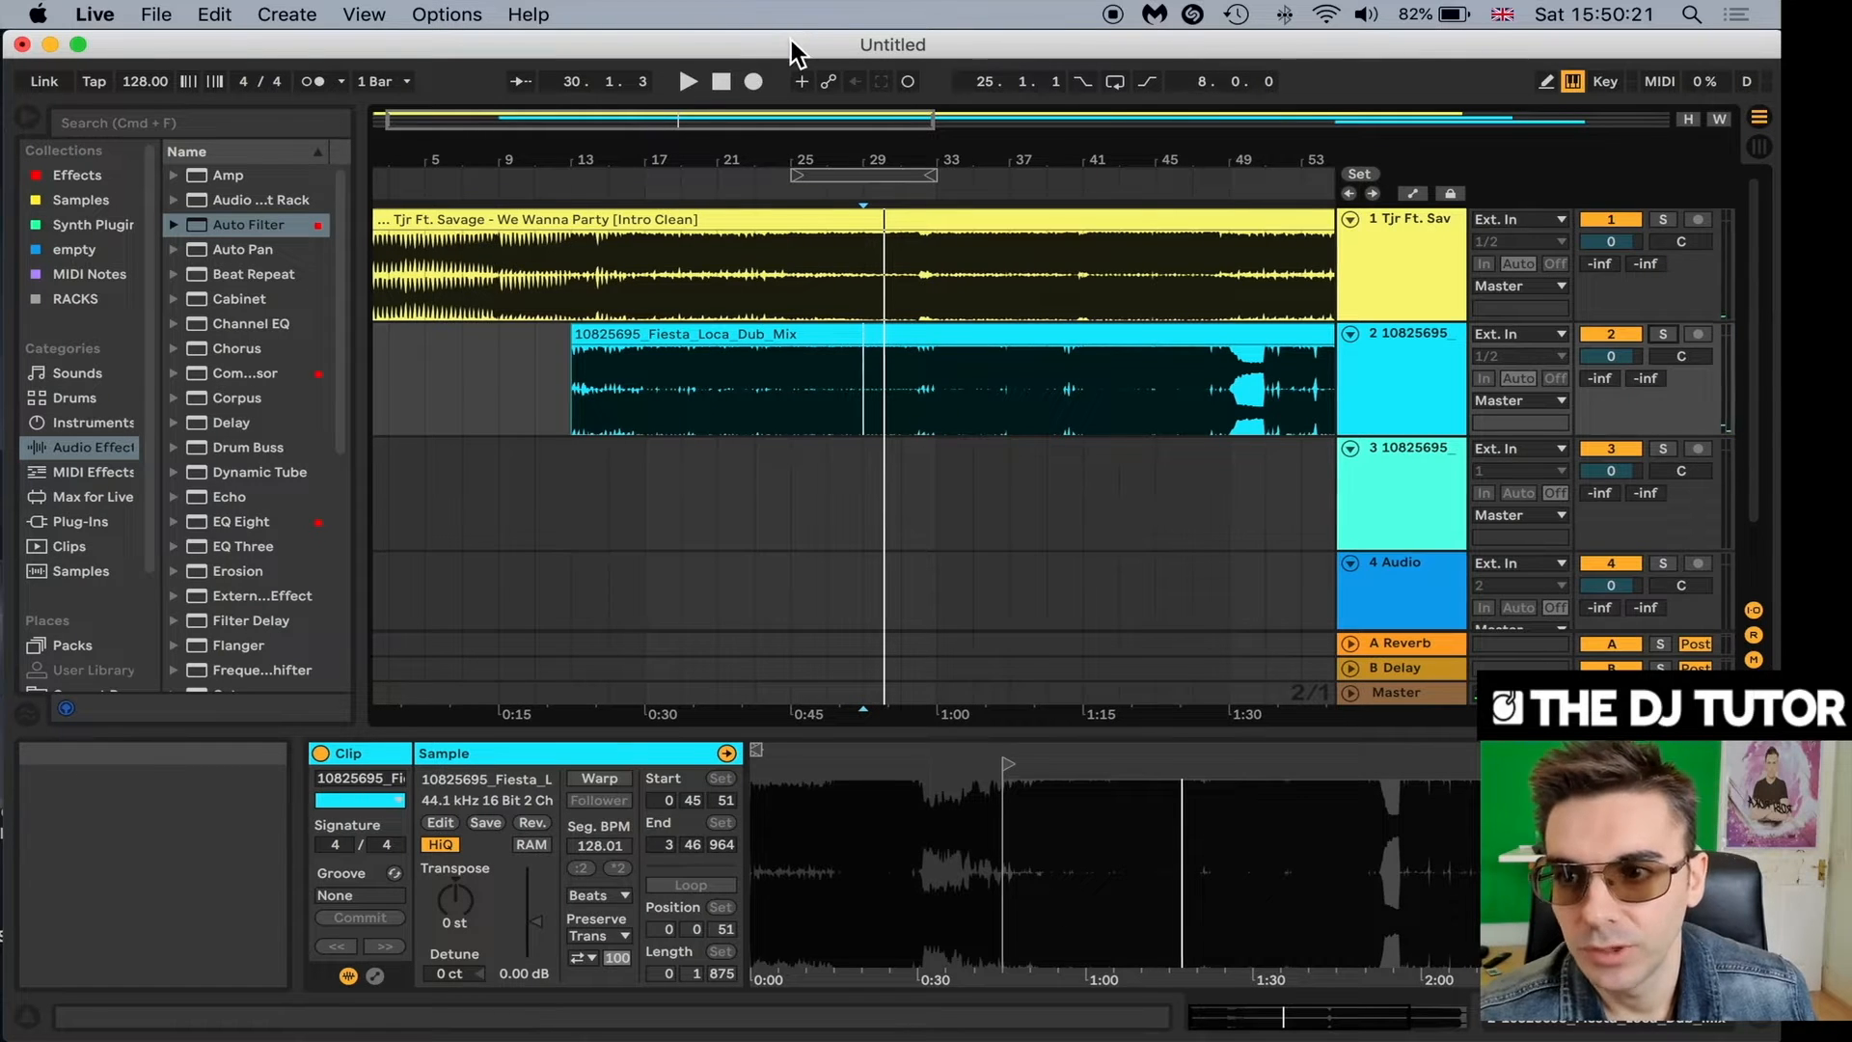
Select the loop brace's time range from bar 25 to bar 33 across all tracks.
drag(791, 38, 795, 38)
click(866, 176)
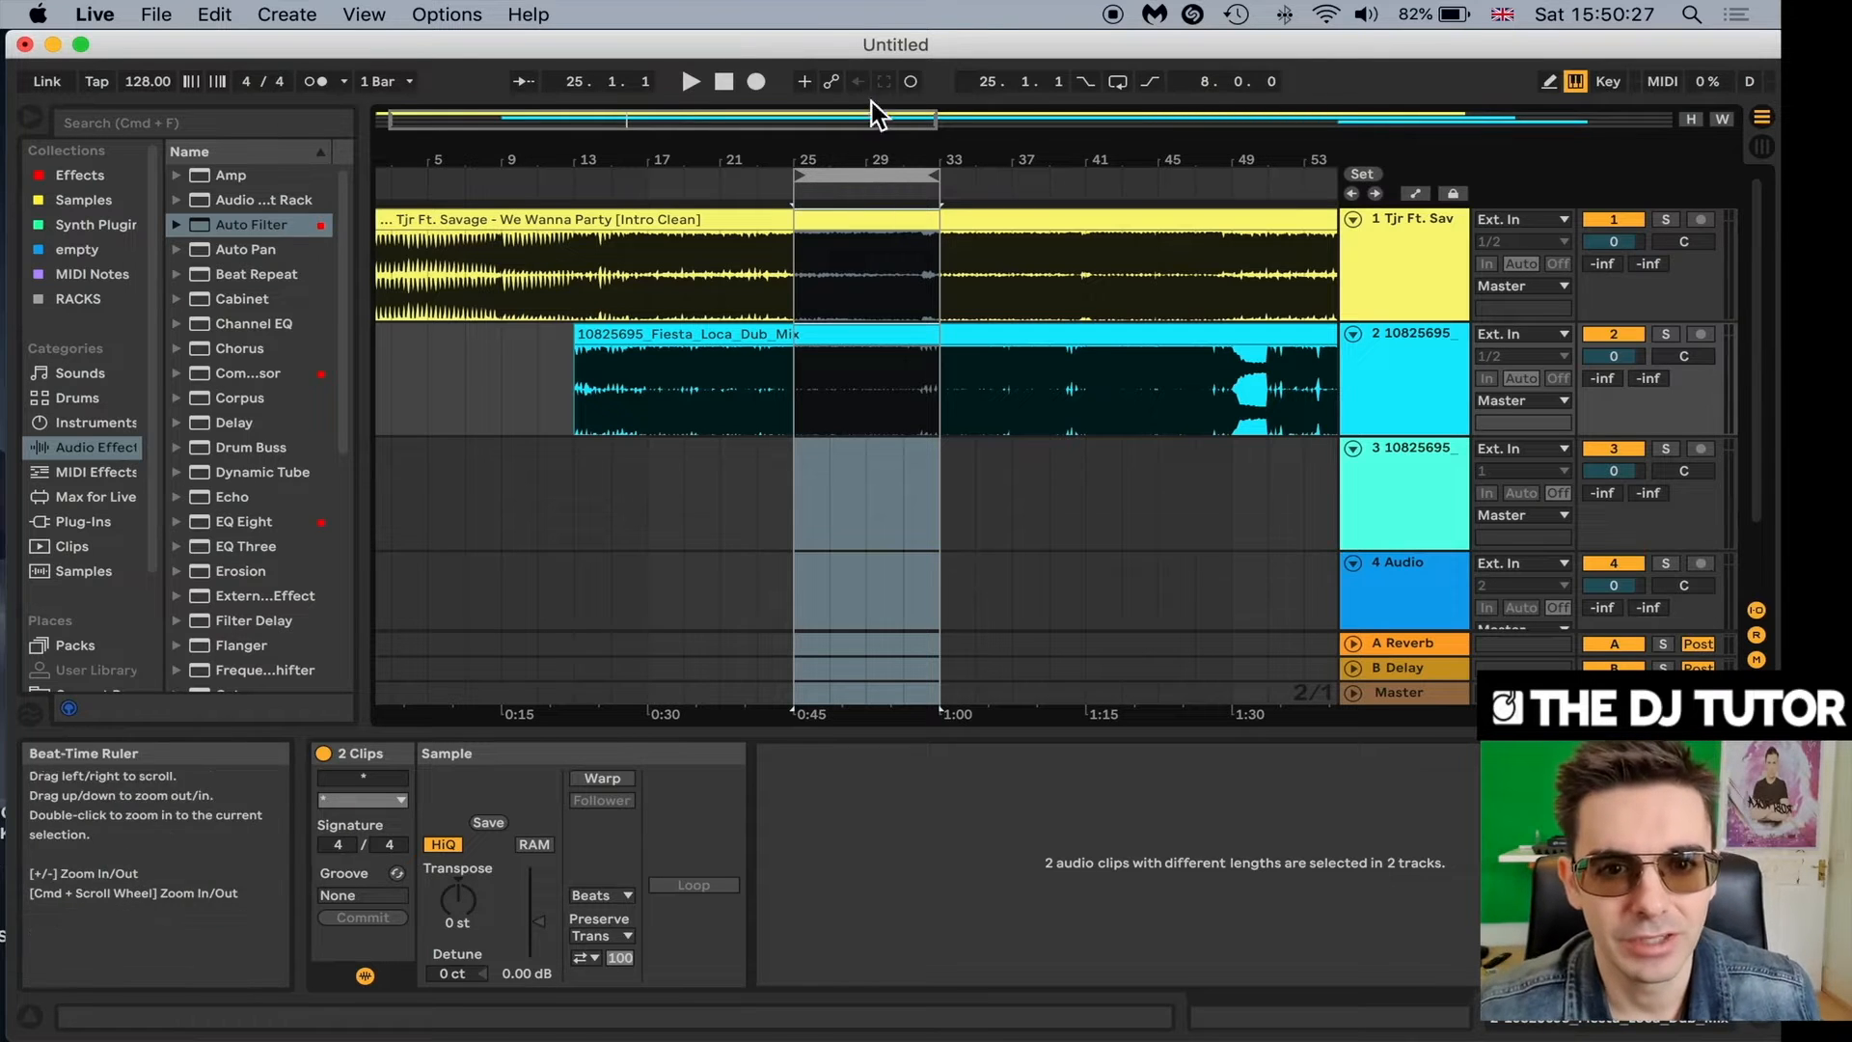
drag(836, 42, 837, 42)
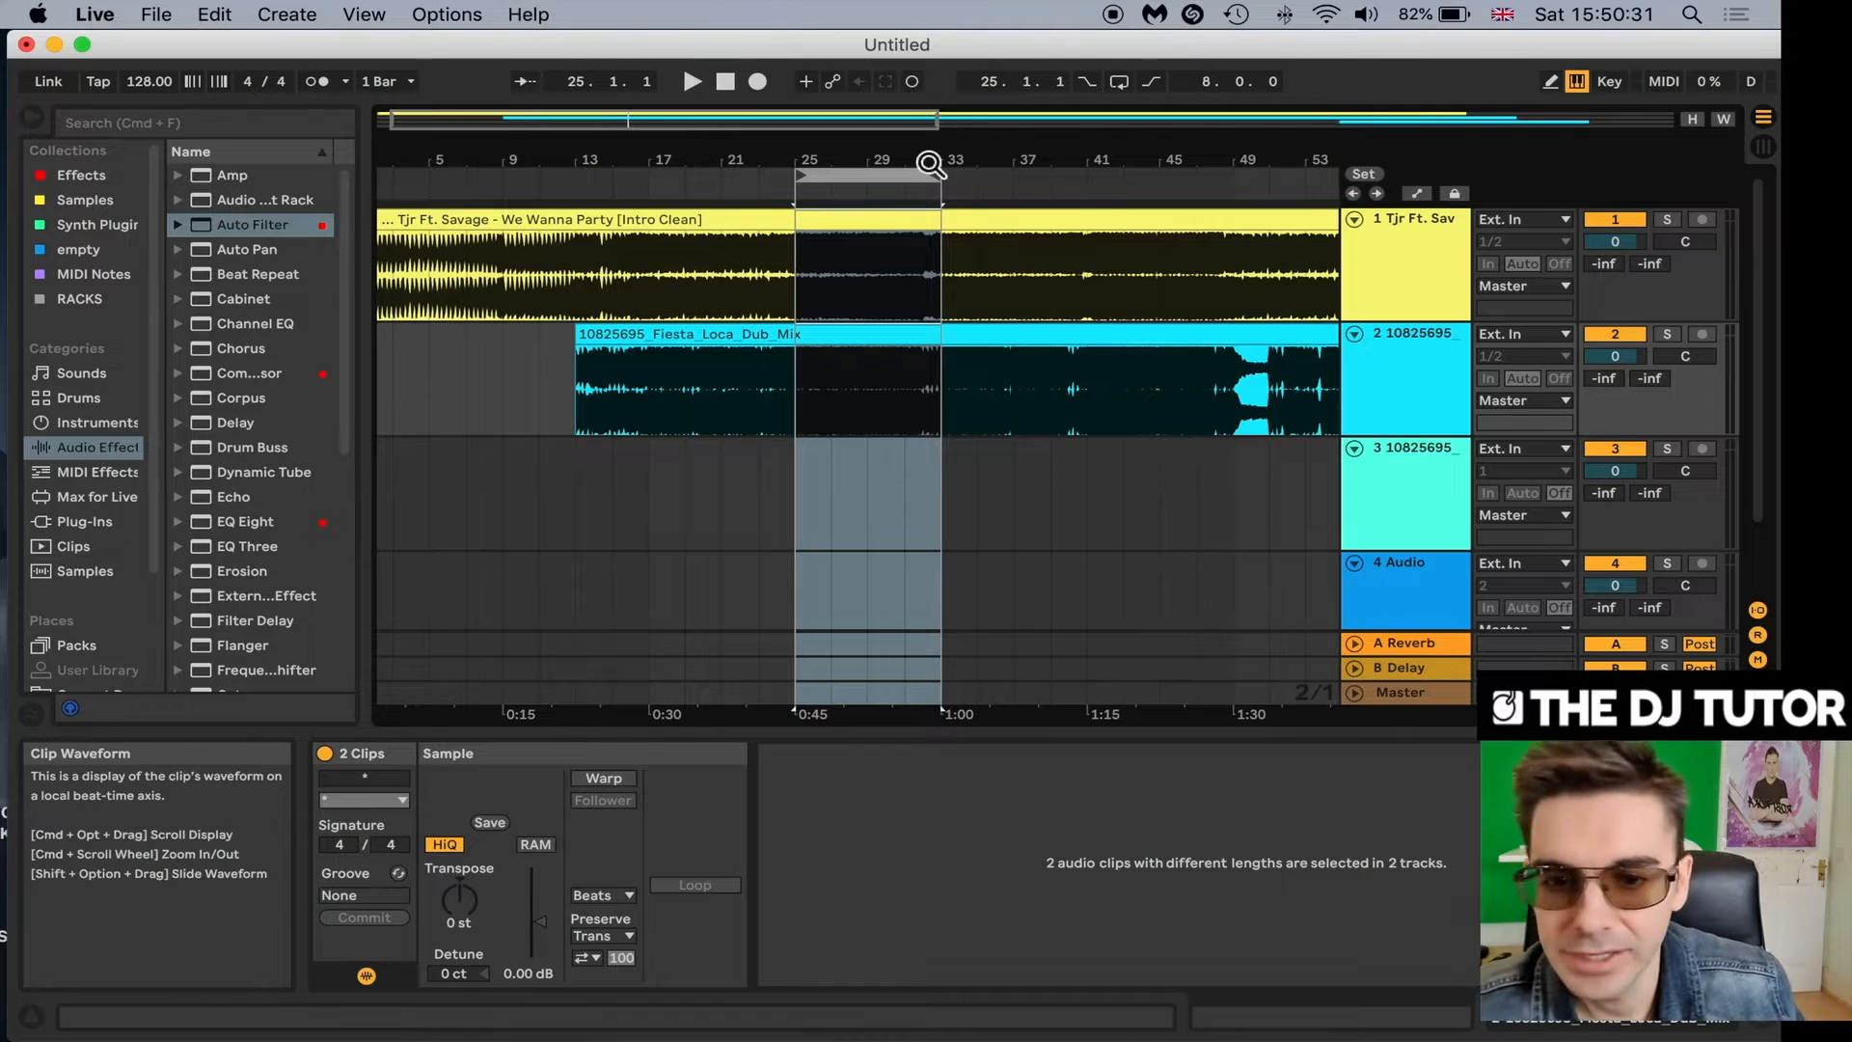
Widen the browser and its category list, and show the built-in audio effects.
drag(877, 37, 871, 38)
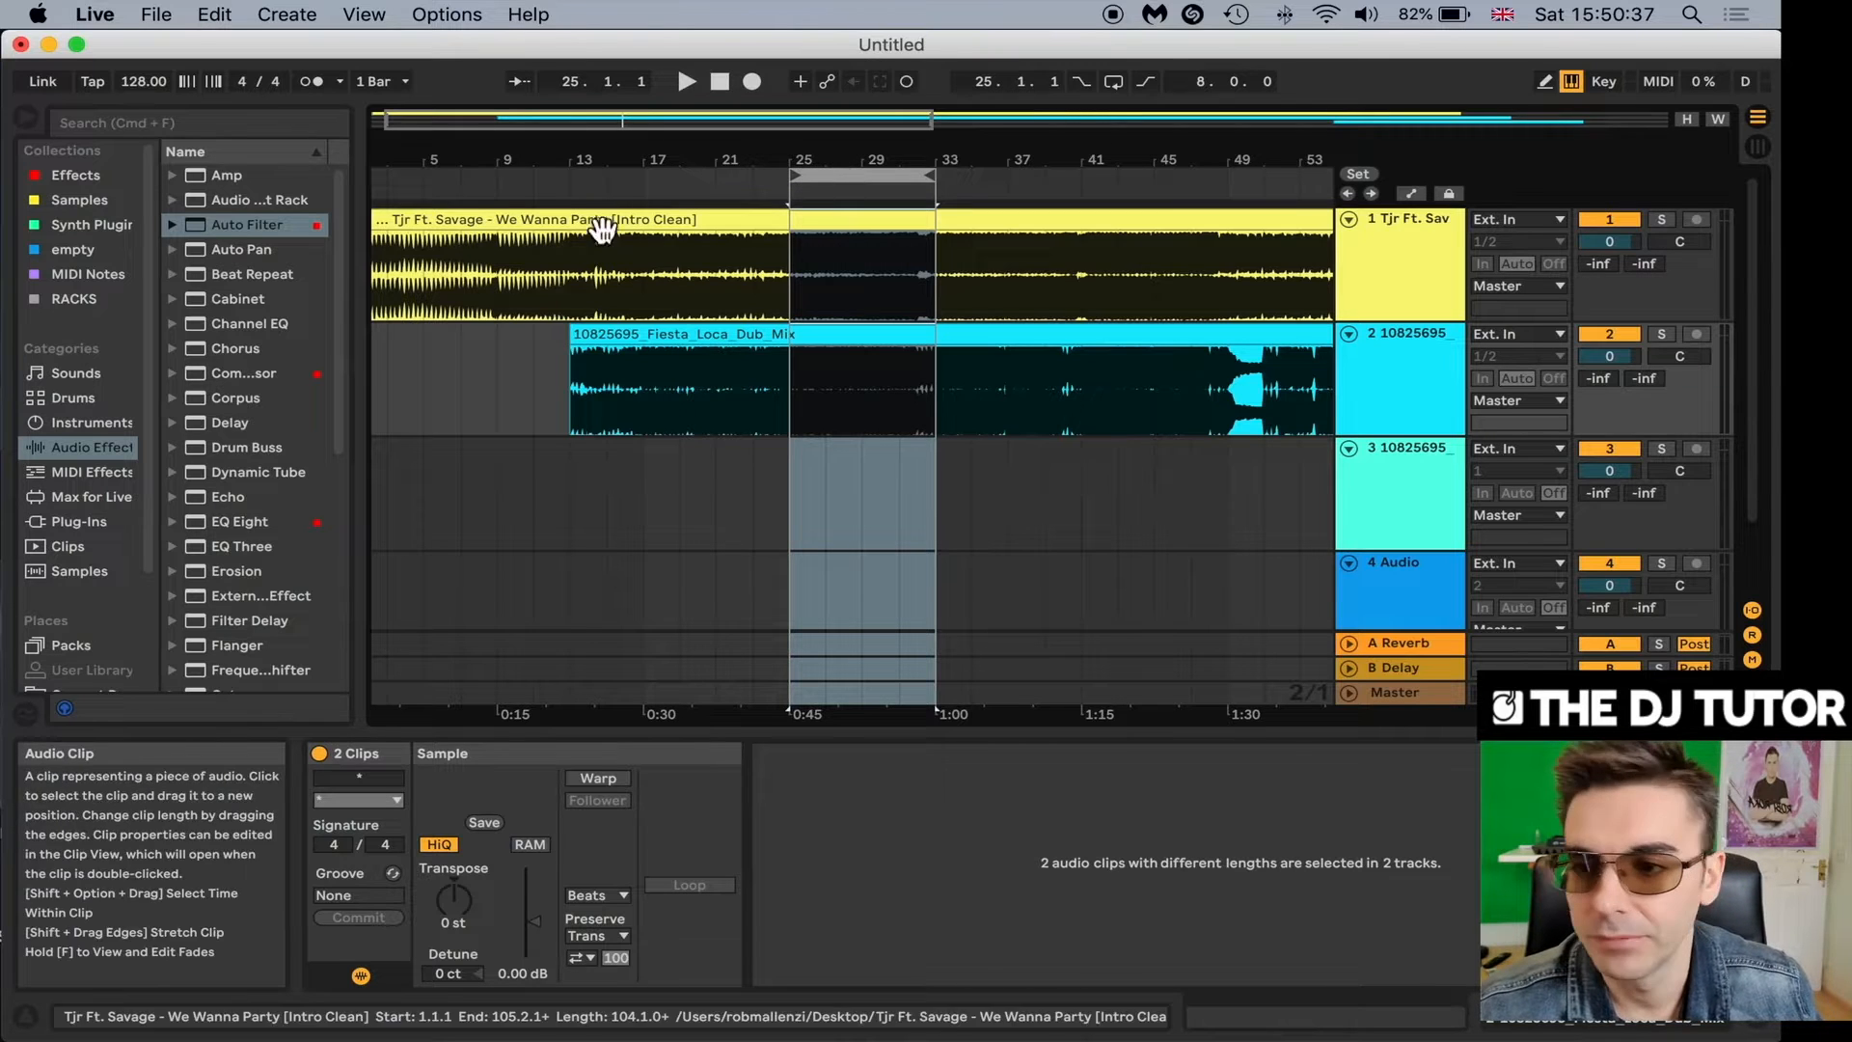
click(77, 176)
drag(362, 329, 466, 330)
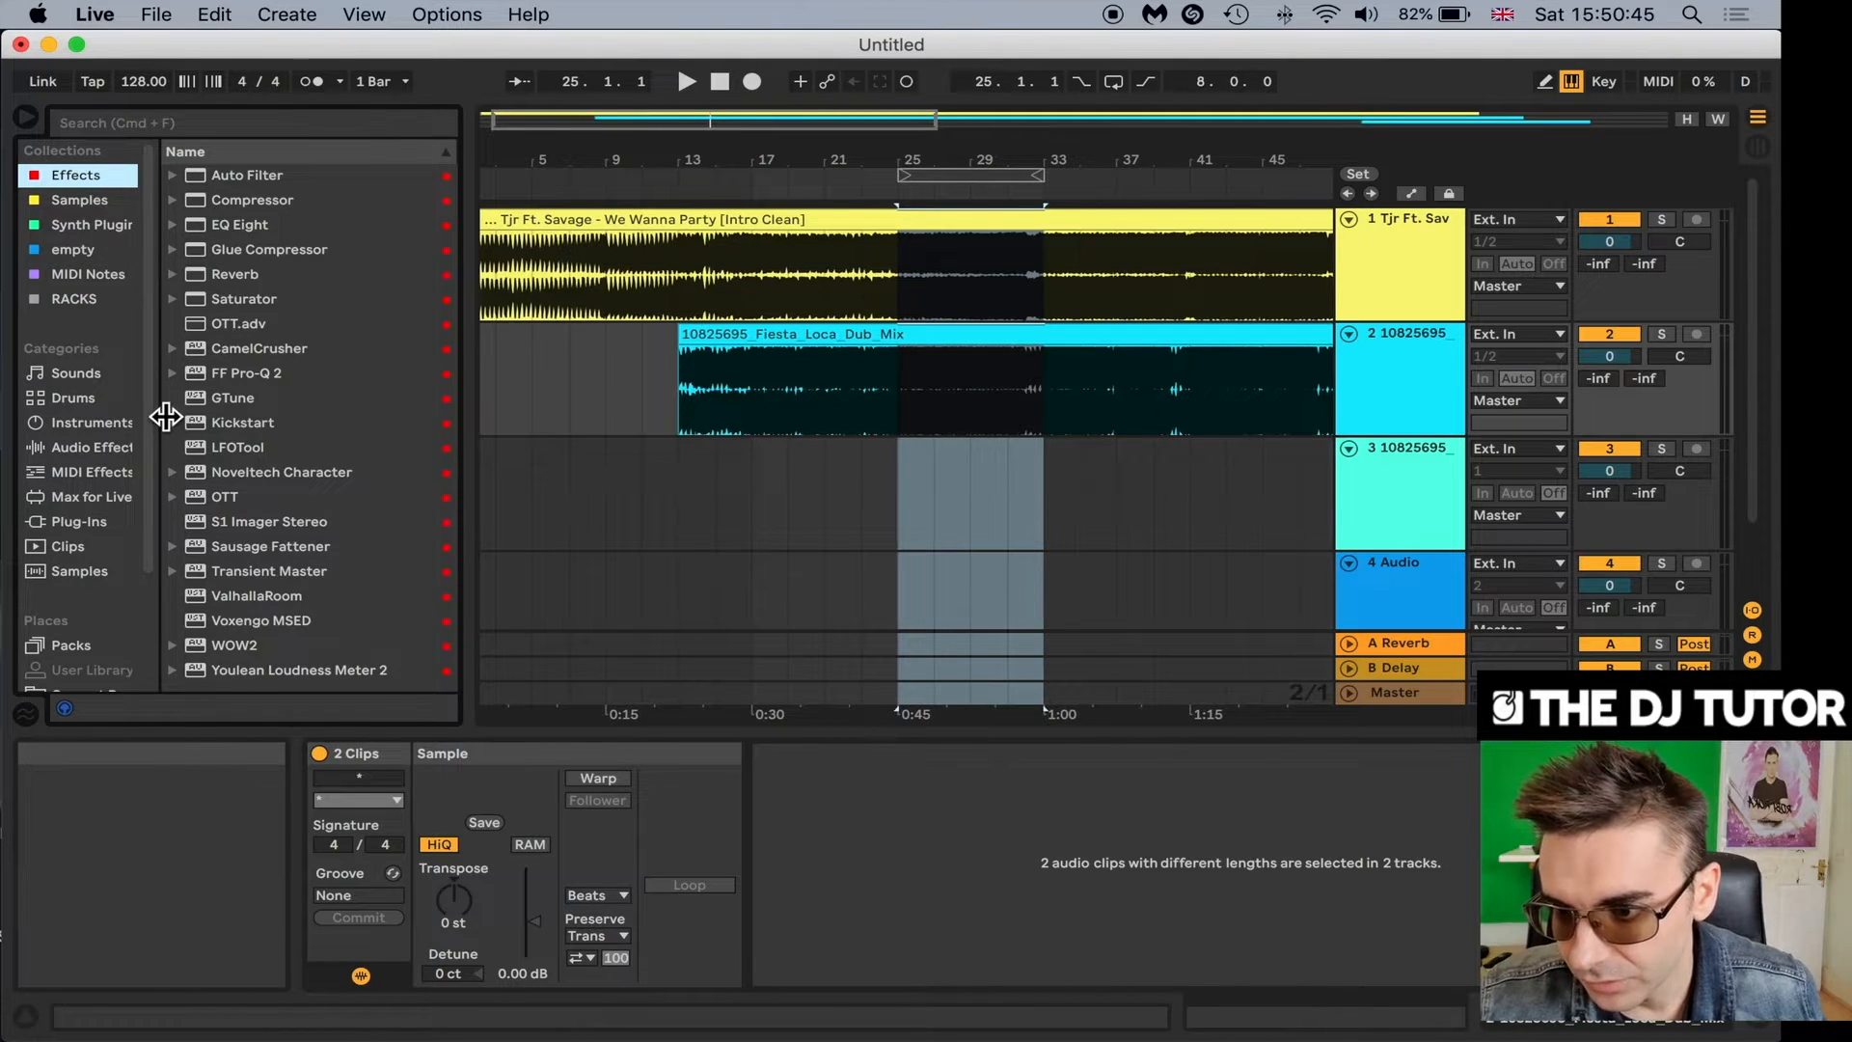
drag(165, 413, 268, 426)
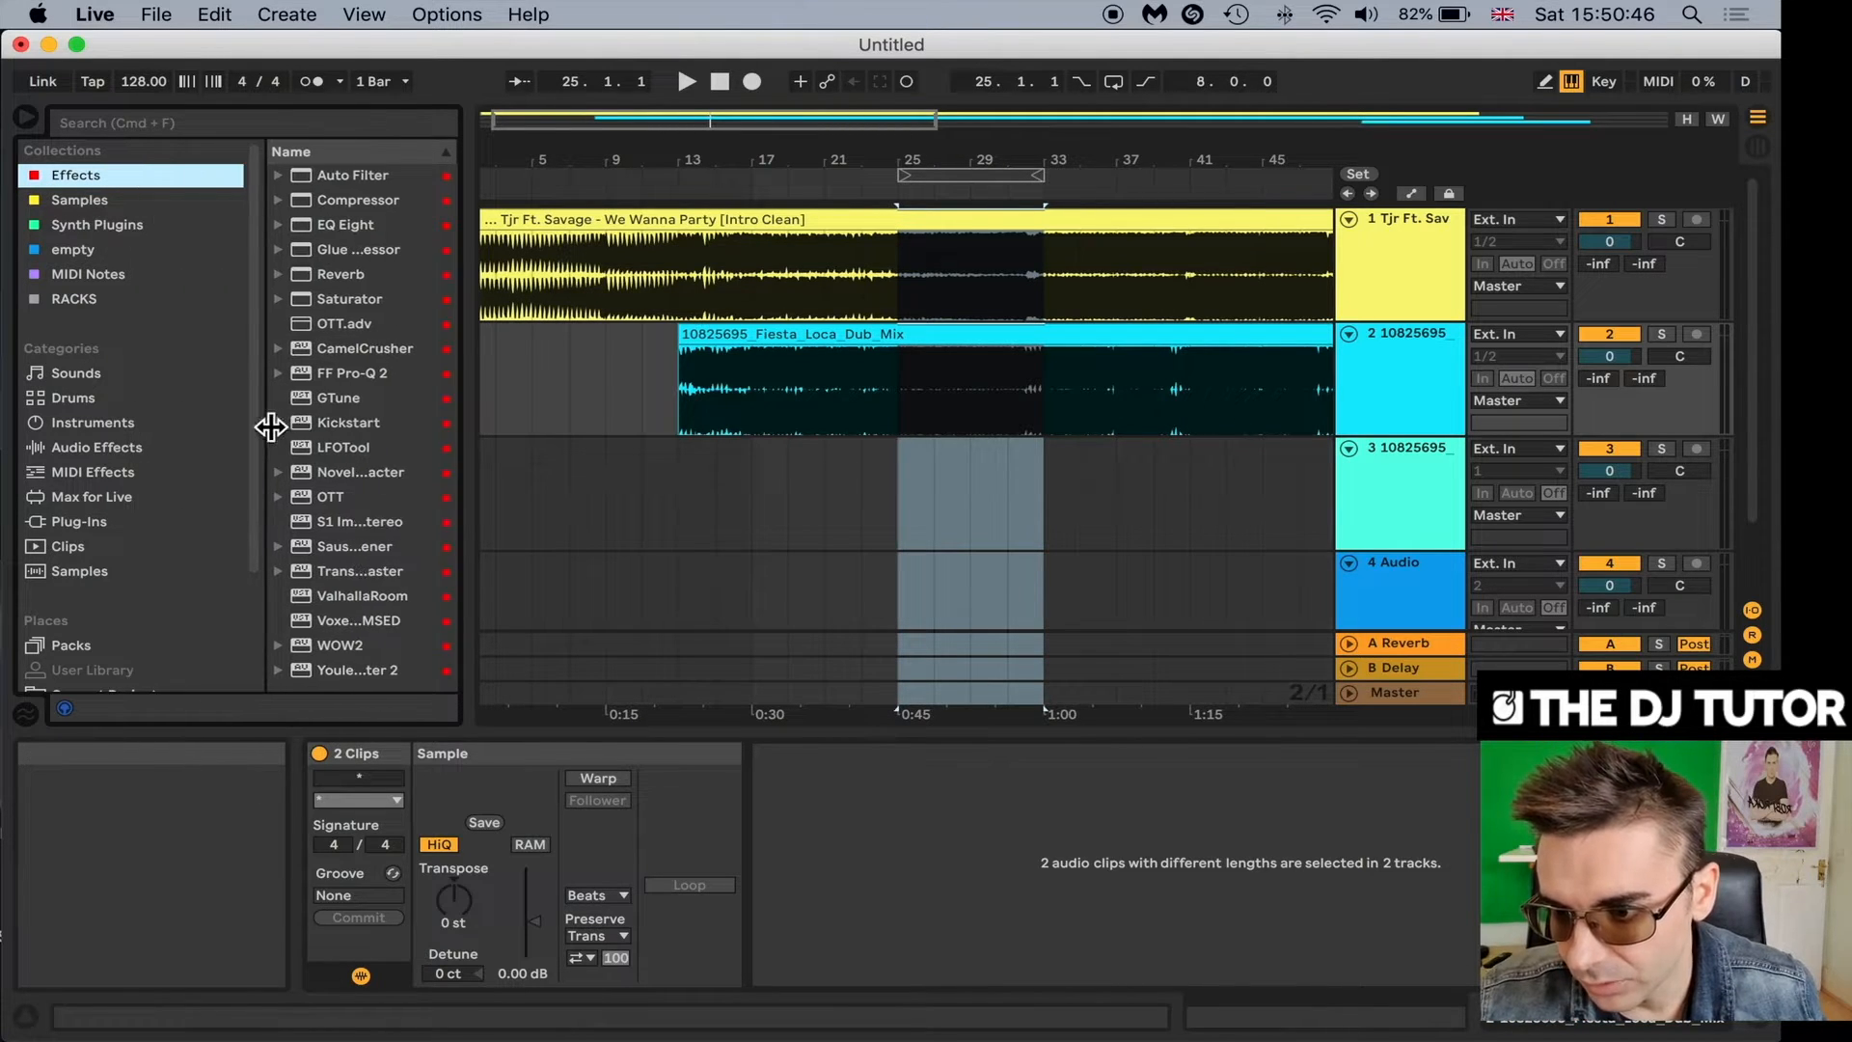
click(88, 444)
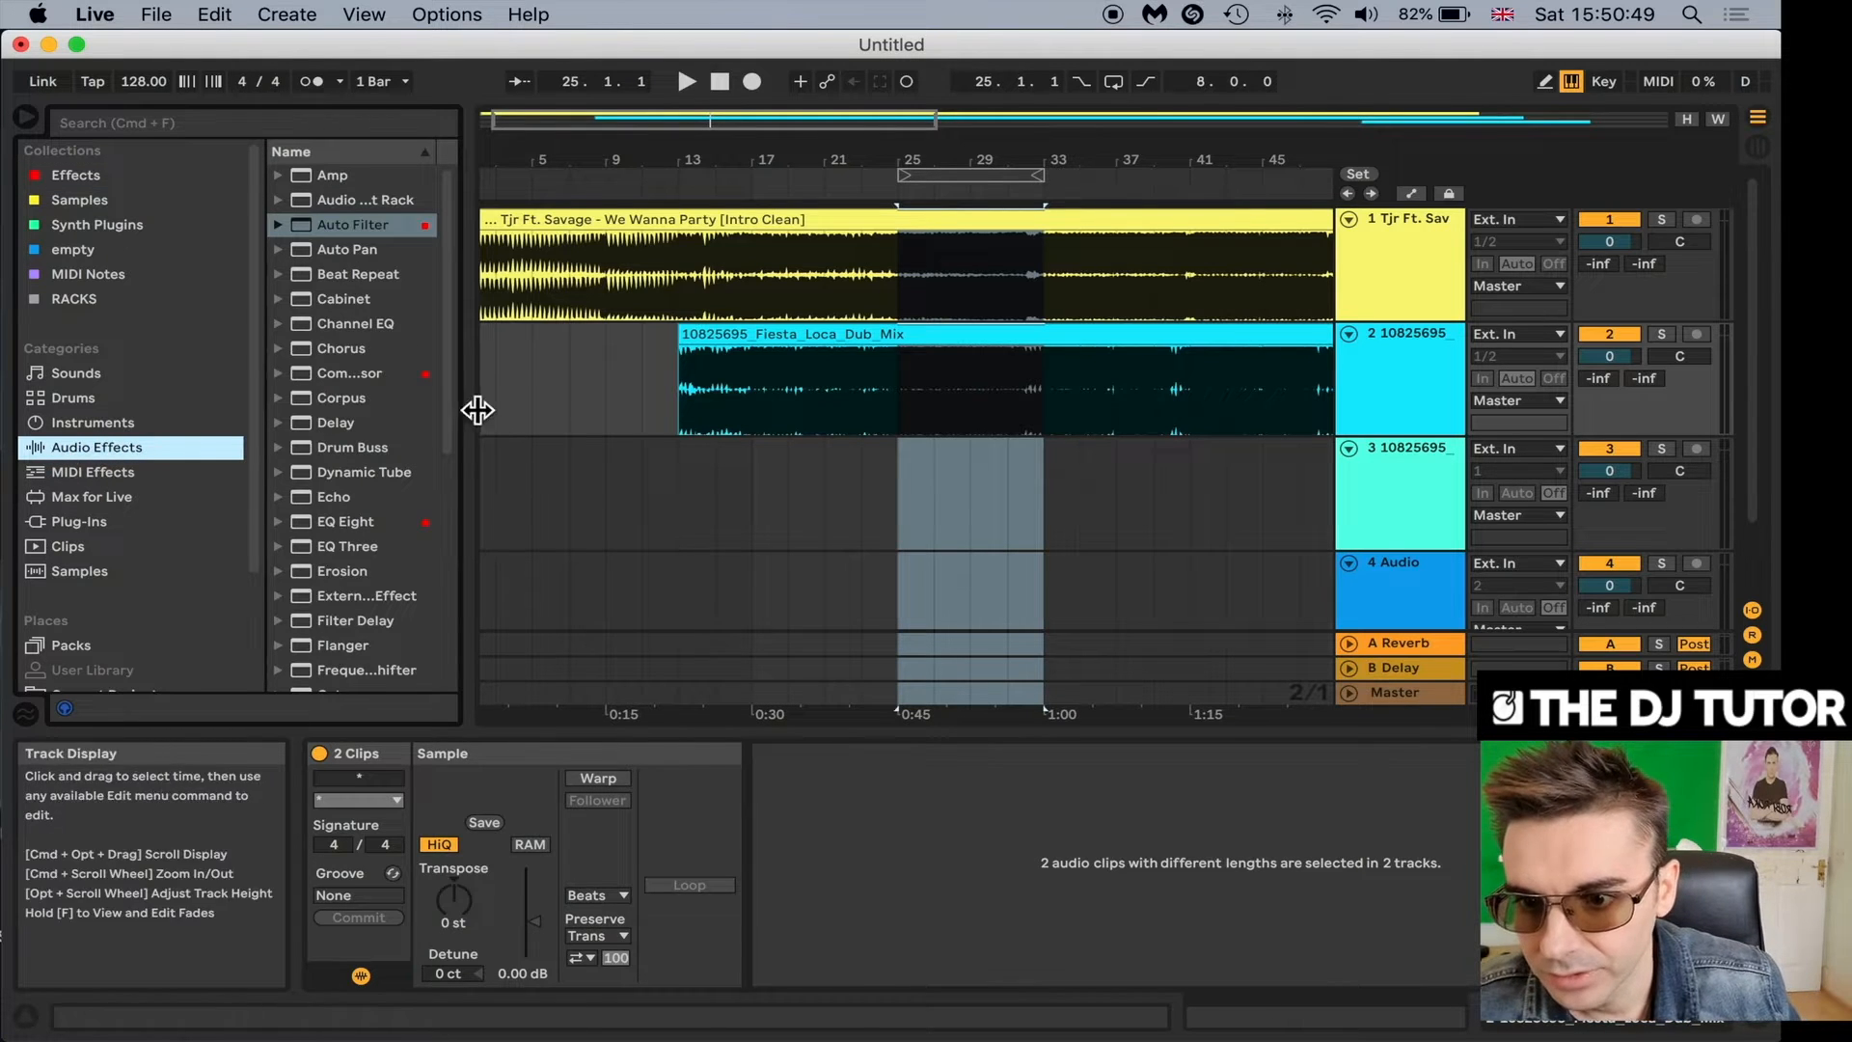
drag(473, 413, 622, 417)
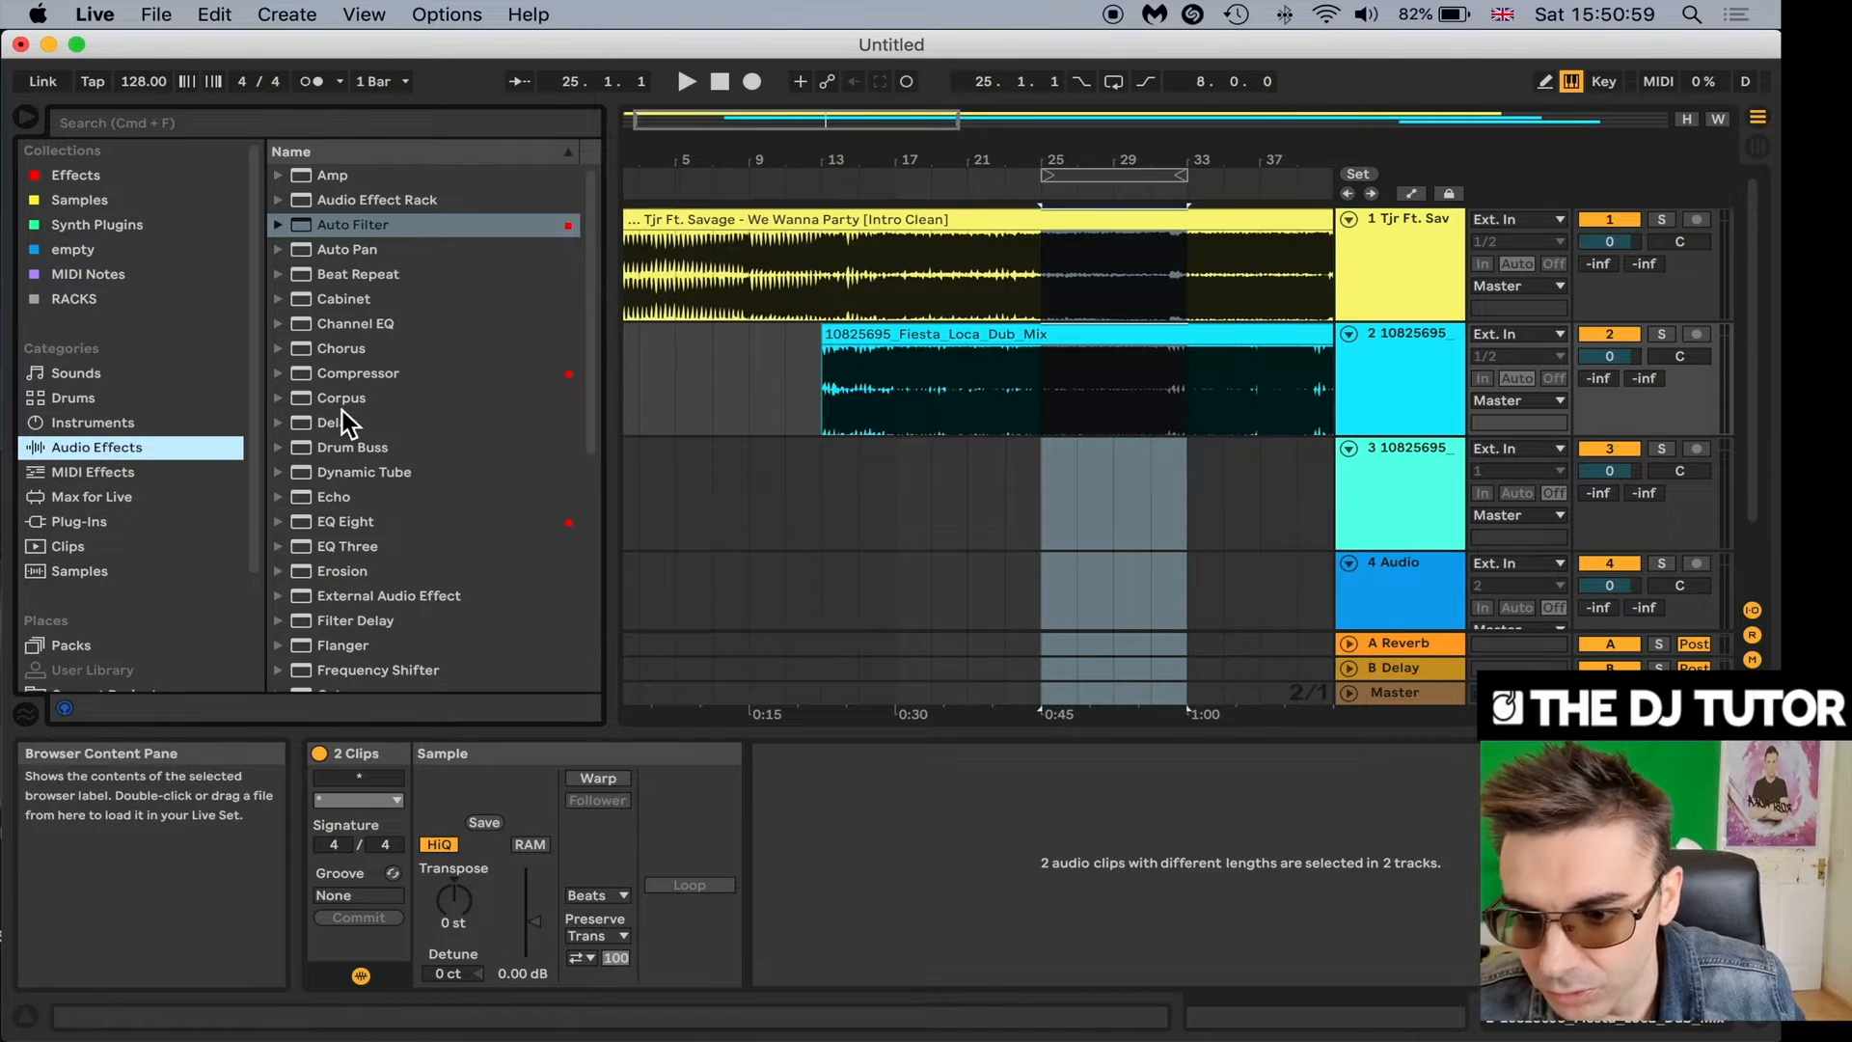
Find Auto Filter among the audio effects and add it to the second track, Fiesta Loca.
scroll(360, 384, down, 3)
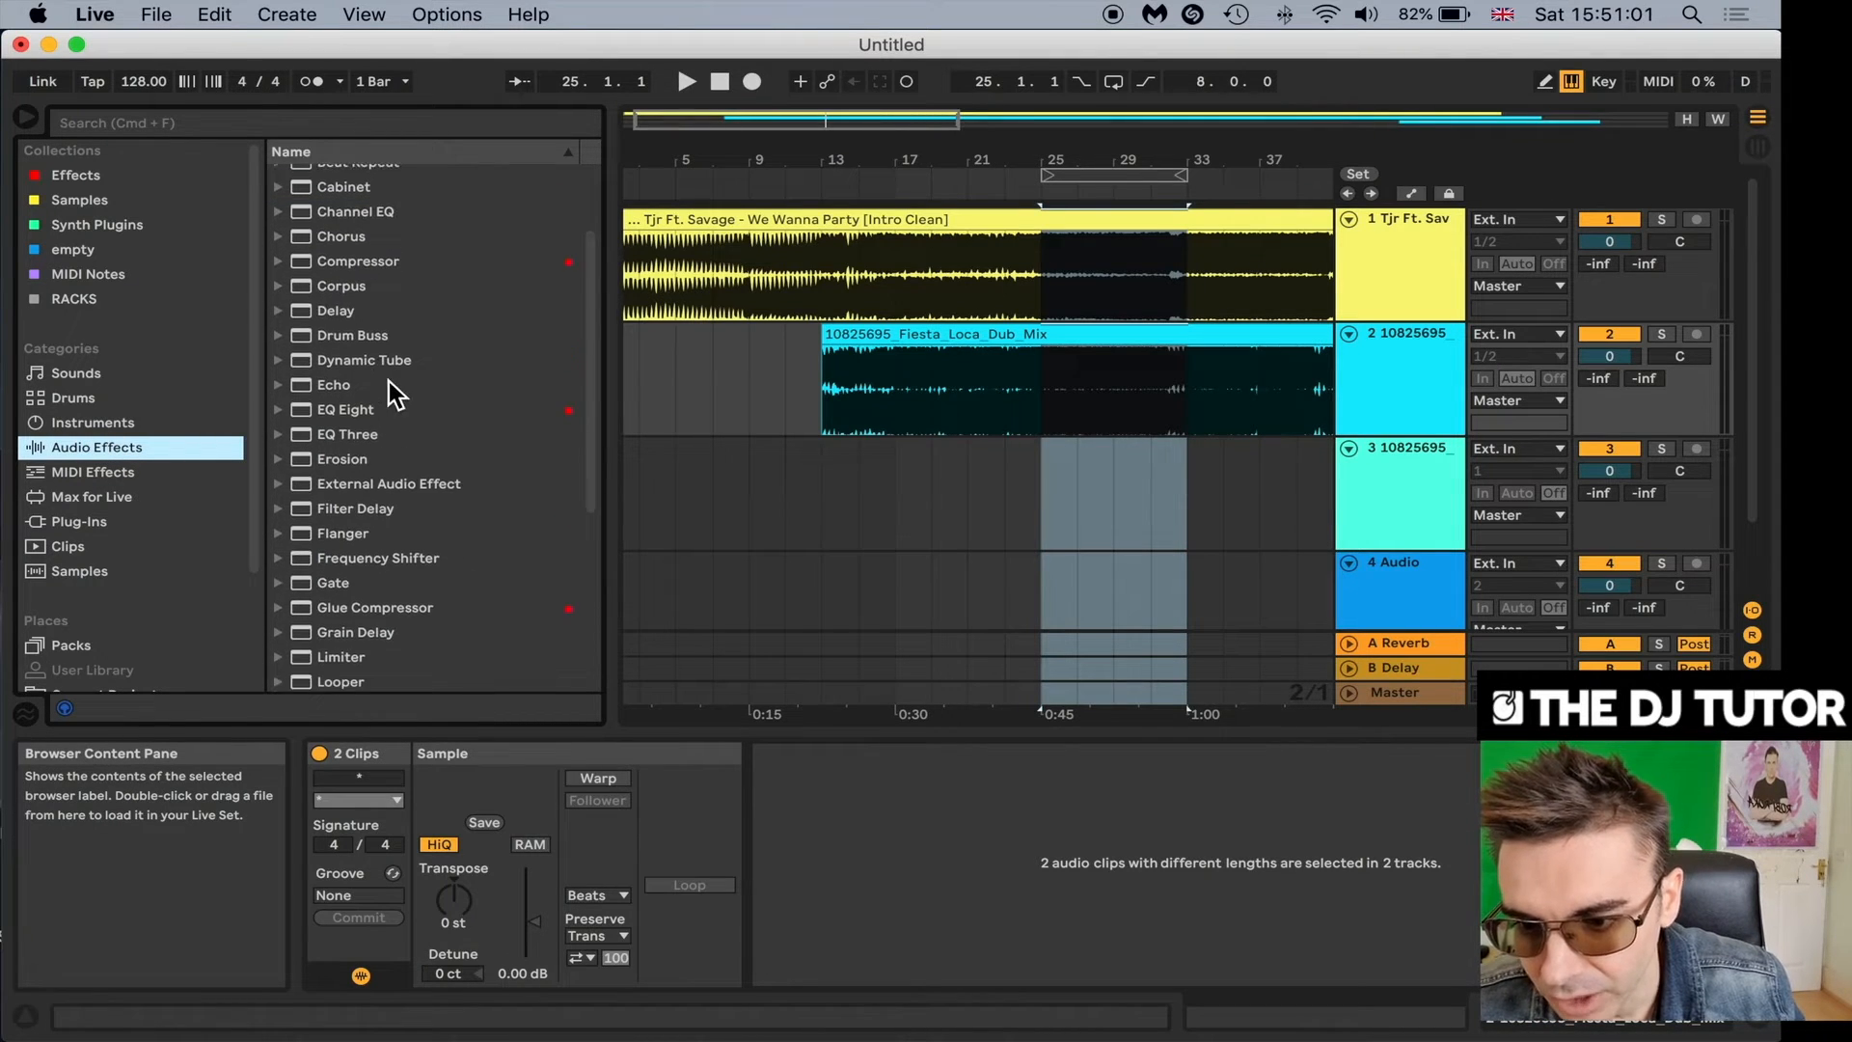
click(363, 442)
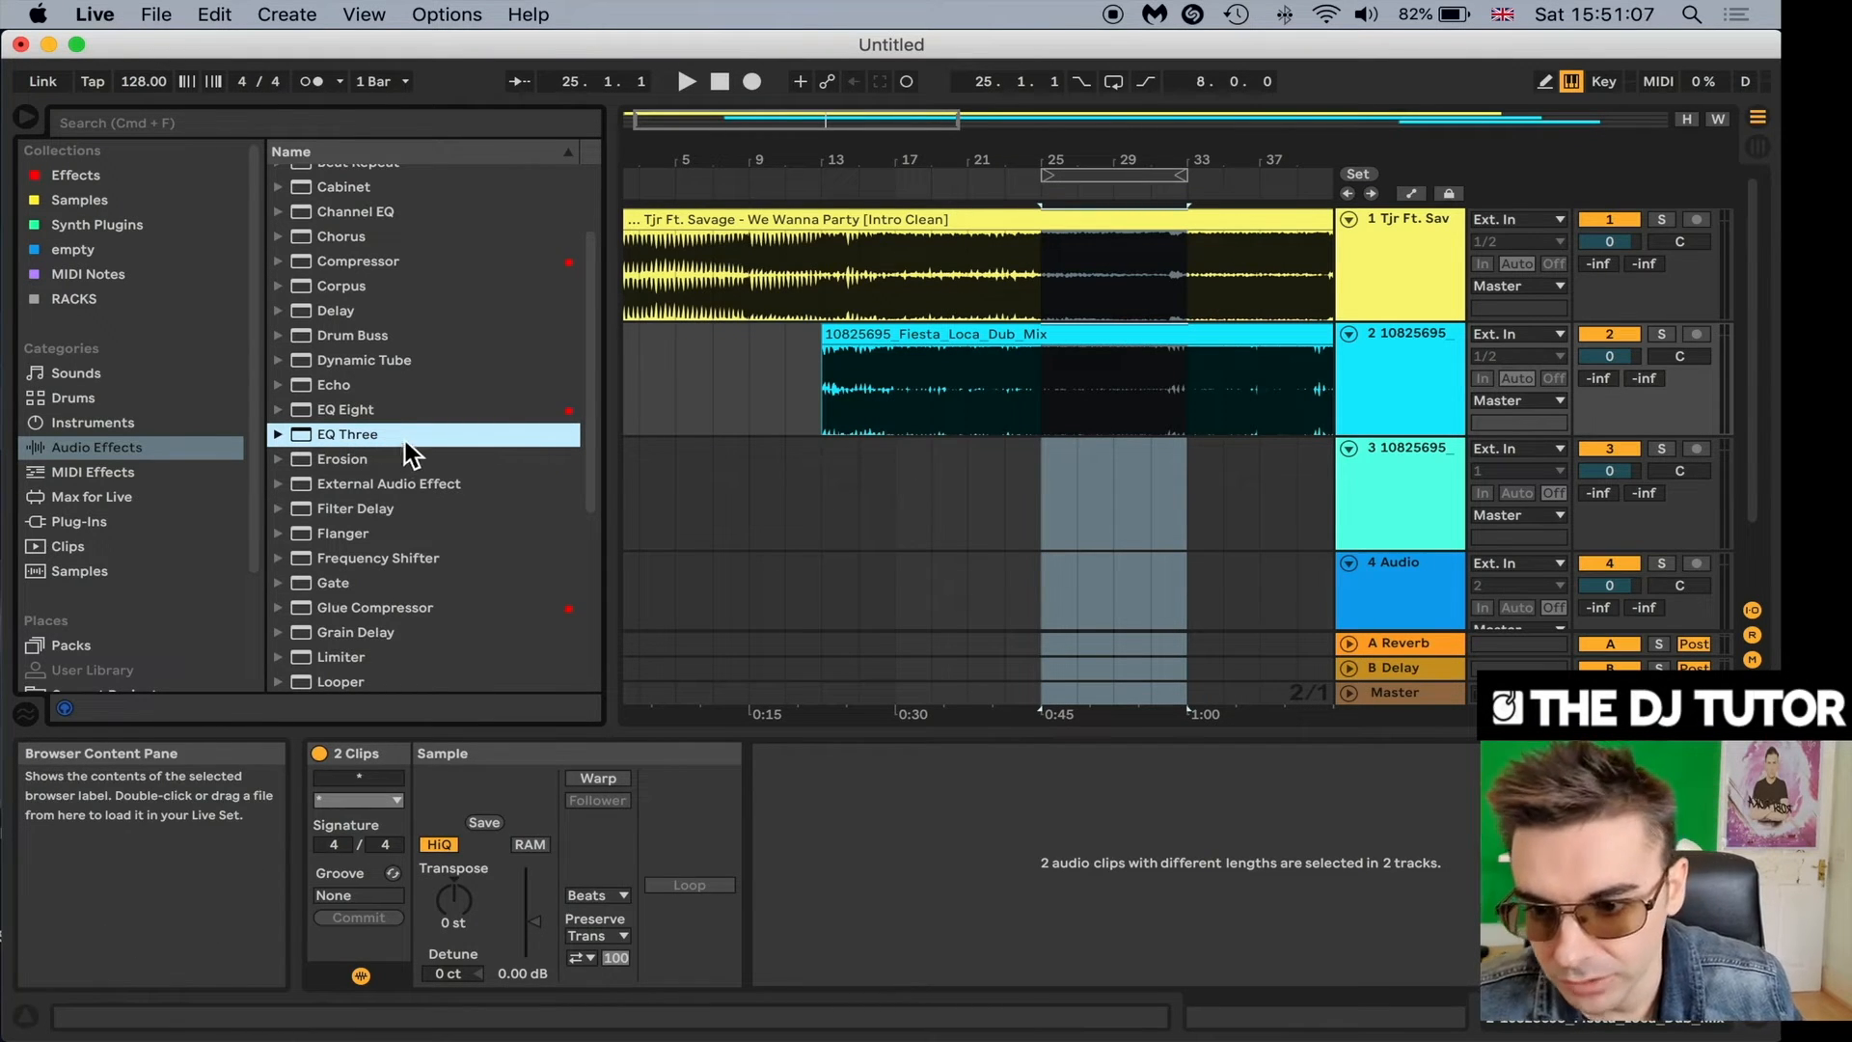
scroll(405, 435, up, 3)
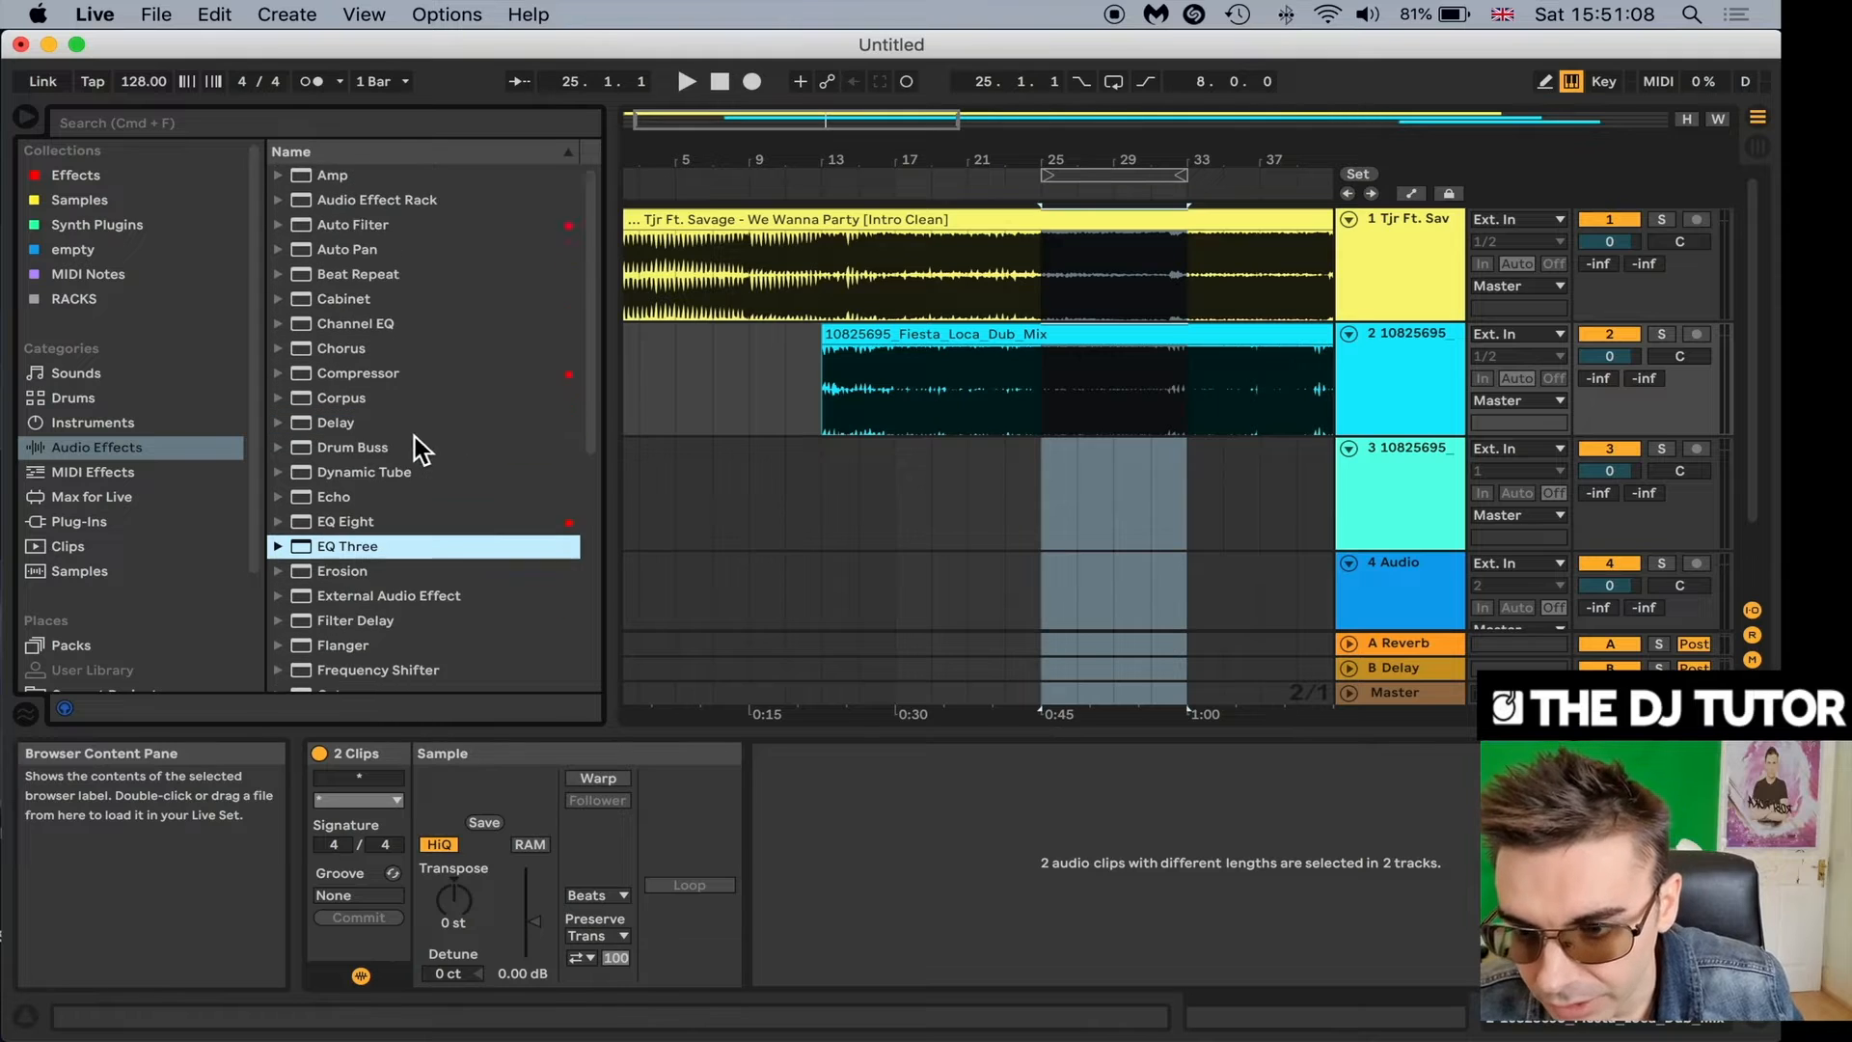
click(377, 226)
double_click(377, 225)
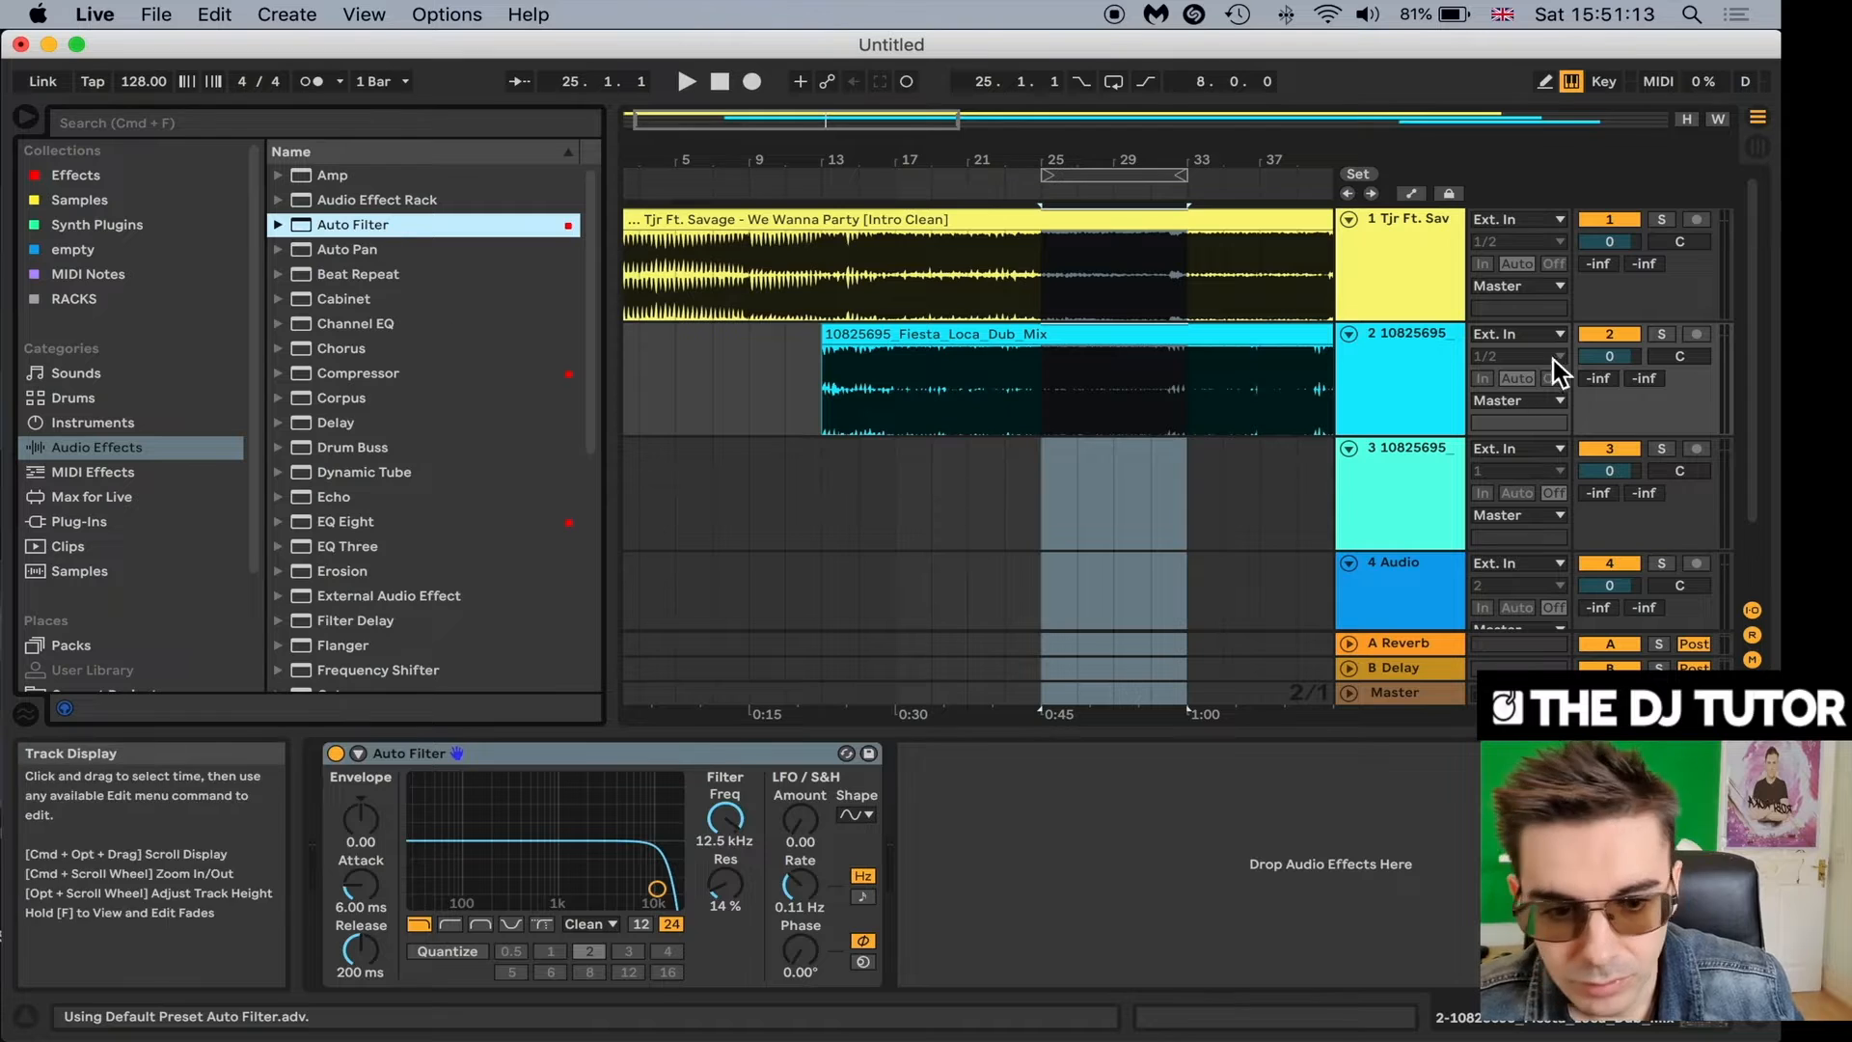
Add an Auto Filter to the first track, We Wanna Party, and check the devices on both tracks.
click(1403, 328)
click(1412, 218)
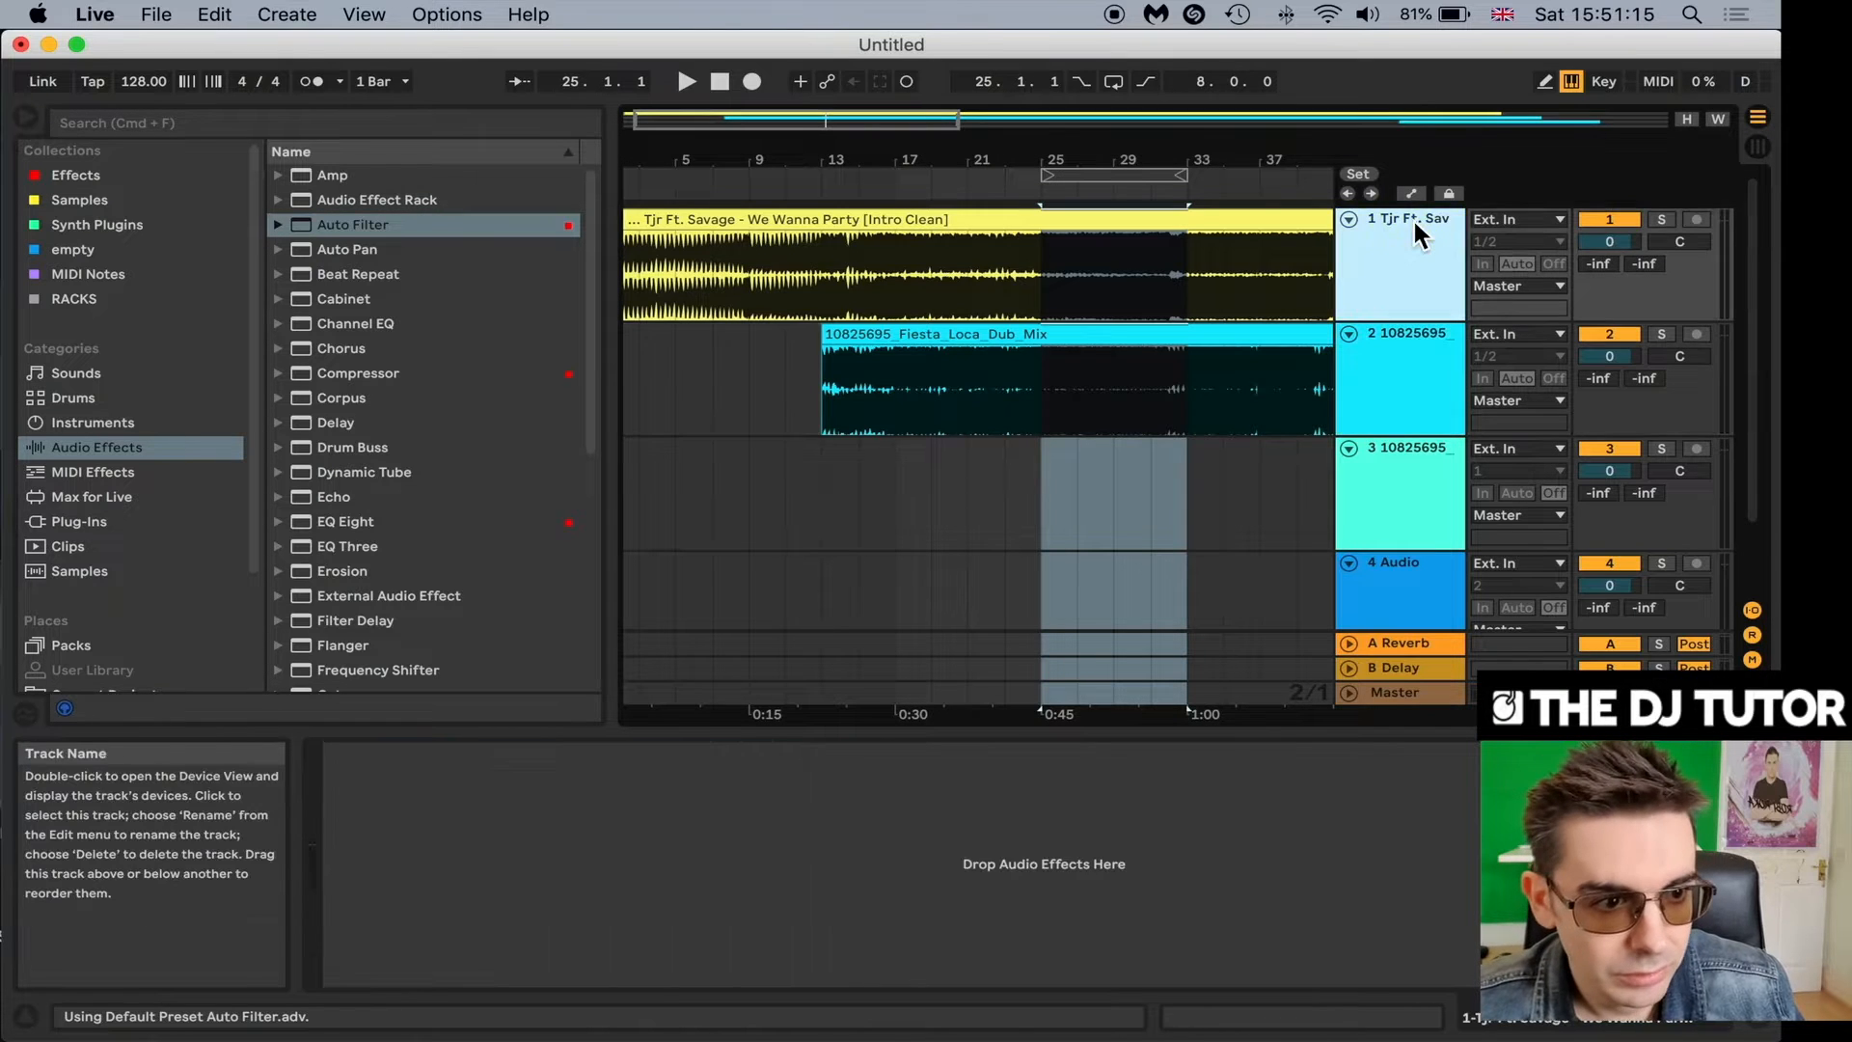
double_click(363, 224)
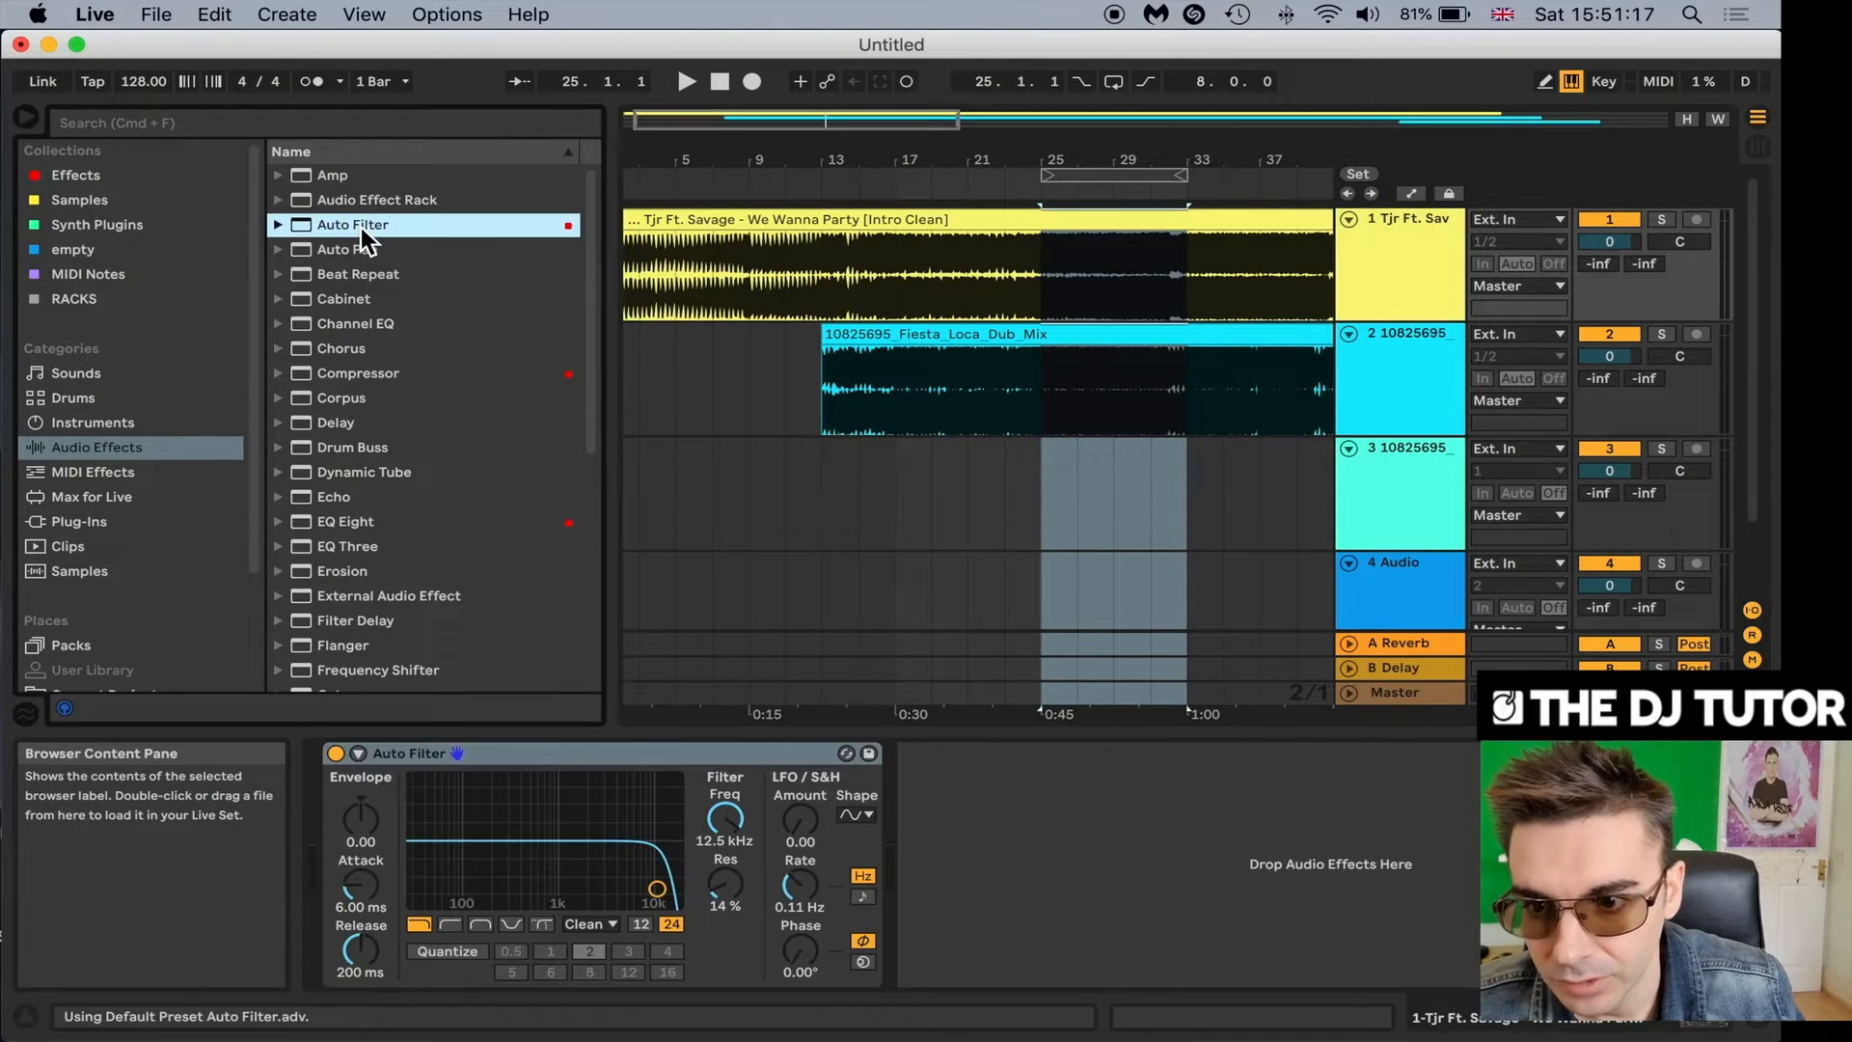
click(1407, 232)
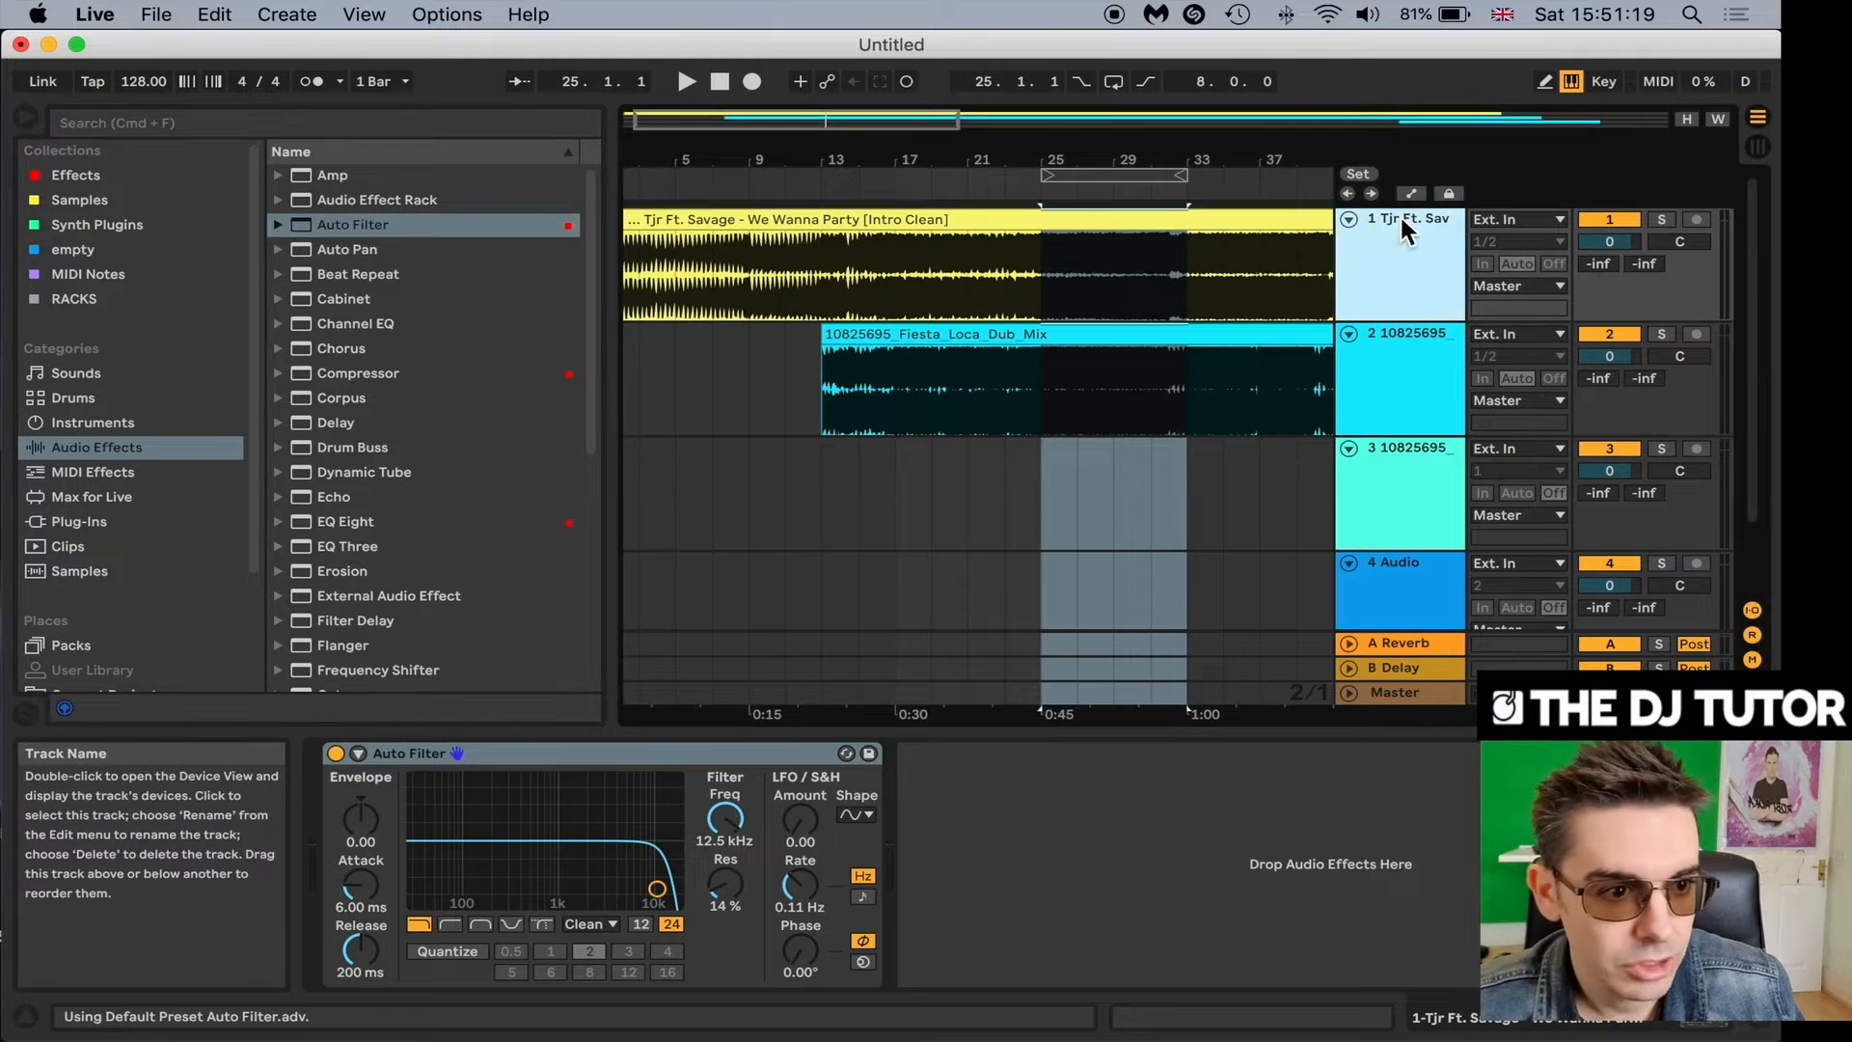
click(1397, 340)
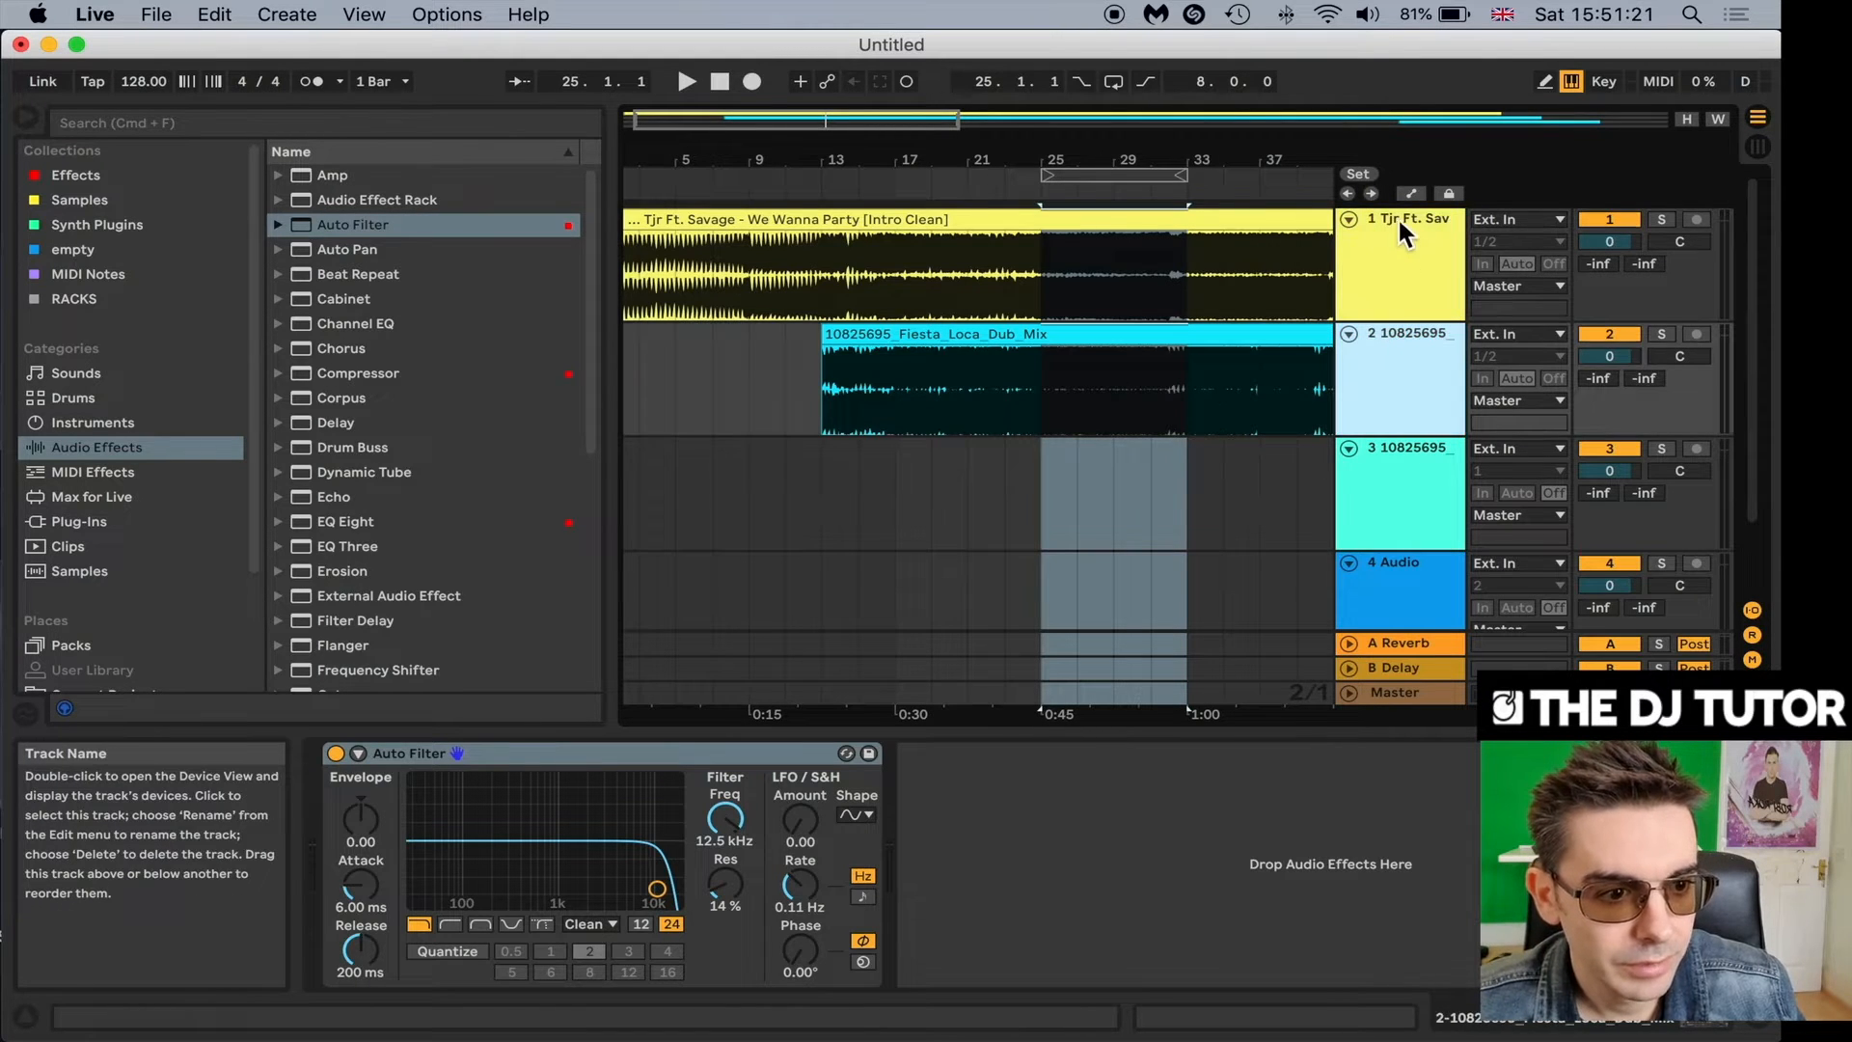
click(1403, 226)
click(1408, 331)
click(1413, 217)
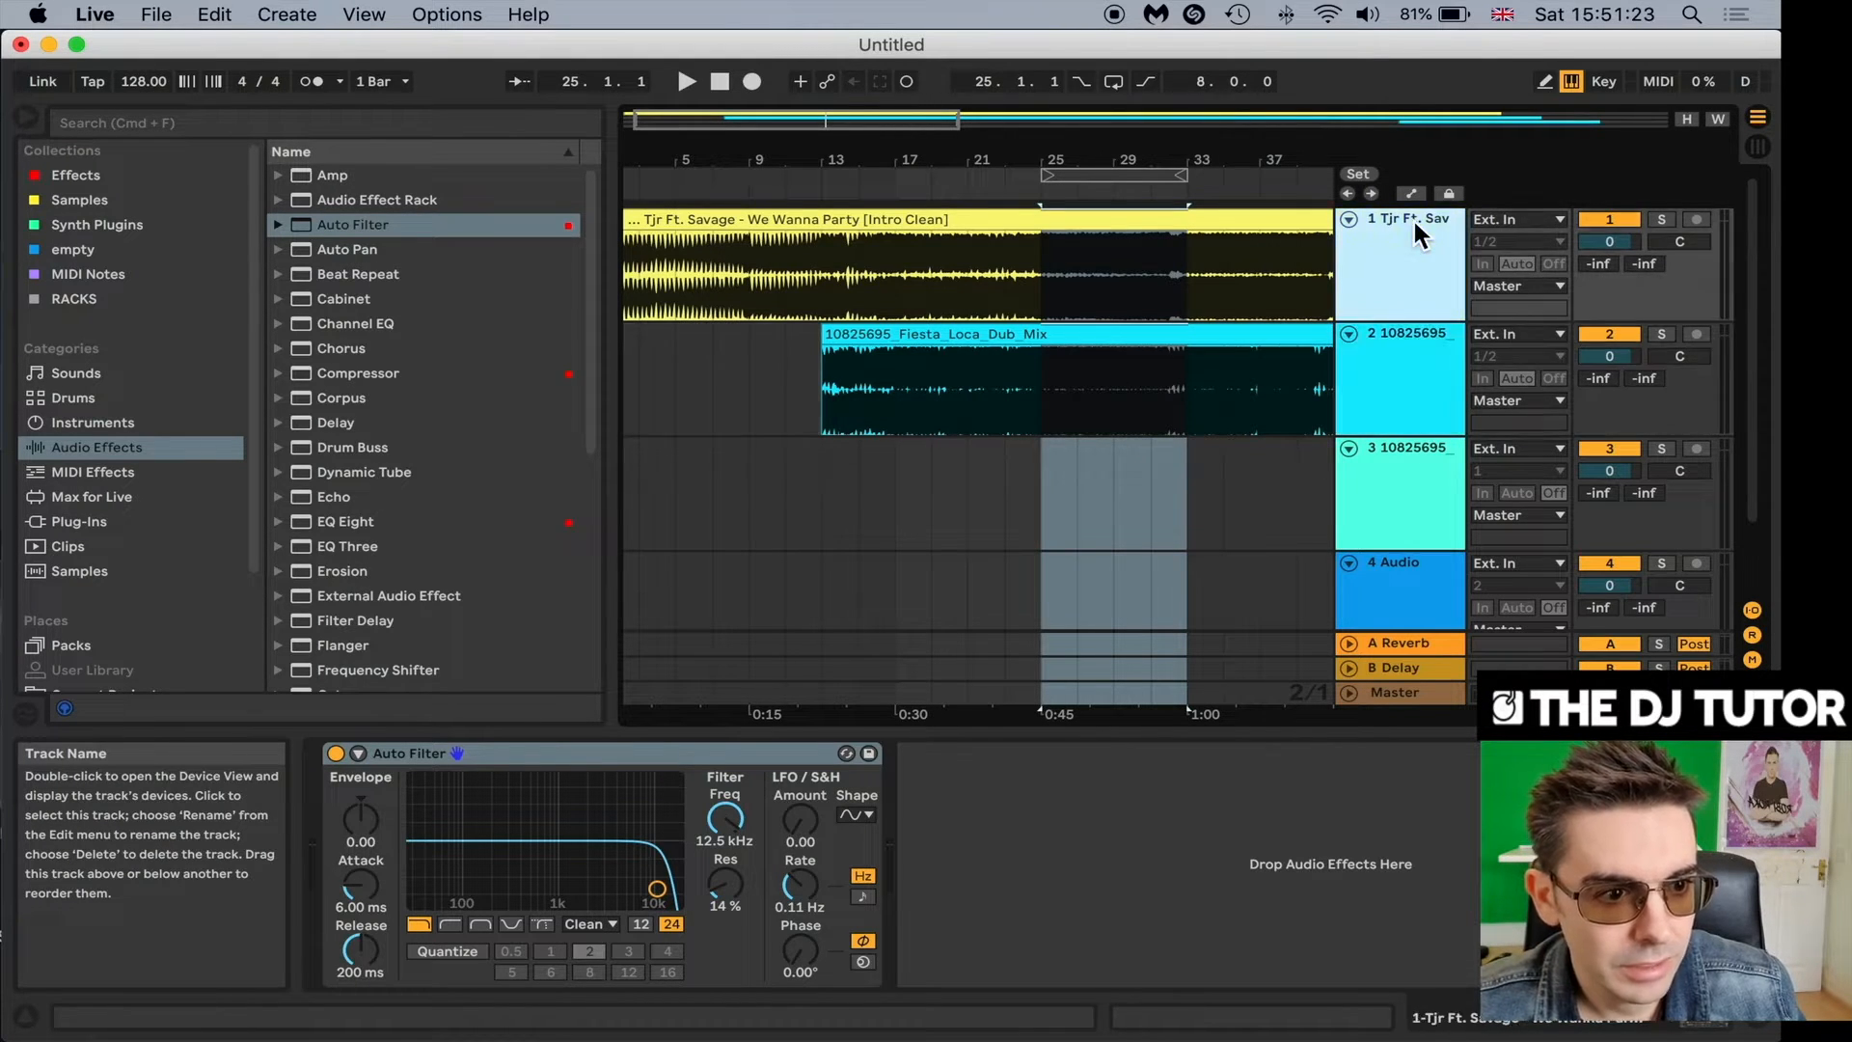
Solo We Wanna Party and listen to it from bar 25 through its low-pass Auto Filter.
click(1659, 220)
key(space)
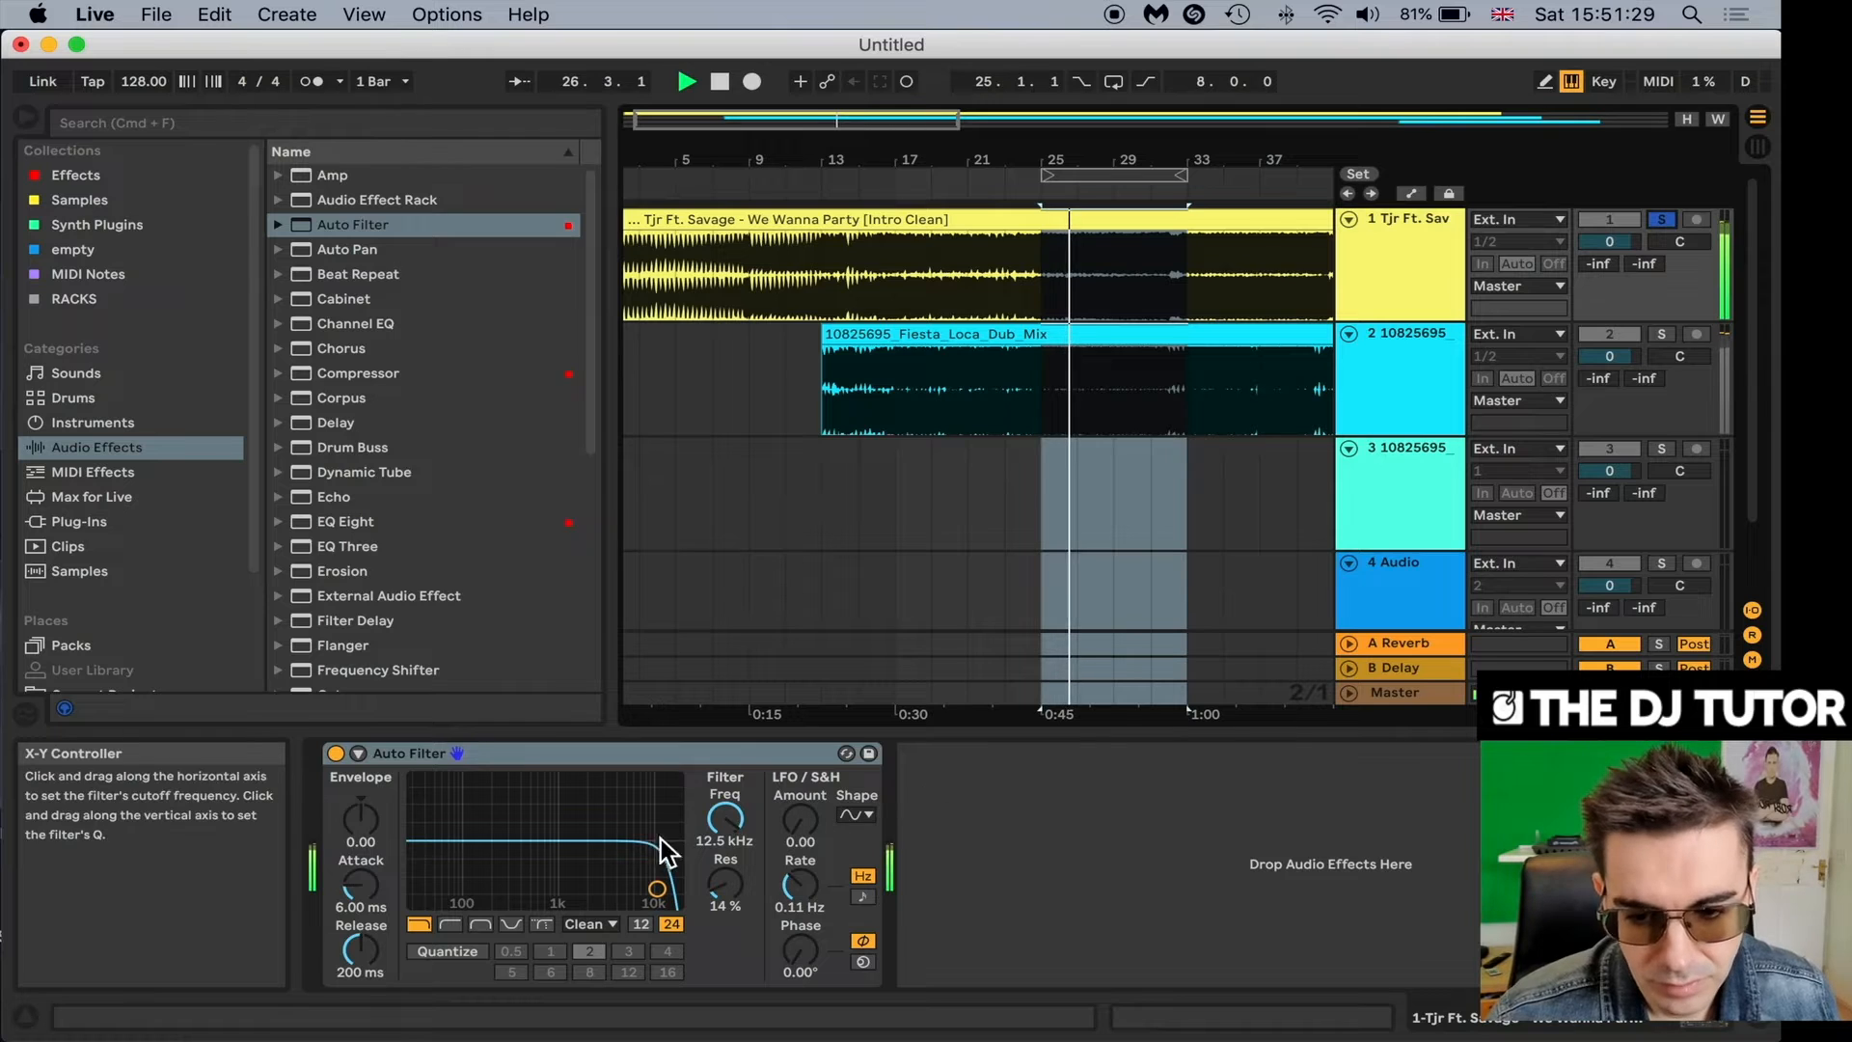
key(space)
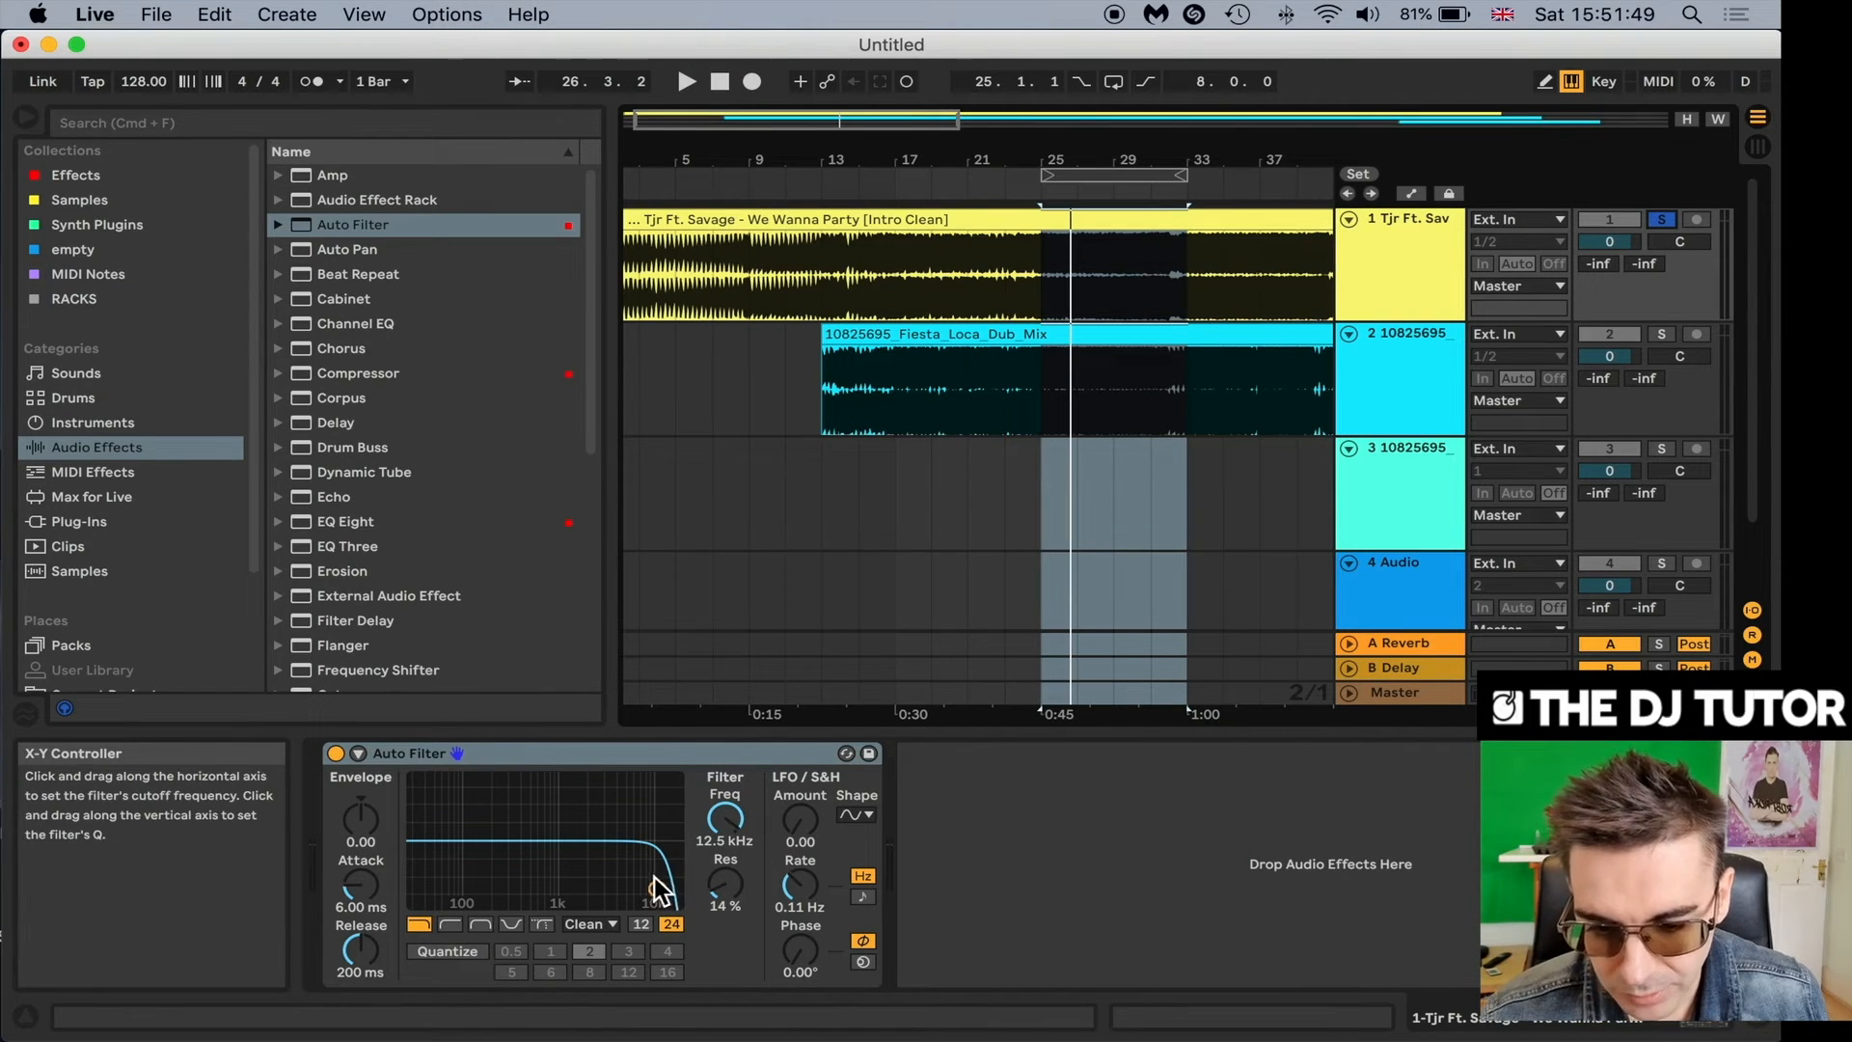
Switch the first track's Auto Filter to high-pass and play the track from bar 25.
click(450, 923)
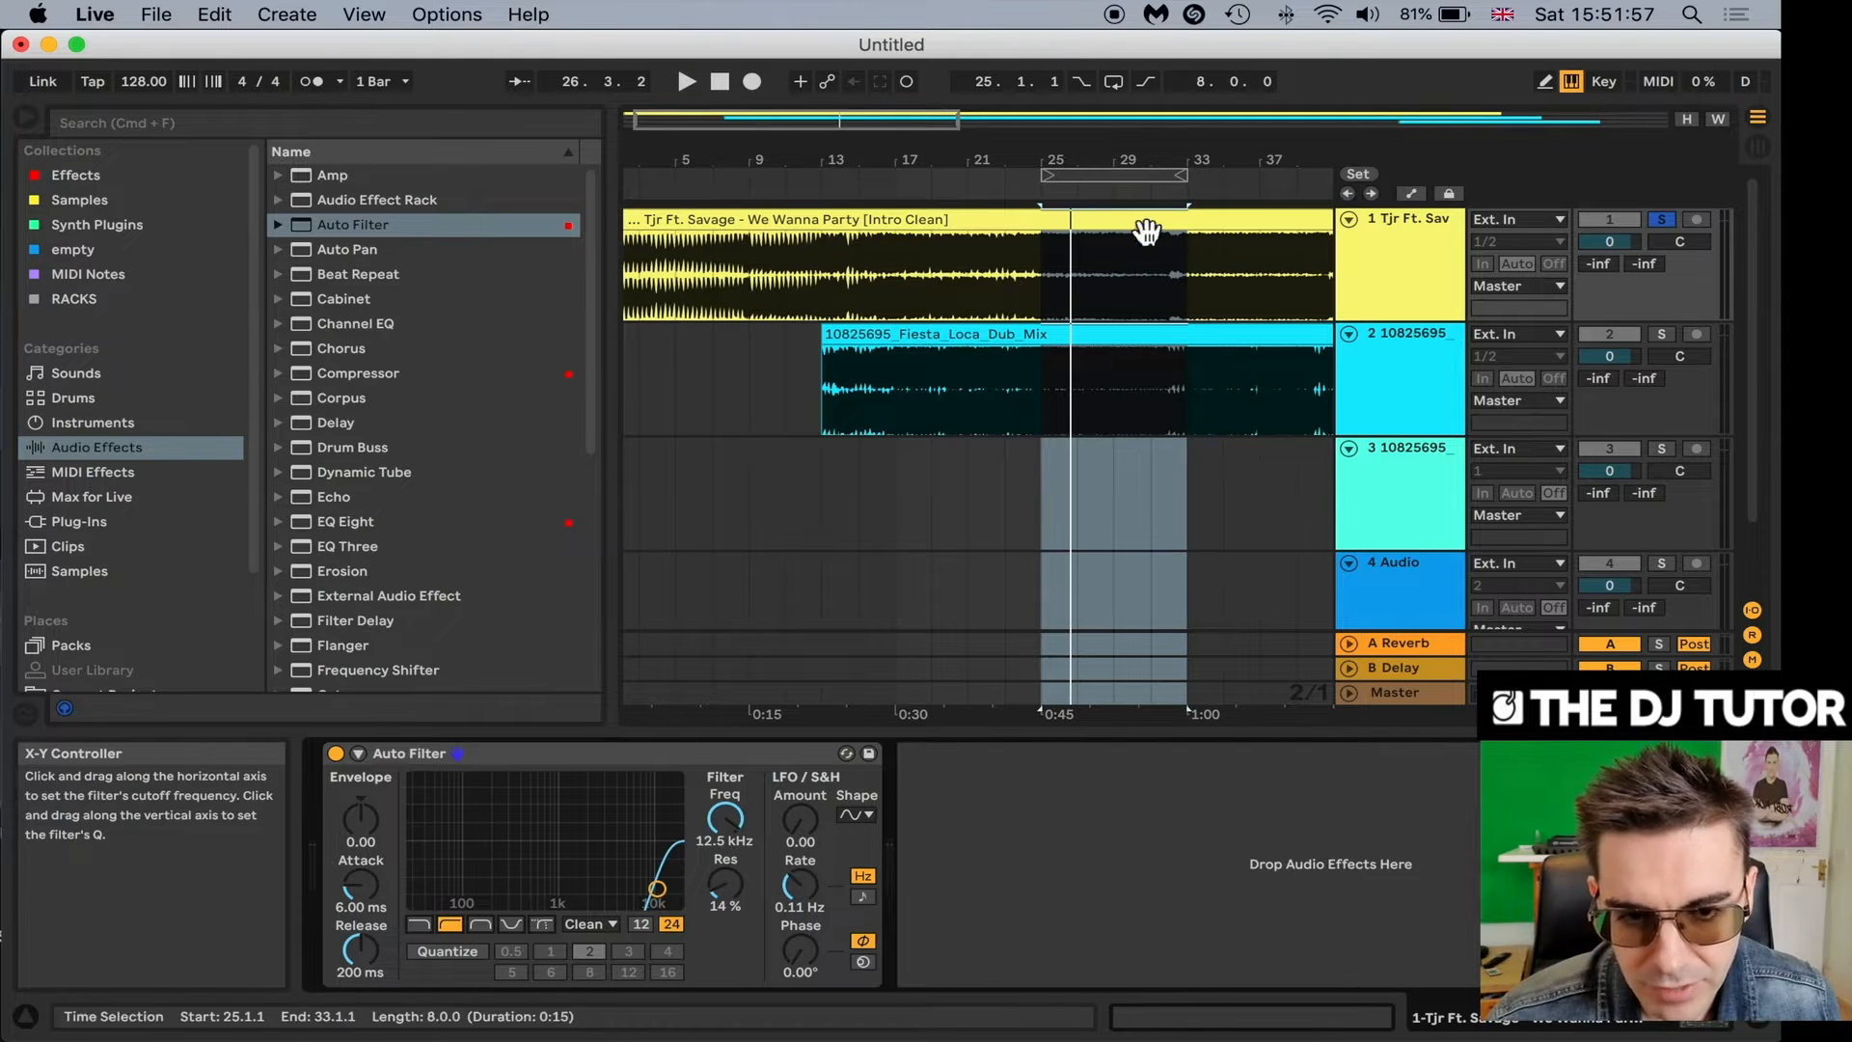
click(1106, 179)
key(space)
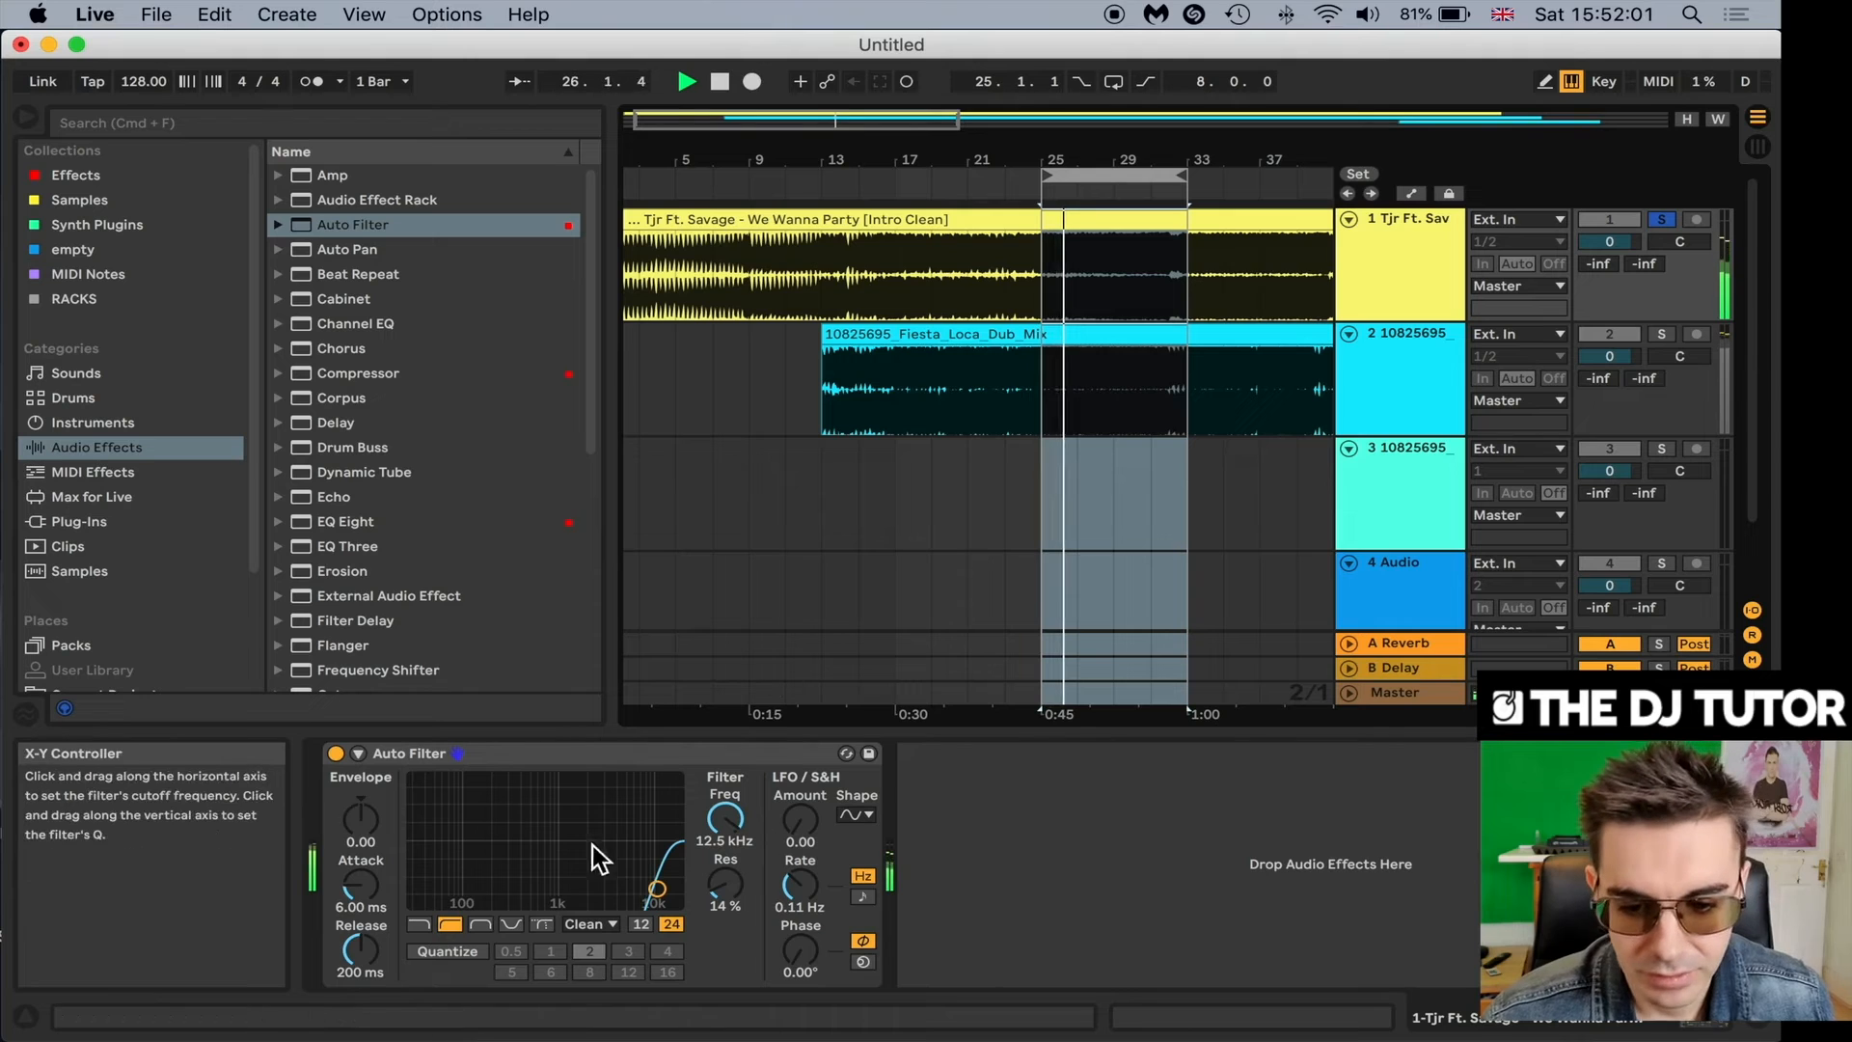
key(space)
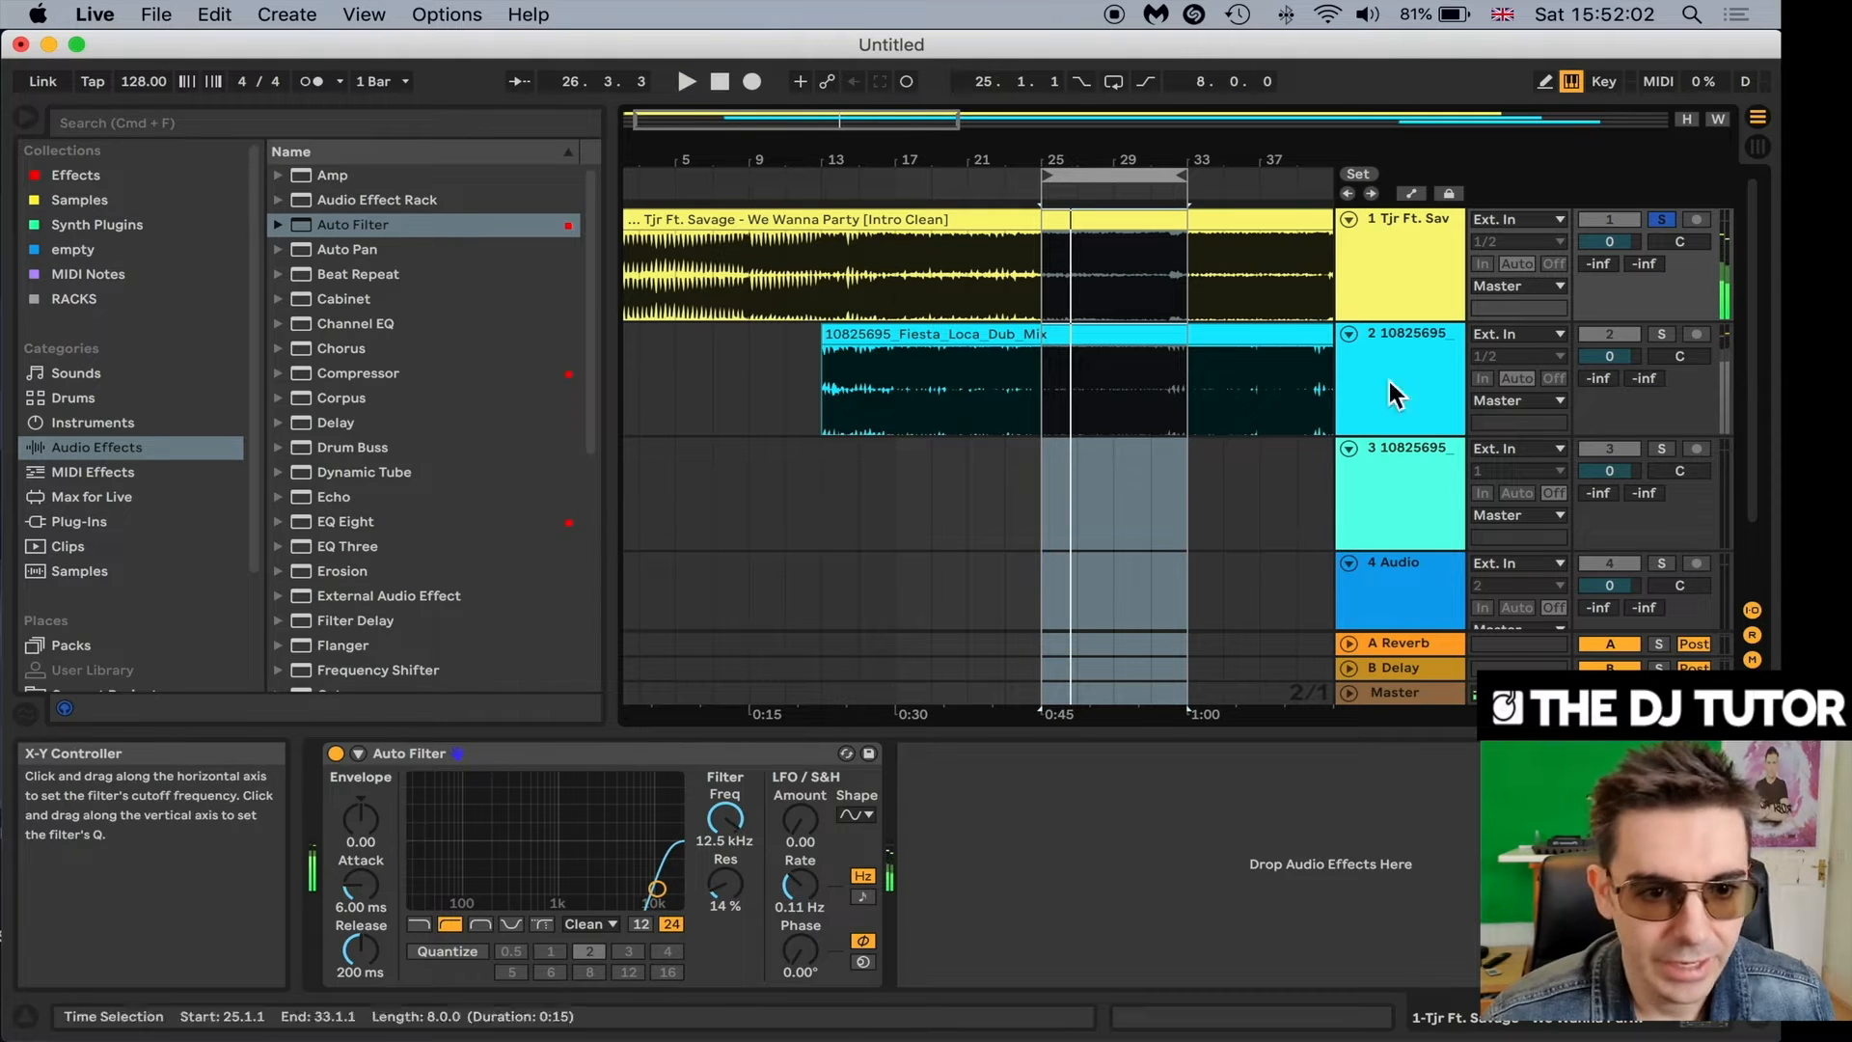
Show track automation and choose the Auto Filter frequency as the first track's envelope.
click(1414, 195)
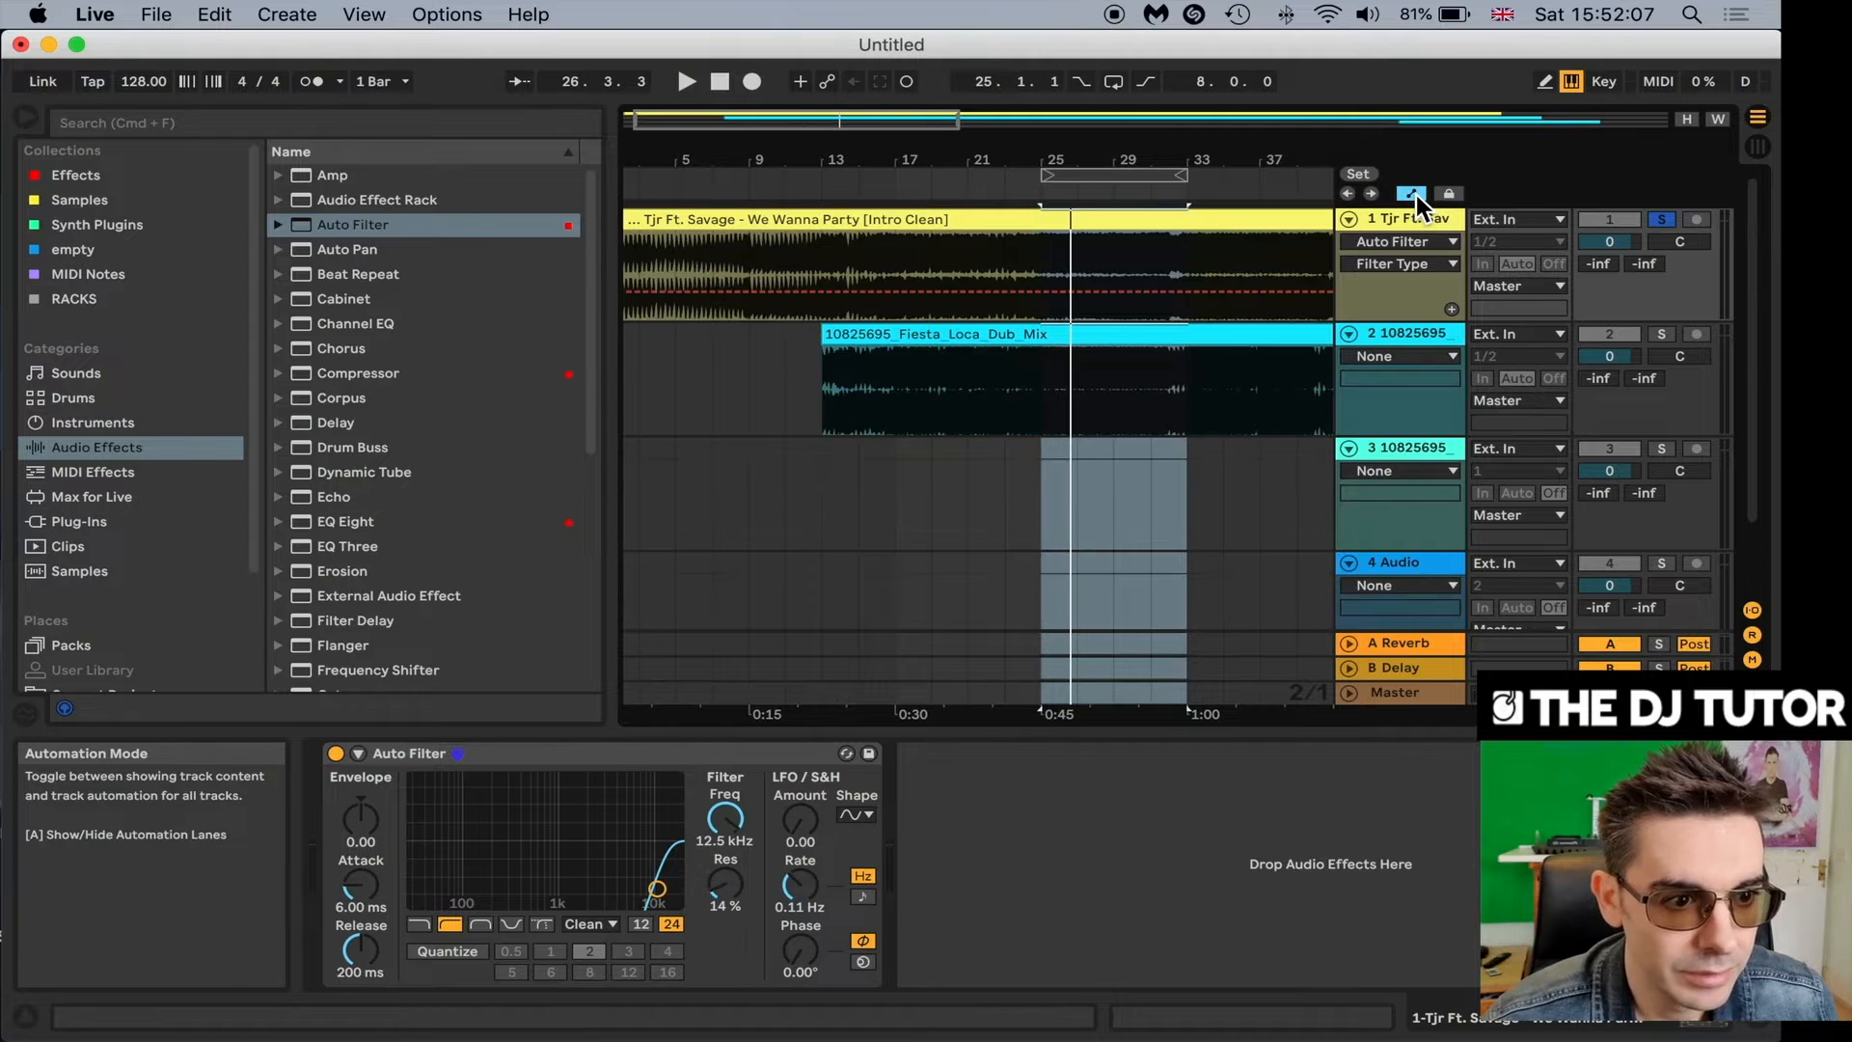
click(1404, 238)
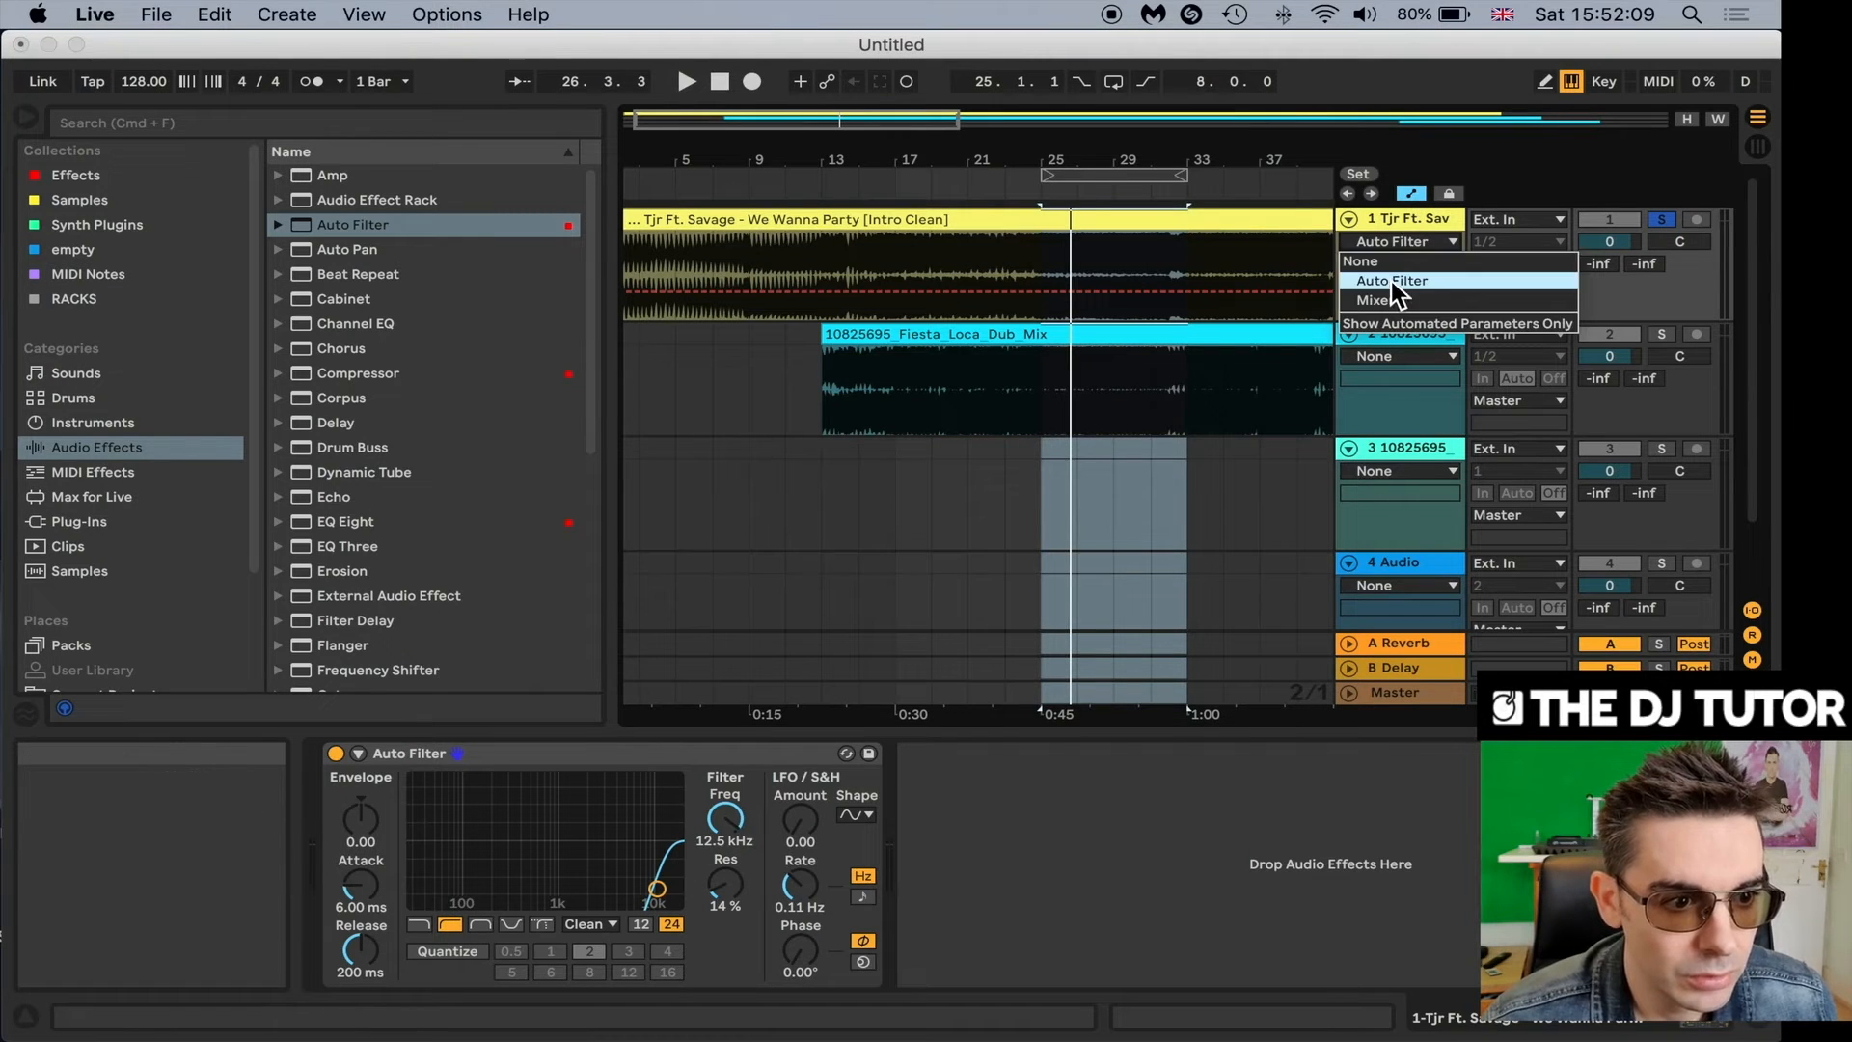
click(1391, 280)
click(1409, 267)
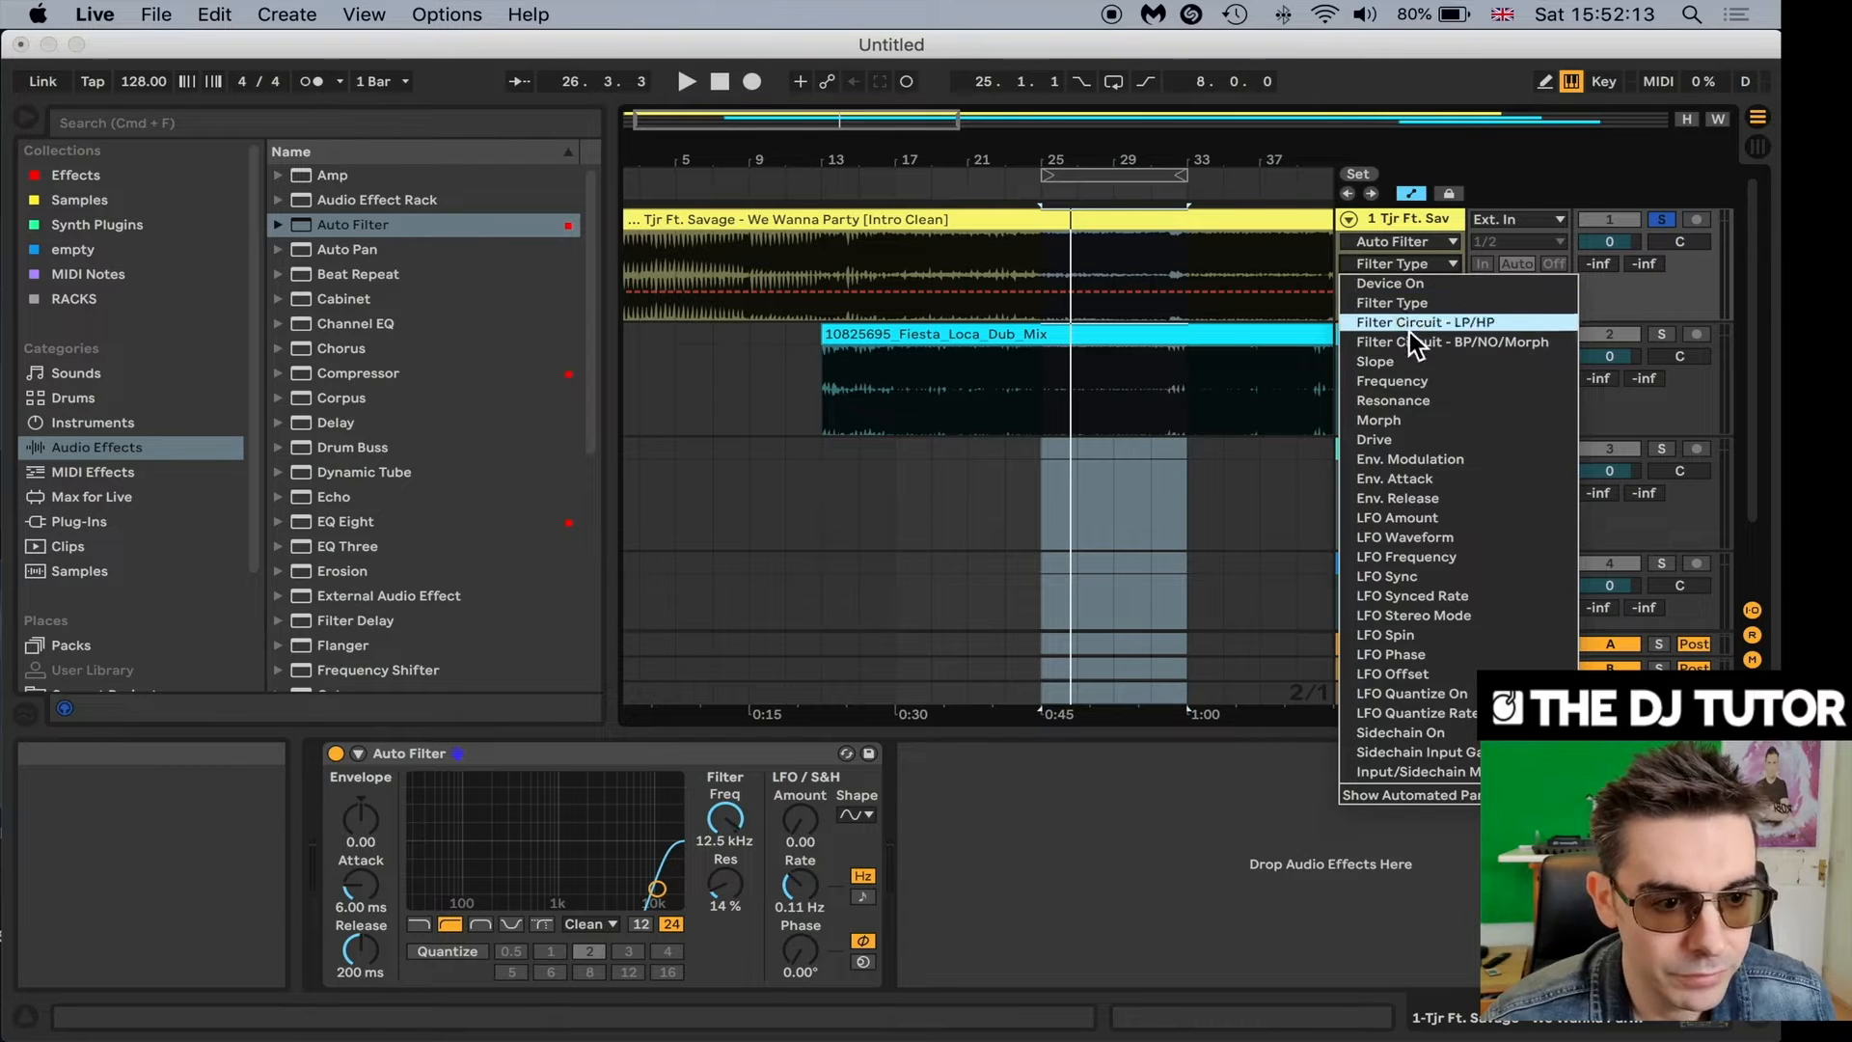
click(1385, 380)
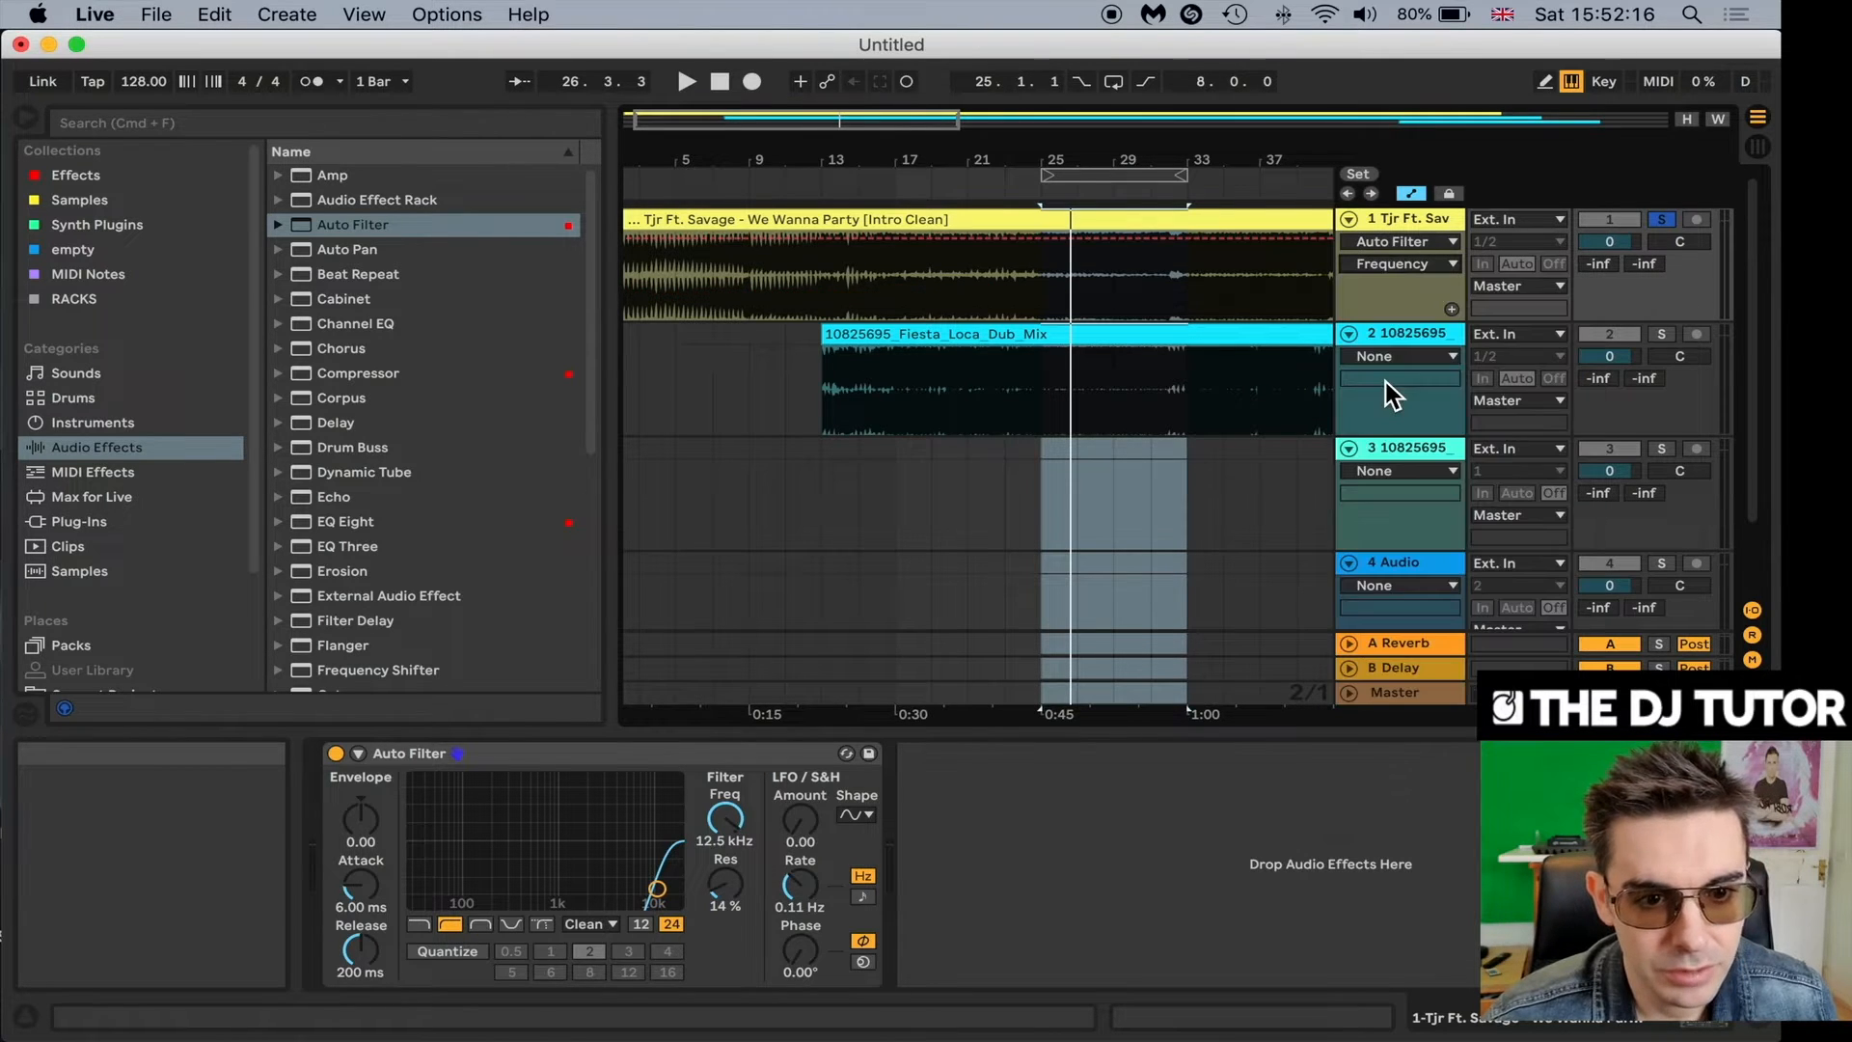
Automate the first track's filter frequency to rise from 26 Hz at bar 25 to 12.5 kHz at bar 31, and play from bar 21.
click(1148, 246)
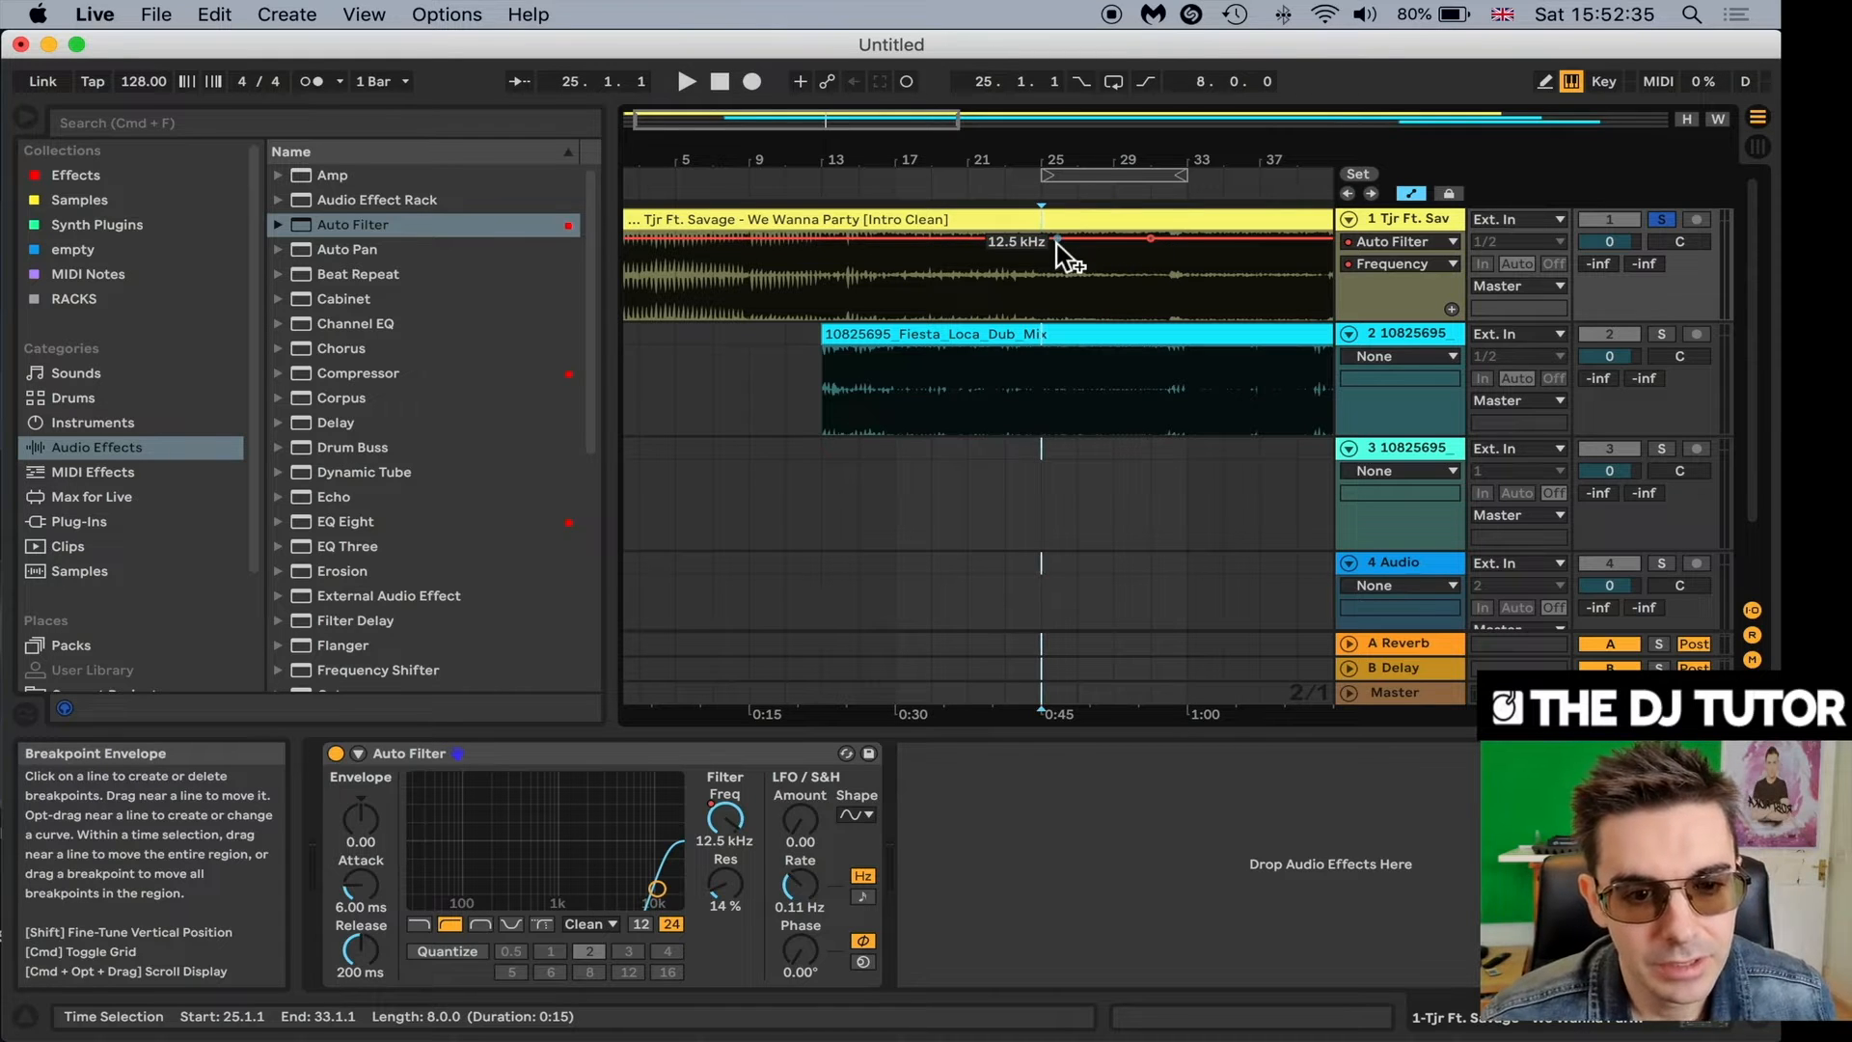
drag(1056, 243, 1058, 318)
click(970, 274)
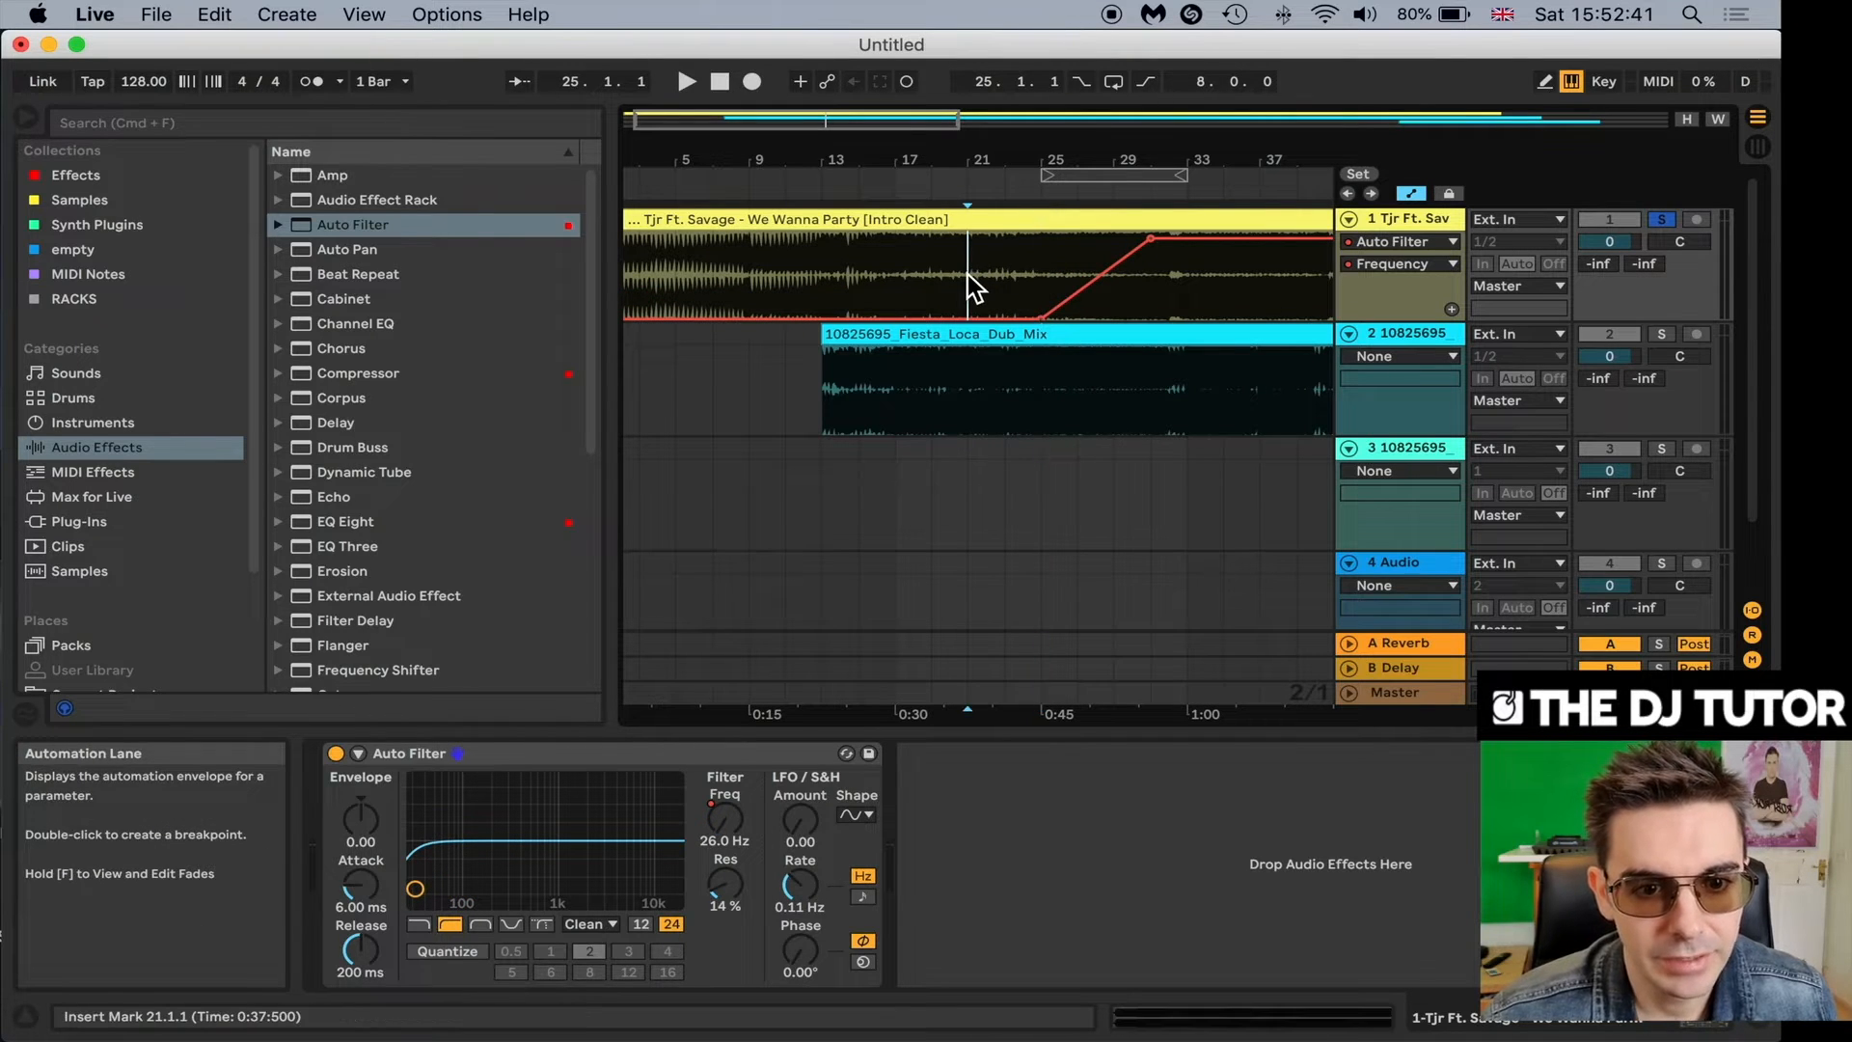
key(space)
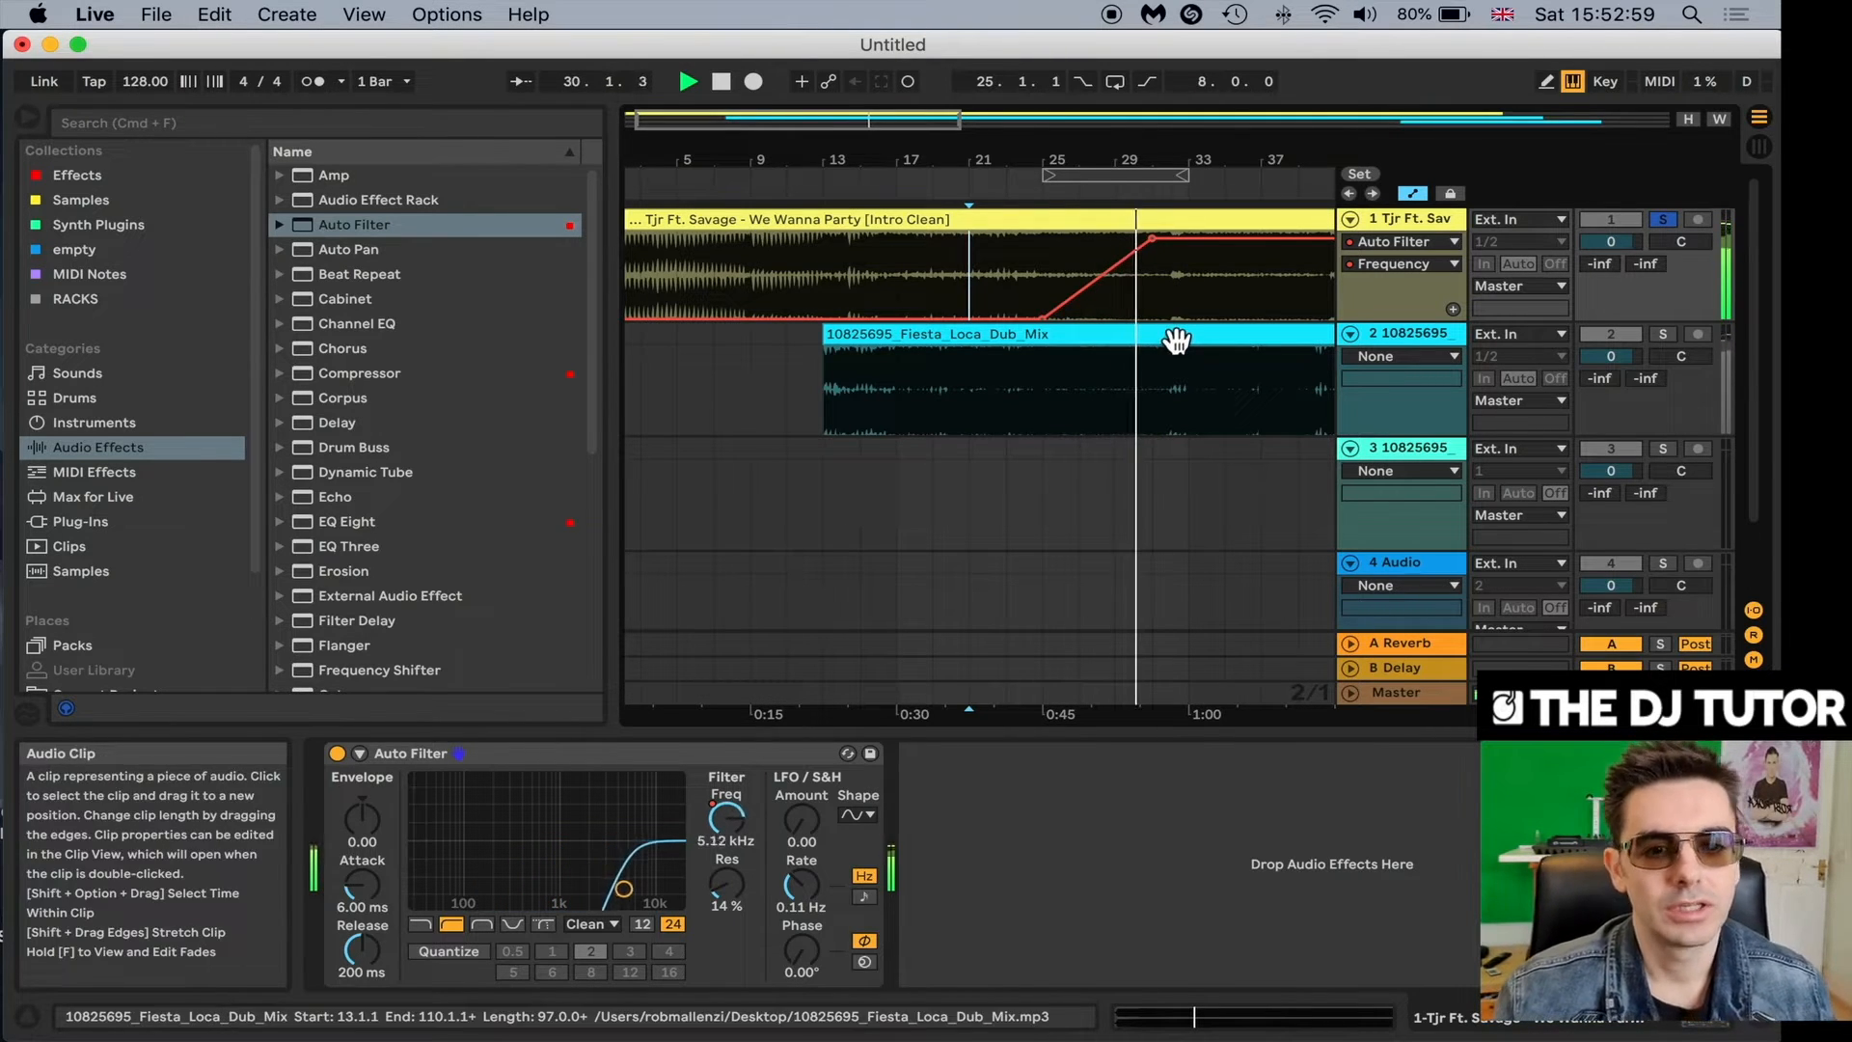
key(space)
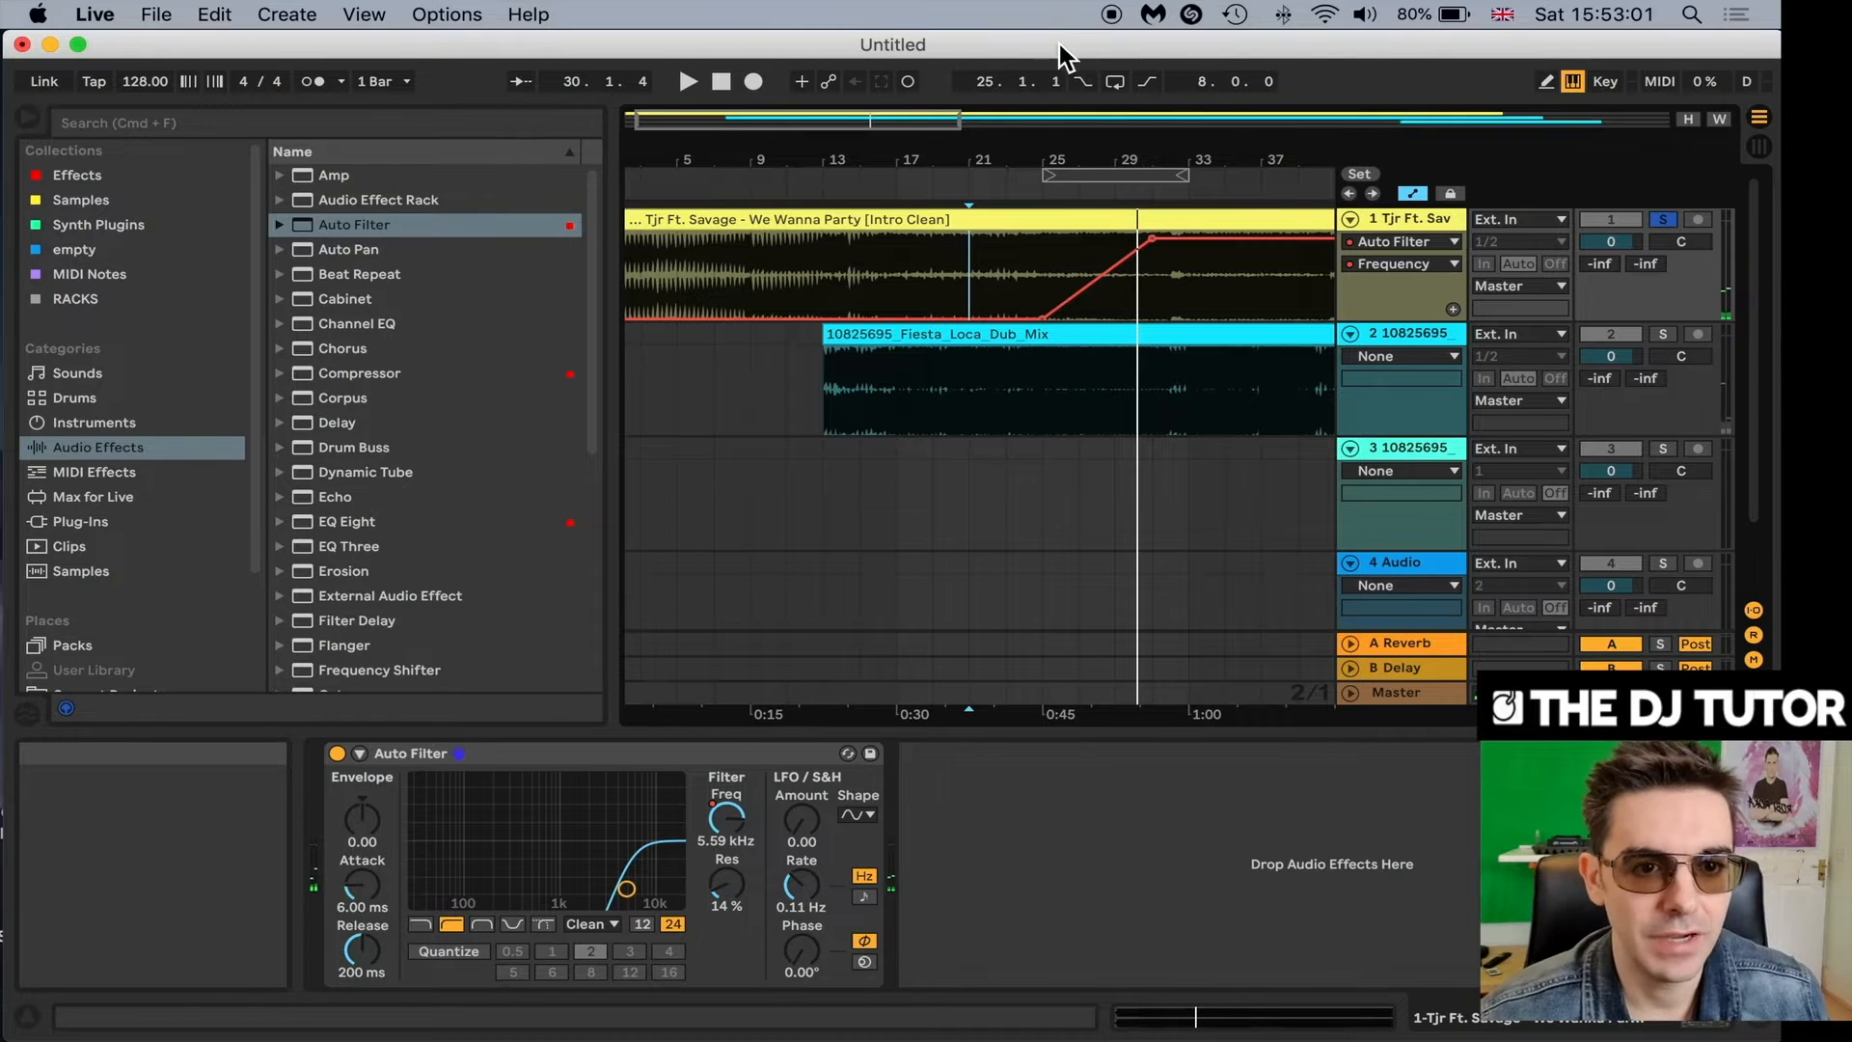
Choose the Auto Filter frequency as the automation envelope of the second track.
click(1413, 330)
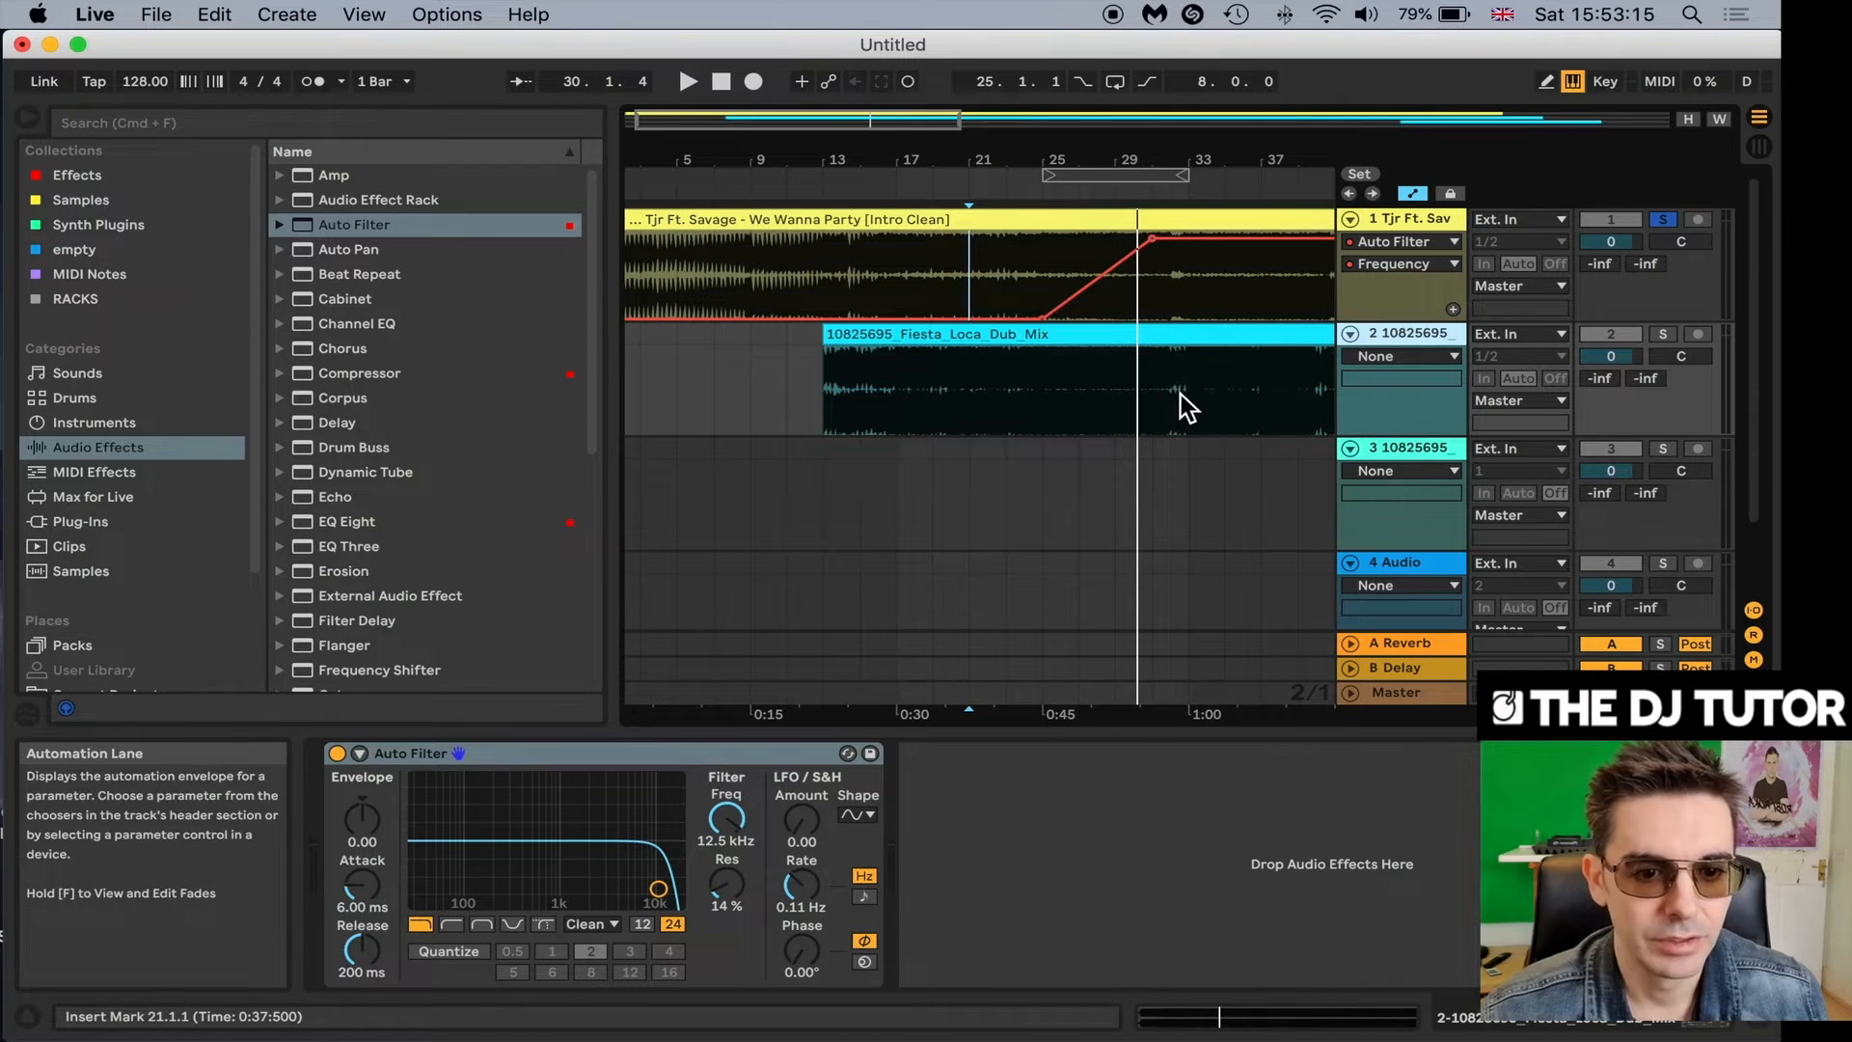
click(1398, 356)
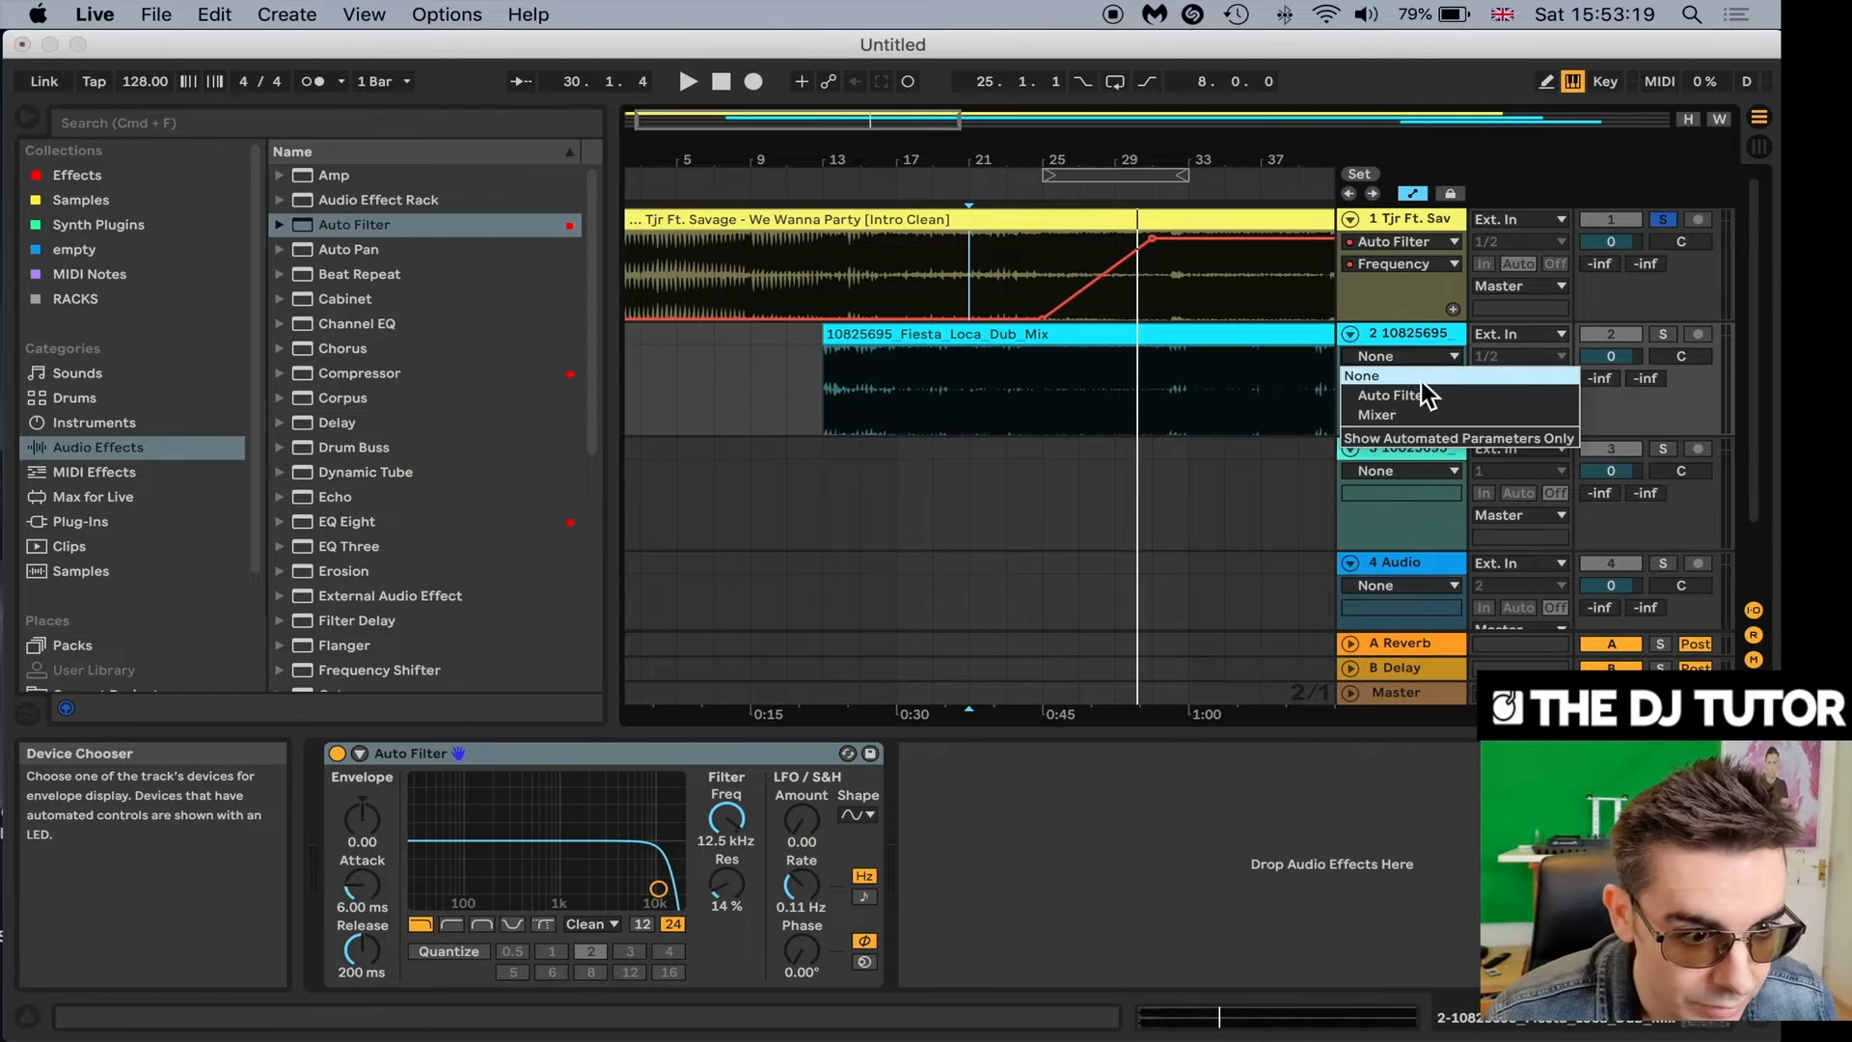
click(1421, 380)
click(1410, 379)
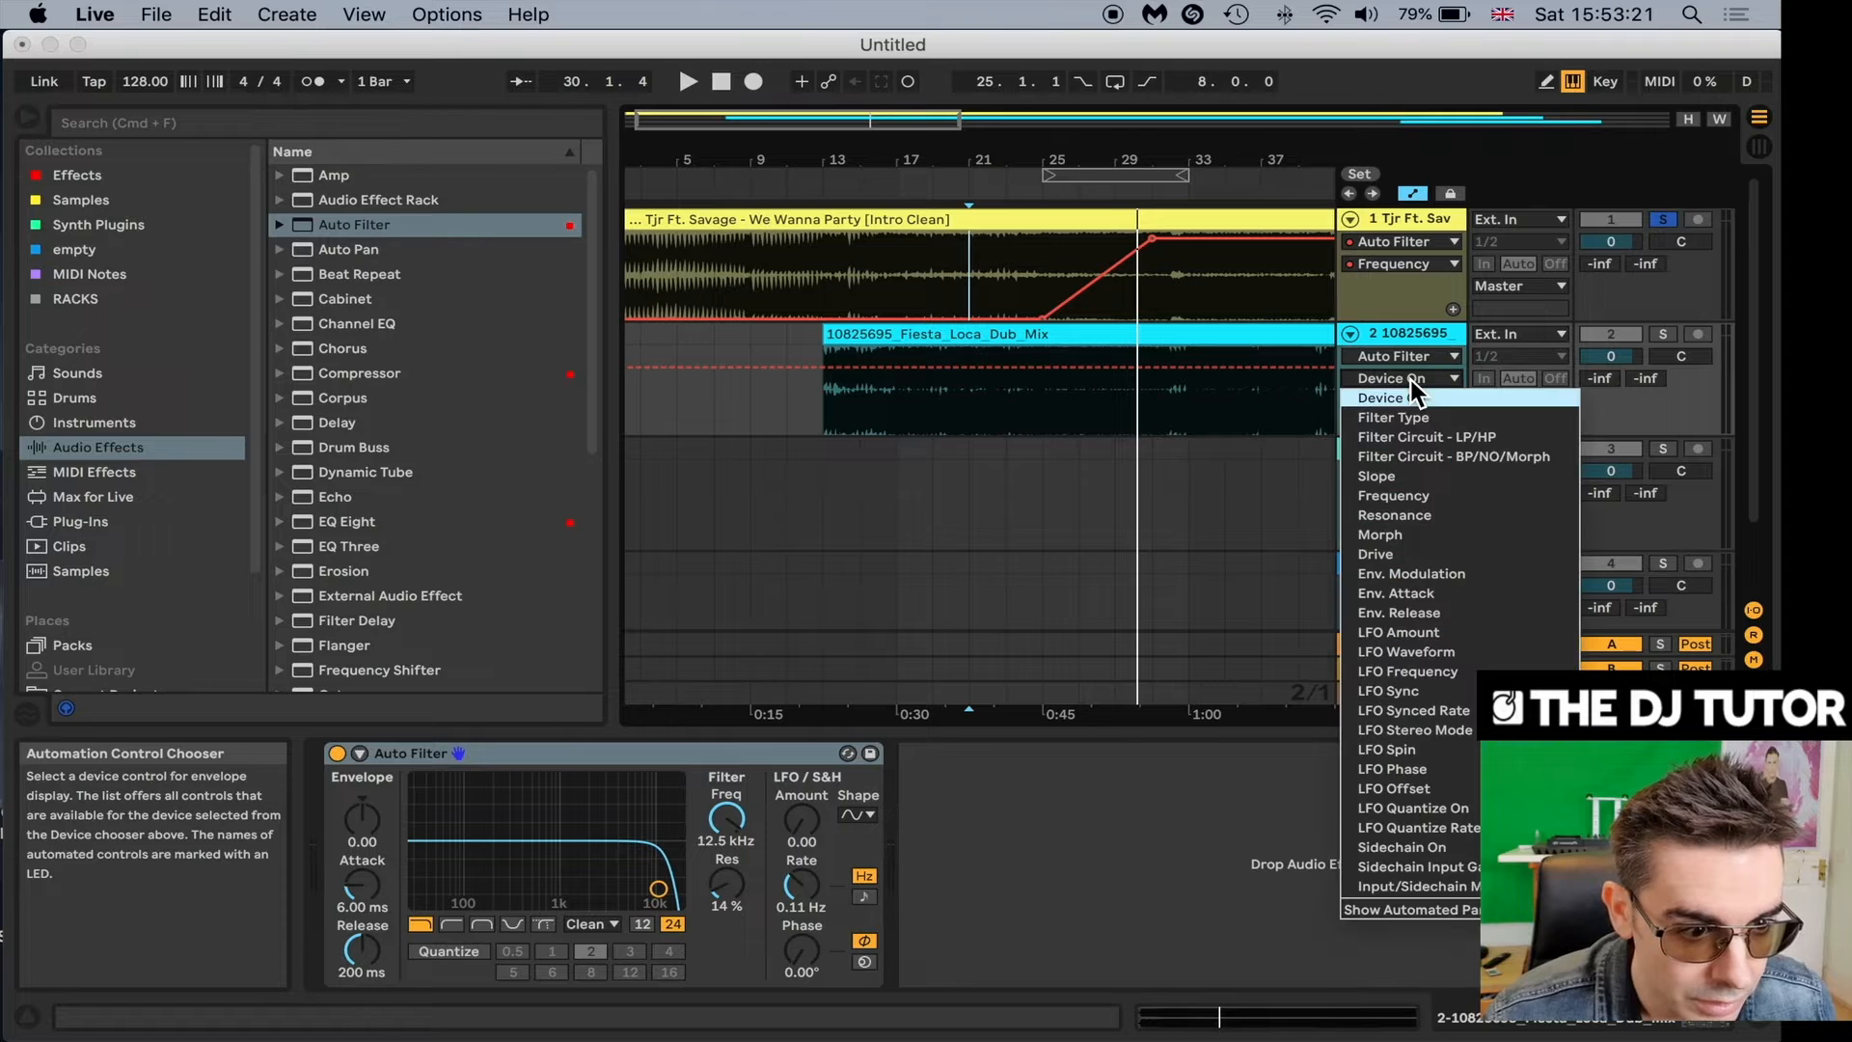
click(1414, 494)
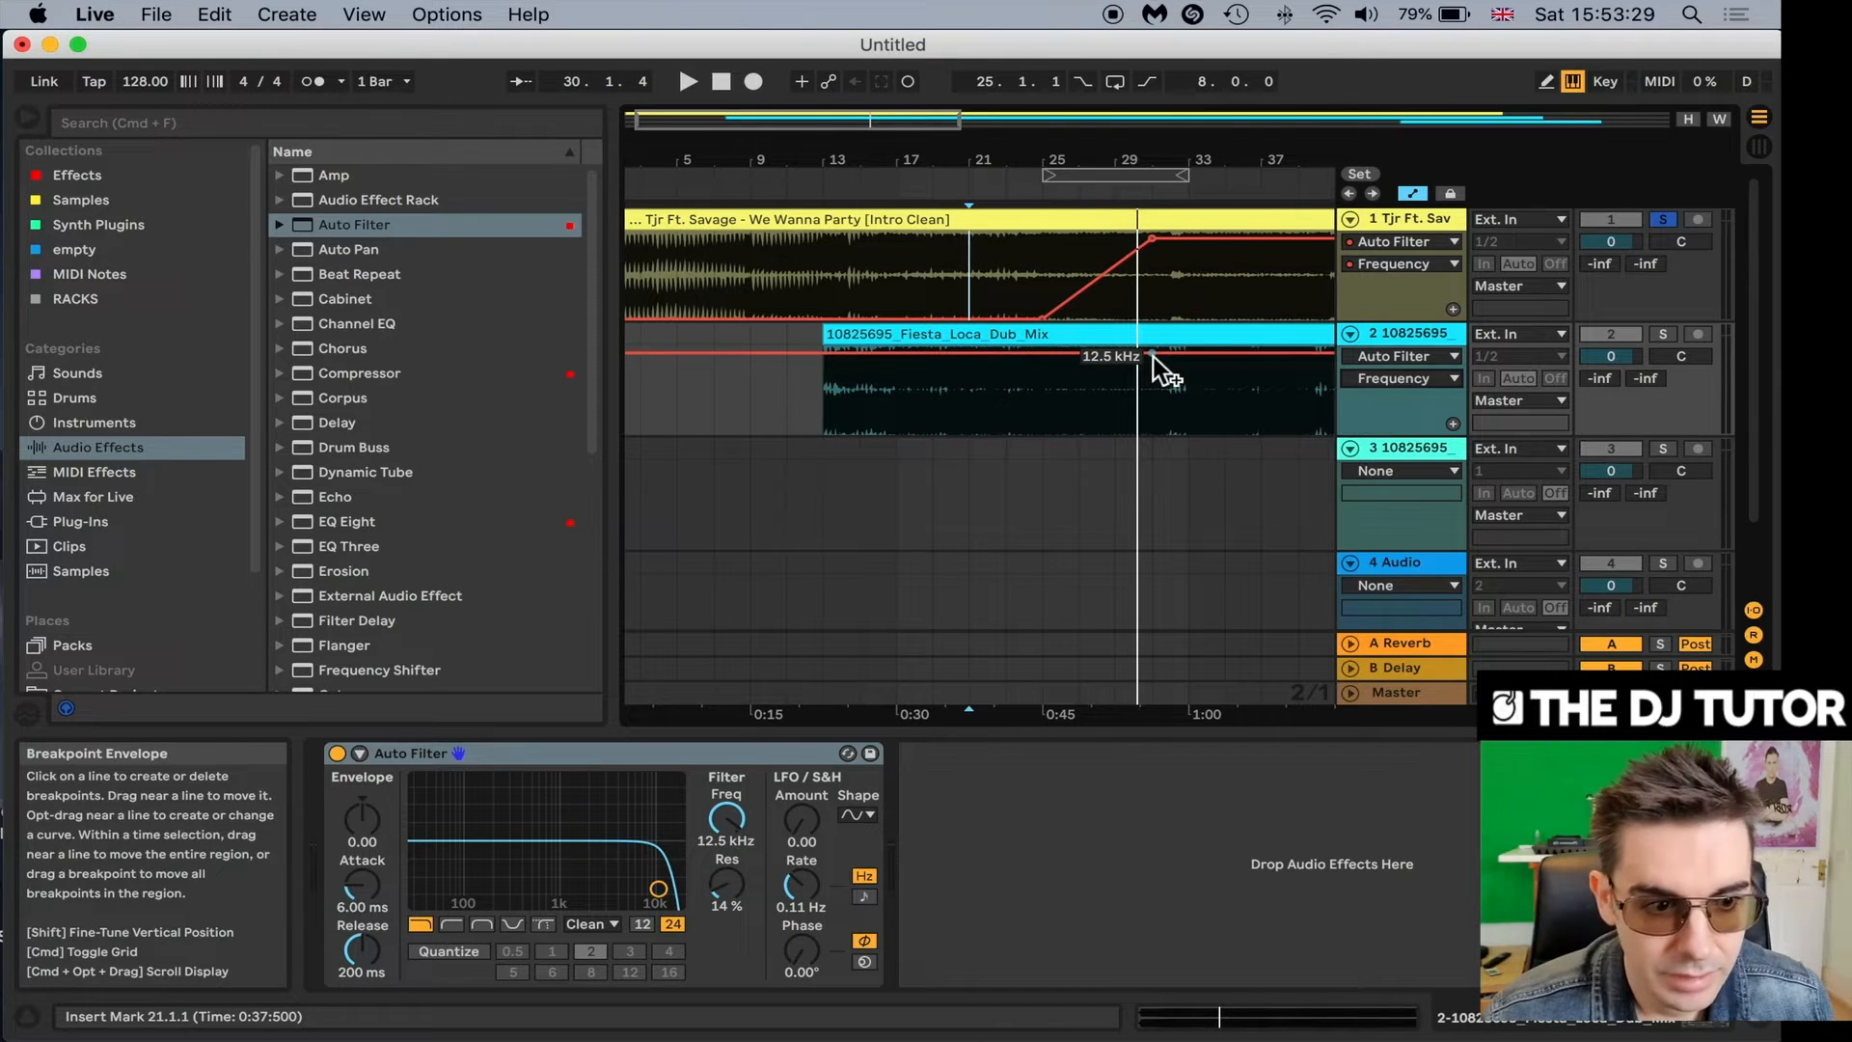
Solo the second track and automate its filter frequency to rise from 26 Hz at bar 25 to 12.5 kHz at bar 31.
click(1665, 334)
key(space)
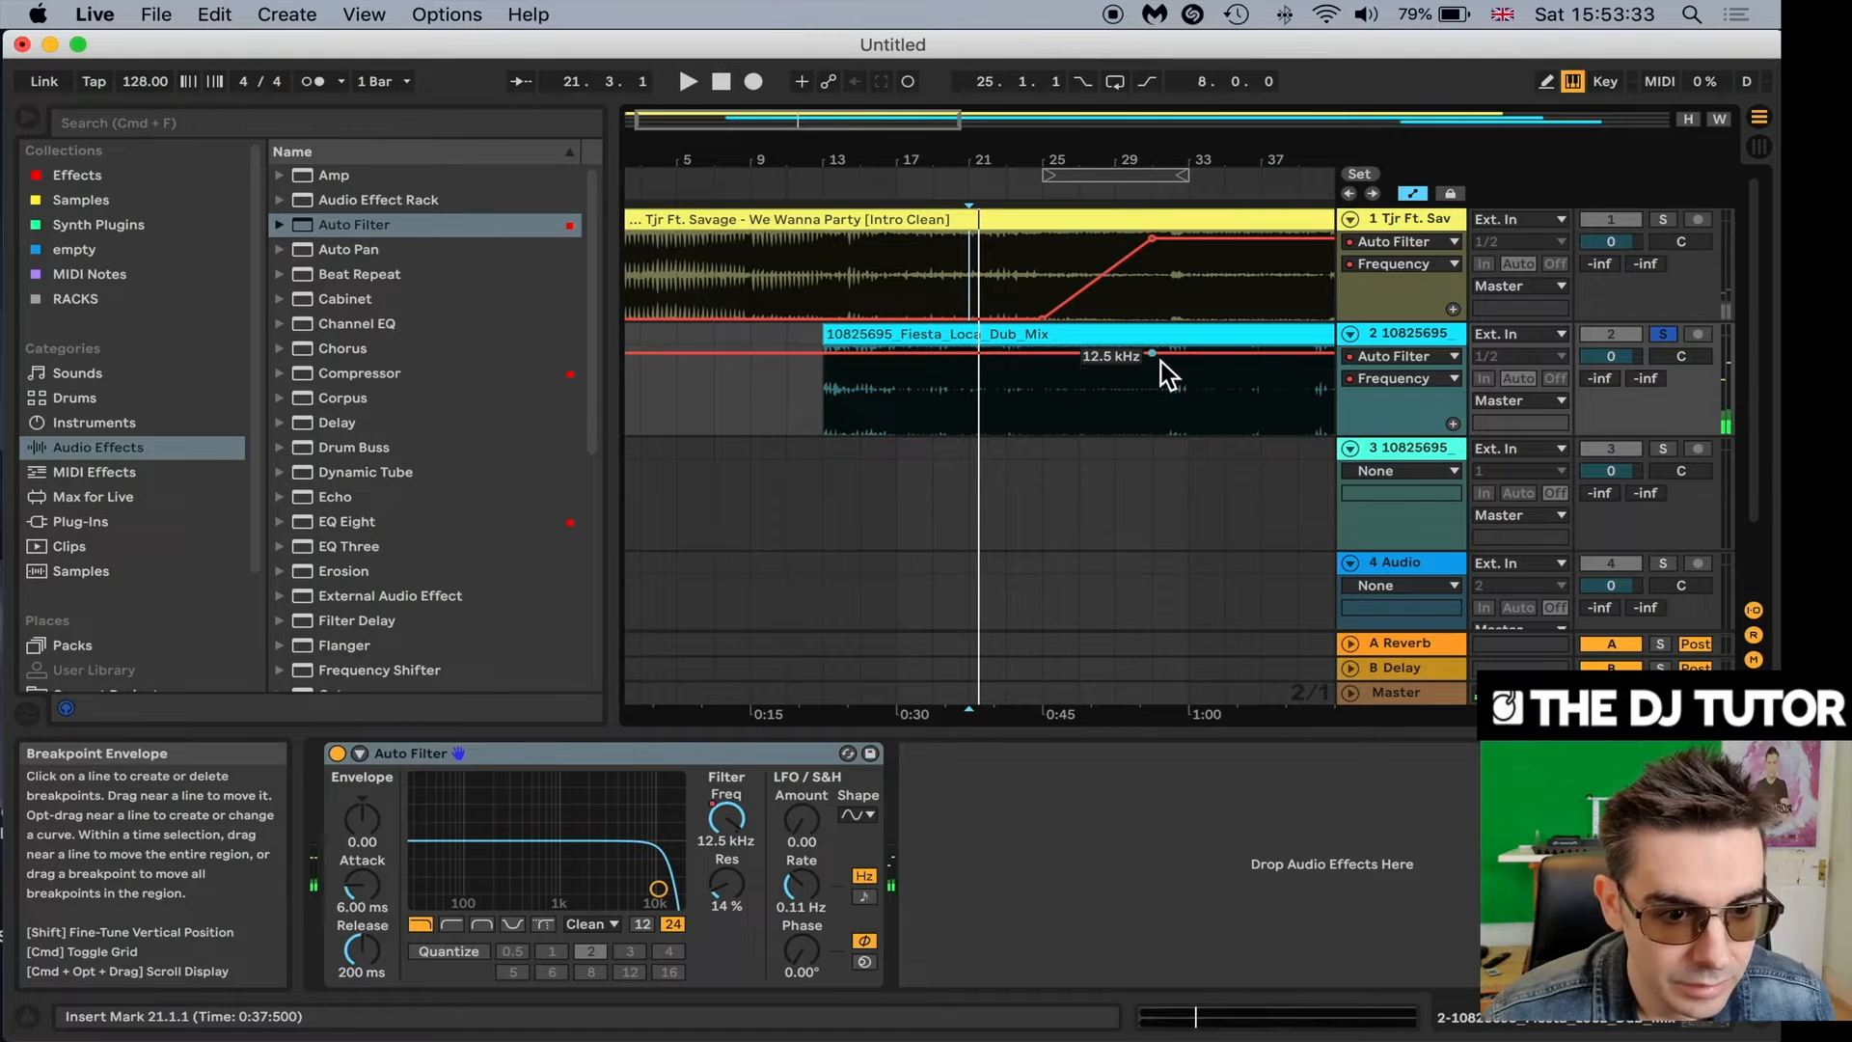
drag(1034, 359, 1050, 431)
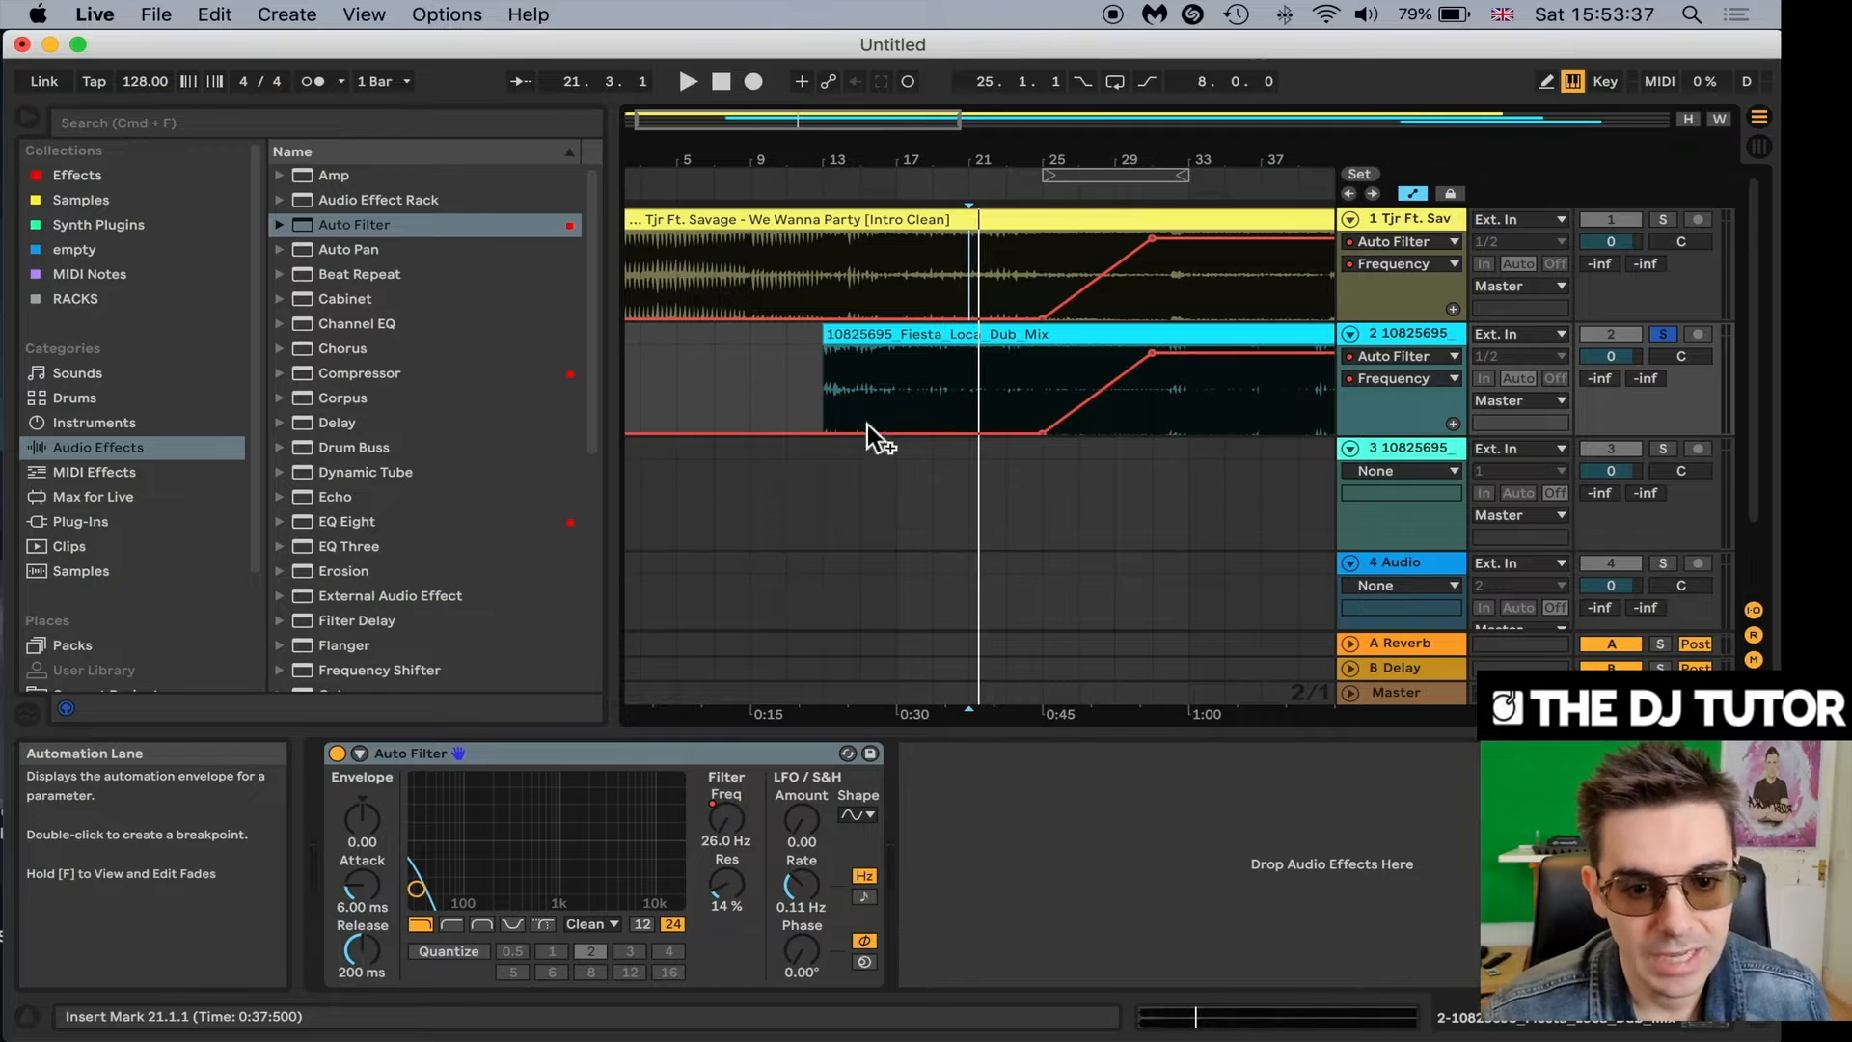
Play the soloed second track from bar 19 and from bar 25 to check its filter sweep, and turn off its solo.
click(953, 402)
key(space)
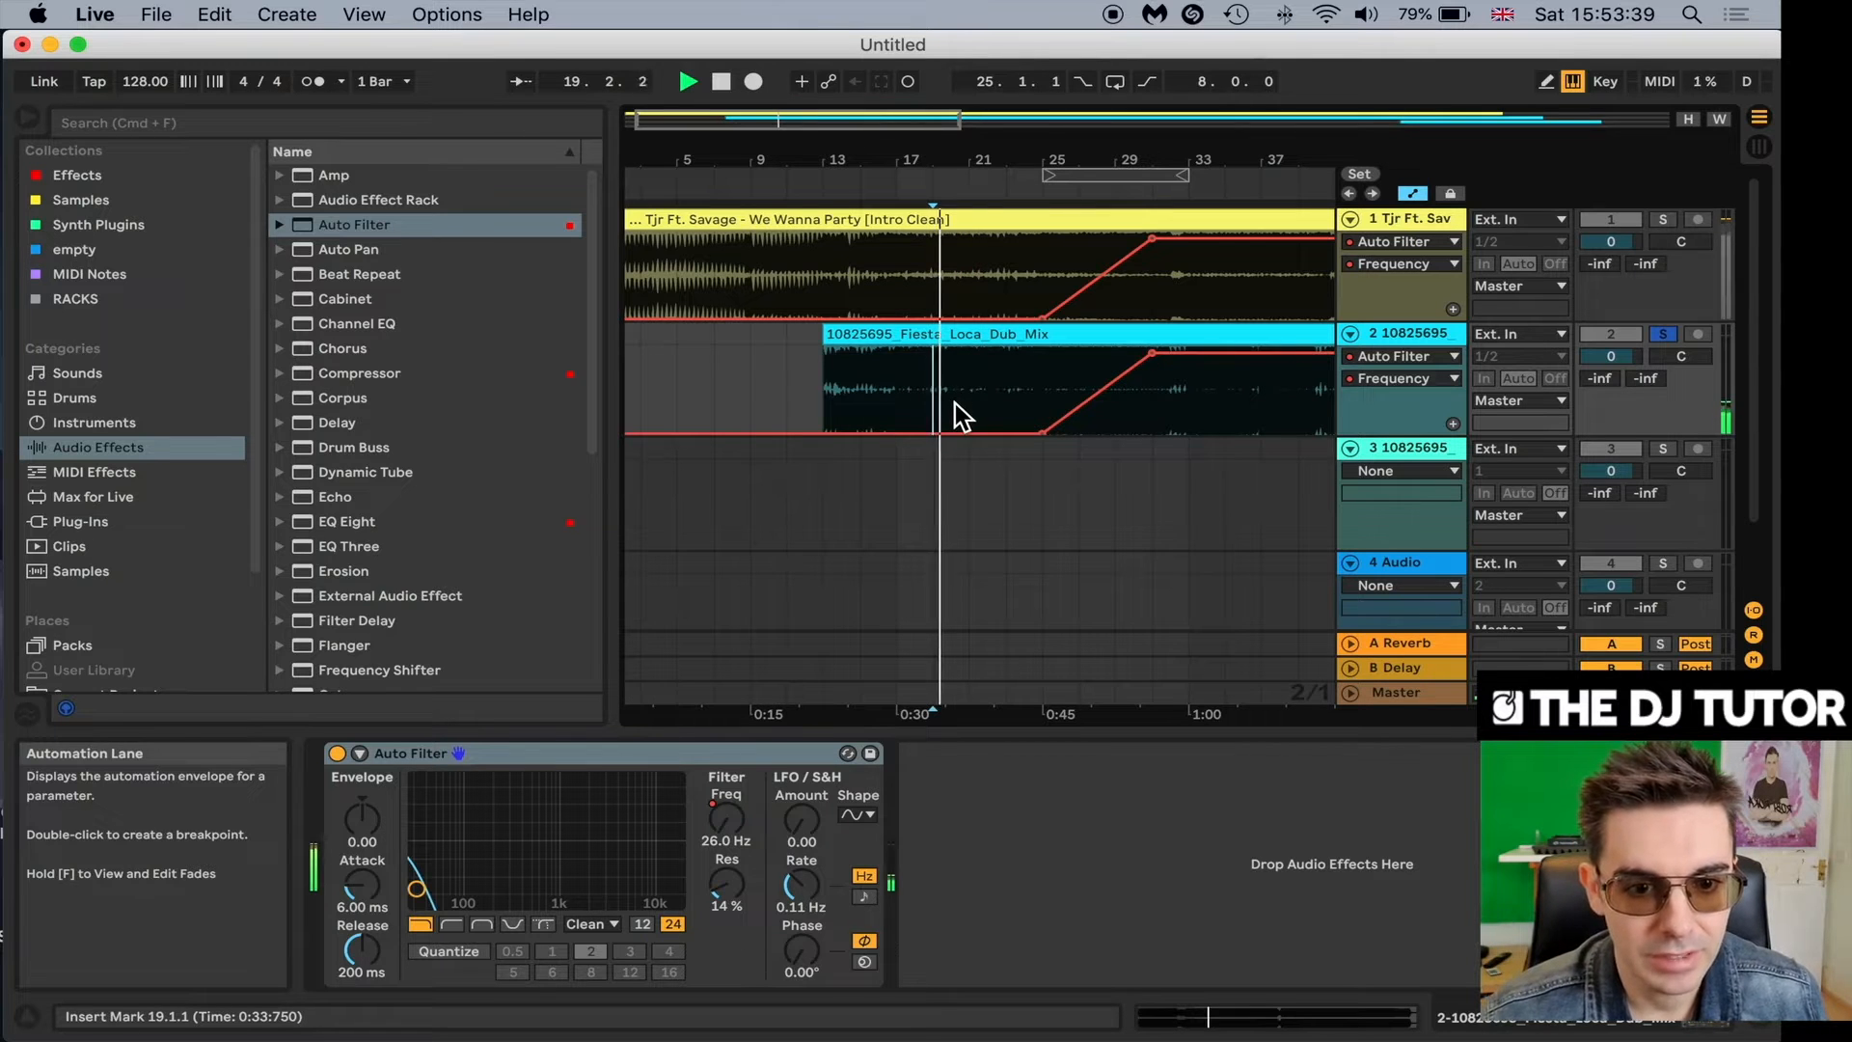
click(1042, 406)
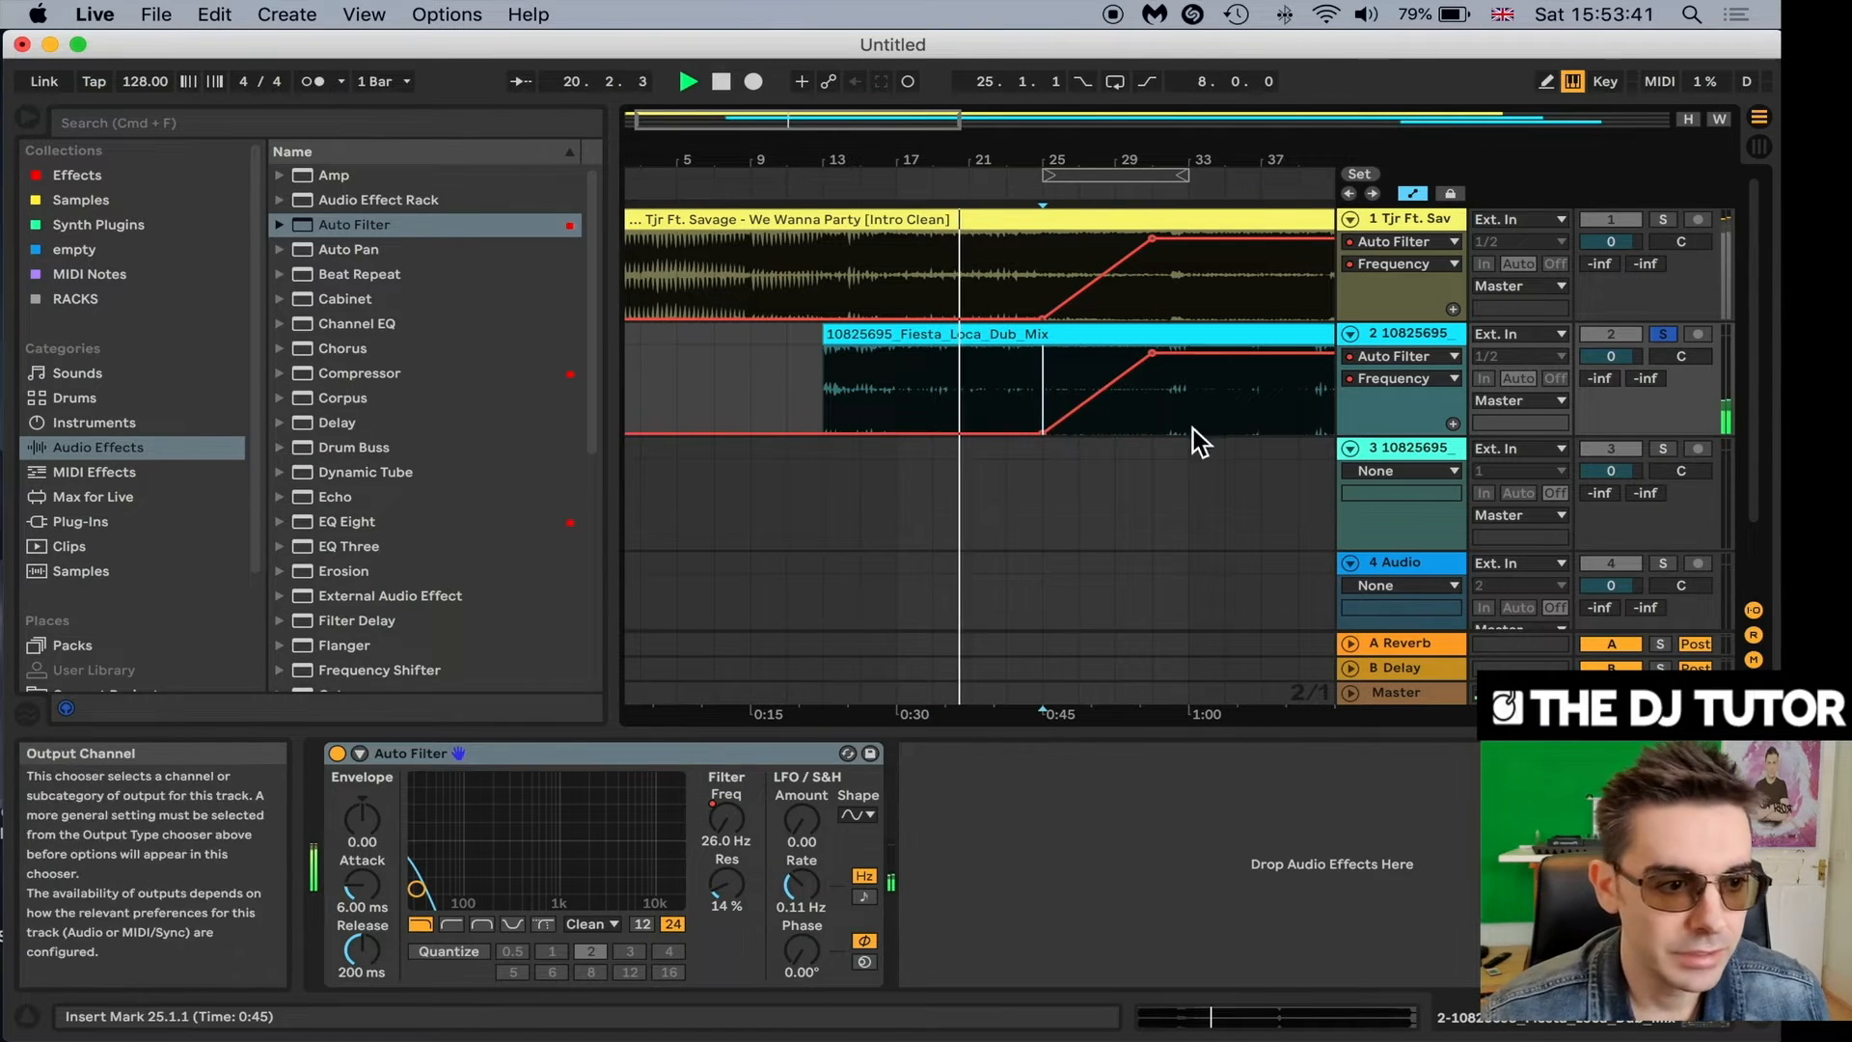
key(space)
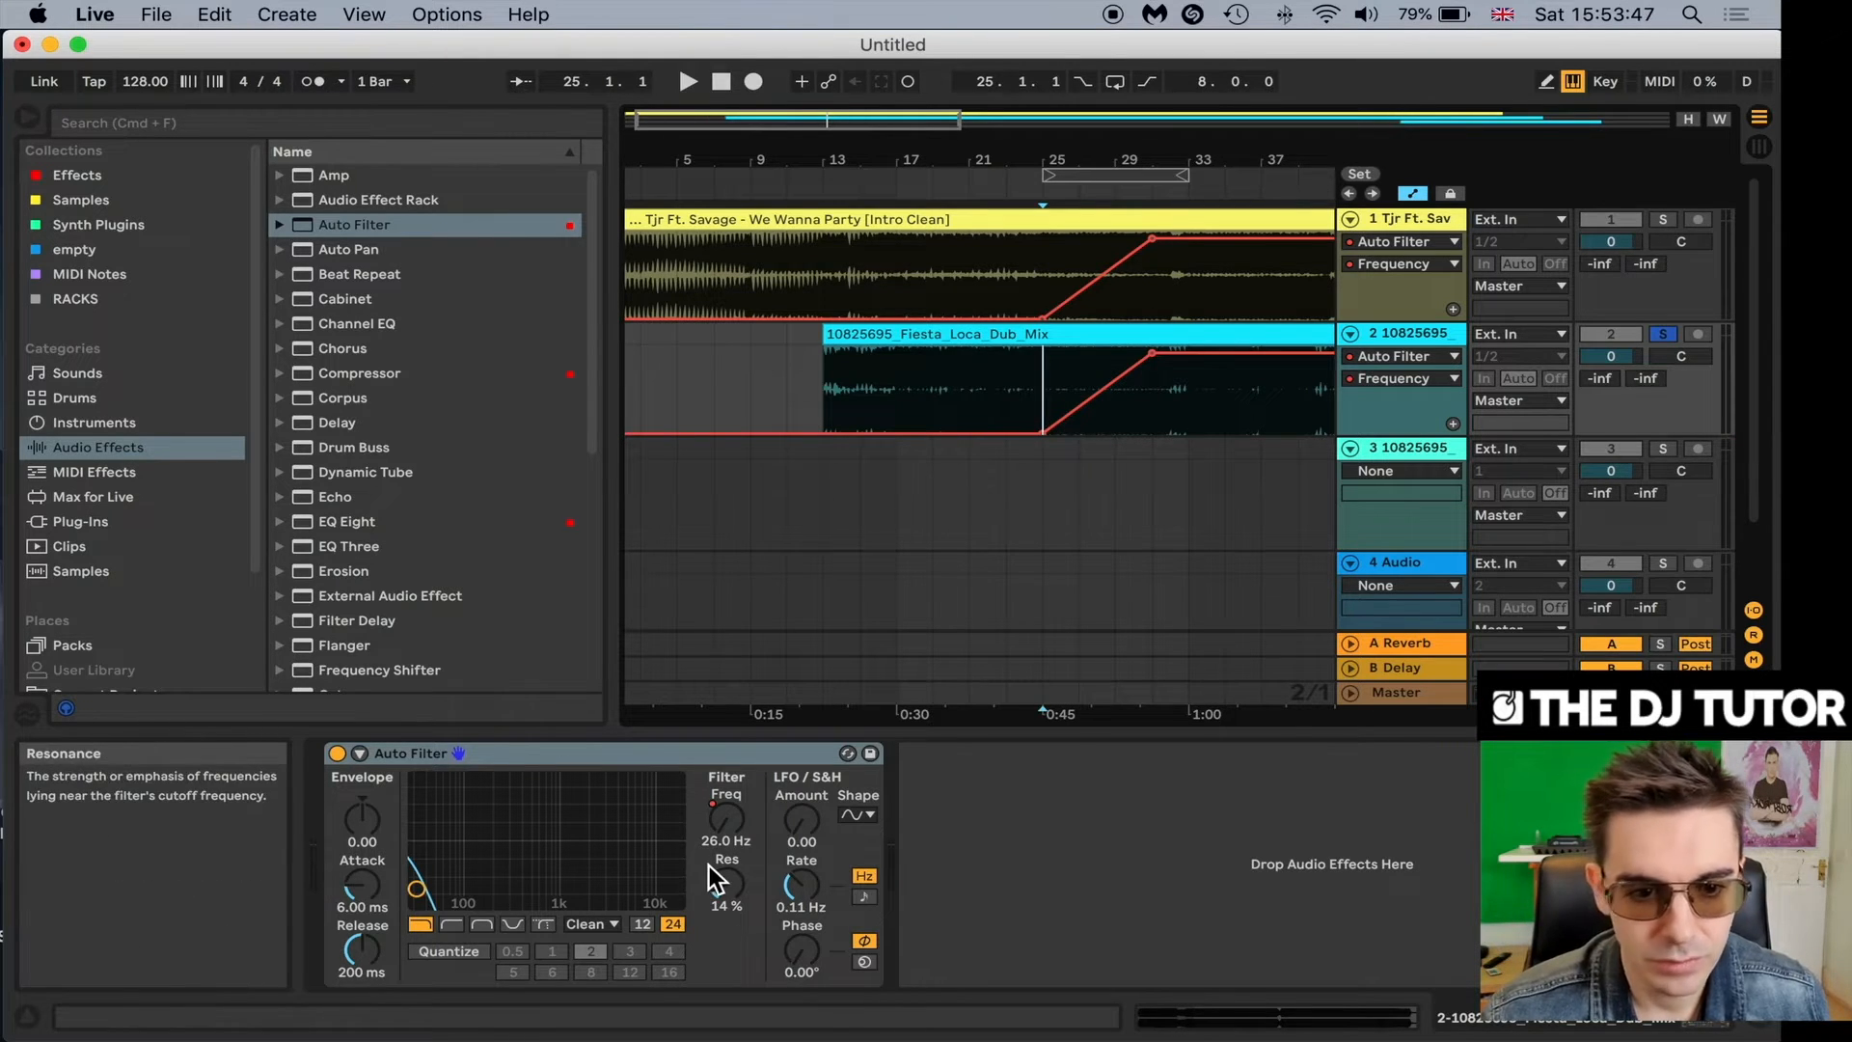
key(space)
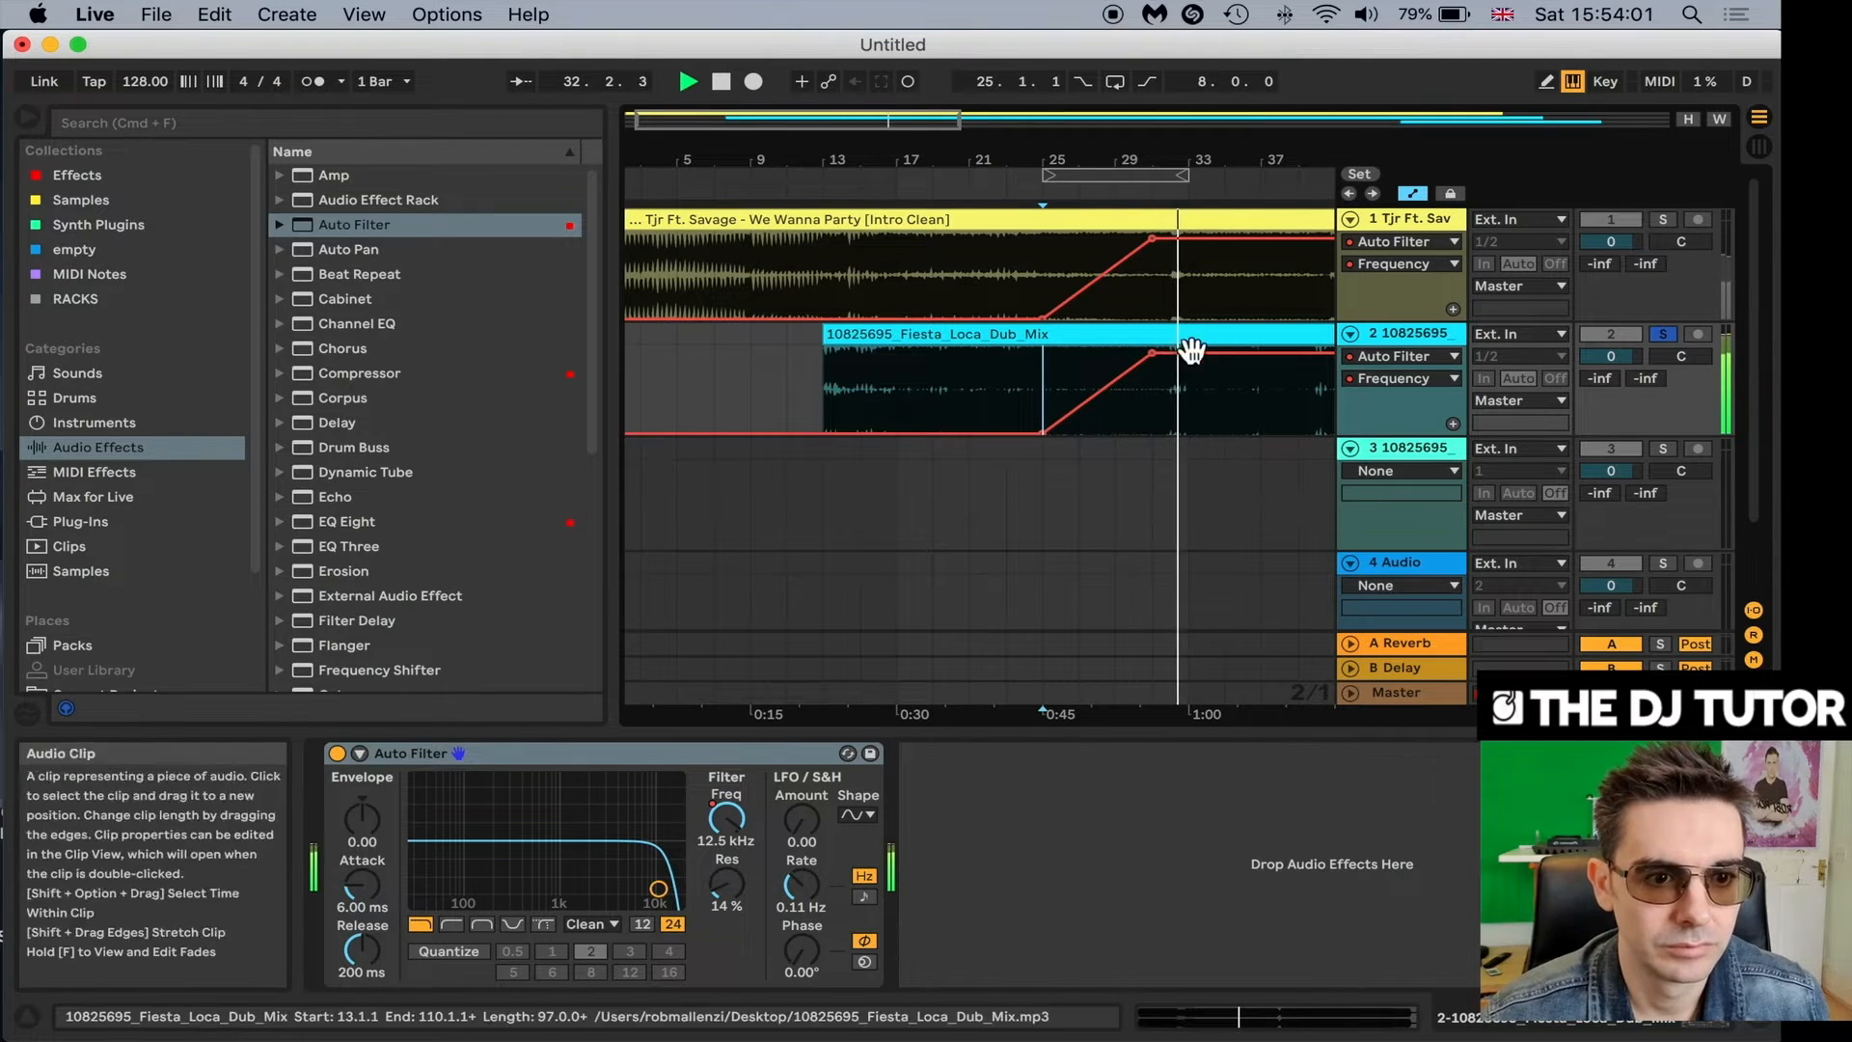
key(space)
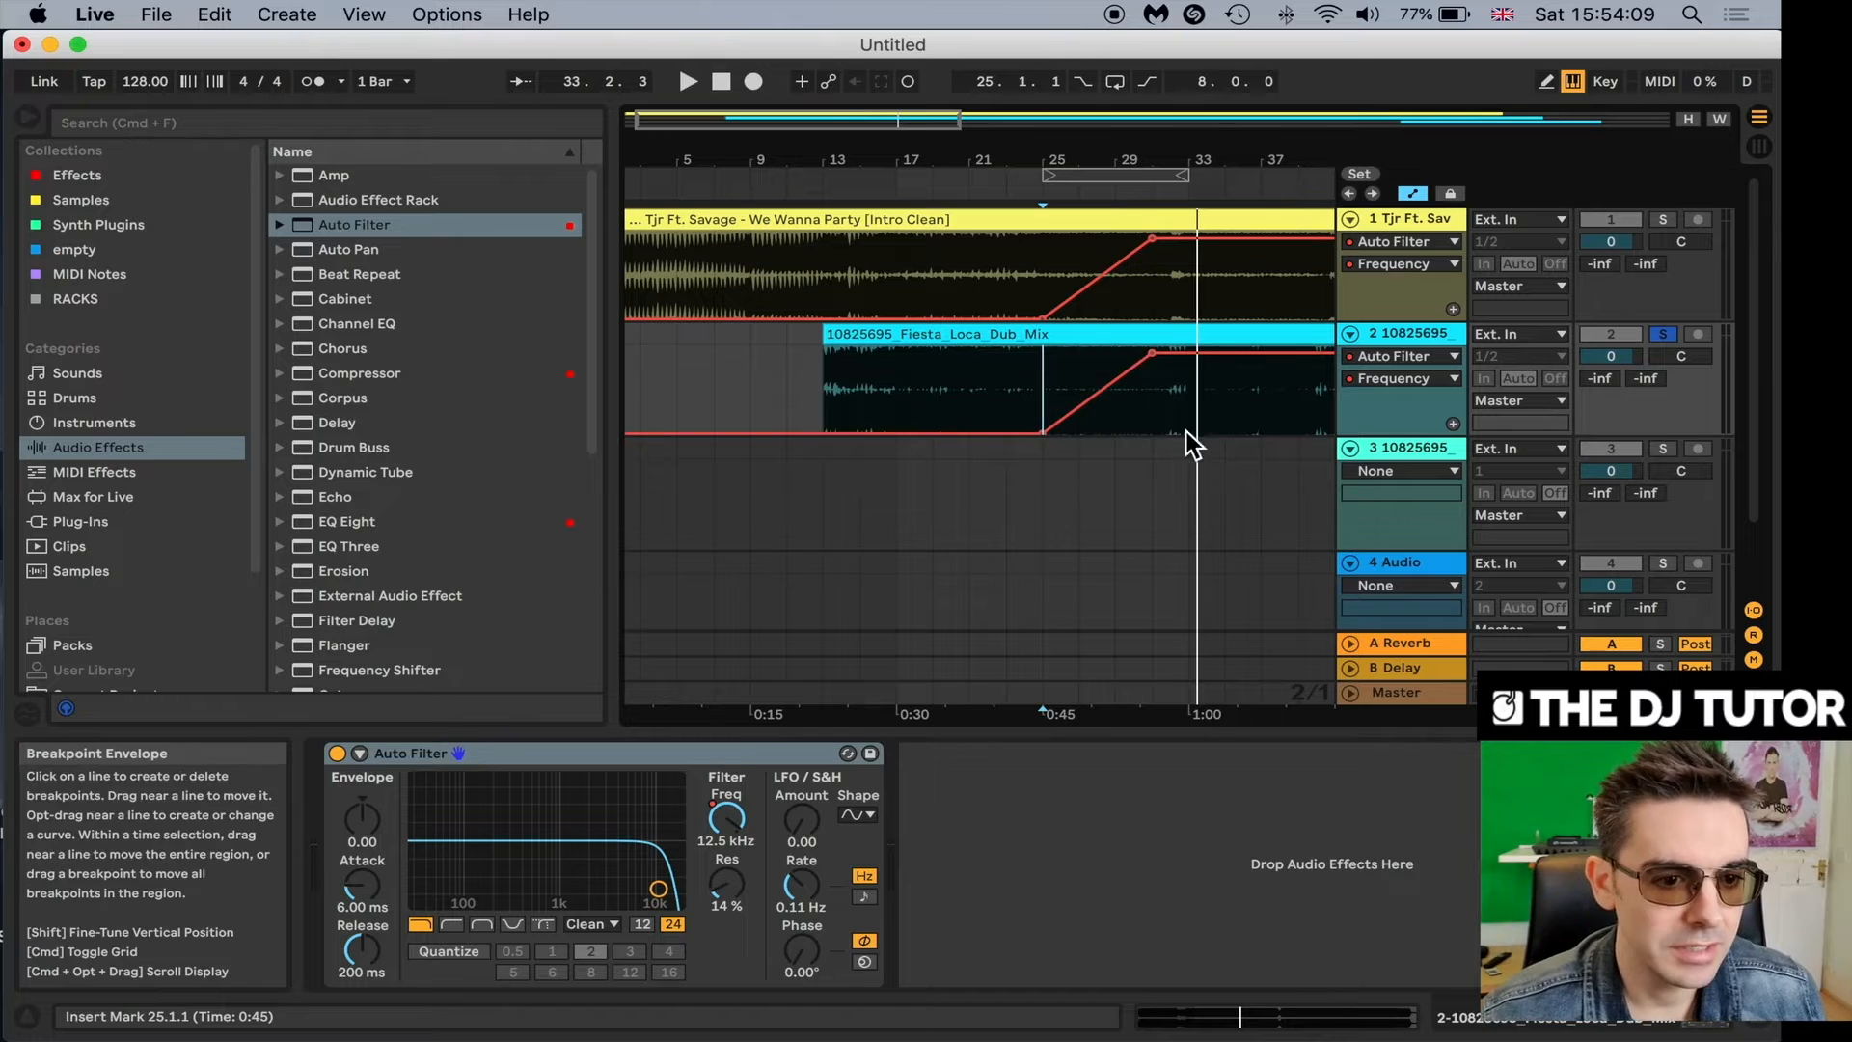
click(1664, 334)
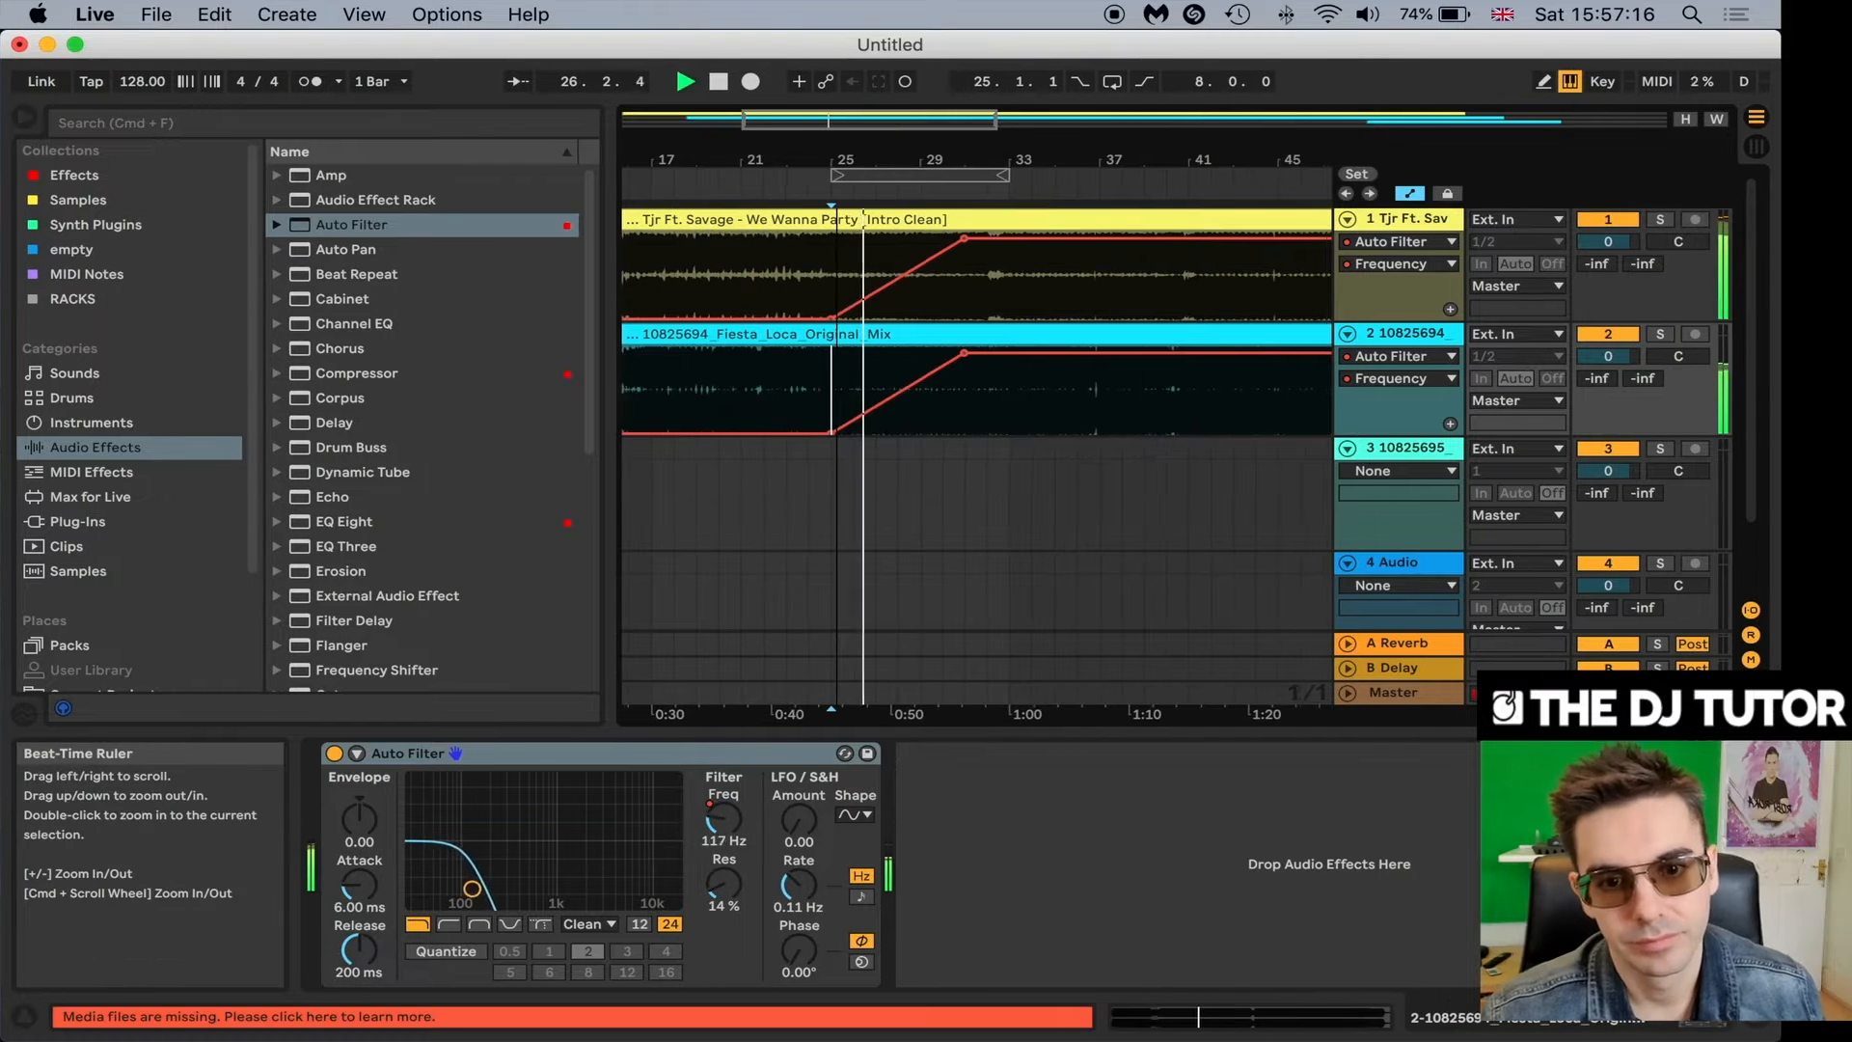
Listen to both tracks together through the filter sweep up to bar 33 and stop playback.
drag(841, 160, 846, 148)
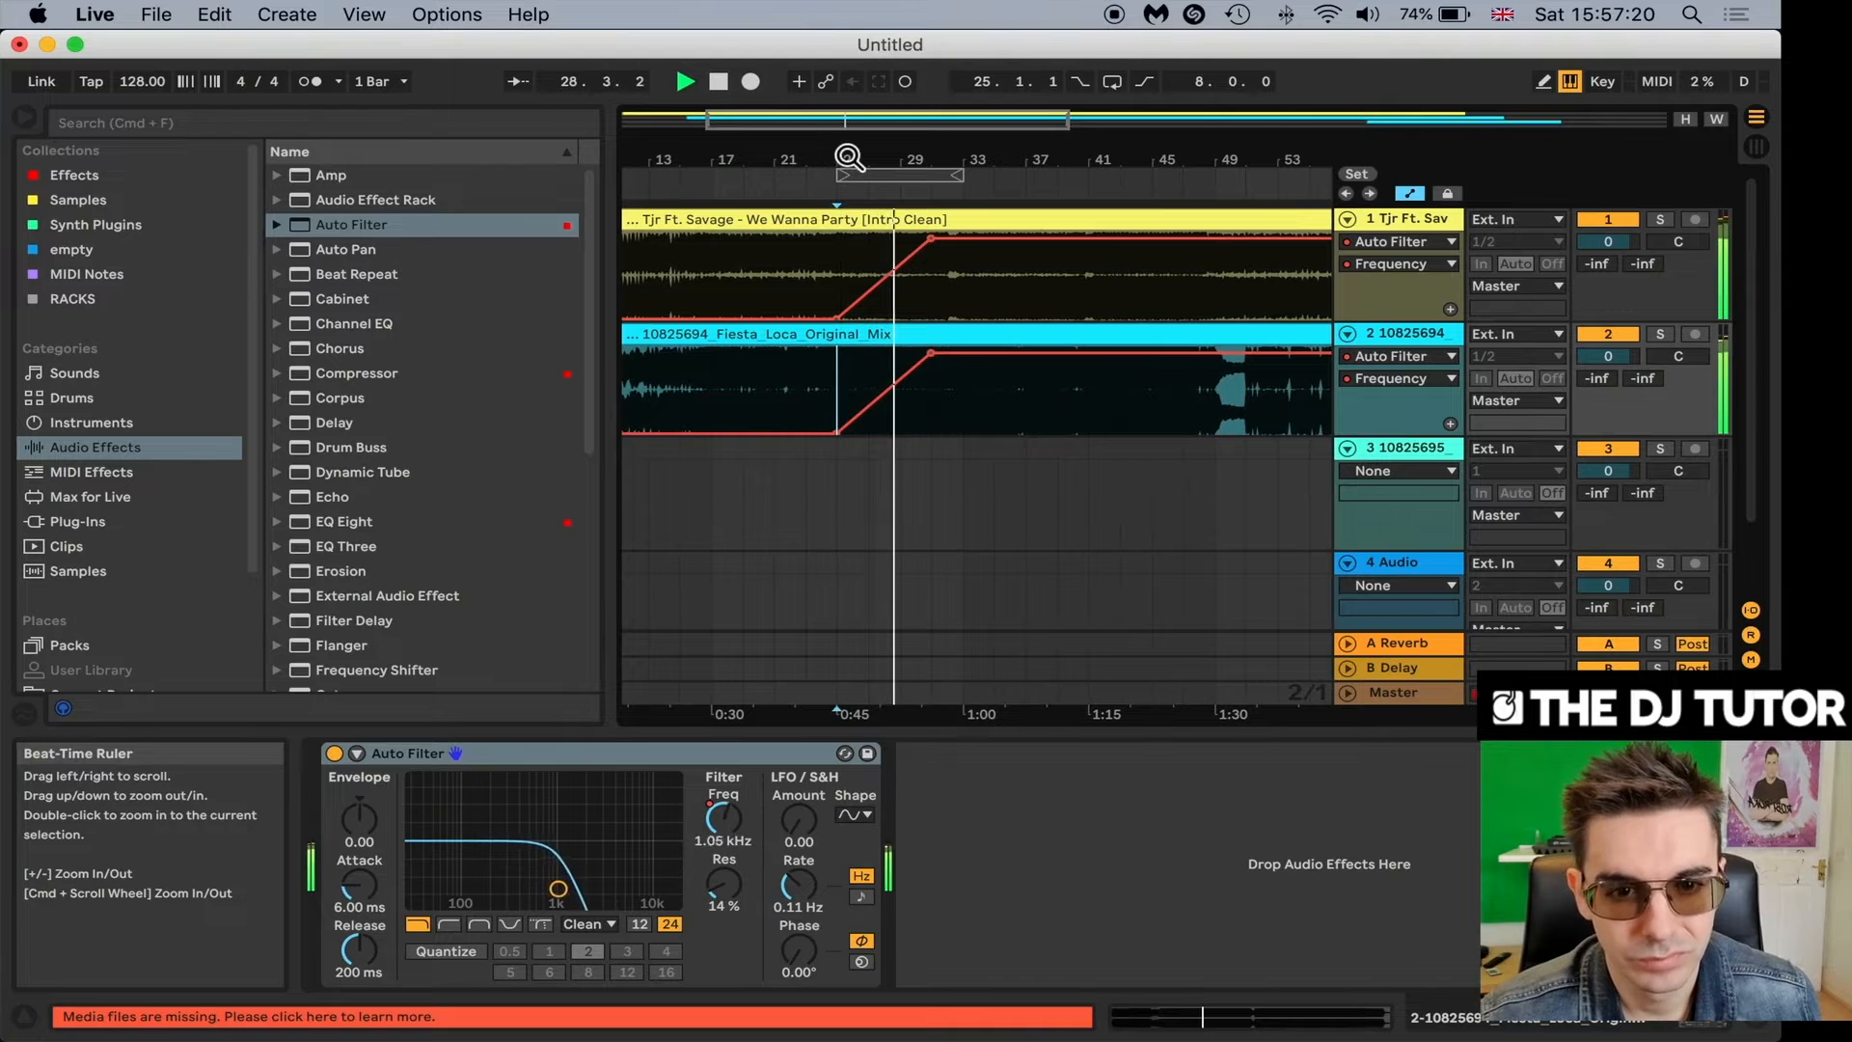
drag(918, 49, 923, 47)
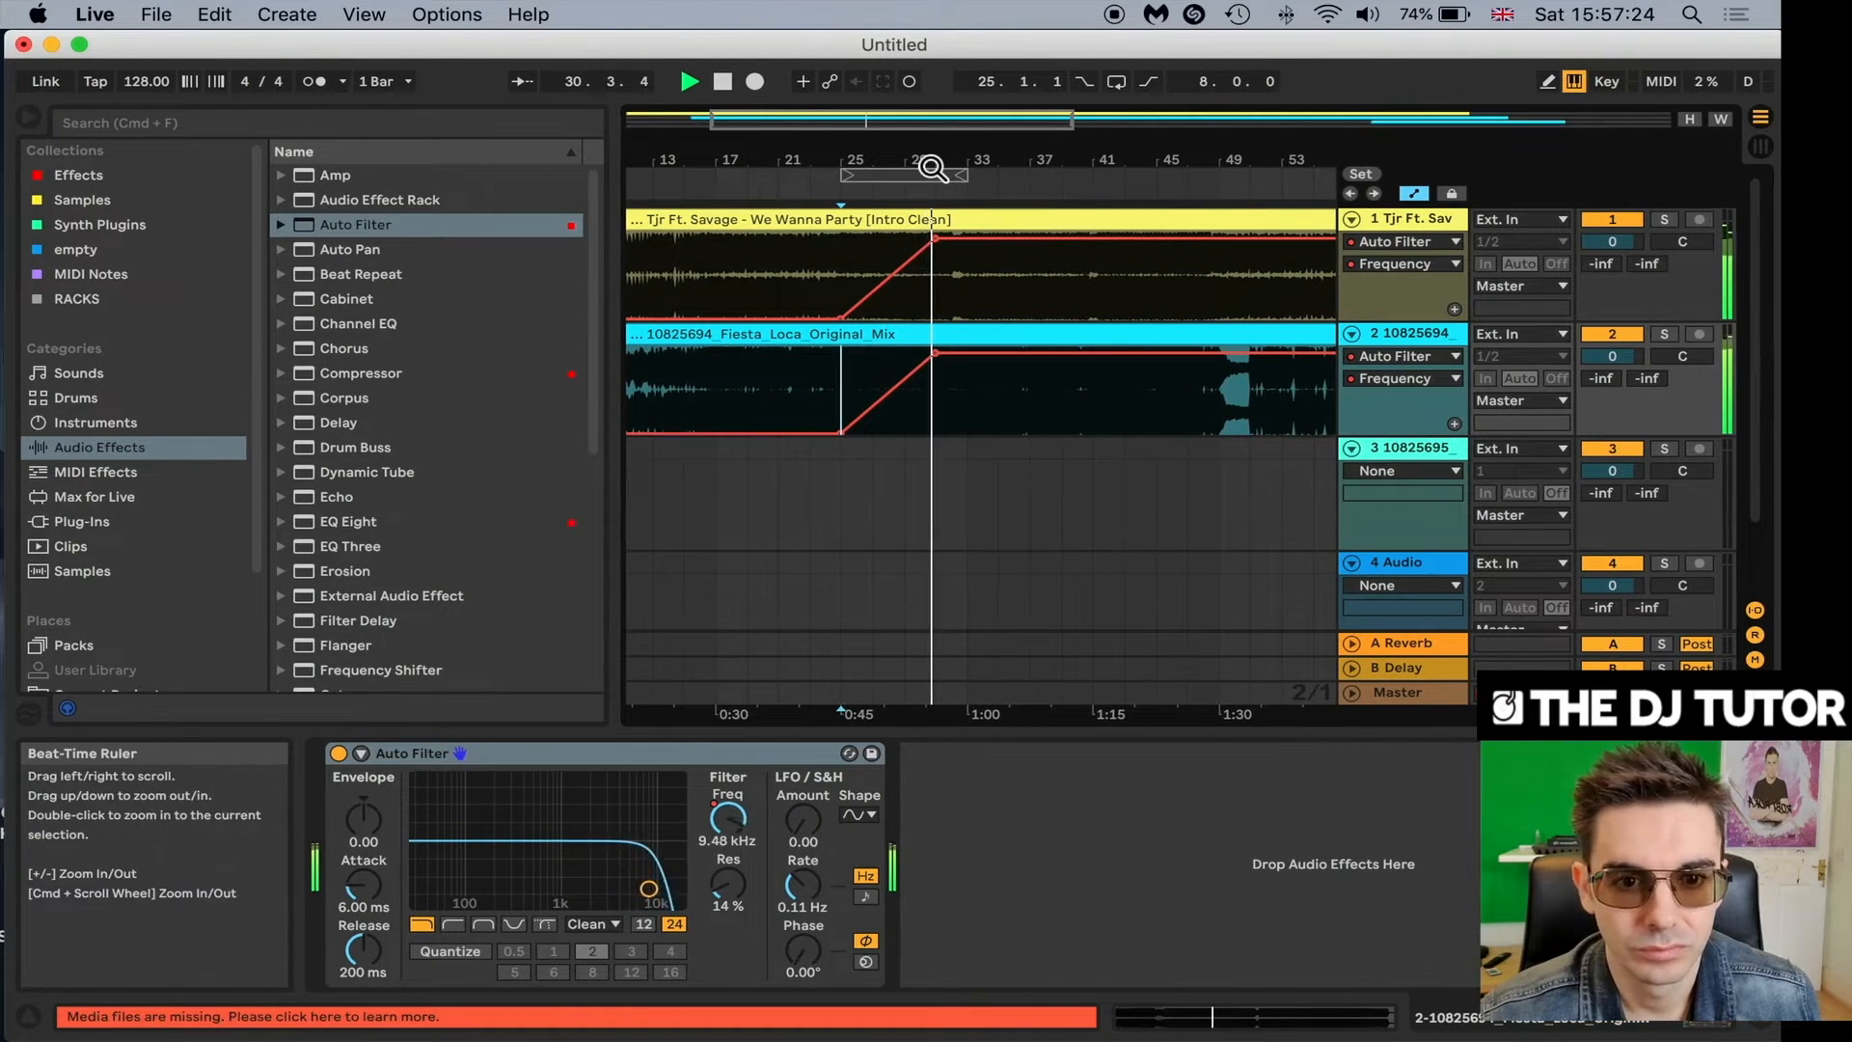
drag(931, 168, 833, 122)
key(space)
double_click(813, 161)
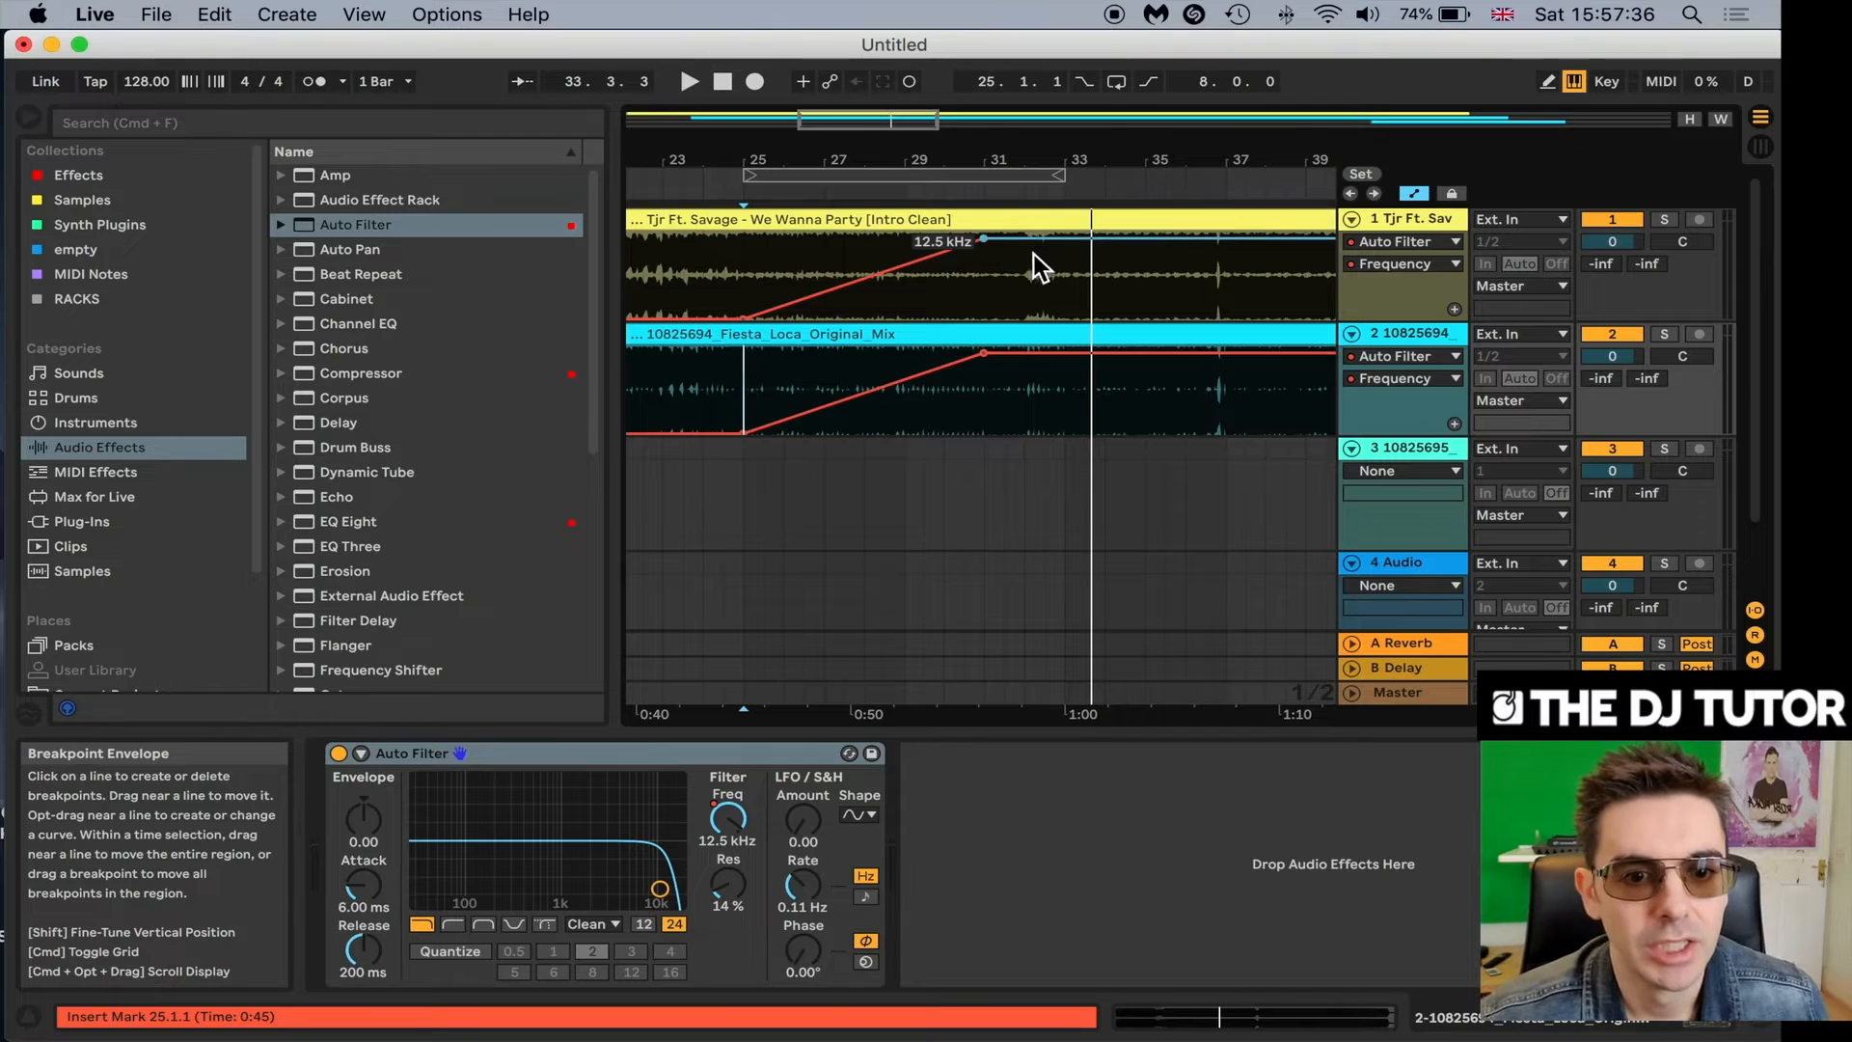
Extend the first track's filter frequency rise to 19.9 kHz at bar 32, lower its bar 31 breakpoint to 834 Hz, and play from bar 25.
drag(985, 240, 1026, 233)
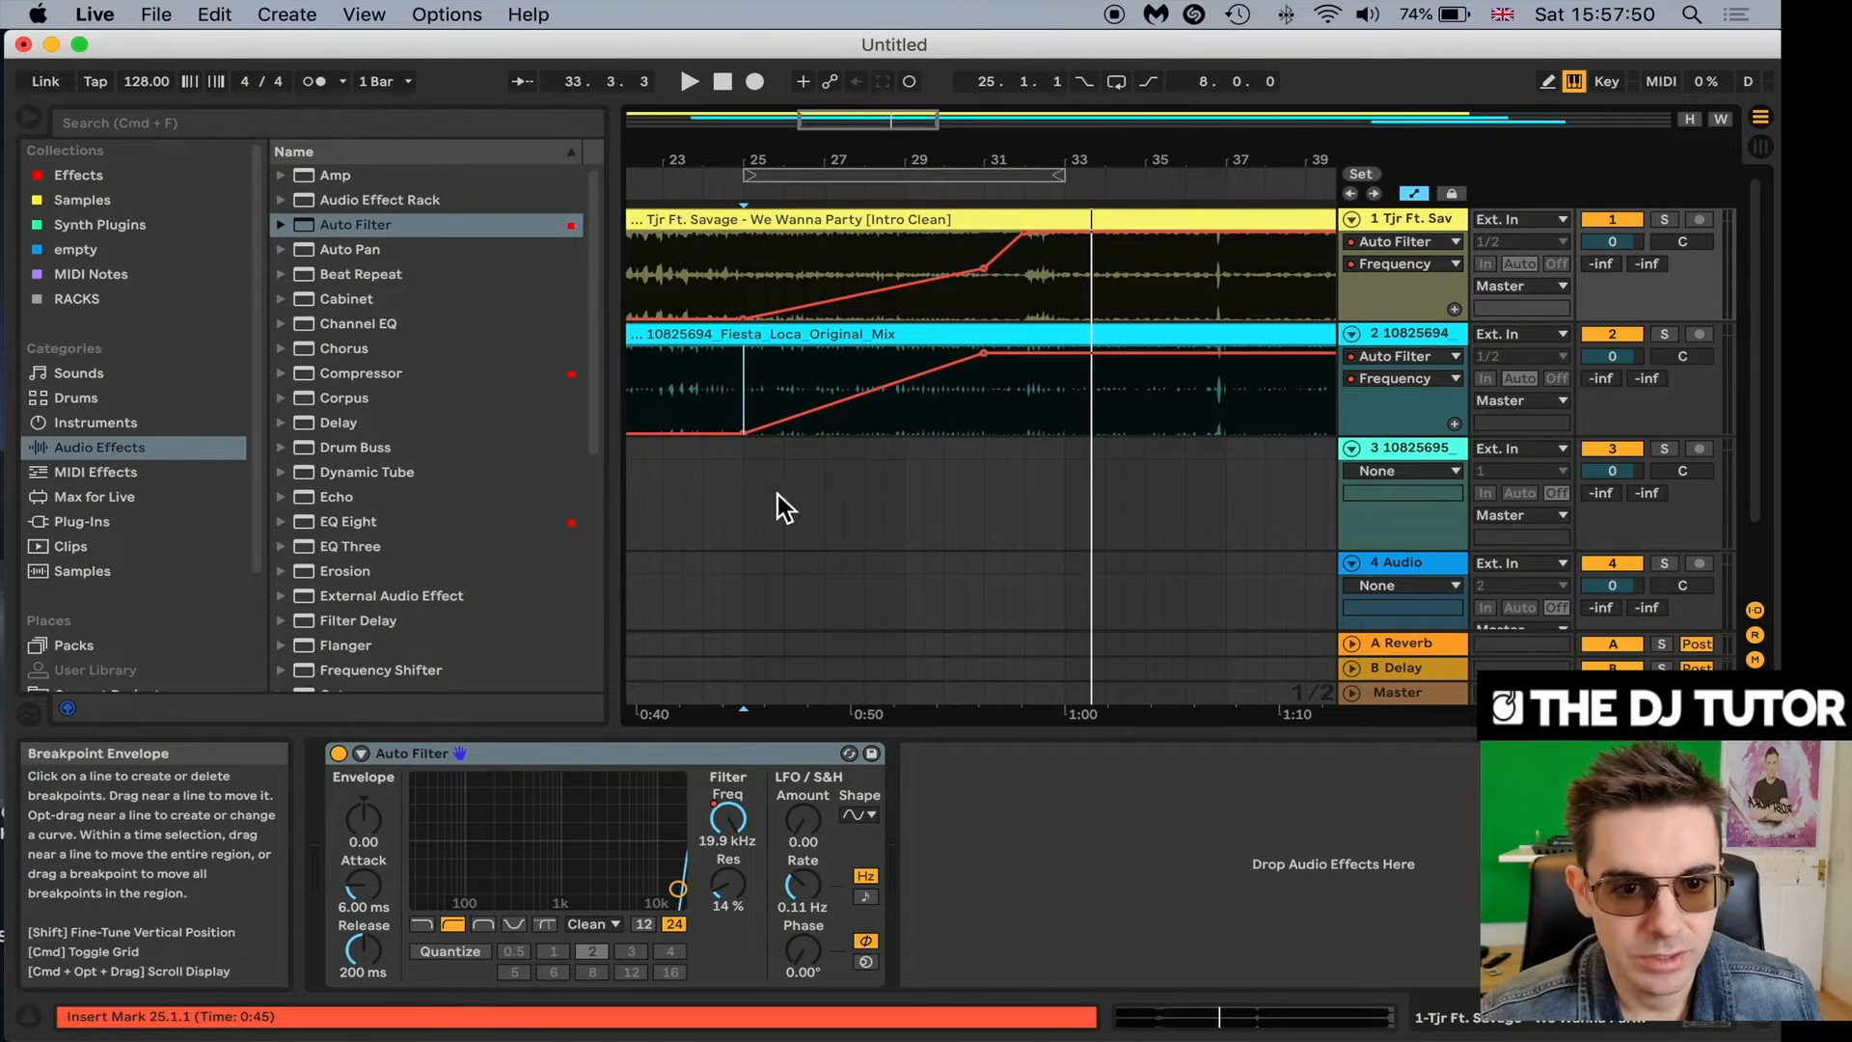
click(751, 468)
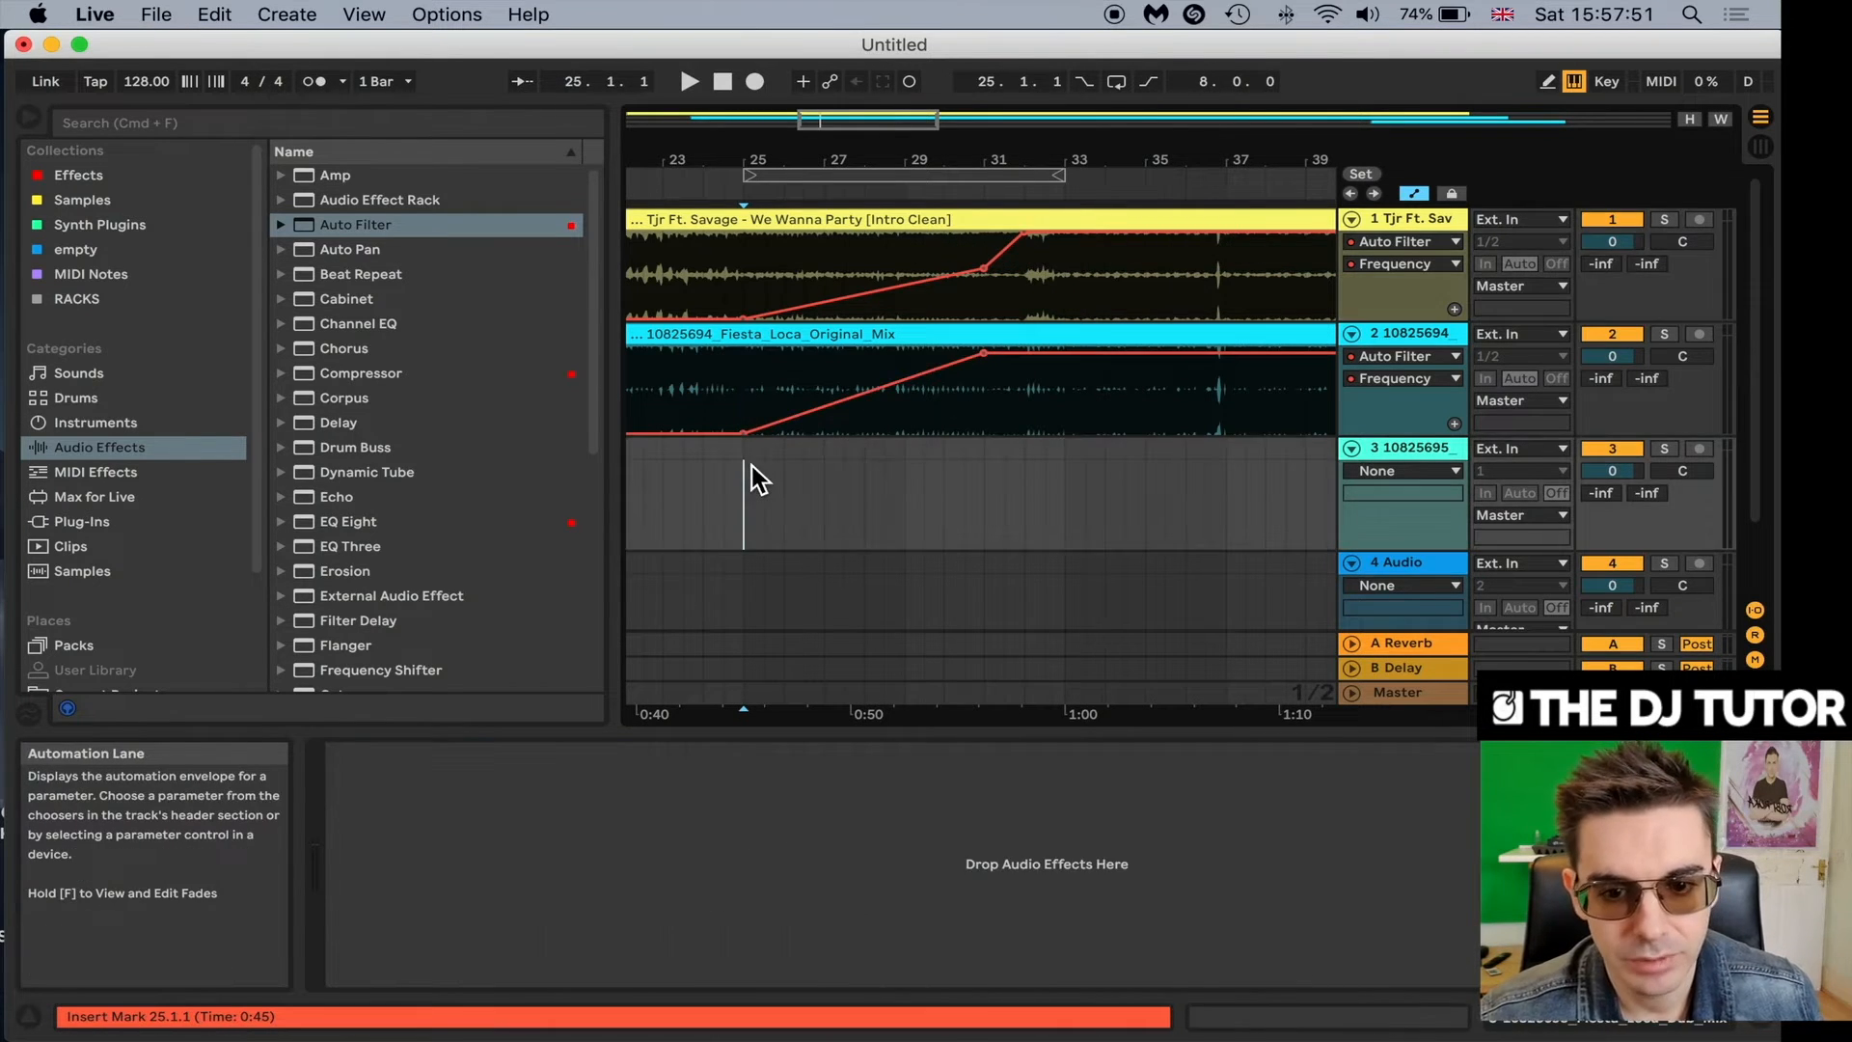
click(986, 270)
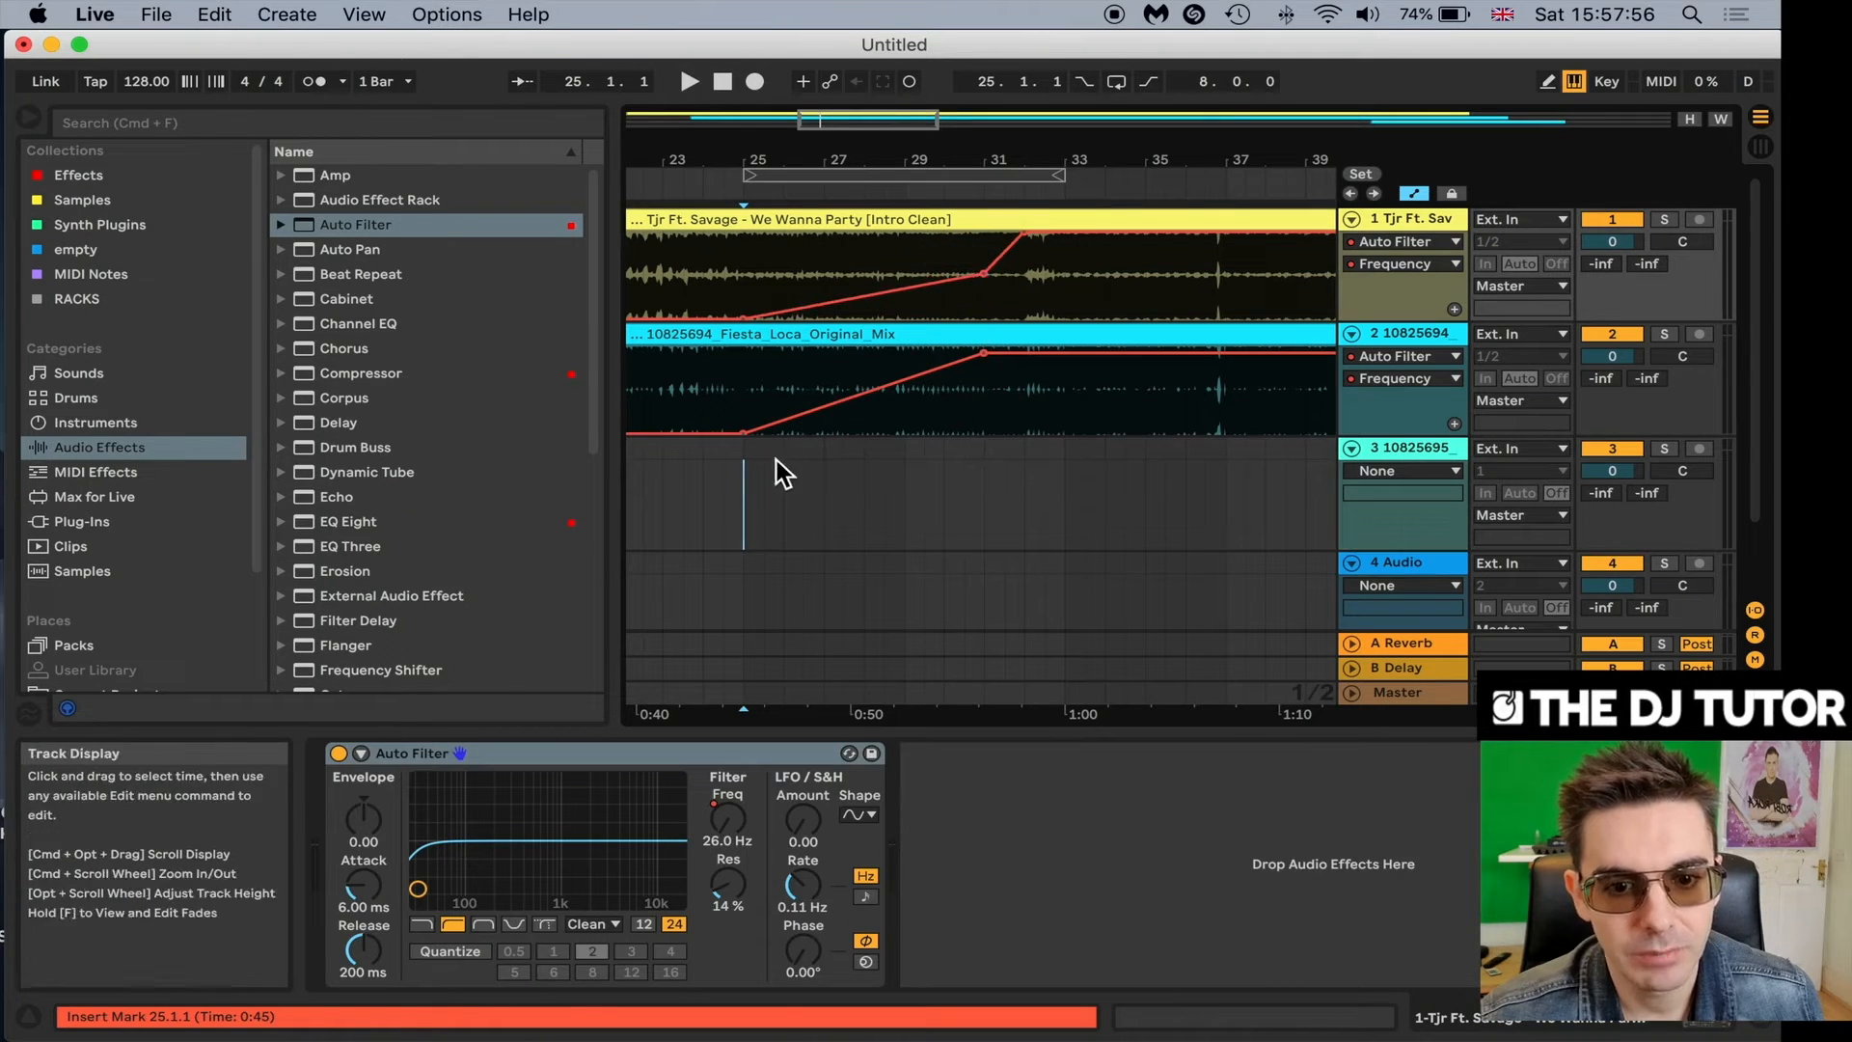
key(space)
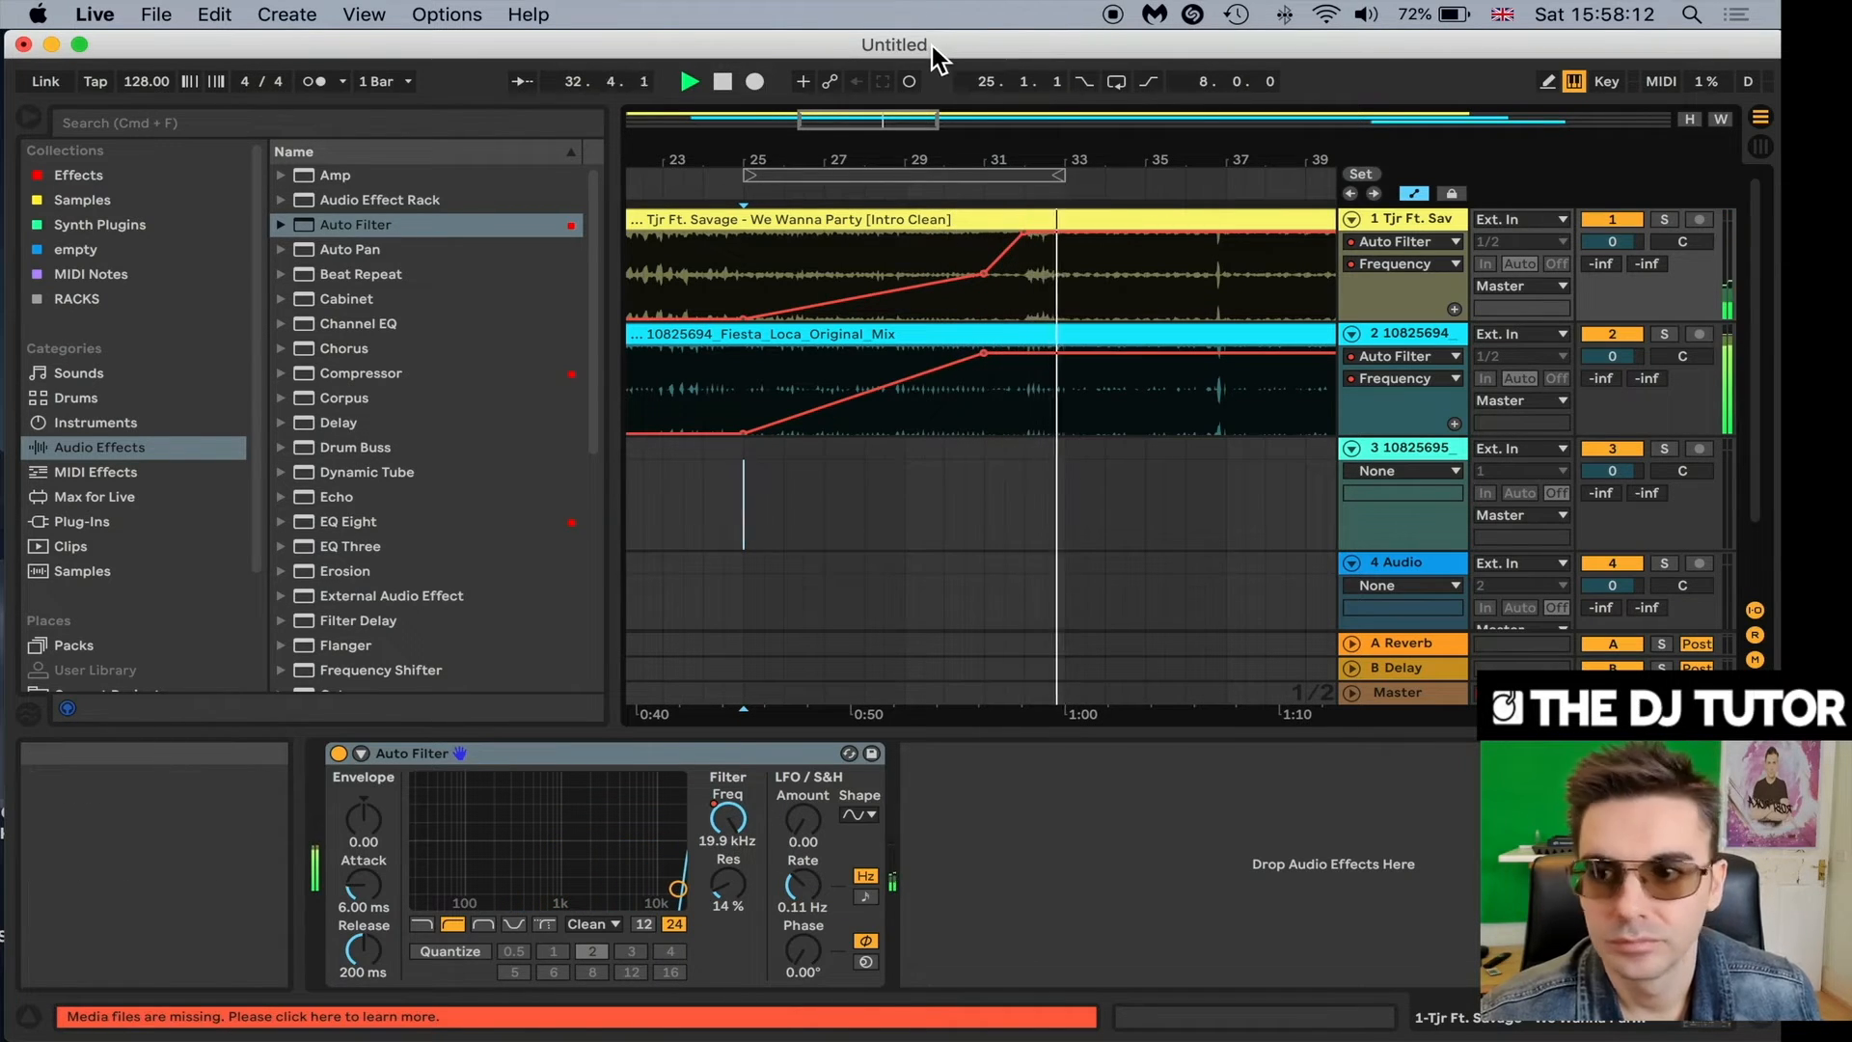
drag(944, 174, 935, 165)
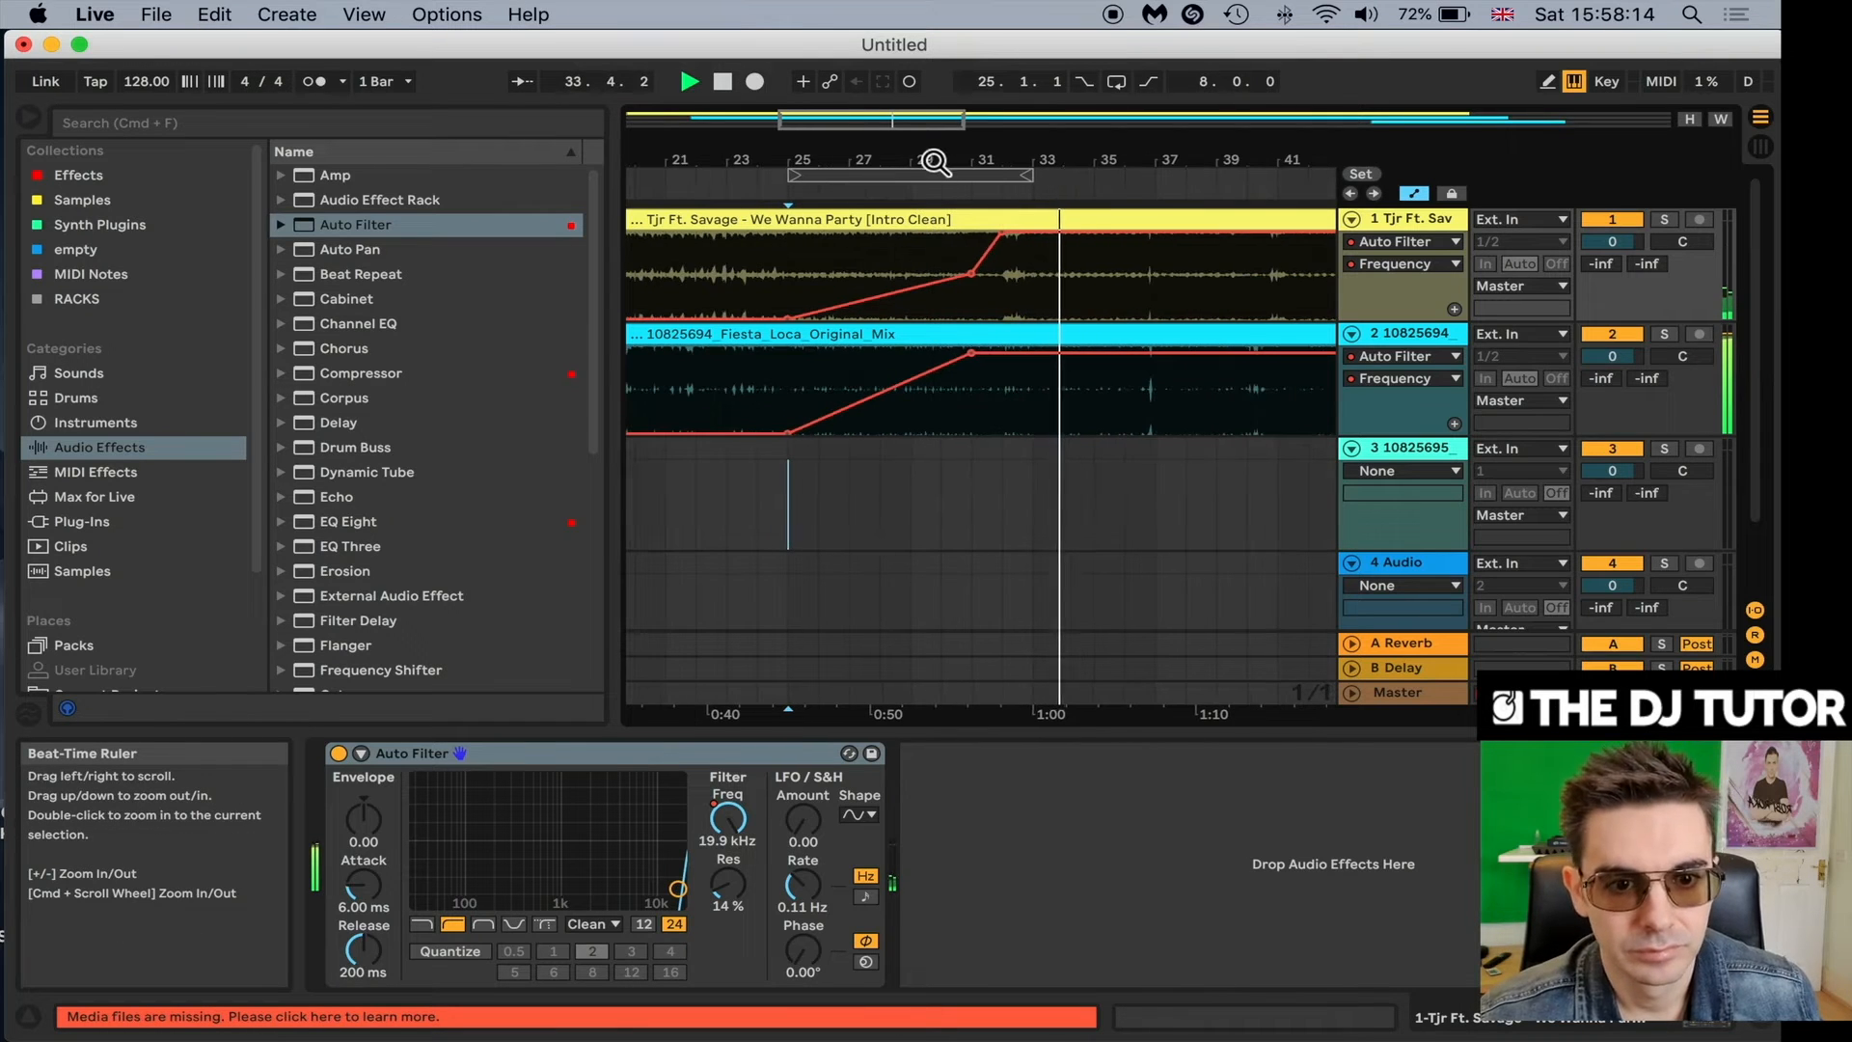
key(space)
Remove the first track's bar 31 breakpoint and bend both tracks' filter frequency ramps into curves that rise slowly from bar 25.
mouse_move(974, 273)
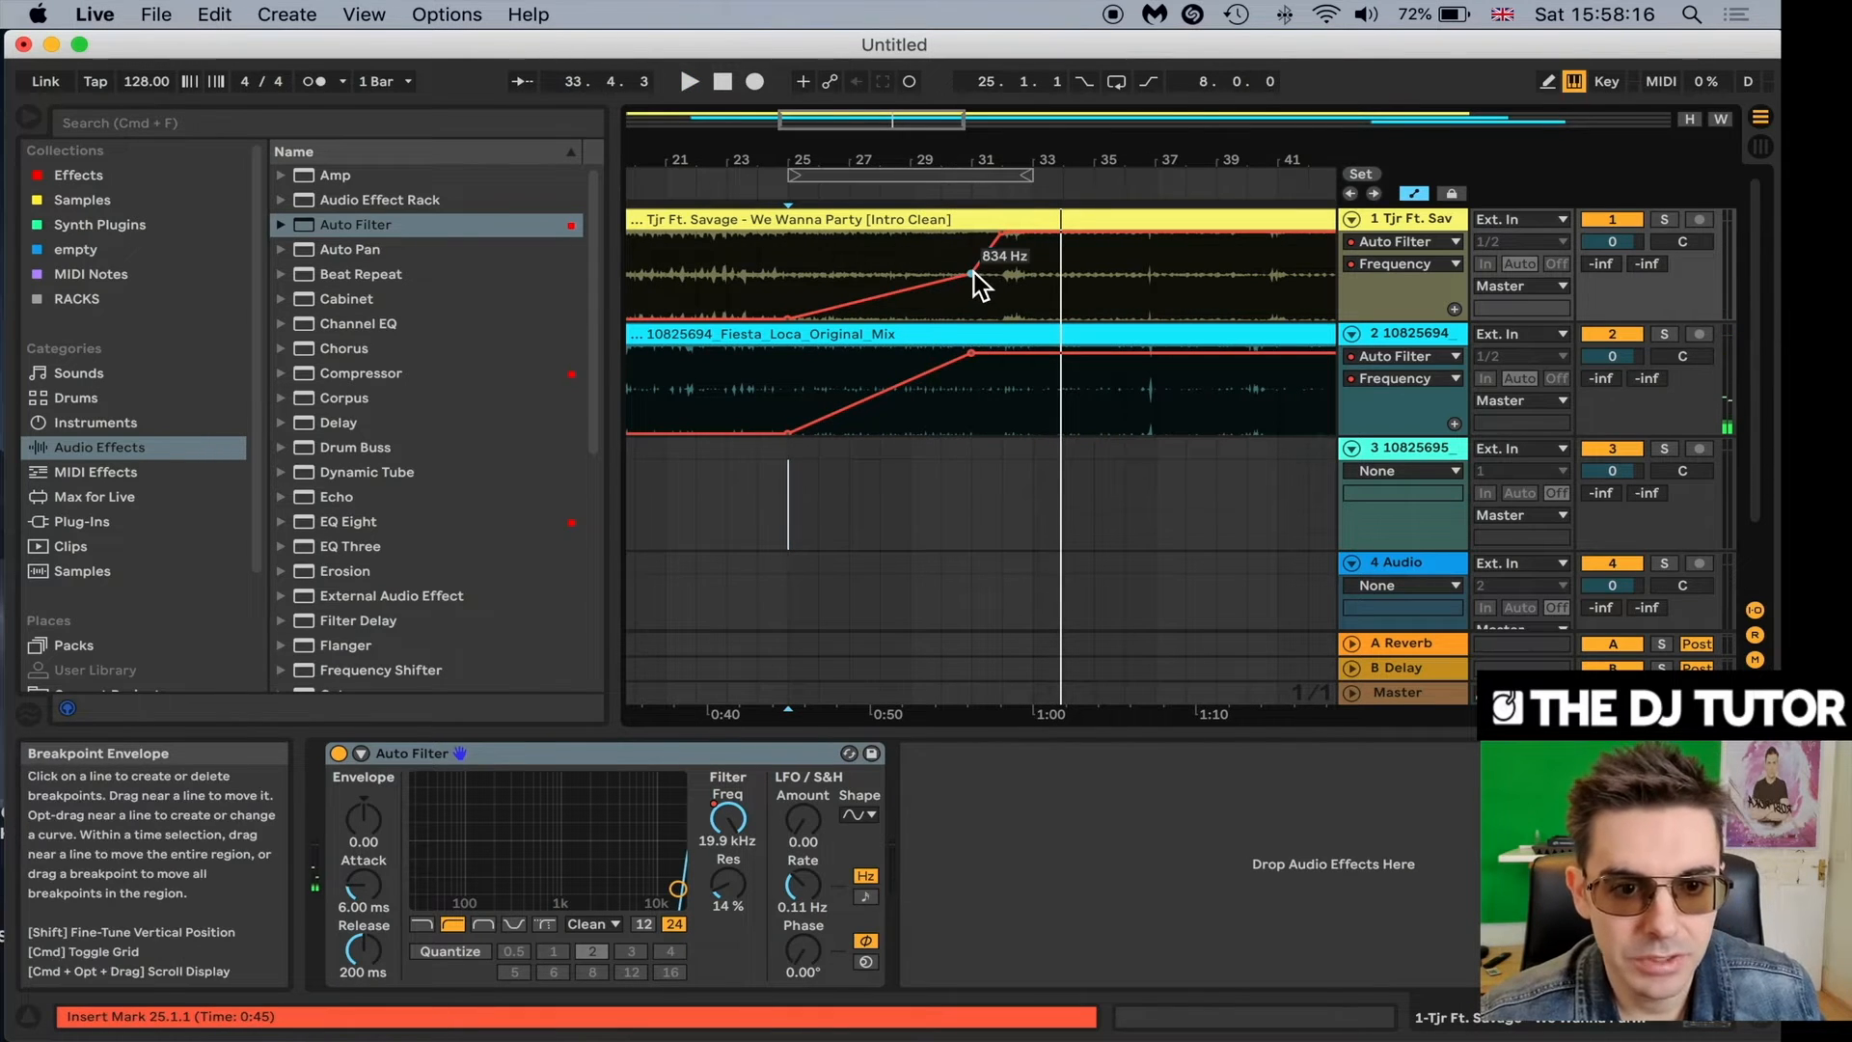
drag(972, 273, 918, 266)
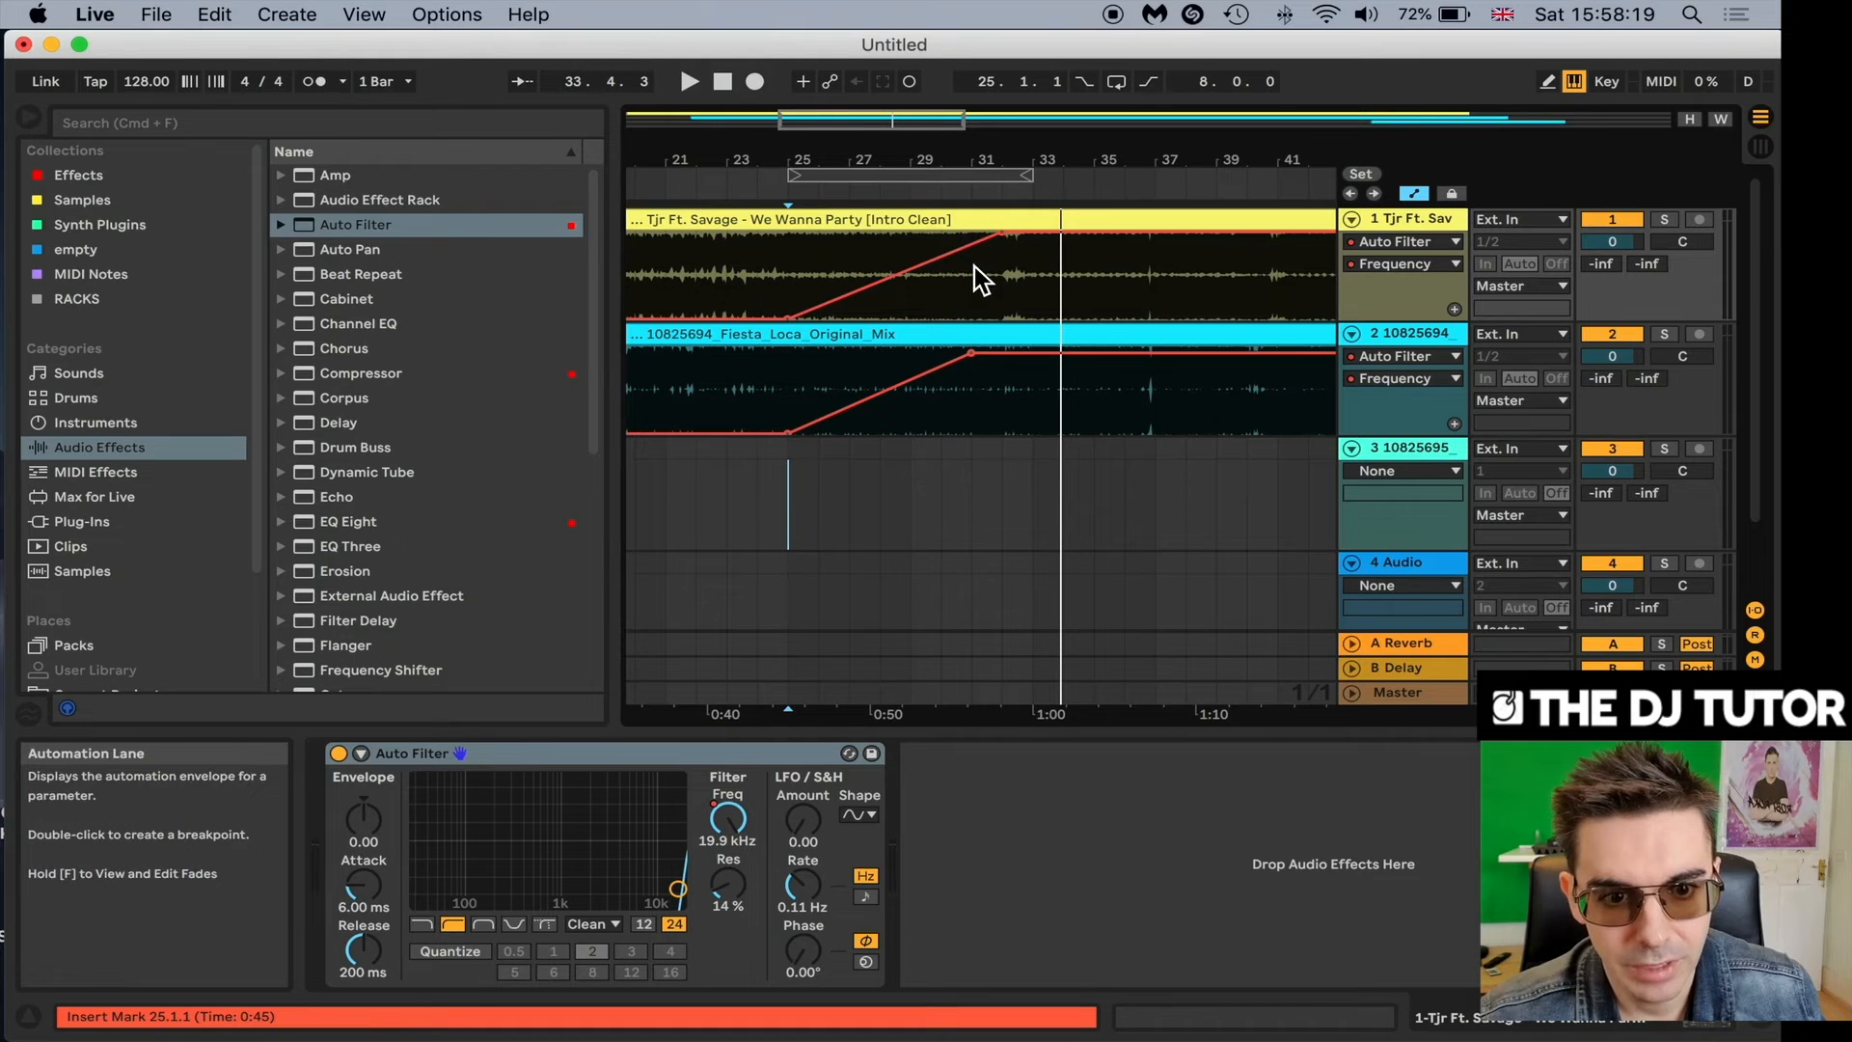
click(920, 269)
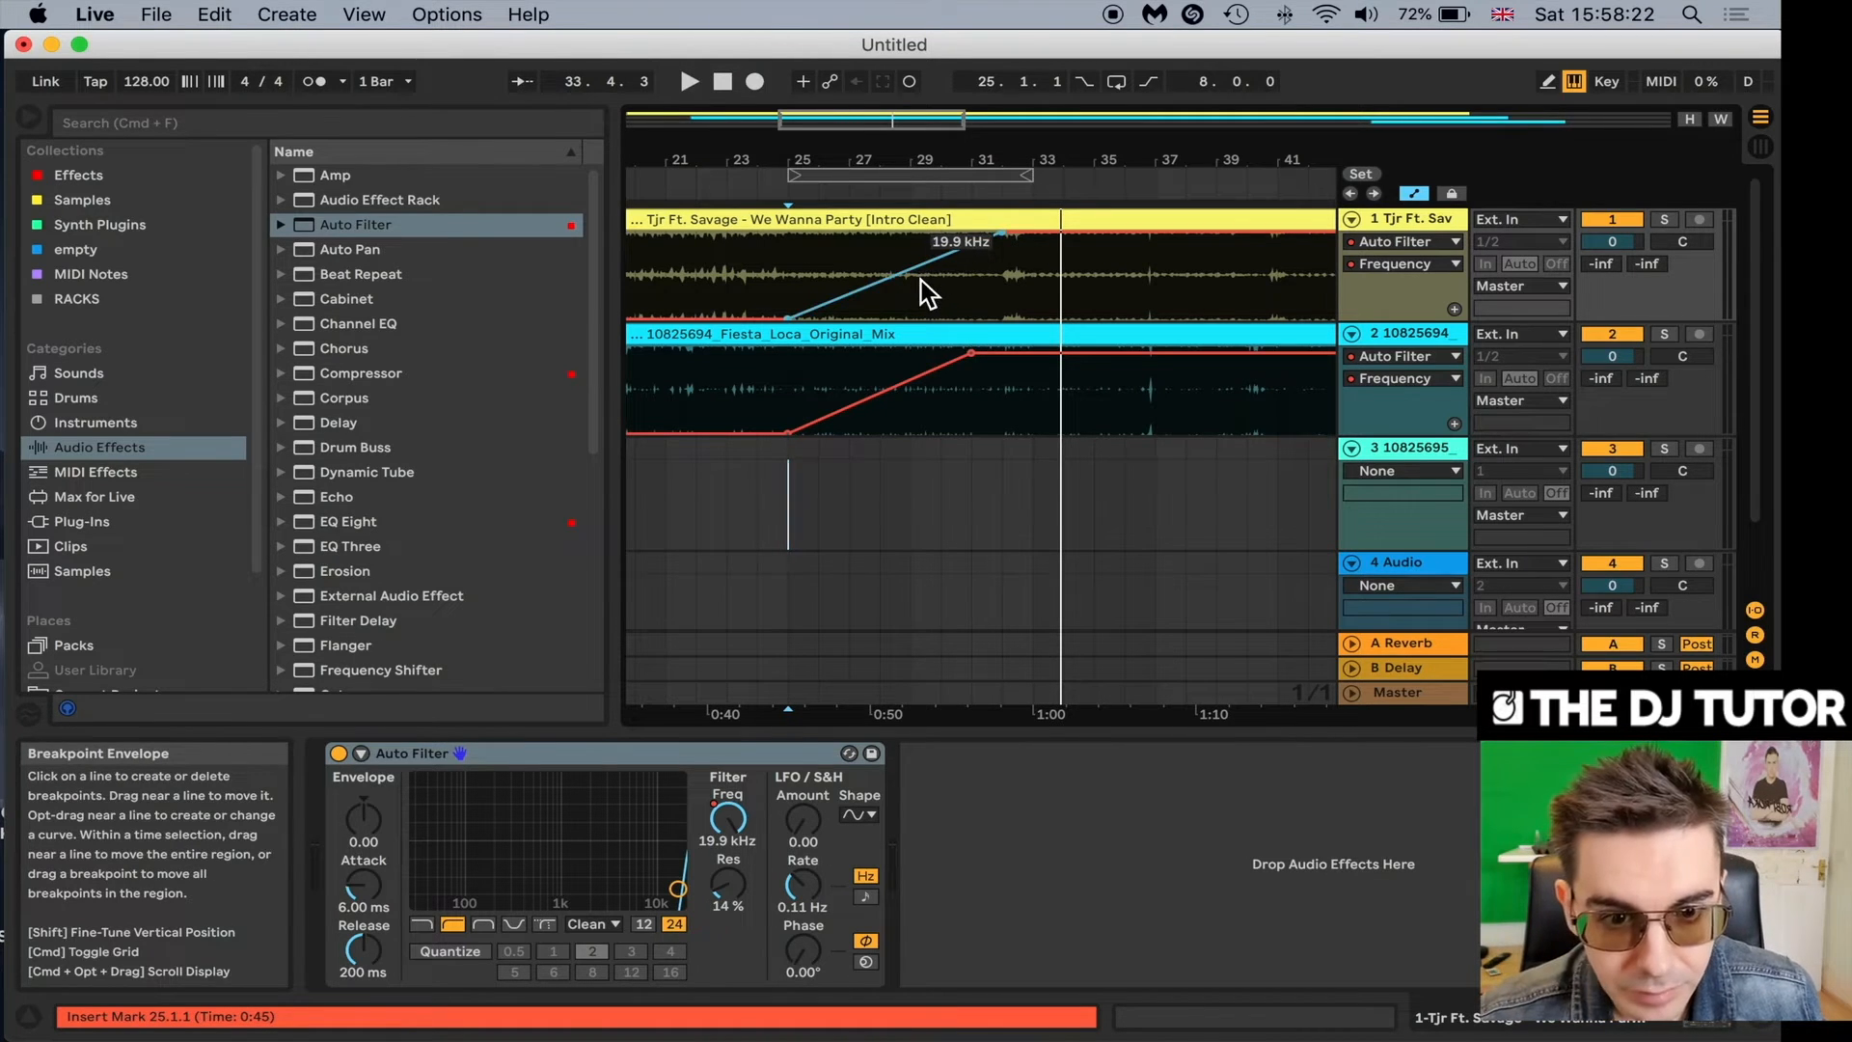
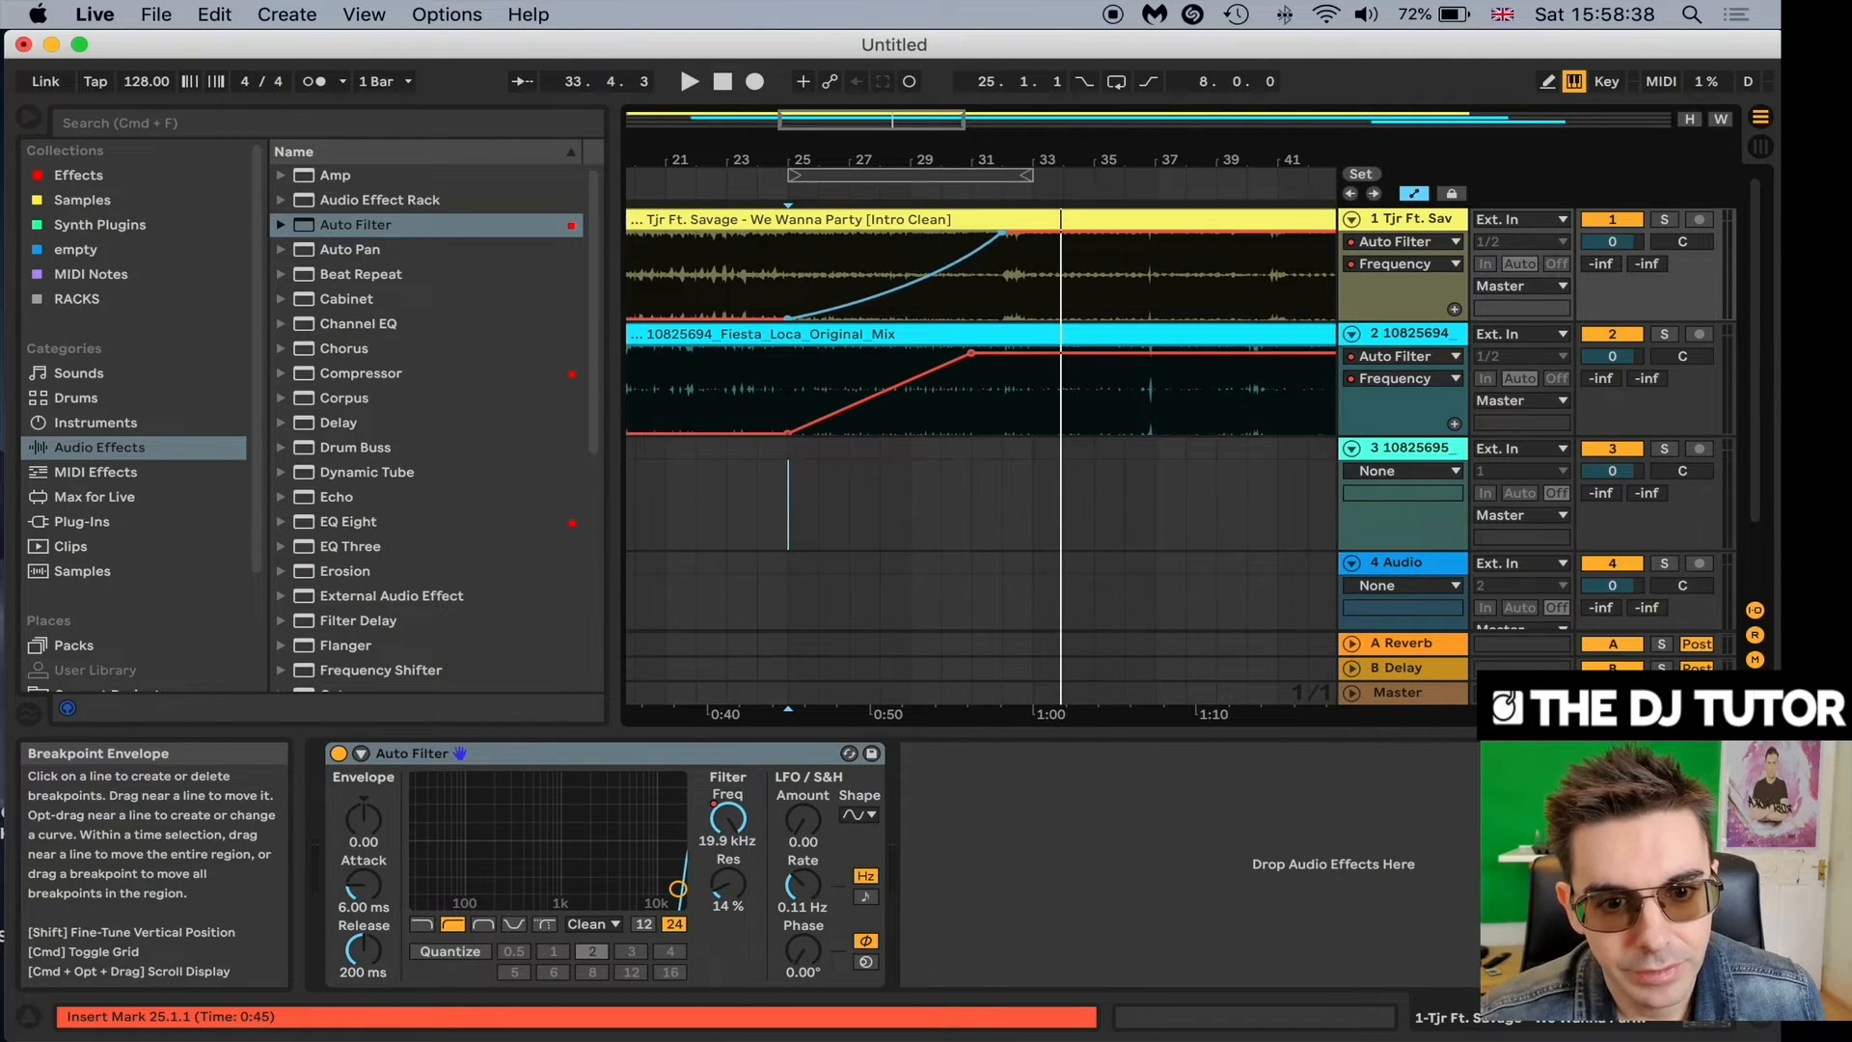
click(903, 386)
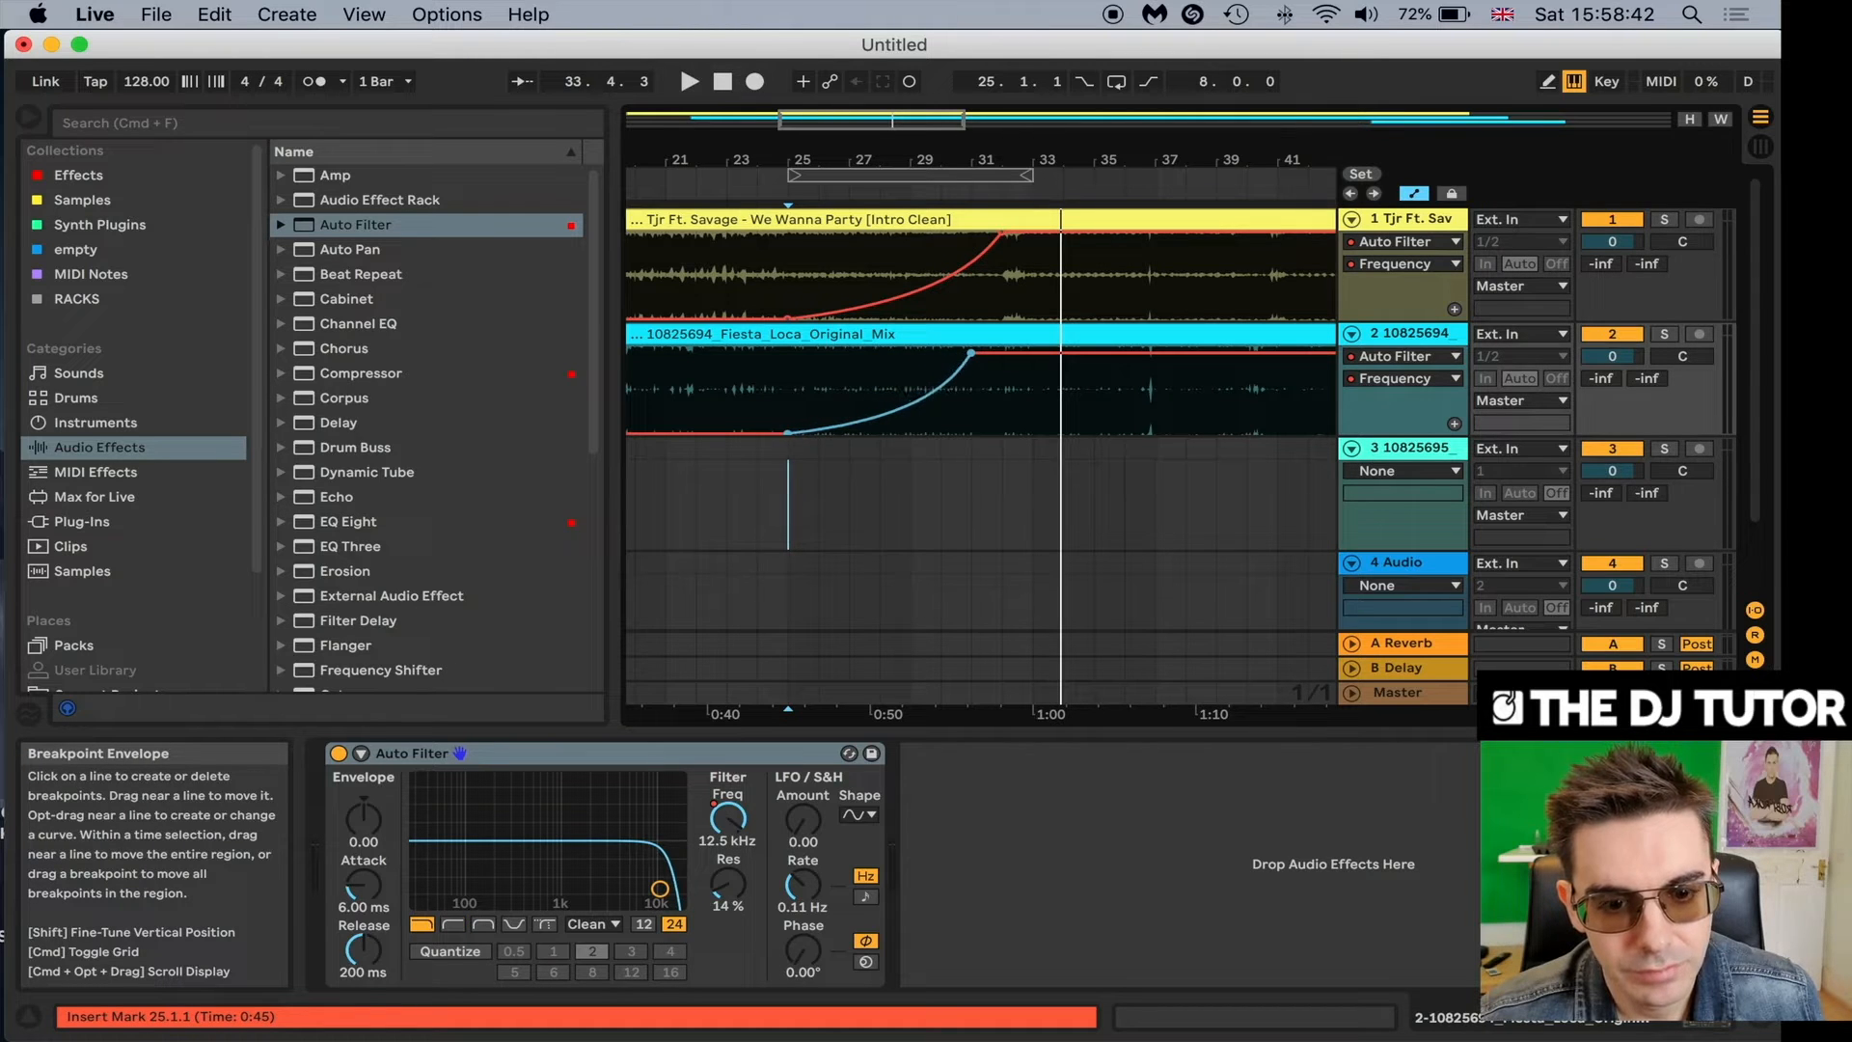
Play both tracks from bar 25 to check the curved filter sweeps.
click(797, 488)
key(space)
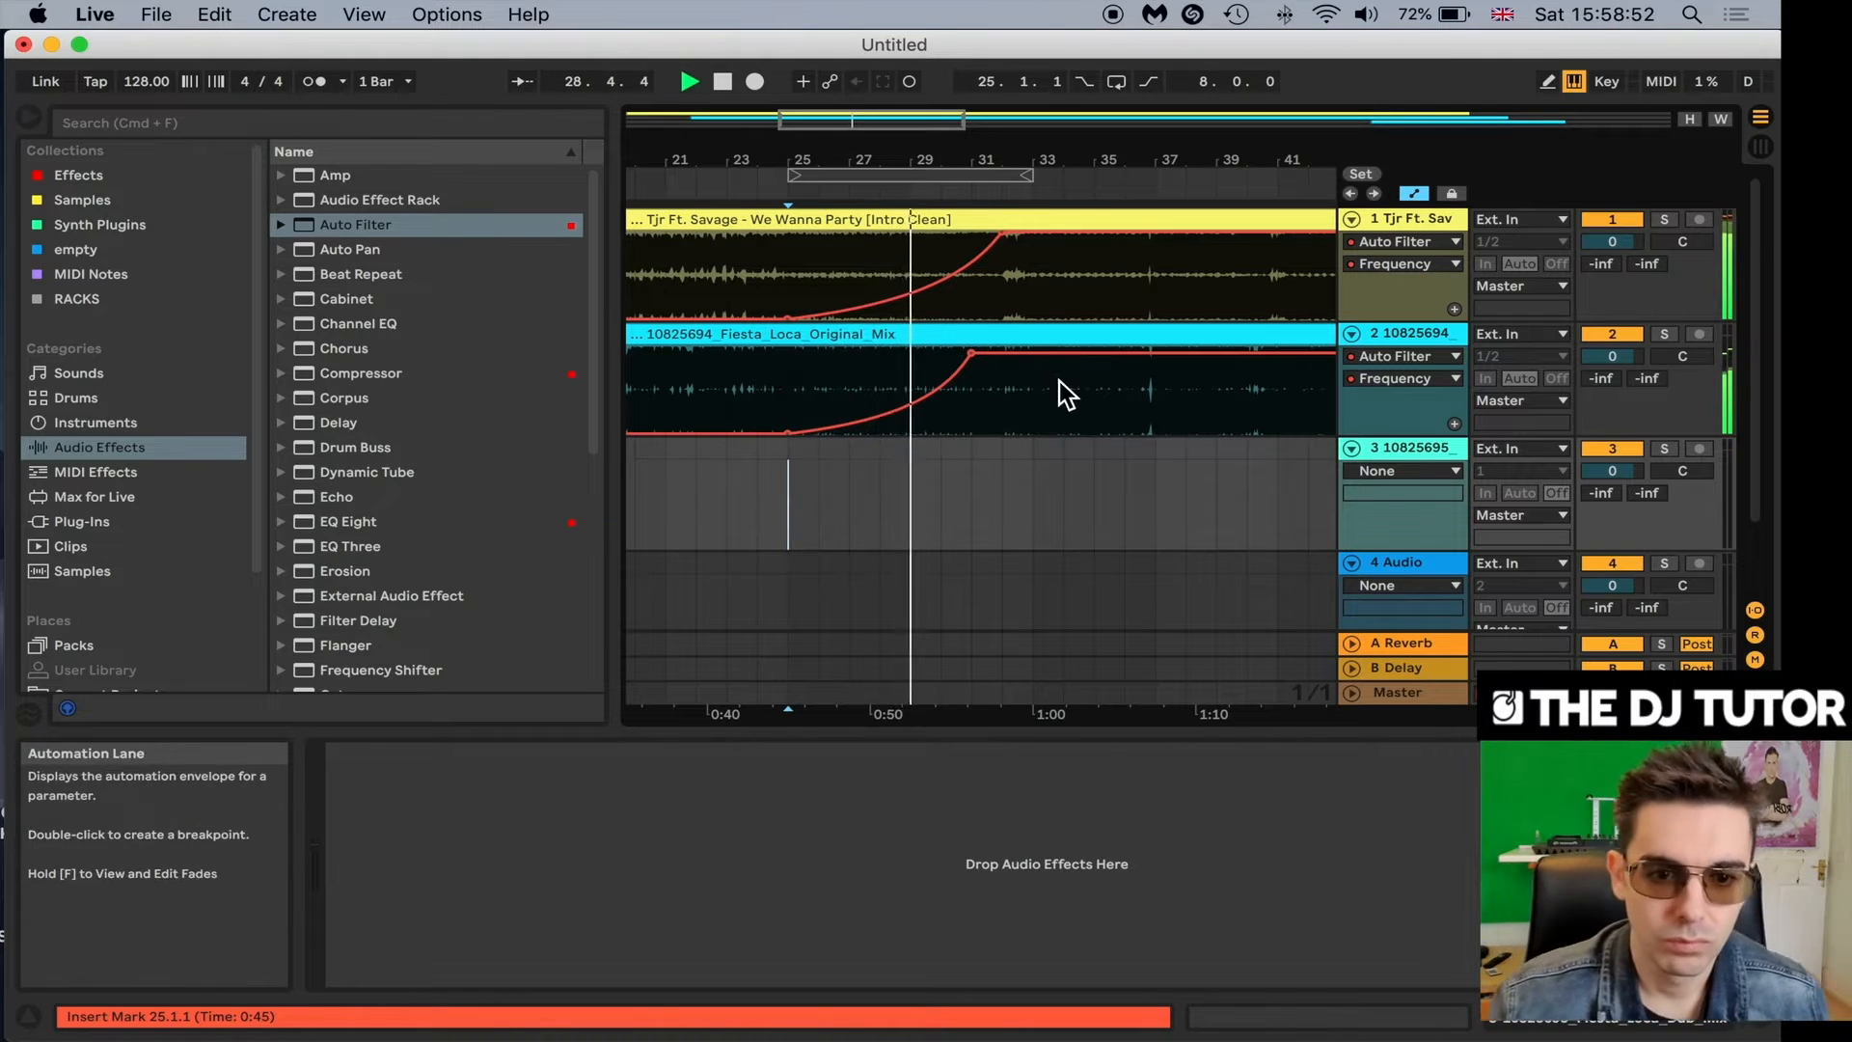
drag(850, 166, 850, 94)
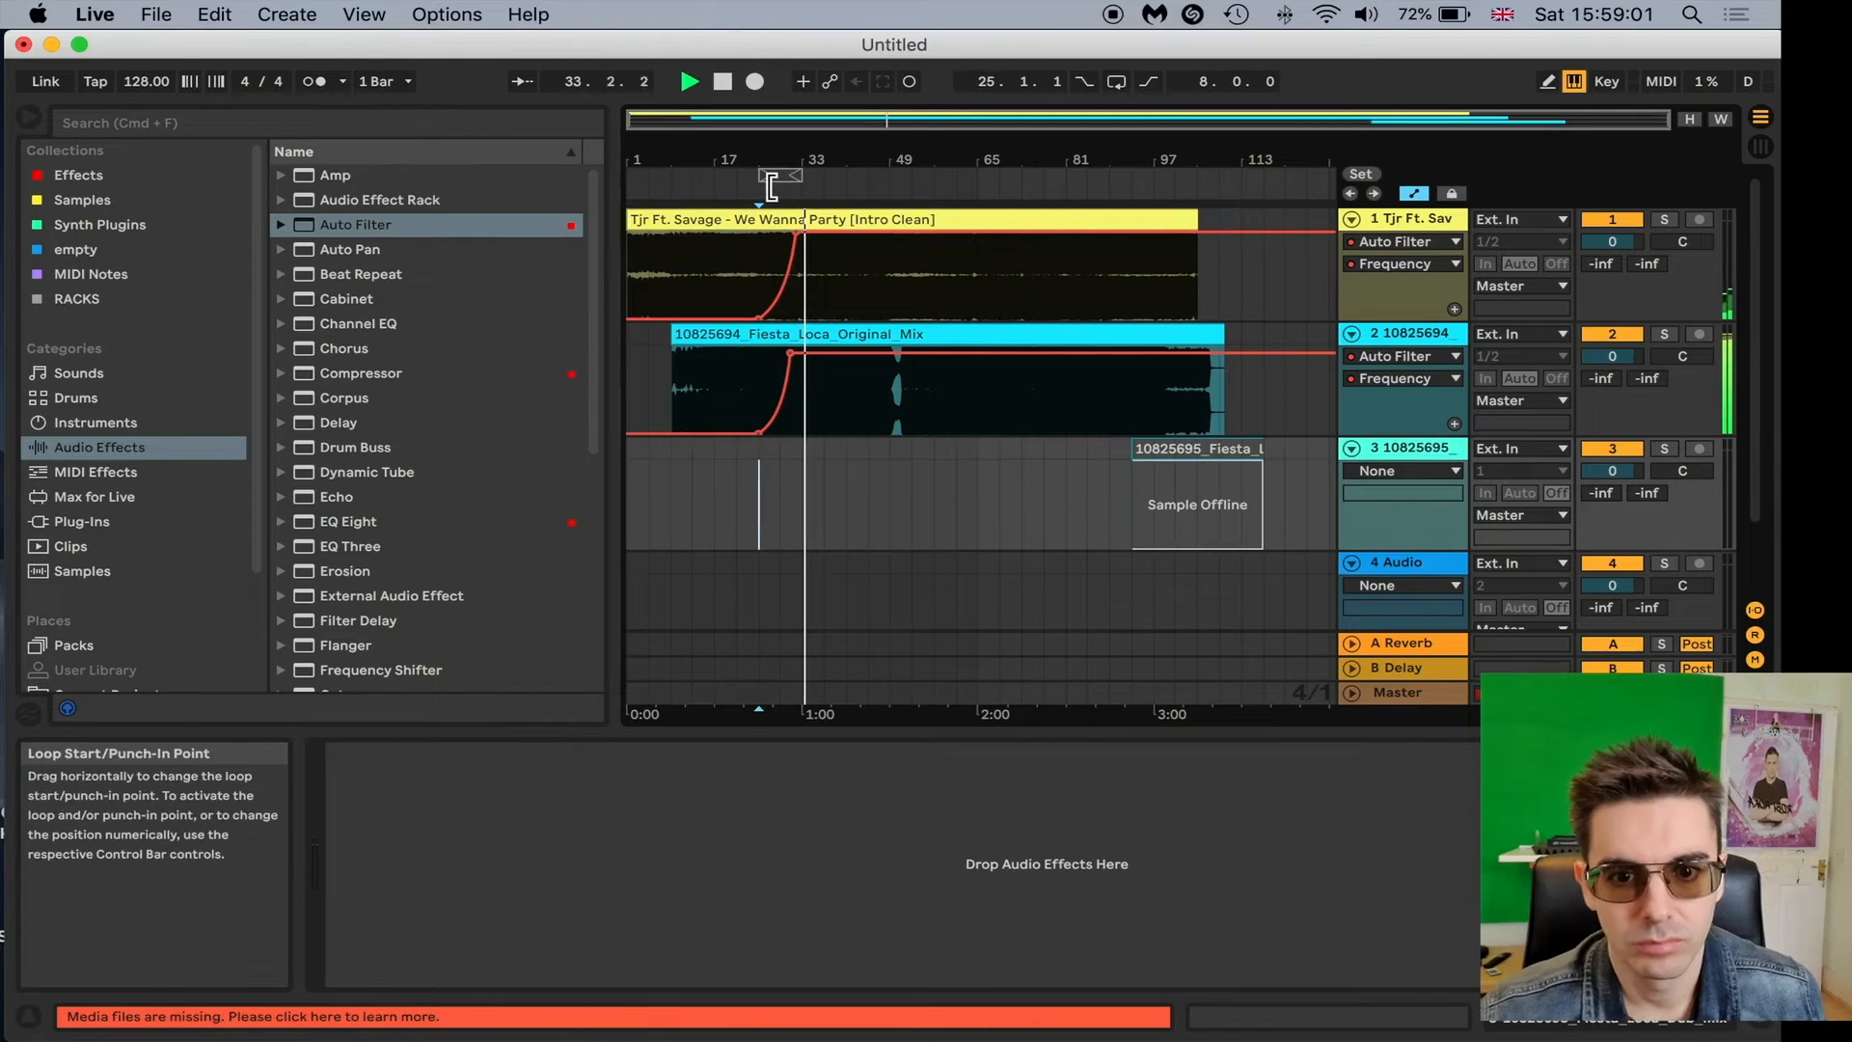
Stop playback and set the loop region to run from bar 33 to bar 69.
drag(769, 183, 530, 186)
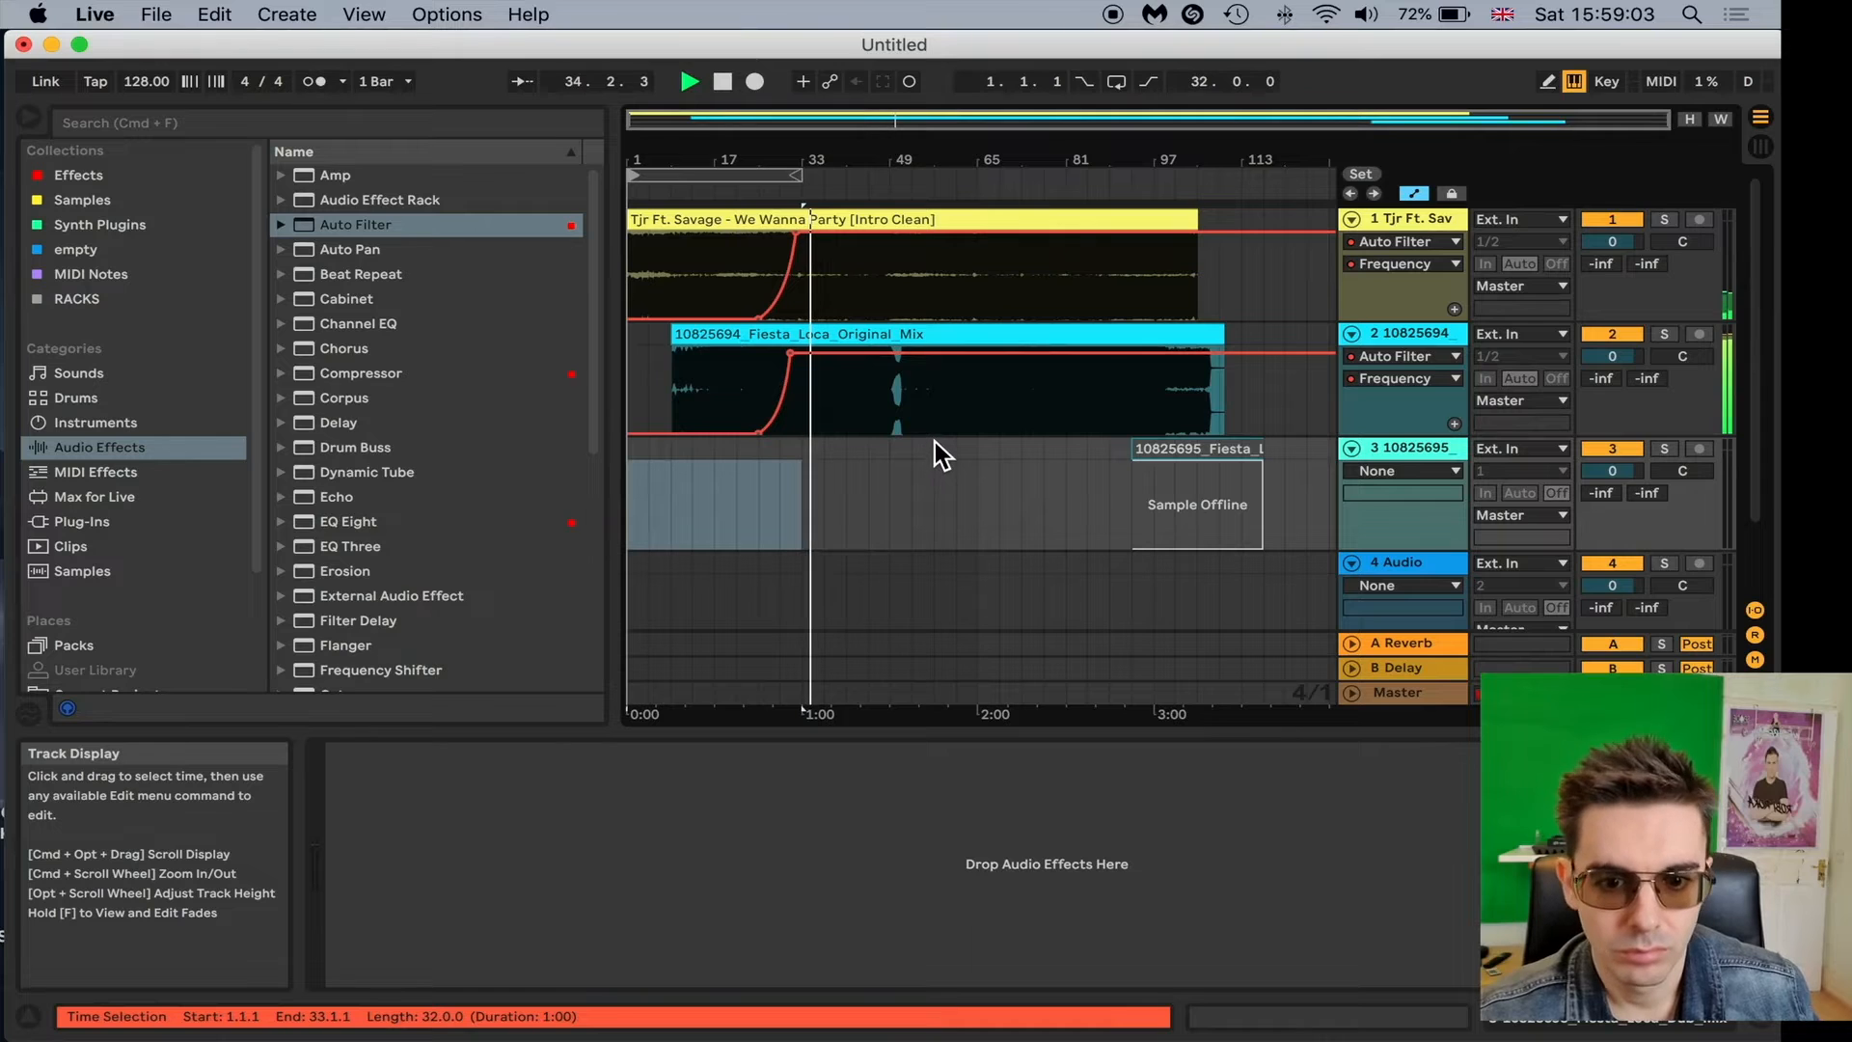
key(space)
drag(806, 146, 980, 165)
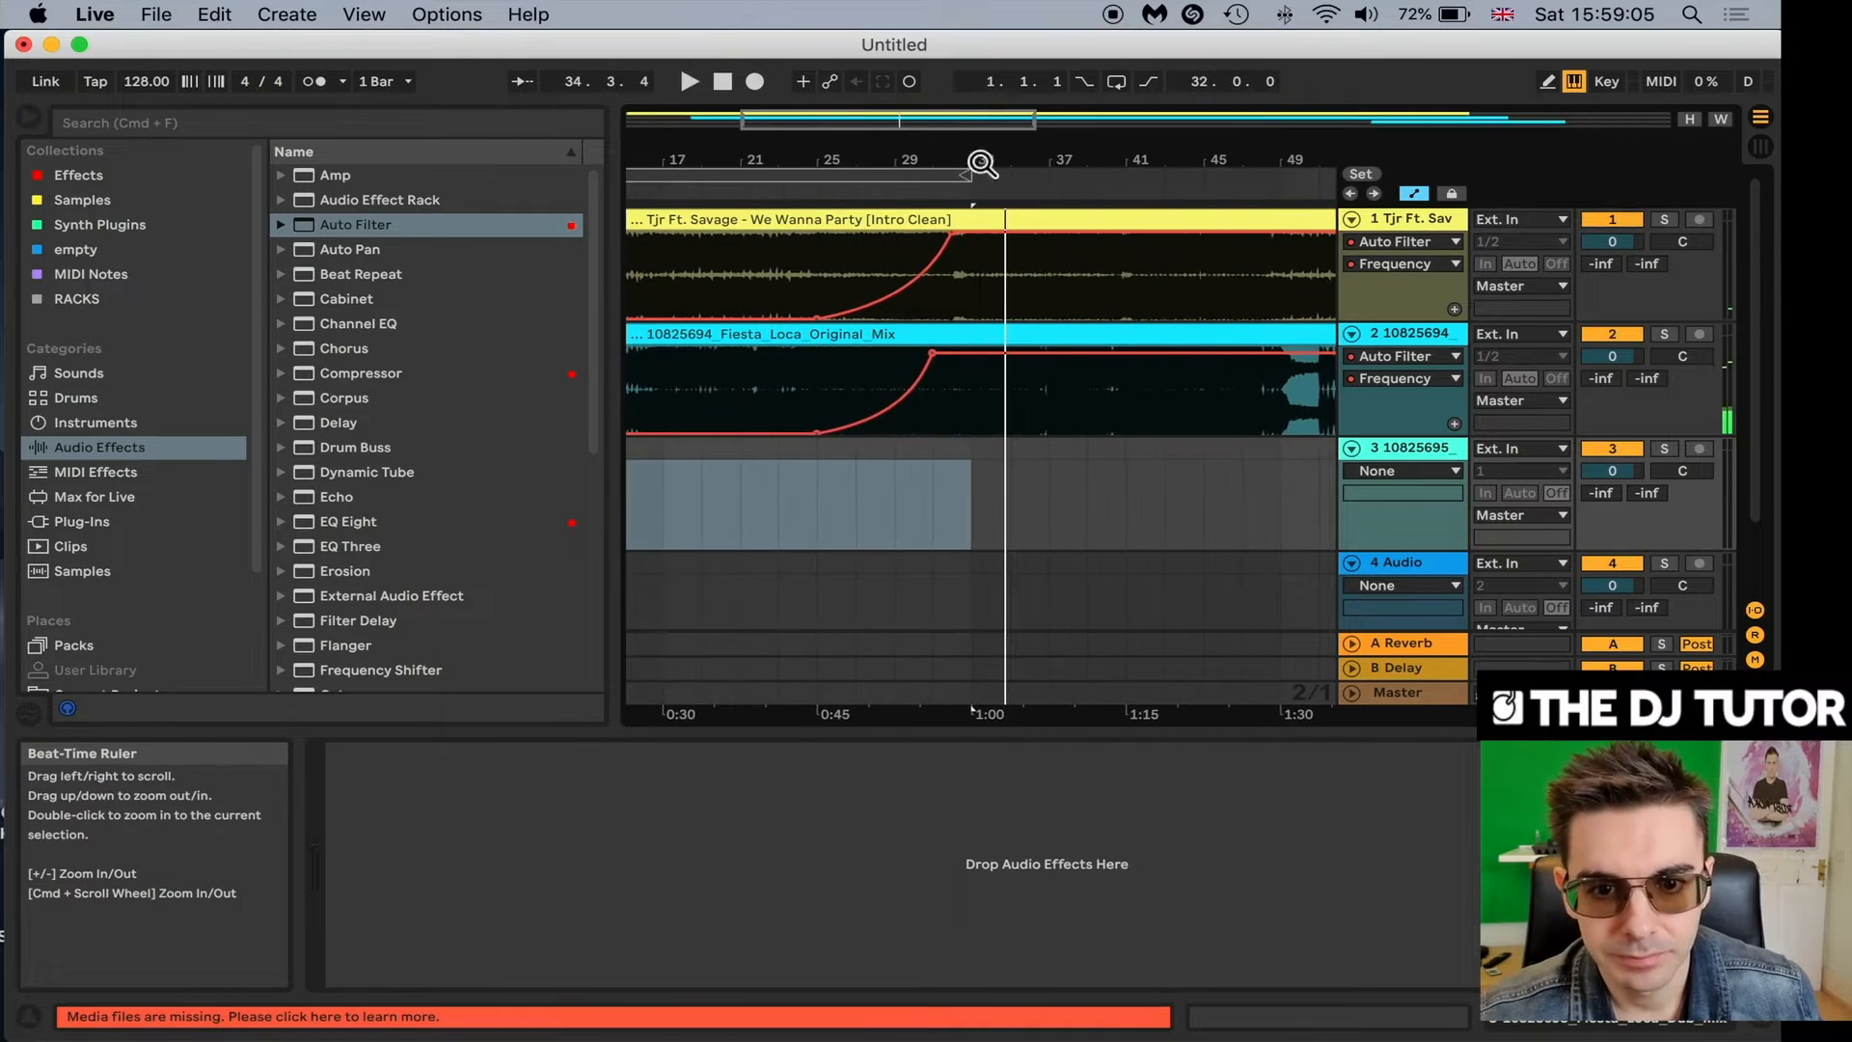
click(776, 177)
drag(777, 178, 1389, 188)
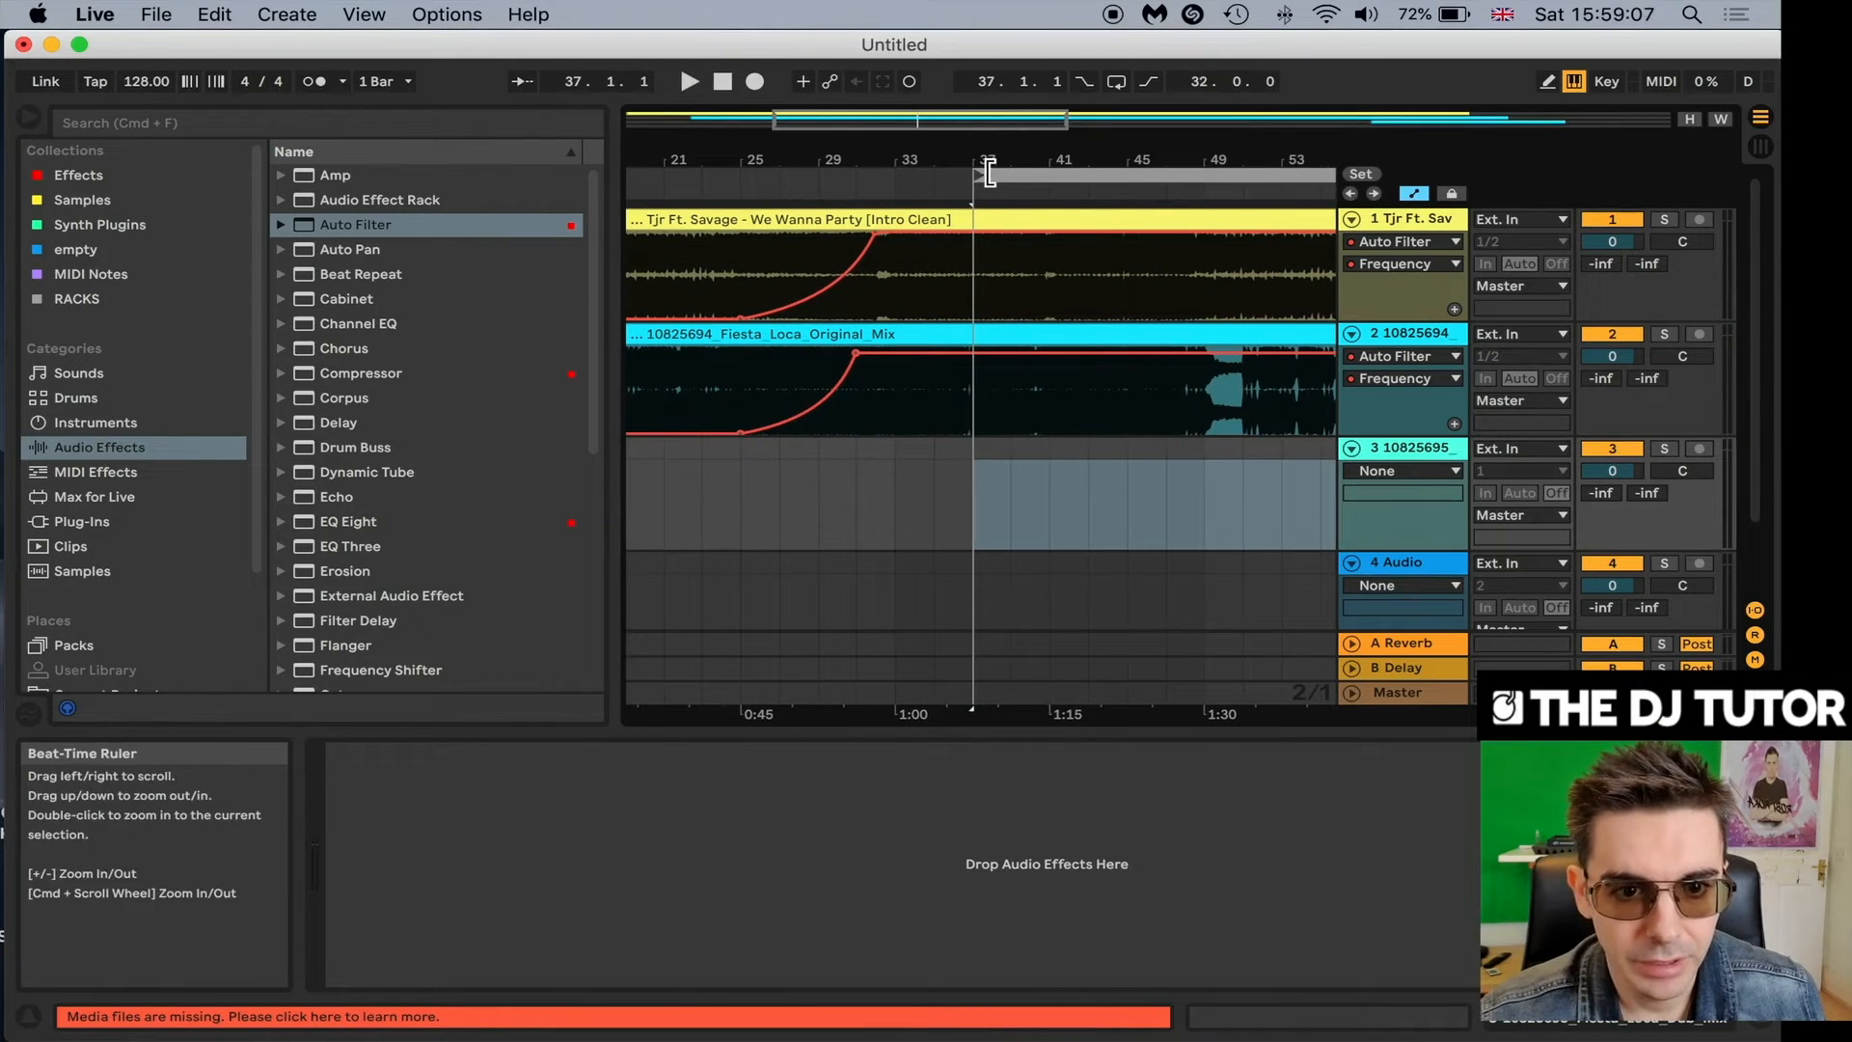
drag(981, 183, 858, 102)
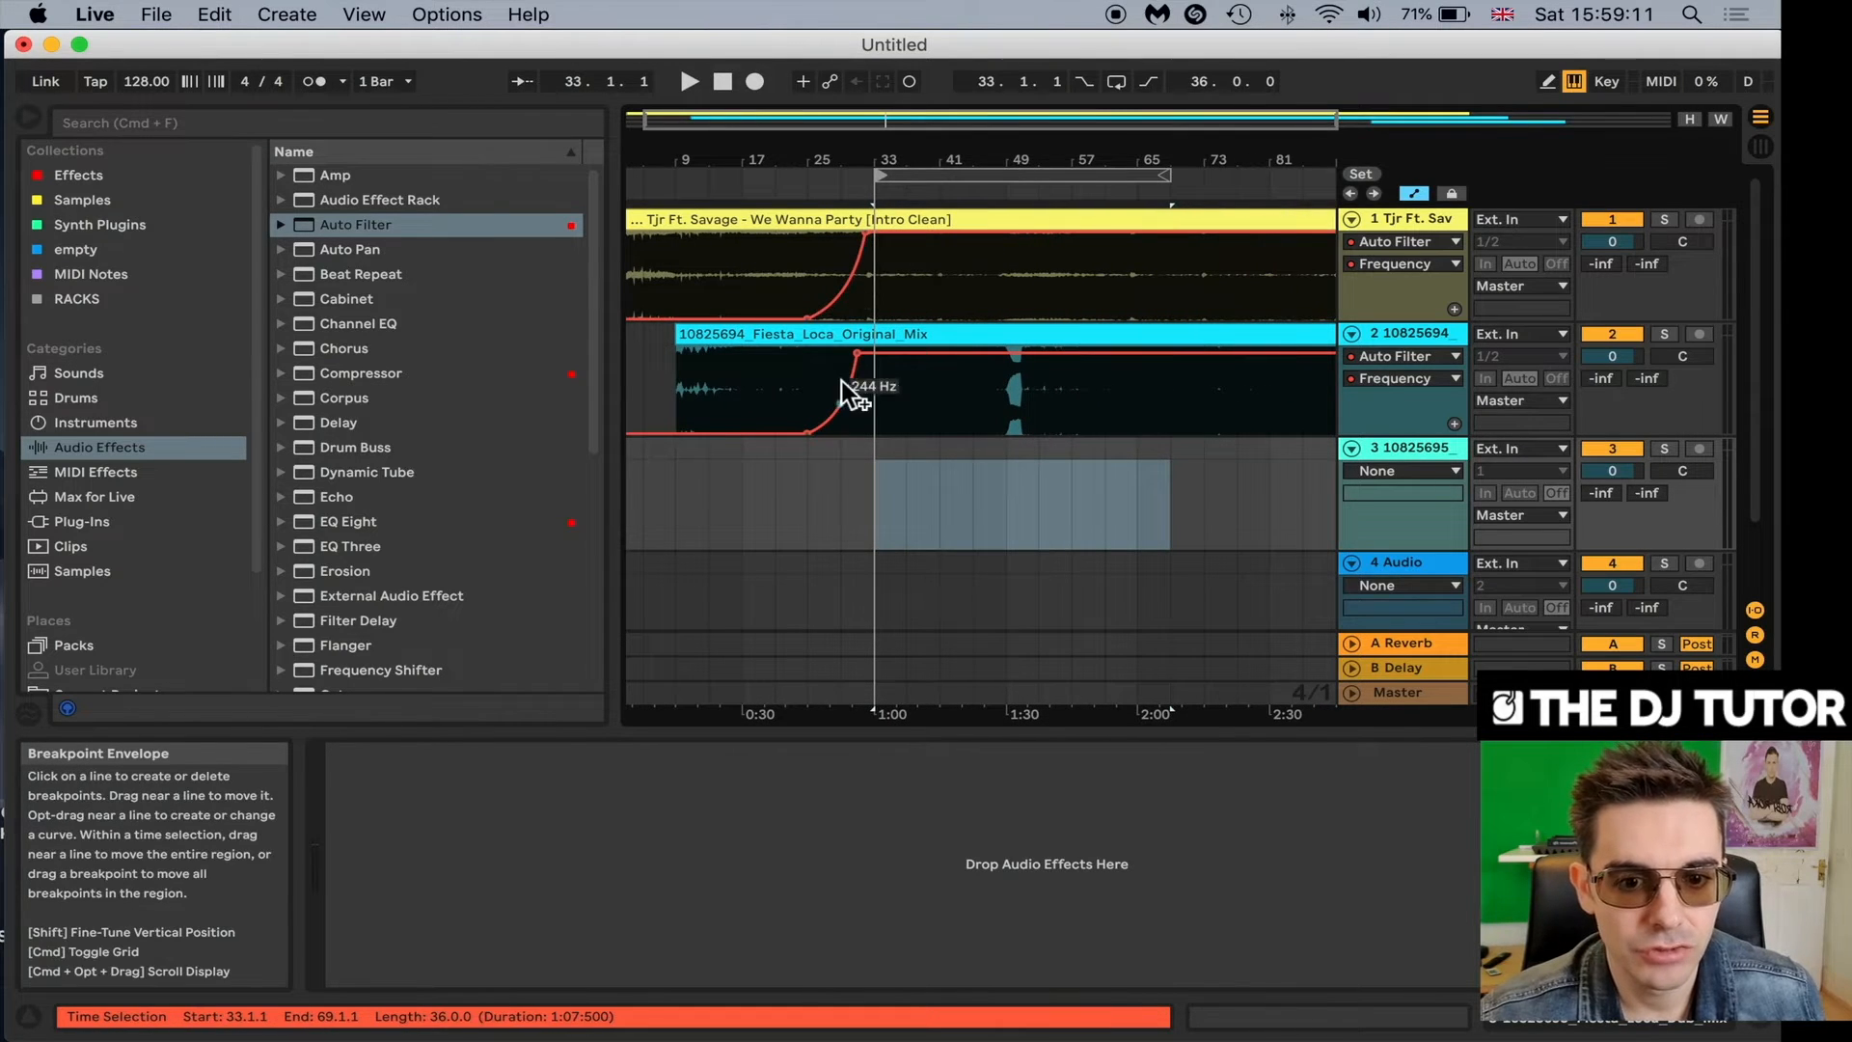
drag(771, 44, 767, 37)
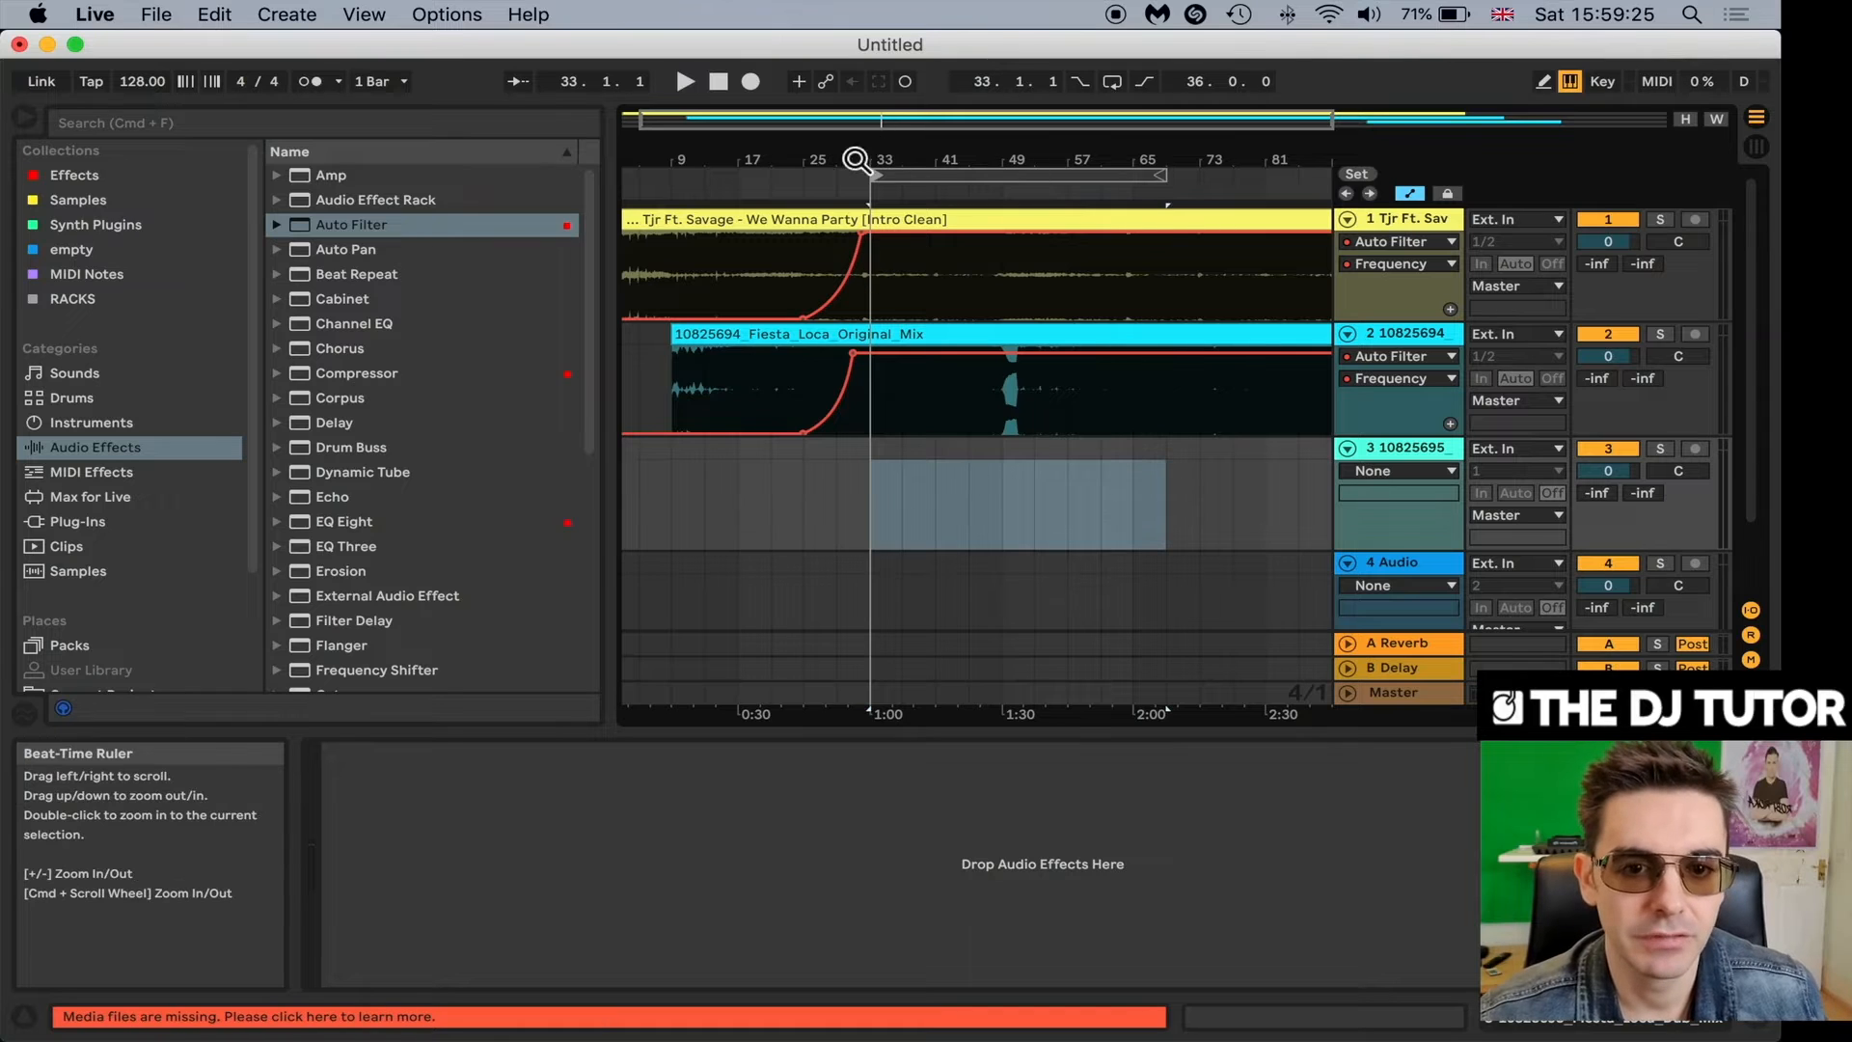
drag(859, 166, 878, 311)
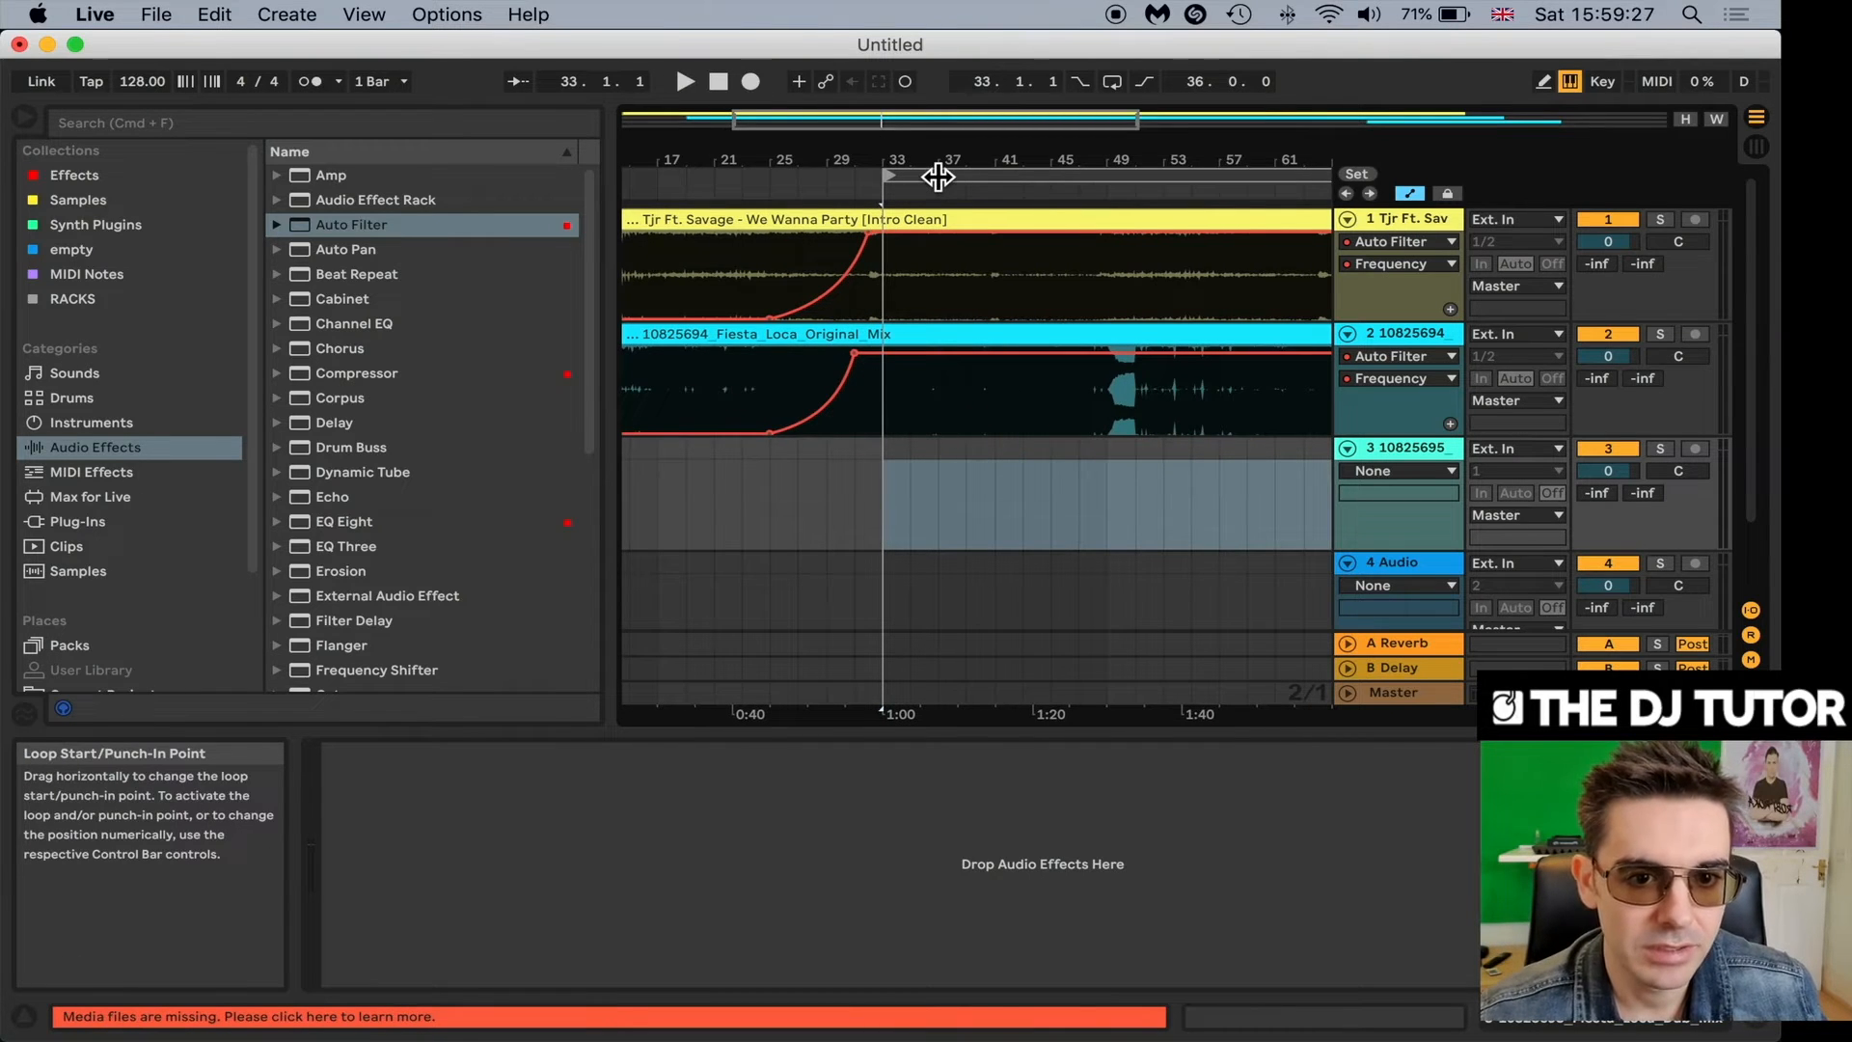
drag(943, 157, 853, 159)
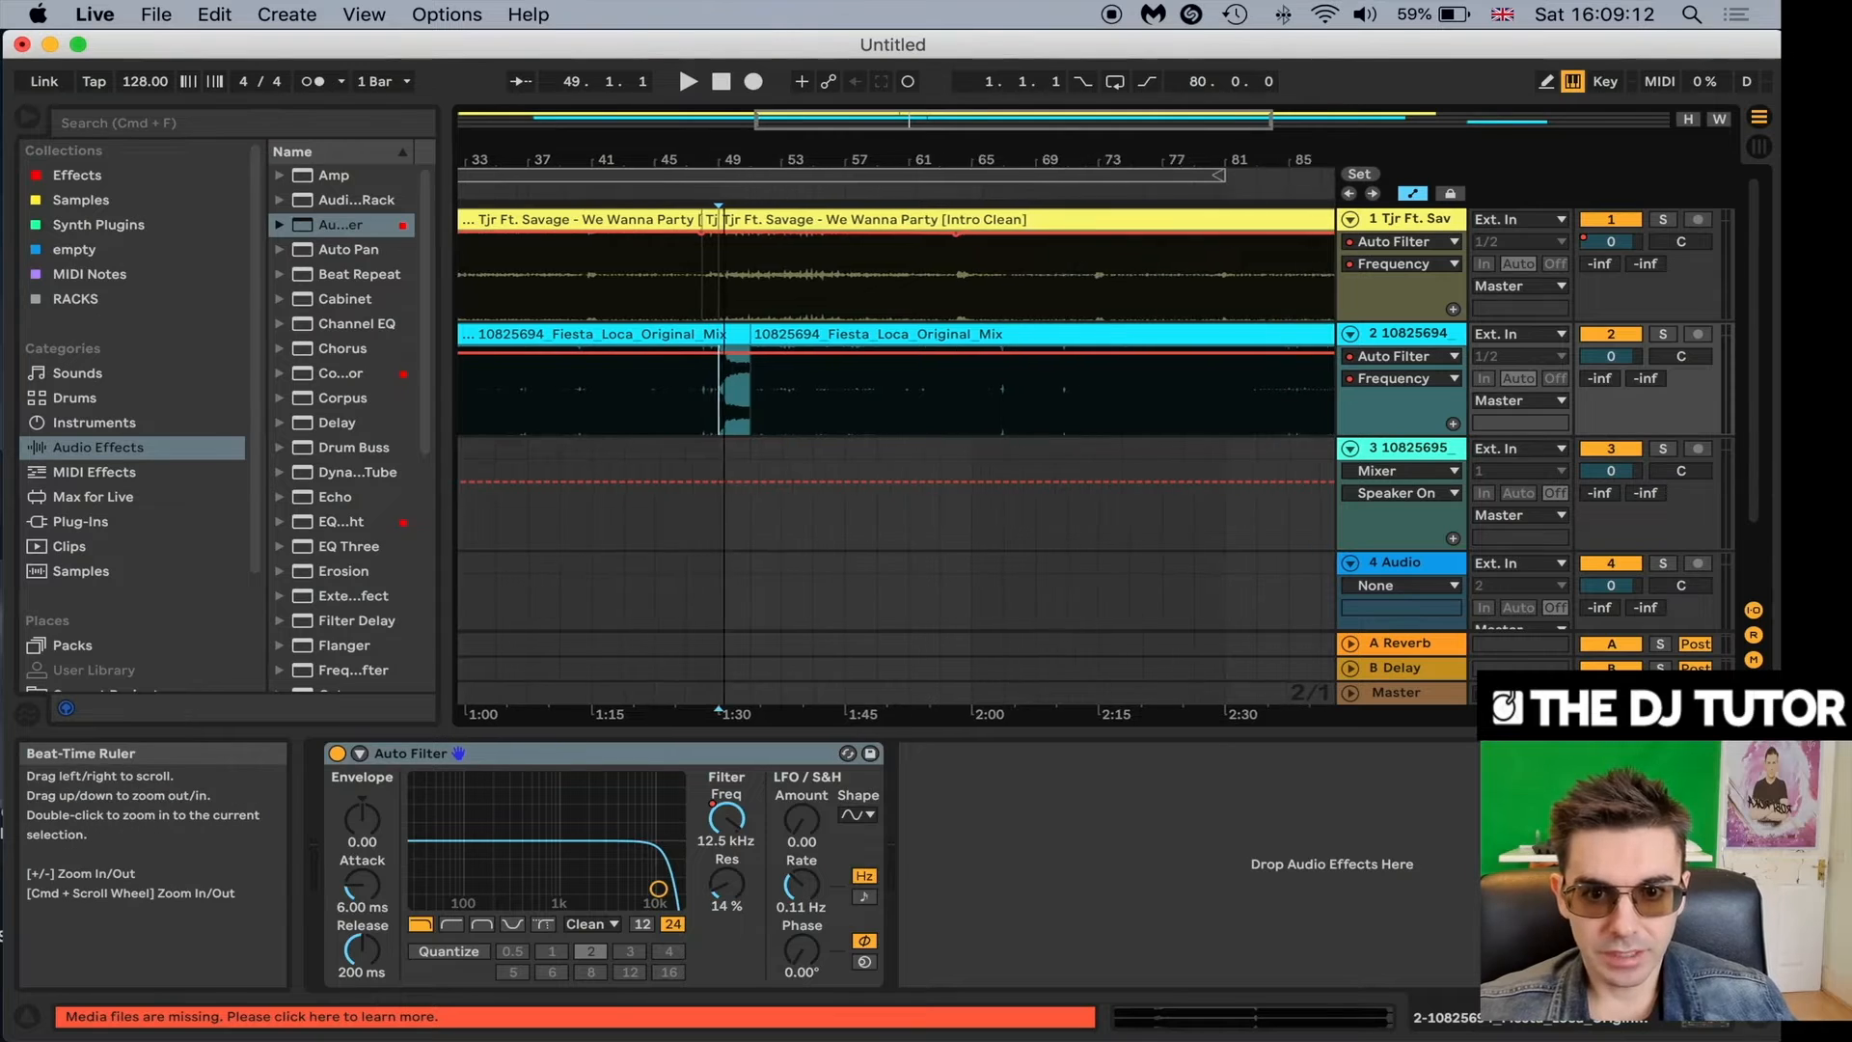
Listen to both tracks around bars 81 and 85 to find where the next section of the second track begins.
drag(842, 159, 843, 75)
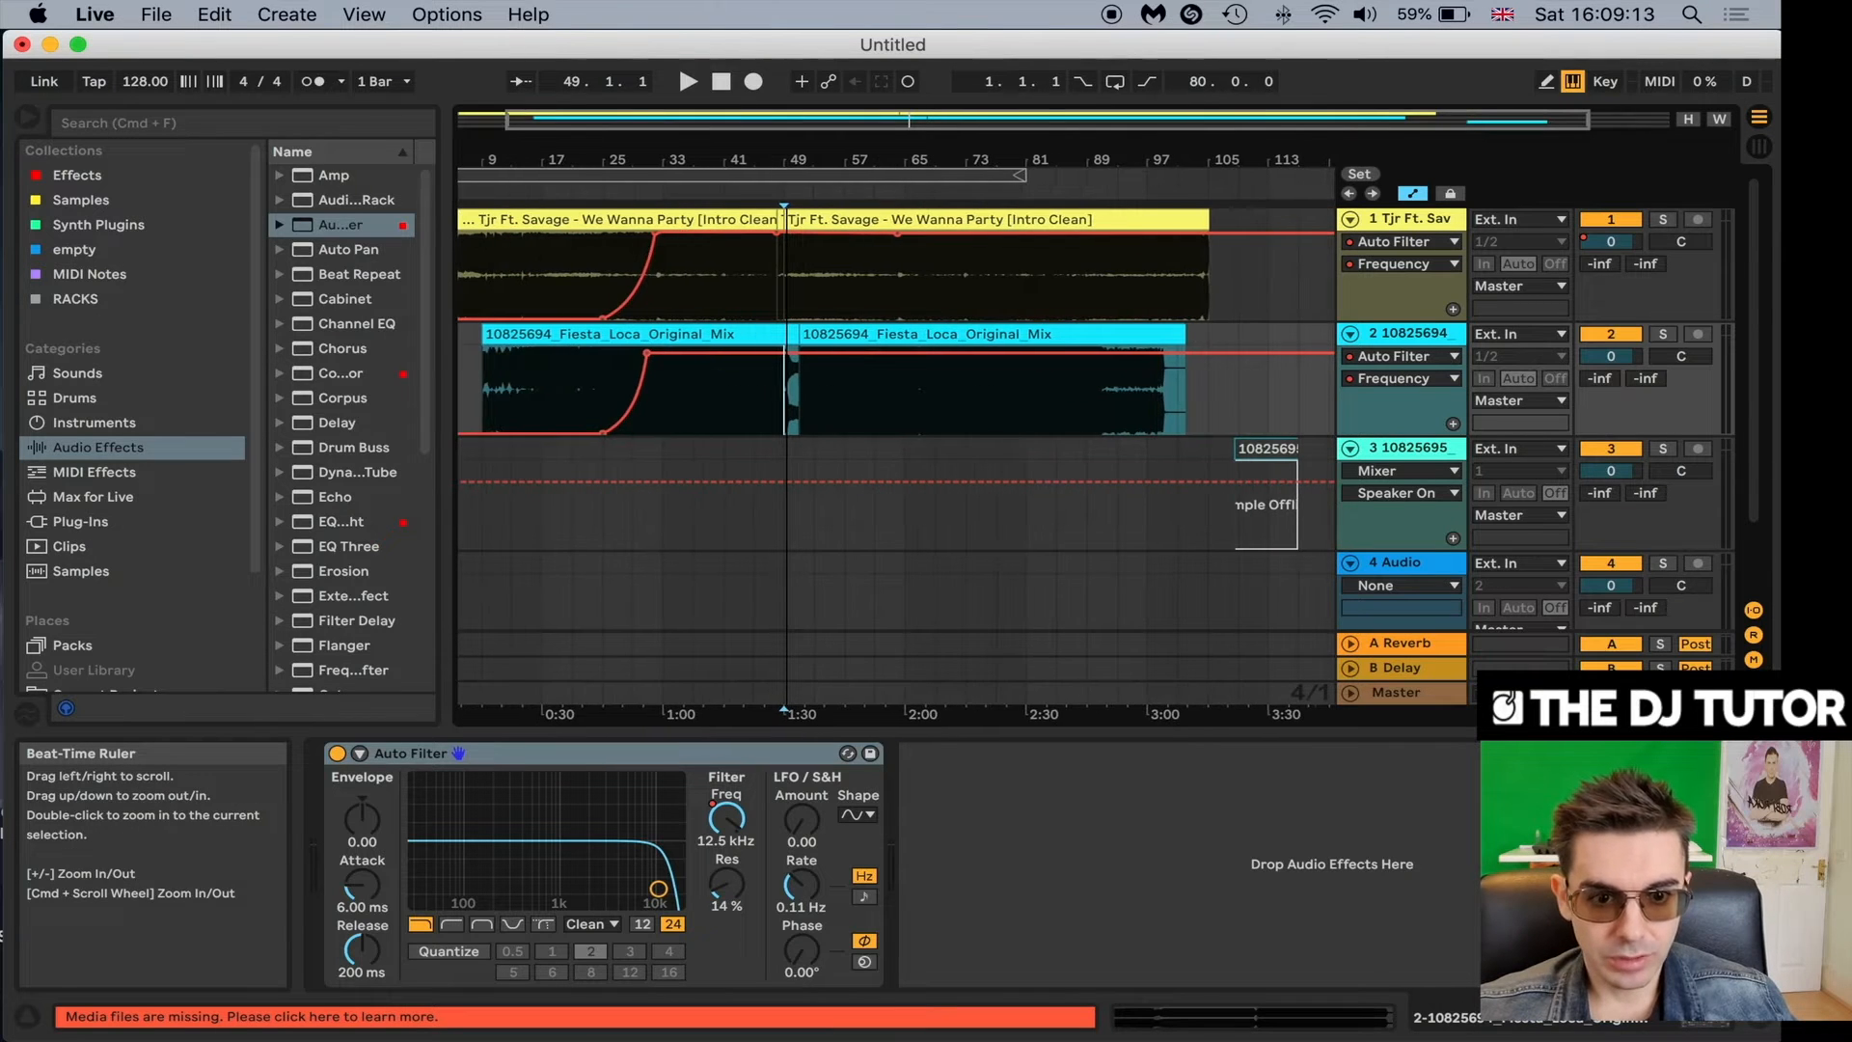
click(795, 344)
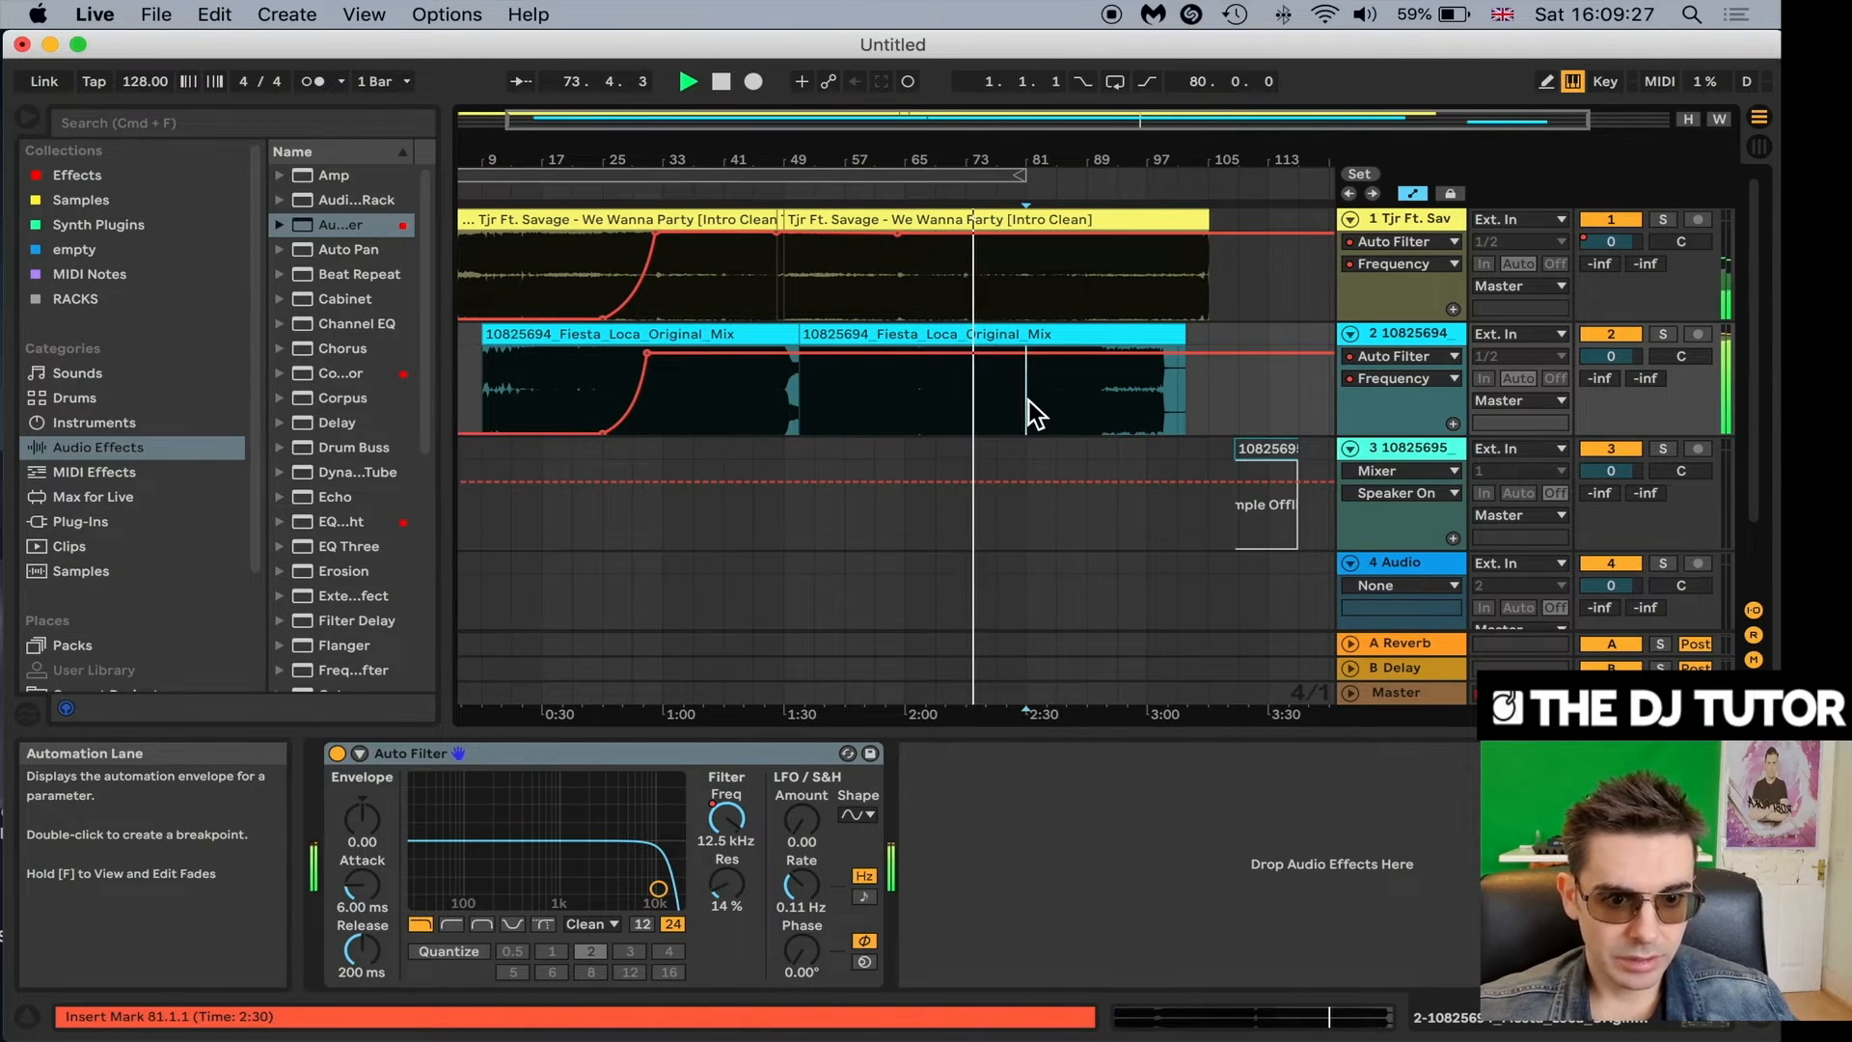
click(1029, 402)
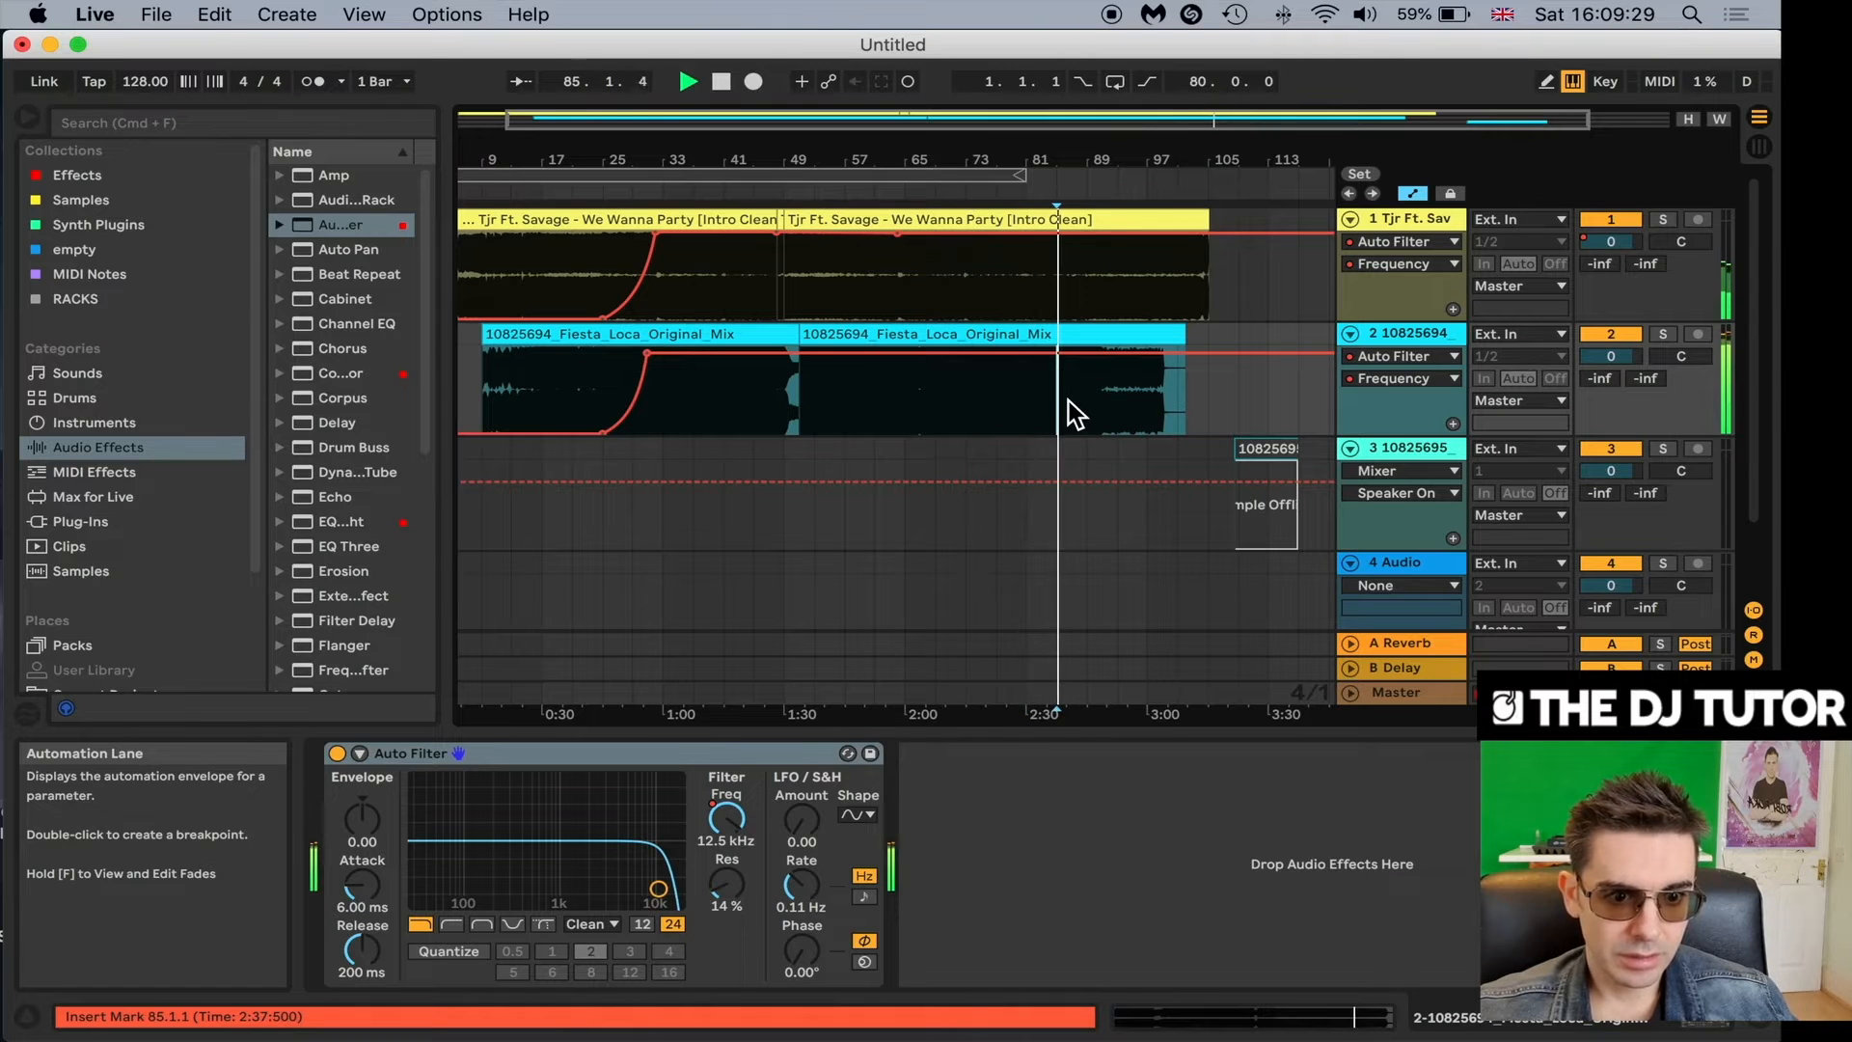
key(space)
key(space)
Play from bar 83 to check the section start, and split the second track's Fiesta Loca clip at bar 83.
drag(1073, 160, 1027, 193)
click(909, 410)
key(space)
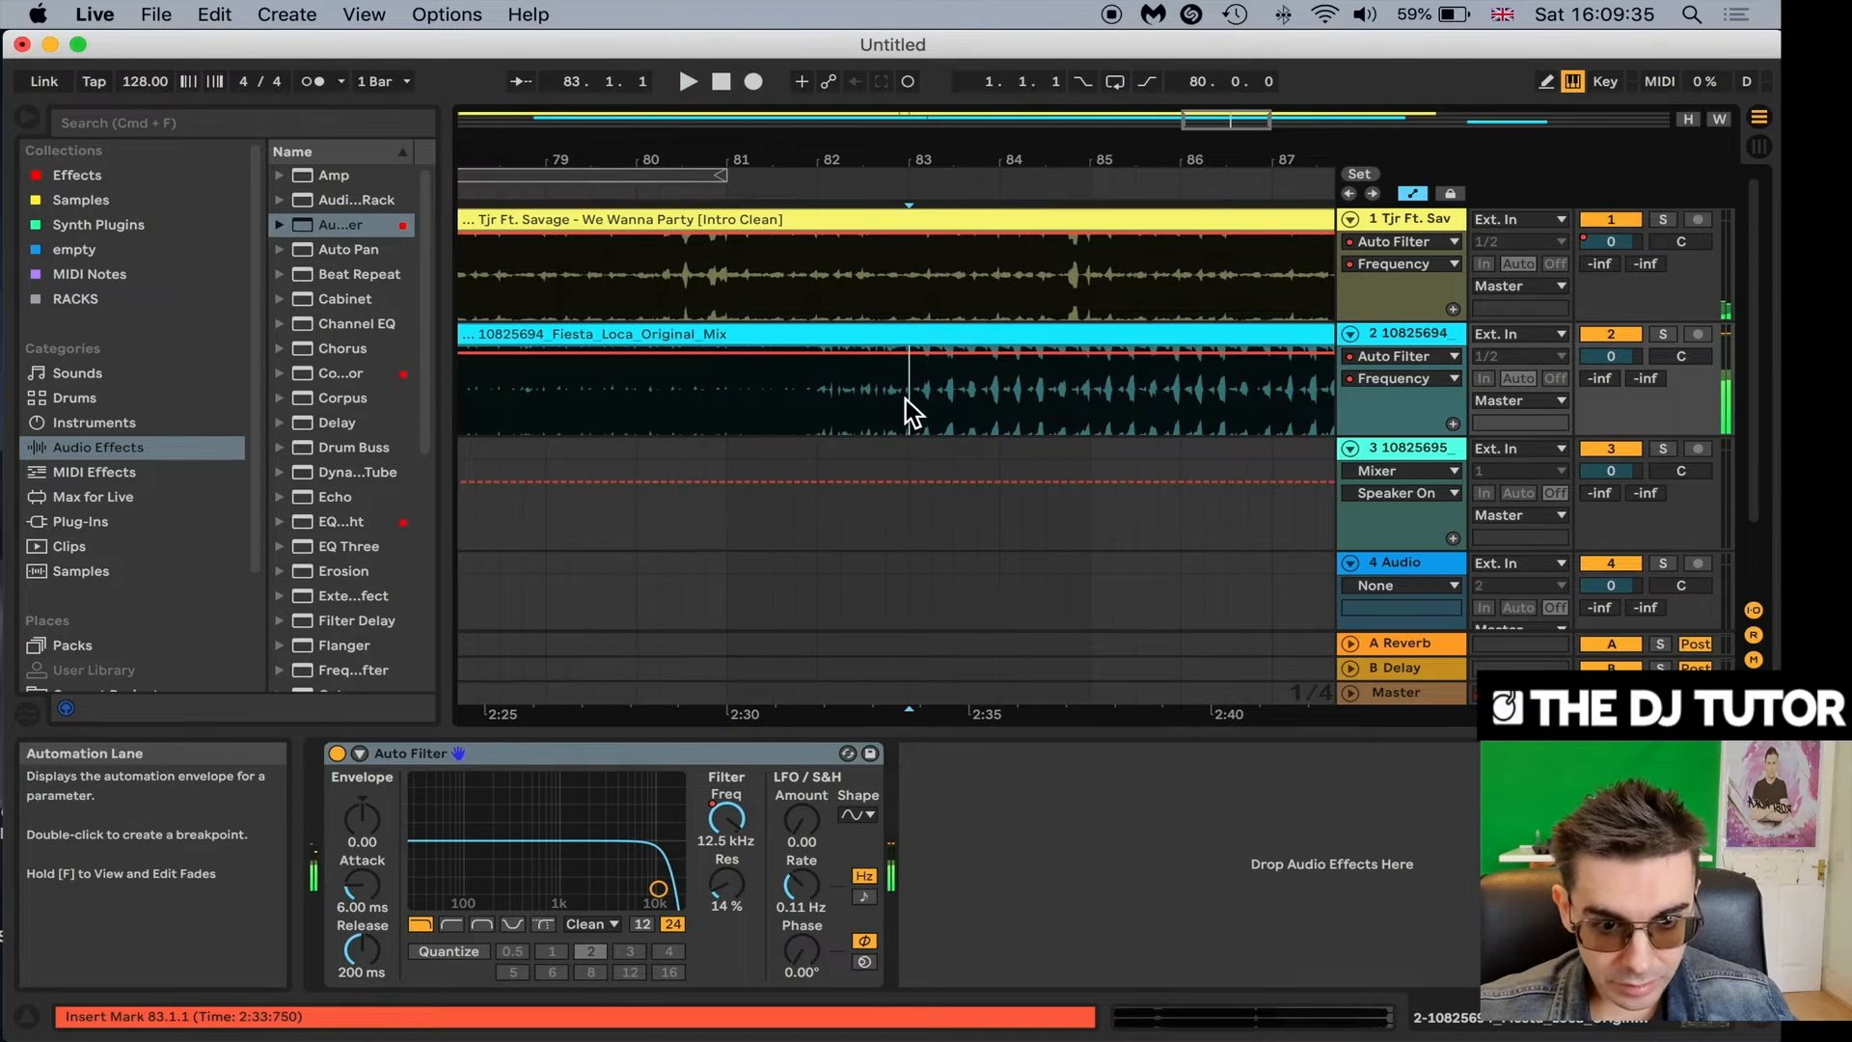
key(space)
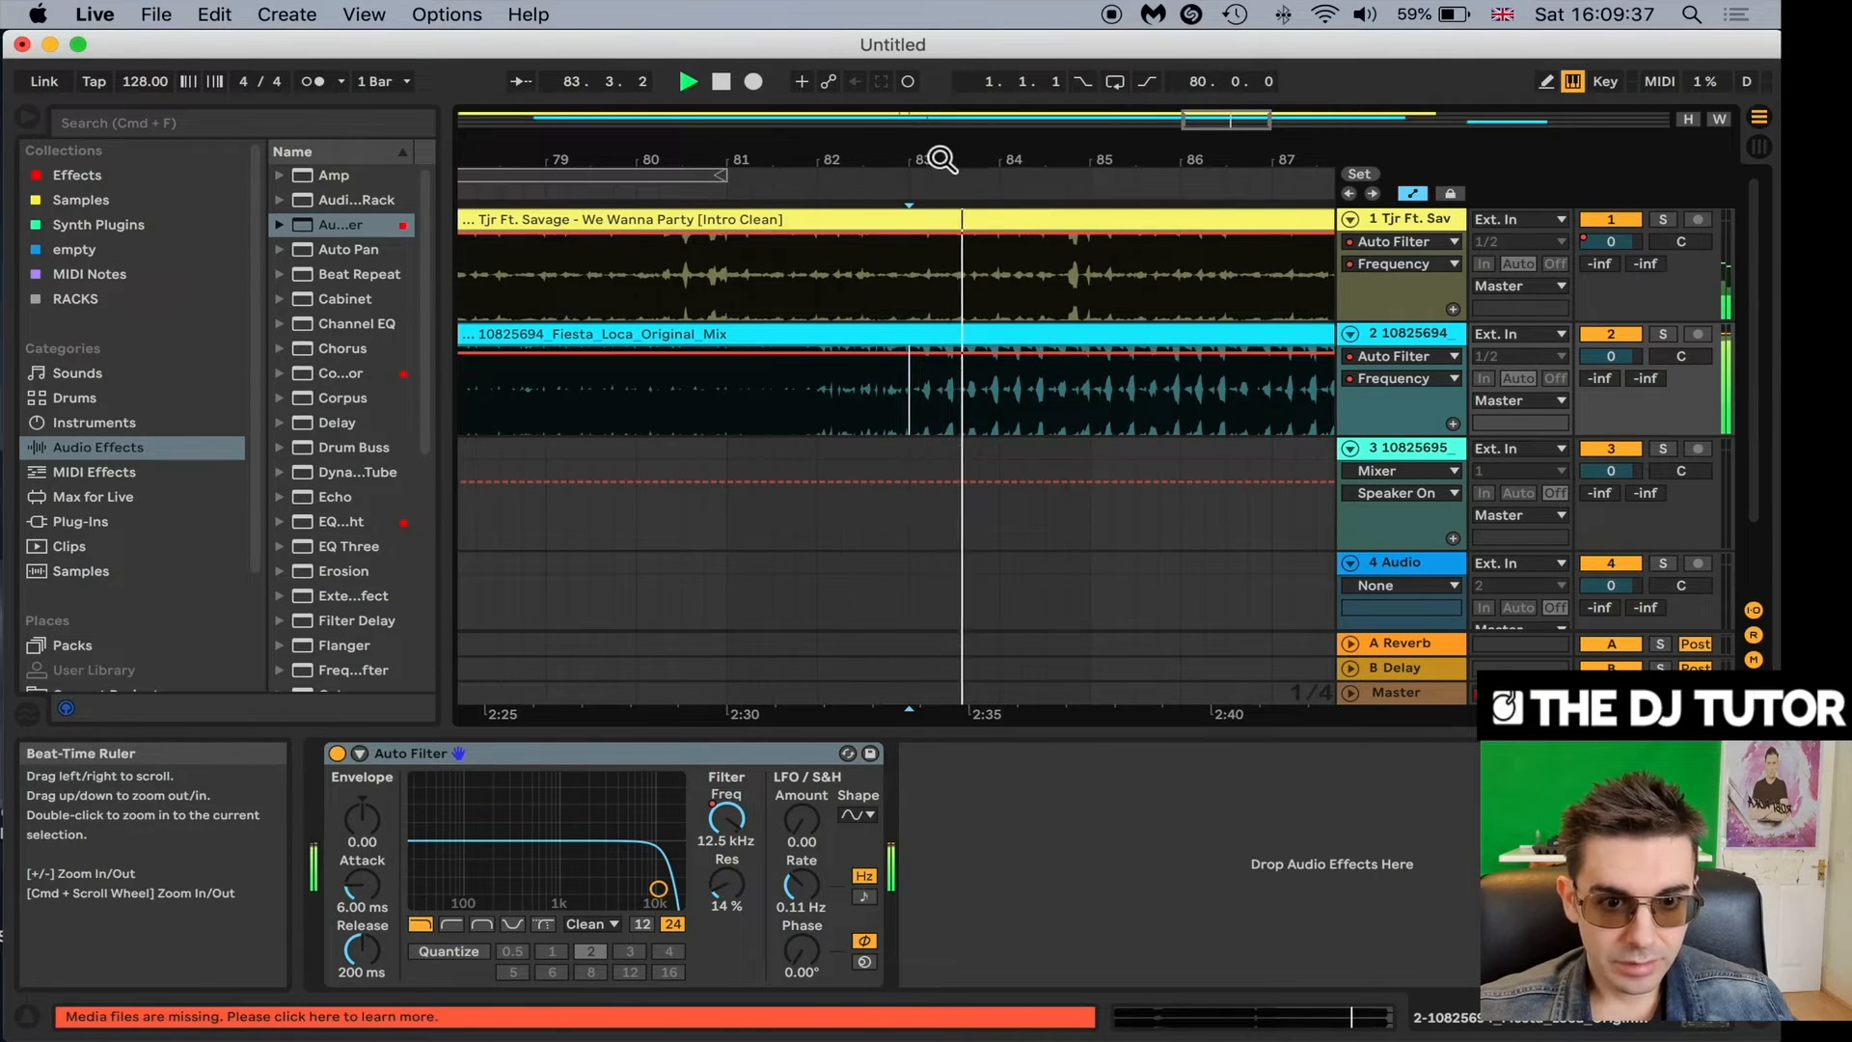
drag(942, 159, 881, 129)
key(space)
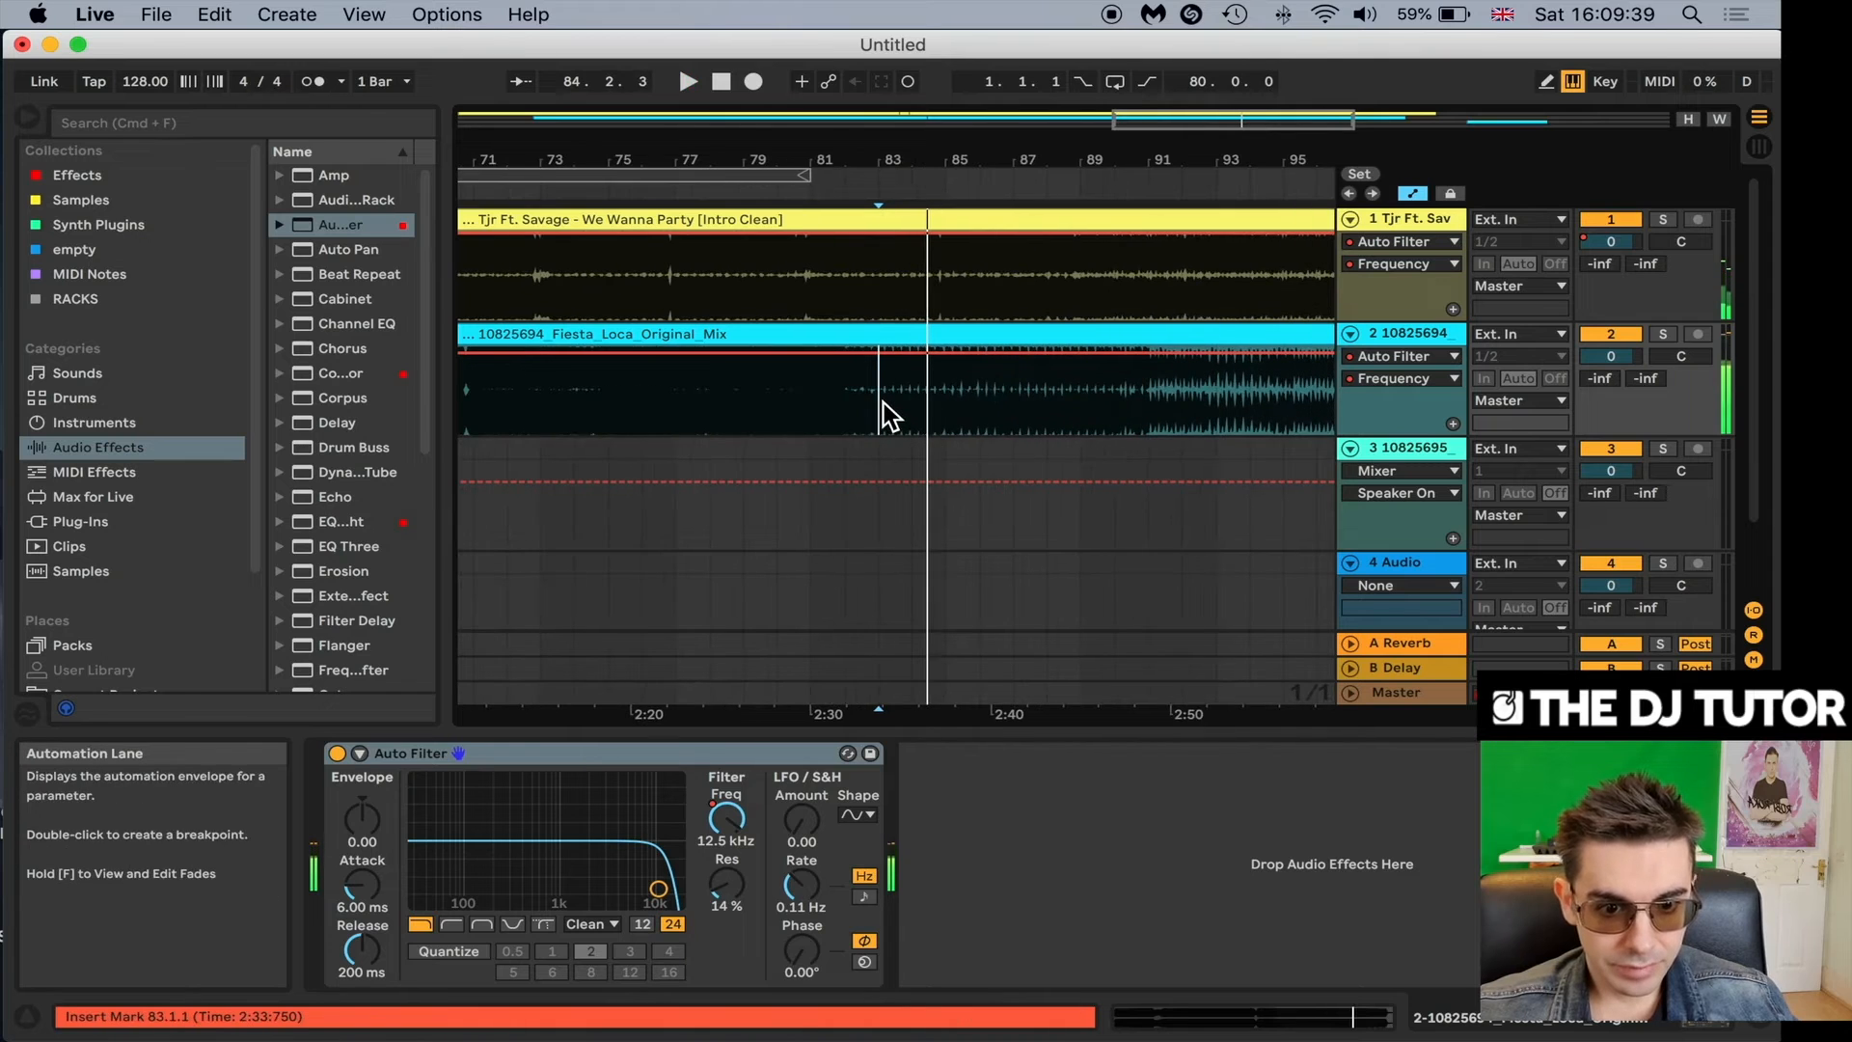
key(super+e)
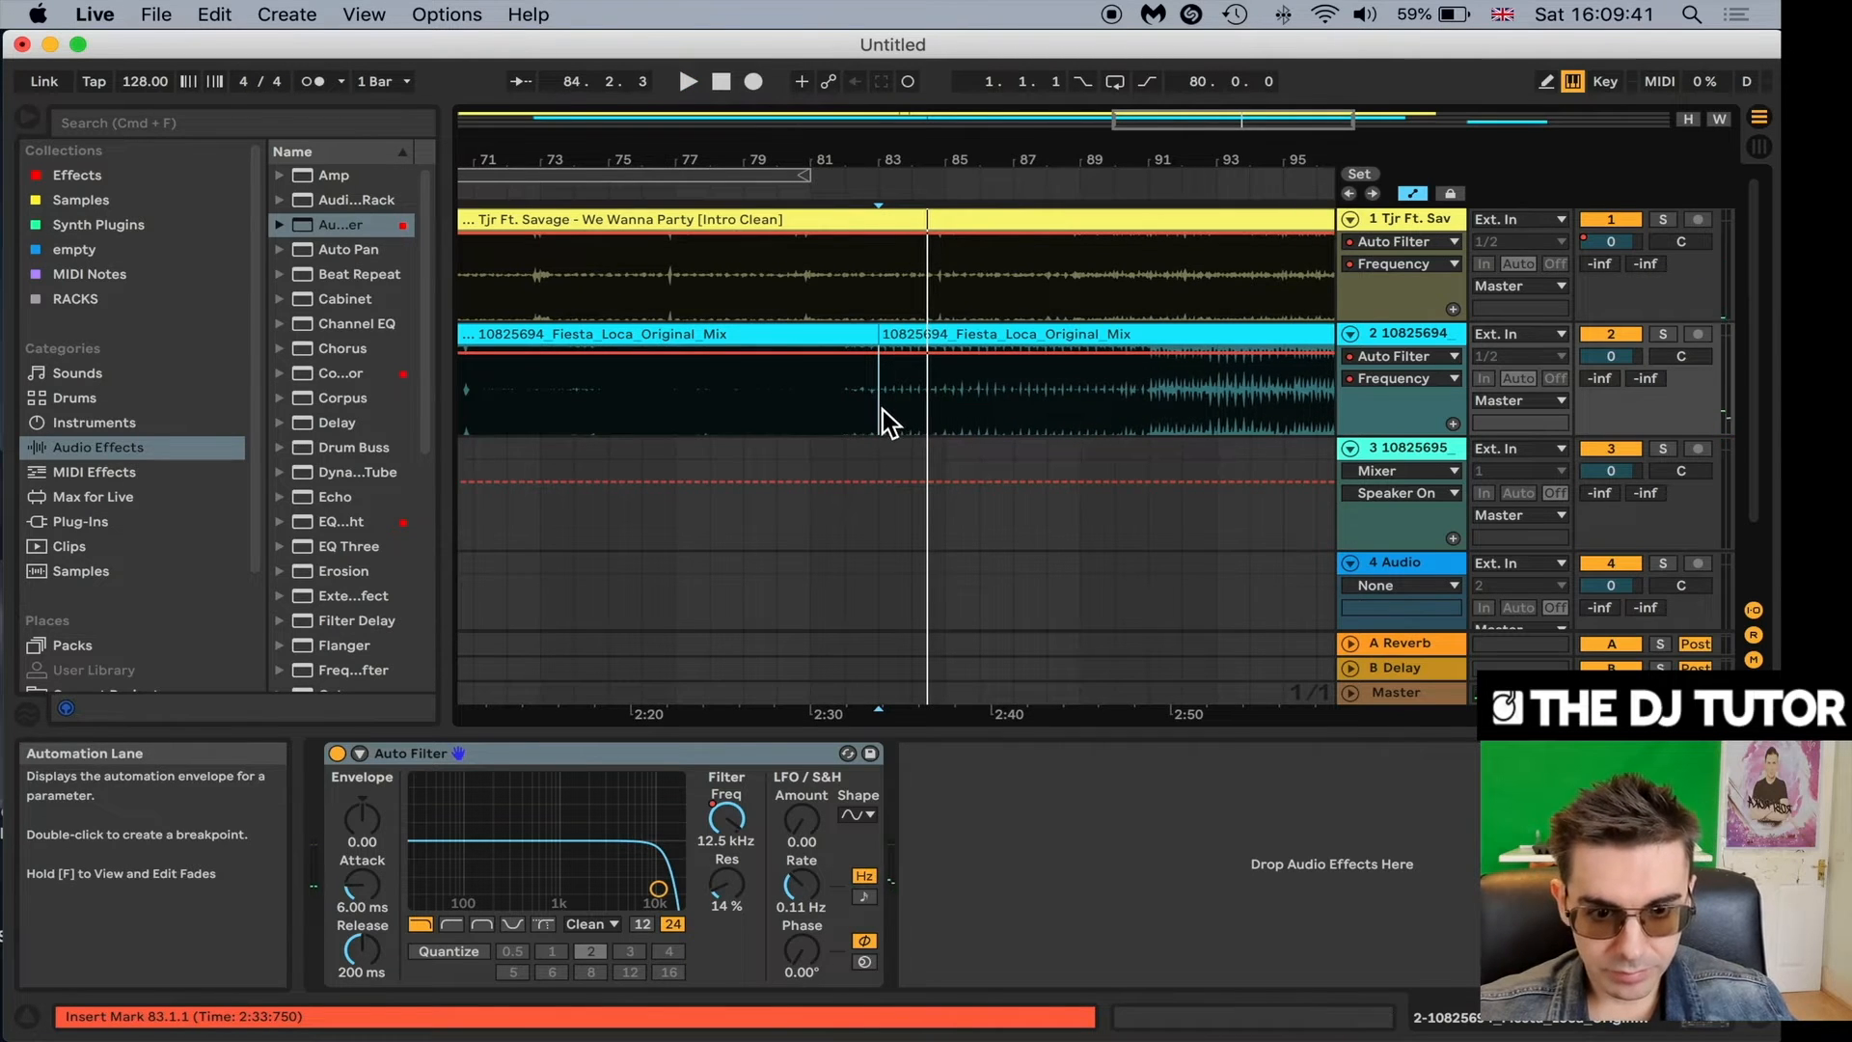
Move the second track's Fiesta Loca section from bar 83 onto the third track so it starts at bar 49.
drag(854, 163, 853, 106)
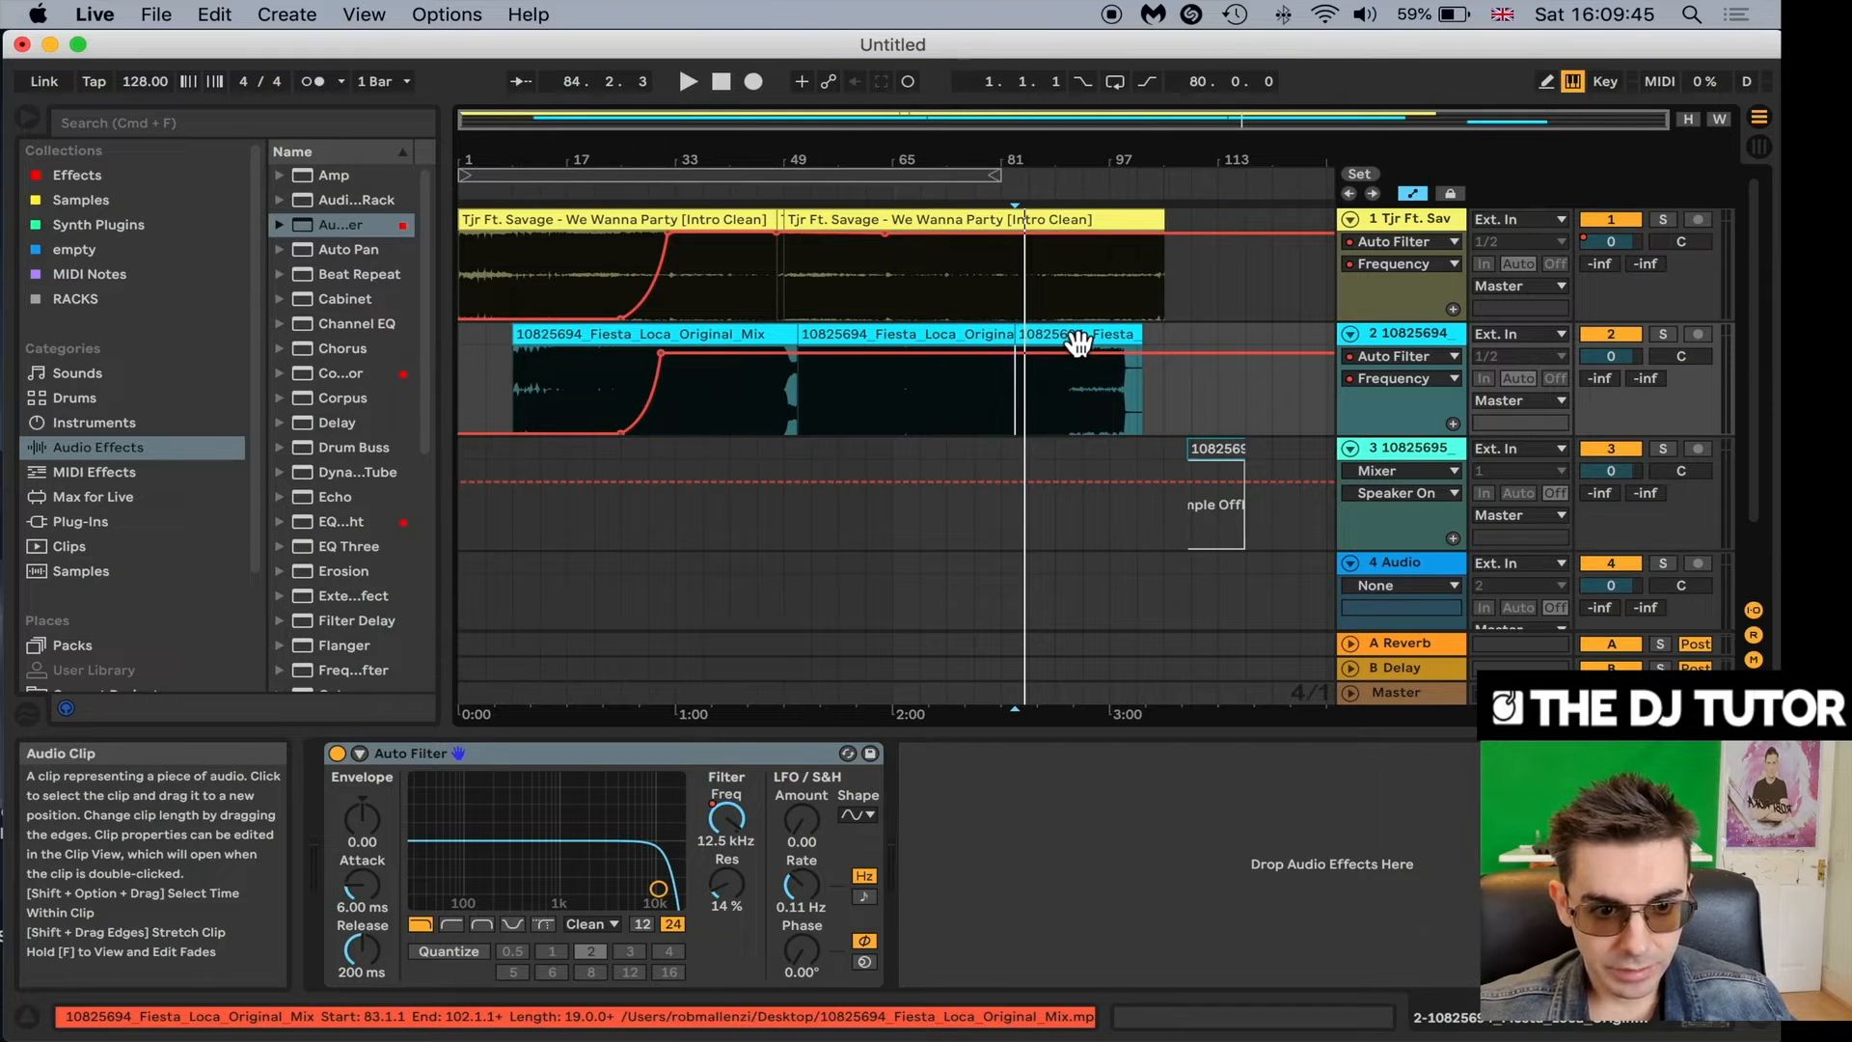
drag(1077, 341, 839, 521)
drag(786, 165, 712, 312)
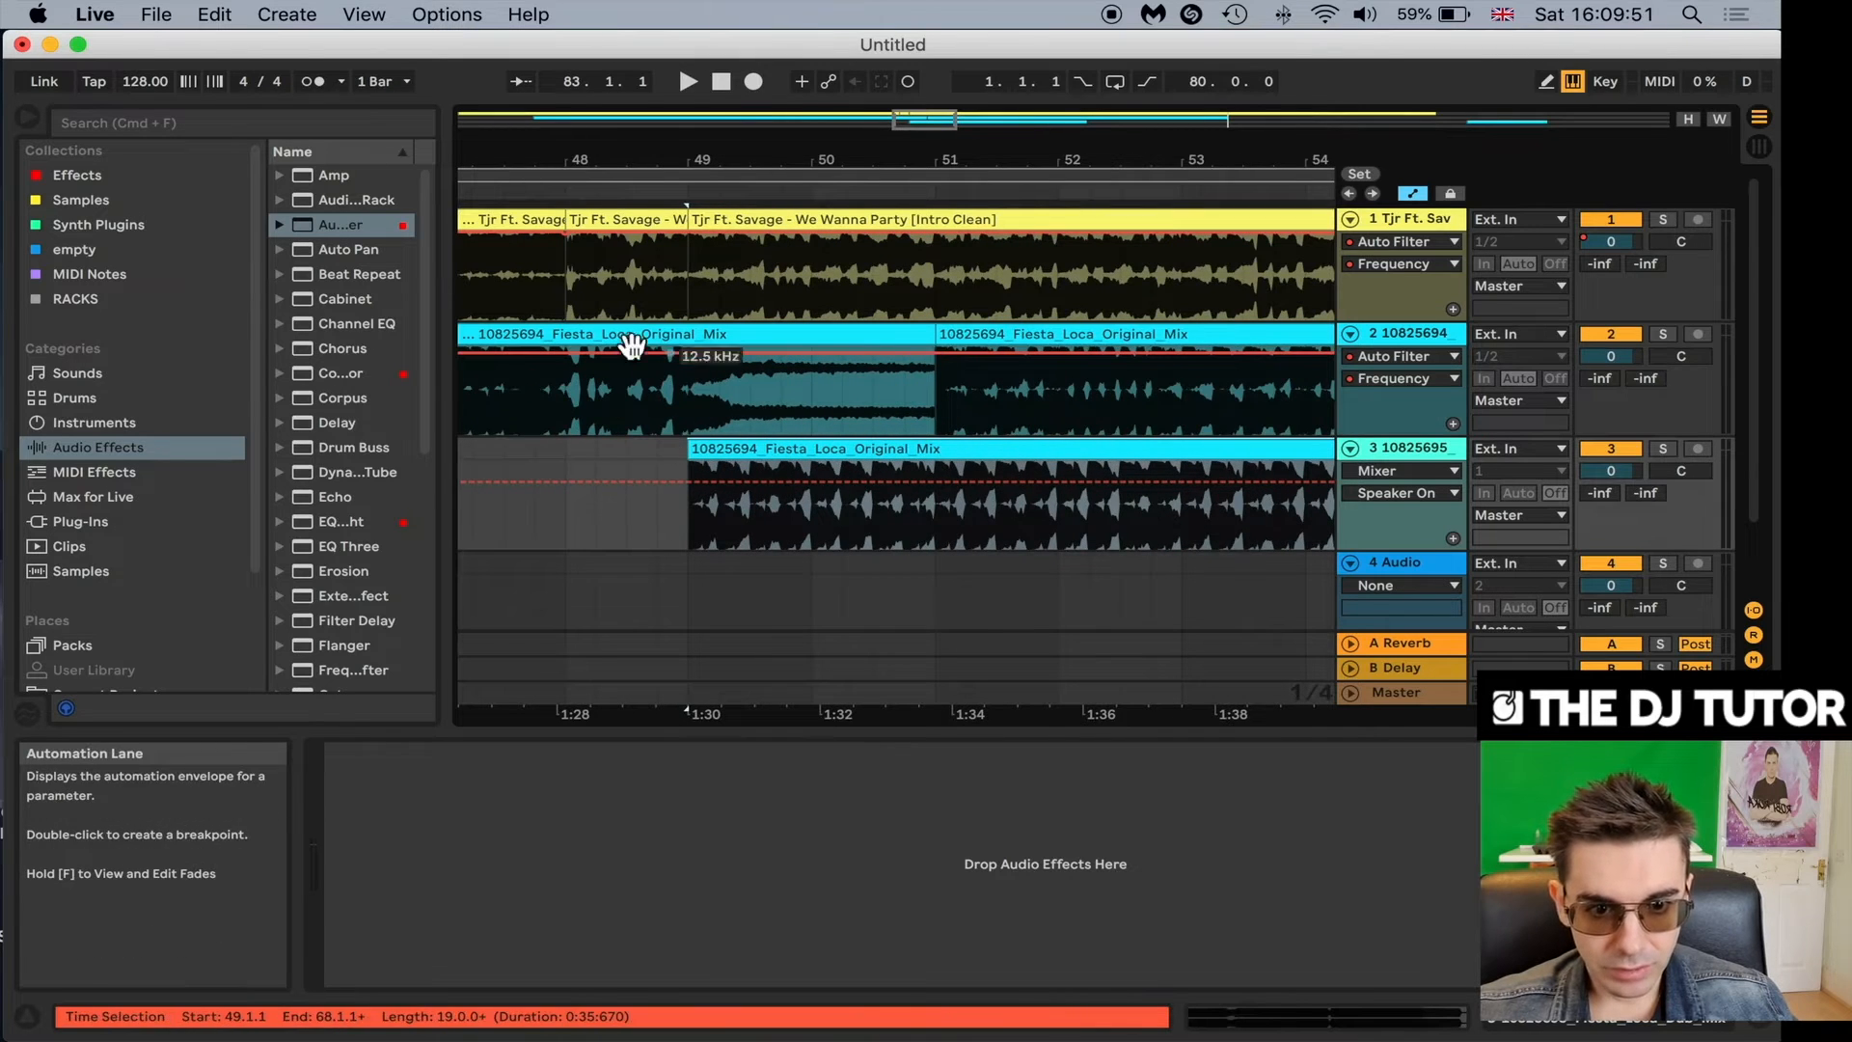
drag(714, 162, 704, 97)
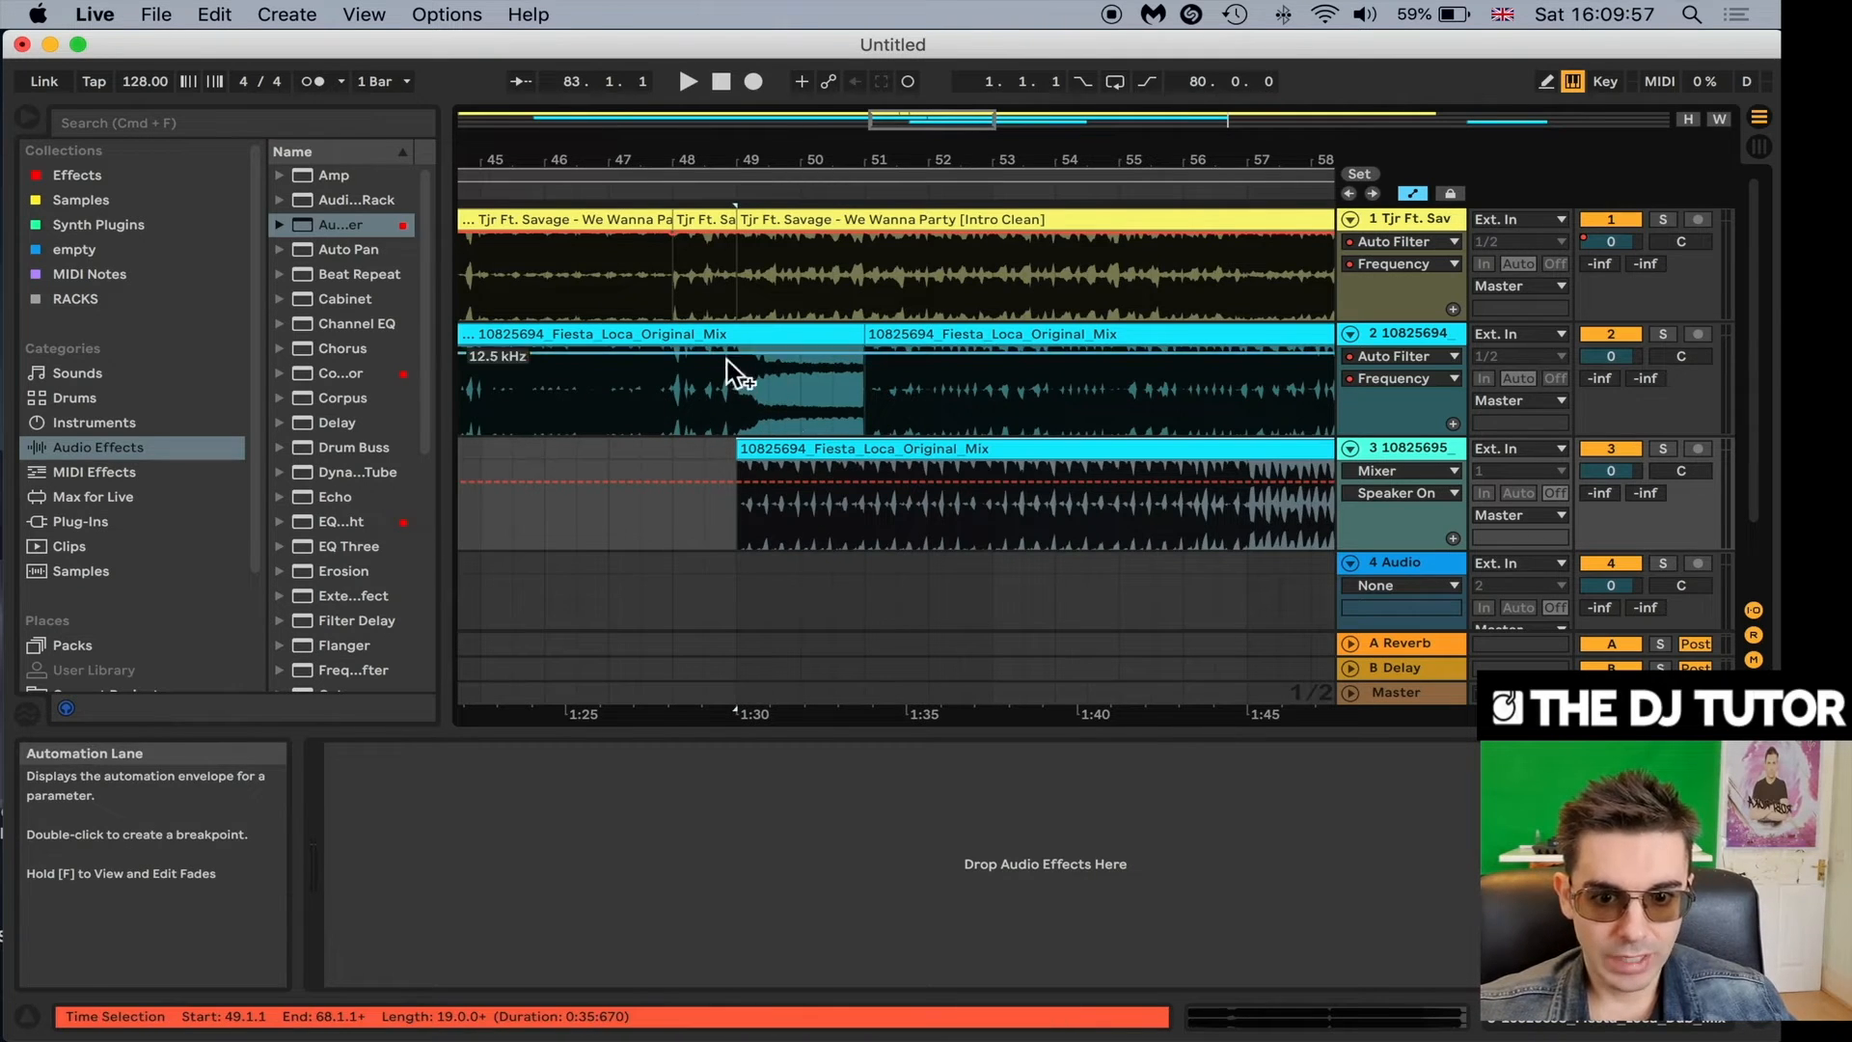
Solo the second and third tracks in turn and play each from bar 48 to compare their sound around bar 49.
click(1657, 334)
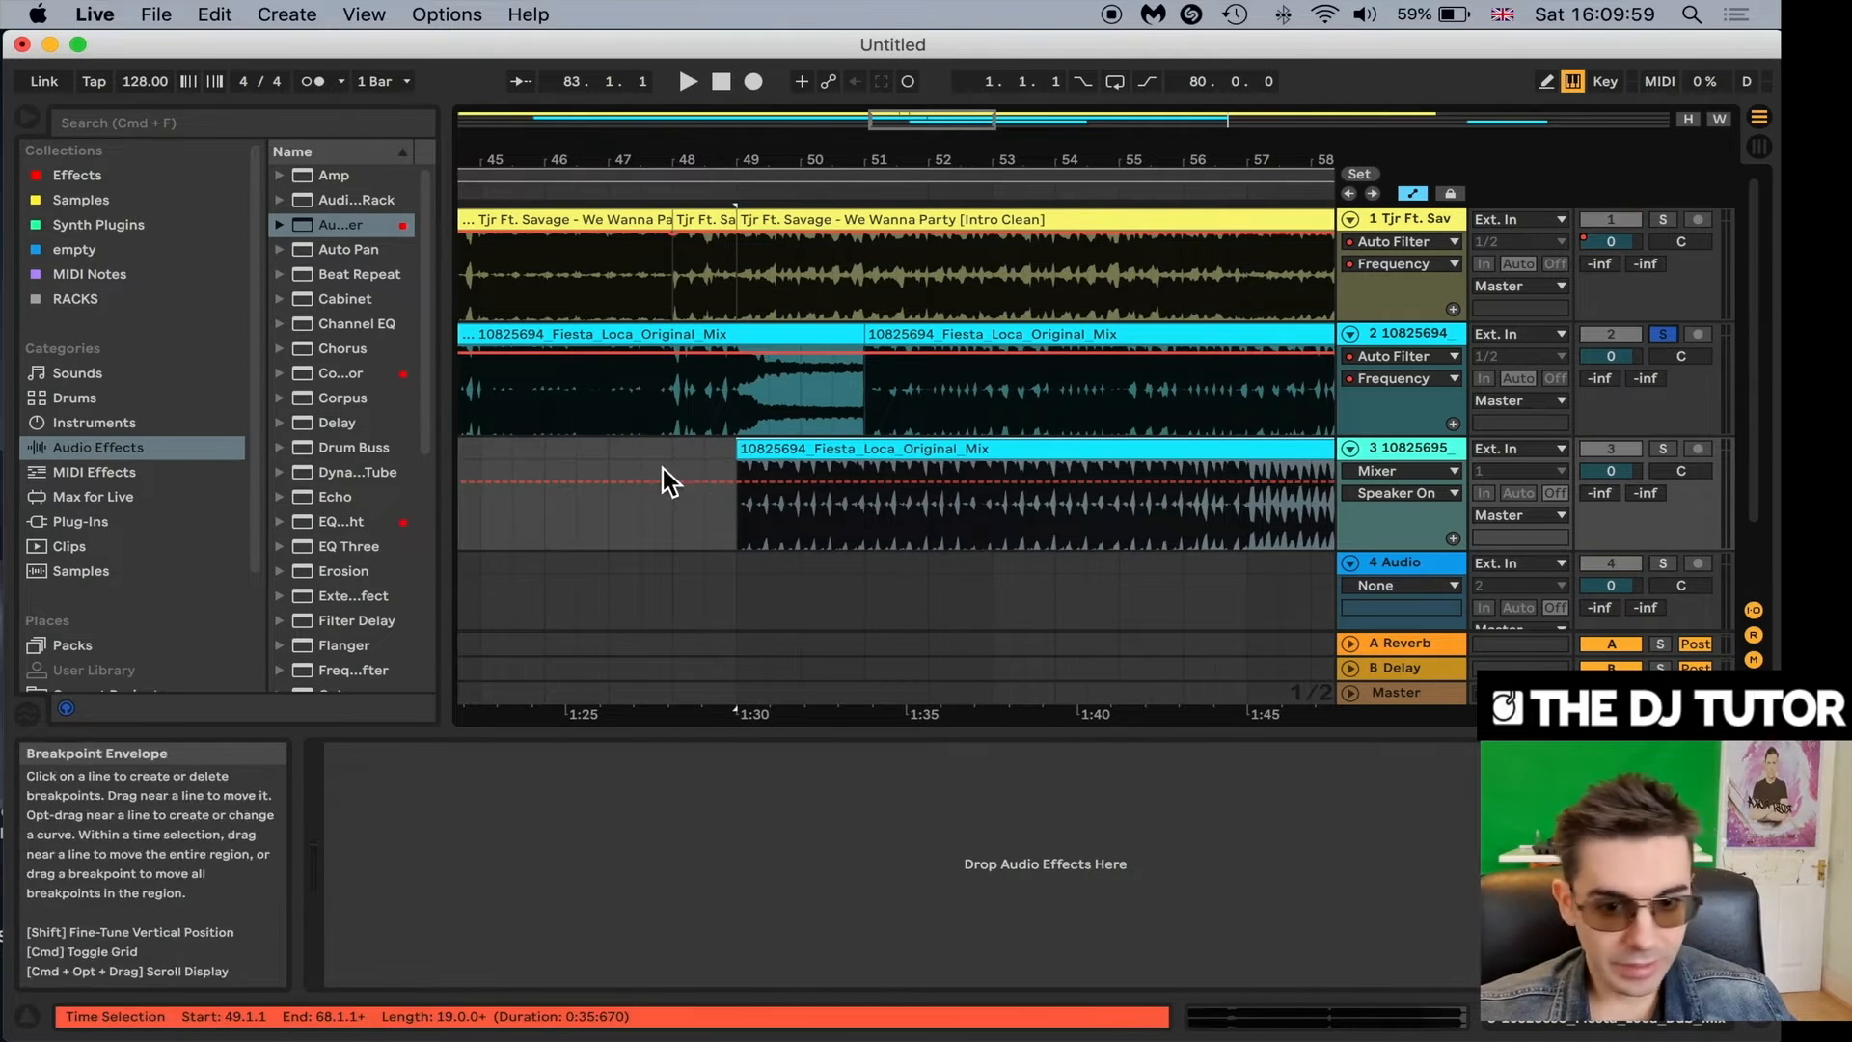
click(674, 526)
key(space)
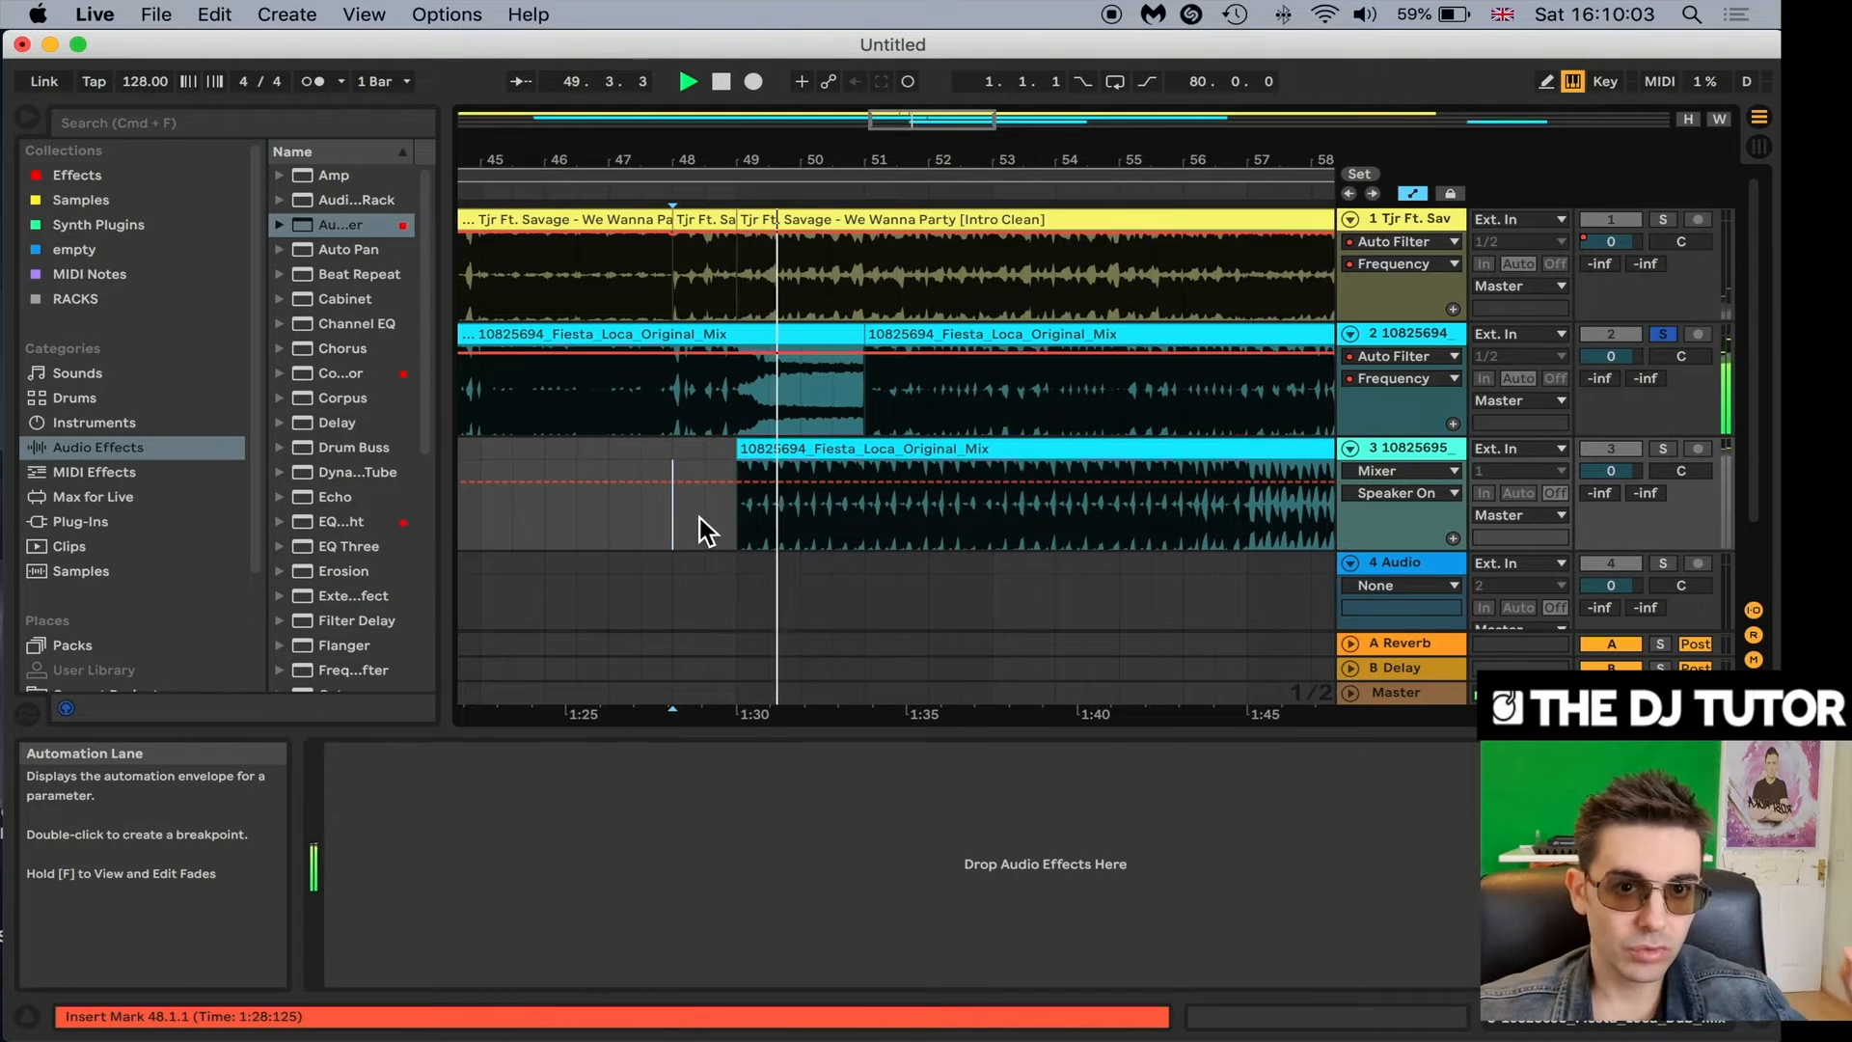
click(1662, 448)
key(space)
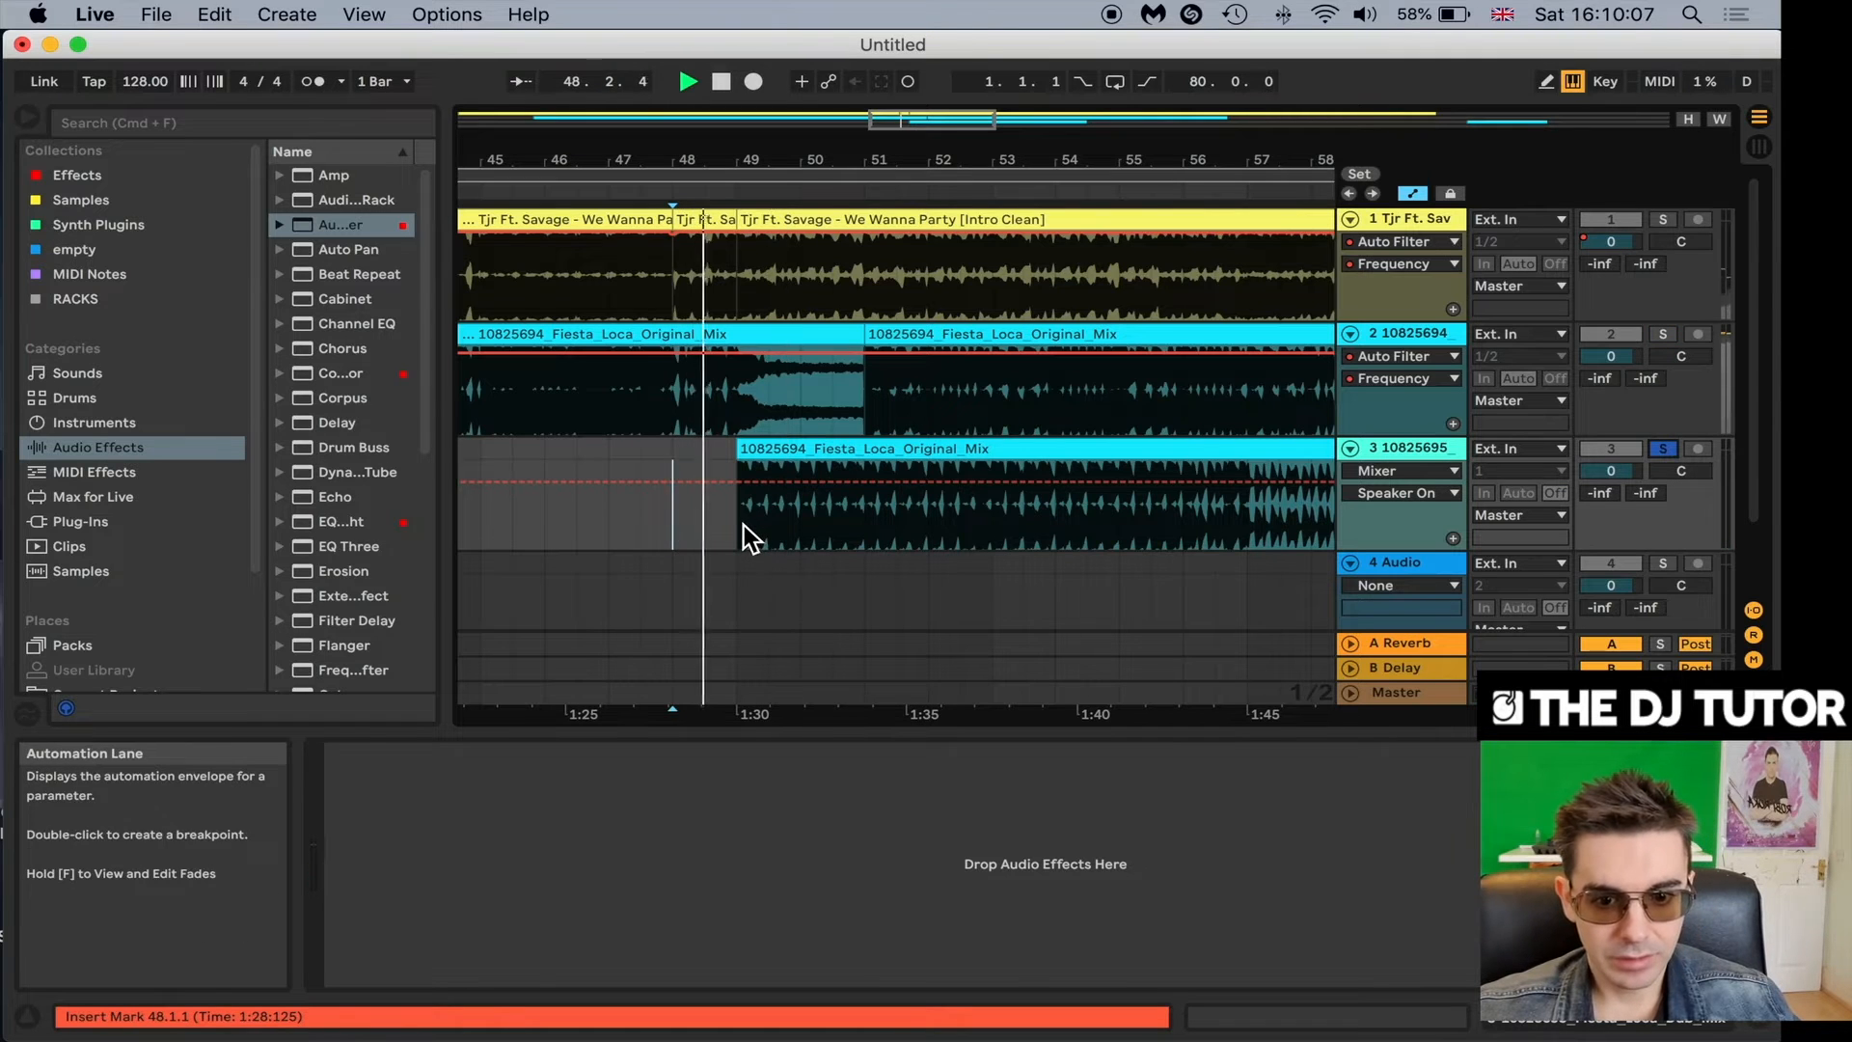
key(space)
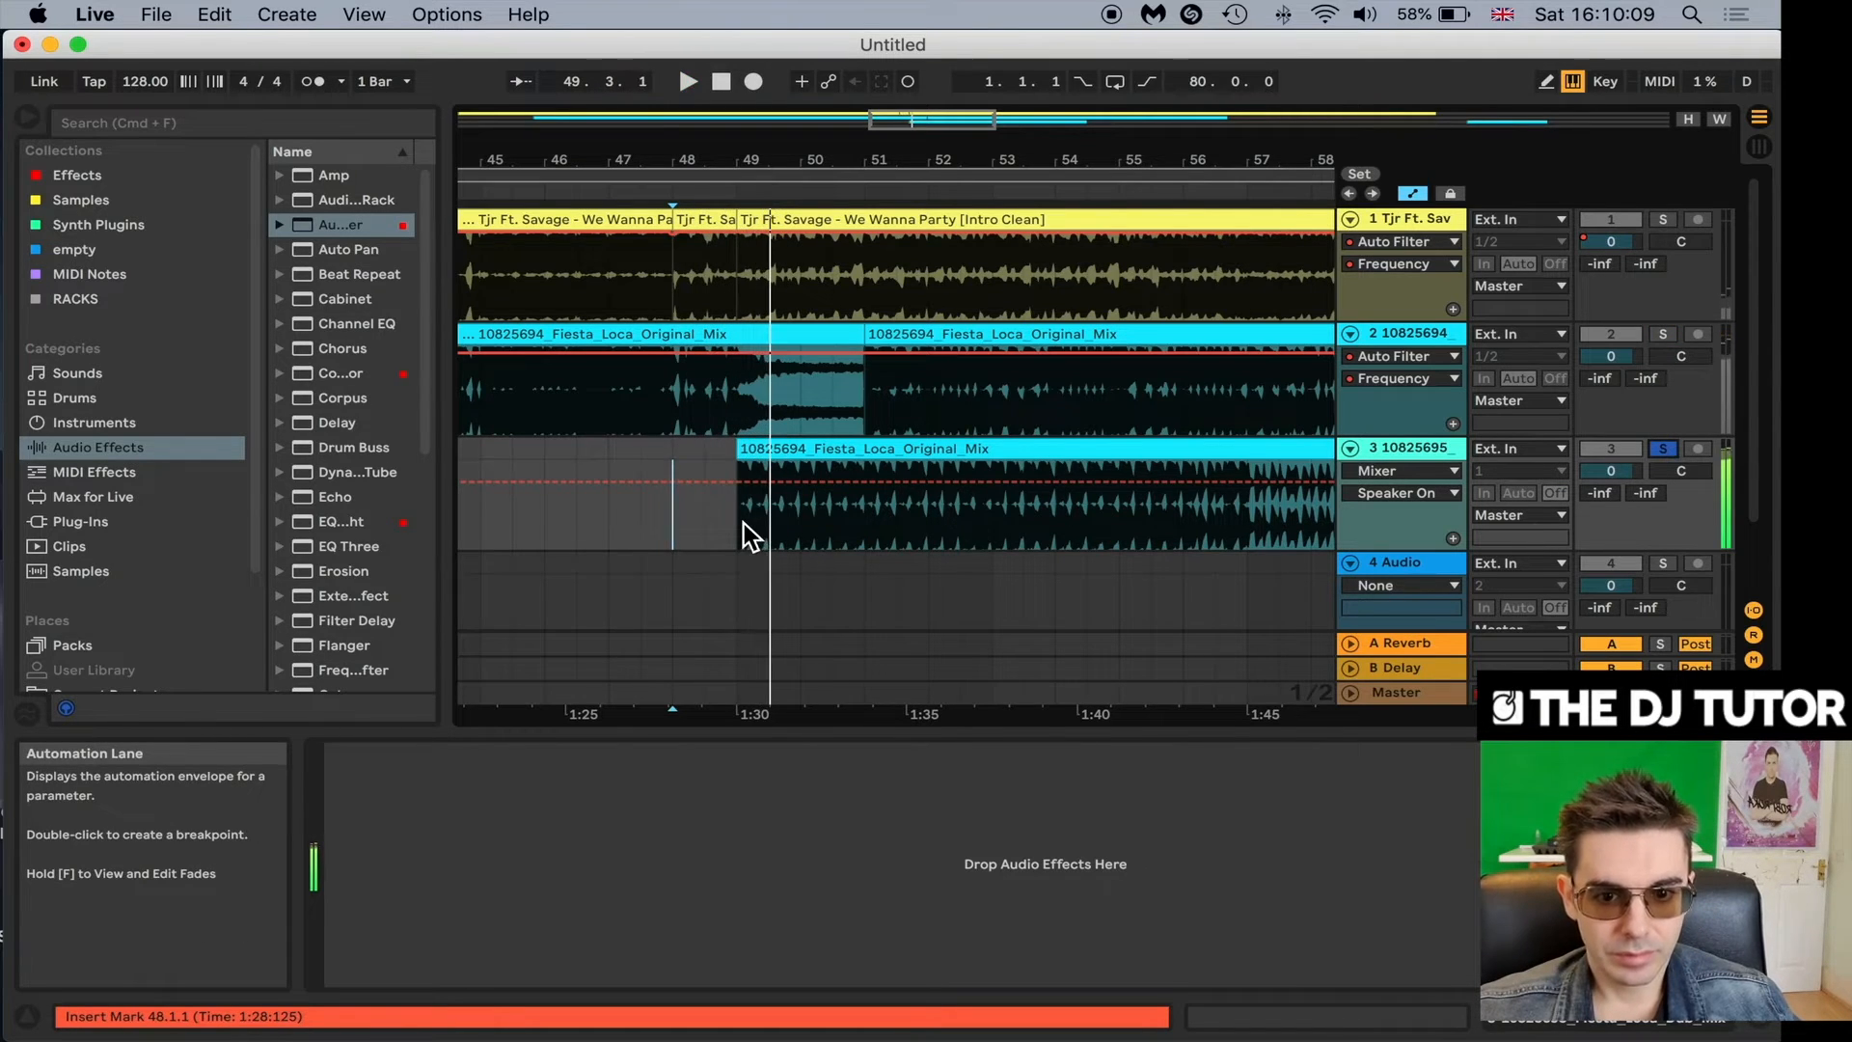
Deactivate the second track's Fiesta Loca clip that runs from bar 51 to bar 83.
click(936, 338)
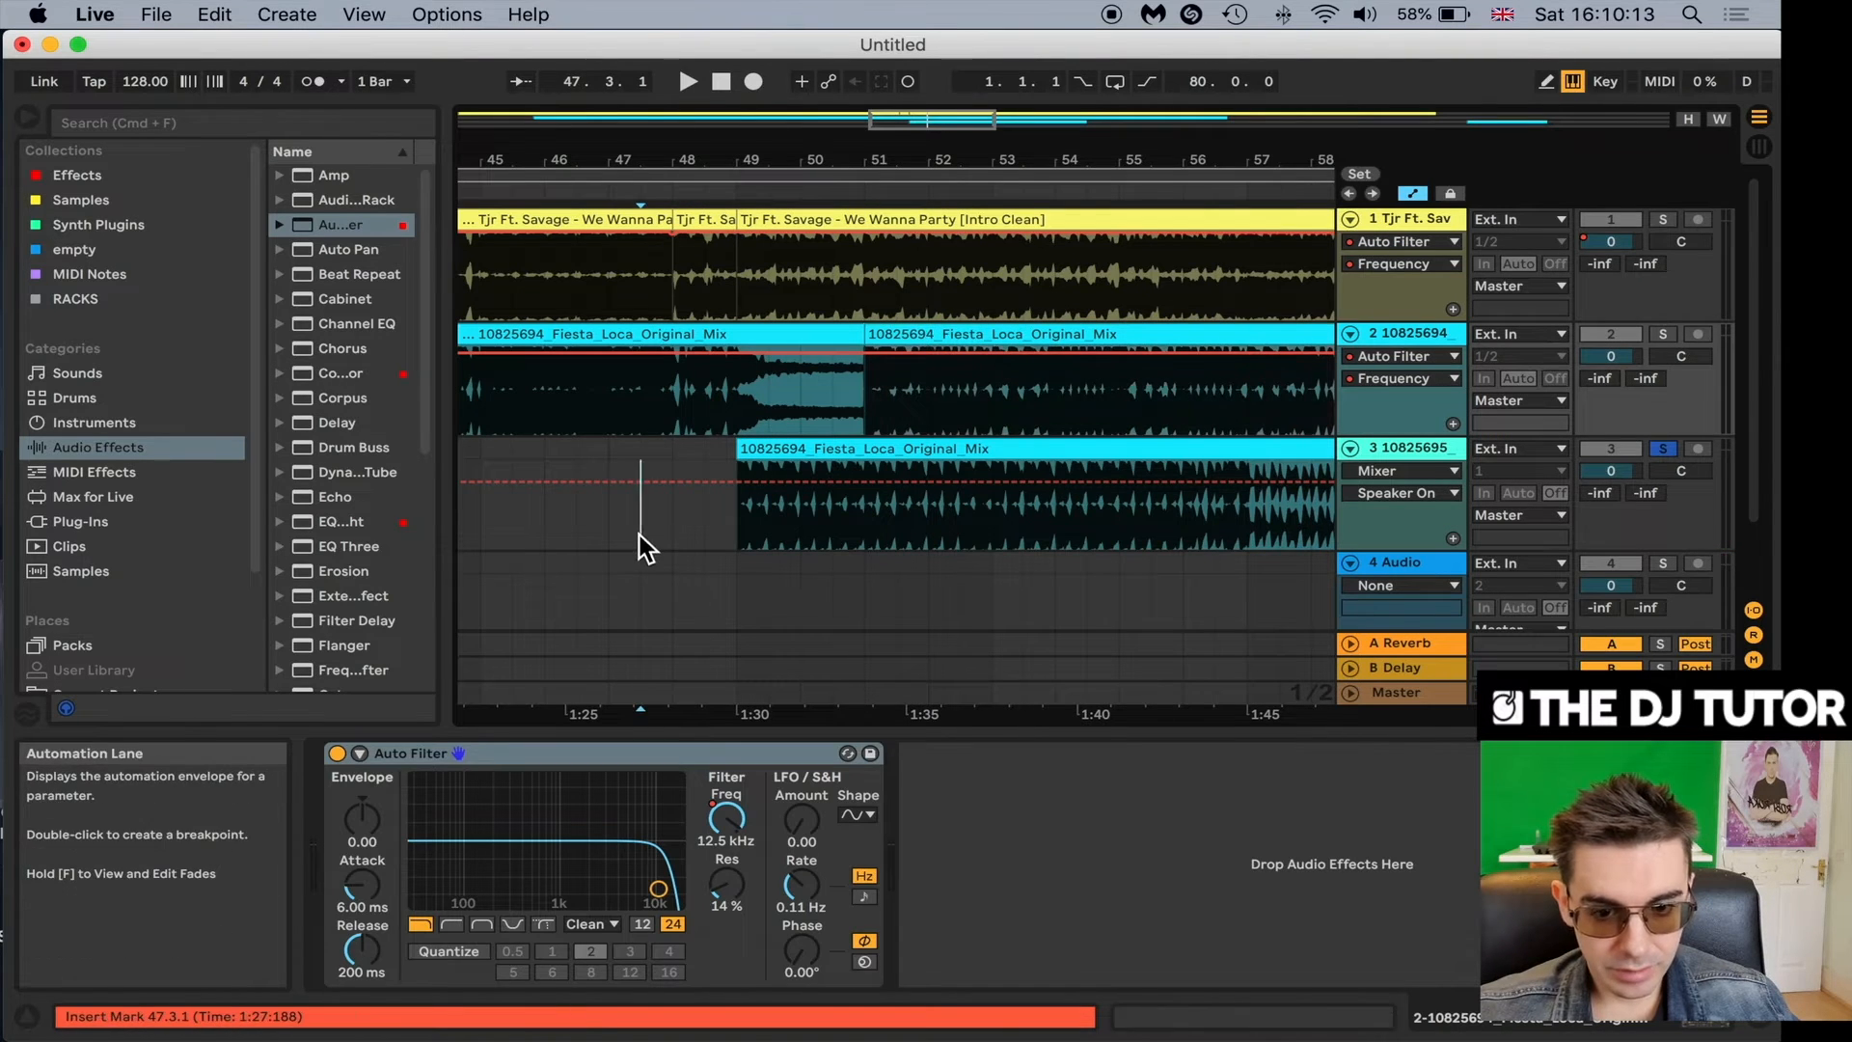
click(640, 534)
click(921, 337)
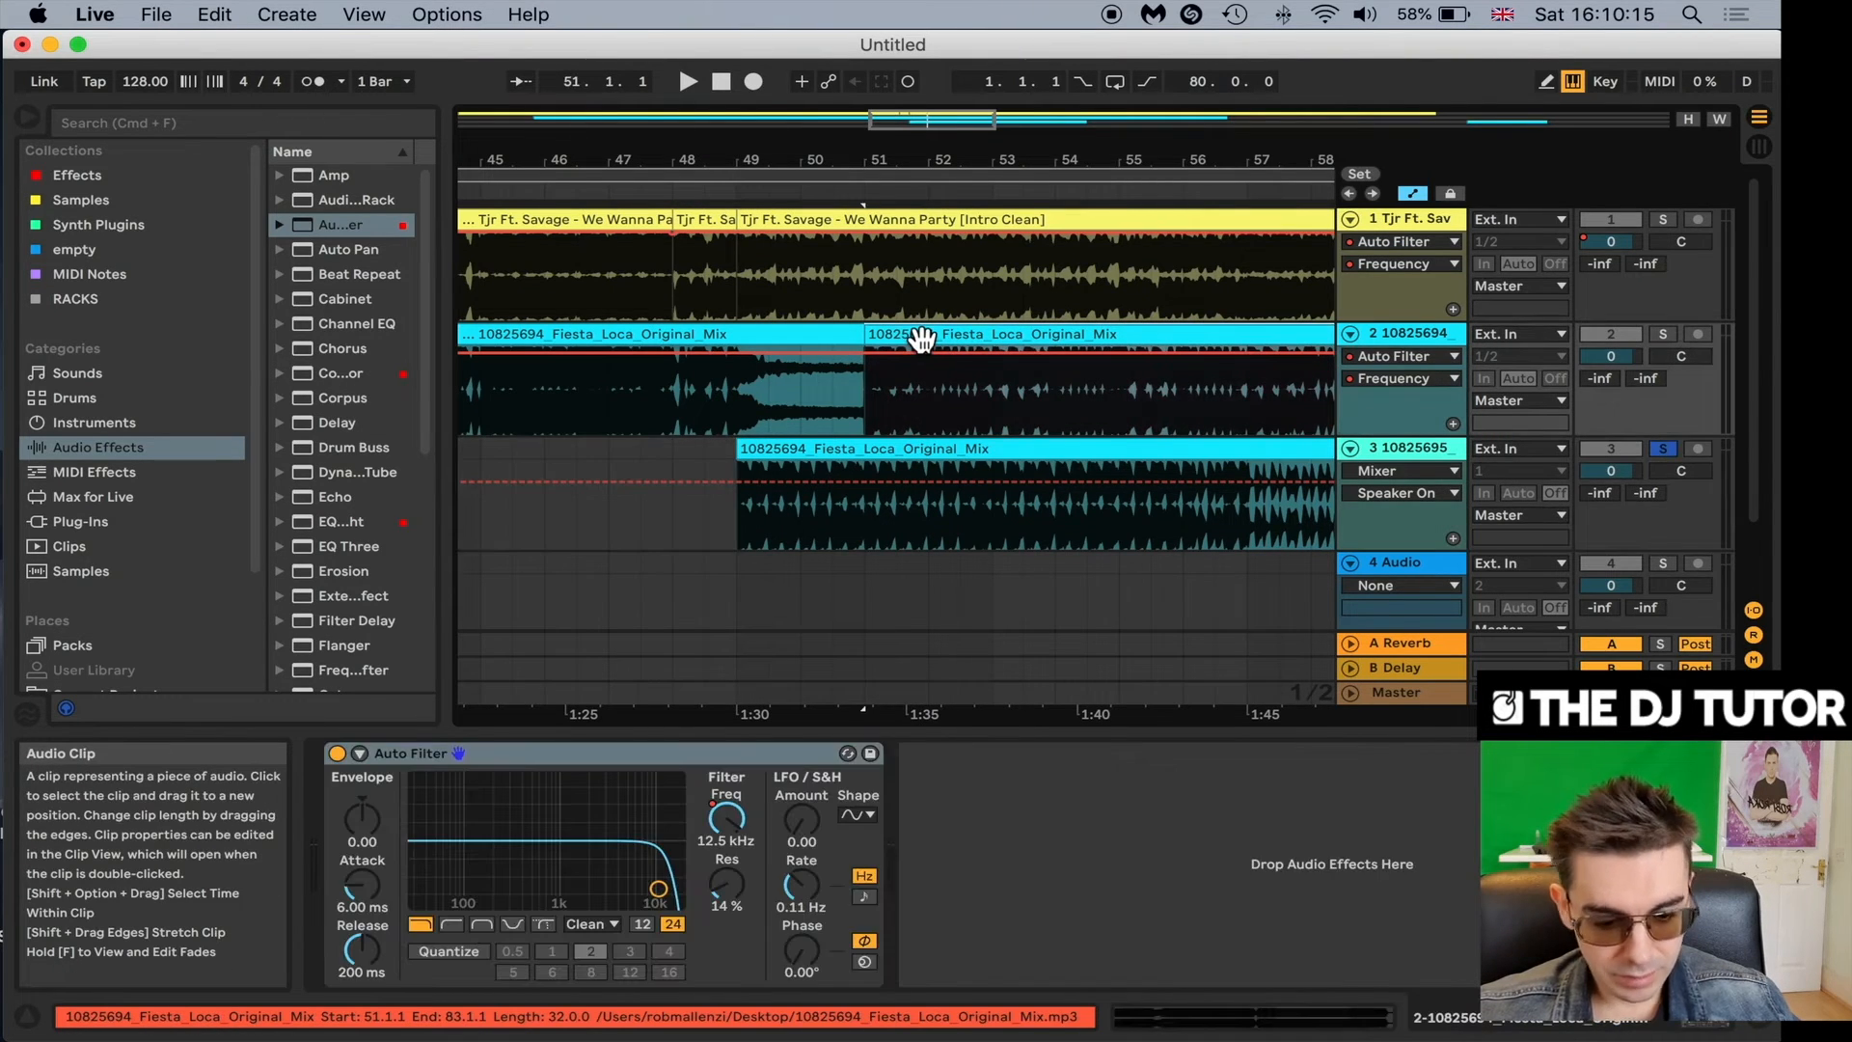
key(Delete)
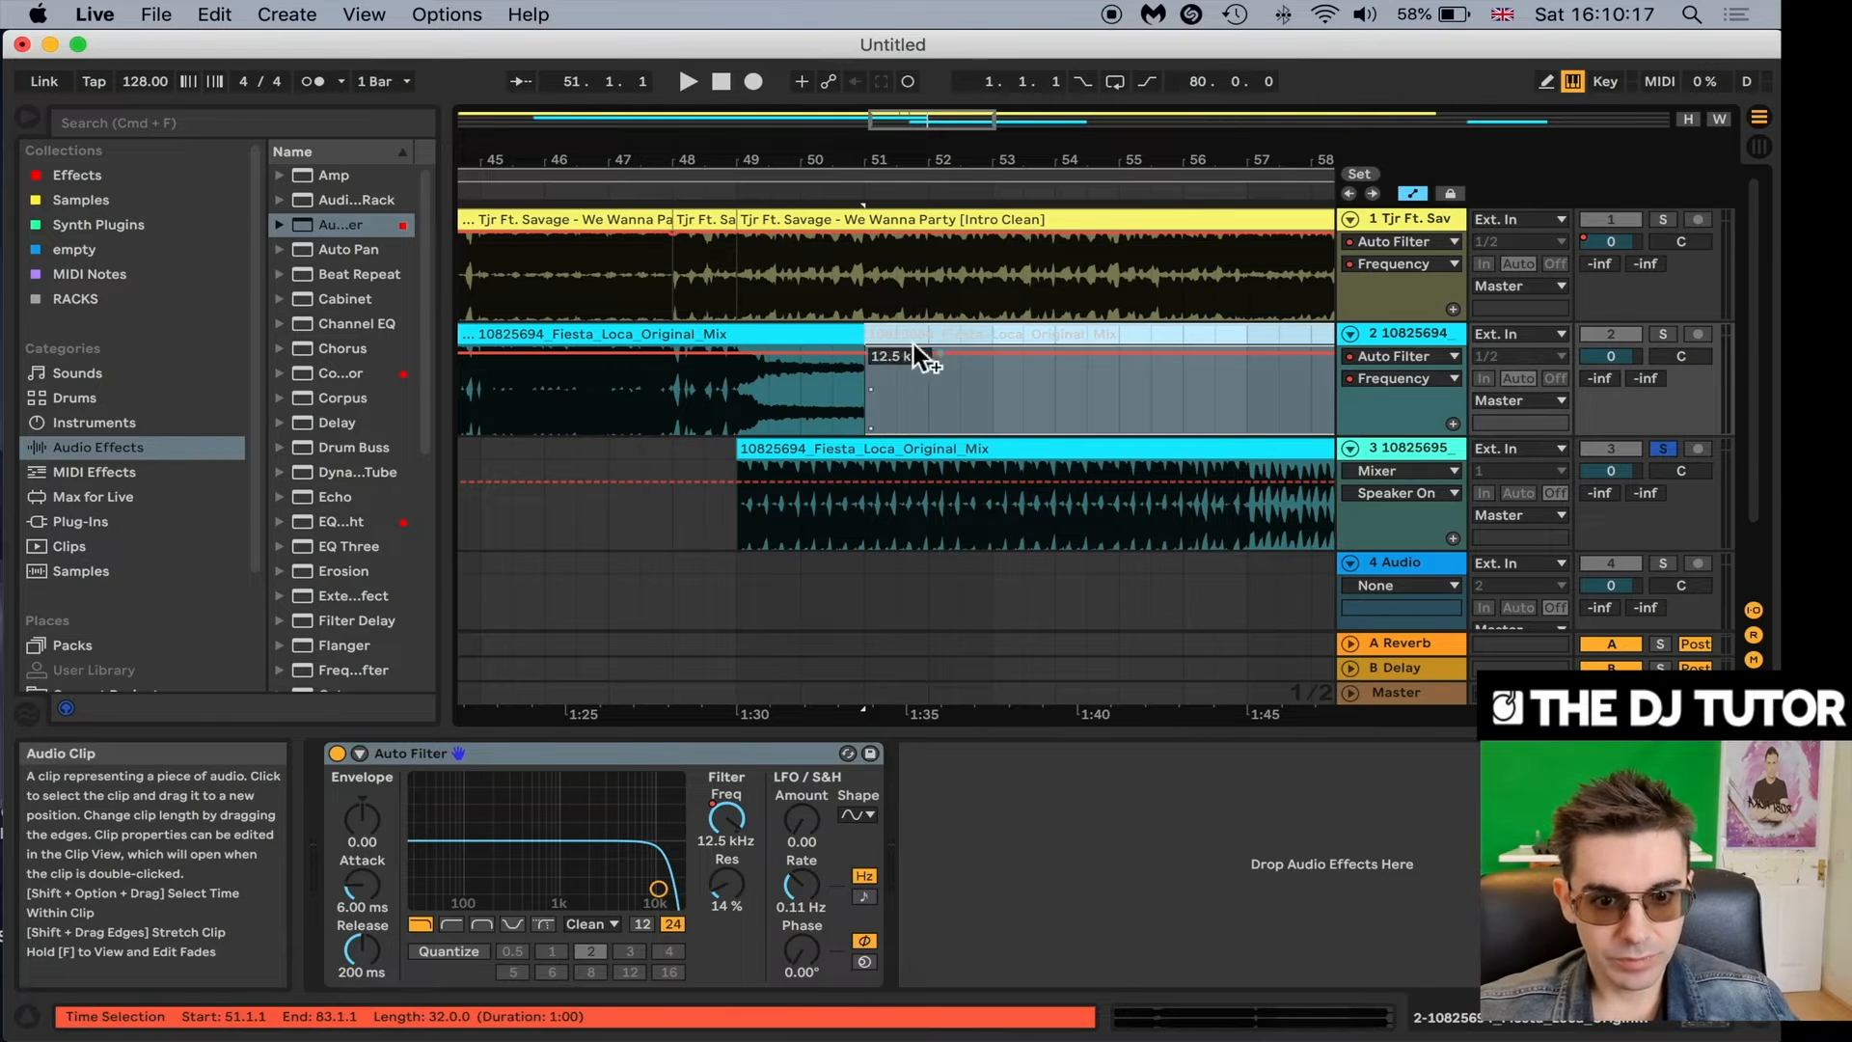
drag(801, 179, 801, 135)
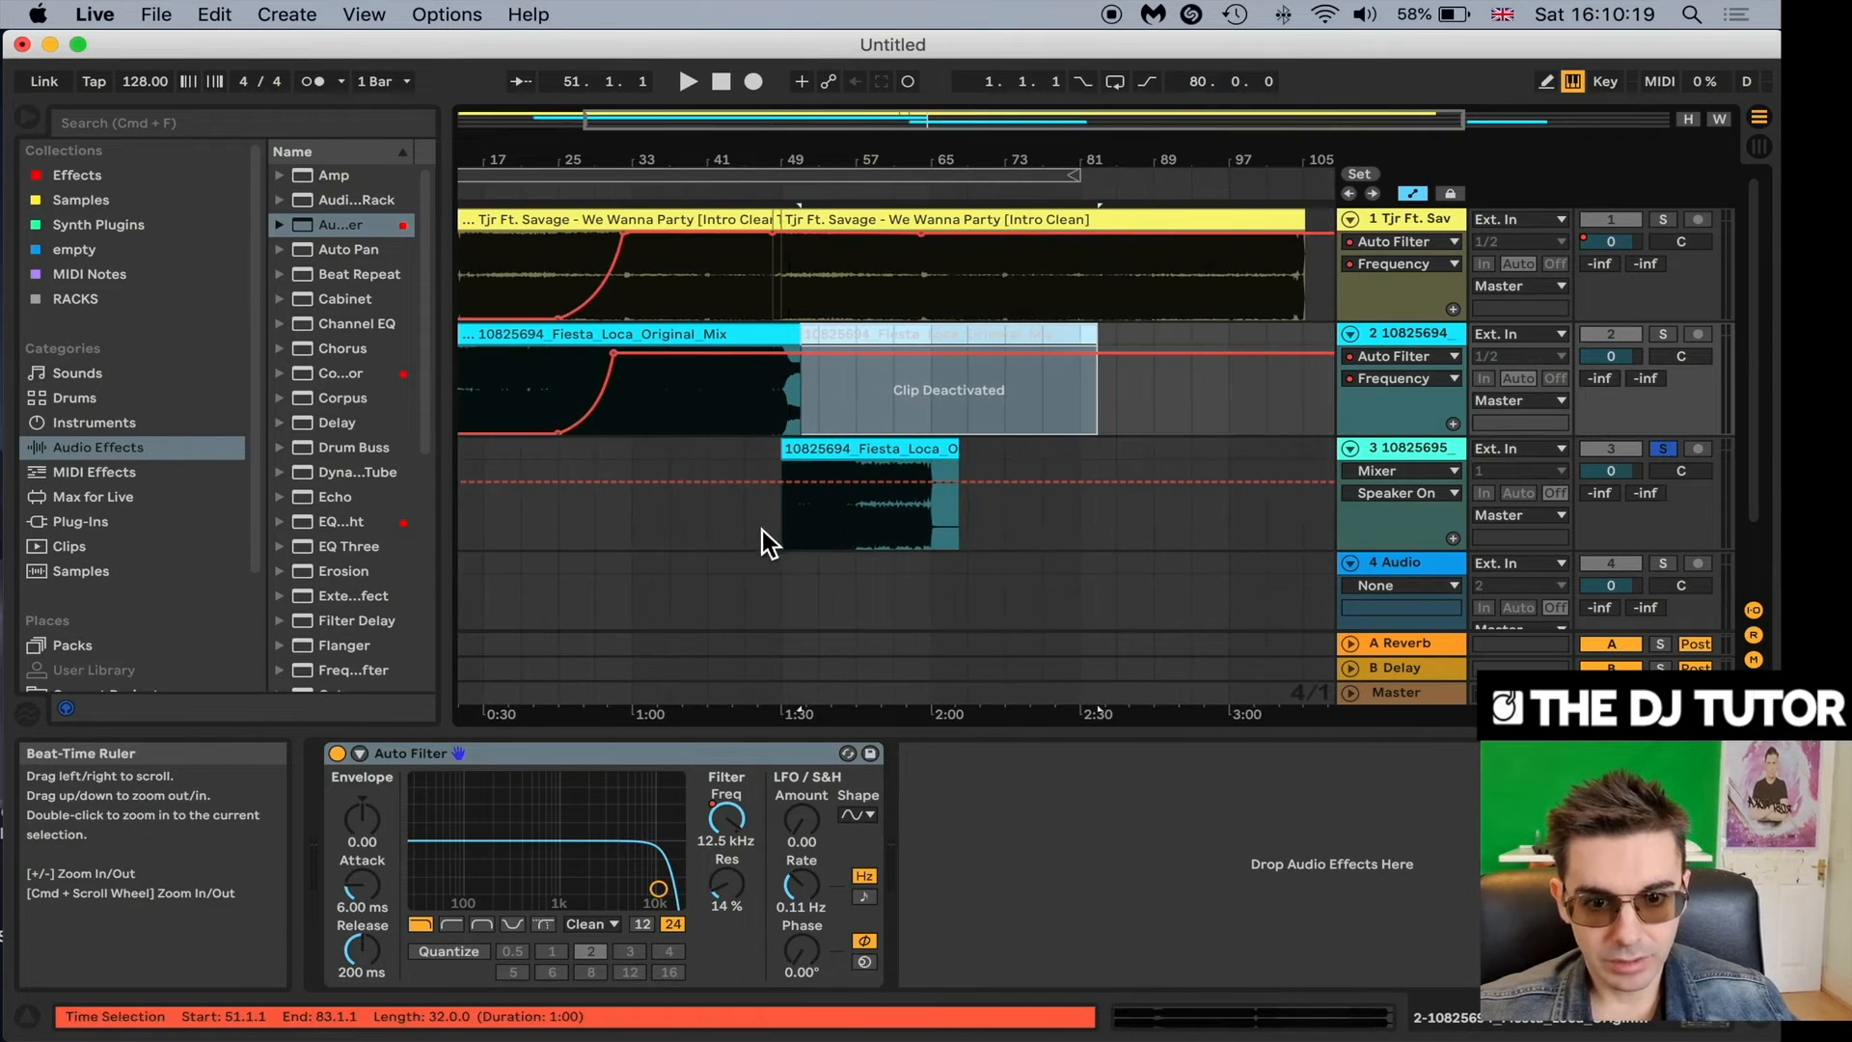
Play the arrangement from bar 45 and turn off the third track's solo to hear all tracks into bar 49.
click(745, 455)
key(space)
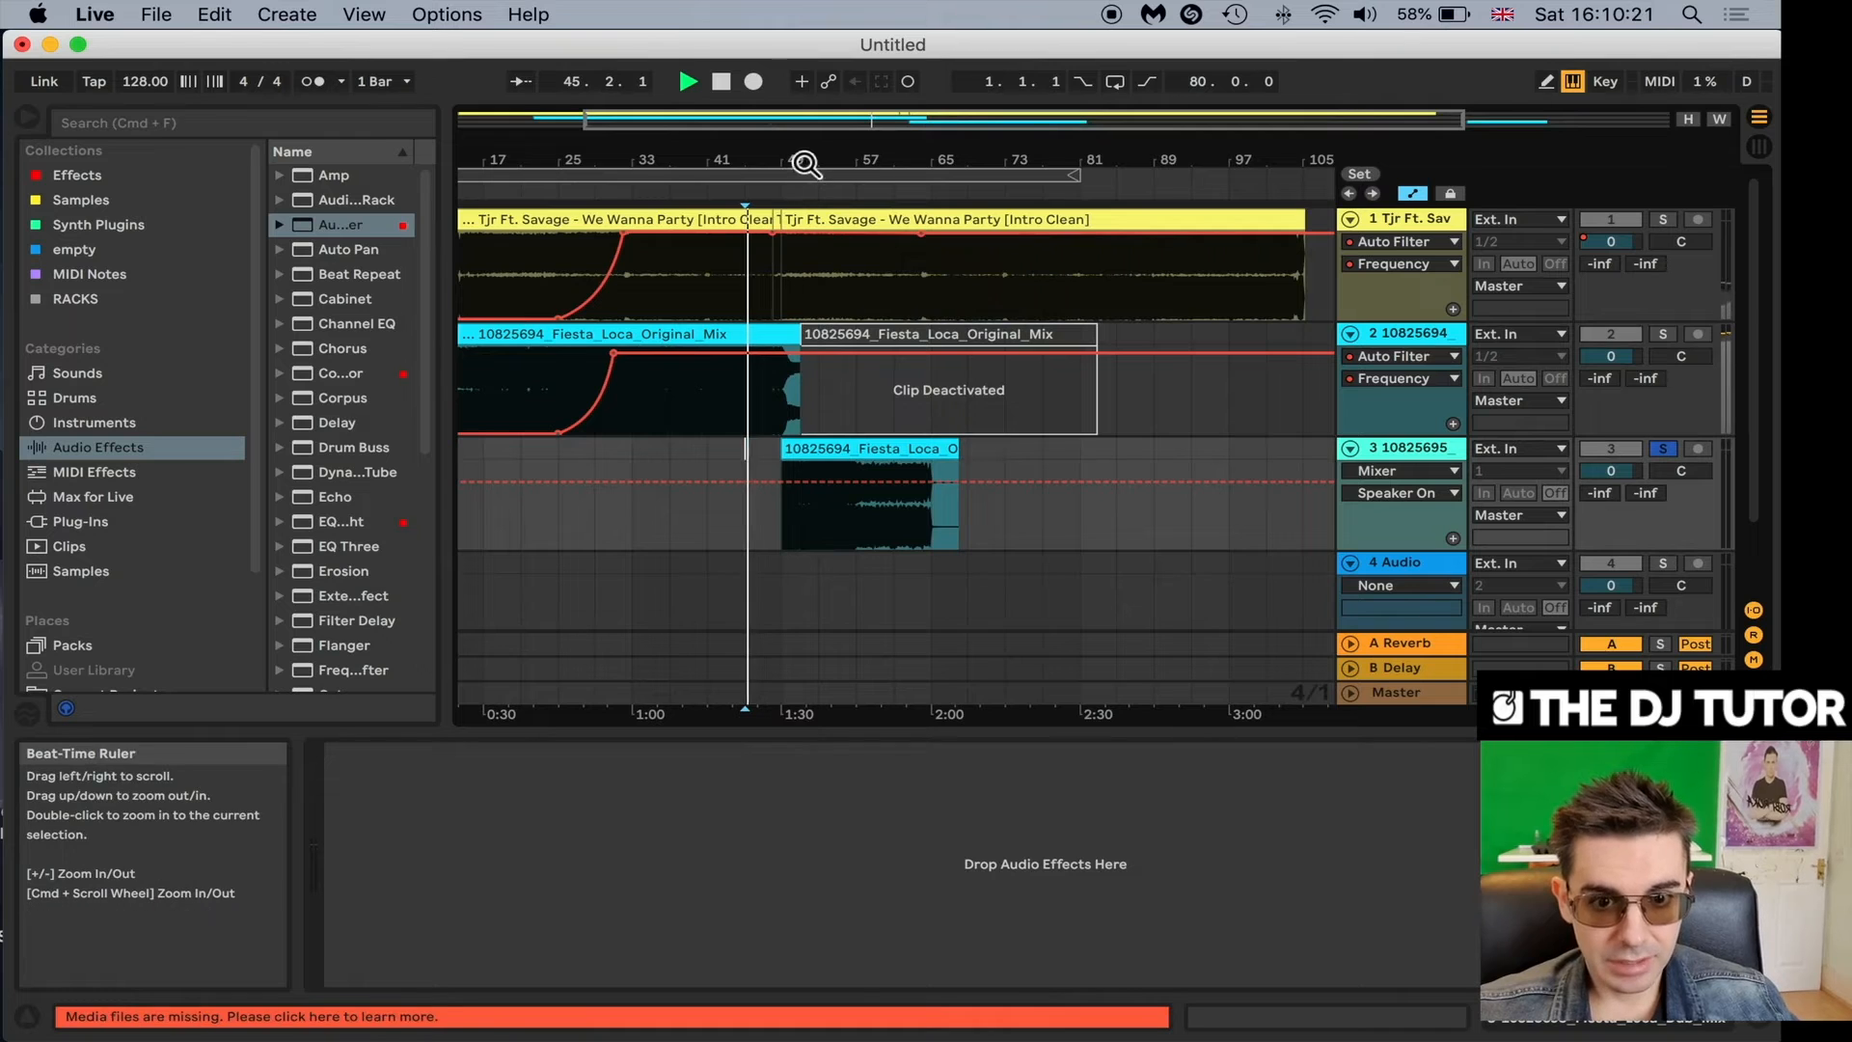
drag(787, 42, 785, 42)
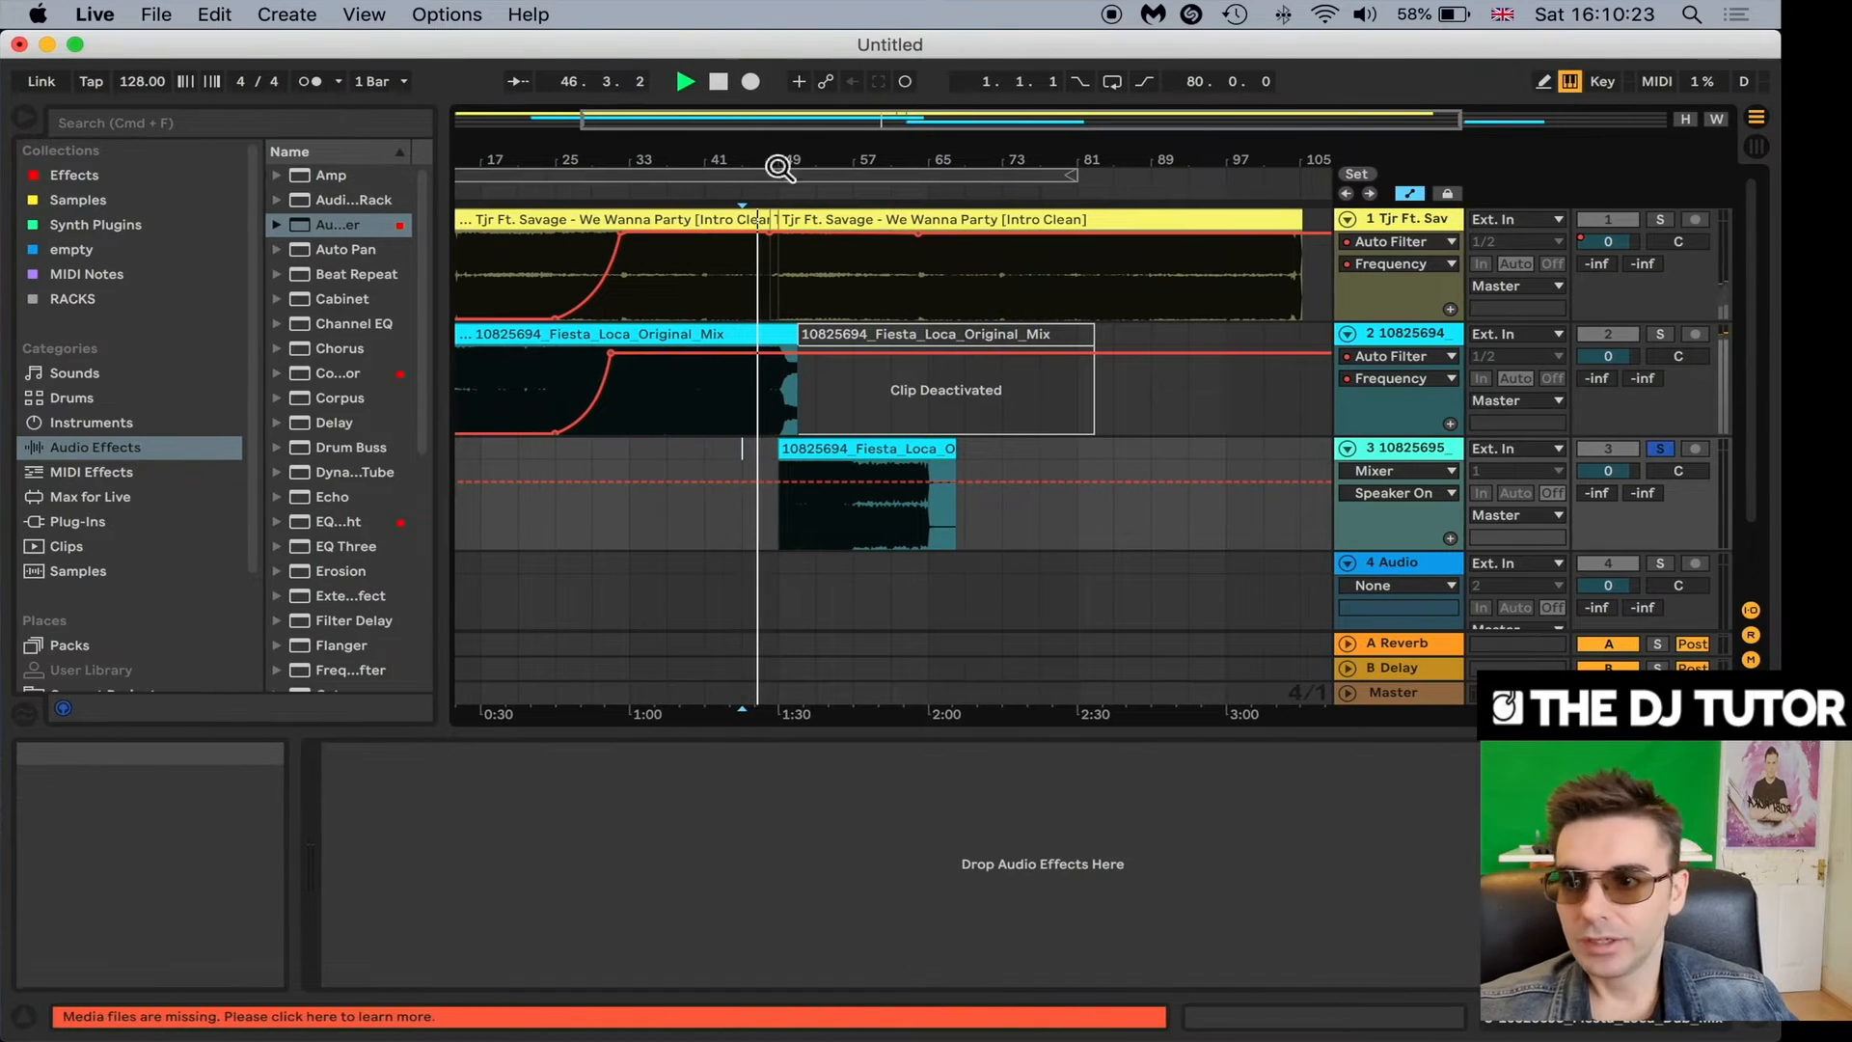
click(1660, 448)
drag(792, 157, 909, 157)
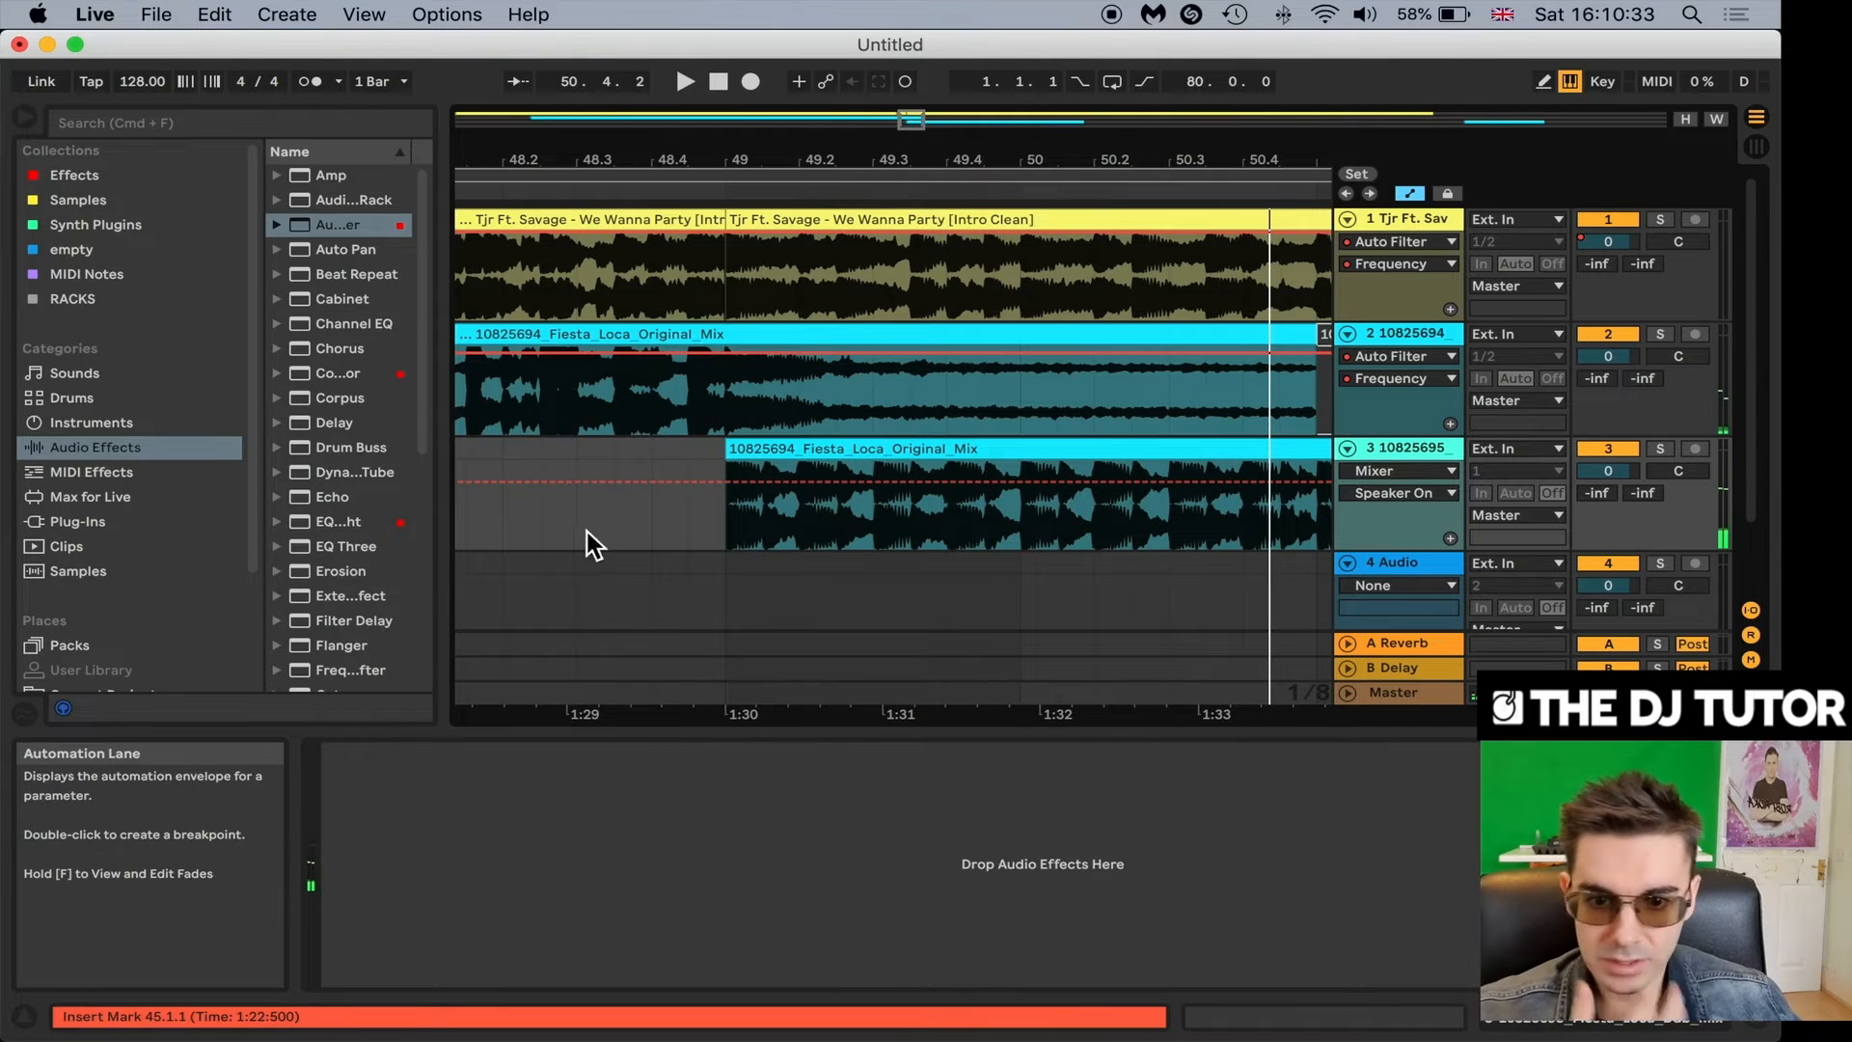
Play from beat 48.3 with the second and third tracks soloed in turn to compare their drop at bar 49.
click(1660, 334)
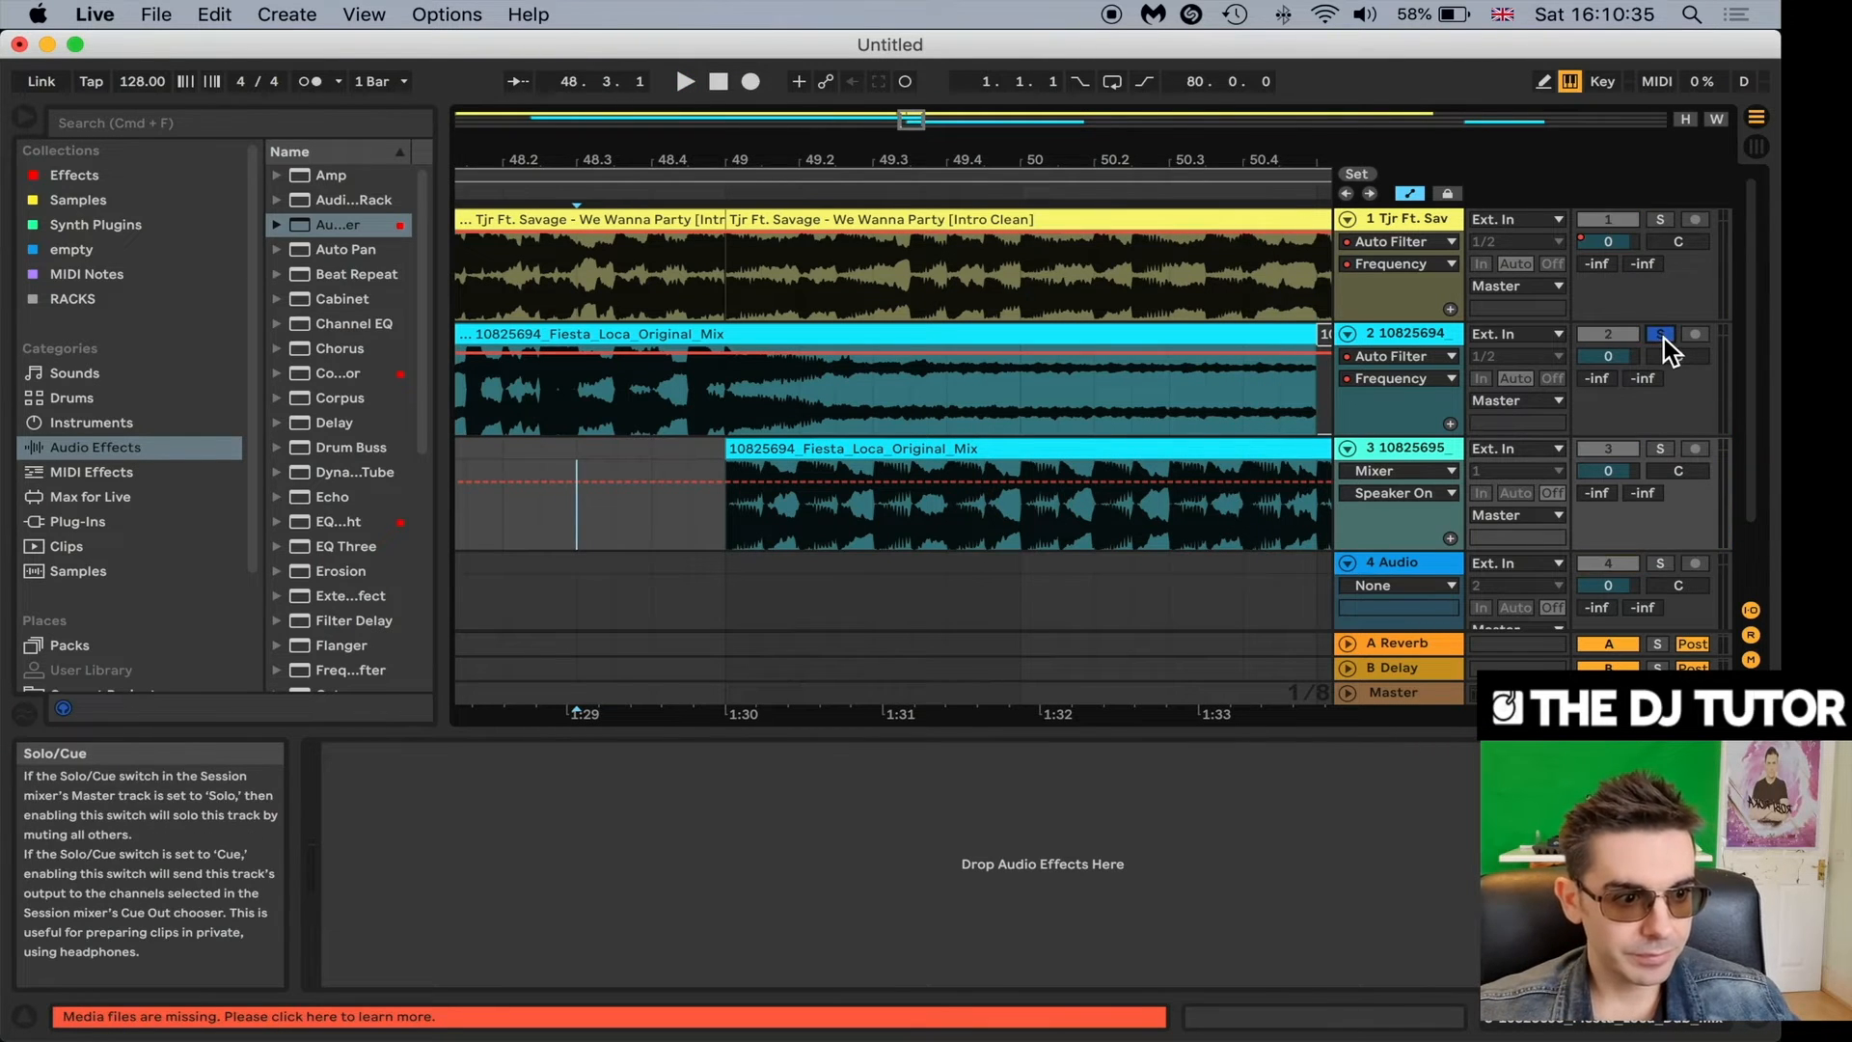
drag(723, 159, 815, 157)
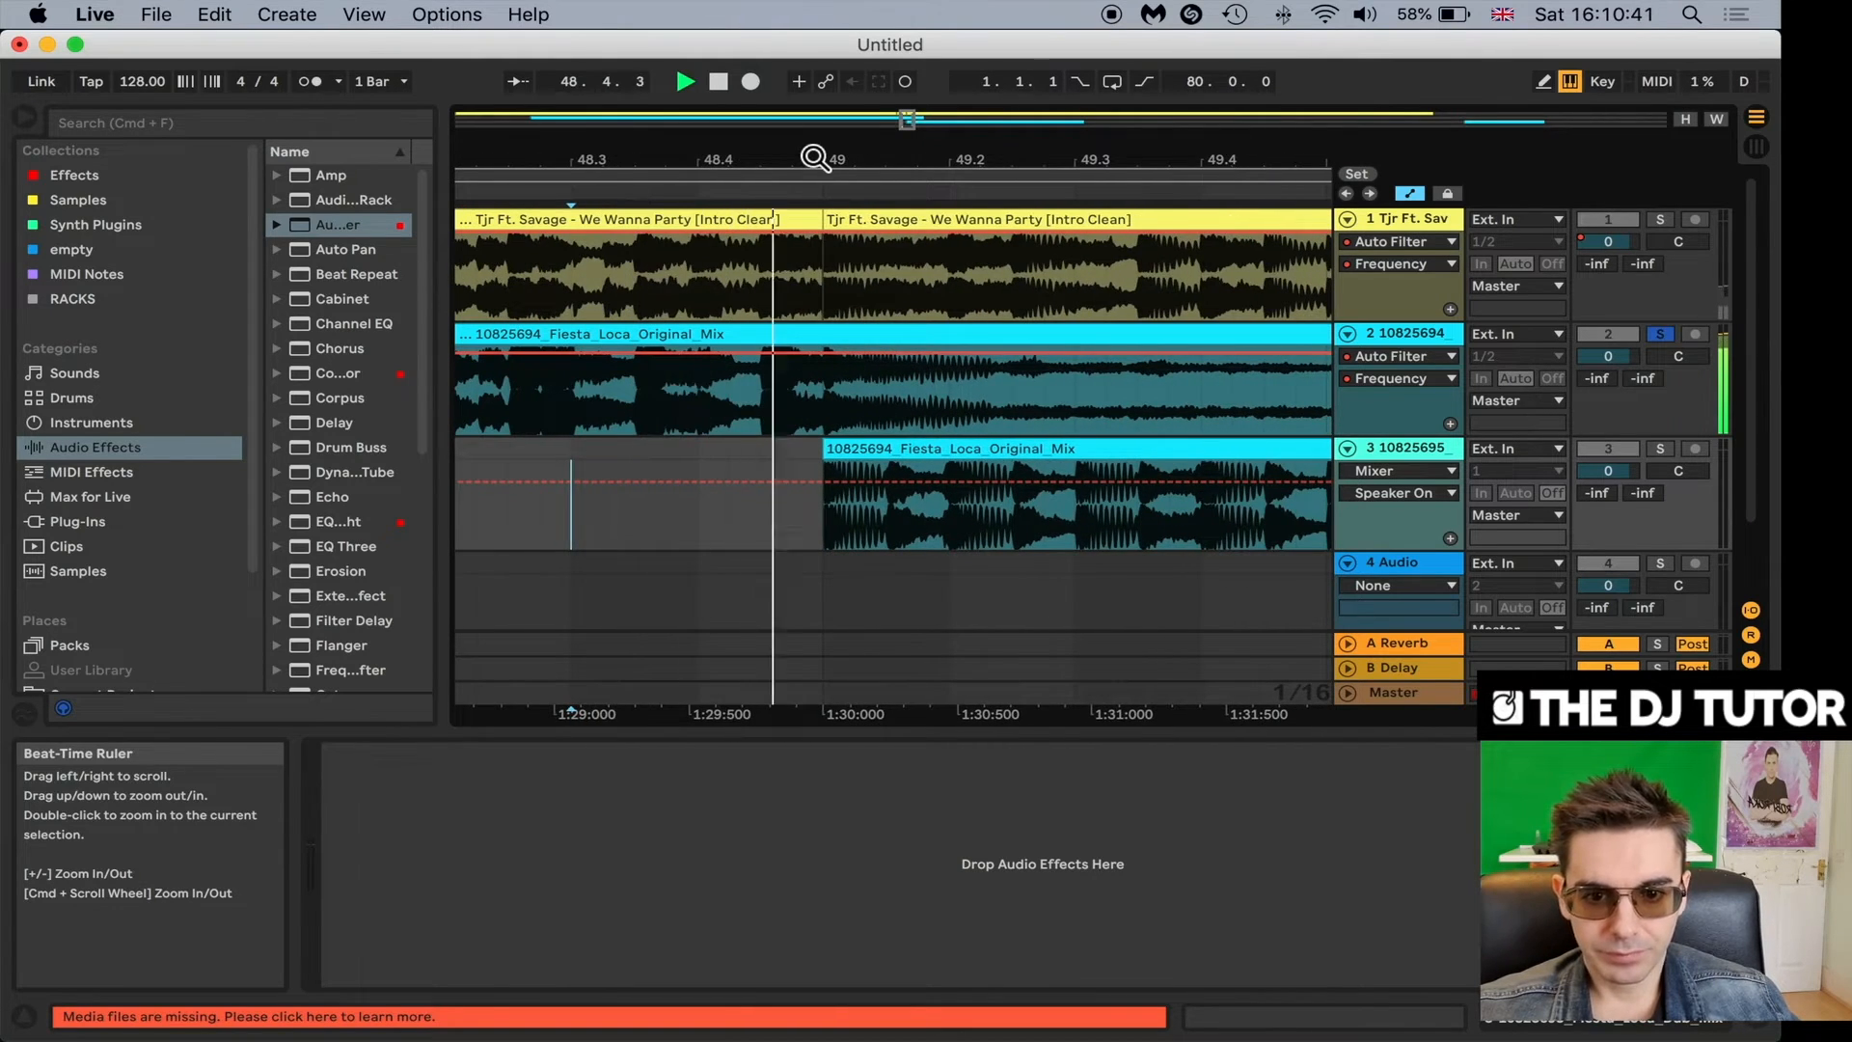
key(space)
key(space)
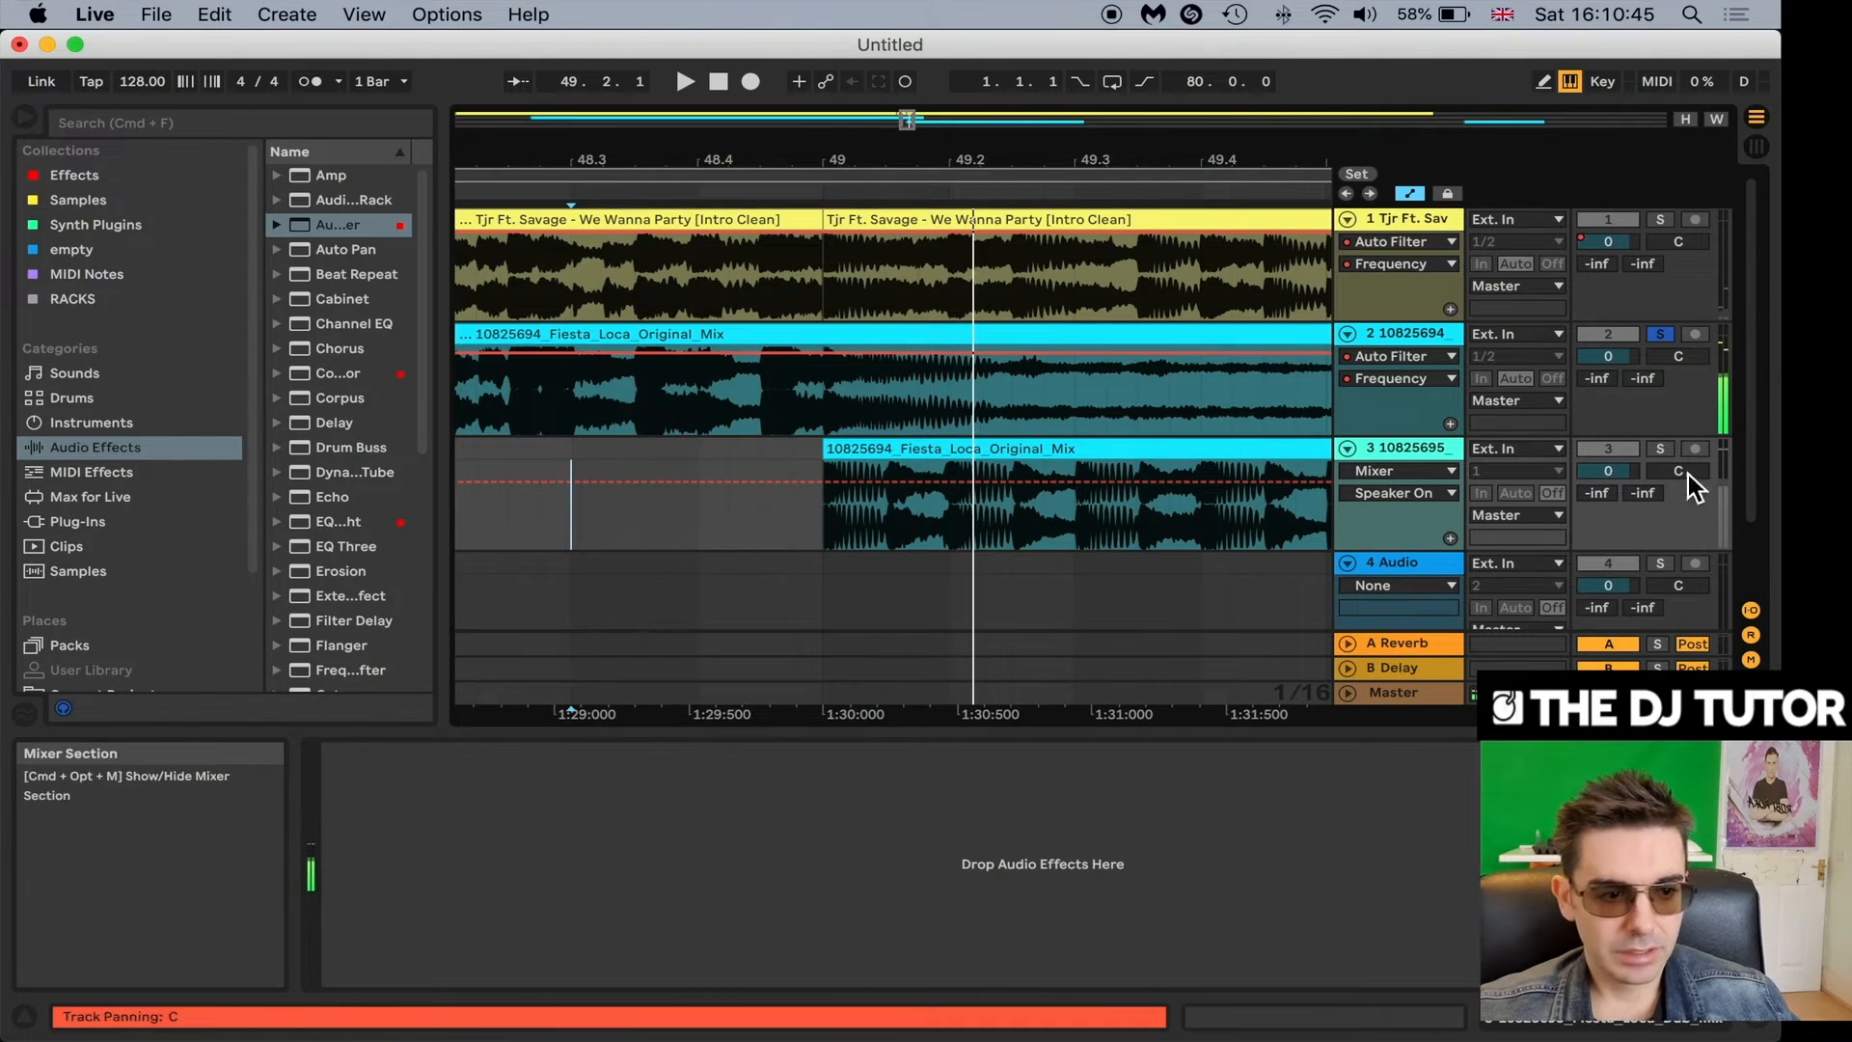
click(1660, 449)
key(space)
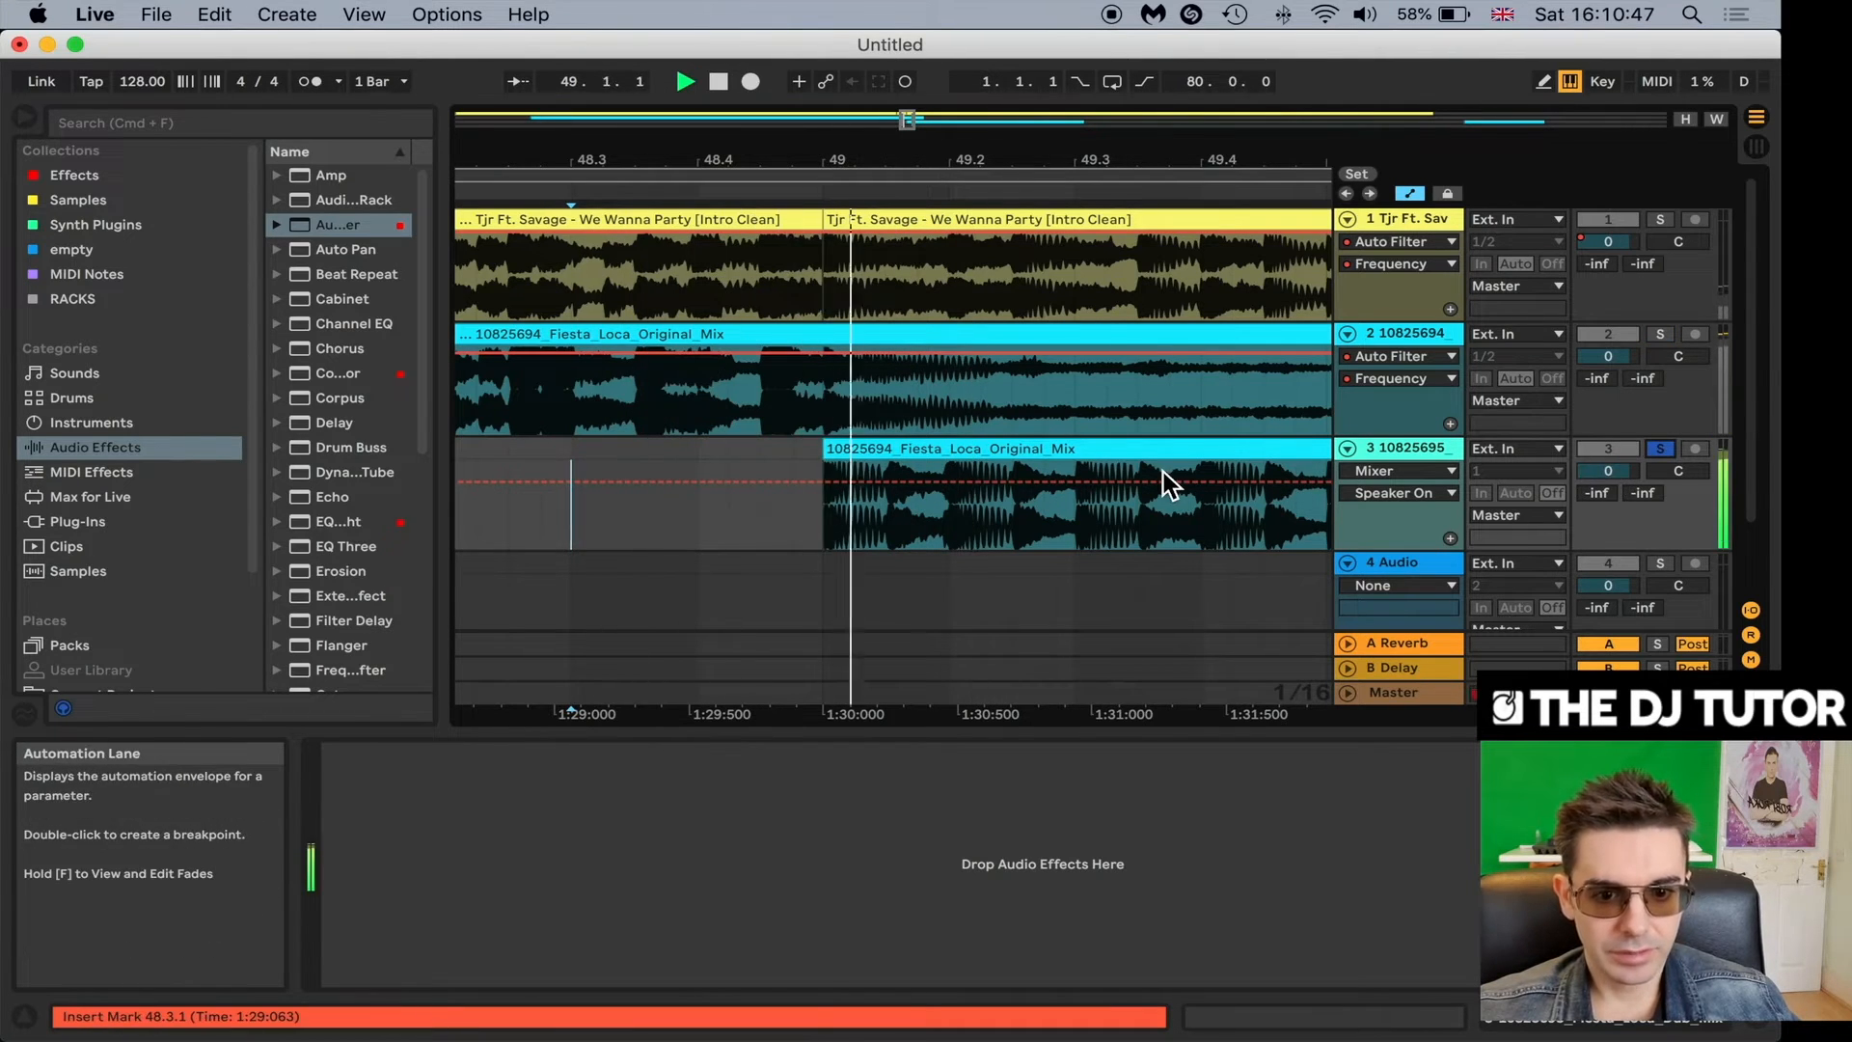
key(space)
Split the second track's Fiesta Loca clip at bar 49 and deactivate the piece between bars 49 and 51.
drag(835, 154, 834, 242)
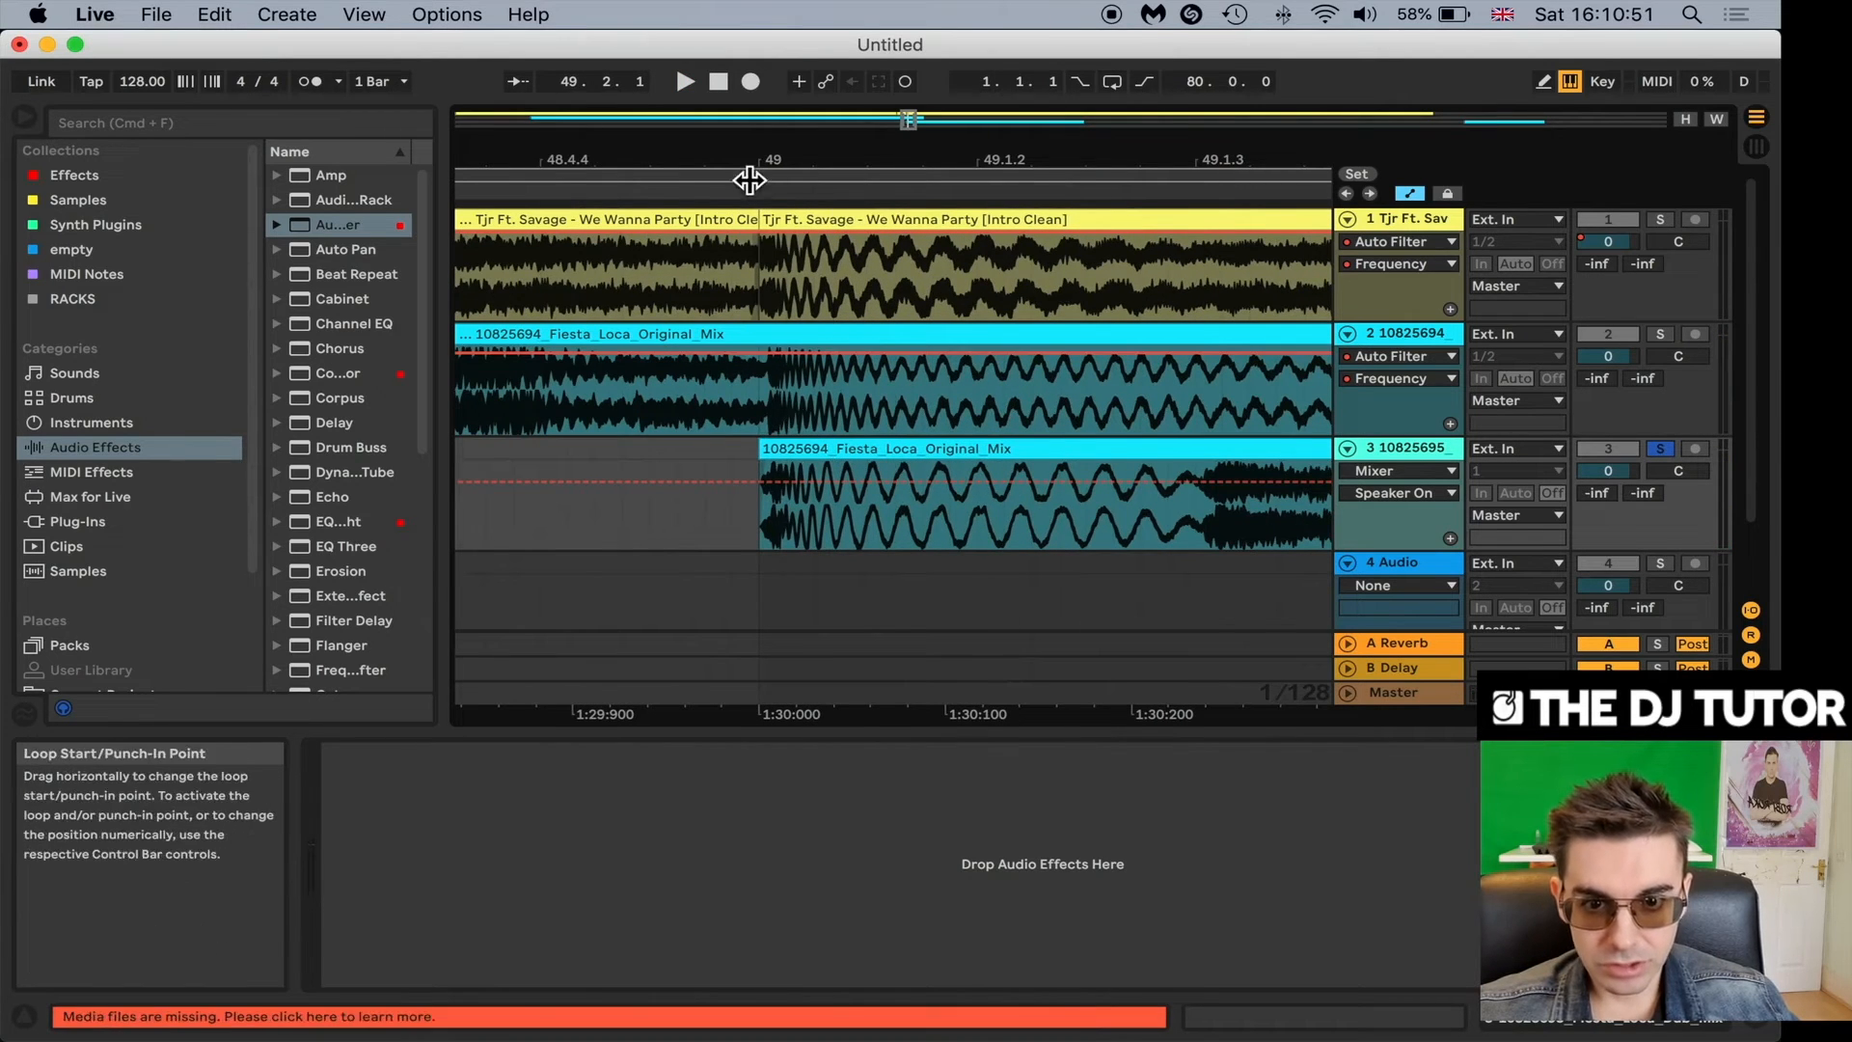
mouse_move(811, 174)
mouse_down()
mouse_move(810, 135)
mouse_move(787, 150)
mouse_up()
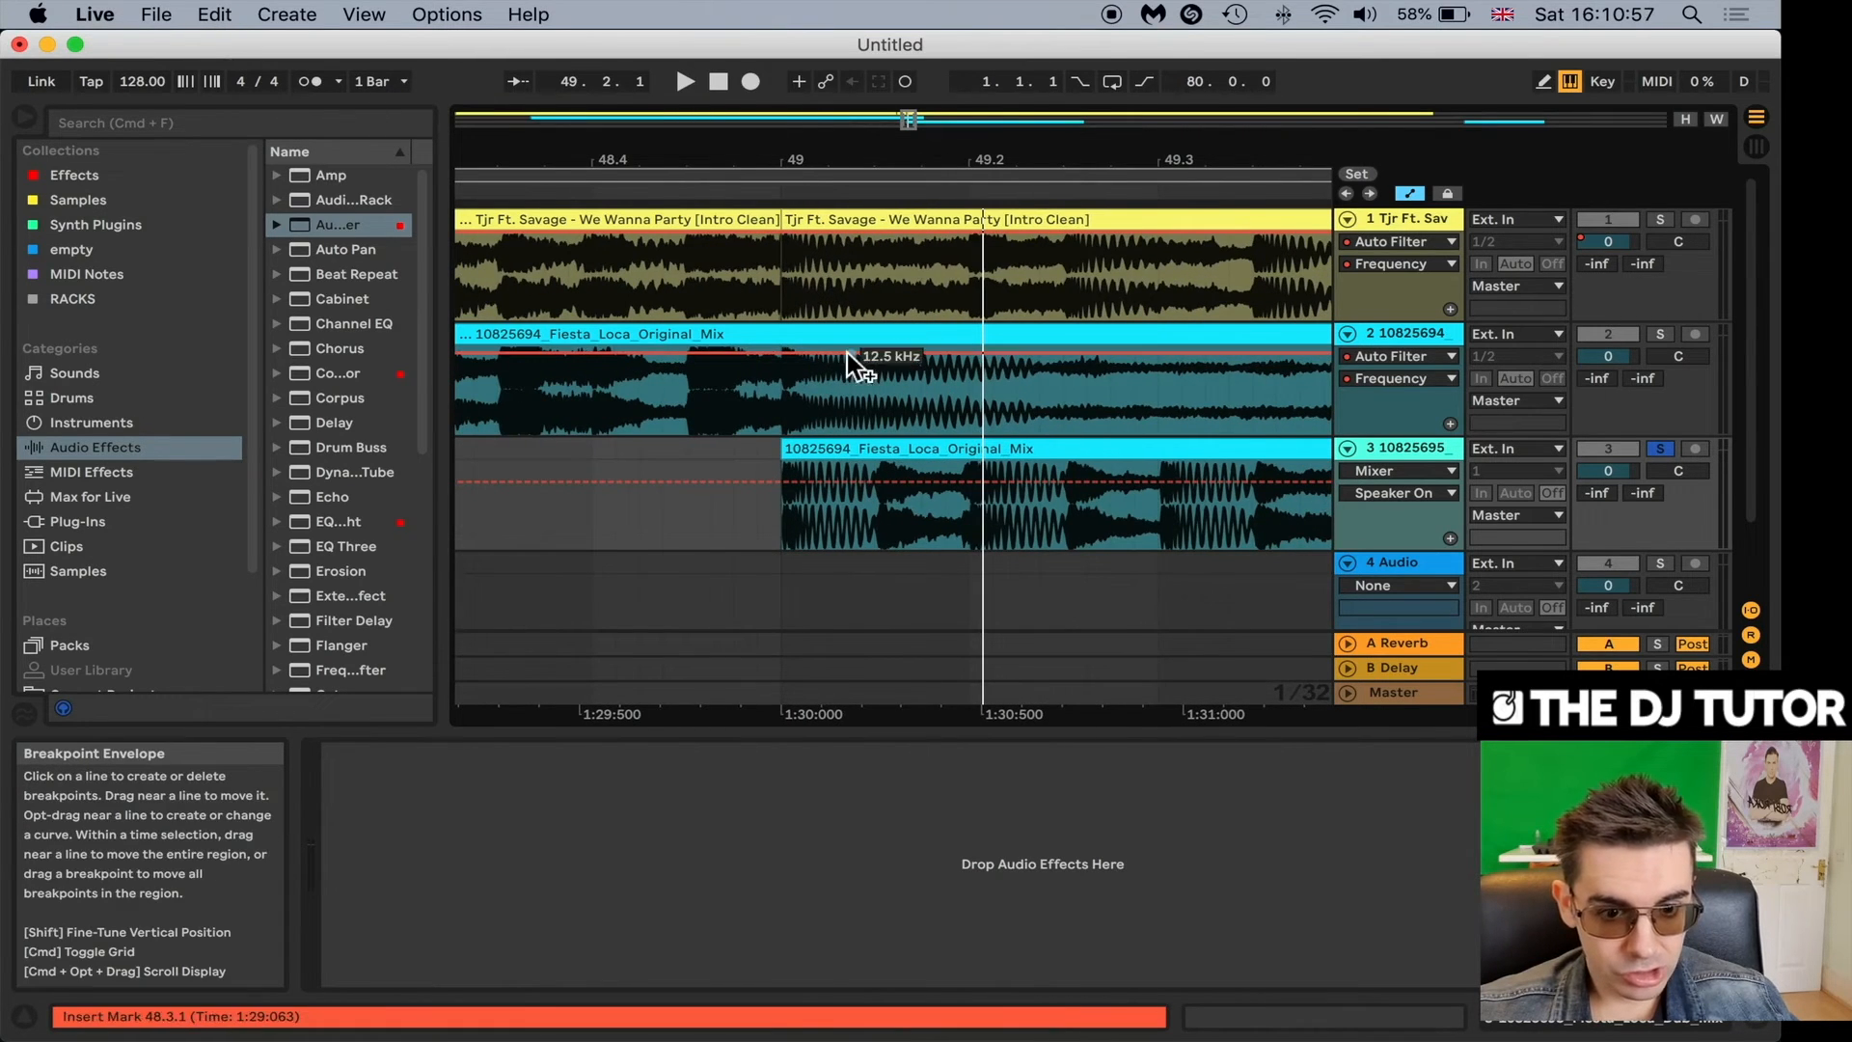
click(786, 388)
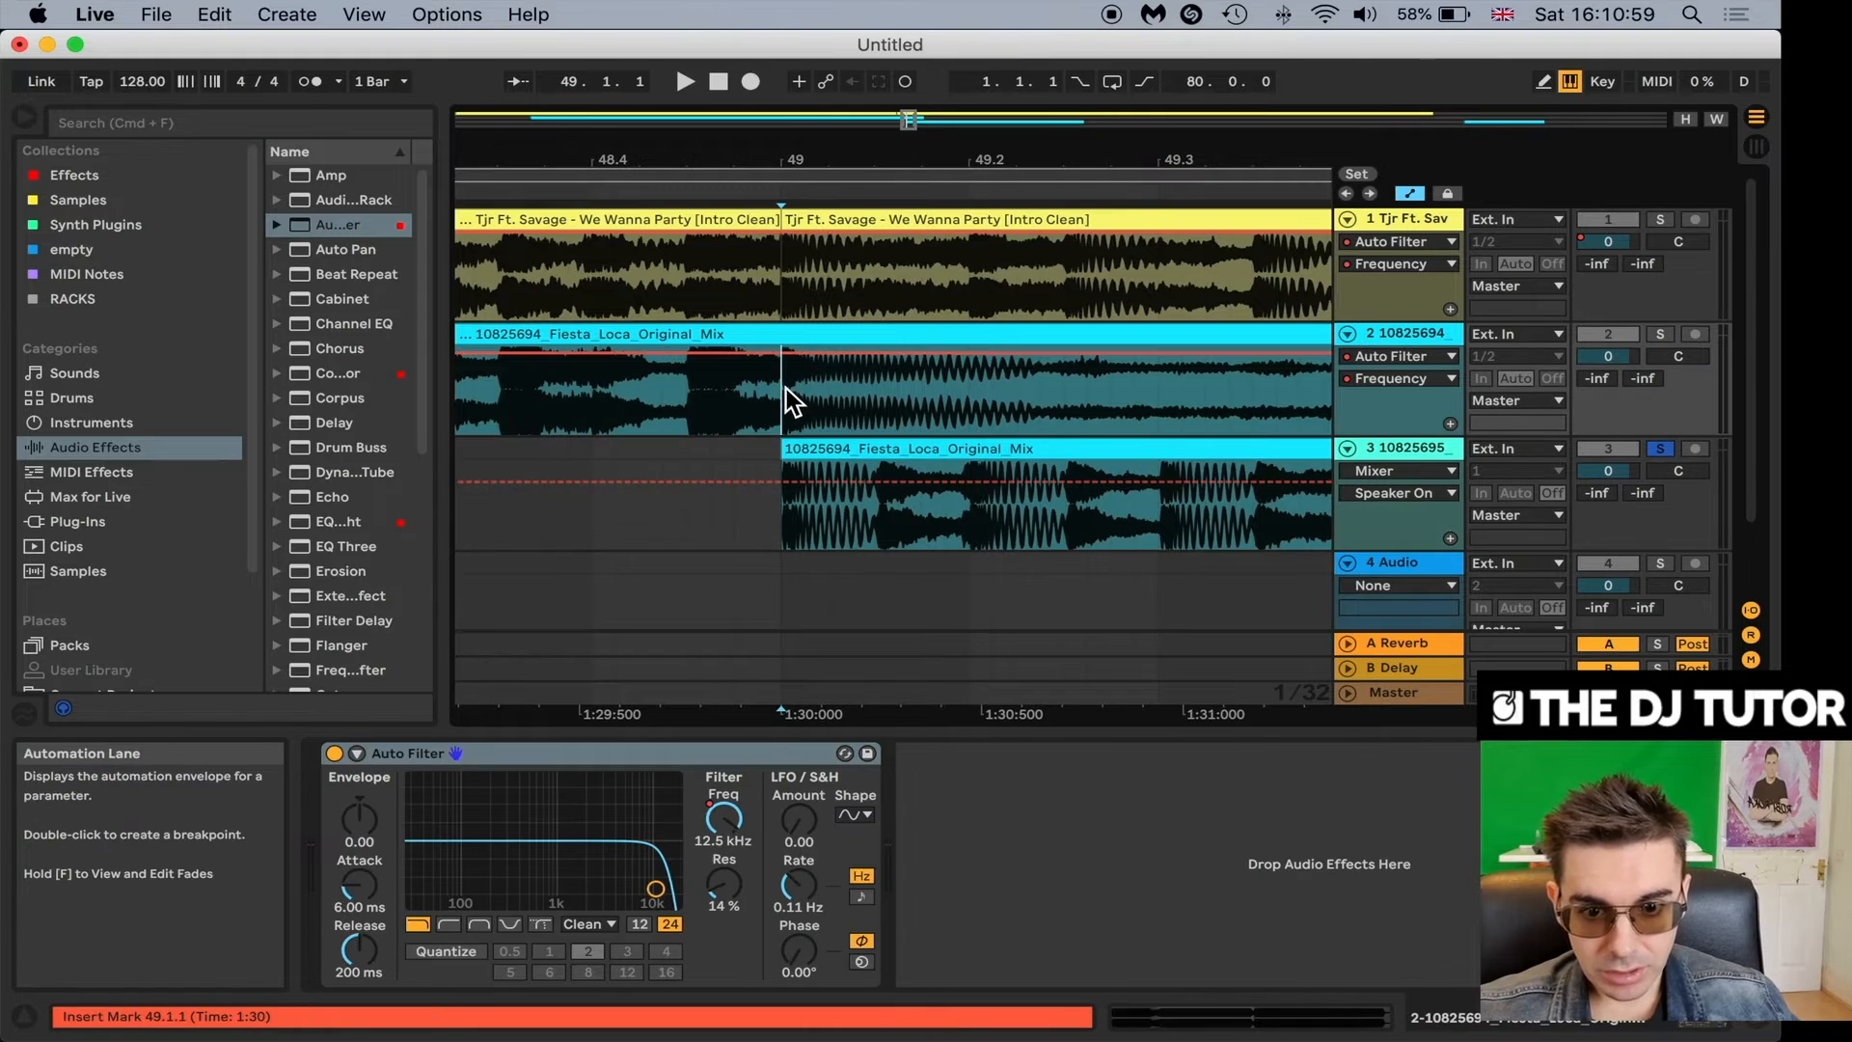
key(super+e)
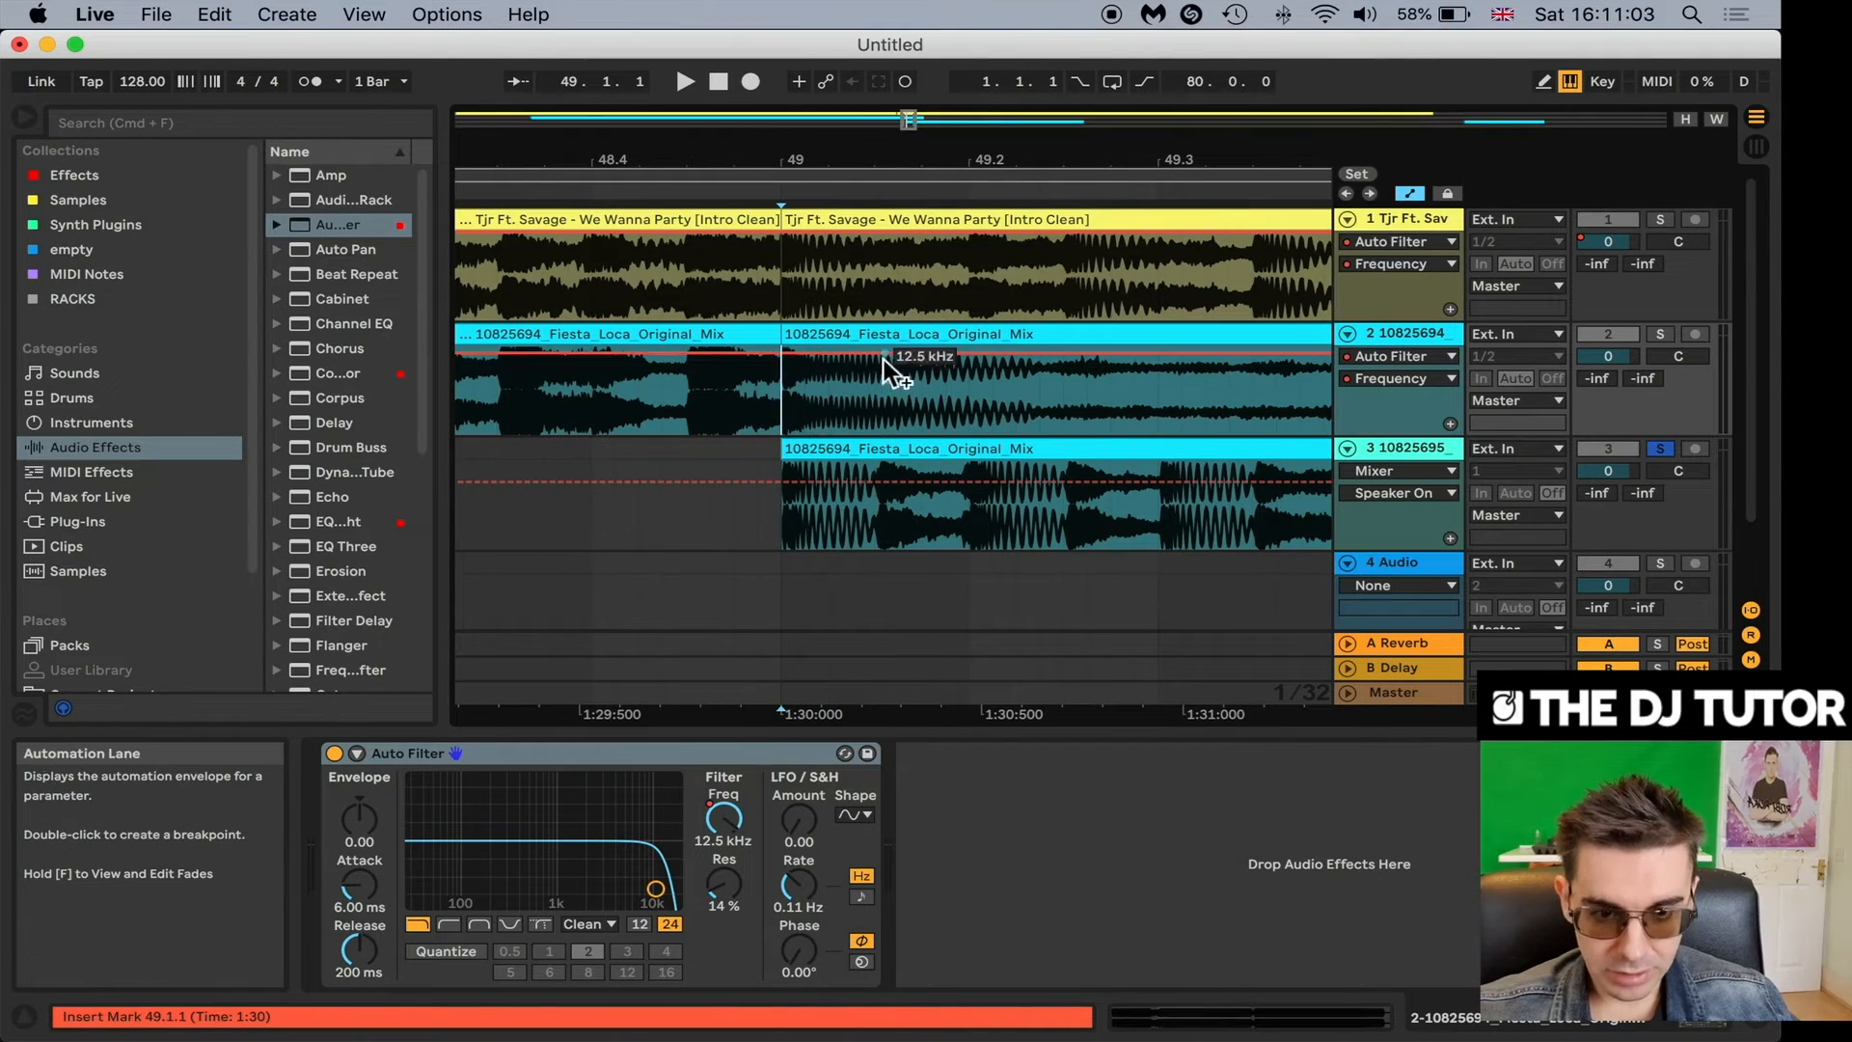
click(859, 343)
key(Delete)
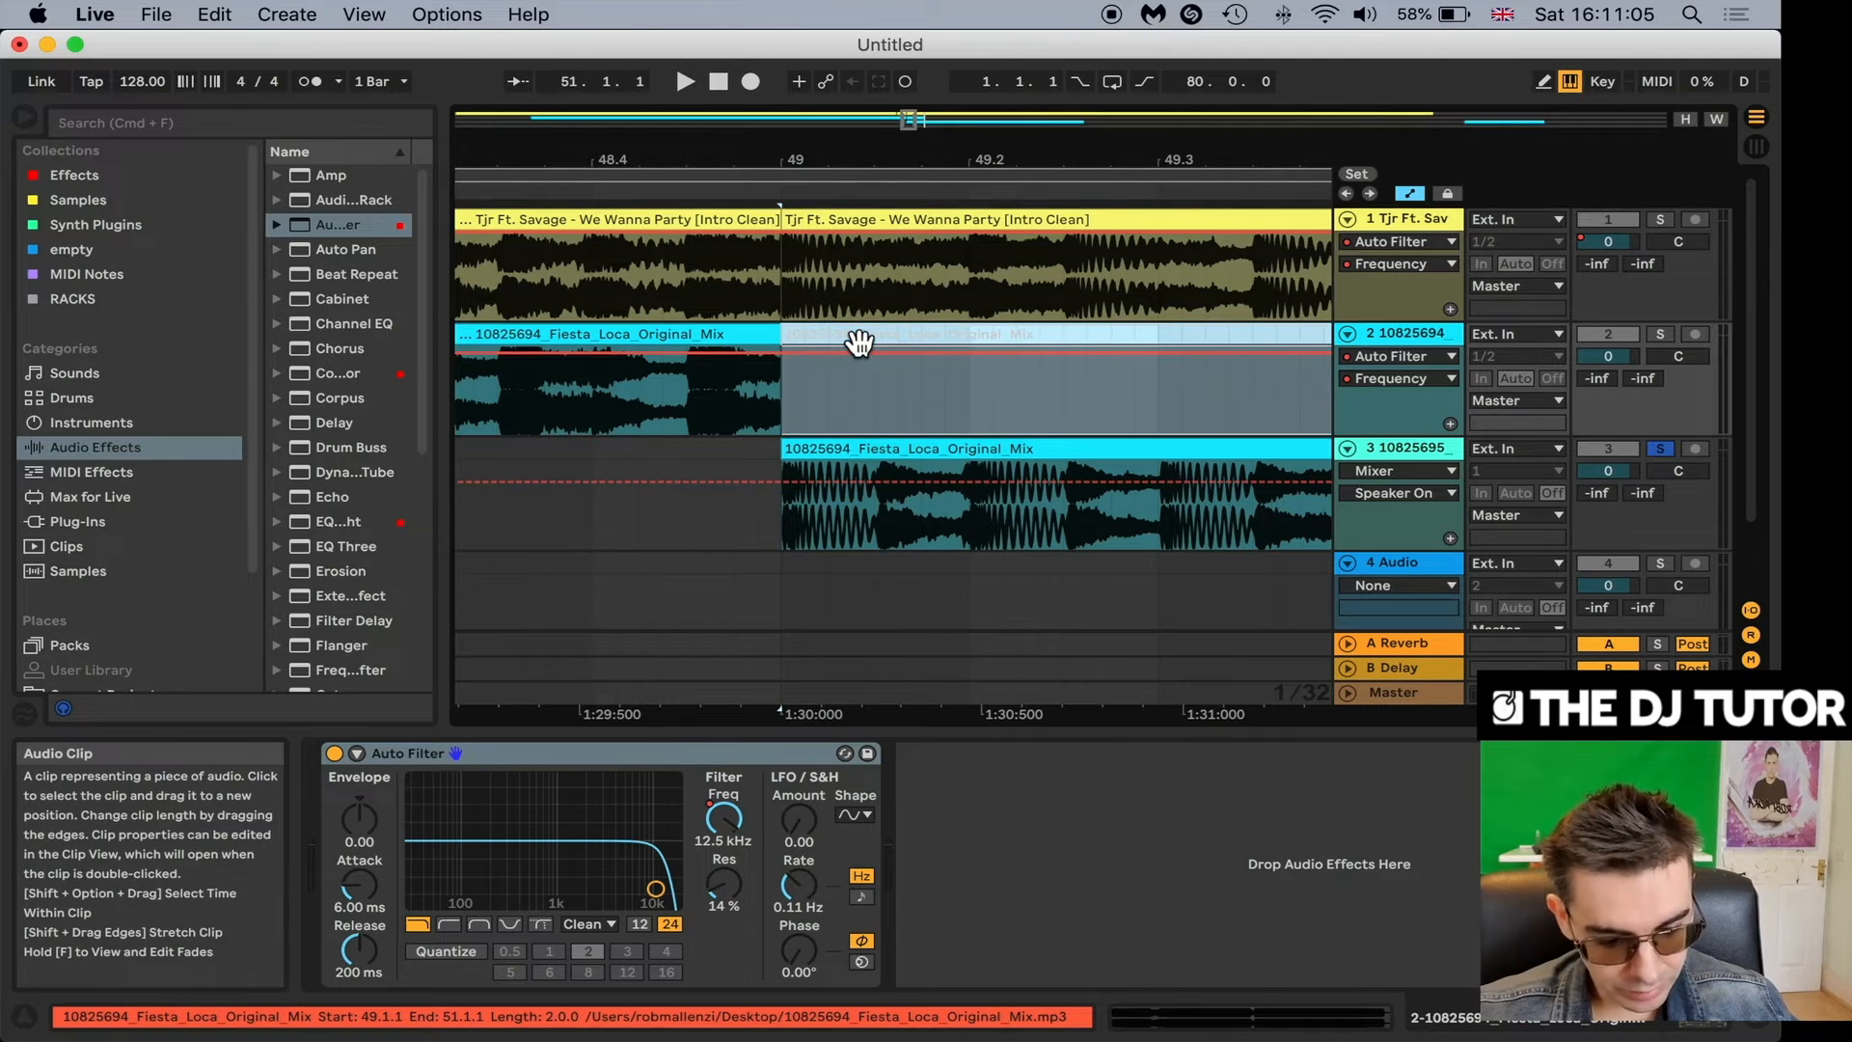
Play the soloed third track from beat 48.4 into its clip start, and turn off its solo.
click(600, 529)
key(space)
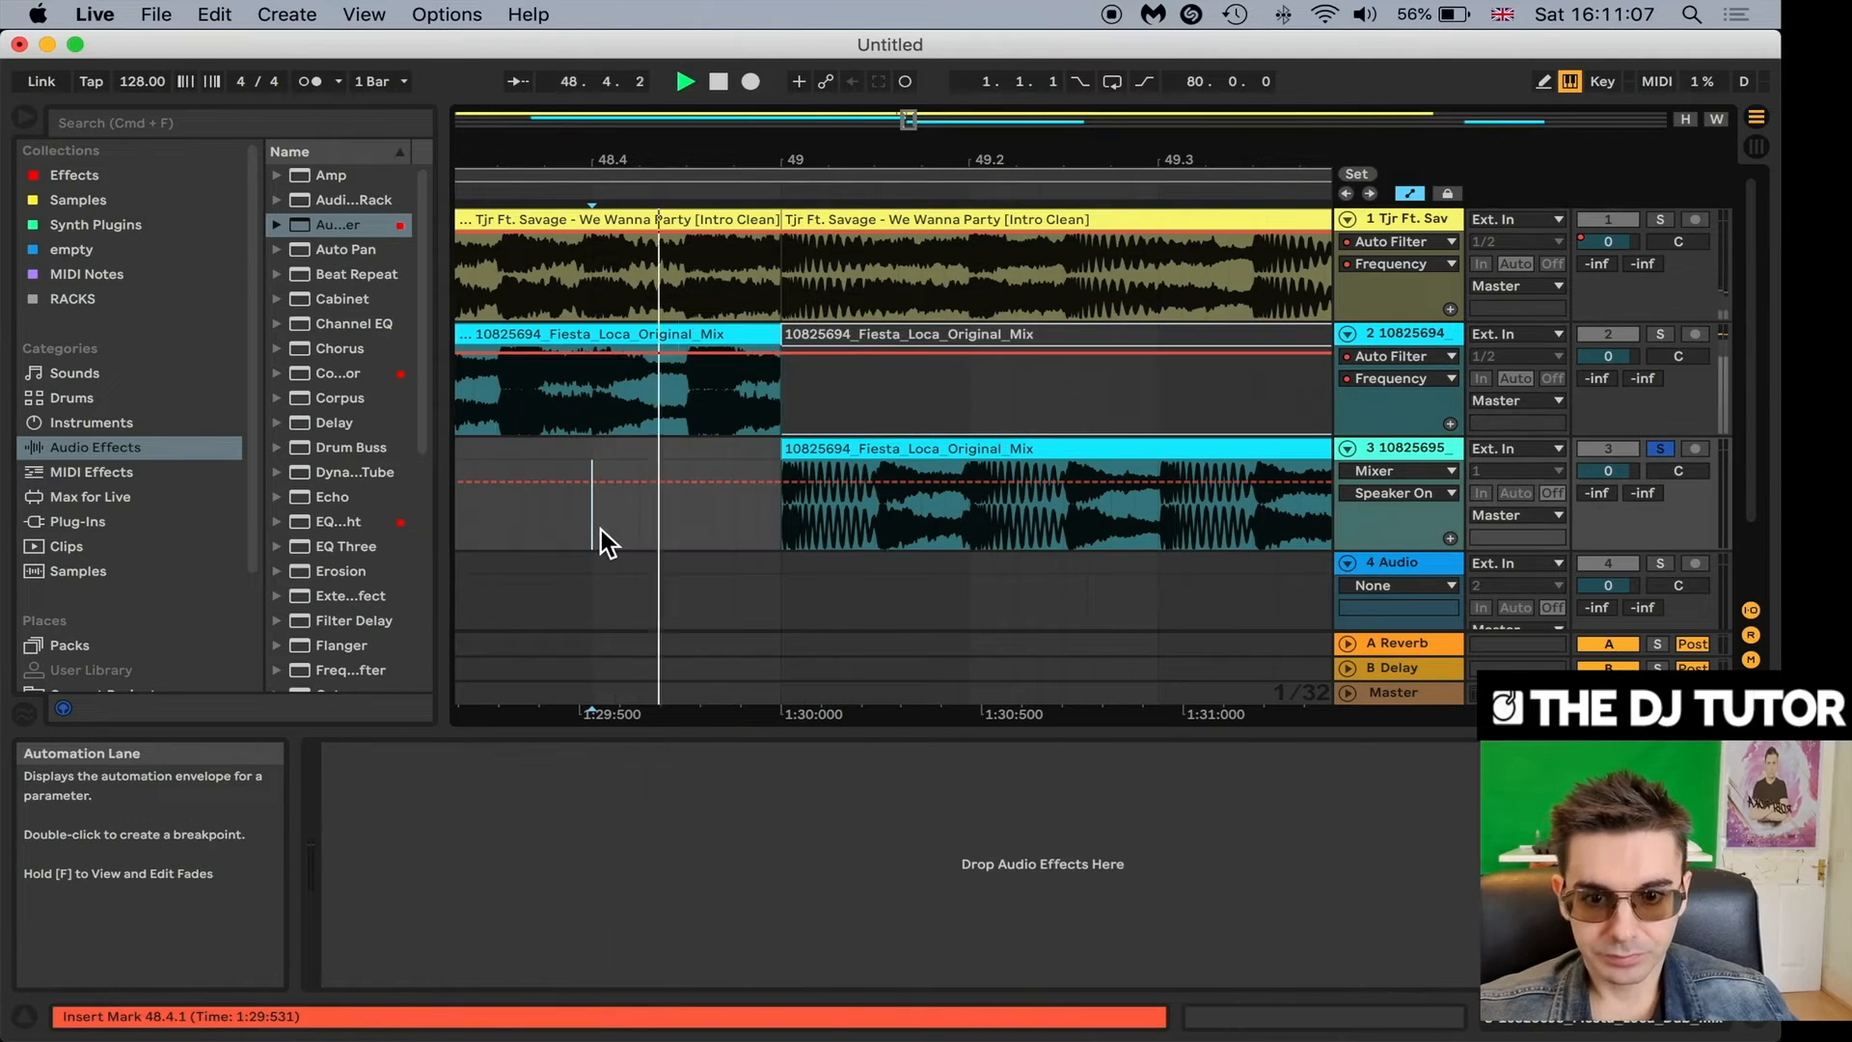
key(space)
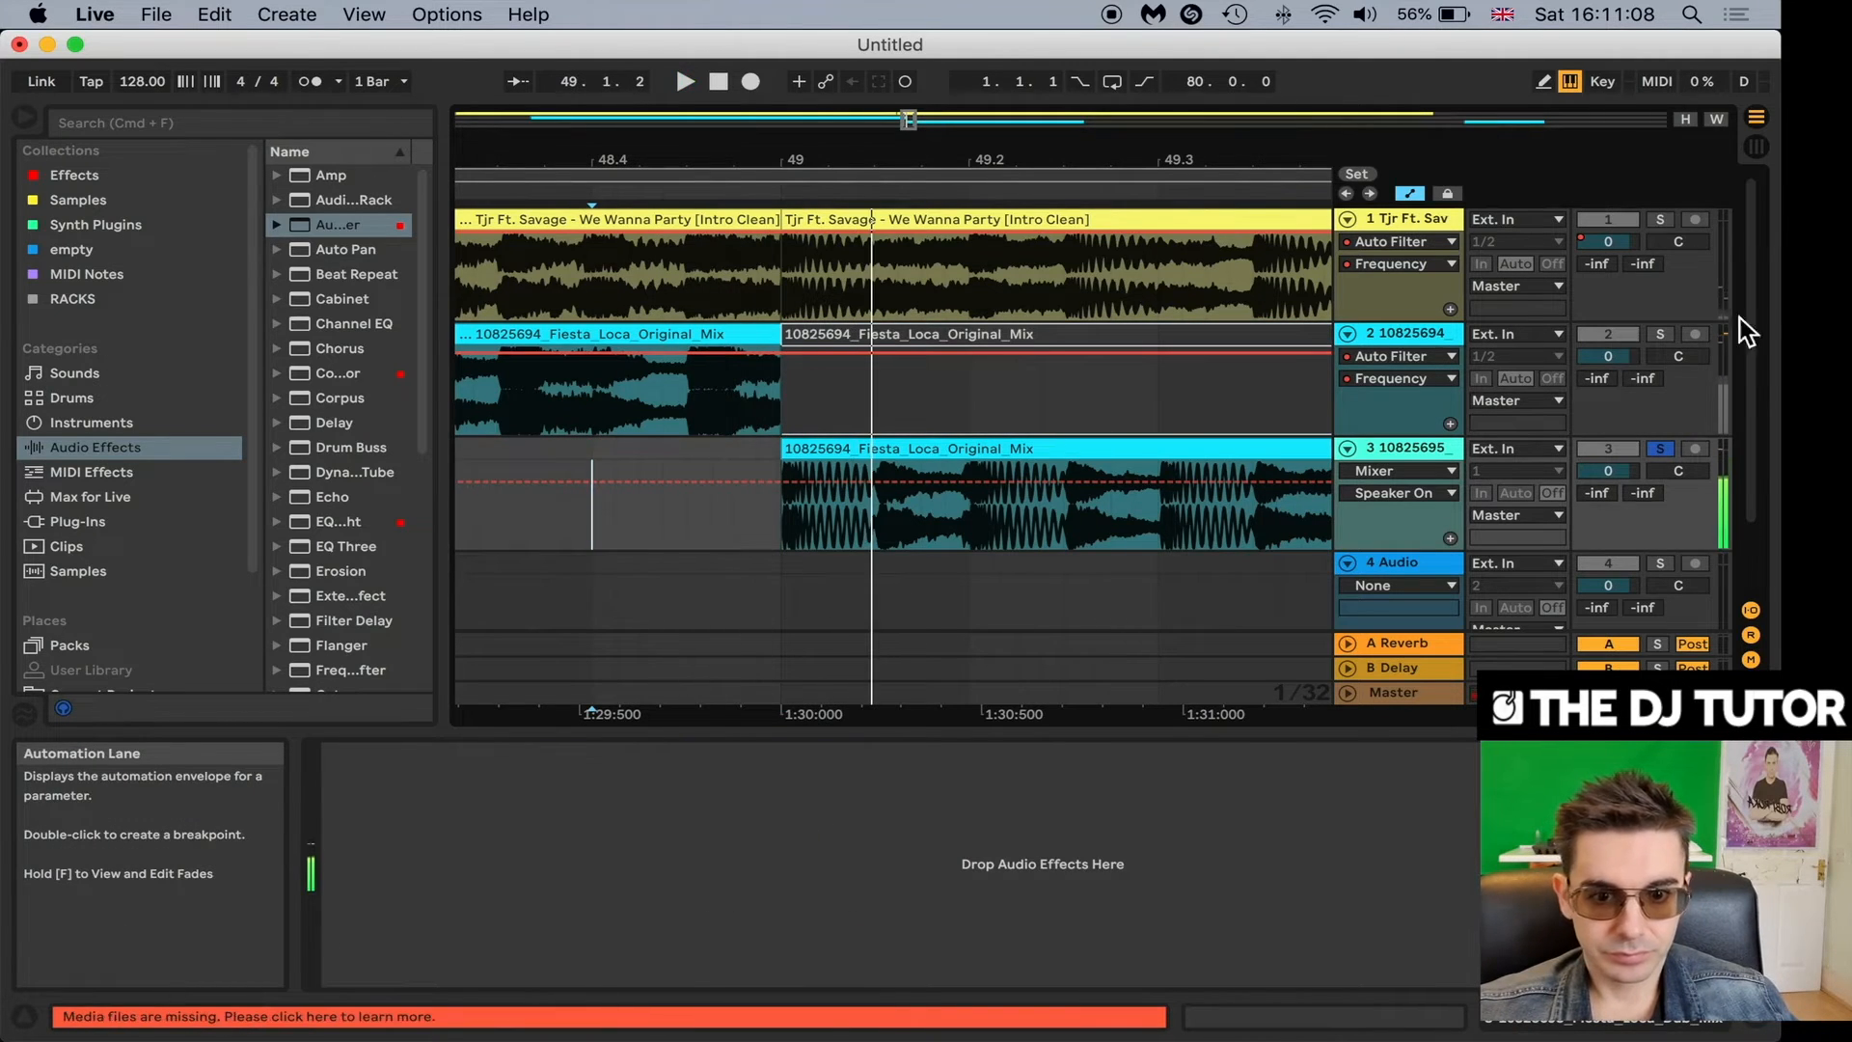
click(1660, 451)
Play all tracks from around beat 48.2 to check the transition into the third track's clip at bar 49.
click(519, 586)
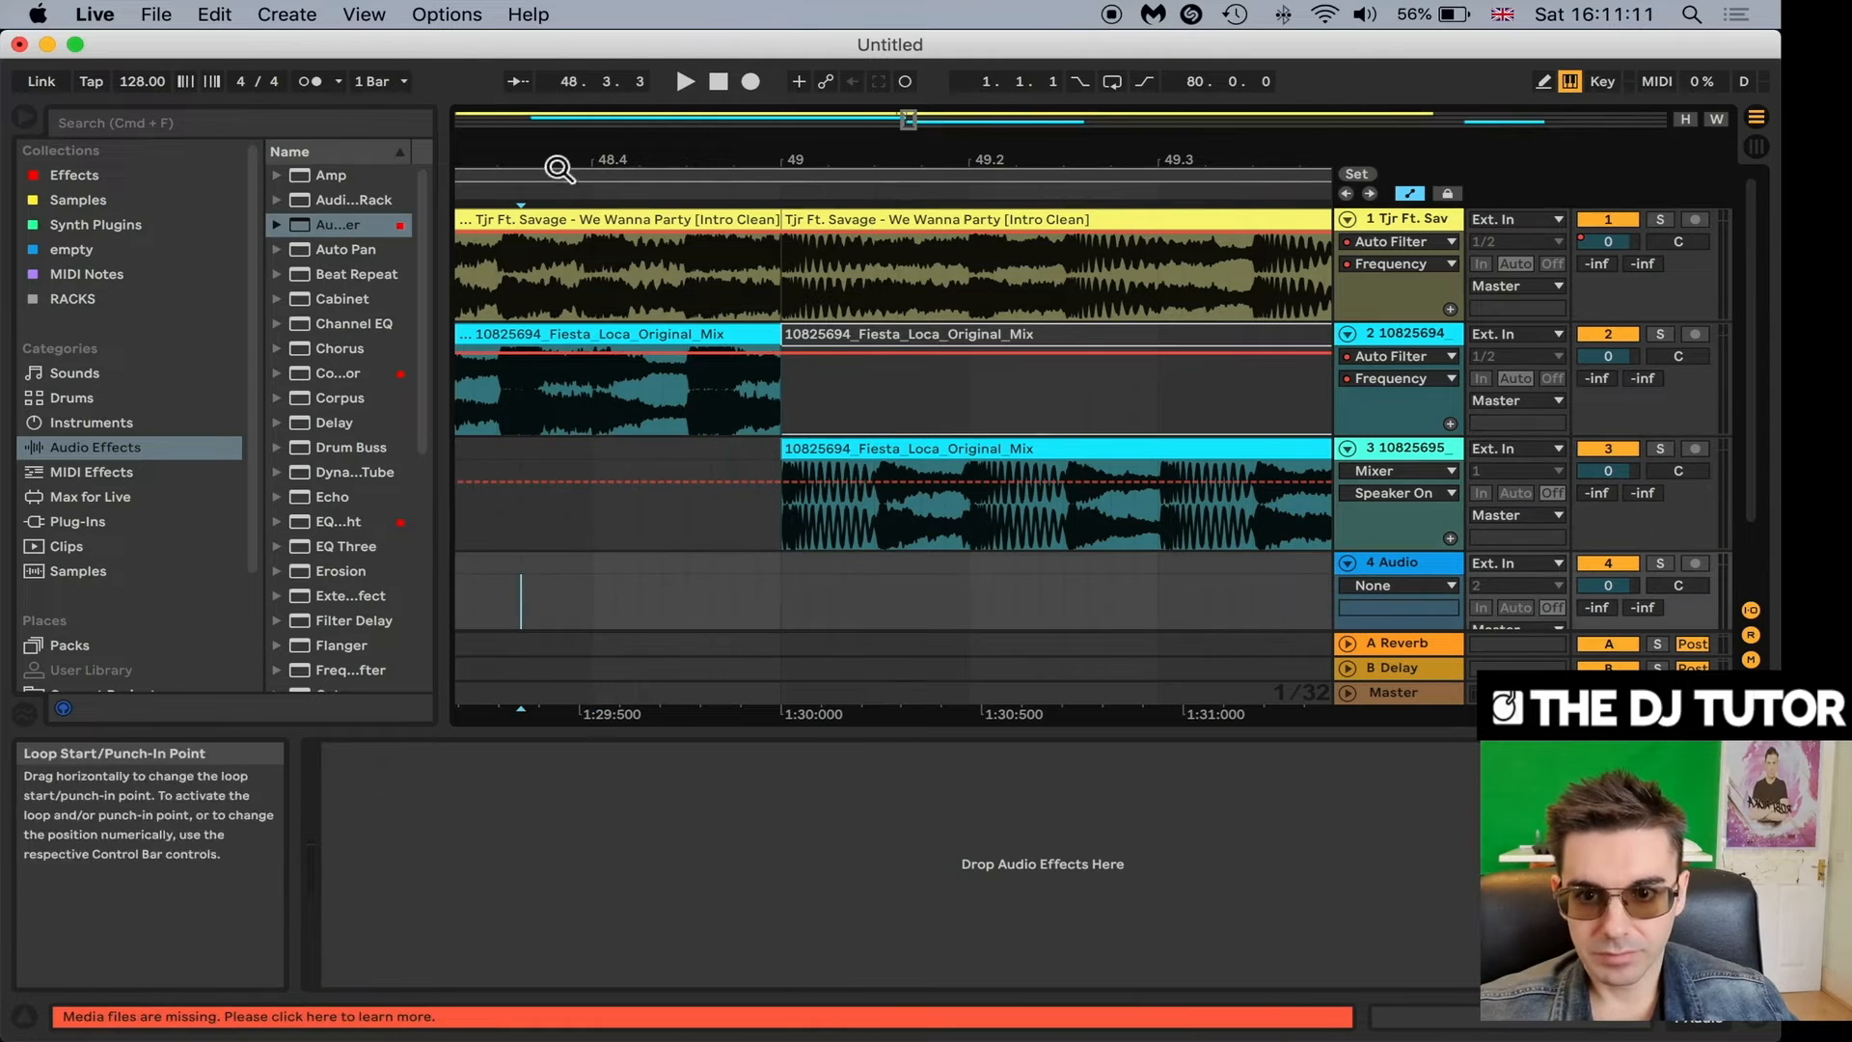
drag(550, 170, 559, 135)
click(567, 587)
key(space)
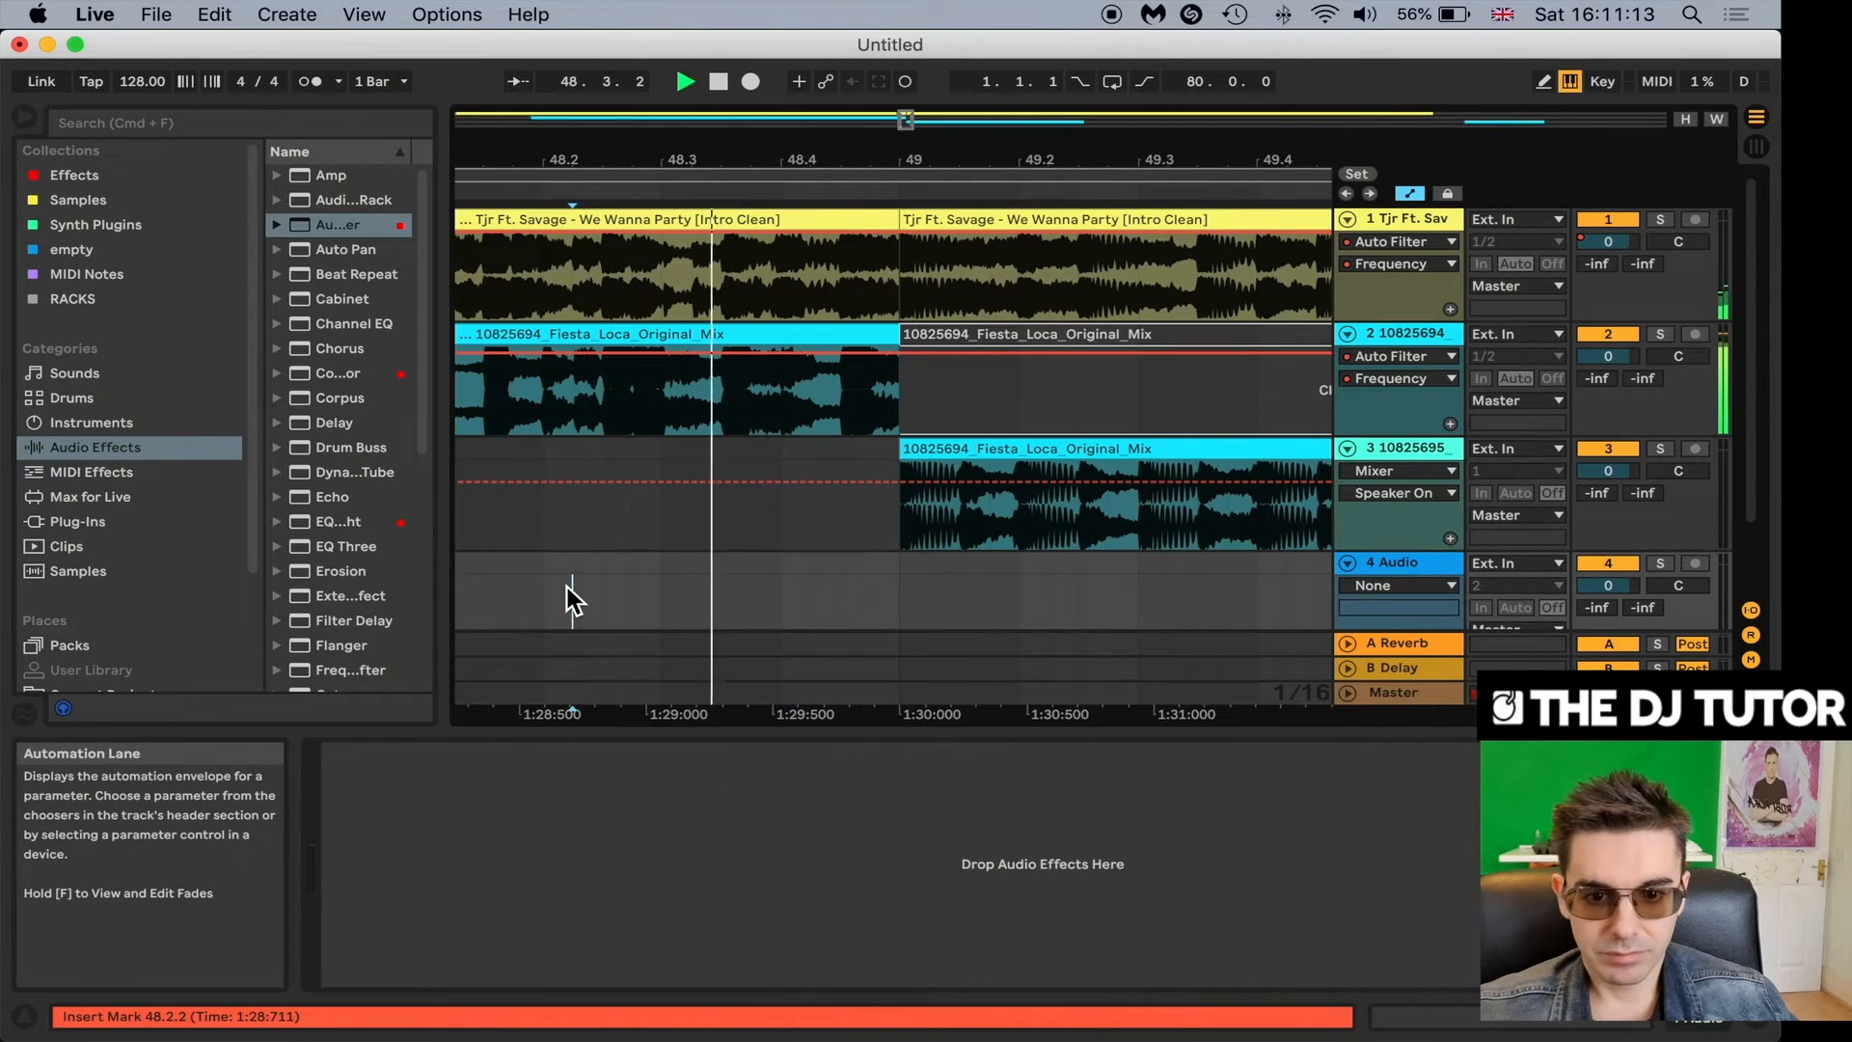
drag(852, 155, 736, 86)
key(space)
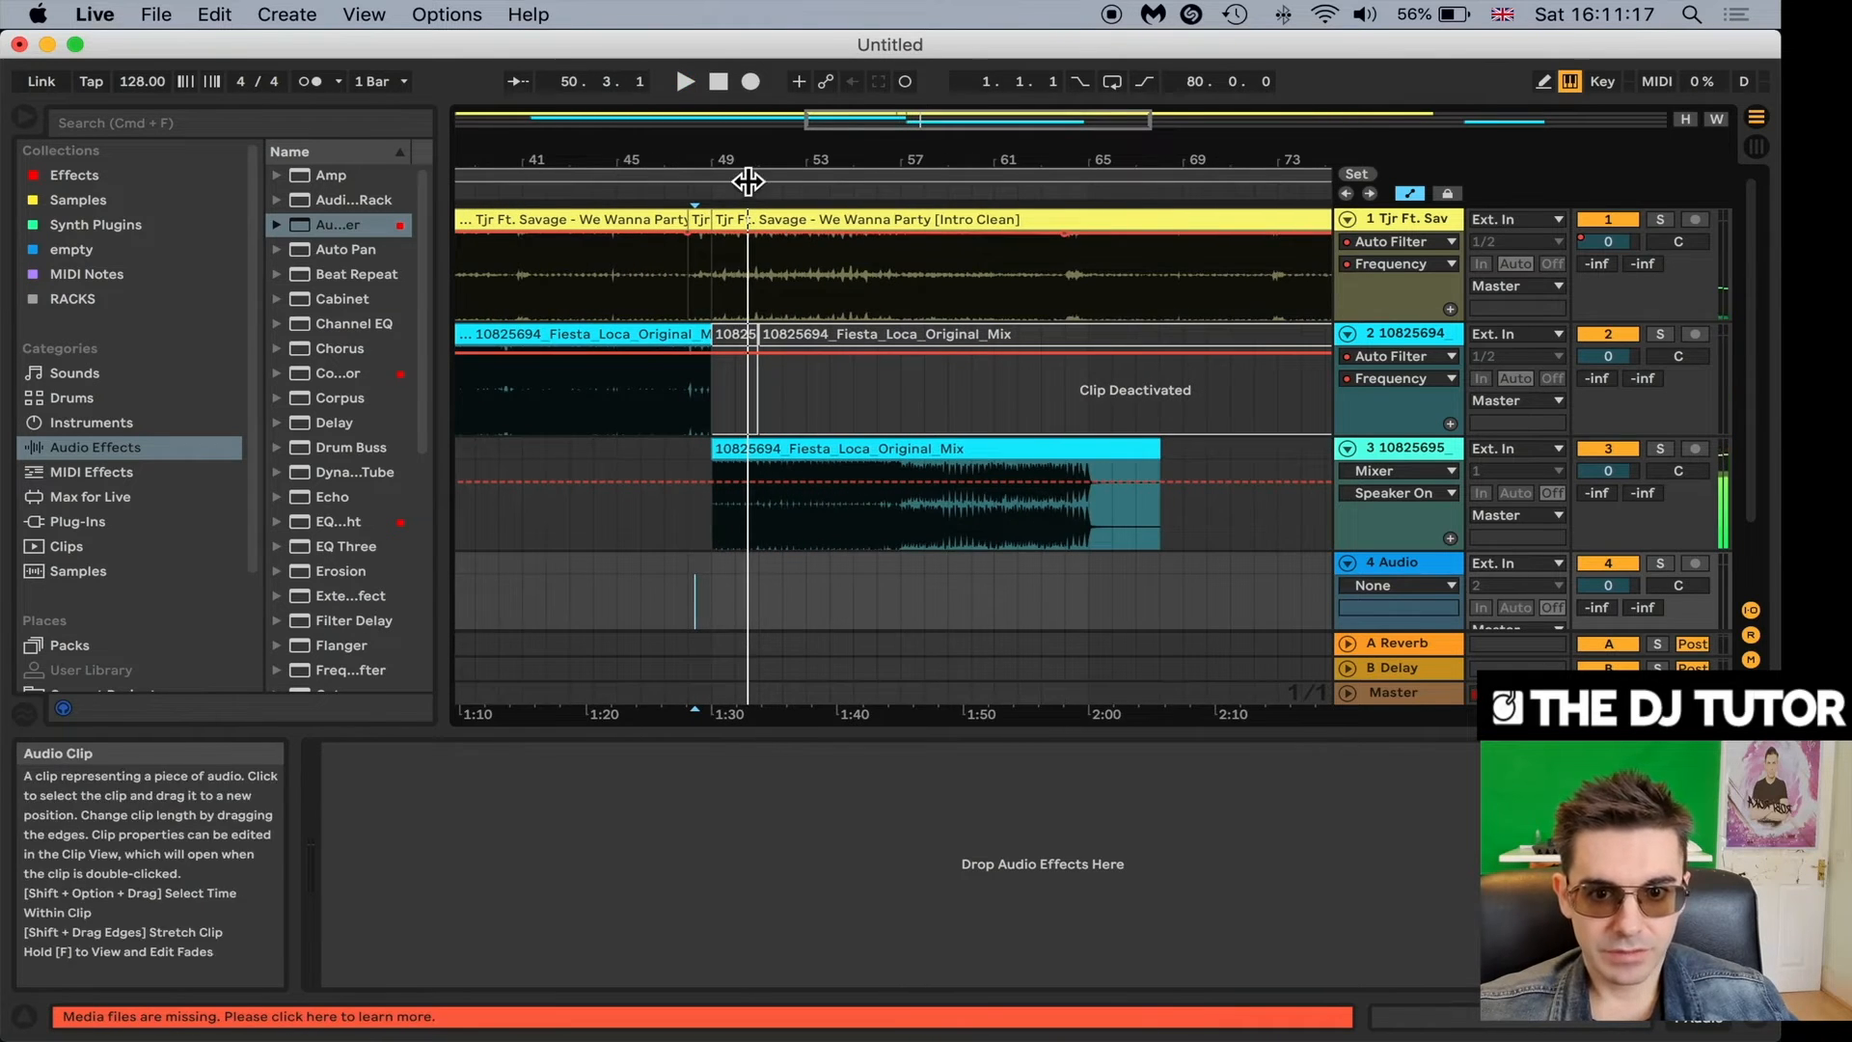
Set the loop region to end at bar 67 and select bars 1 to 67 across all tracks.
drag(742, 159, 791, 159)
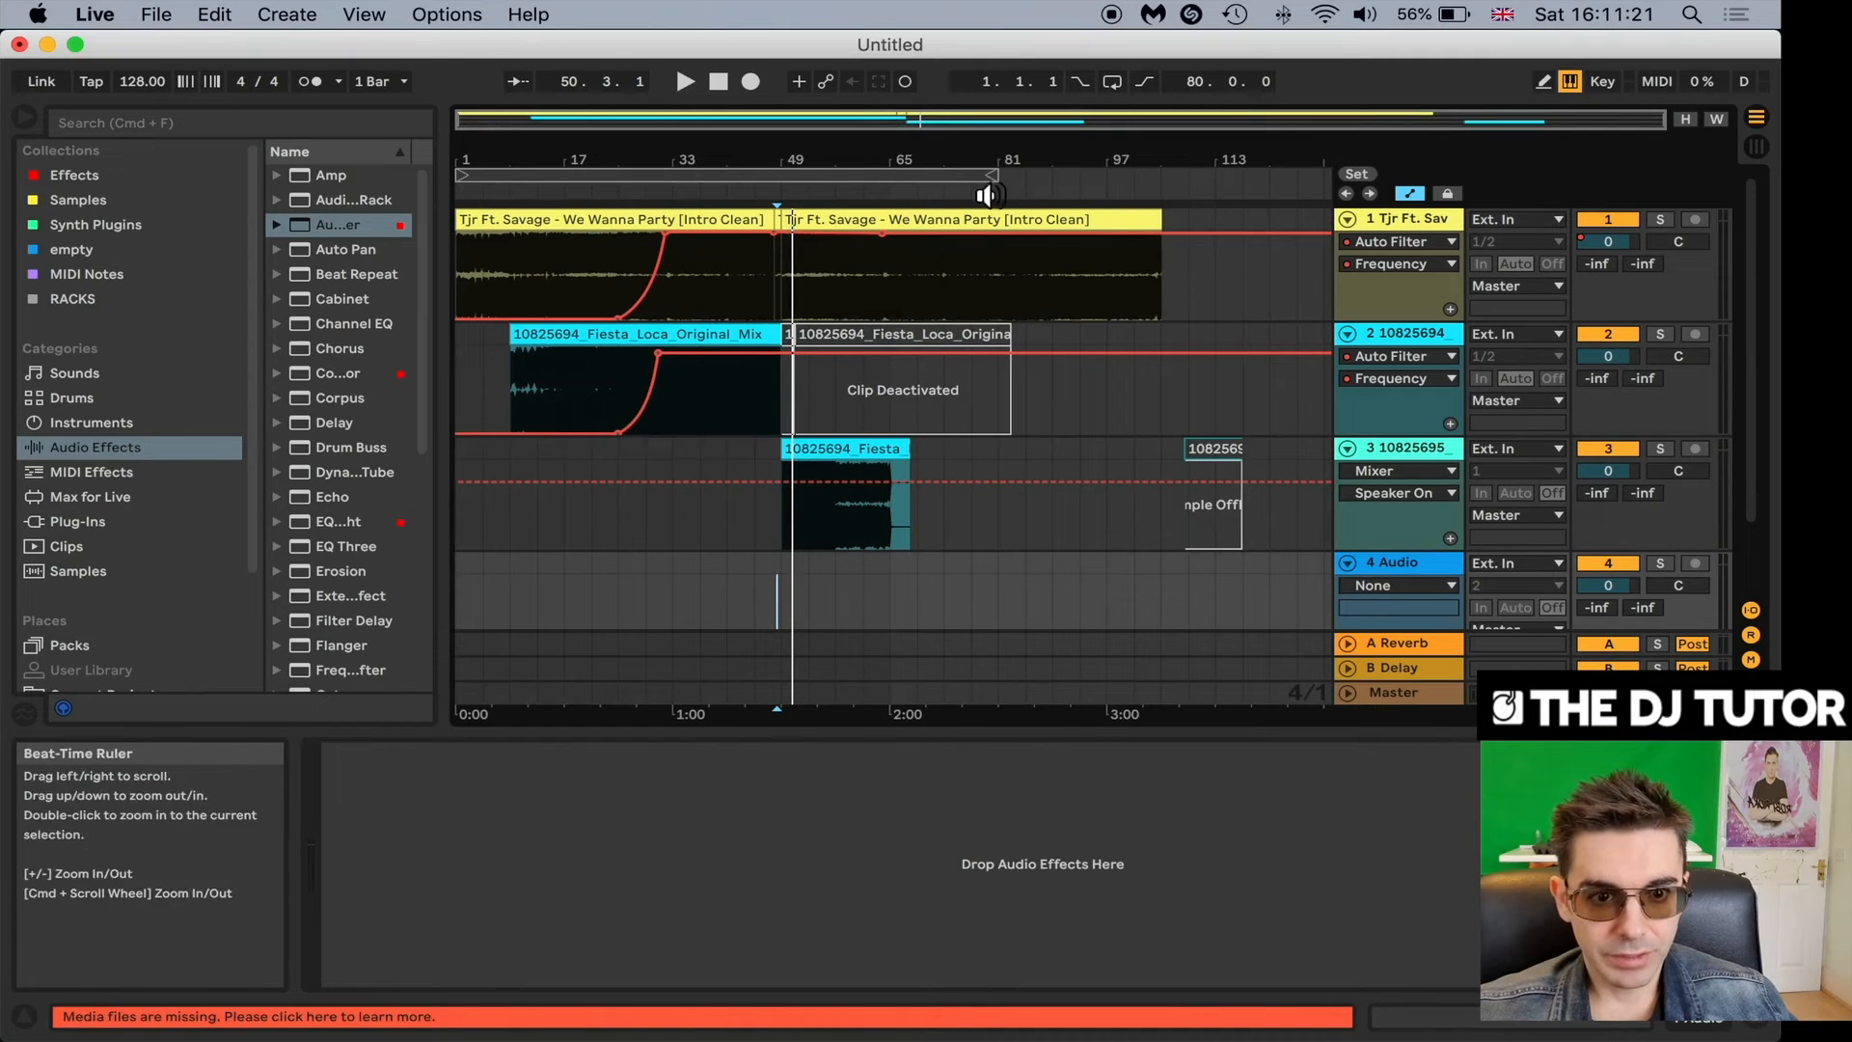
drag(998, 179, 914, 255)
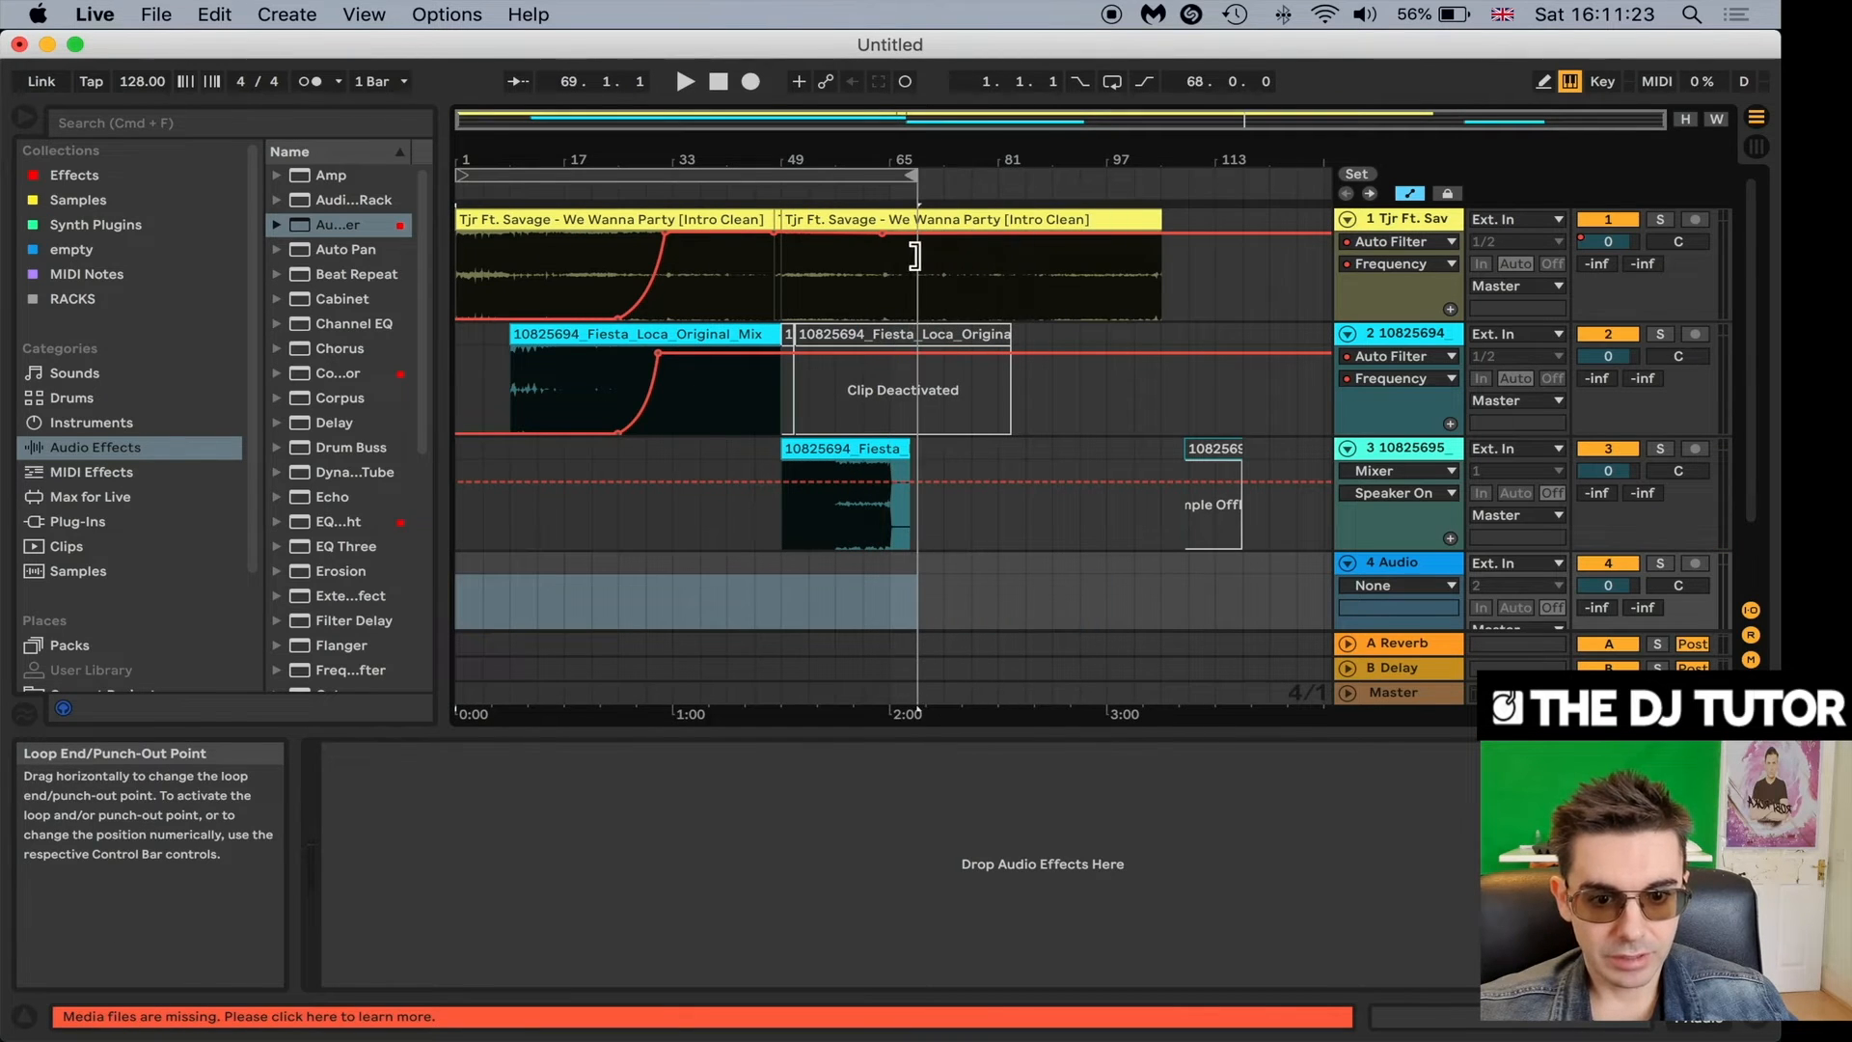
click(761, 185)
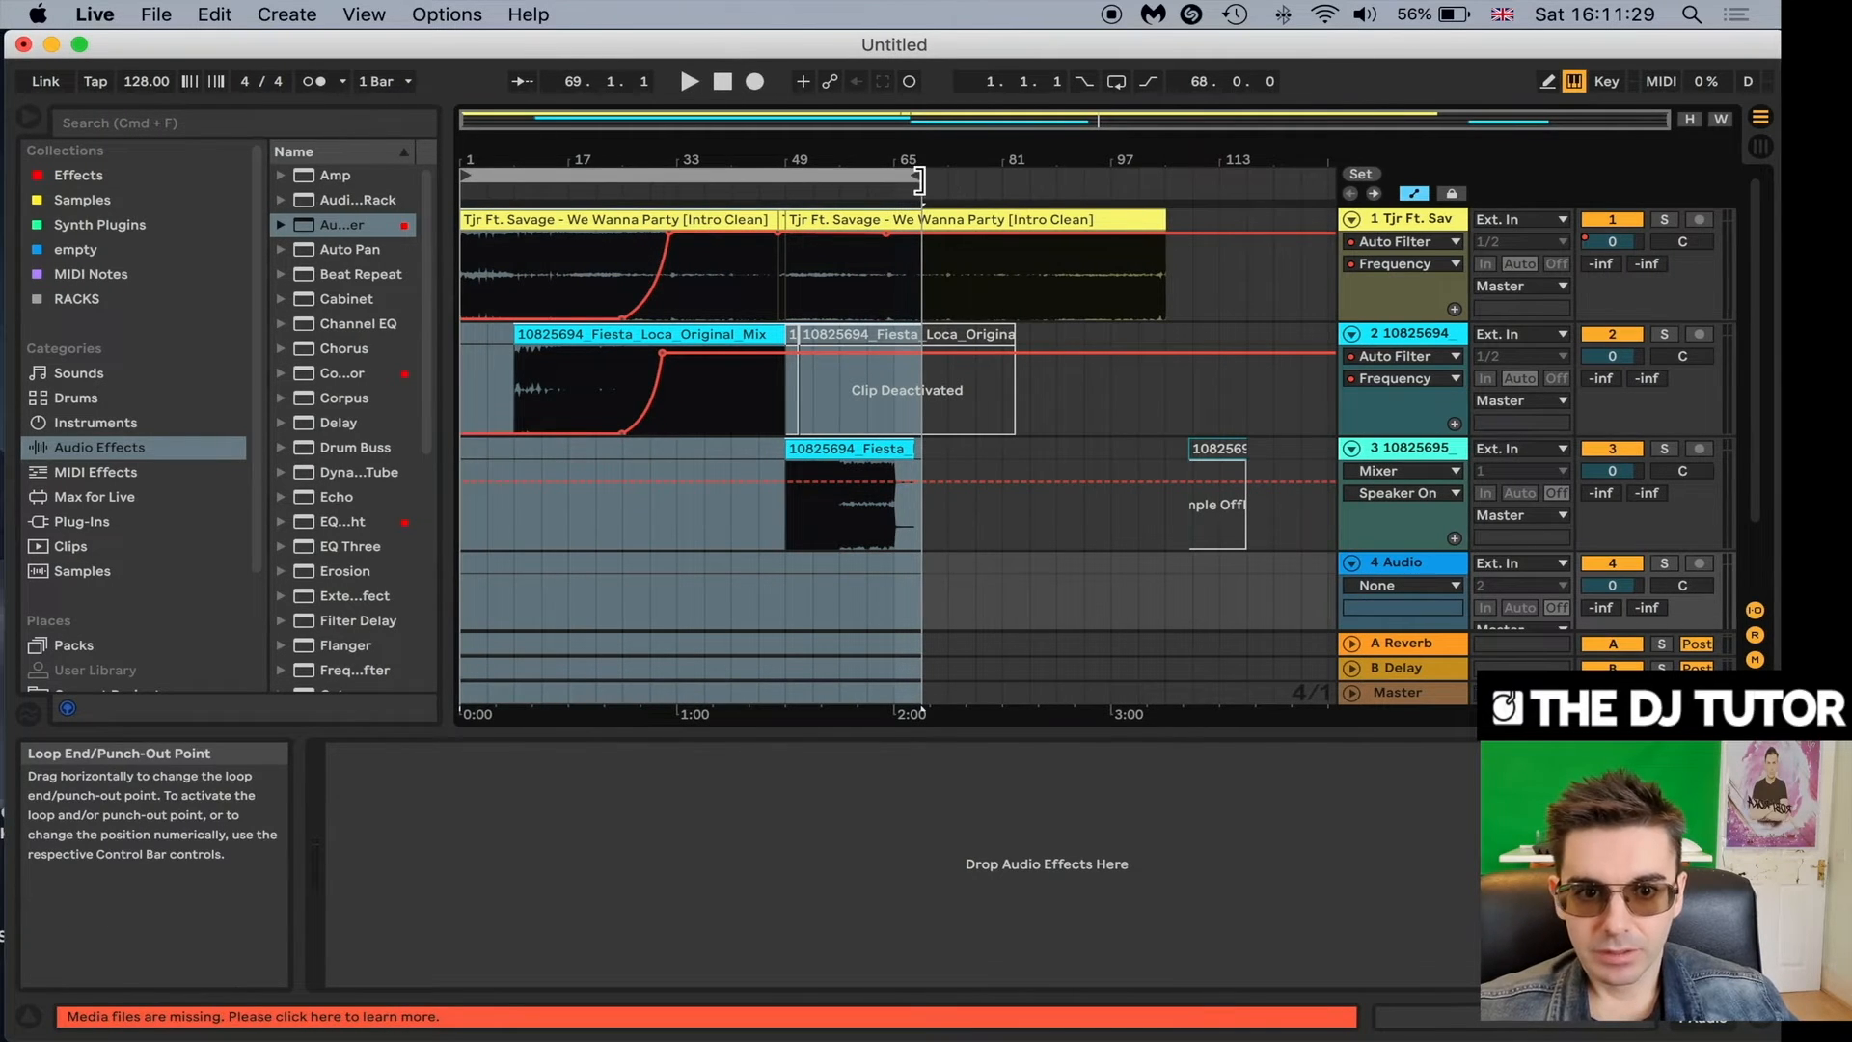
drag(917, 175, 932, 238)
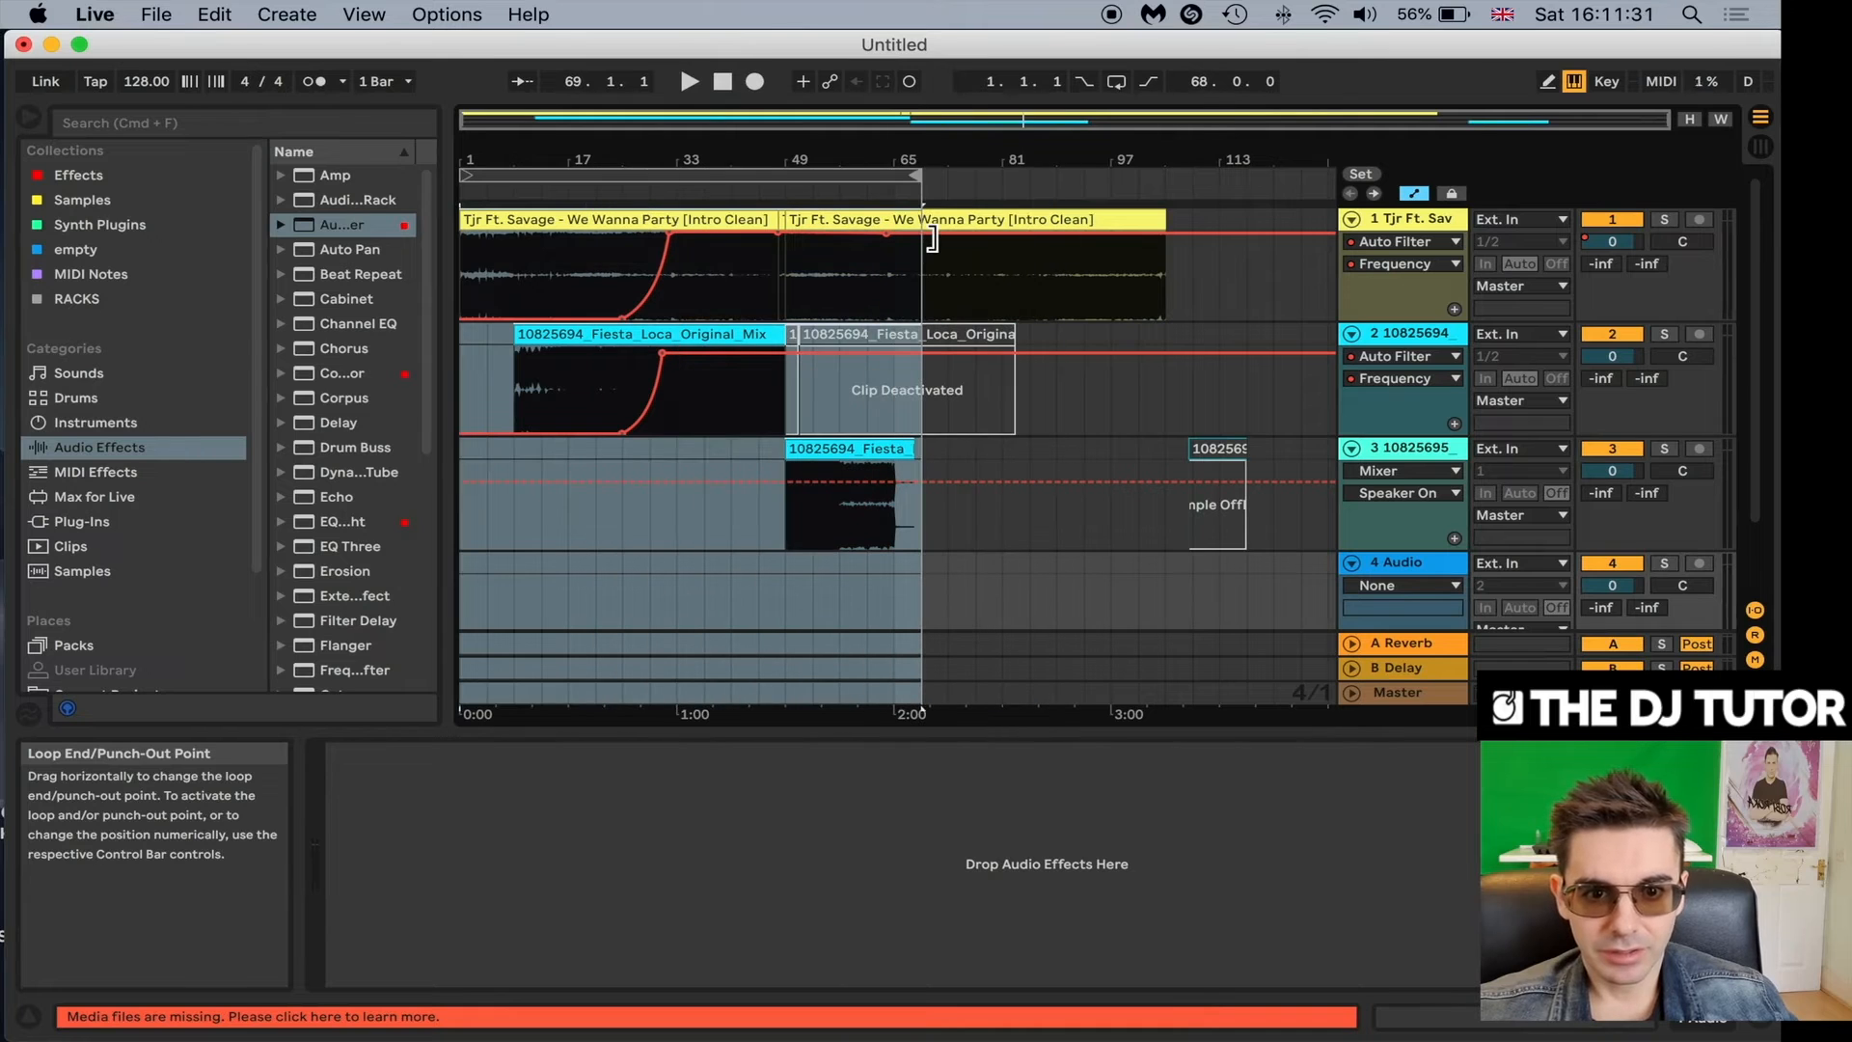
drag(932, 160, 1092, 150)
click(753, 181)
drag(720, 44, 733, 41)
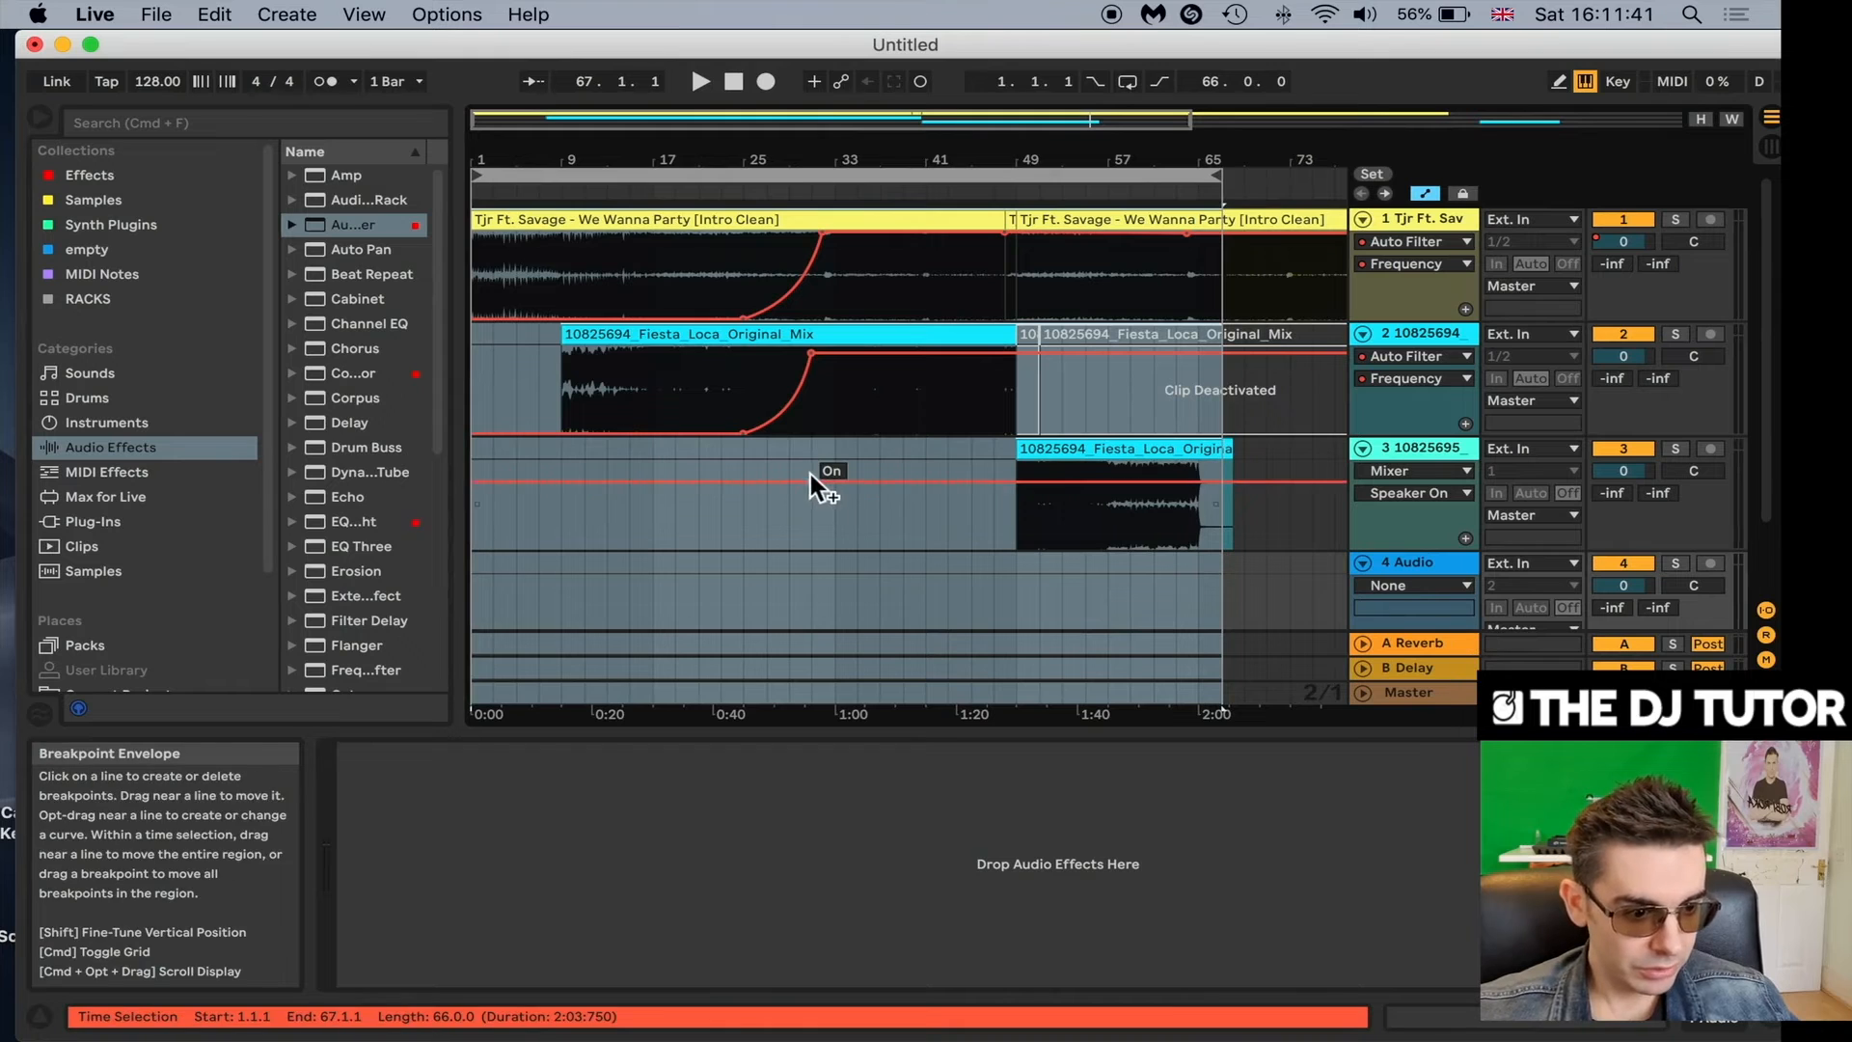
key(super+a)
scroll(1613, 585, down, 2)
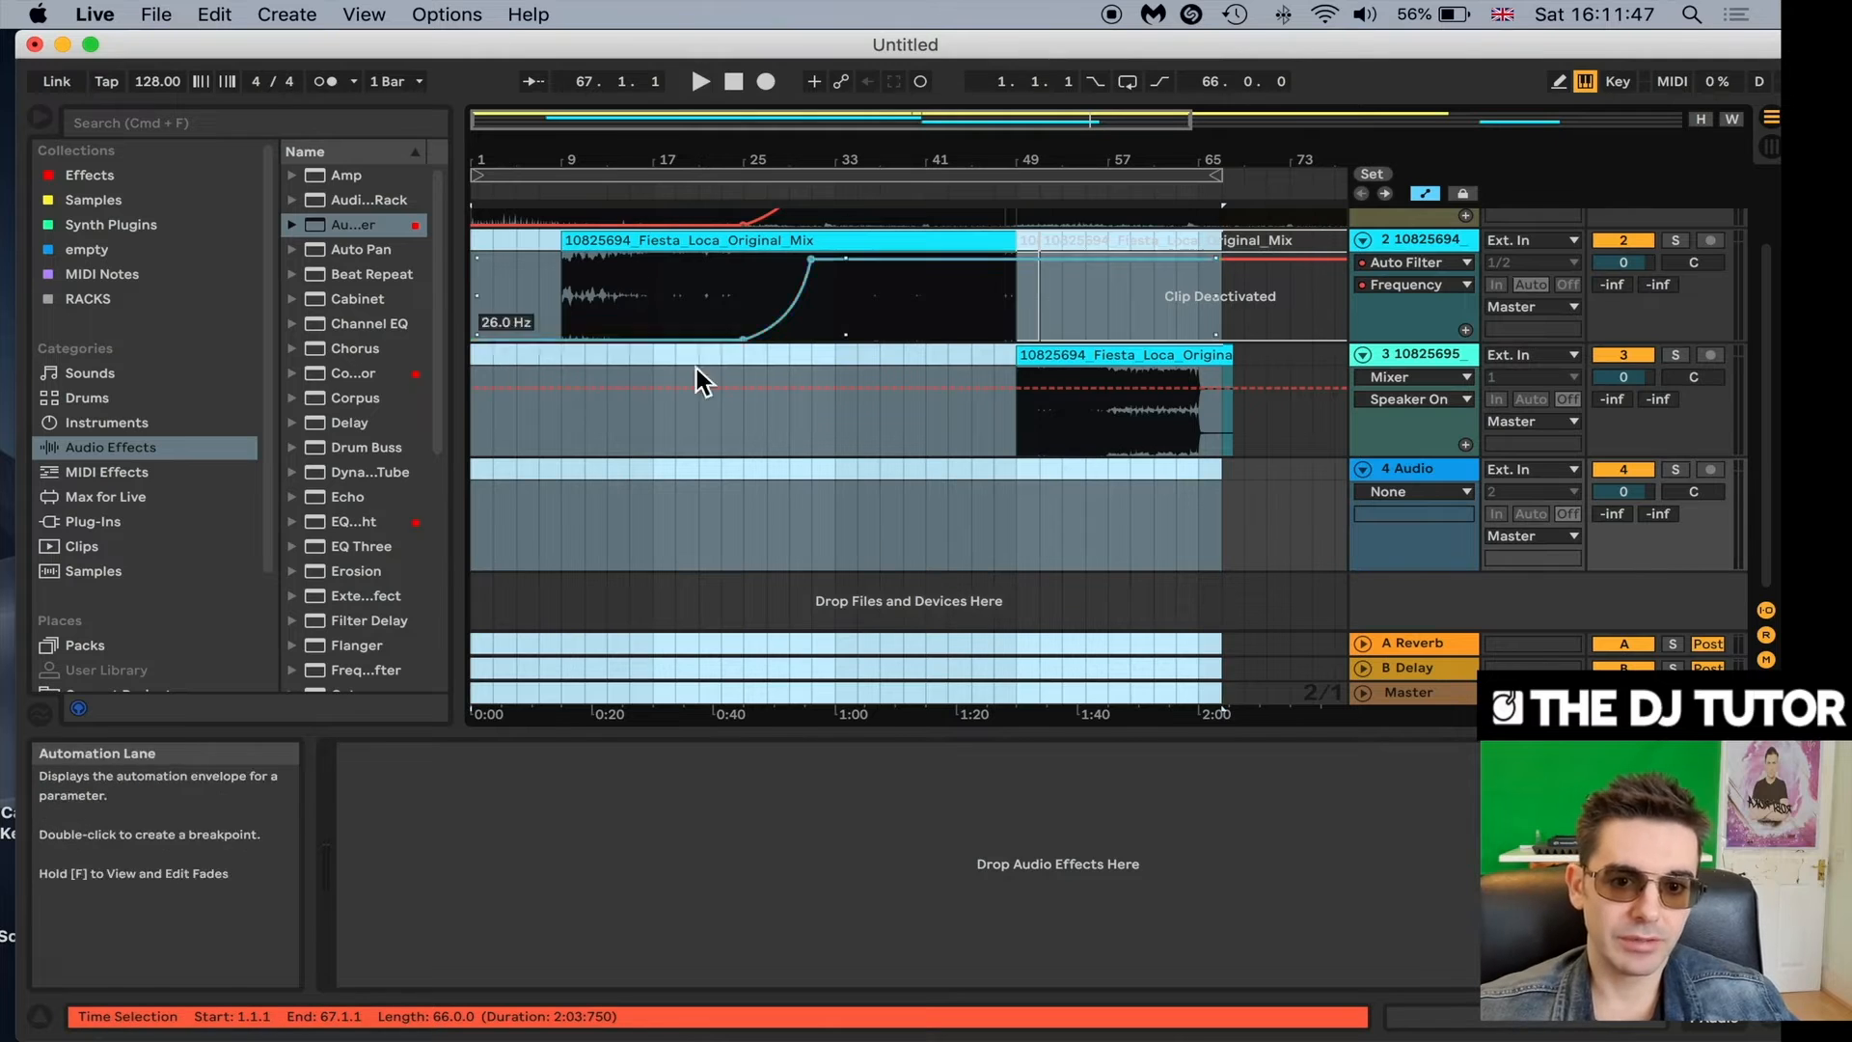
scroll(724, 391, up, 2)
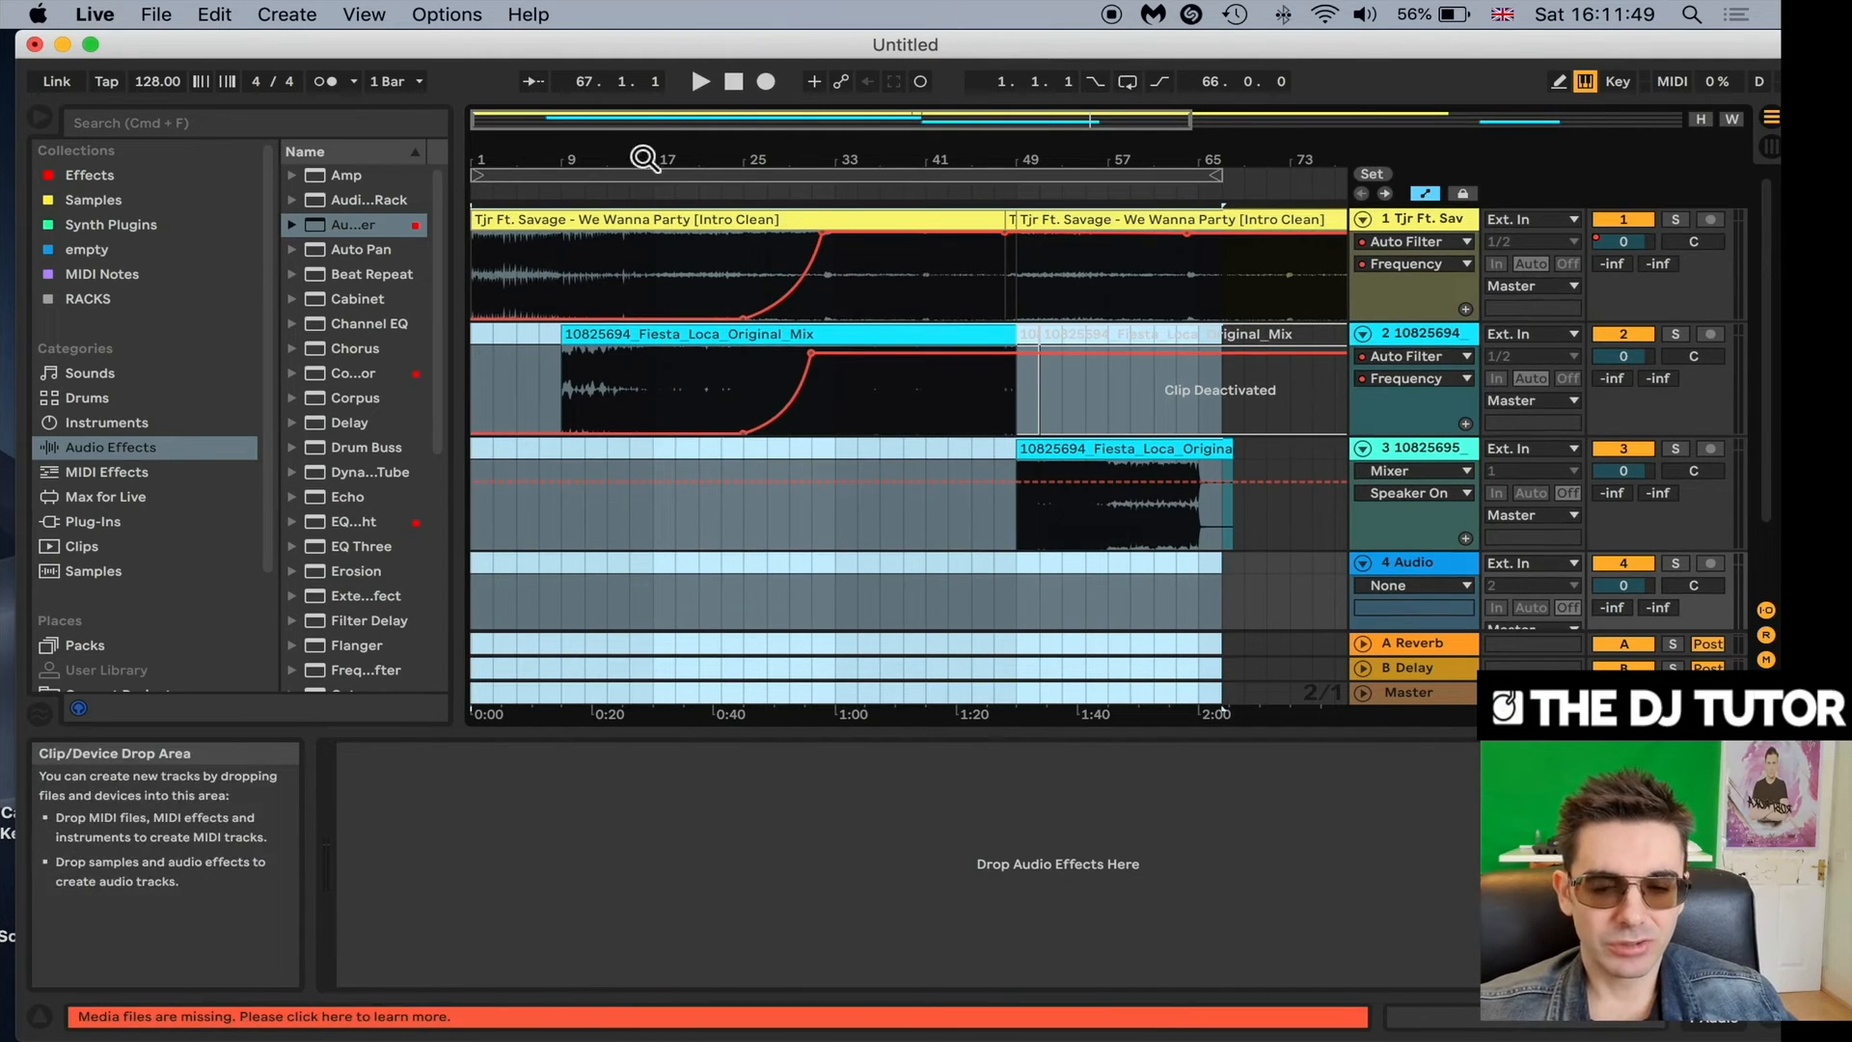
Play the mashup from bar 1, jumping ahead through the filter build-up to the transition at bar 49.
drag(658, 43, 640, 43)
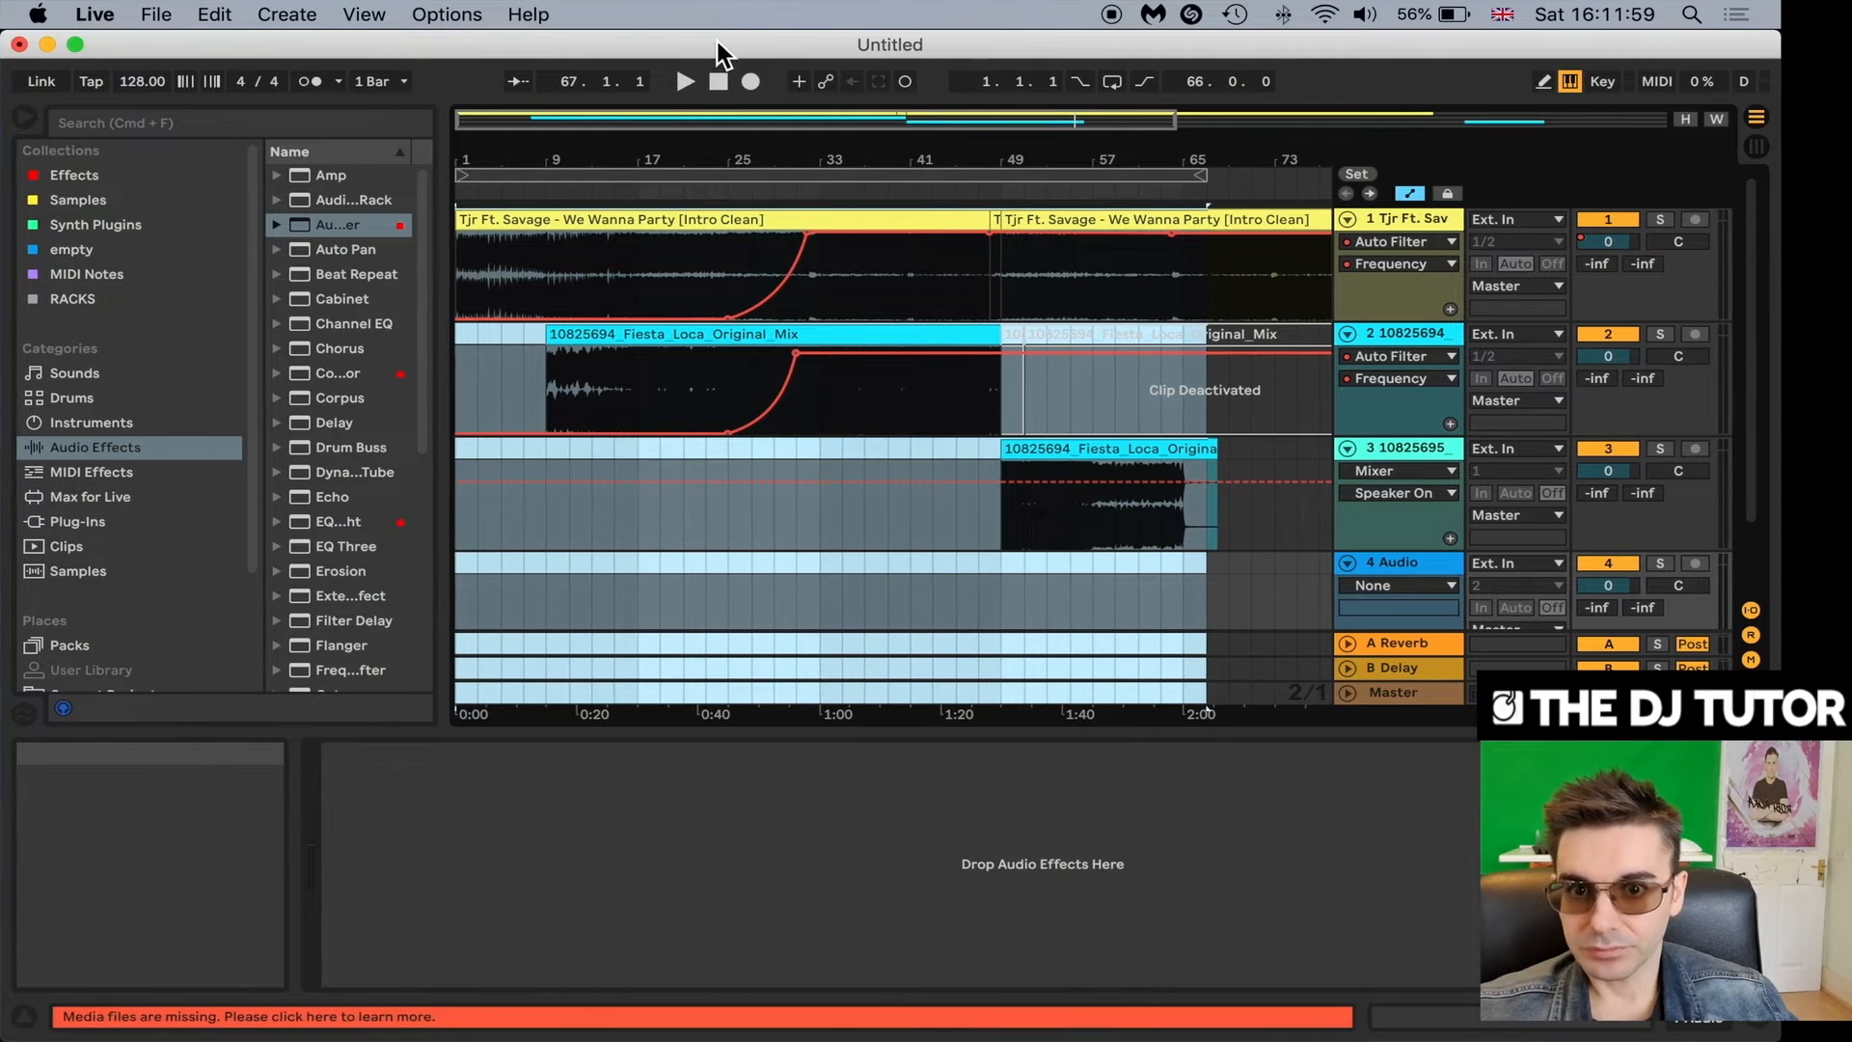
key(space)
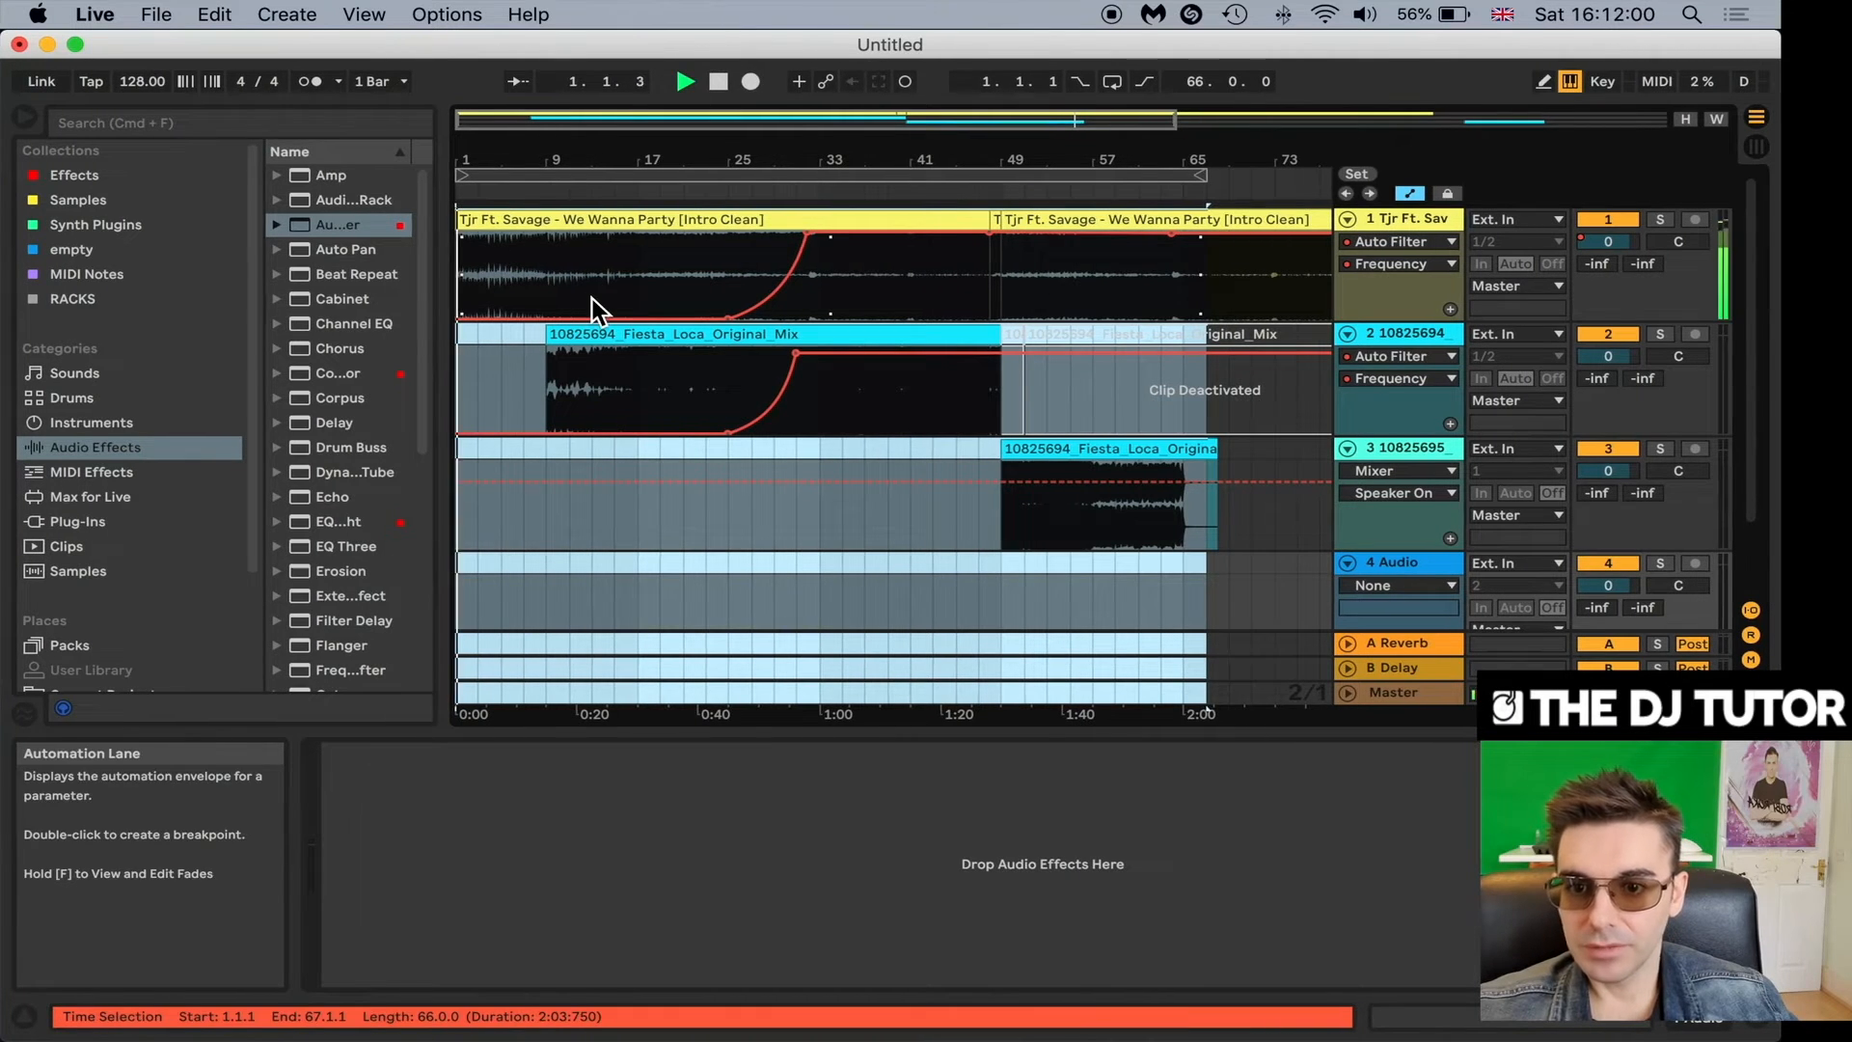
click(547, 384)
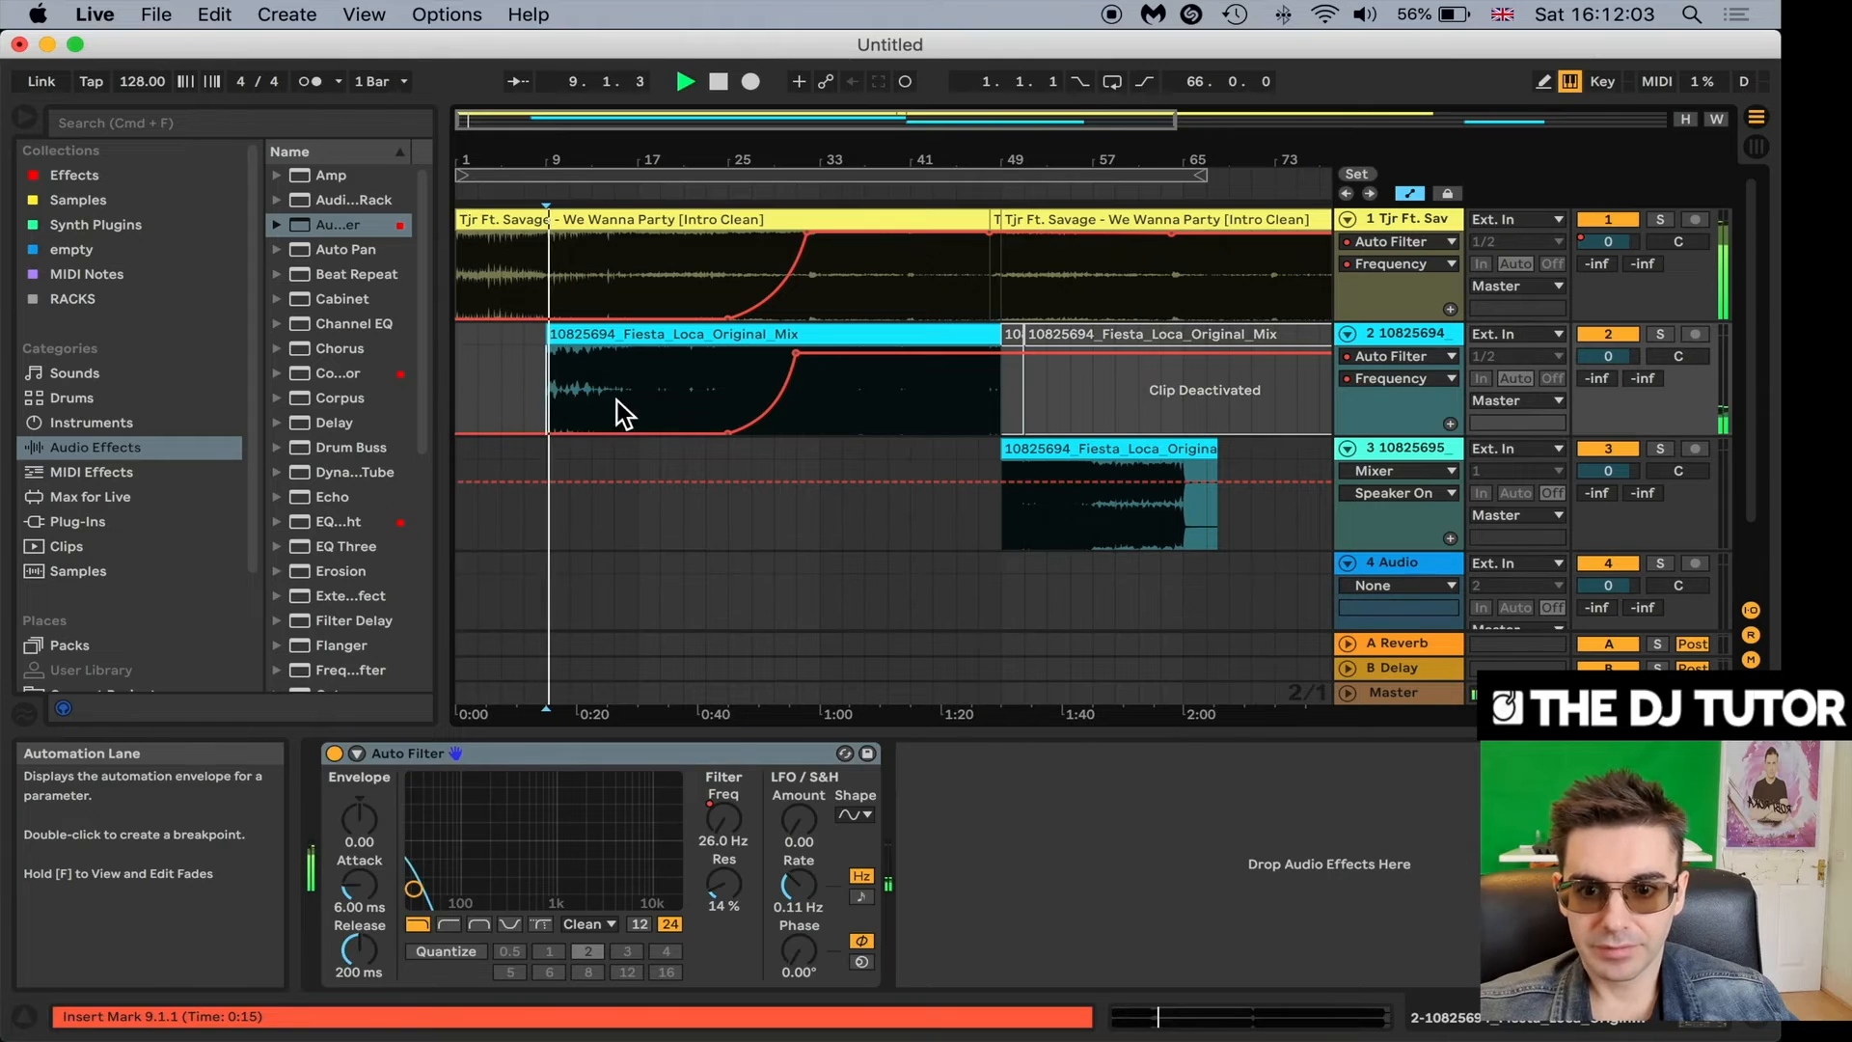
click(635, 381)
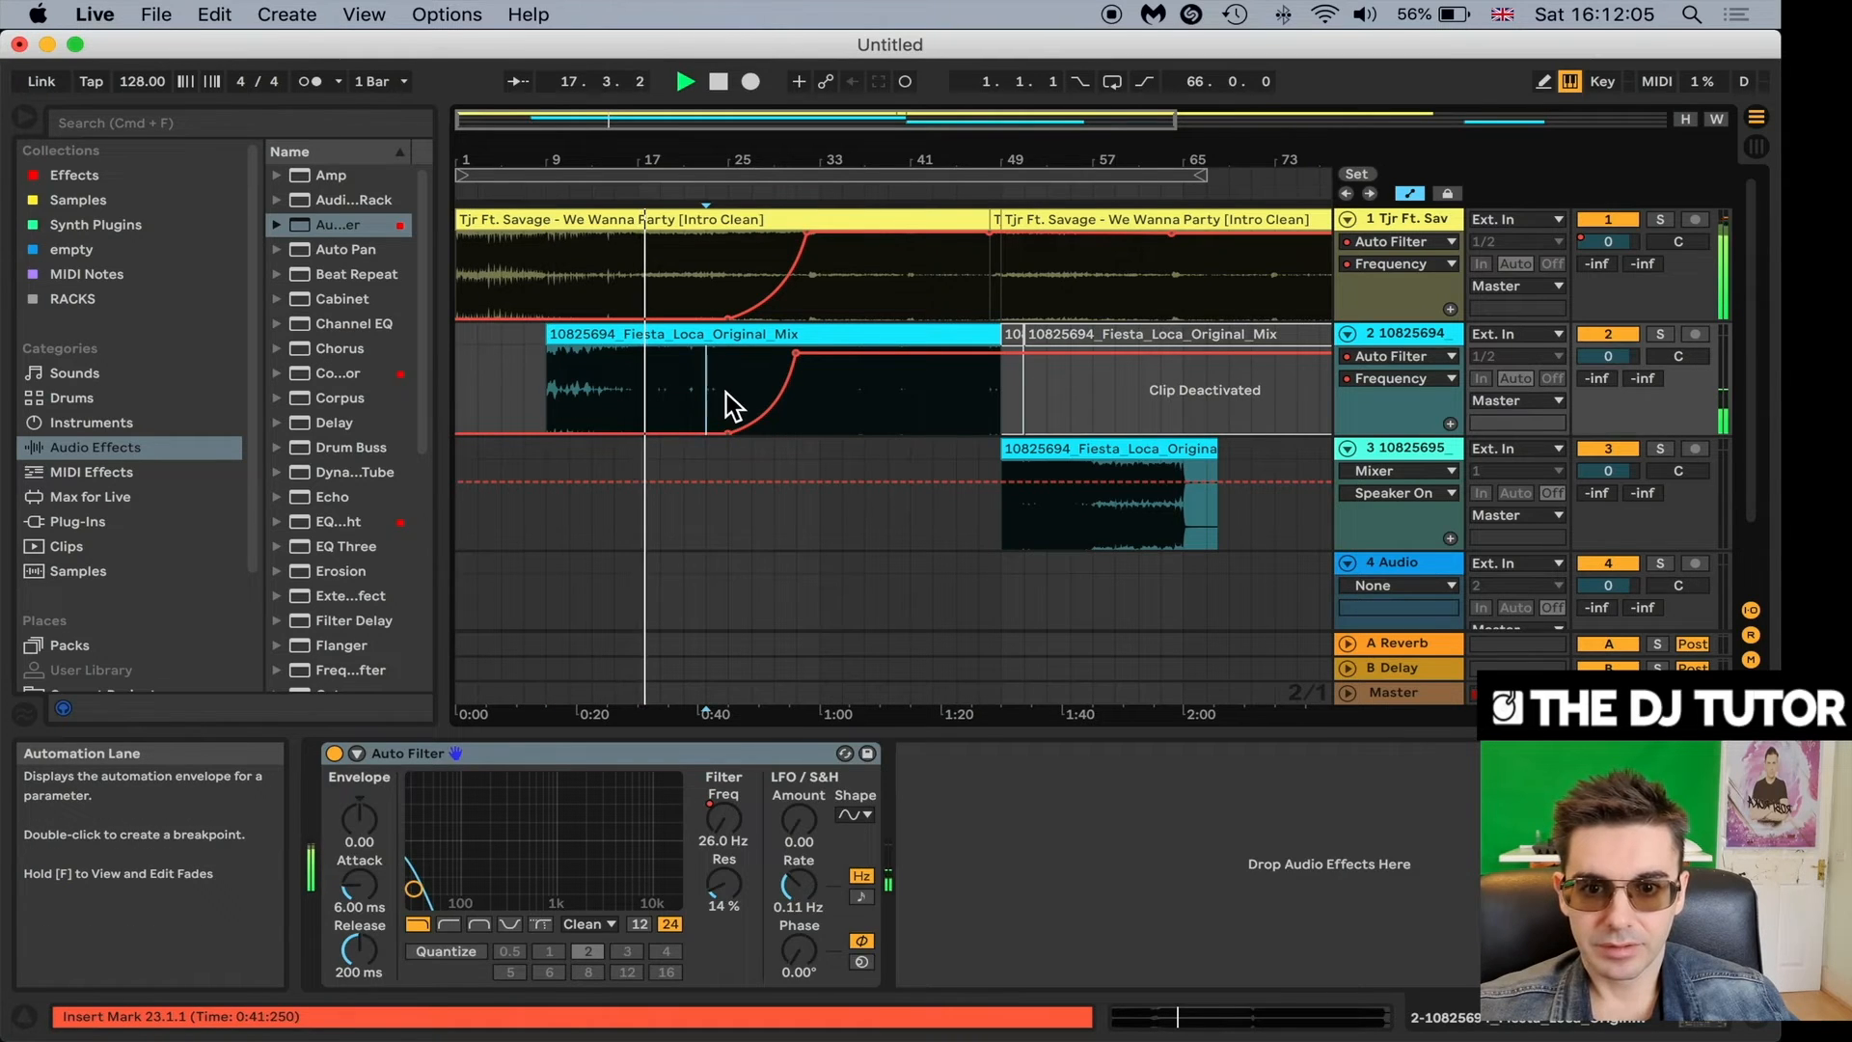
click(726, 394)
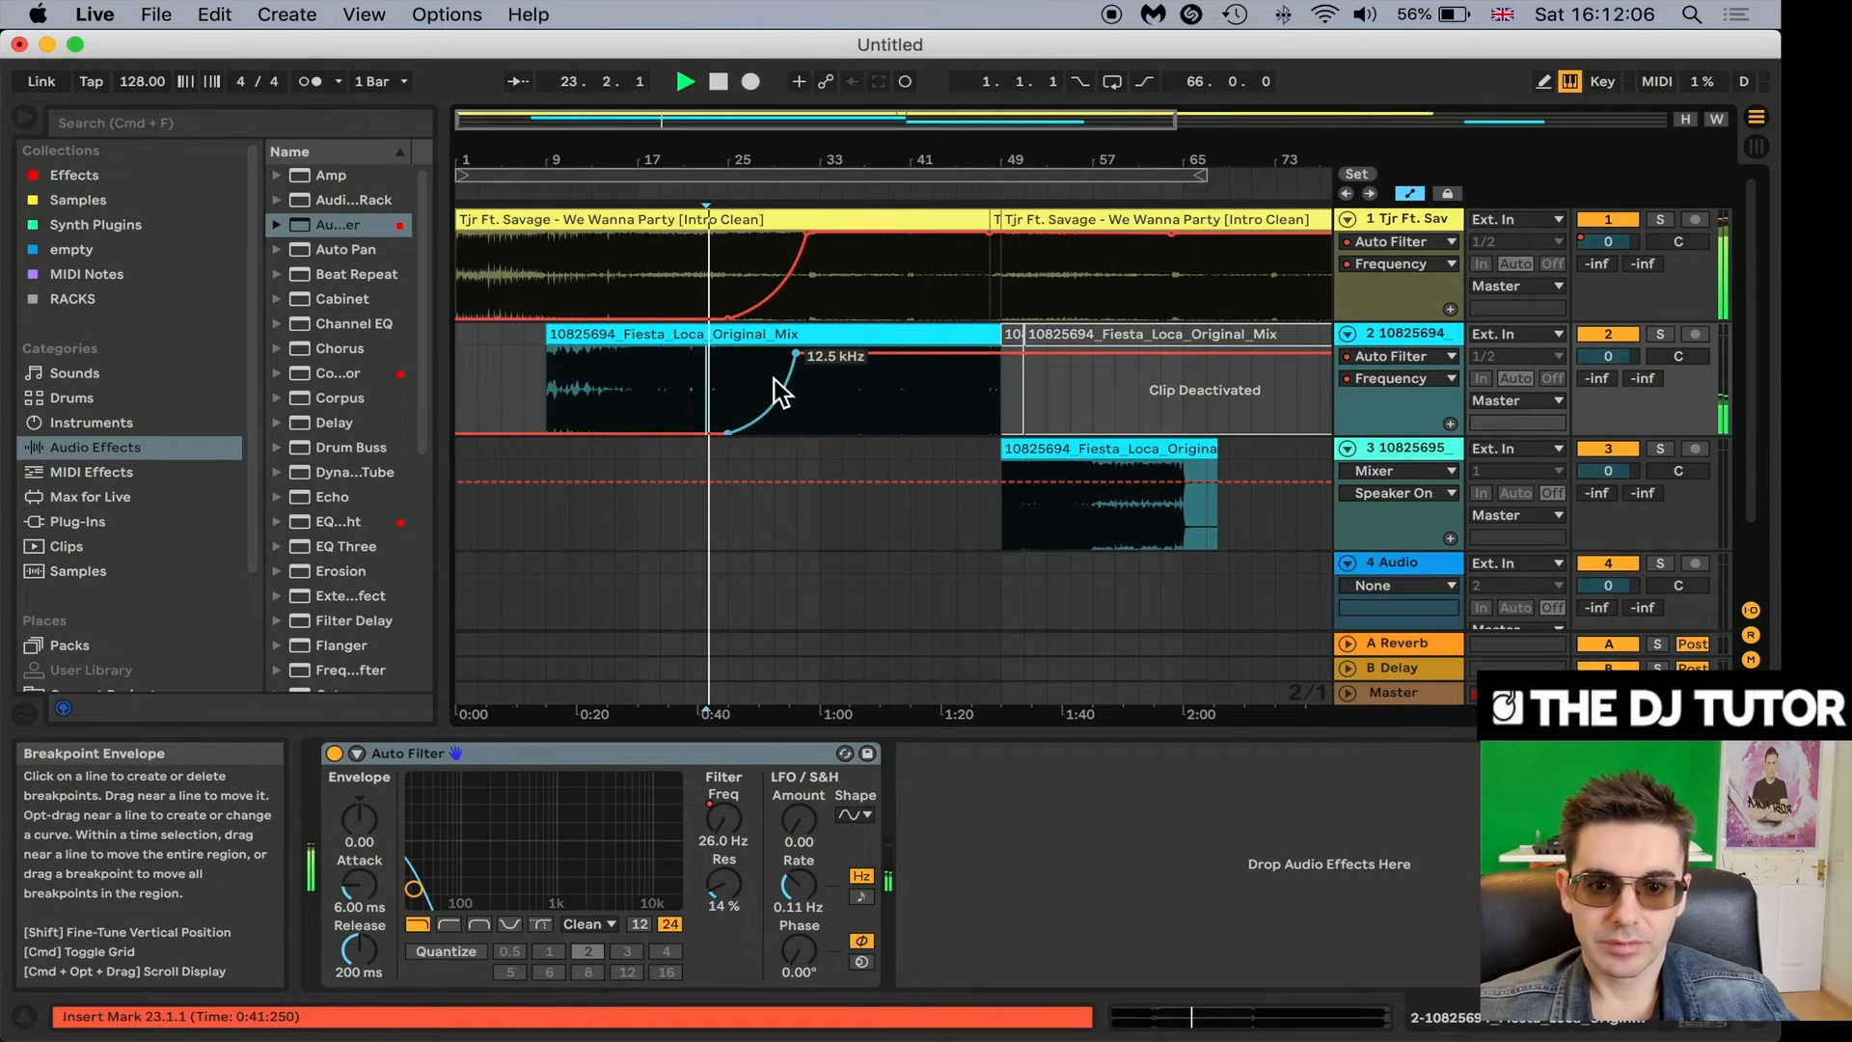
click(810, 429)
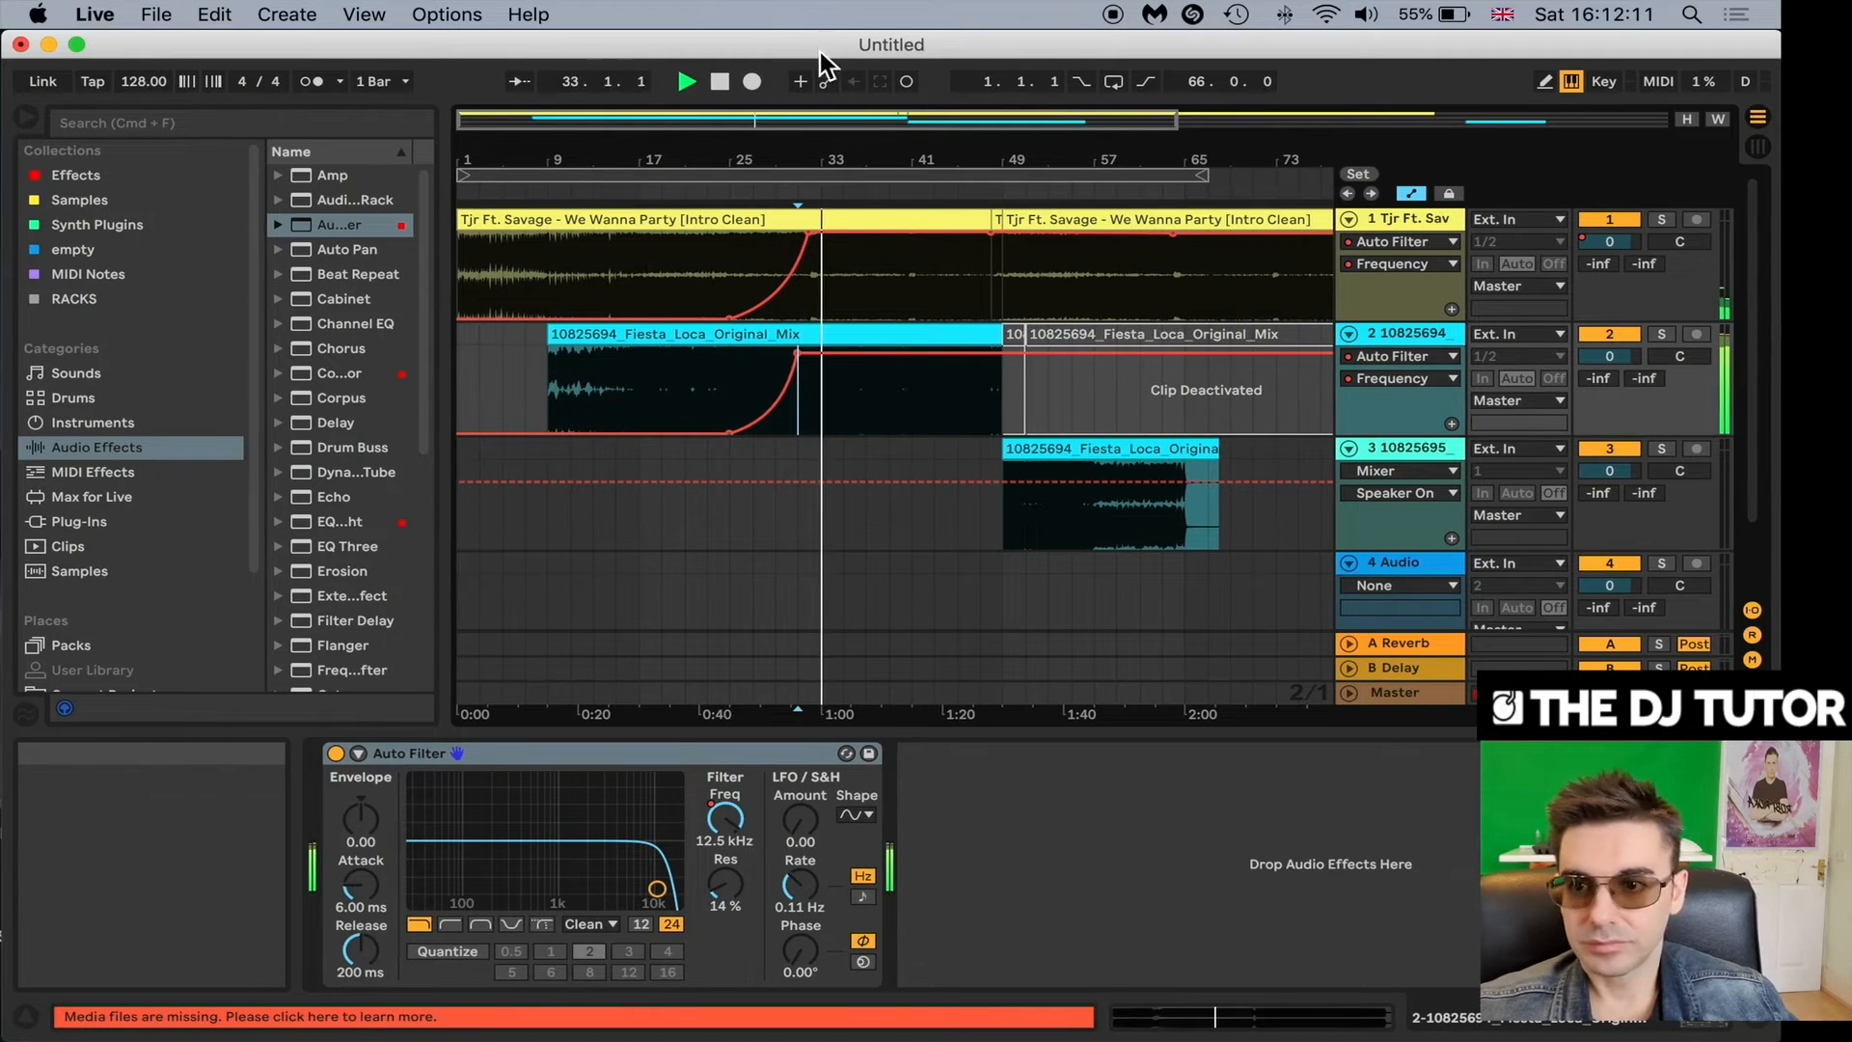
click(1005, 524)
key(space)
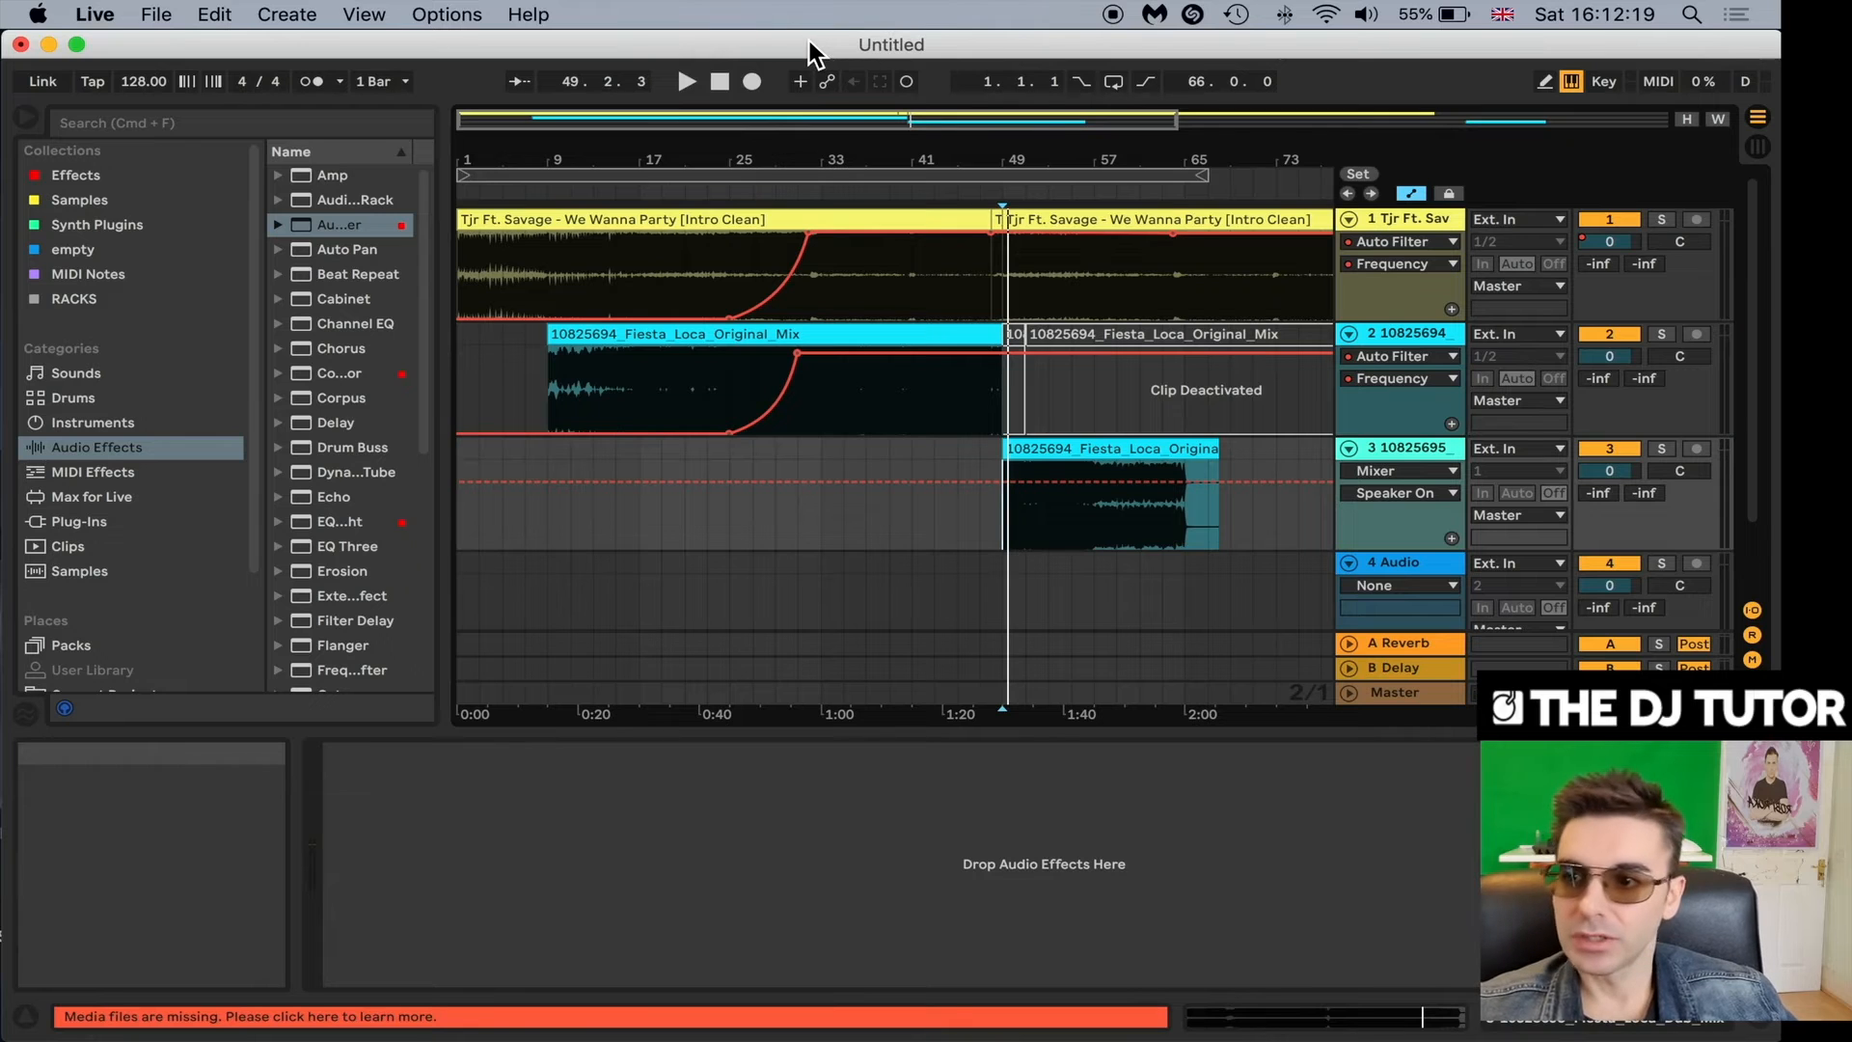
Select the loop region's full range from bar 1 to 67 across all tracks.
drag(686, 165, 686, 147)
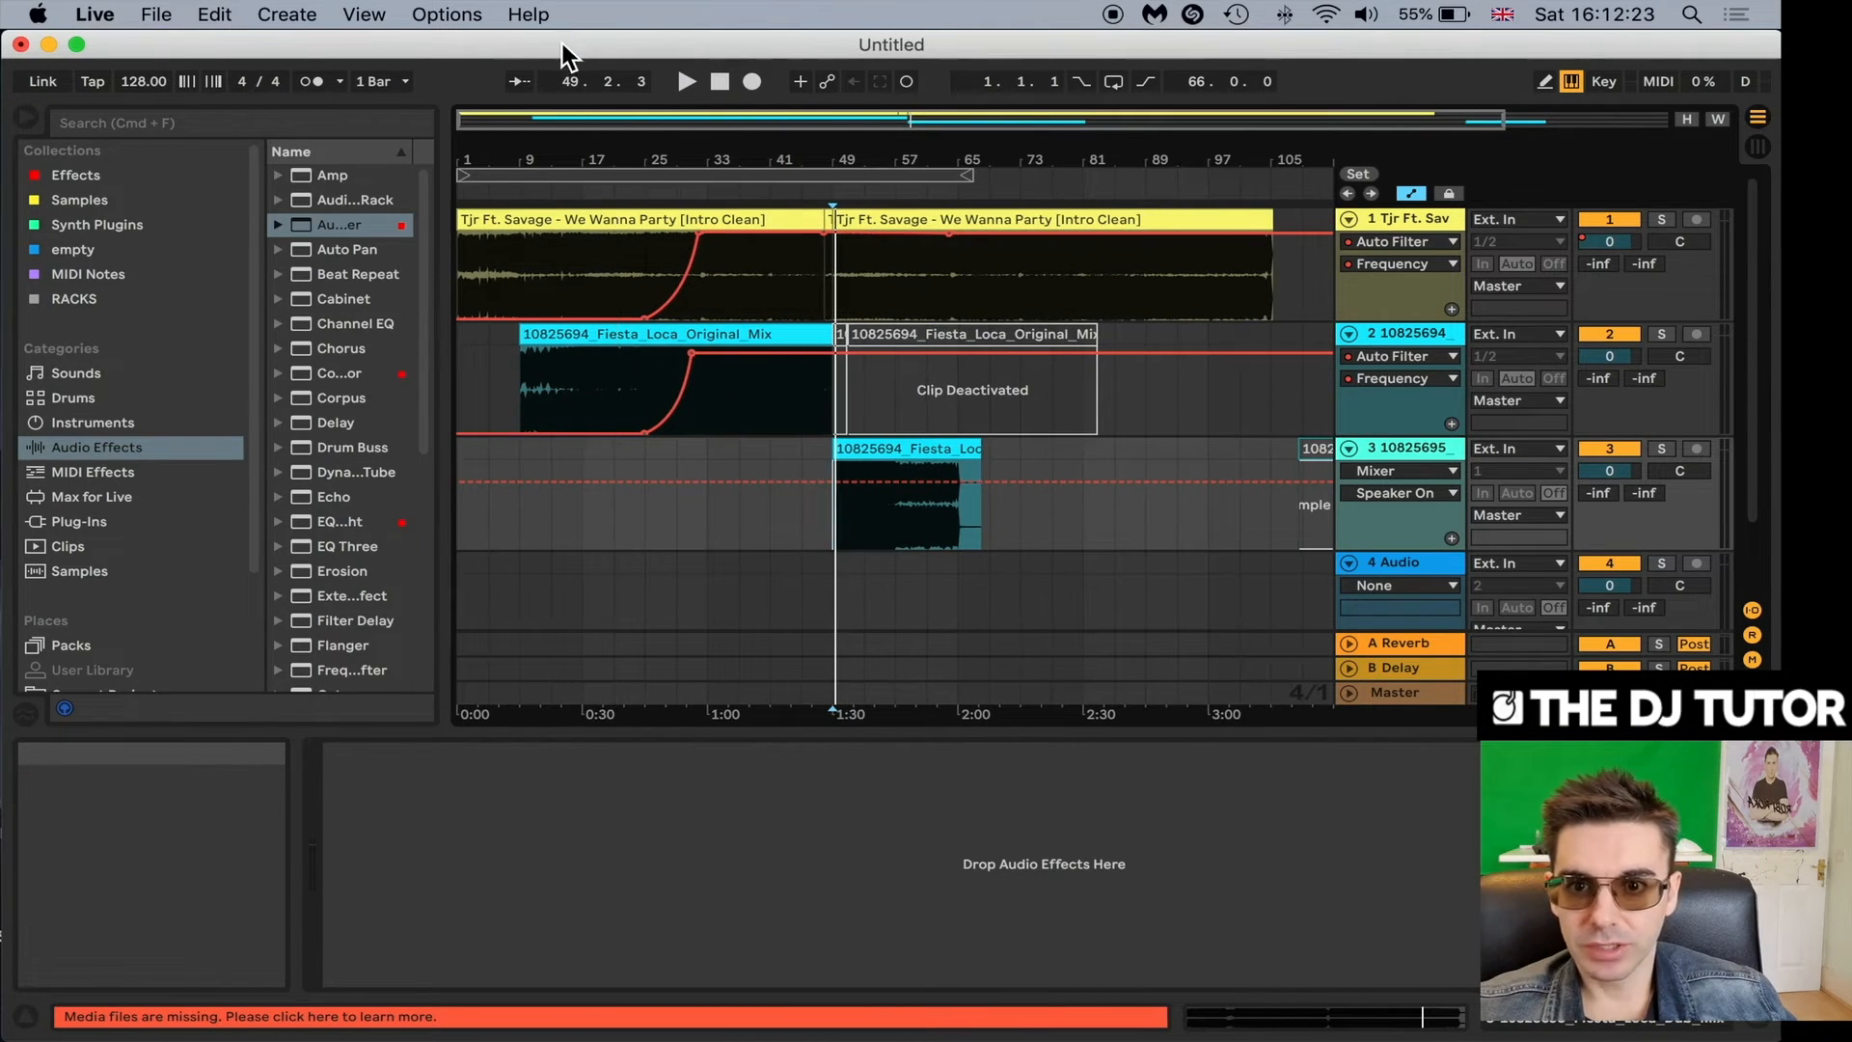
click(777, 176)
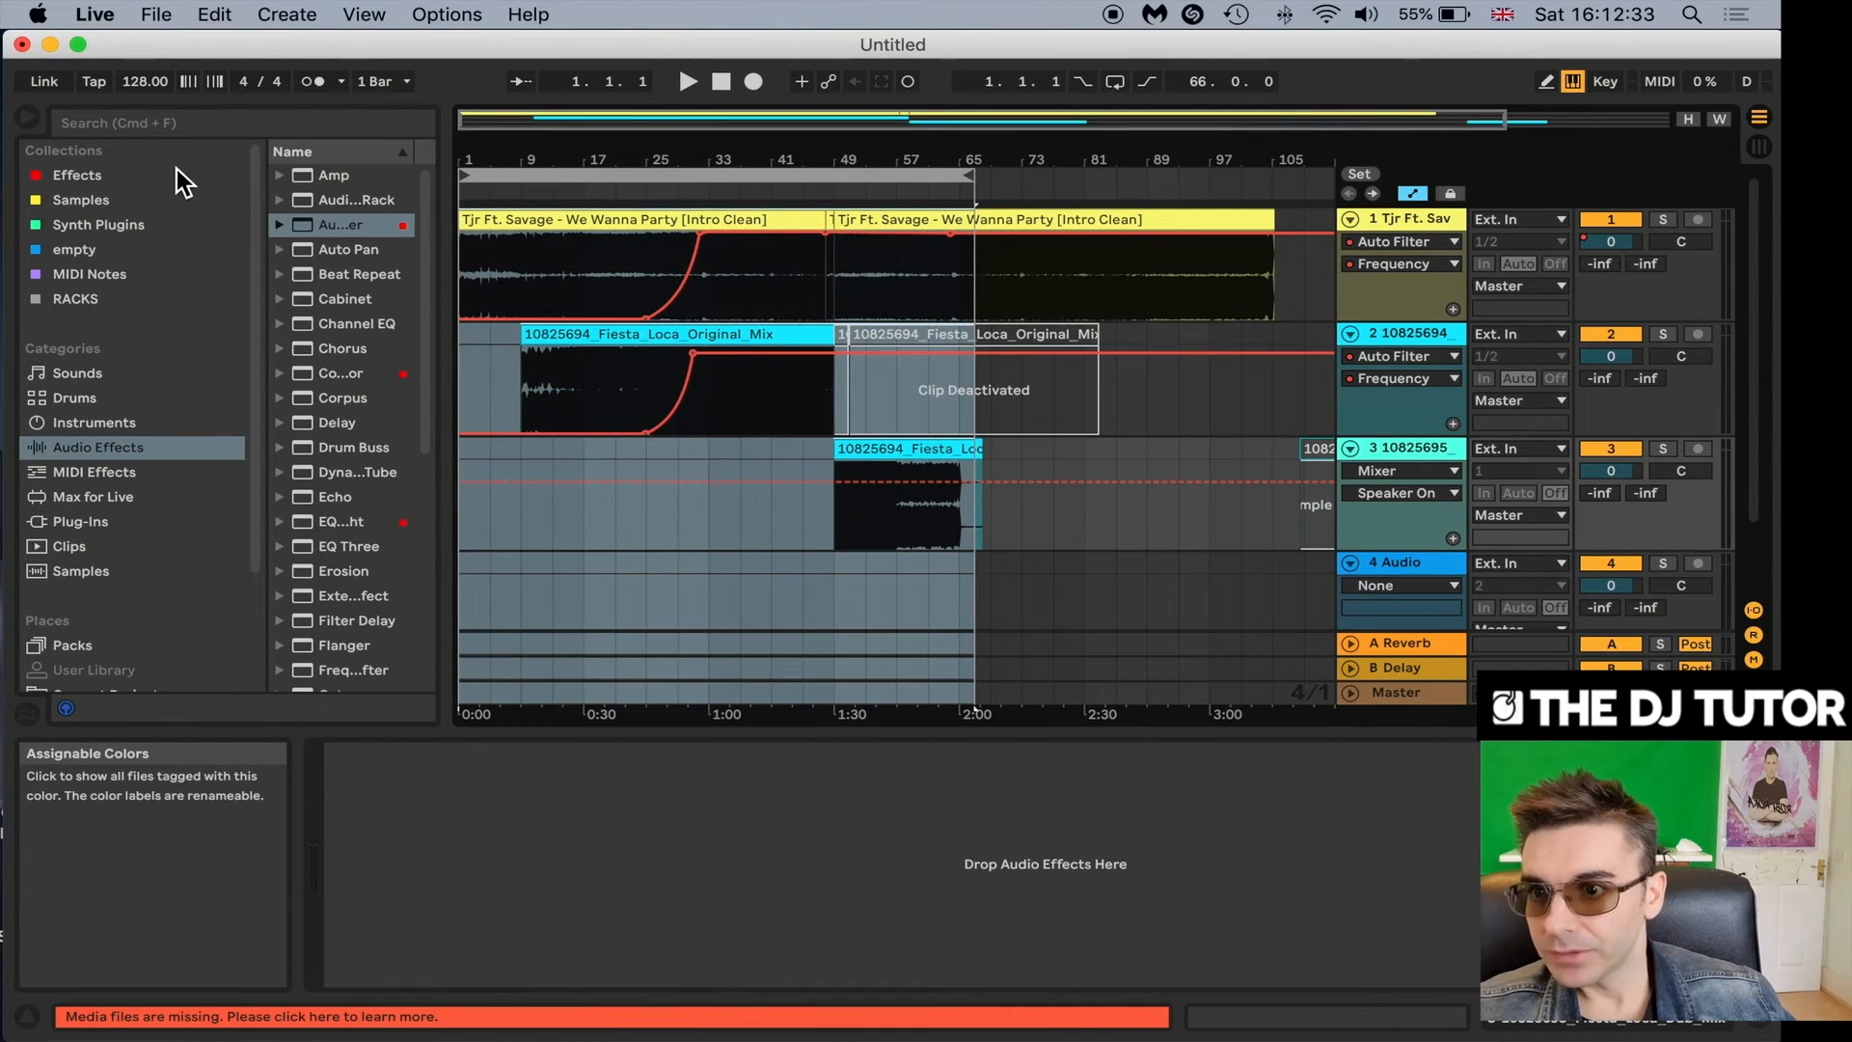
click(173, 12)
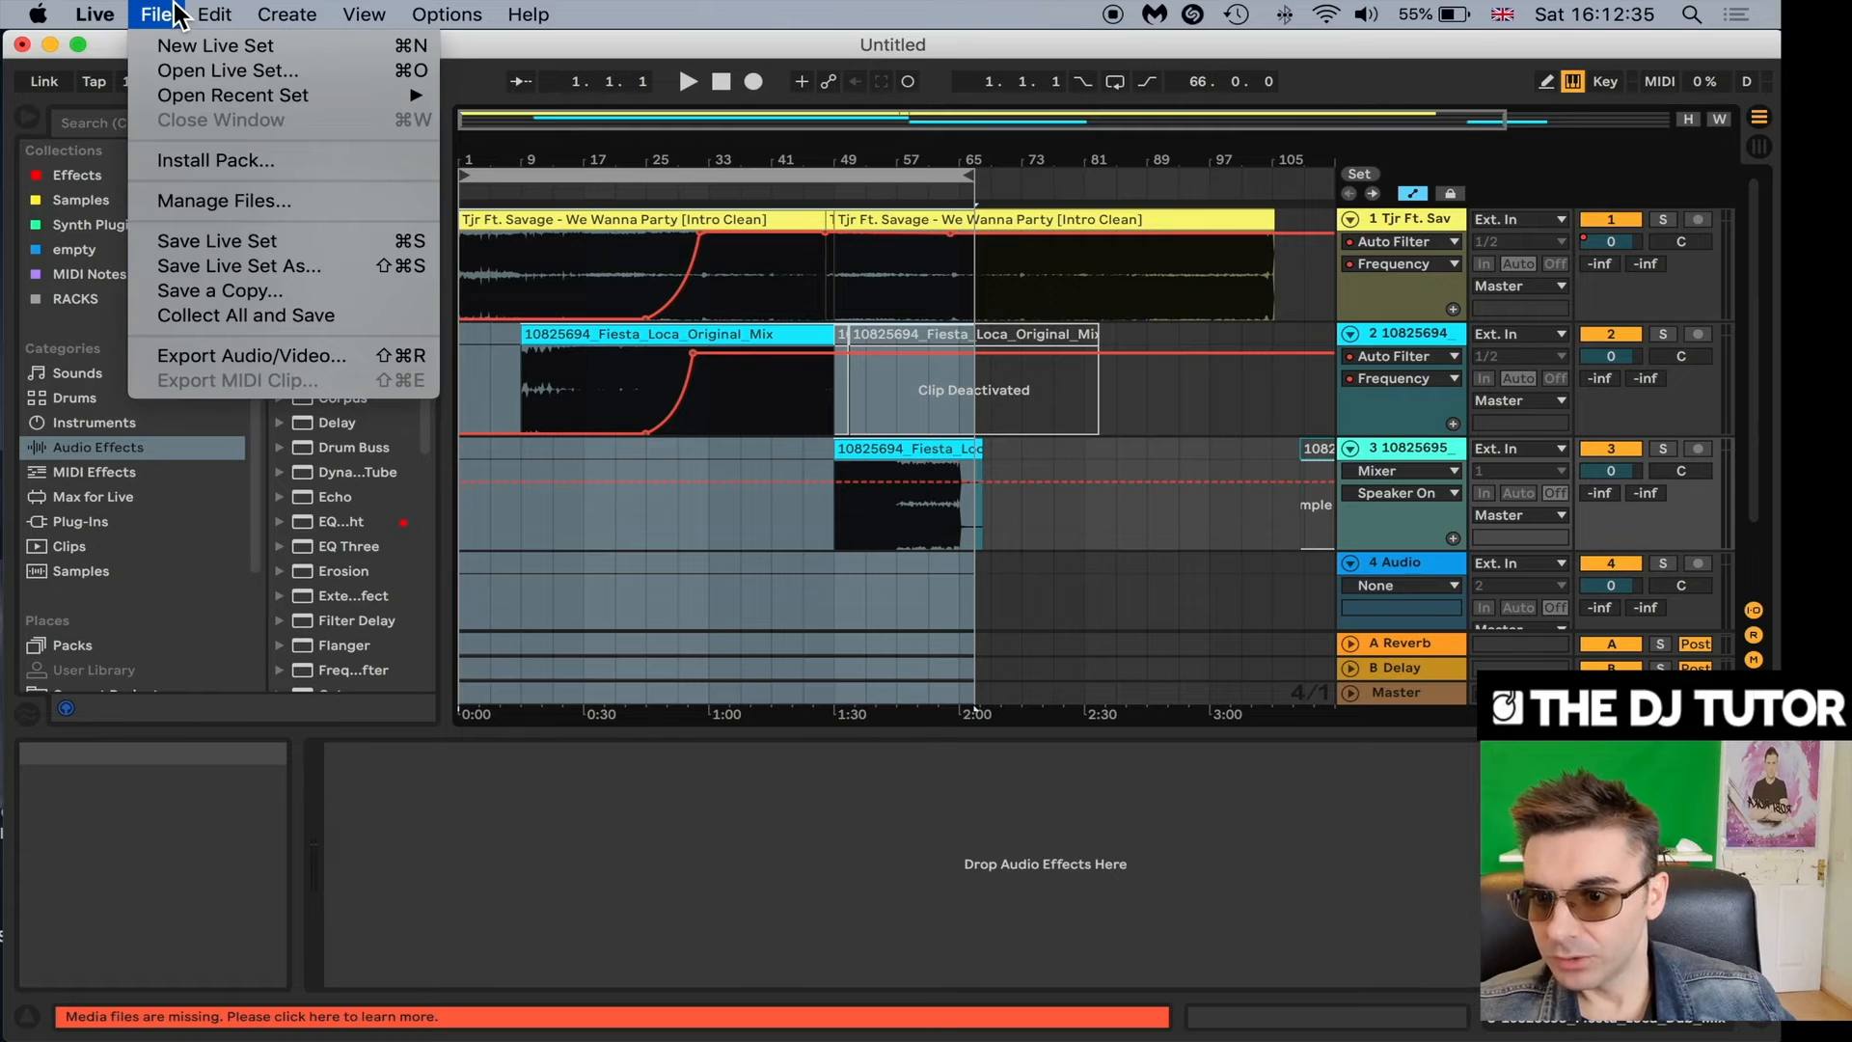
click(305, 51)
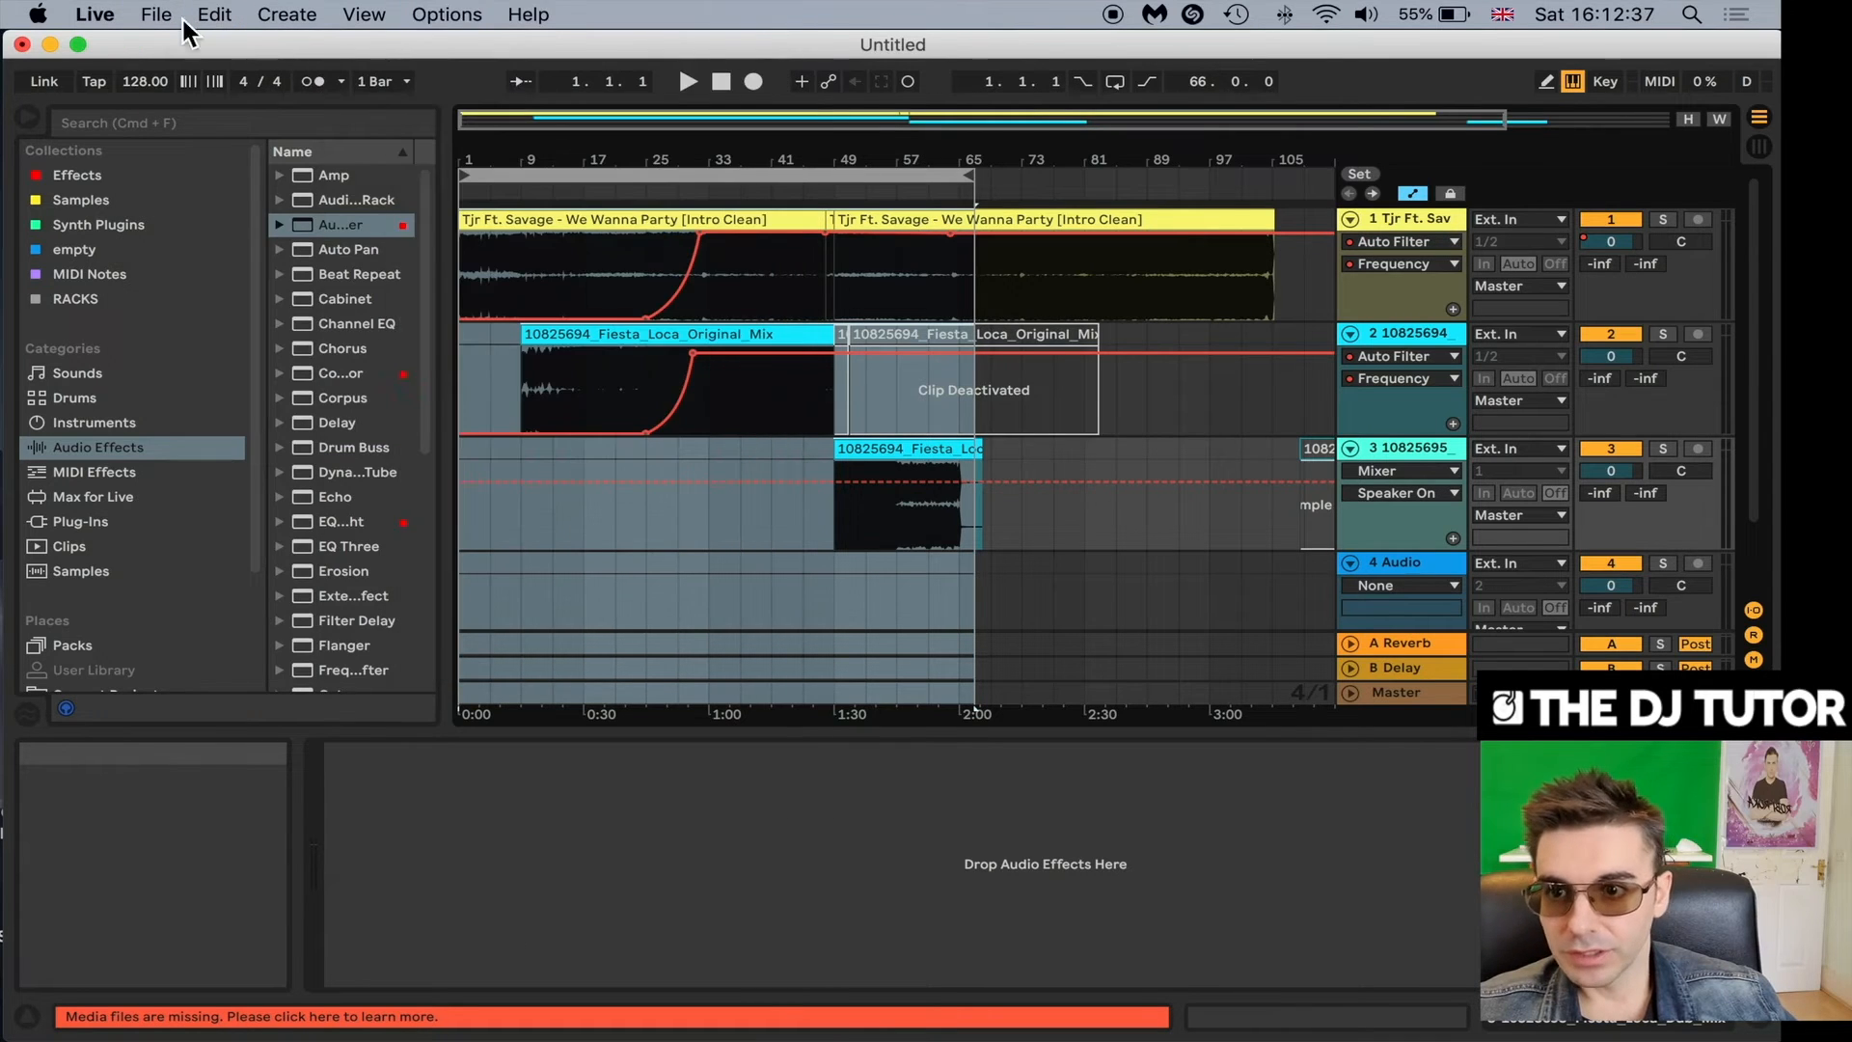
Save the Live Set in Music's PROJECTS > MASH UP PROJECTS folder as "we wanna party vs fiesta loca", the artist's name and "Mash up".
click(174, 15)
click(230, 269)
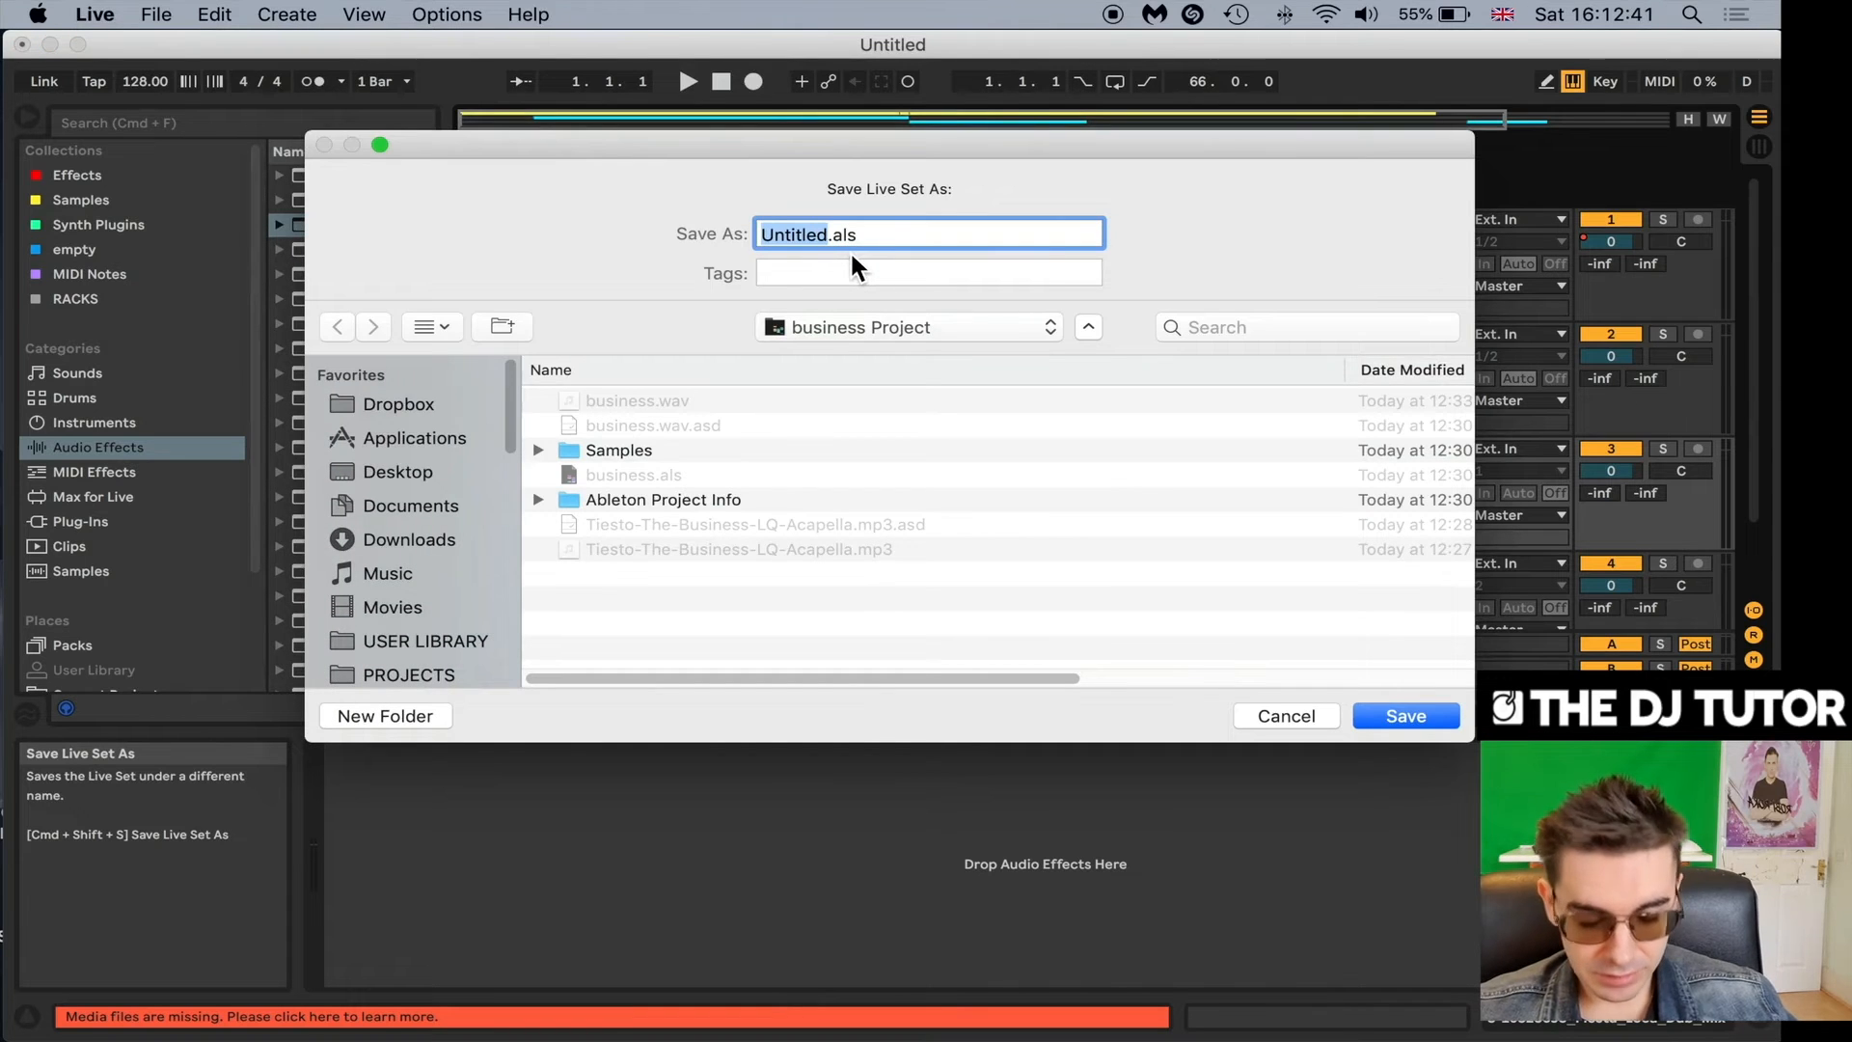
text(we wanna party vs fiesta loca Robi Ro)
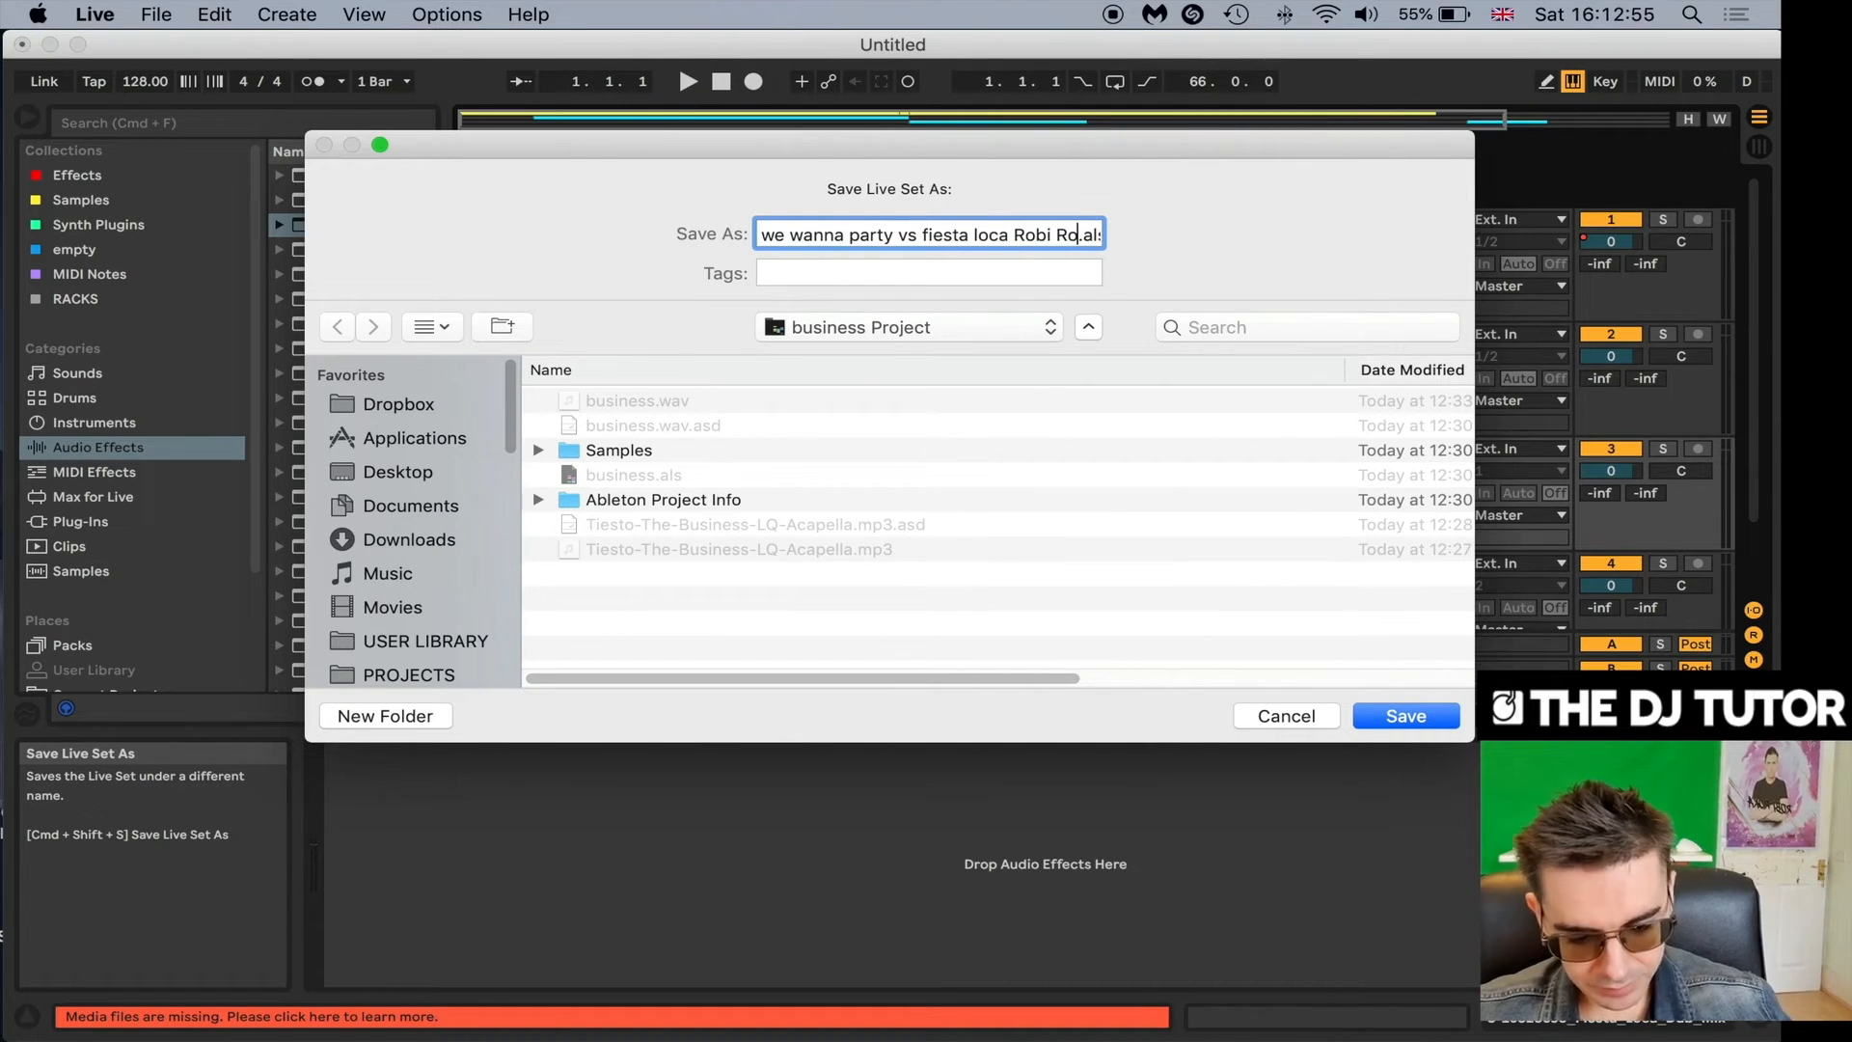
text(ka Mash)
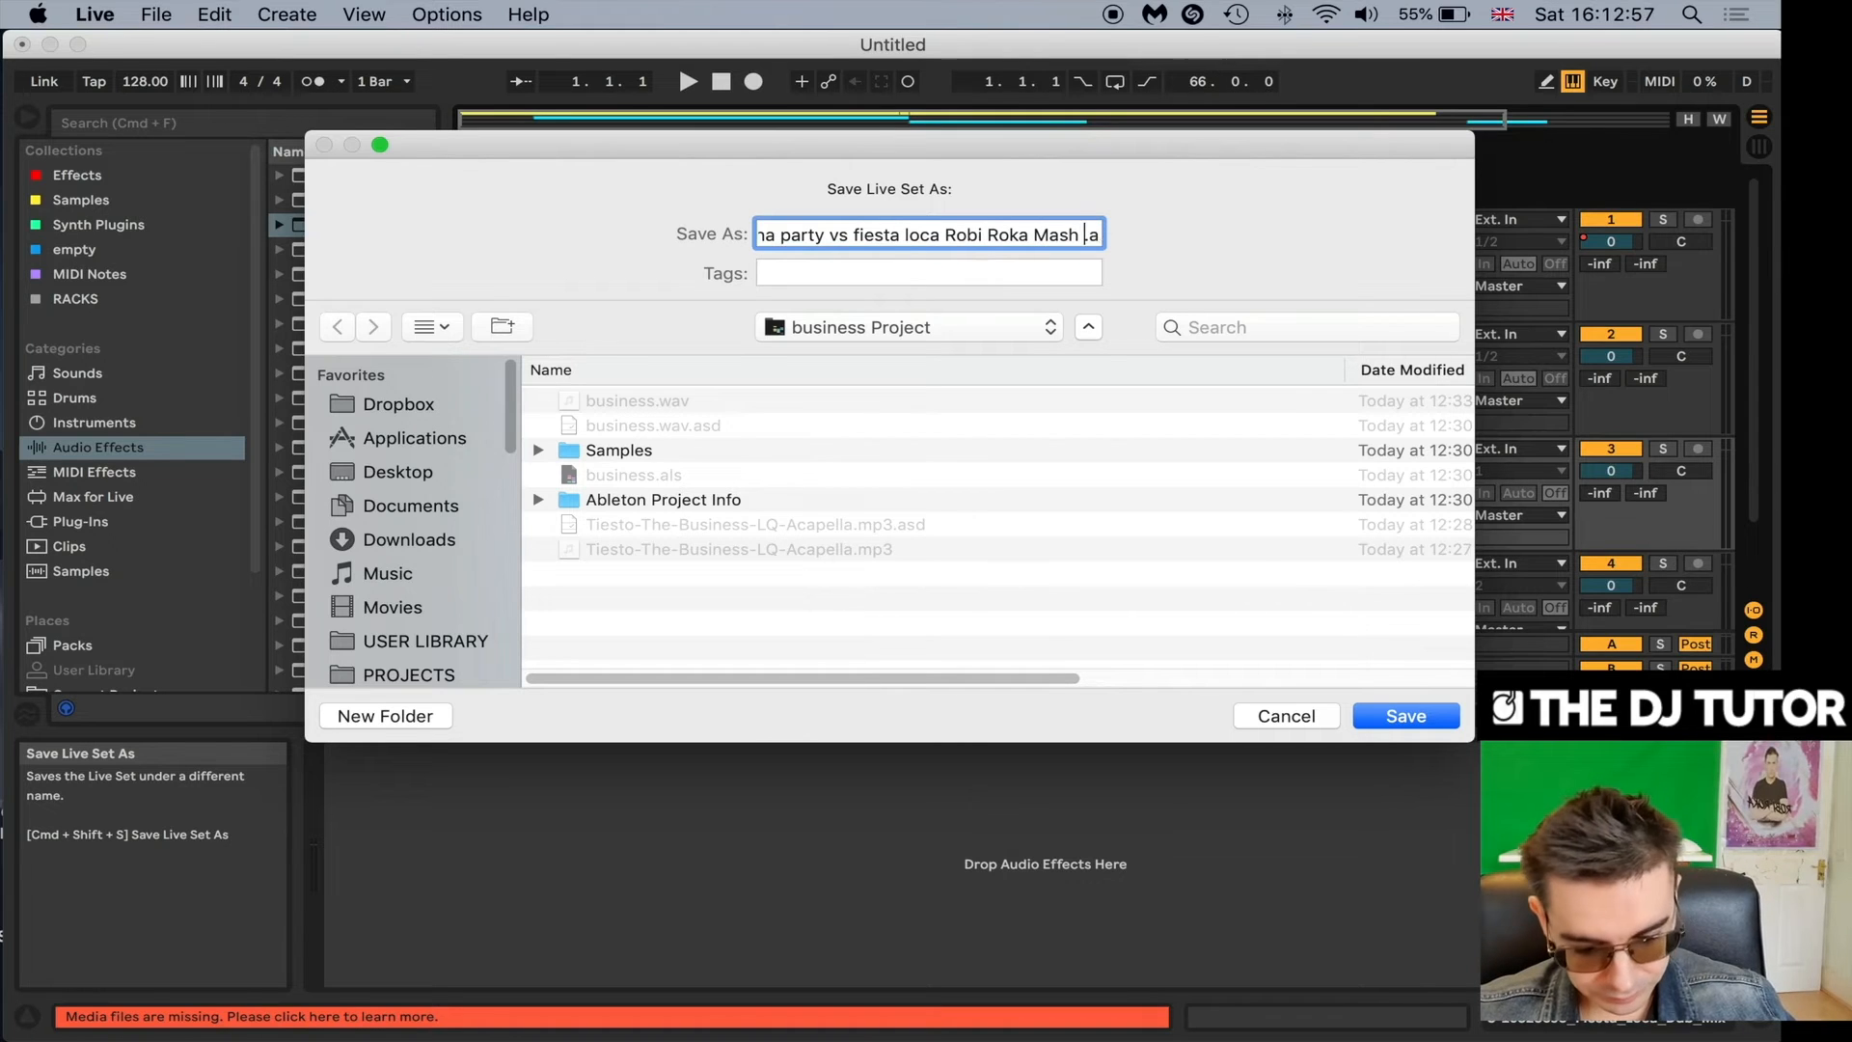
text( up)
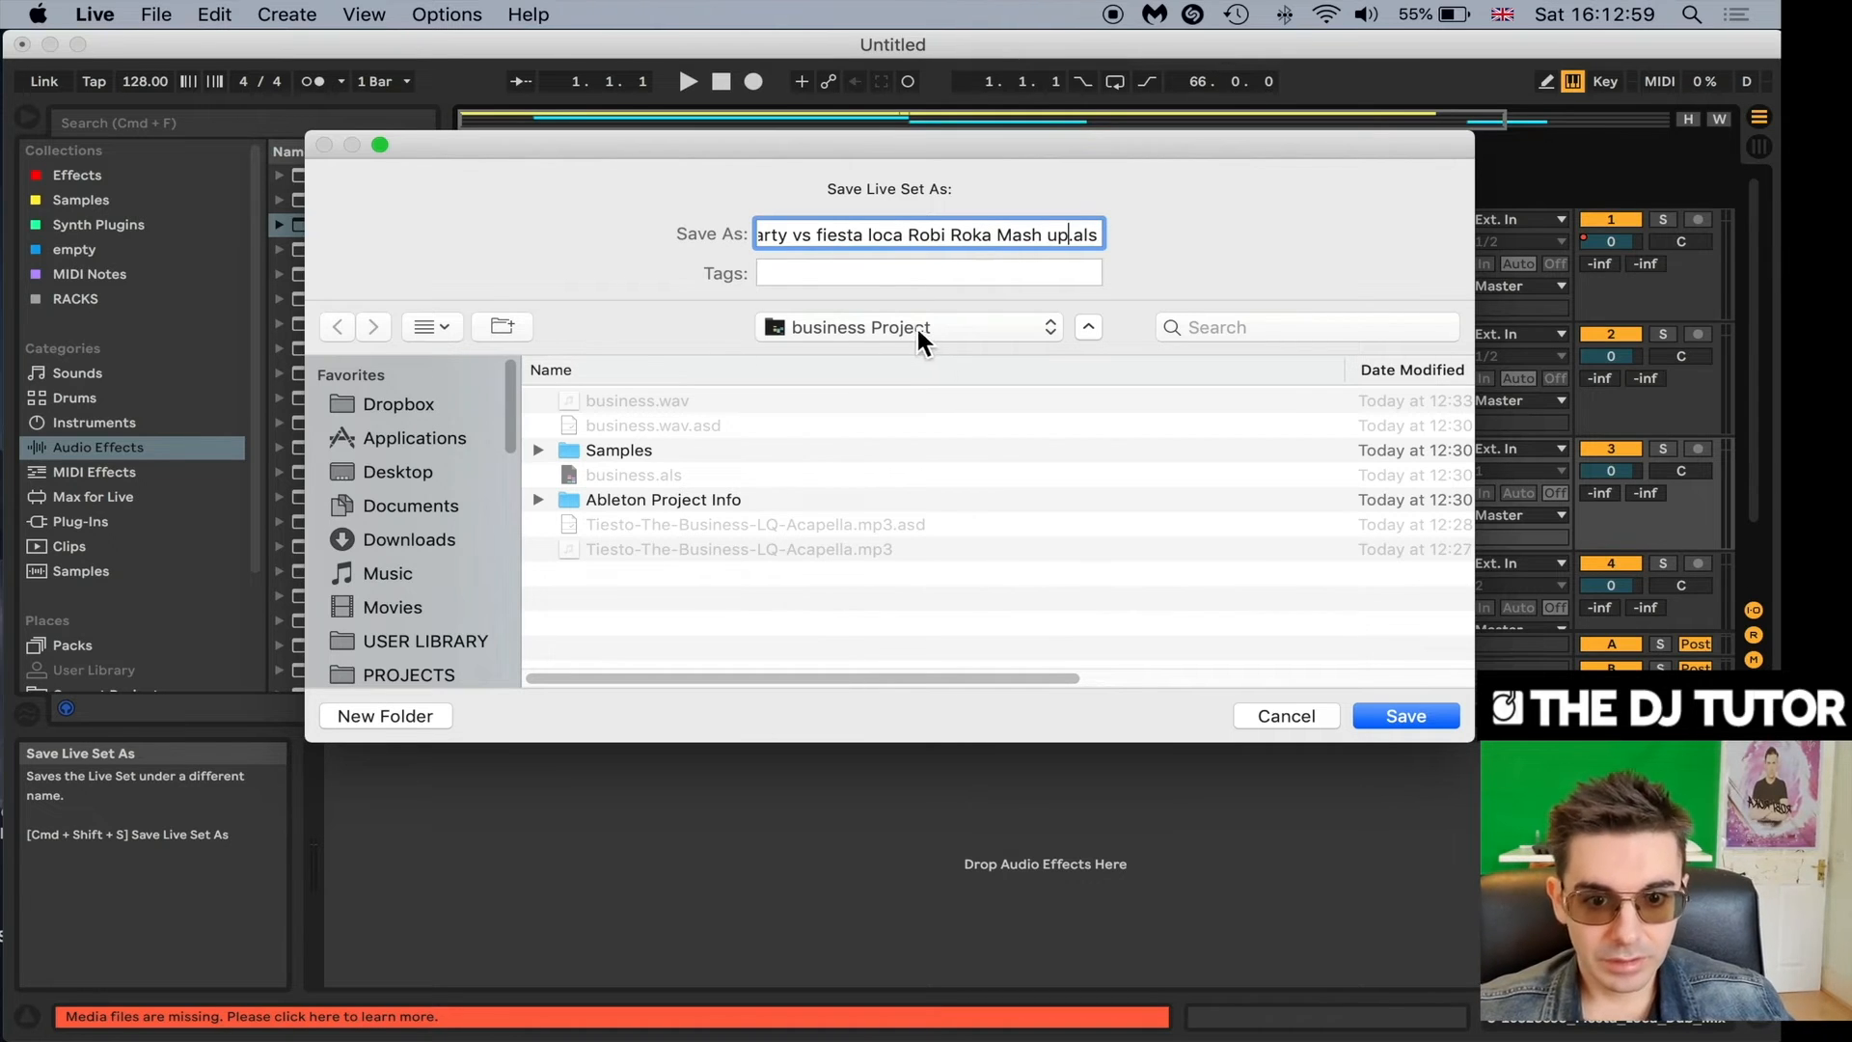
click(394, 575)
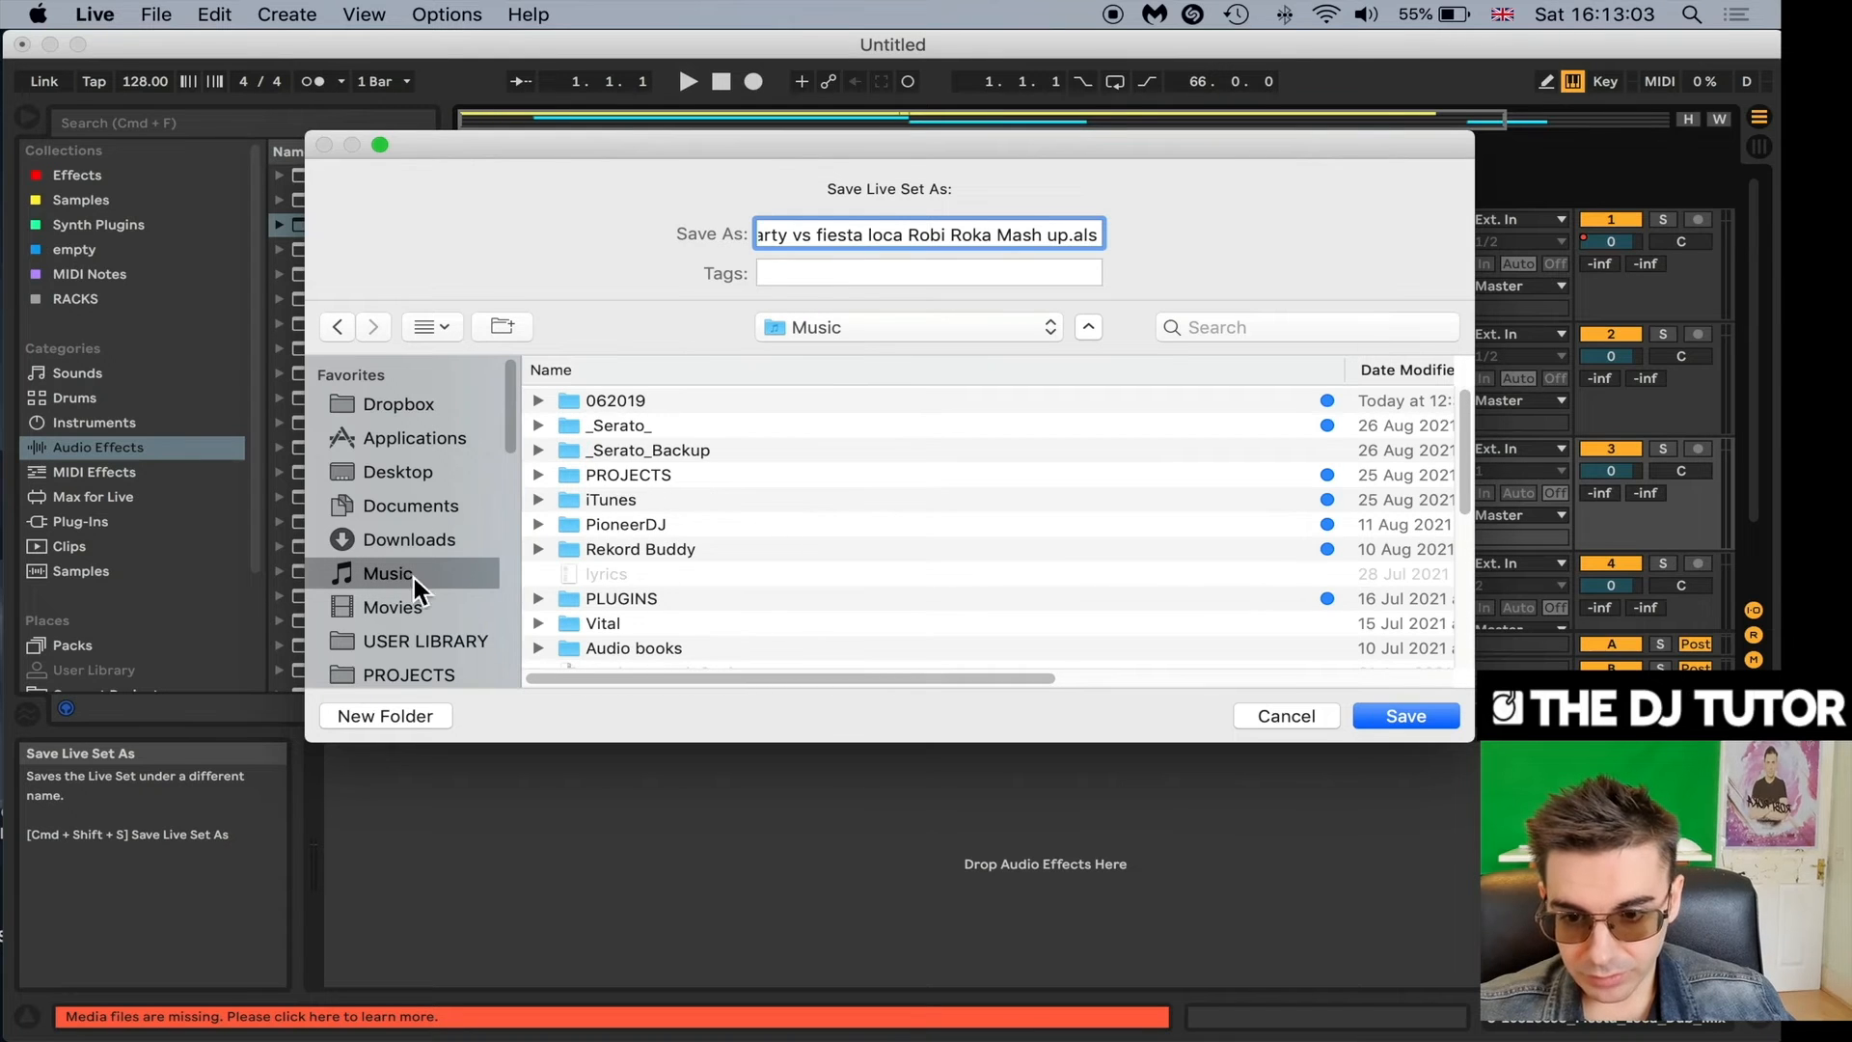
double_click(650, 473)
double_click(693, 399)
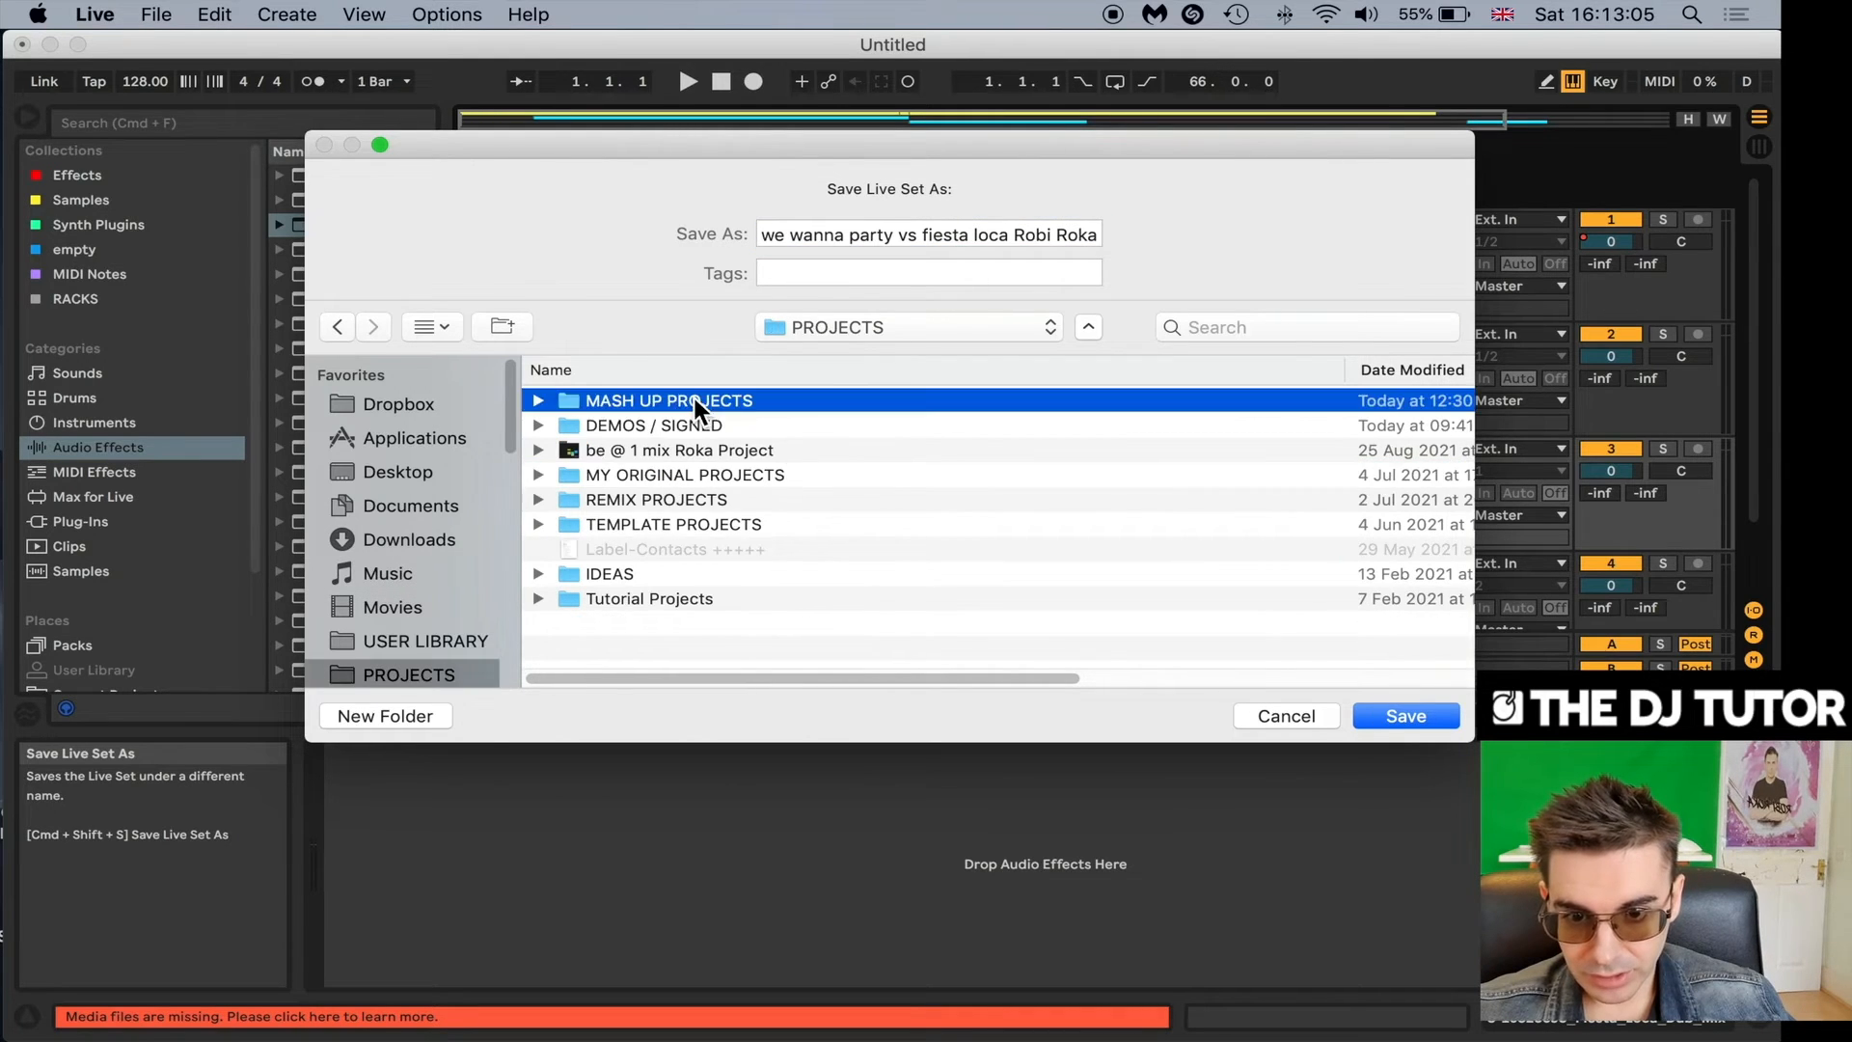
click(1381, 737)
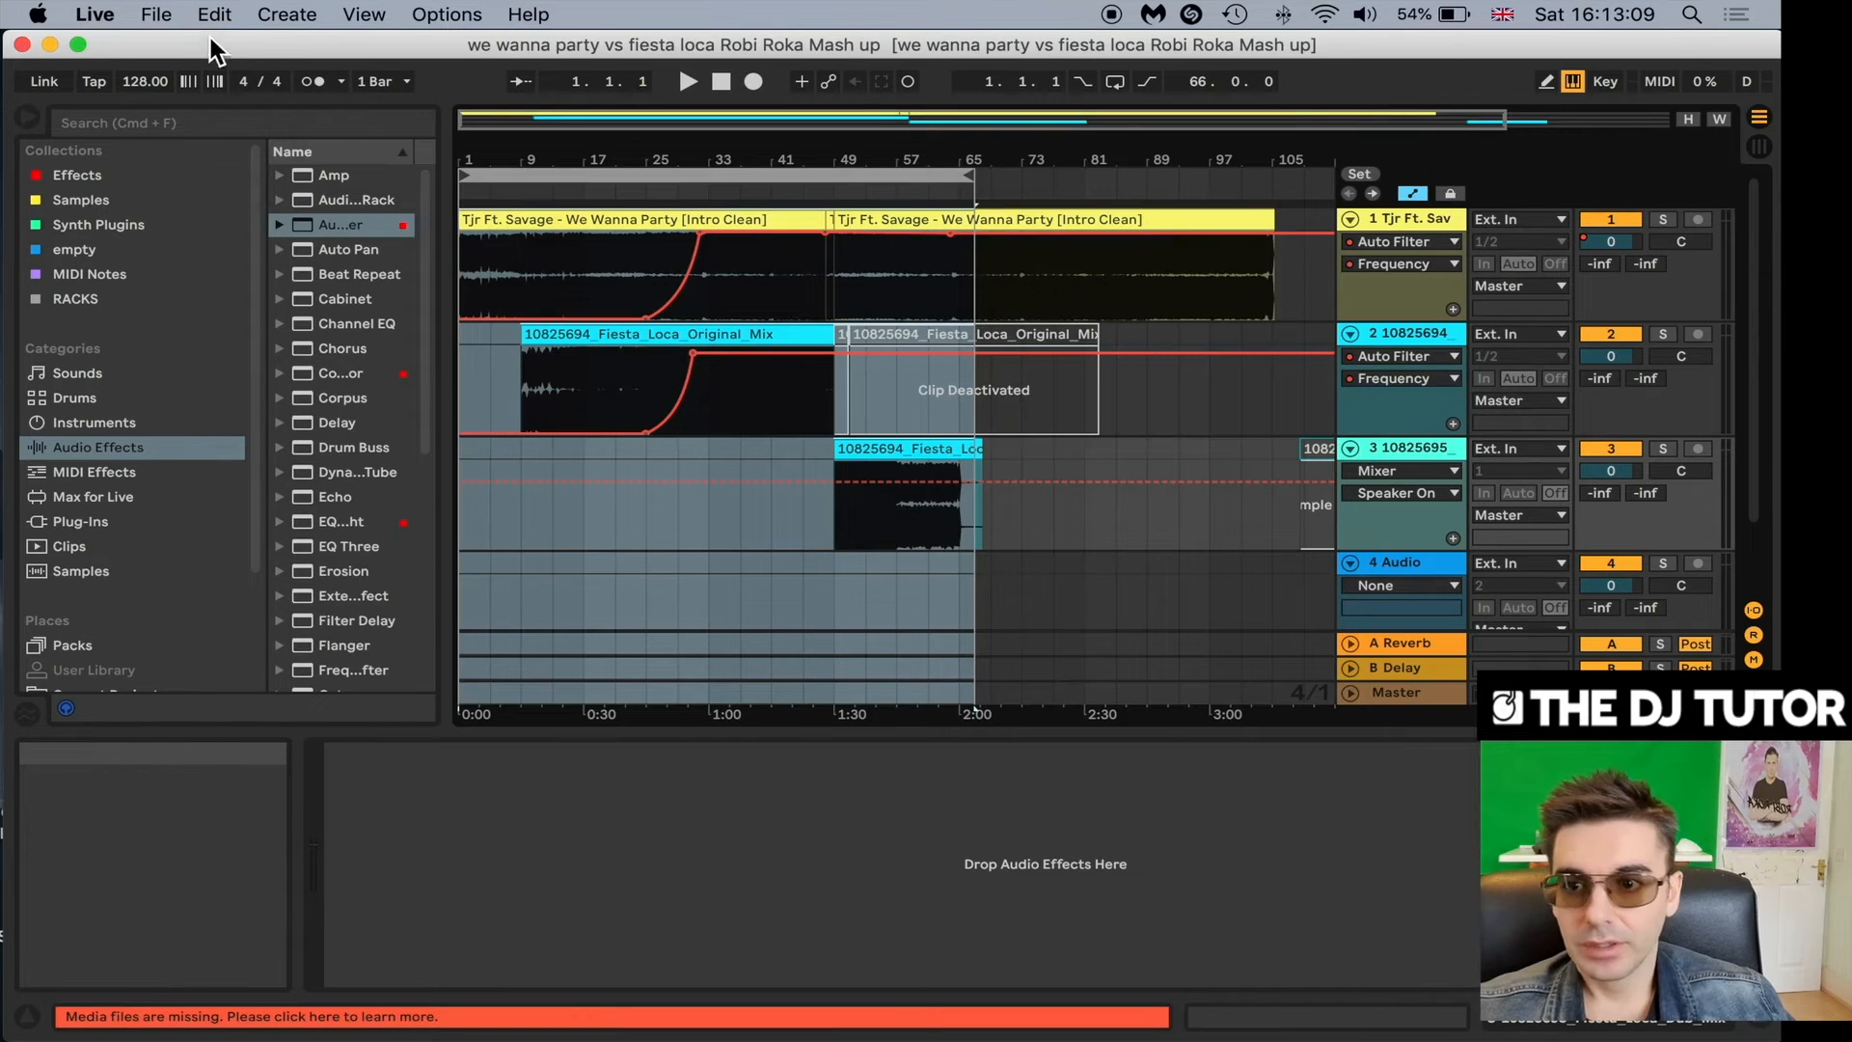
Export the selected range of the Master track with WAV as the file type.
drag(210, 42, 205, 35)
click(154, 13)
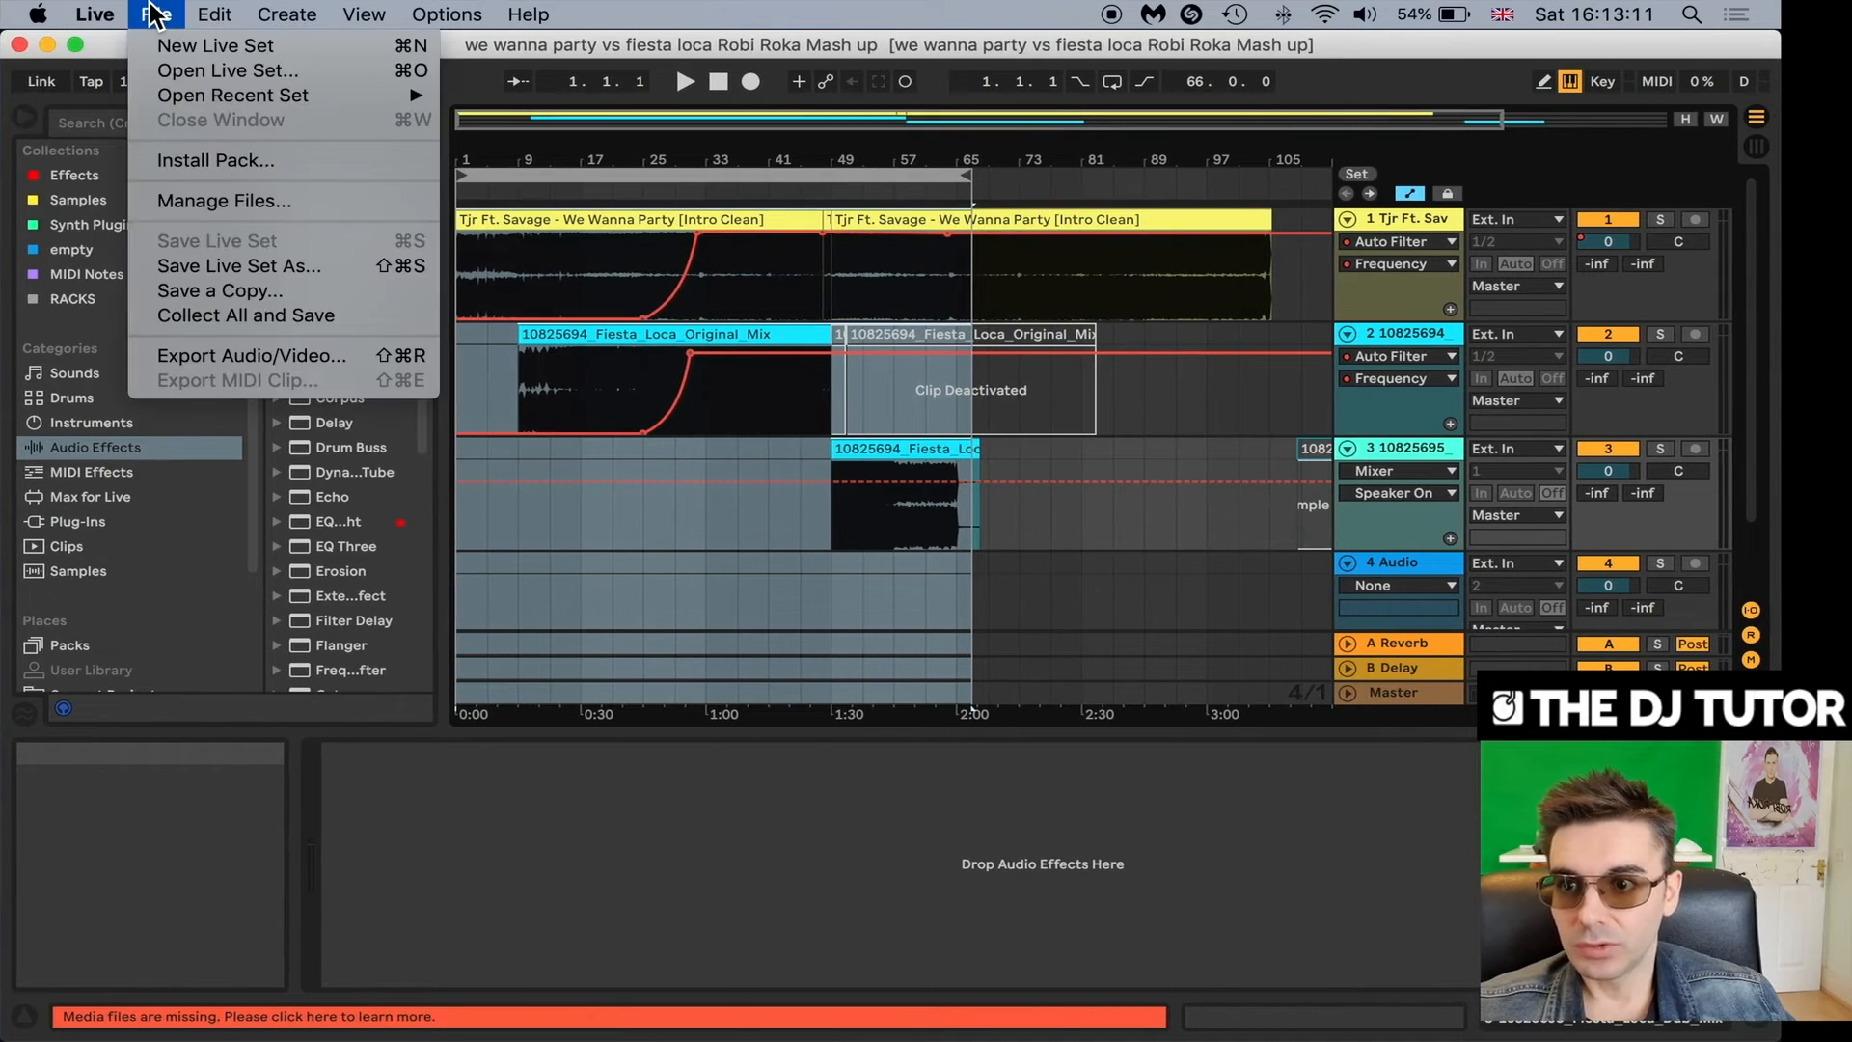
click(208, 357)
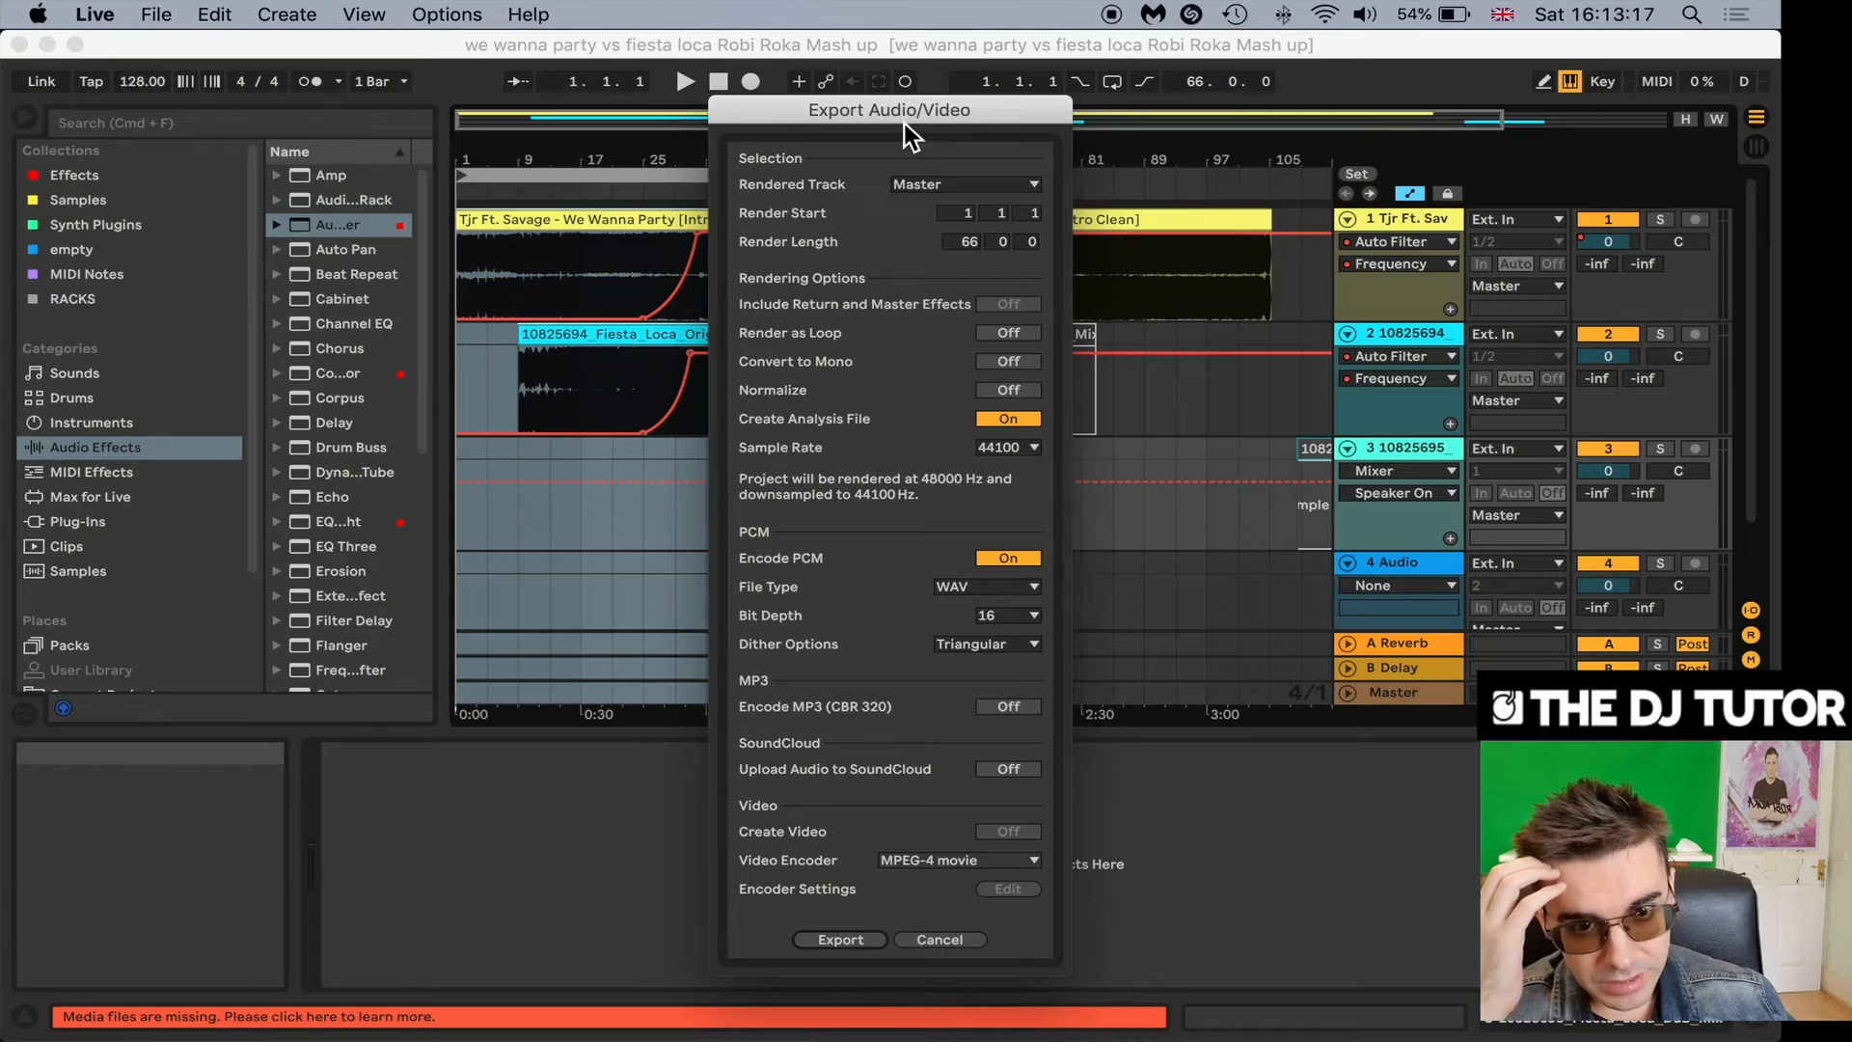
drag(904, 122, 882, 54)
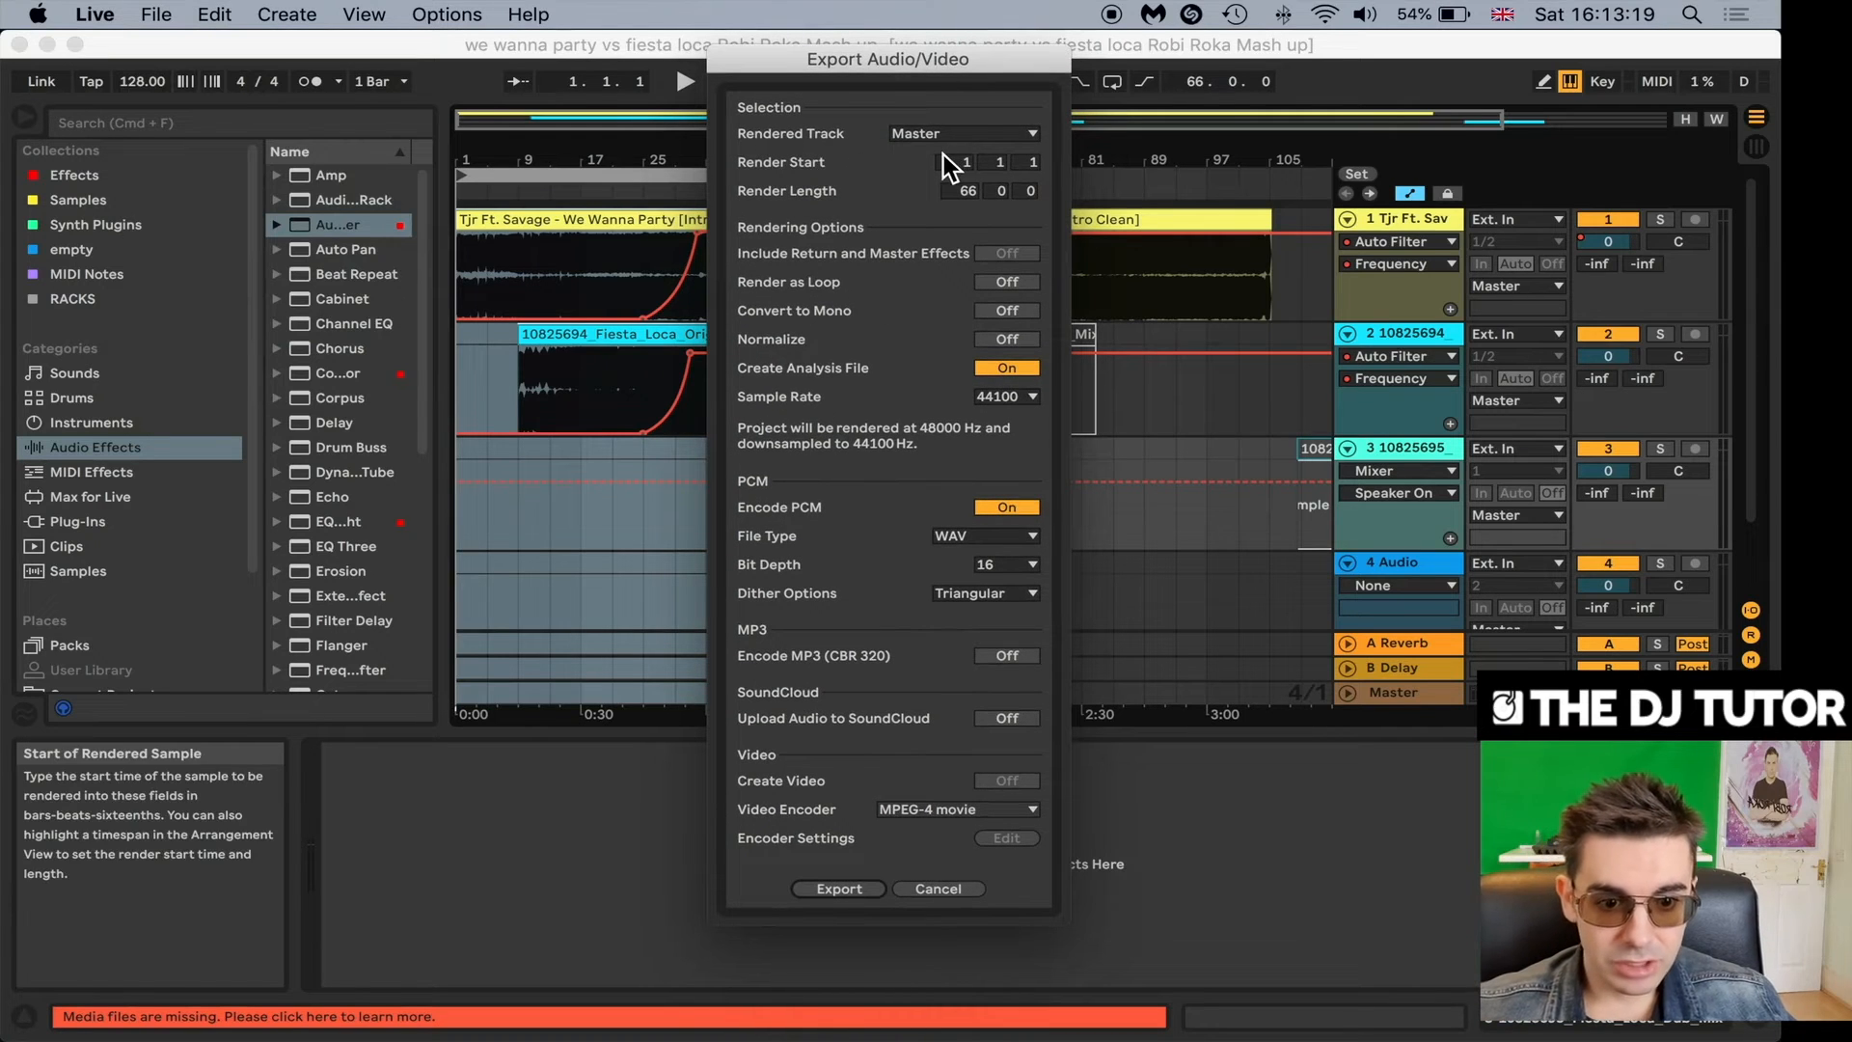
click(977, 552)
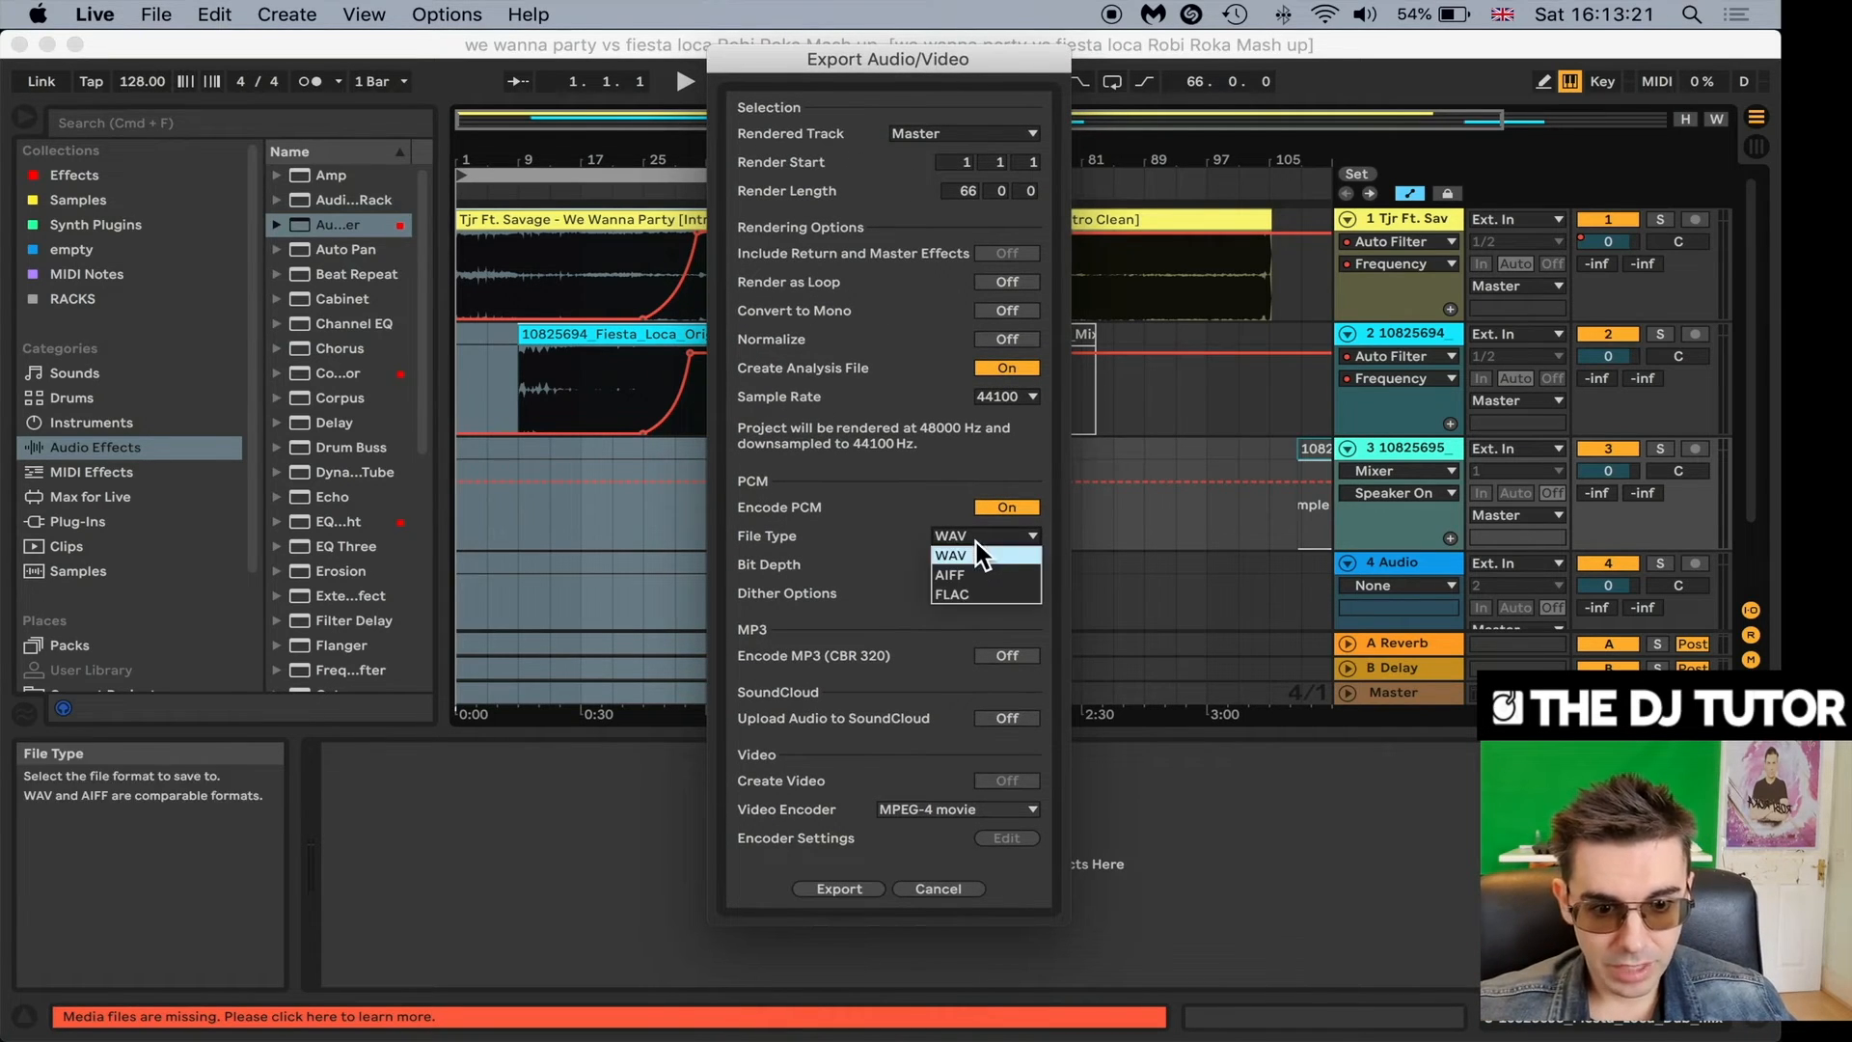
click(969, 557)
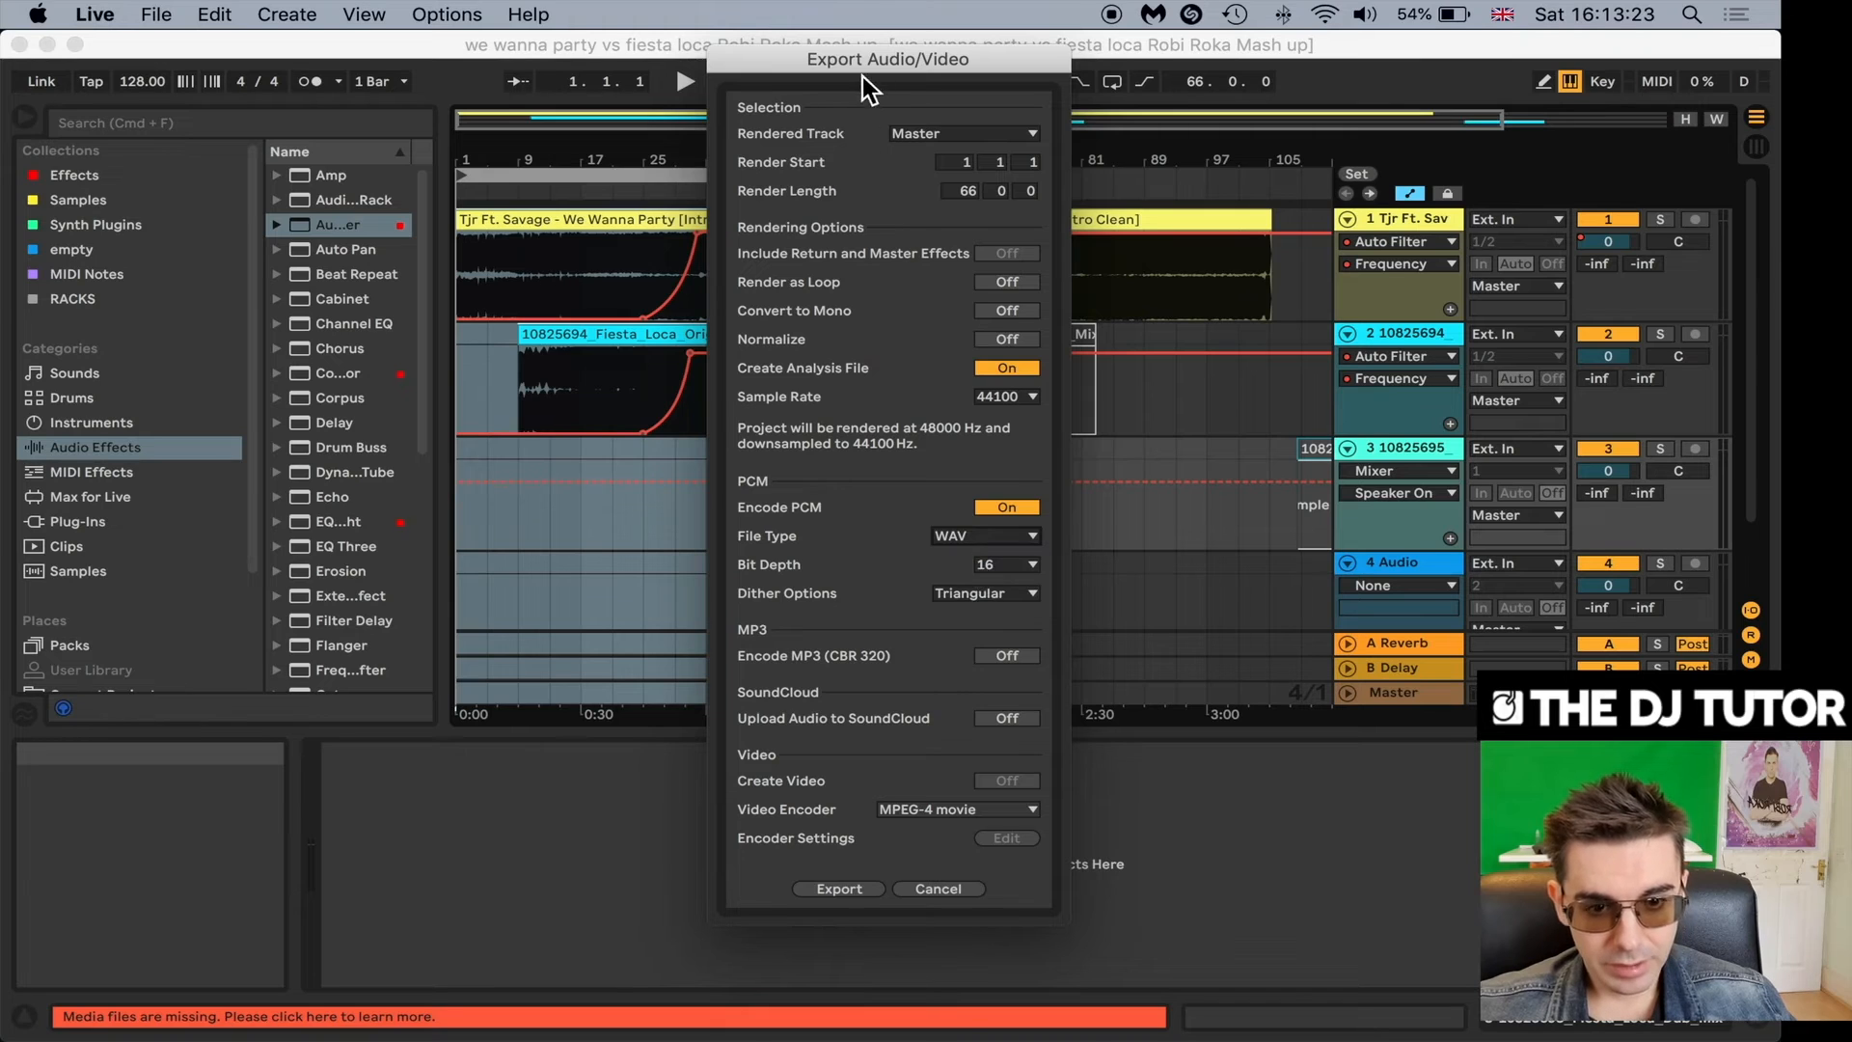
drag(863, 77, 868, 19)
click(982, 521)
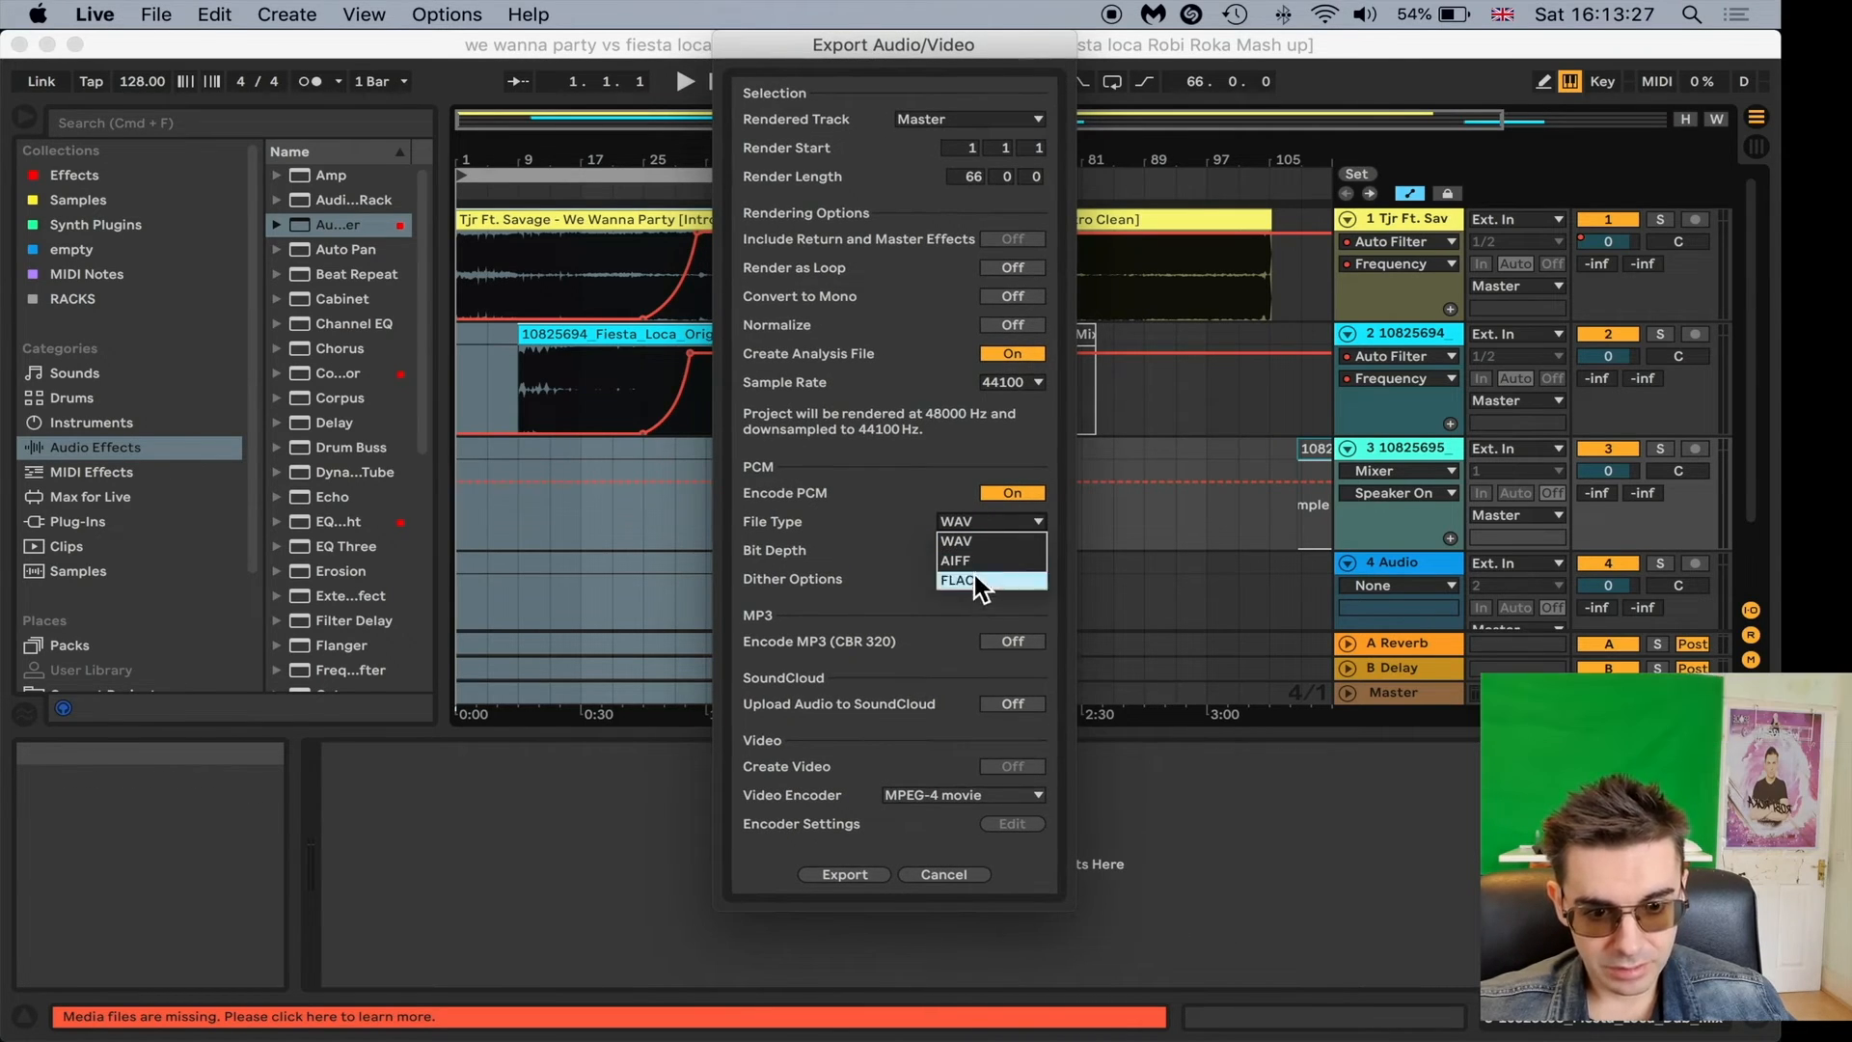
click(981, 532)
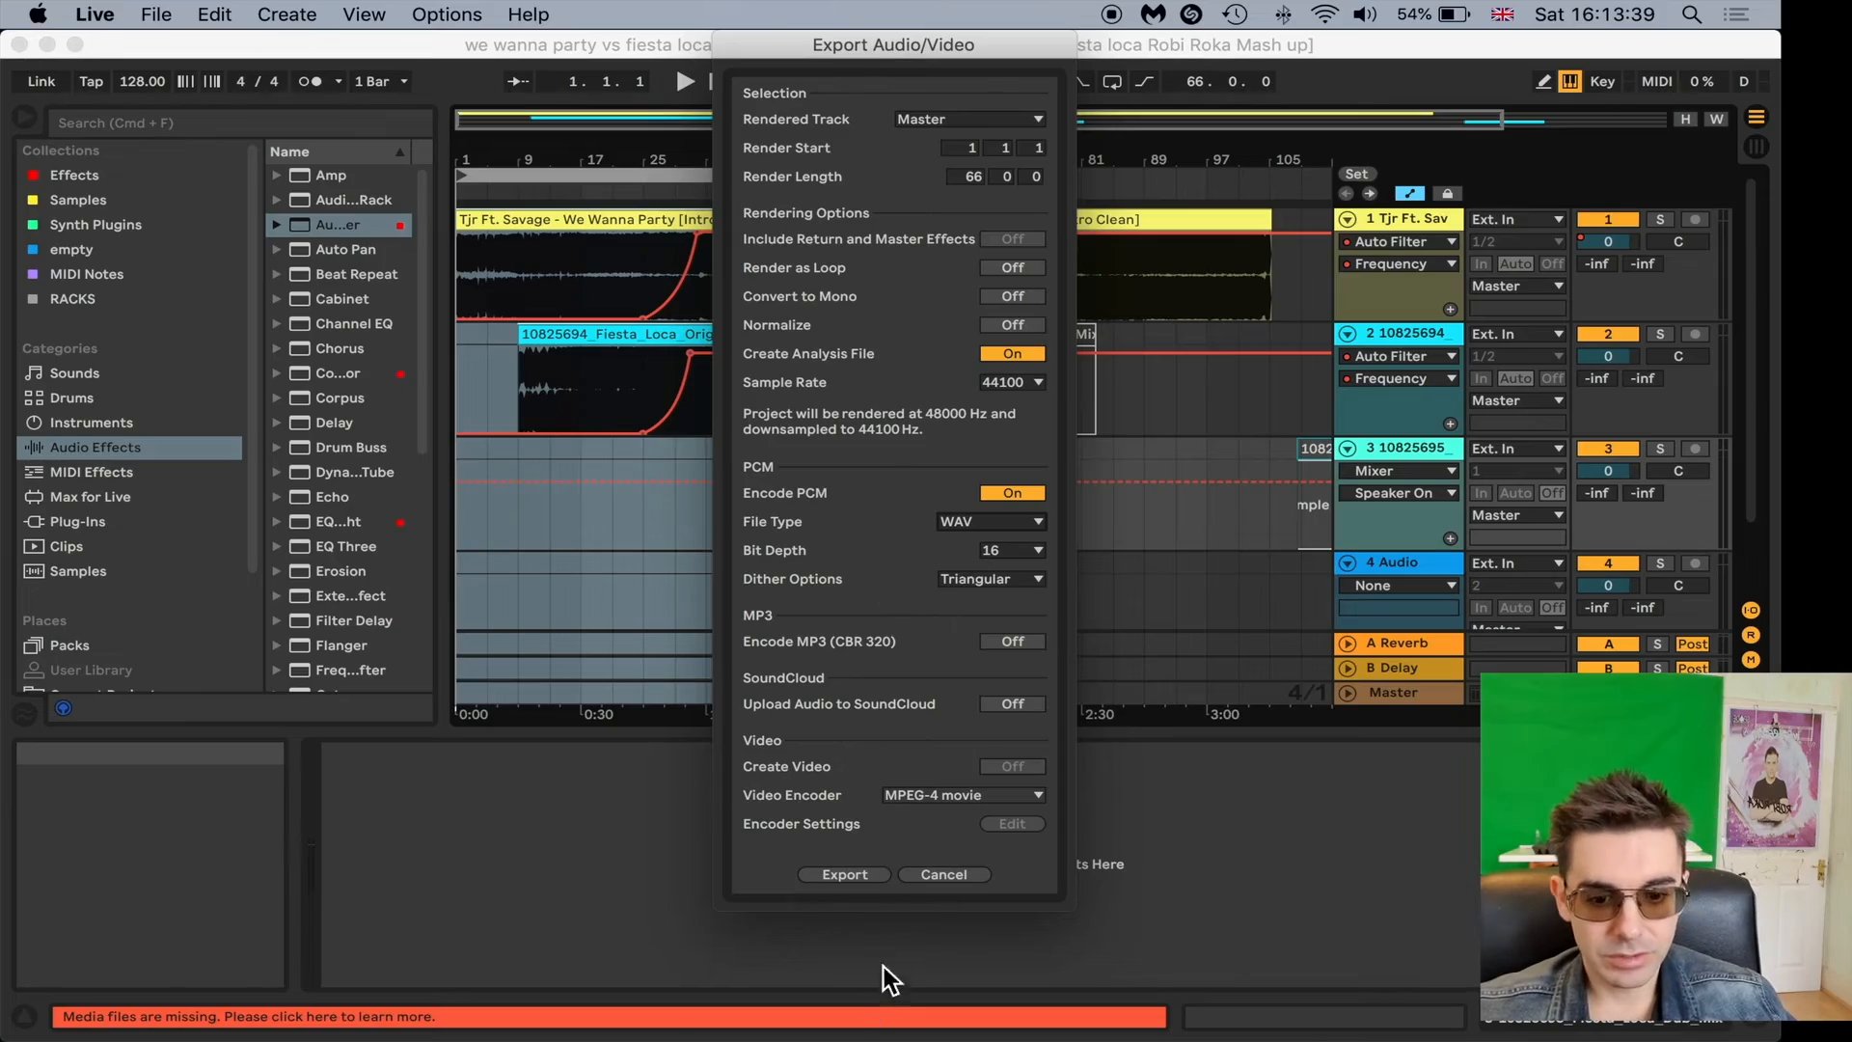
click(846, 874)
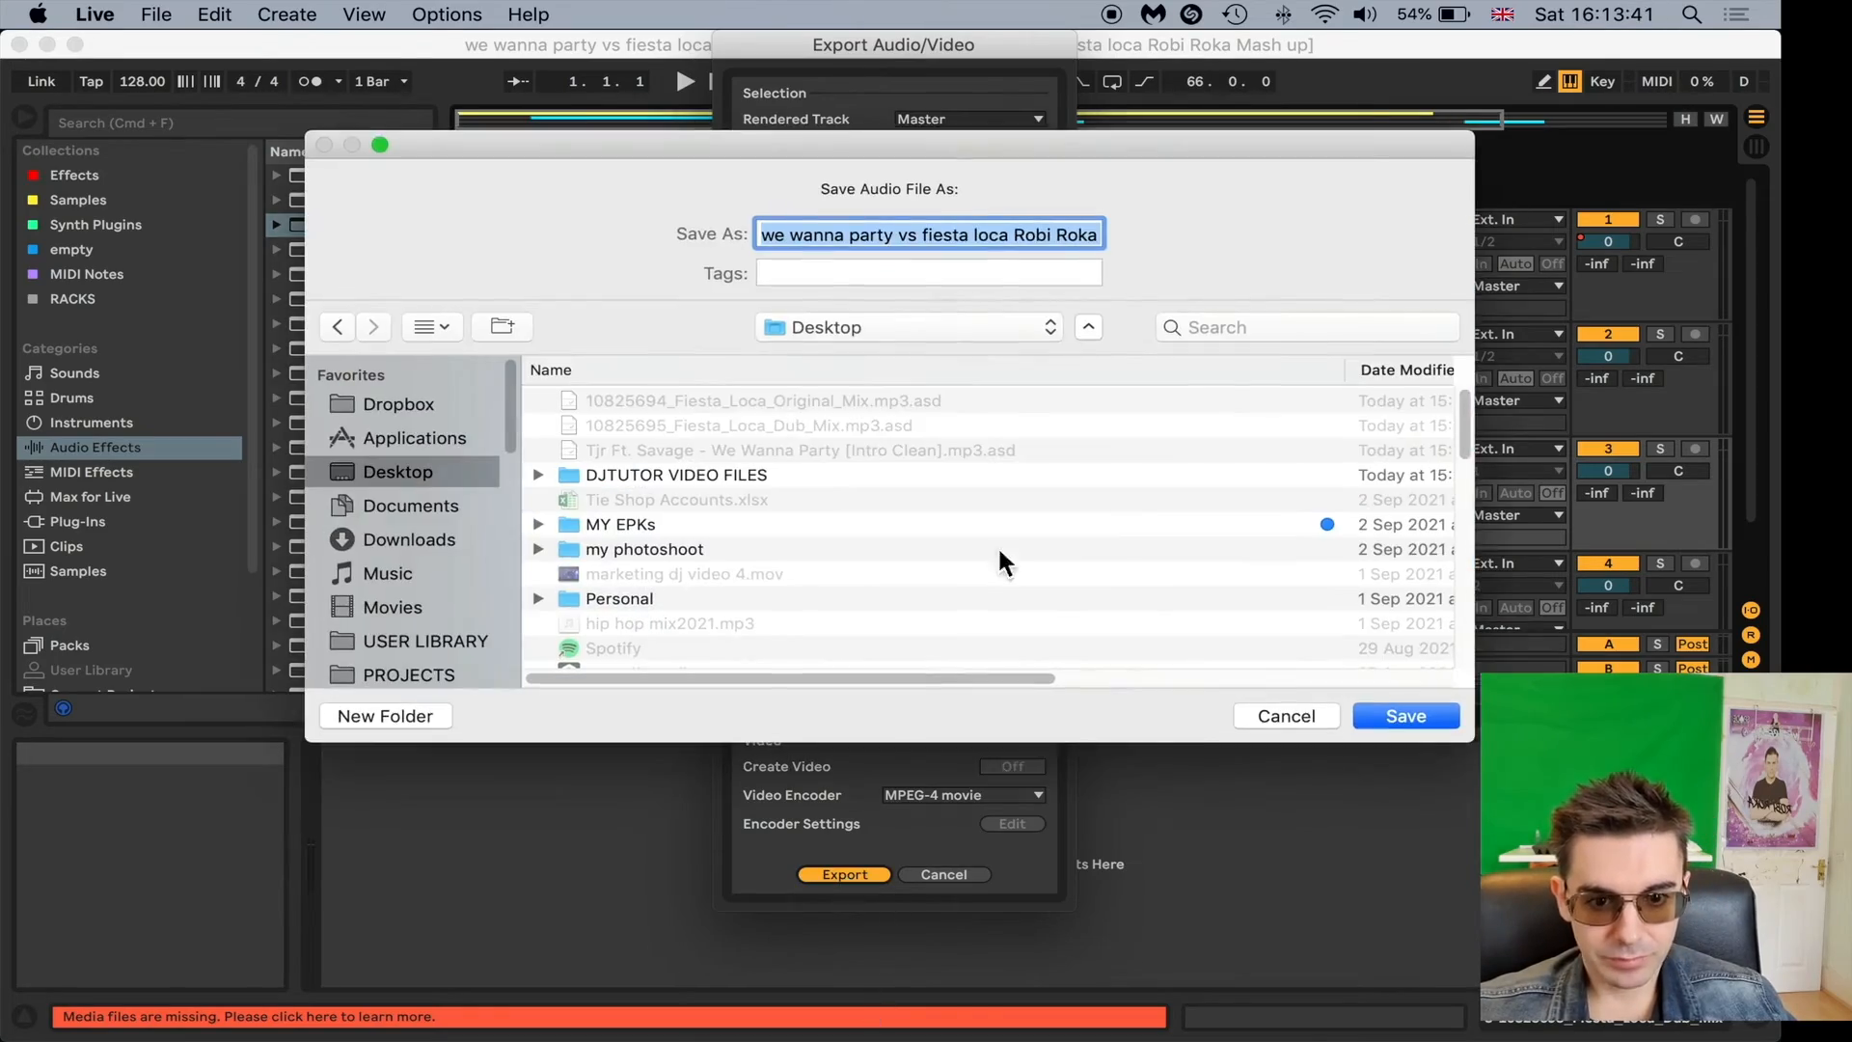